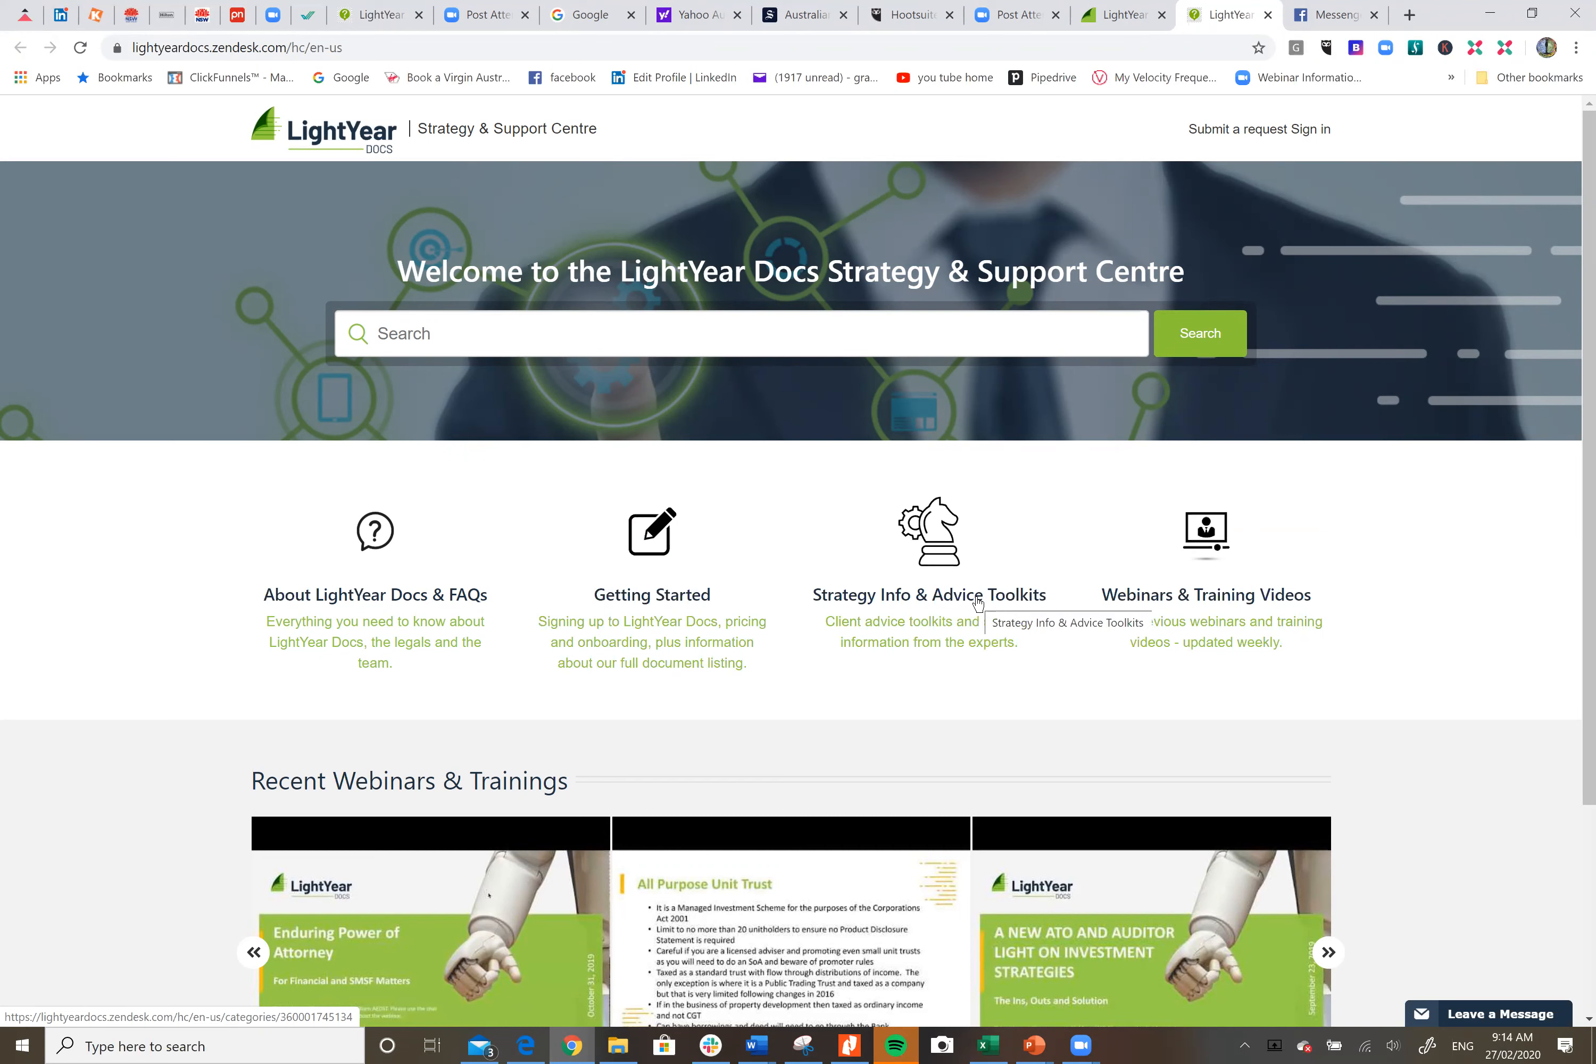
Step: Open the WILL AND TESTAMENTARY TRUST LETTER article from Strategy Info & Advice Toolkits
left_click(902, 608)
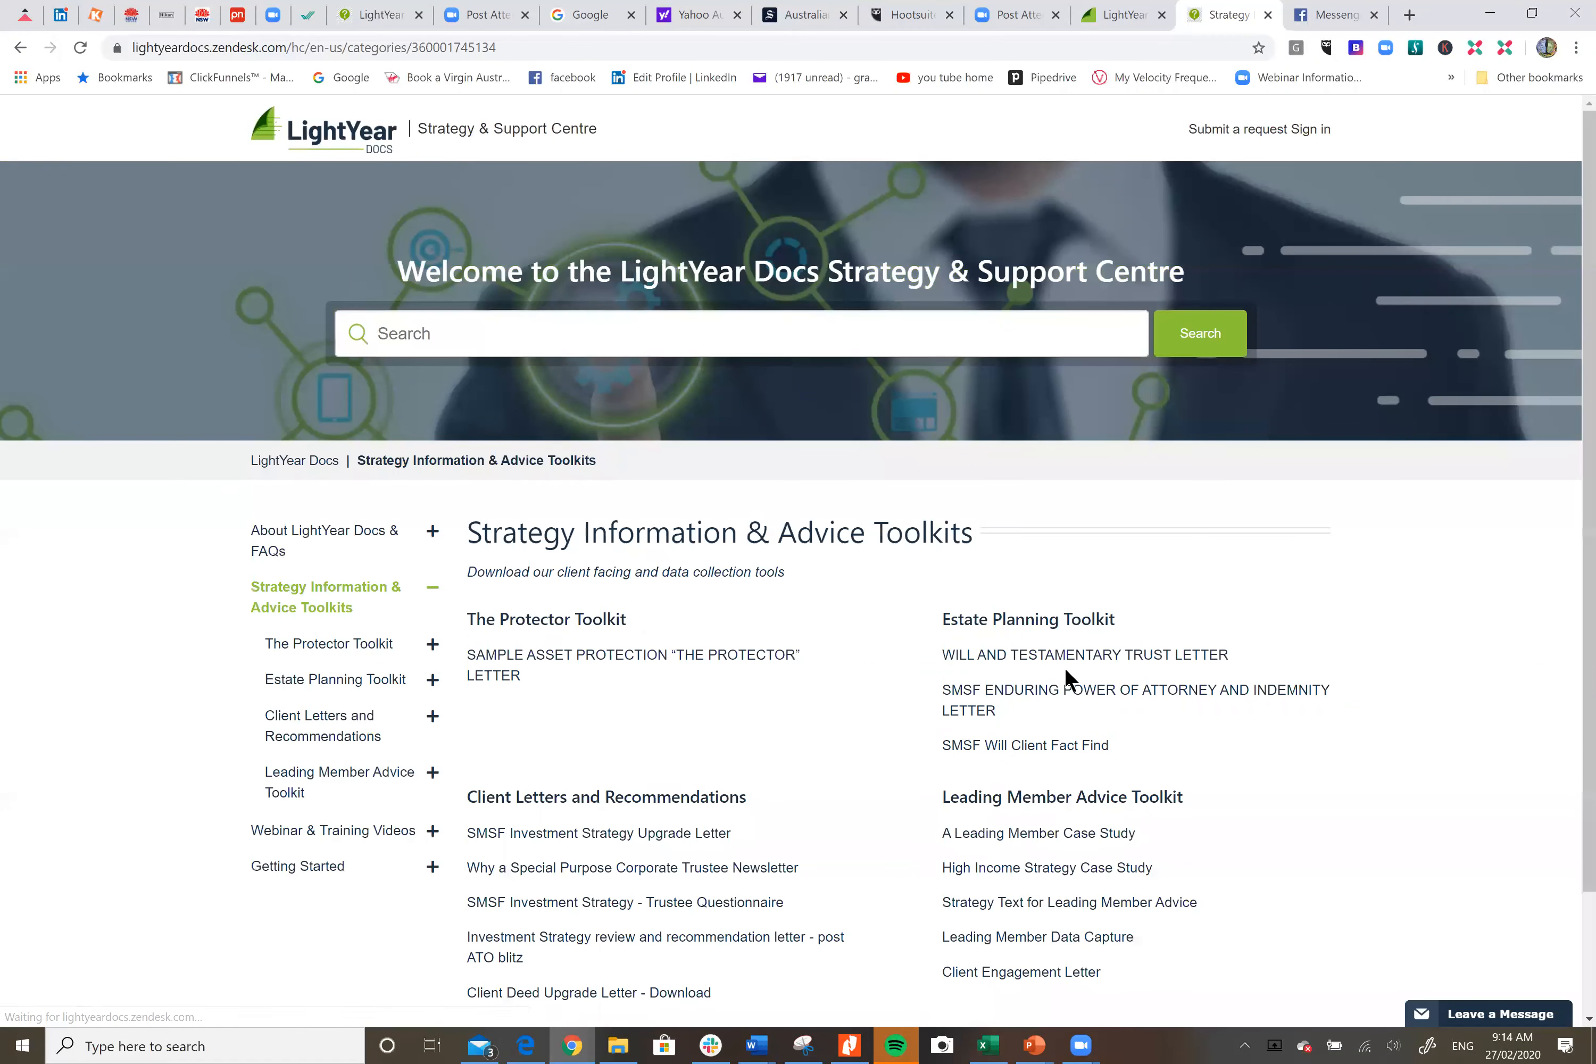
left_click(1126, 656)
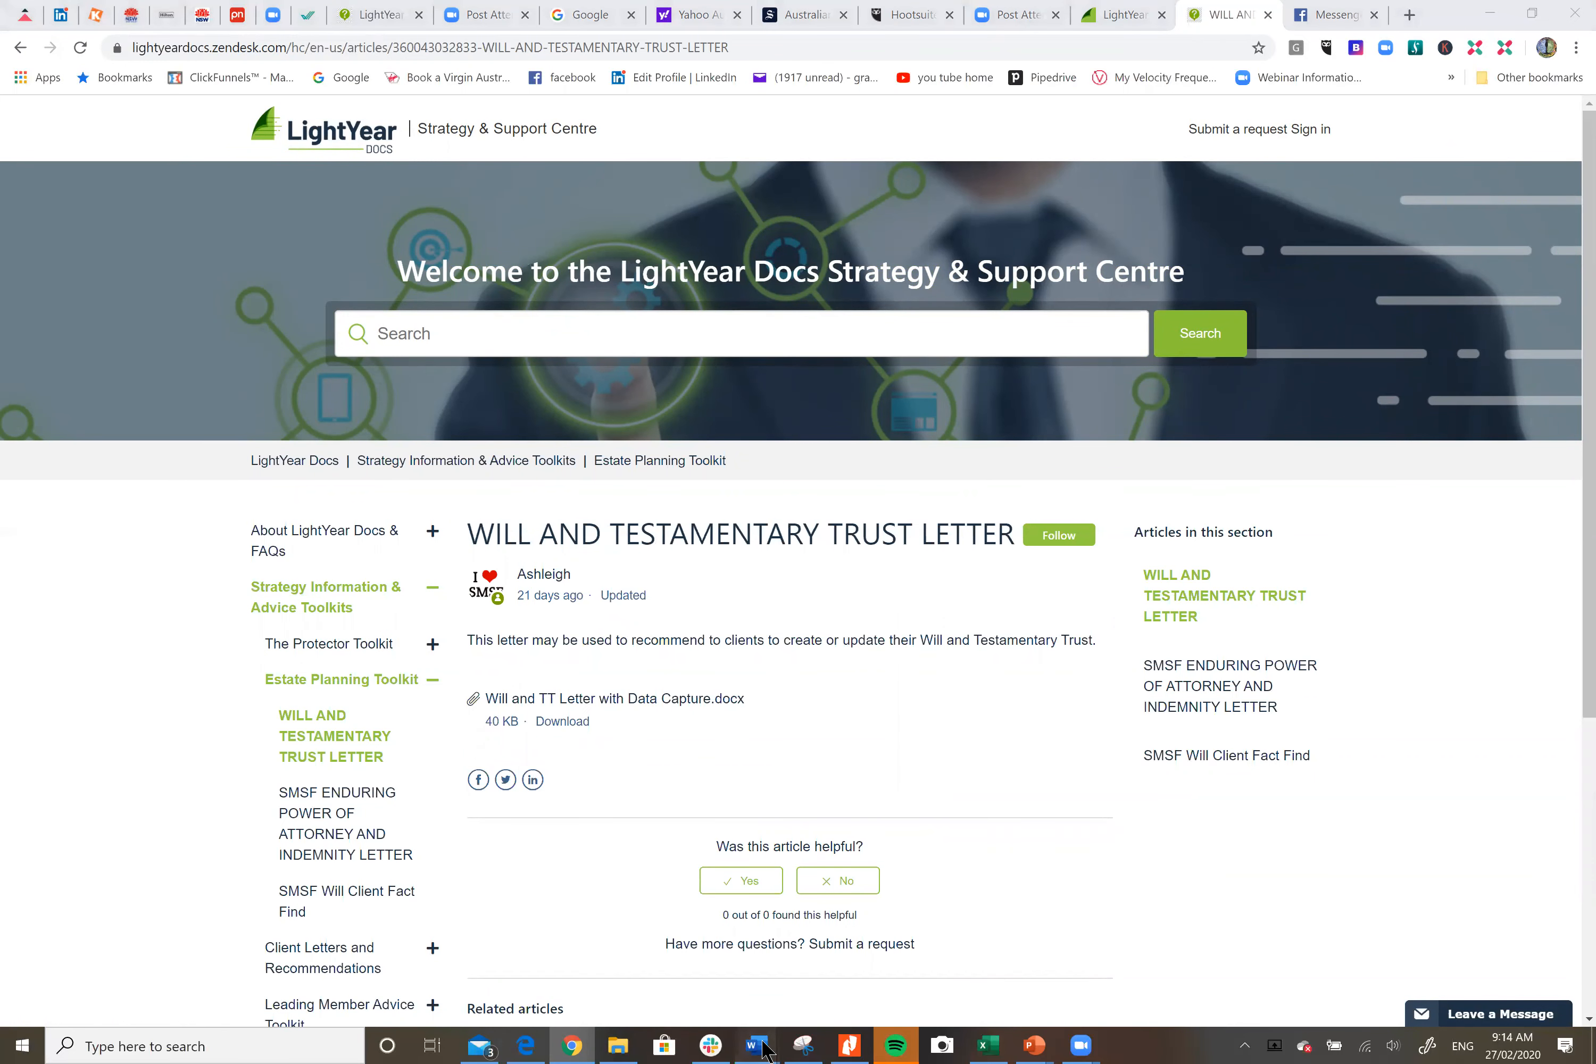
Step: Bring up 'Will and TT Letter with Data Capture (3)' and scroll through the disclaimer pages 1–2
mouse_move(765, 1033)
left_click(699, 974)
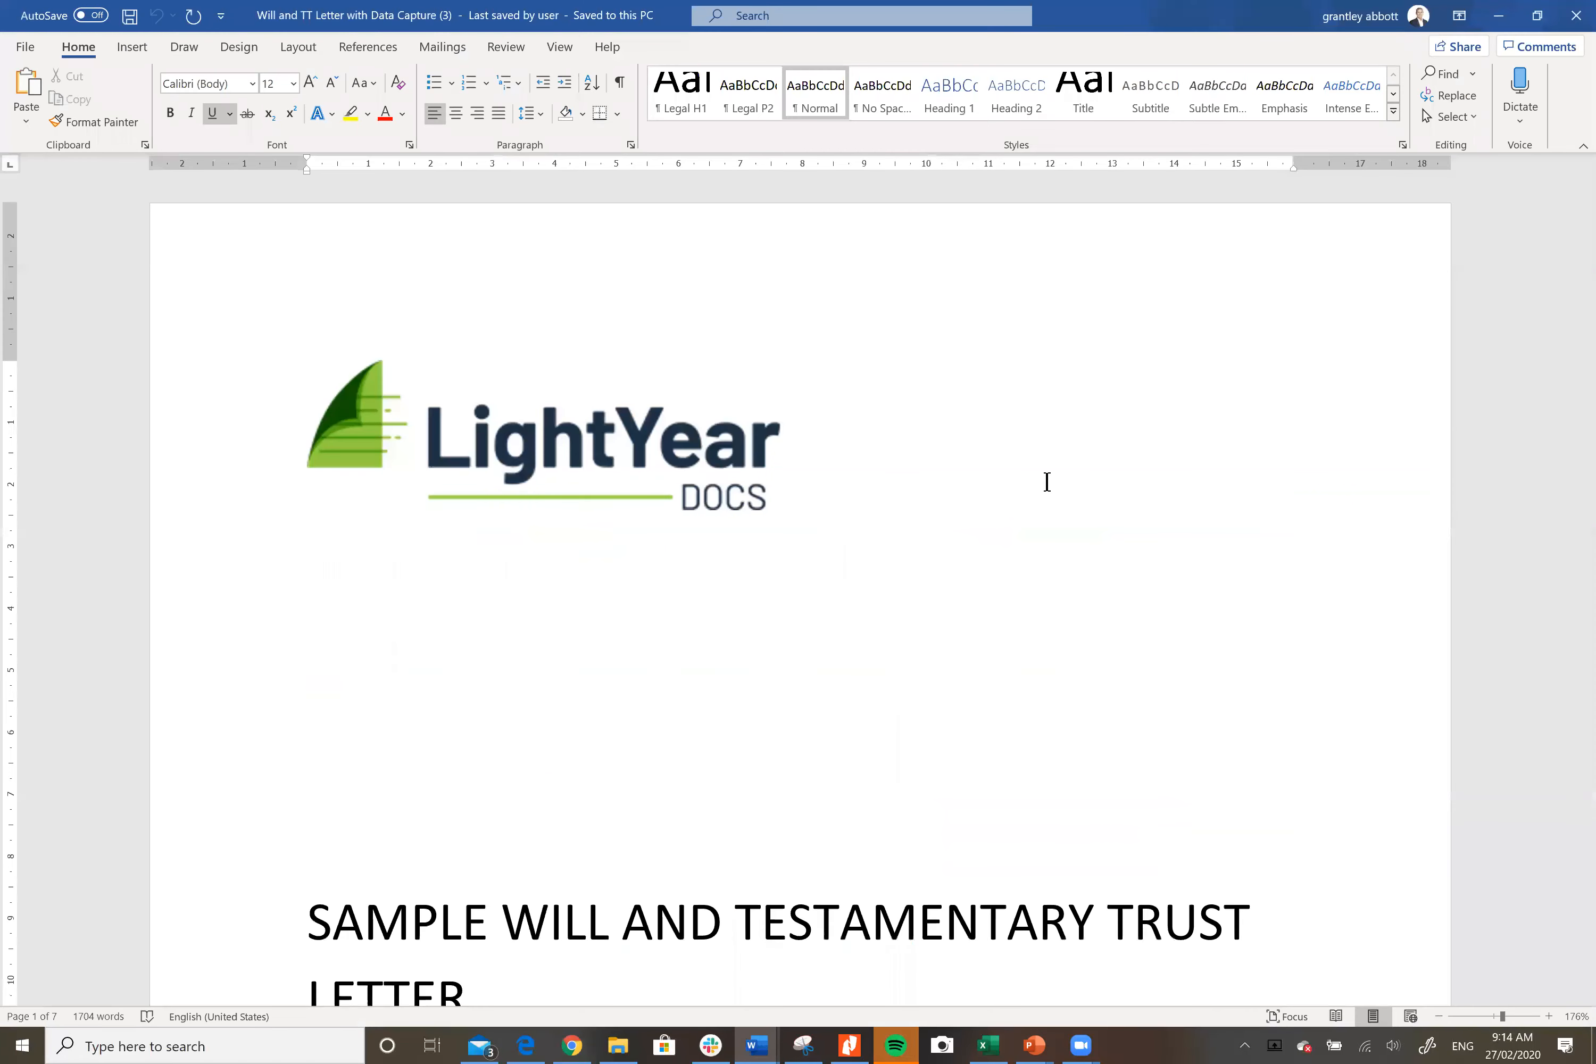
scroll(1126, 473, "down", 5)
scroll(1126, 473, "down", 15)
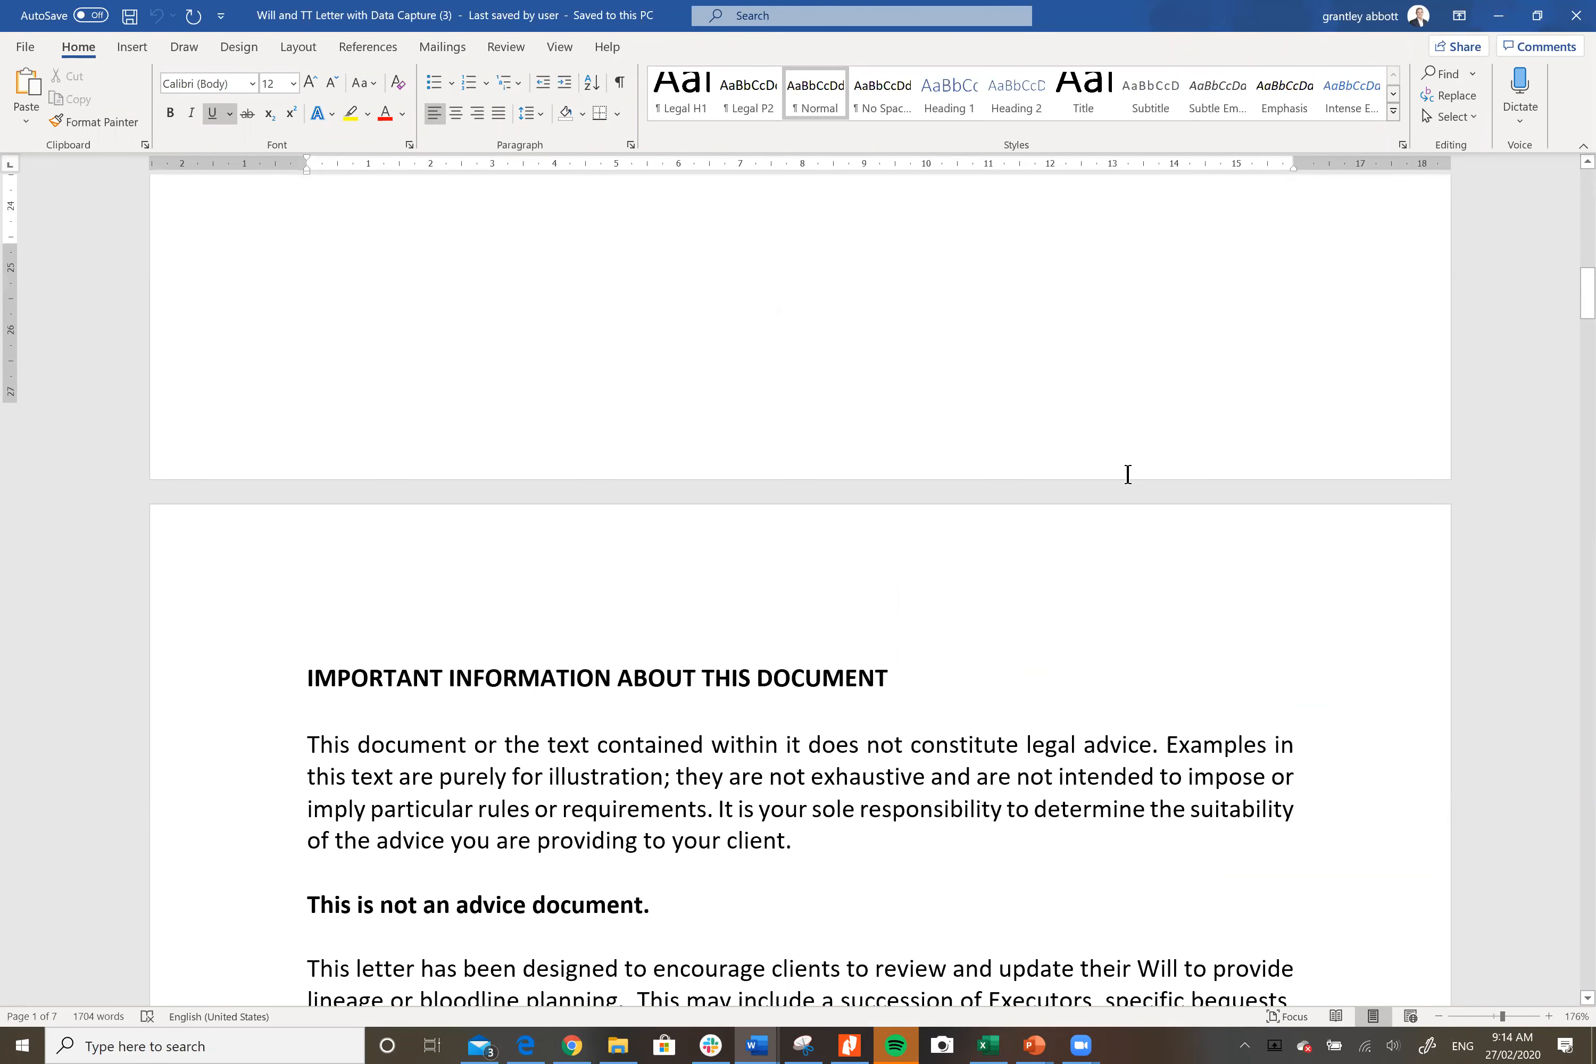
scroll(1126, 474, "down", 9)
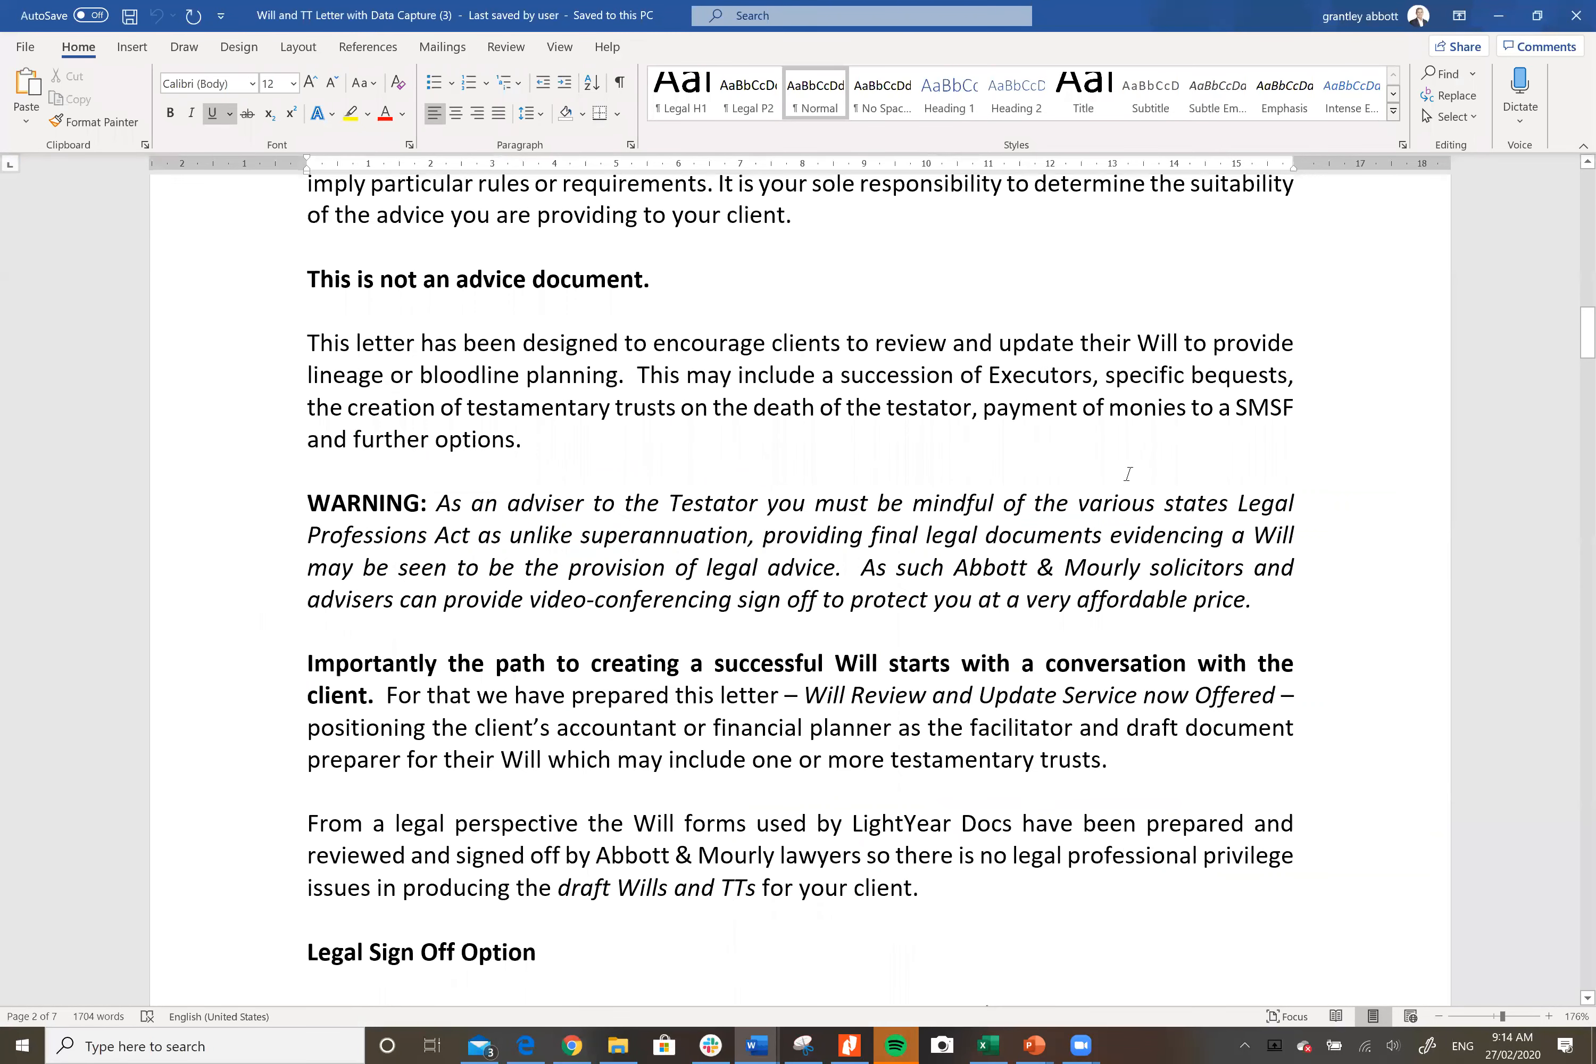
scroll(1127, 473, "down", 1)
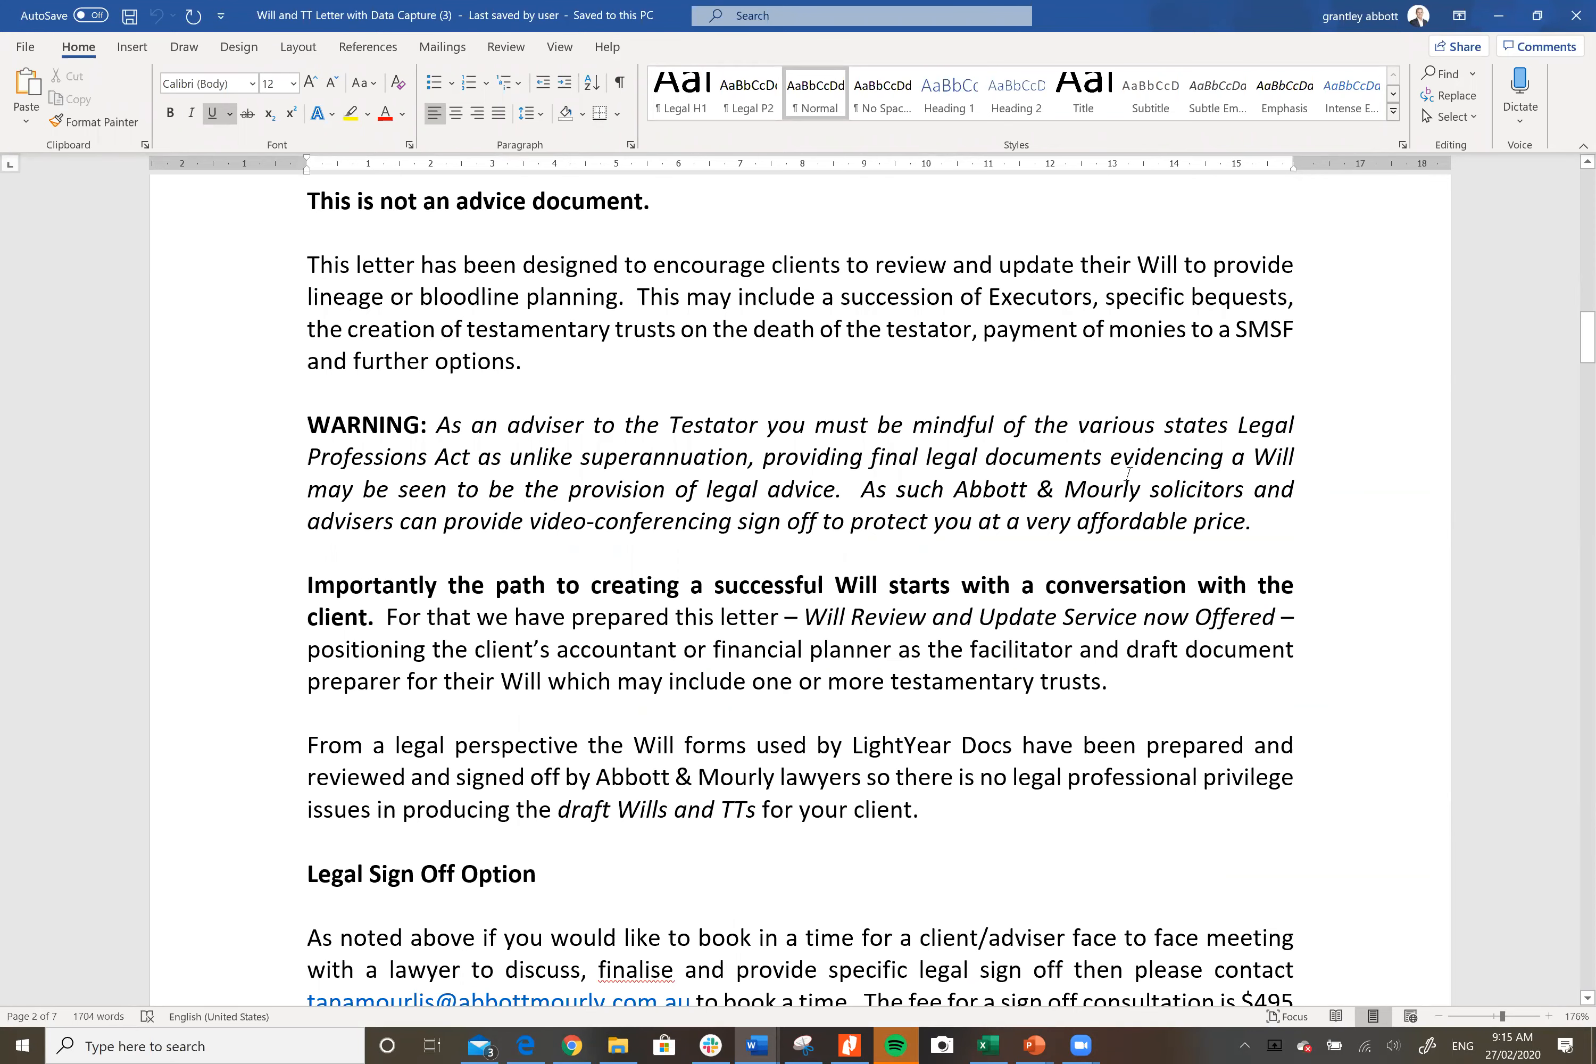
scroll(1126, 473, "down", 6)
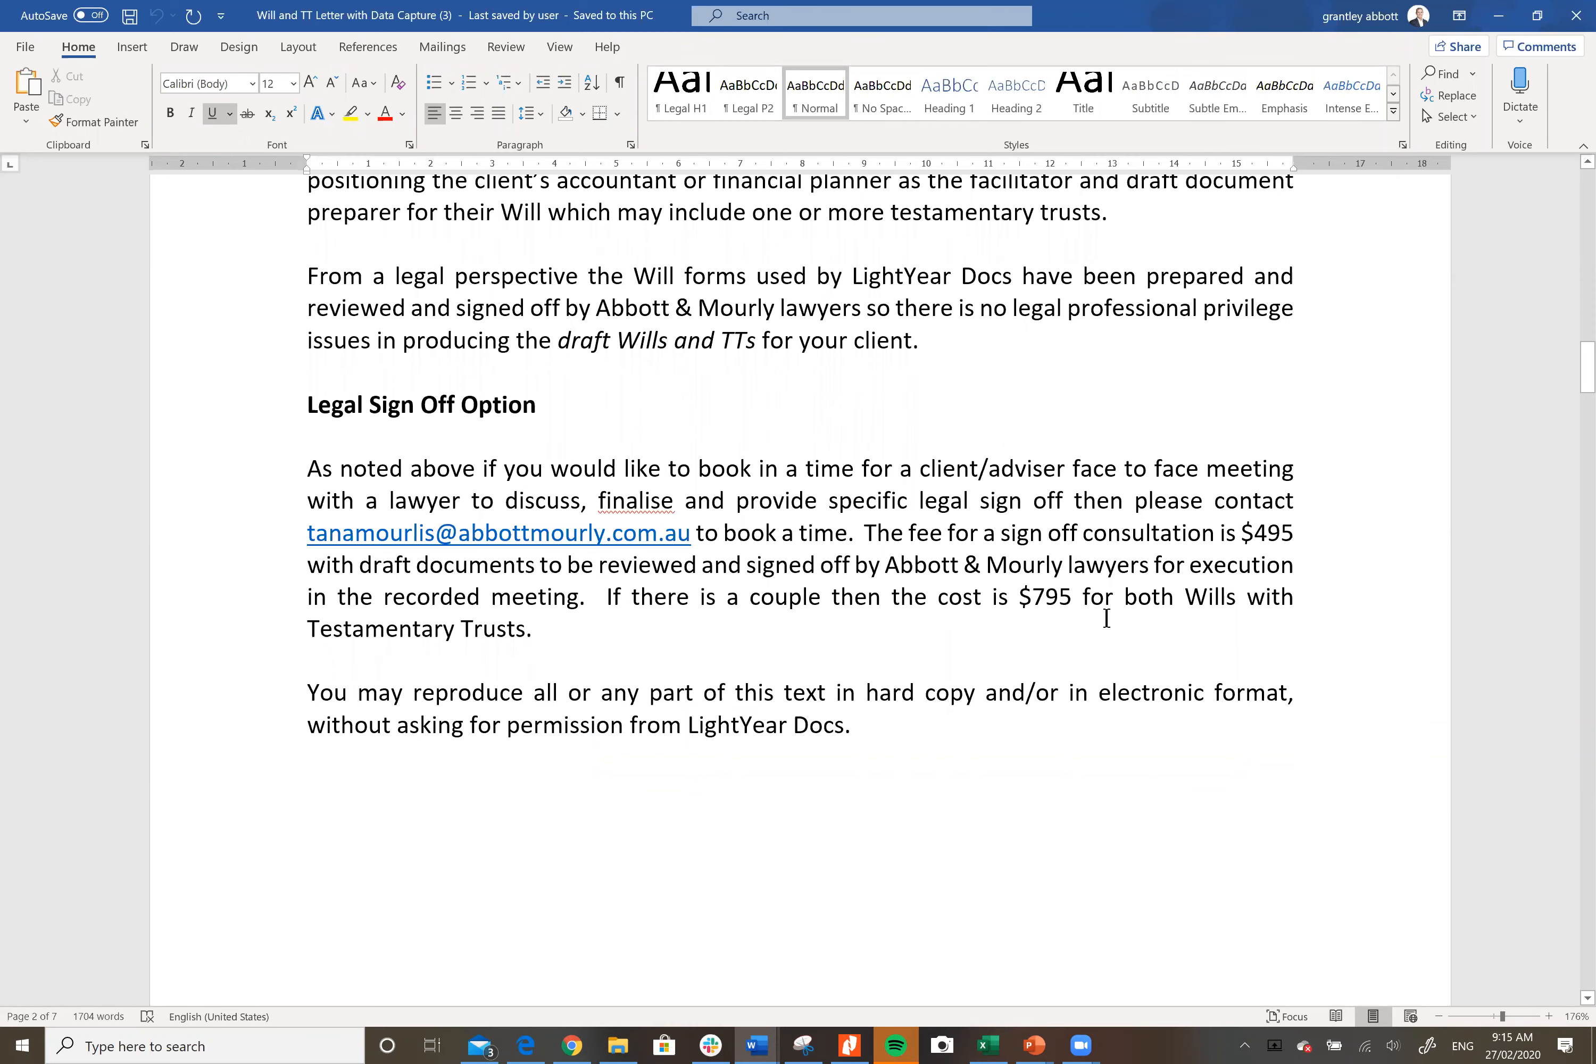
scroll(1098, 615, "down", 7)
scroll(1105, 618, "down", 4)
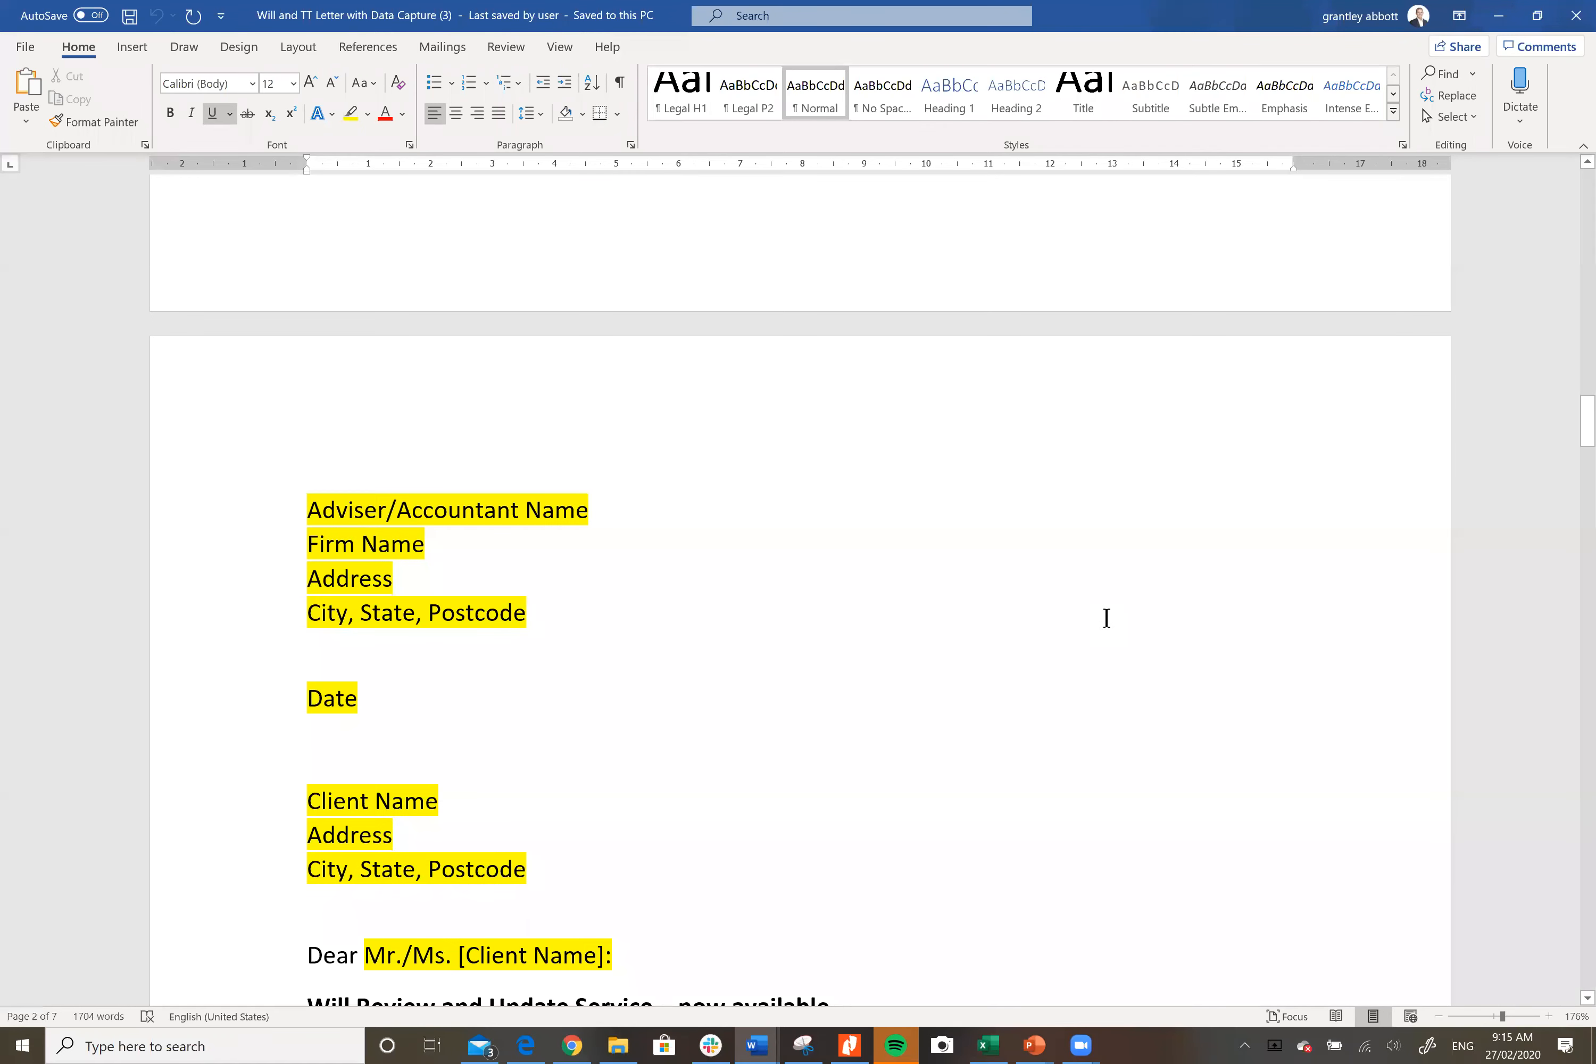
Step: Scroll to the client address placeholders and the 'Will Review and Update Service – now available' text
scroll(1105, 618, "down", 3)
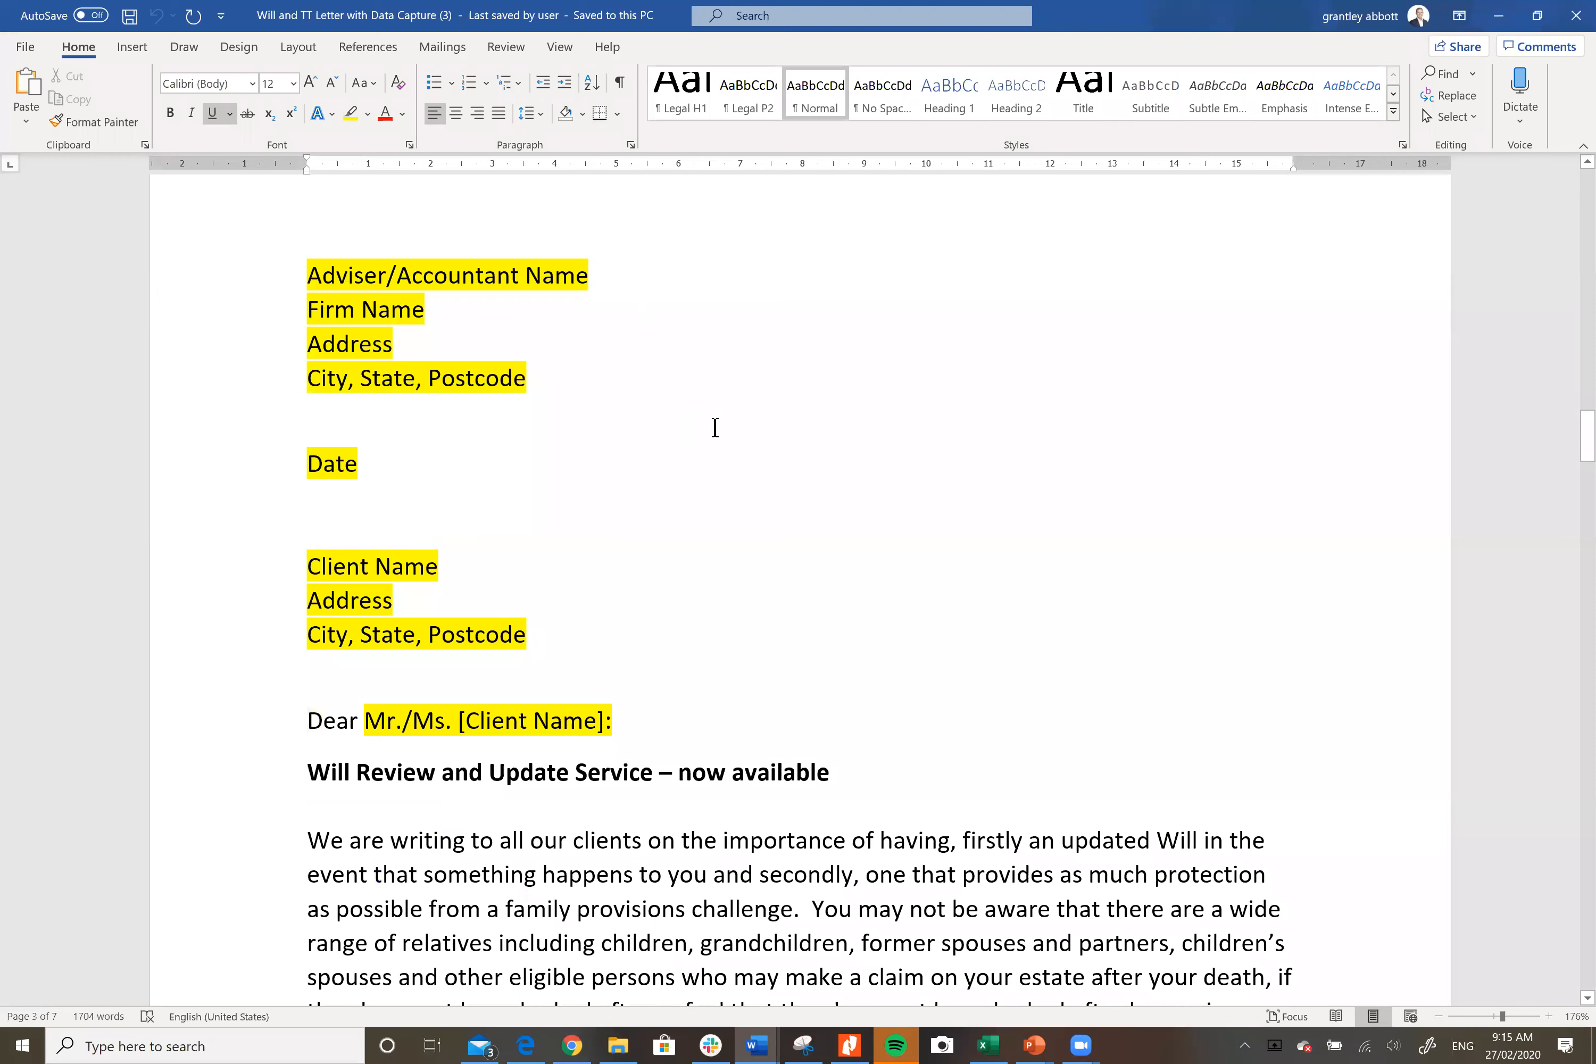
scroll(846, 520, "down", 2)
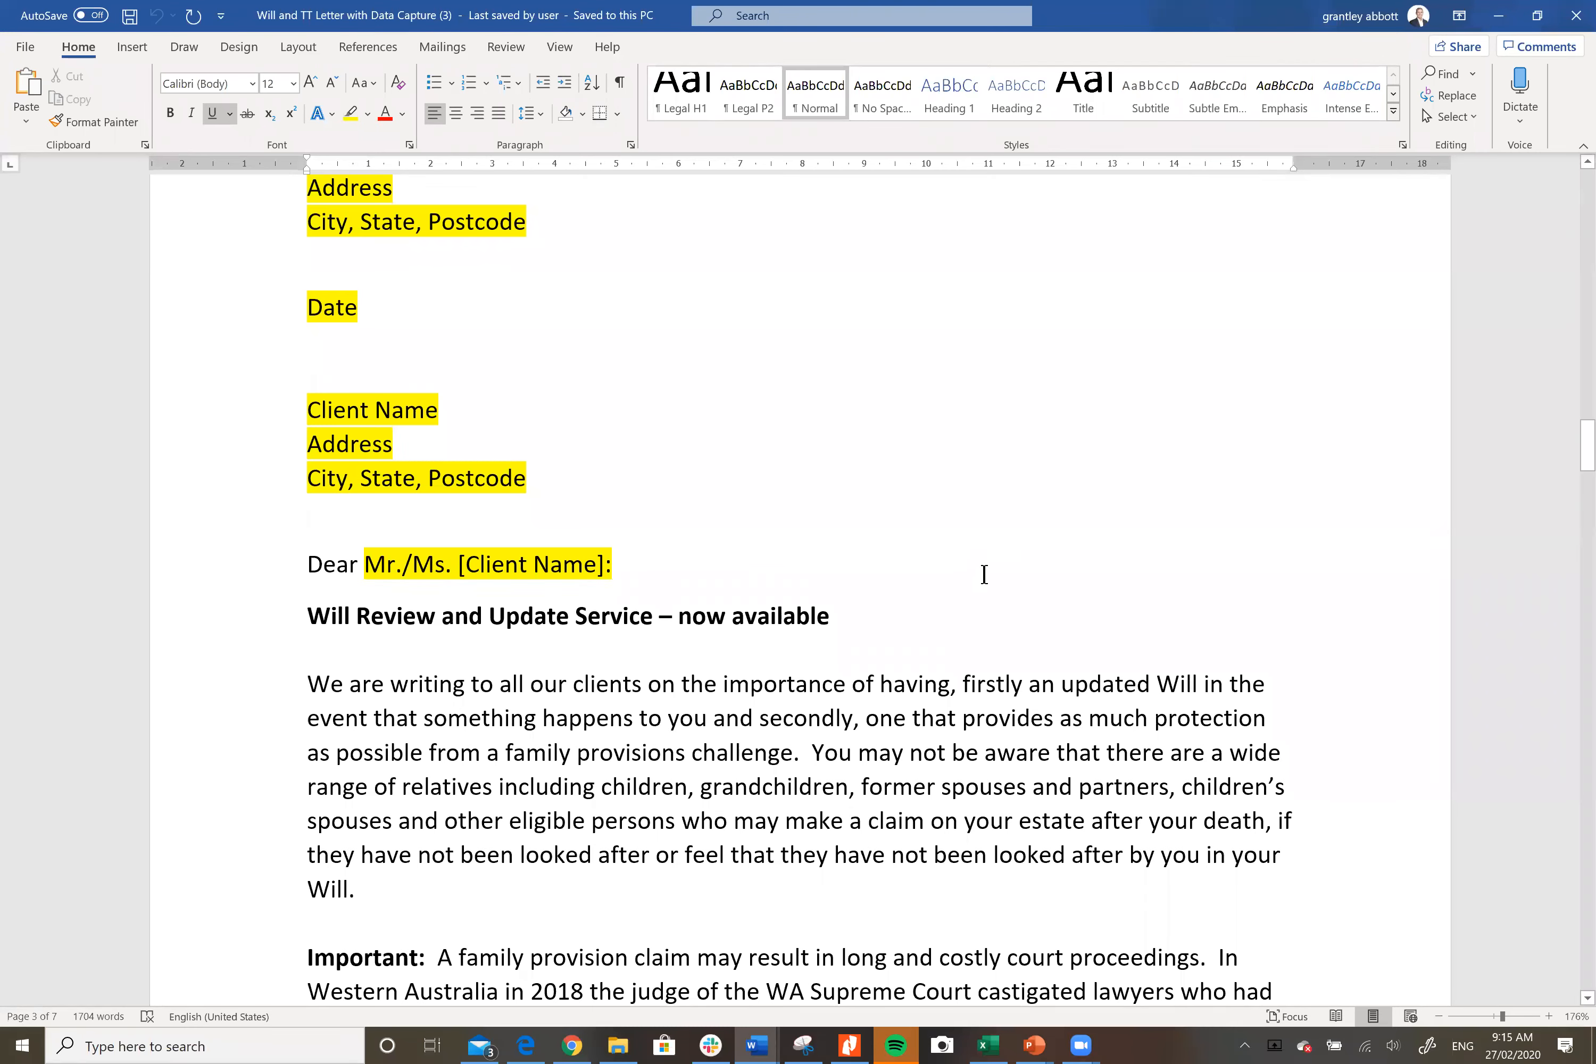
scroll(984, 574, "down", 2)
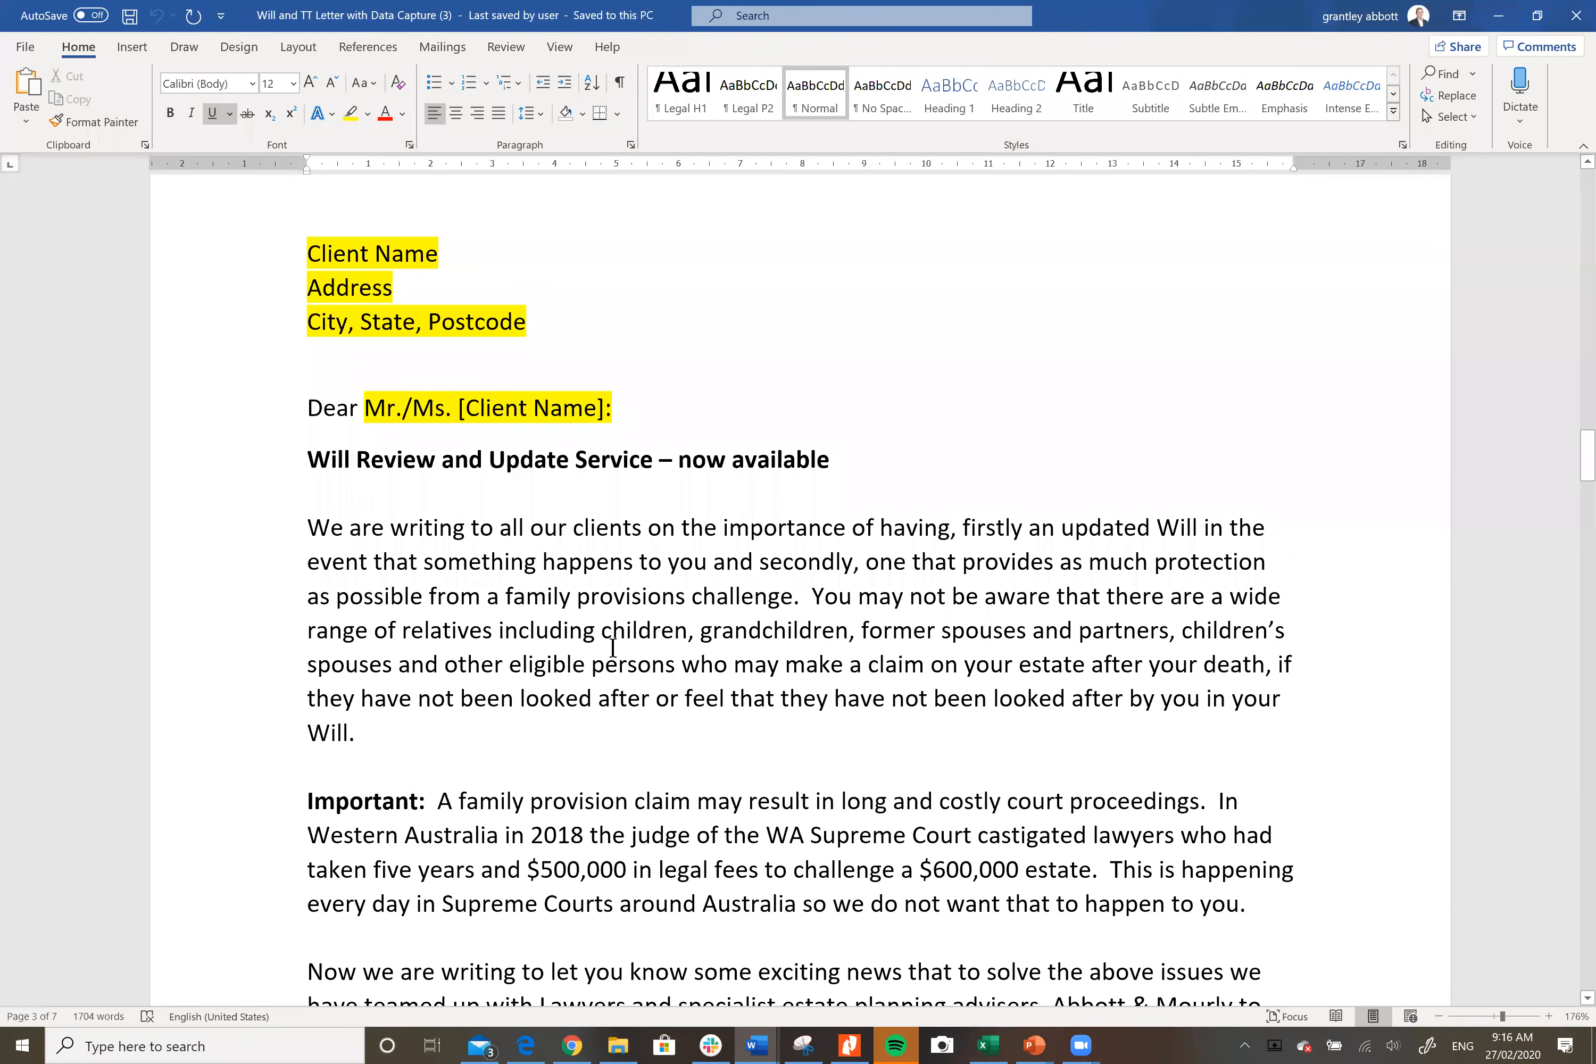
Step: Scroll through the family provision claims text to the Wills and testamentary trust package introduction
scroll(613, 648, "down", 1)
scroll(613, 648, "down", 1)
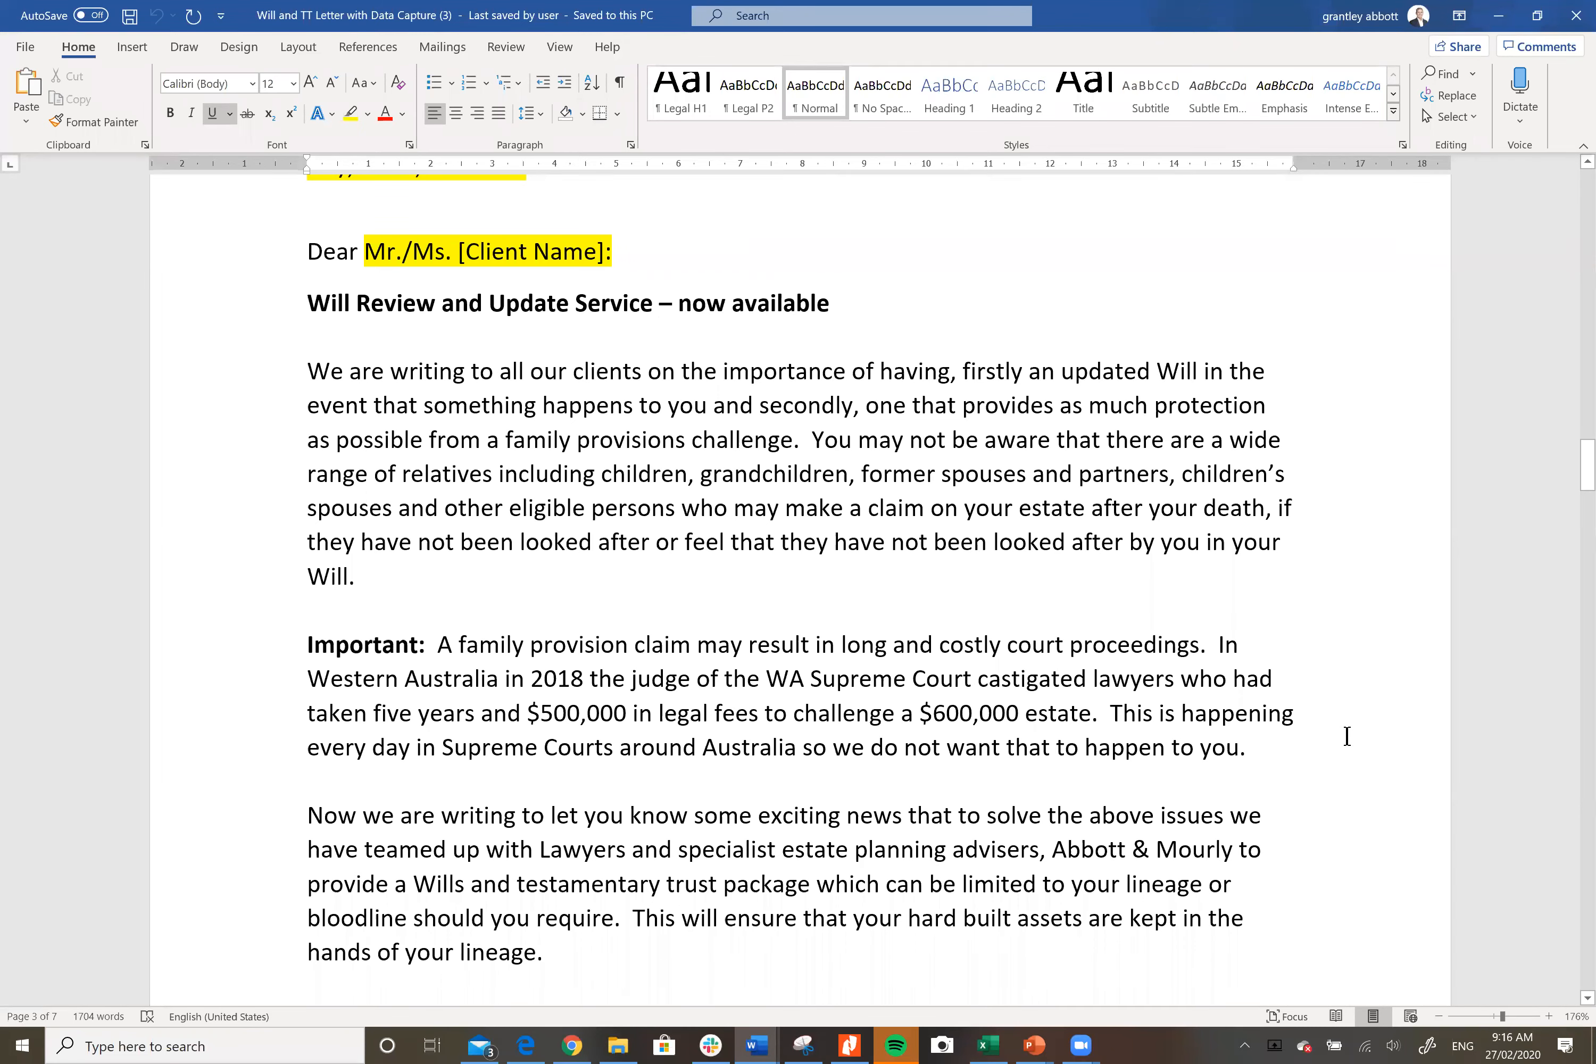
scroll(1346, 738, "down", 5)
scroll(1167, 717, "down", 1)
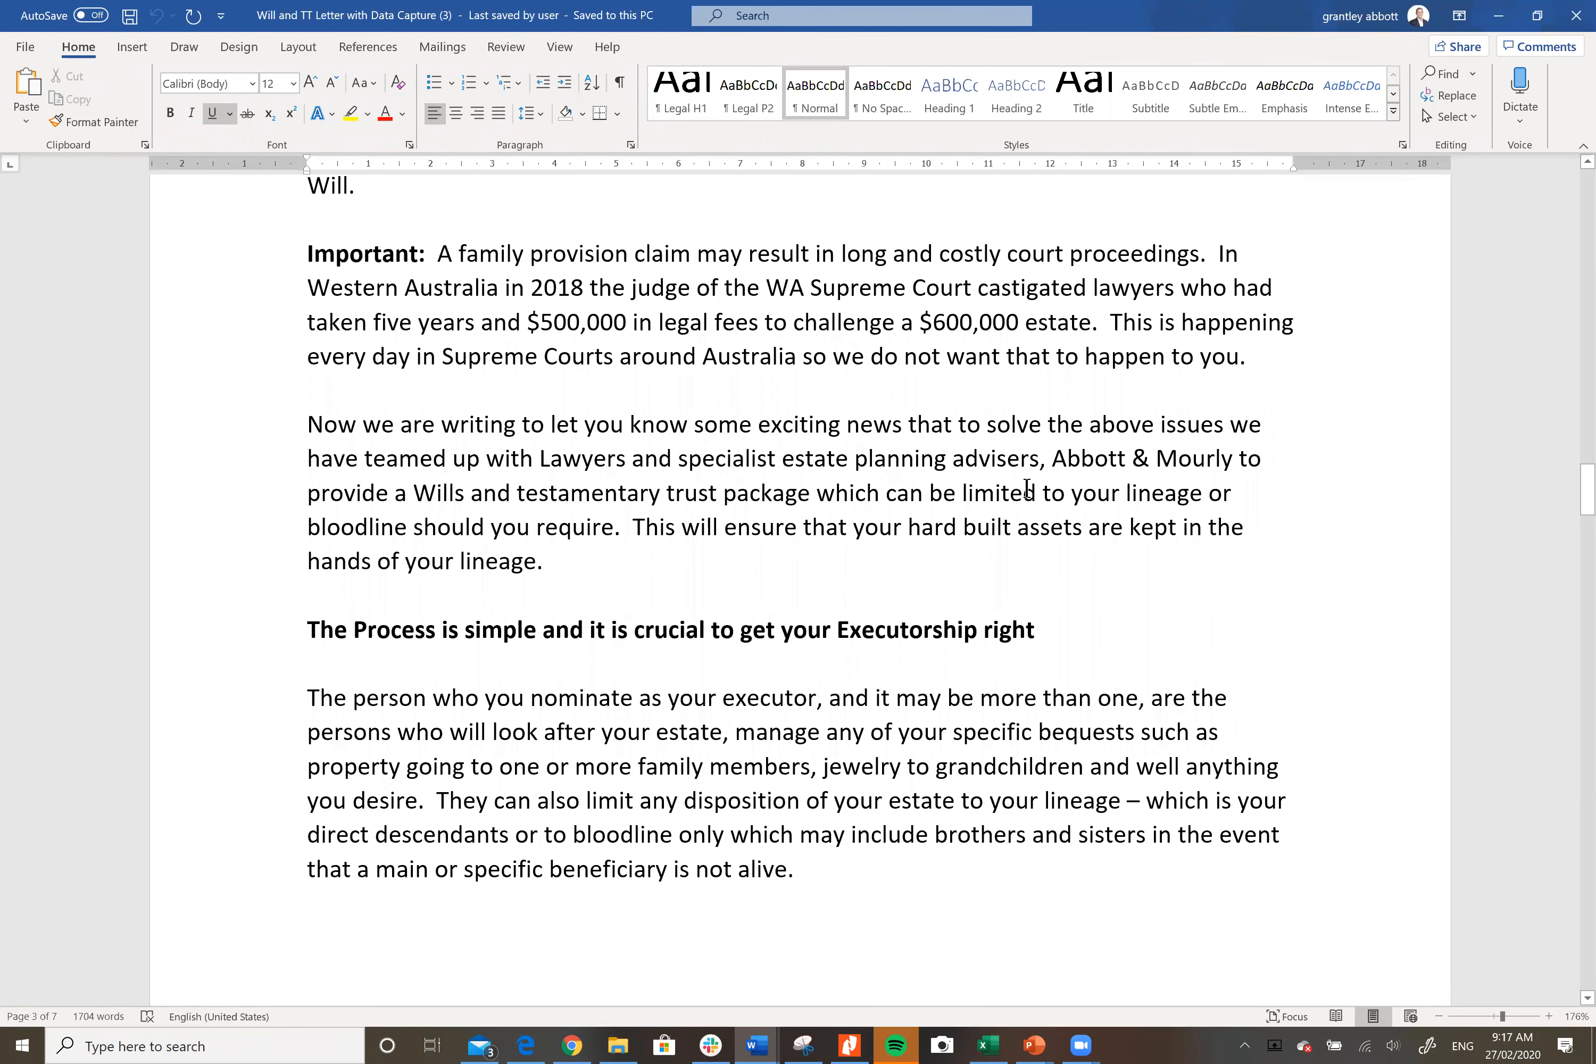
Step: Scroll to 'The Process is simple and it is crucial to get your Executorship right' section
scroll(892, 525, "down", 3)
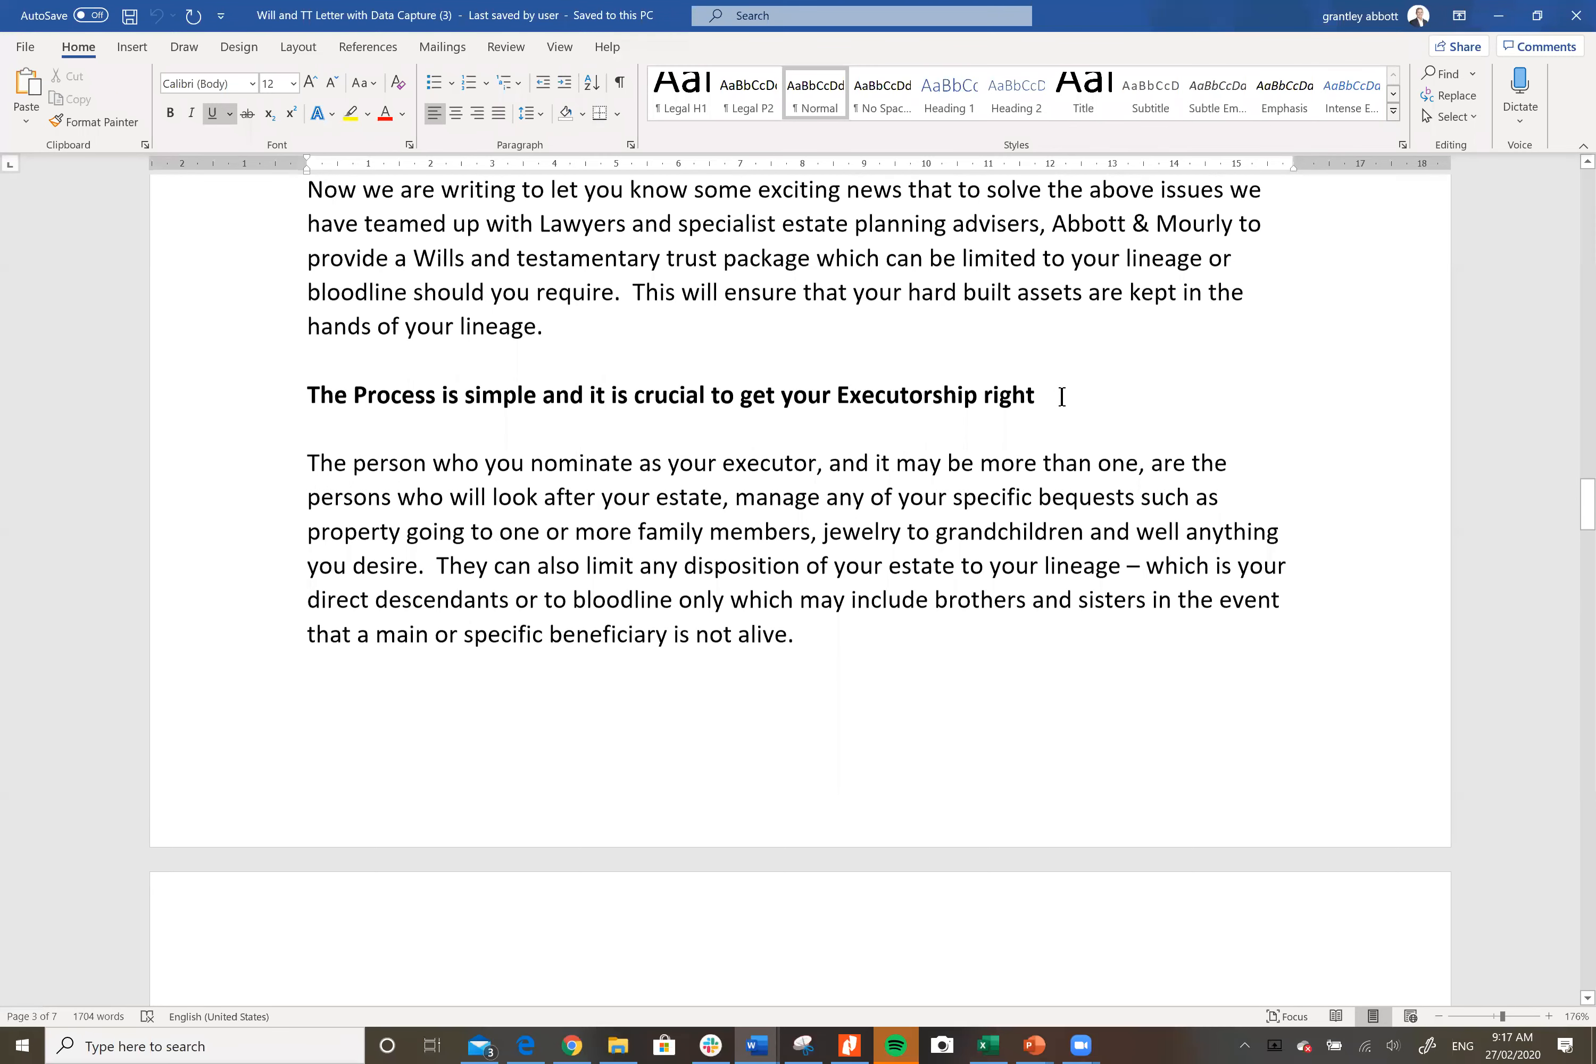
scroll(1062, 397, "down", 3)
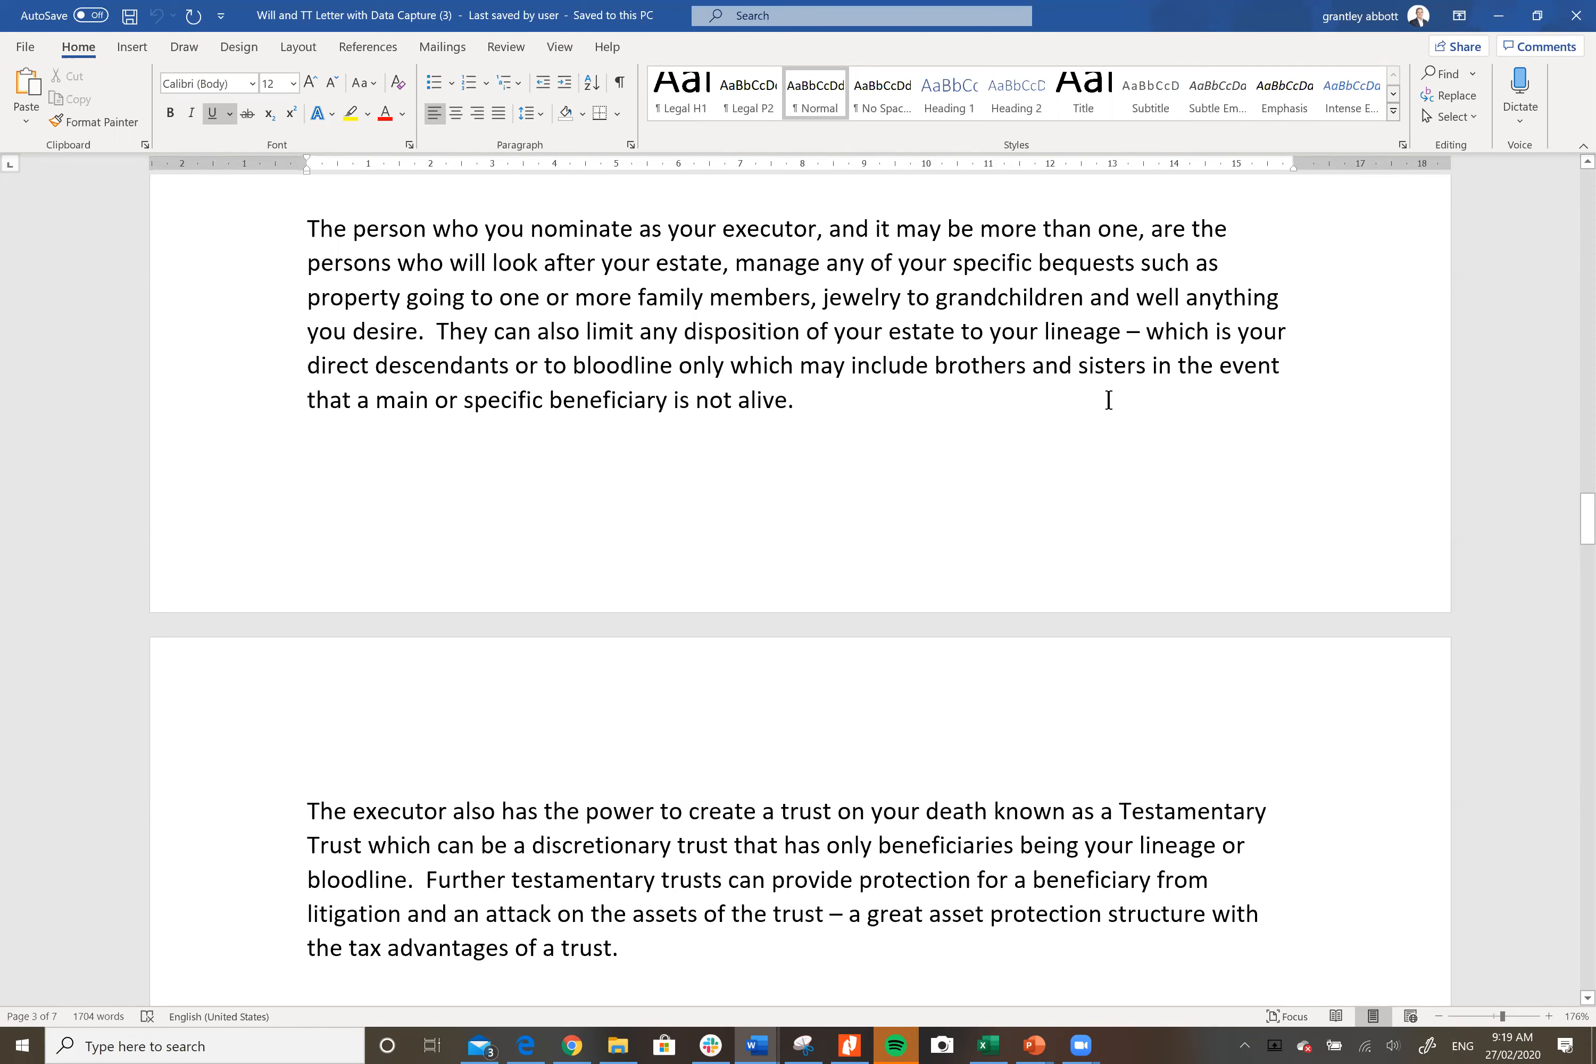
scroll(1108, 399, "down", 2)
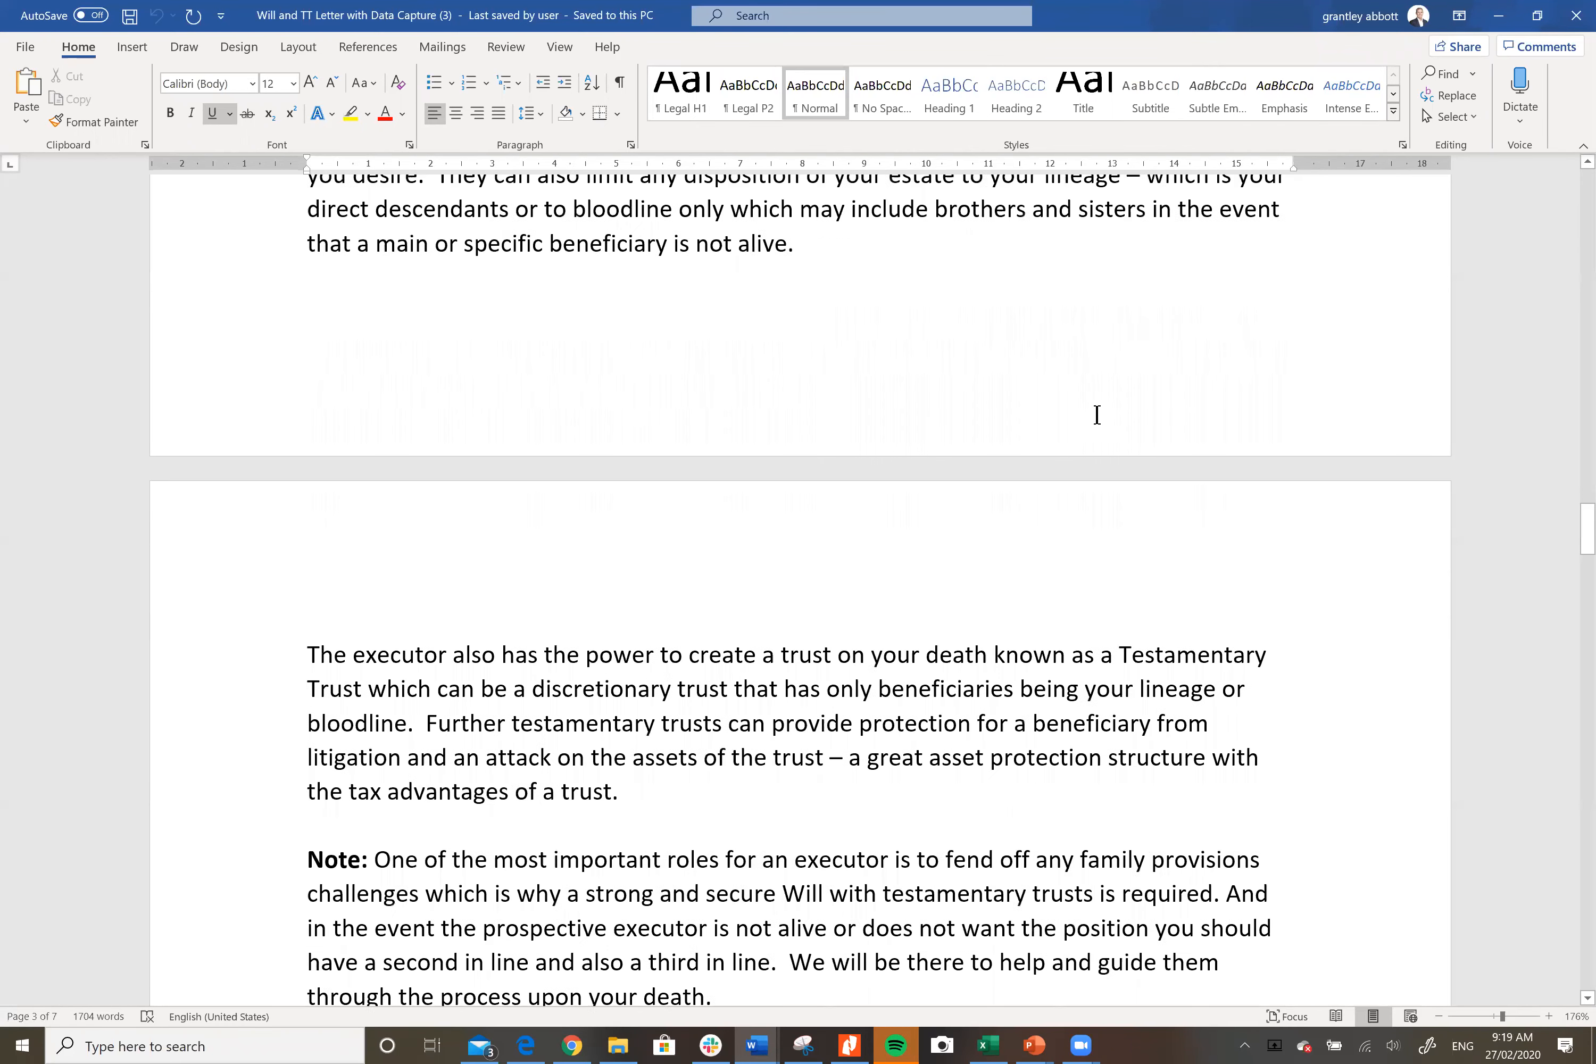
scroll(1092, 415, "down", 2)
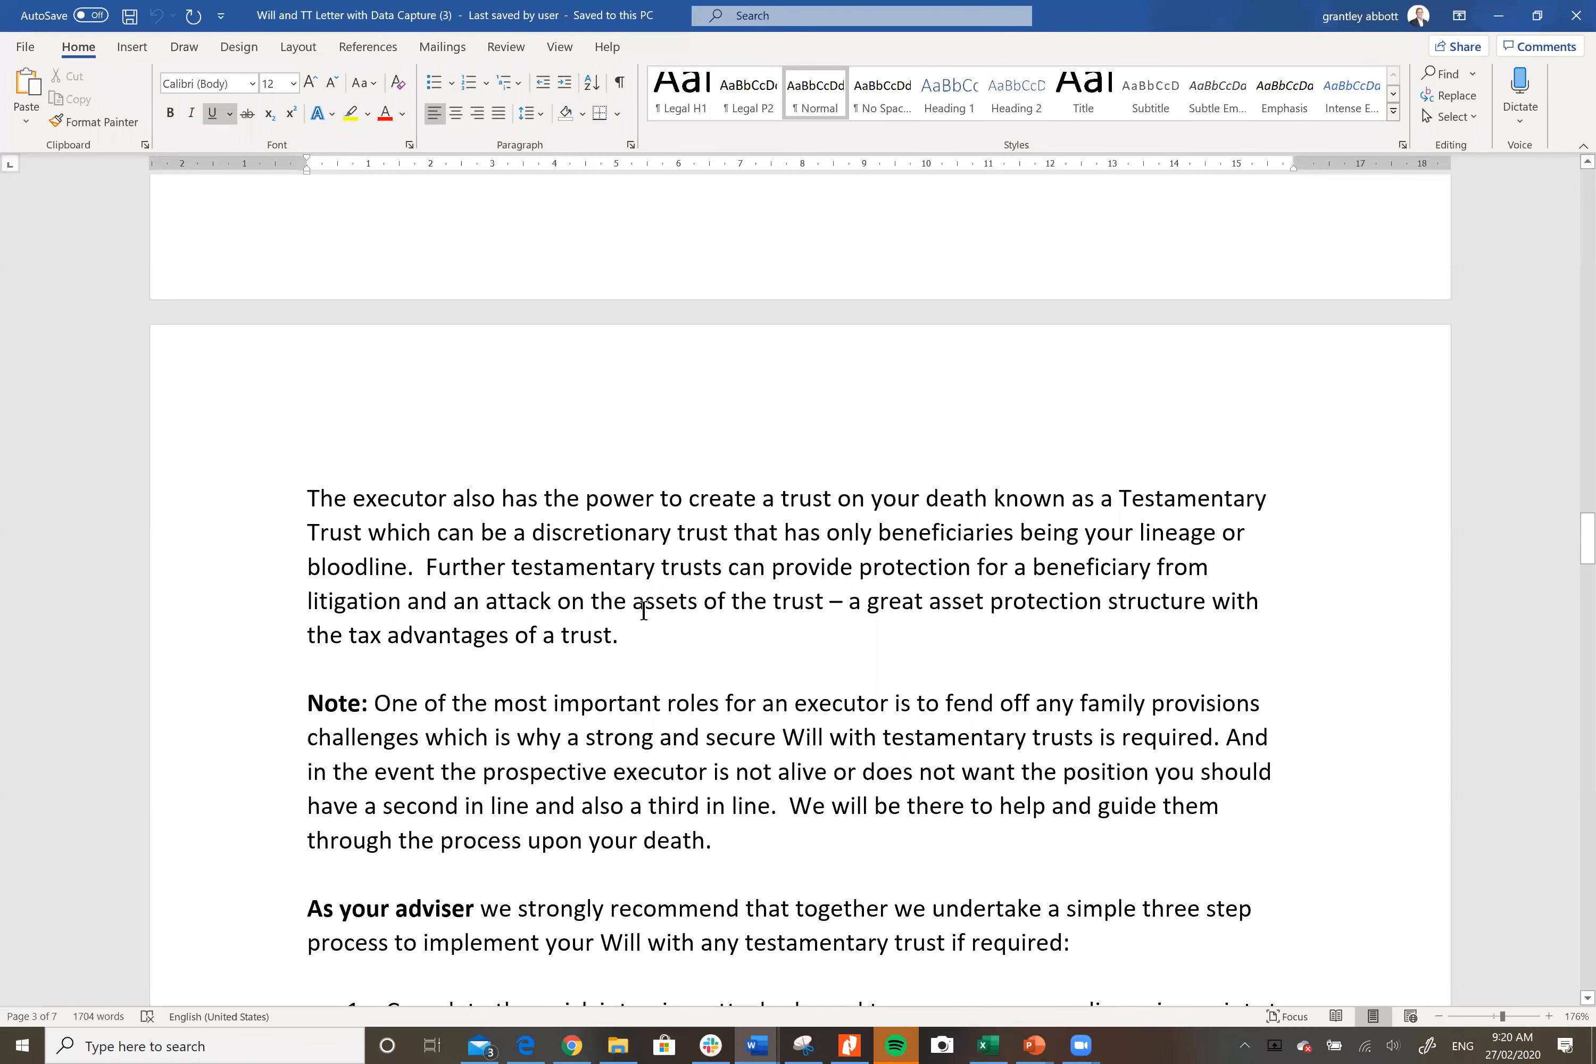
scroll(667, 635, "down", 1)
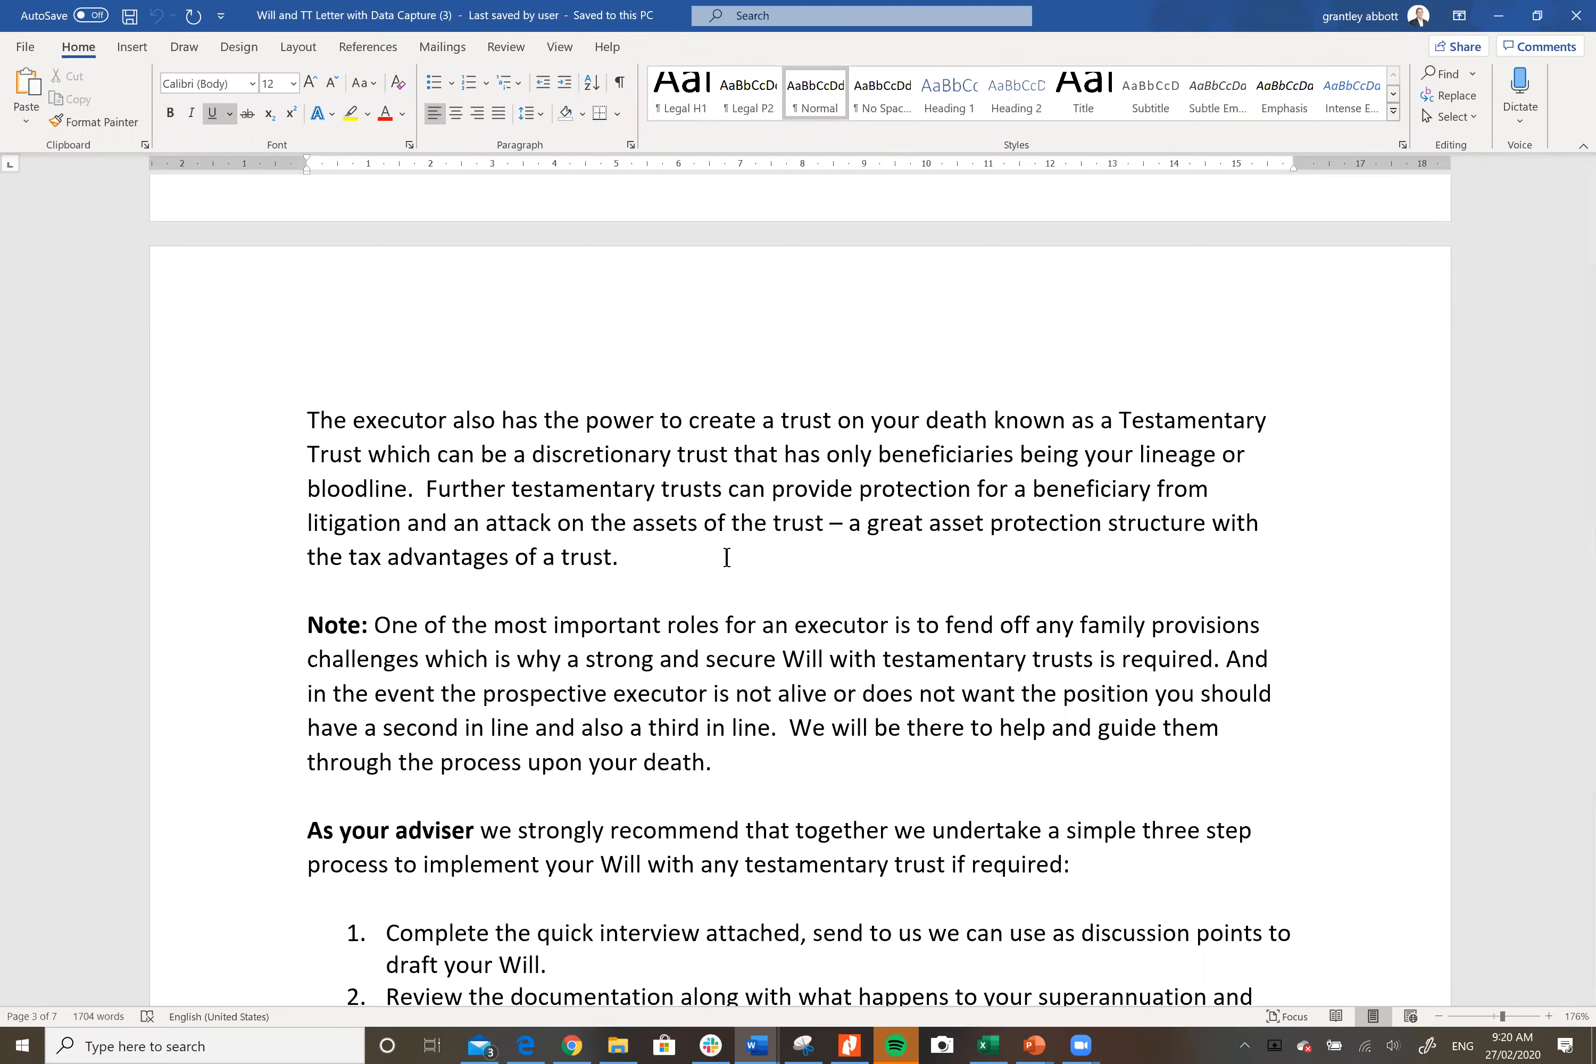
scroll(727, 554, "down", 2)
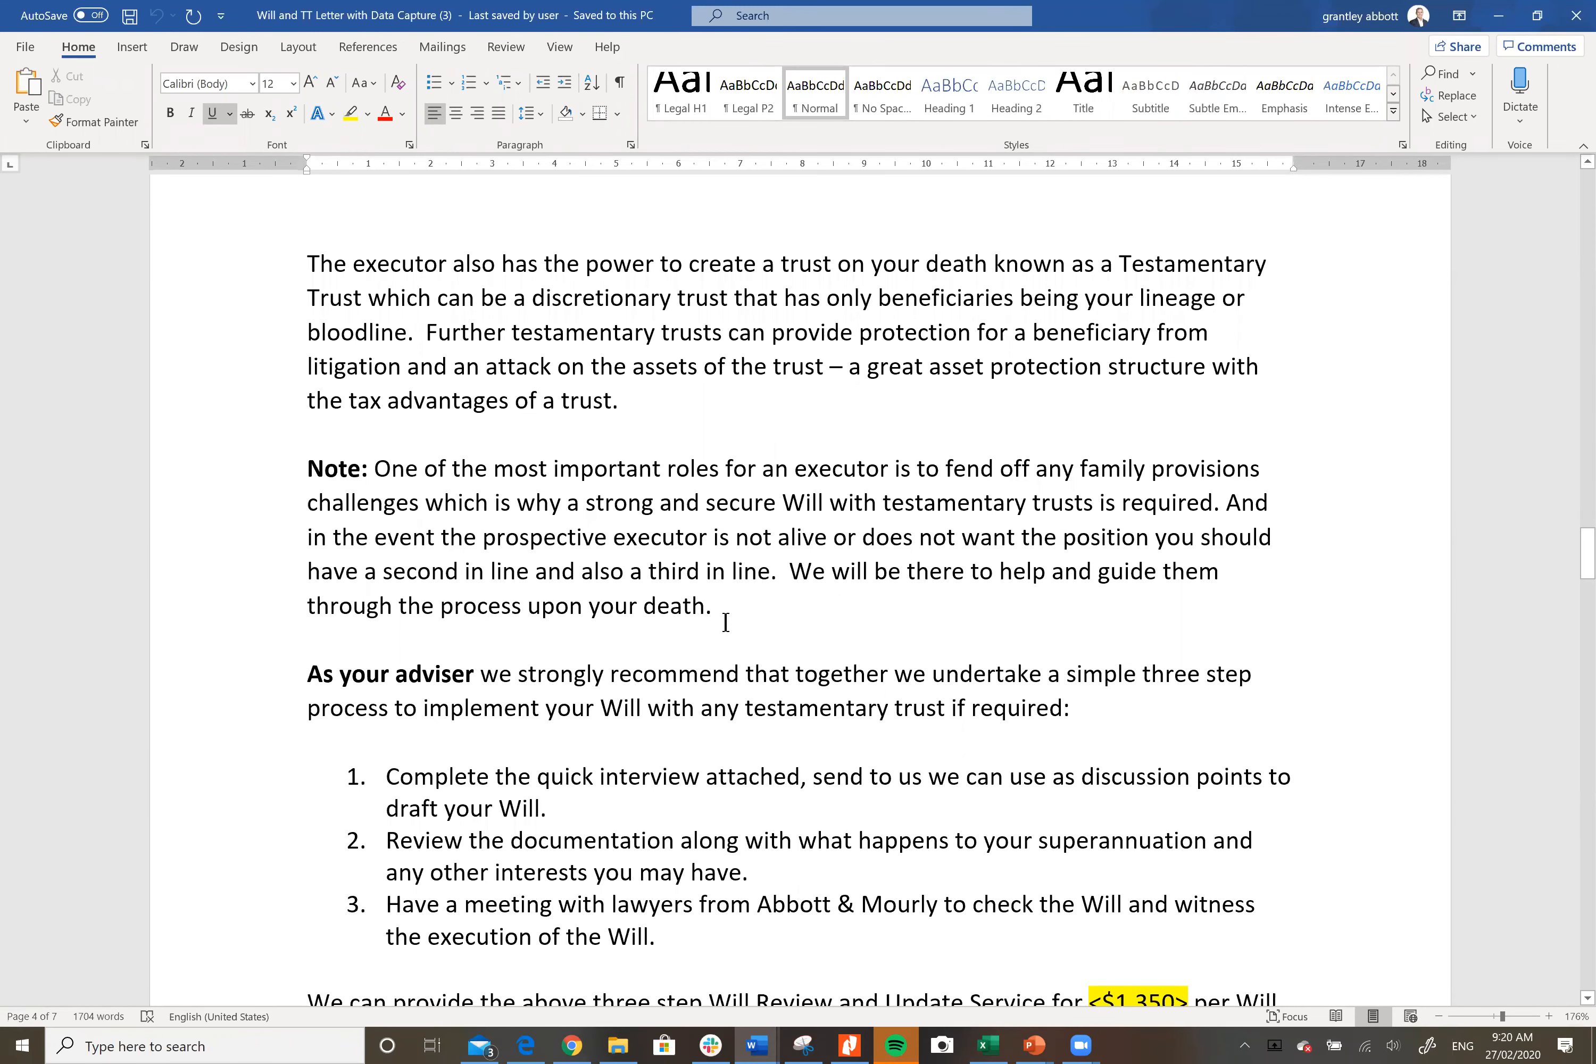
scroll(1278, 588, "down", 1)
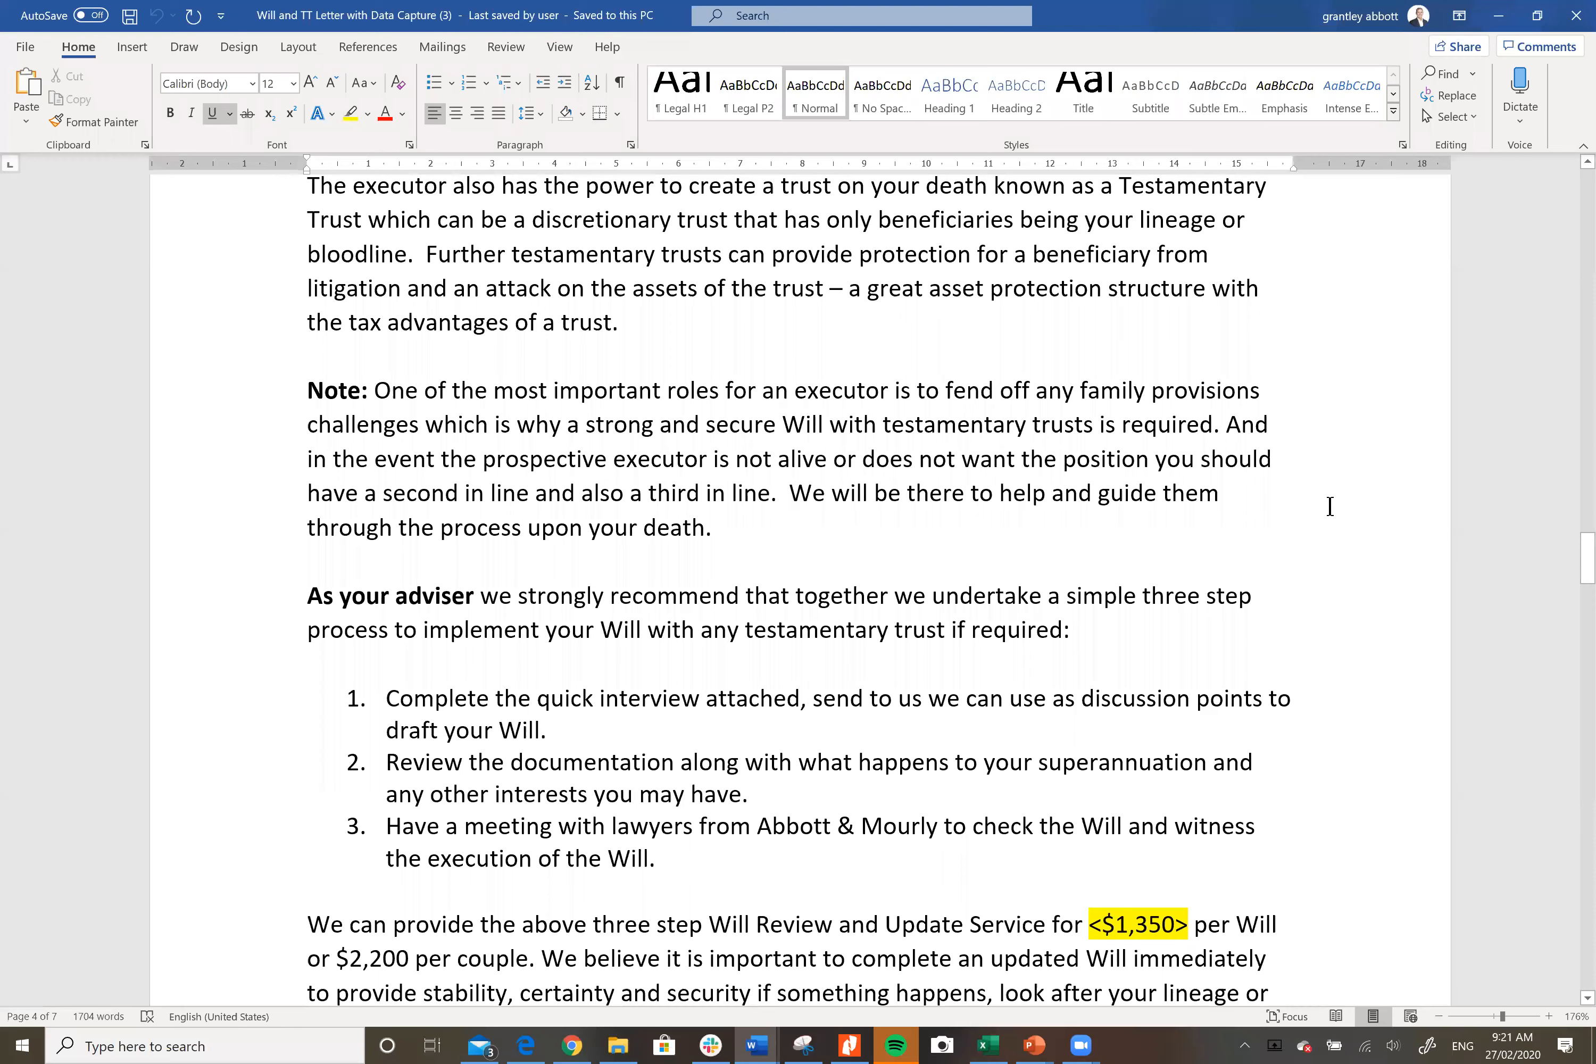
scroll(1304, 515, "down", 2)
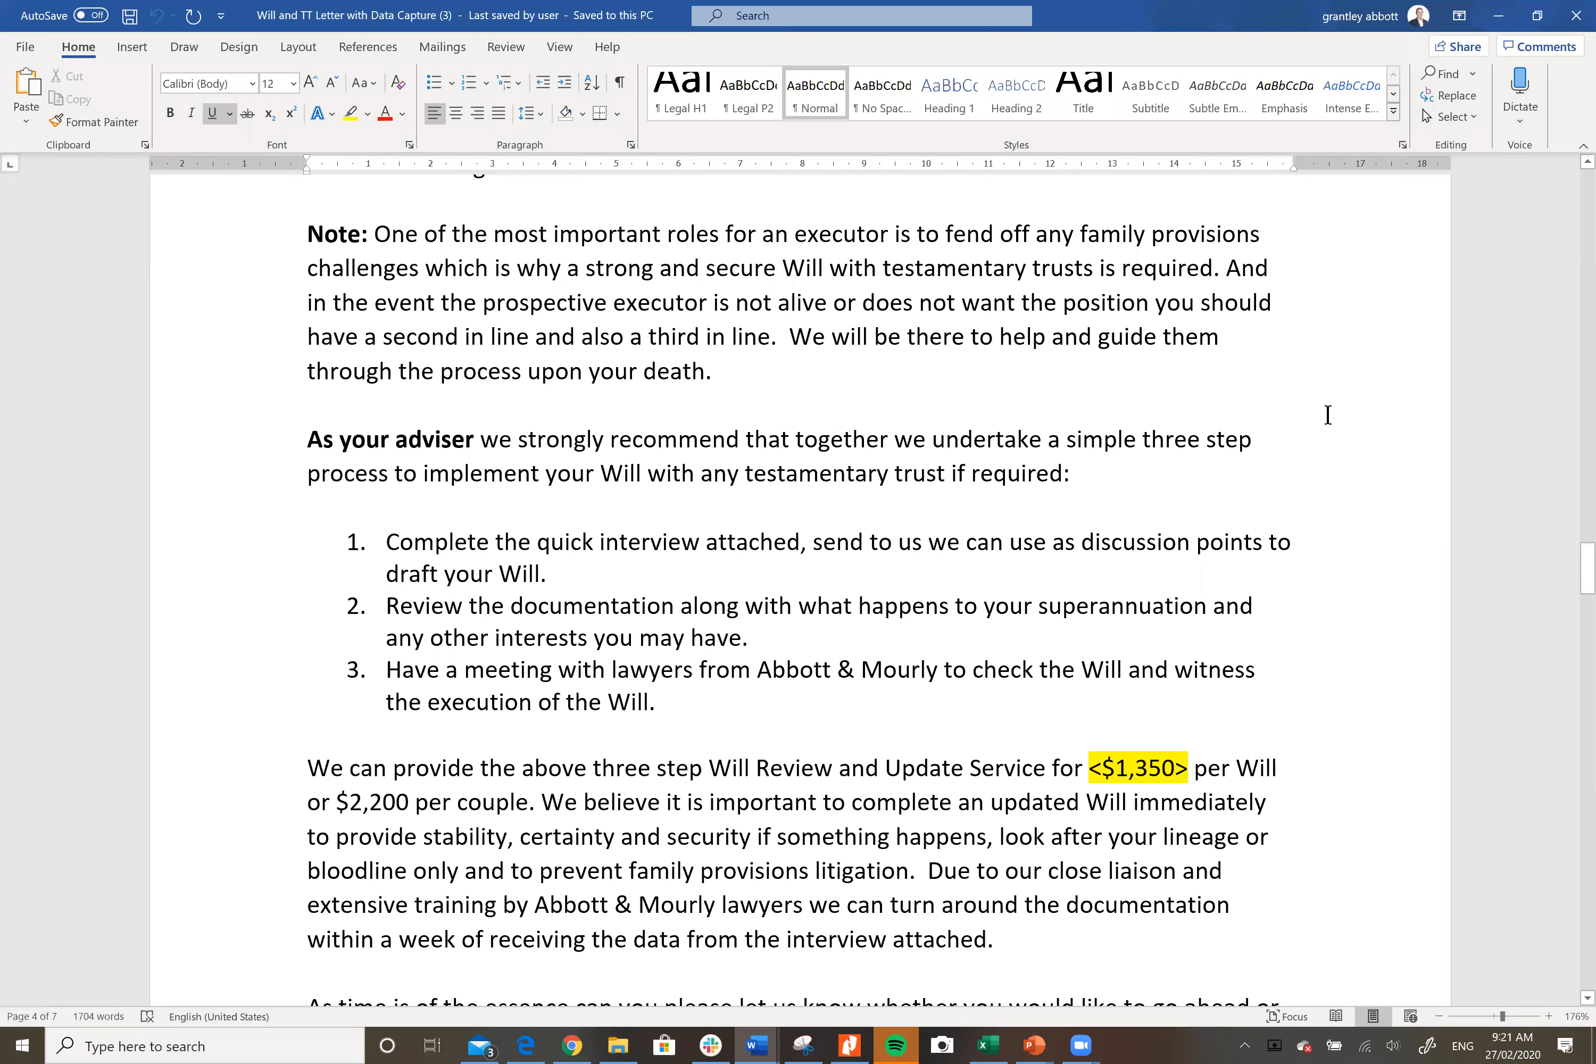
scroll(1327, 414, "down", 3)
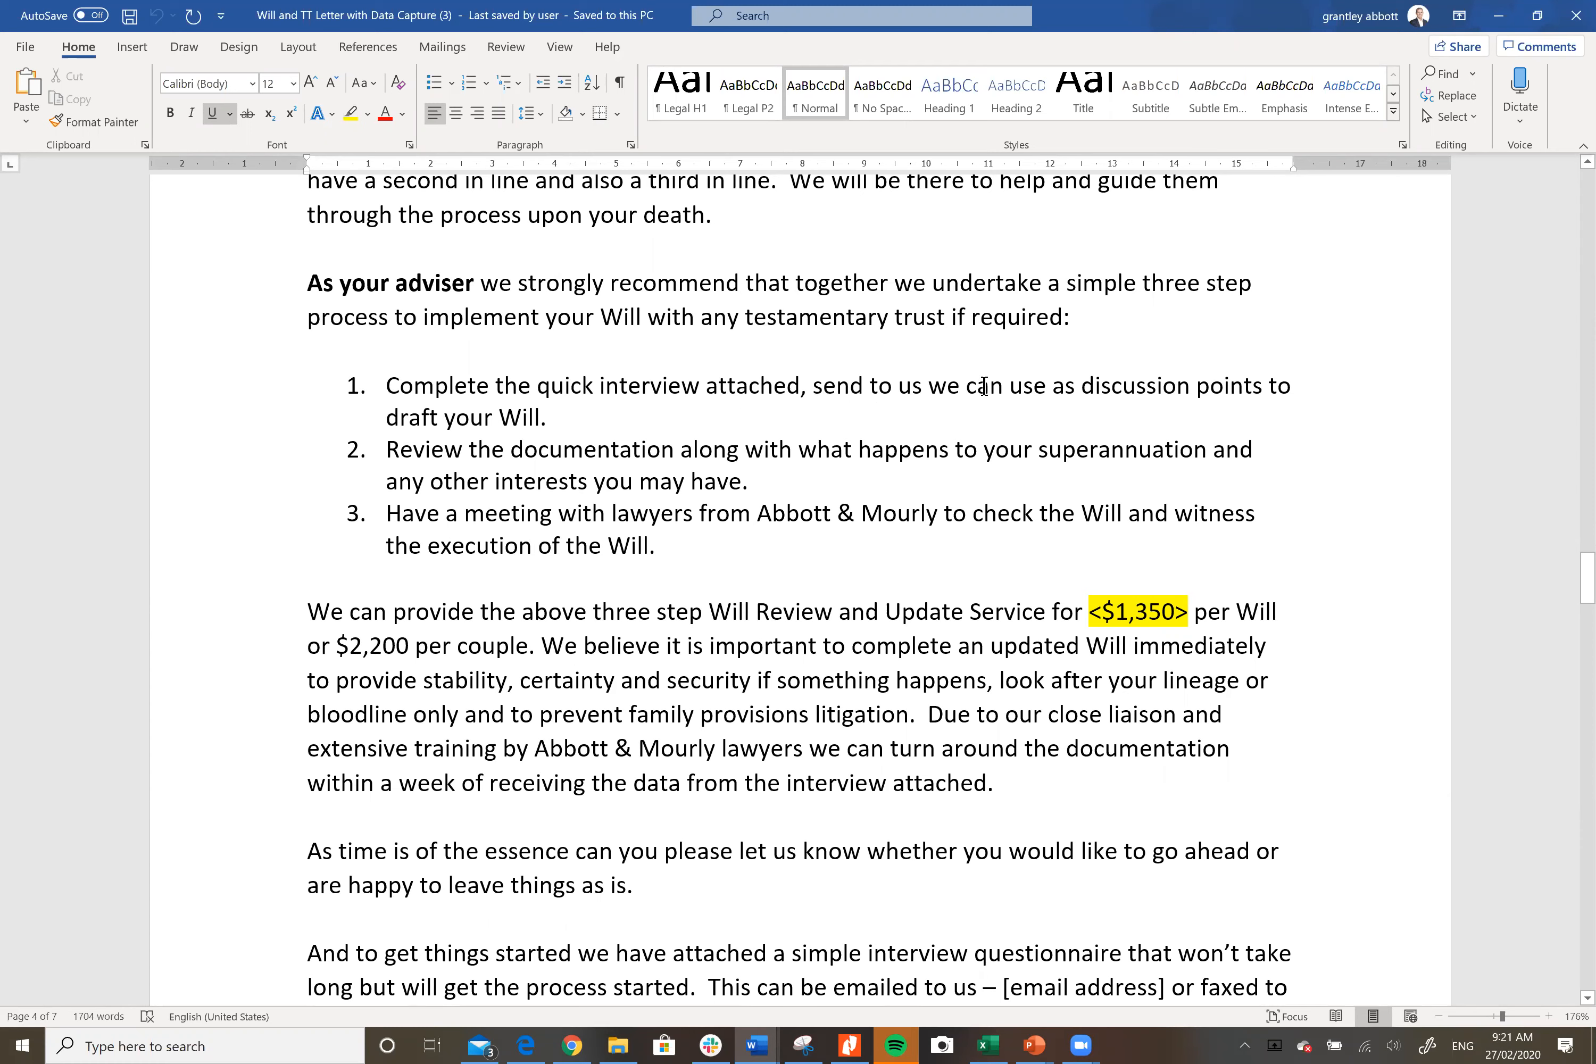
Step: Insert 'so' before 'we' in item 1 of the letter
left_click(935, 386)
type("so")
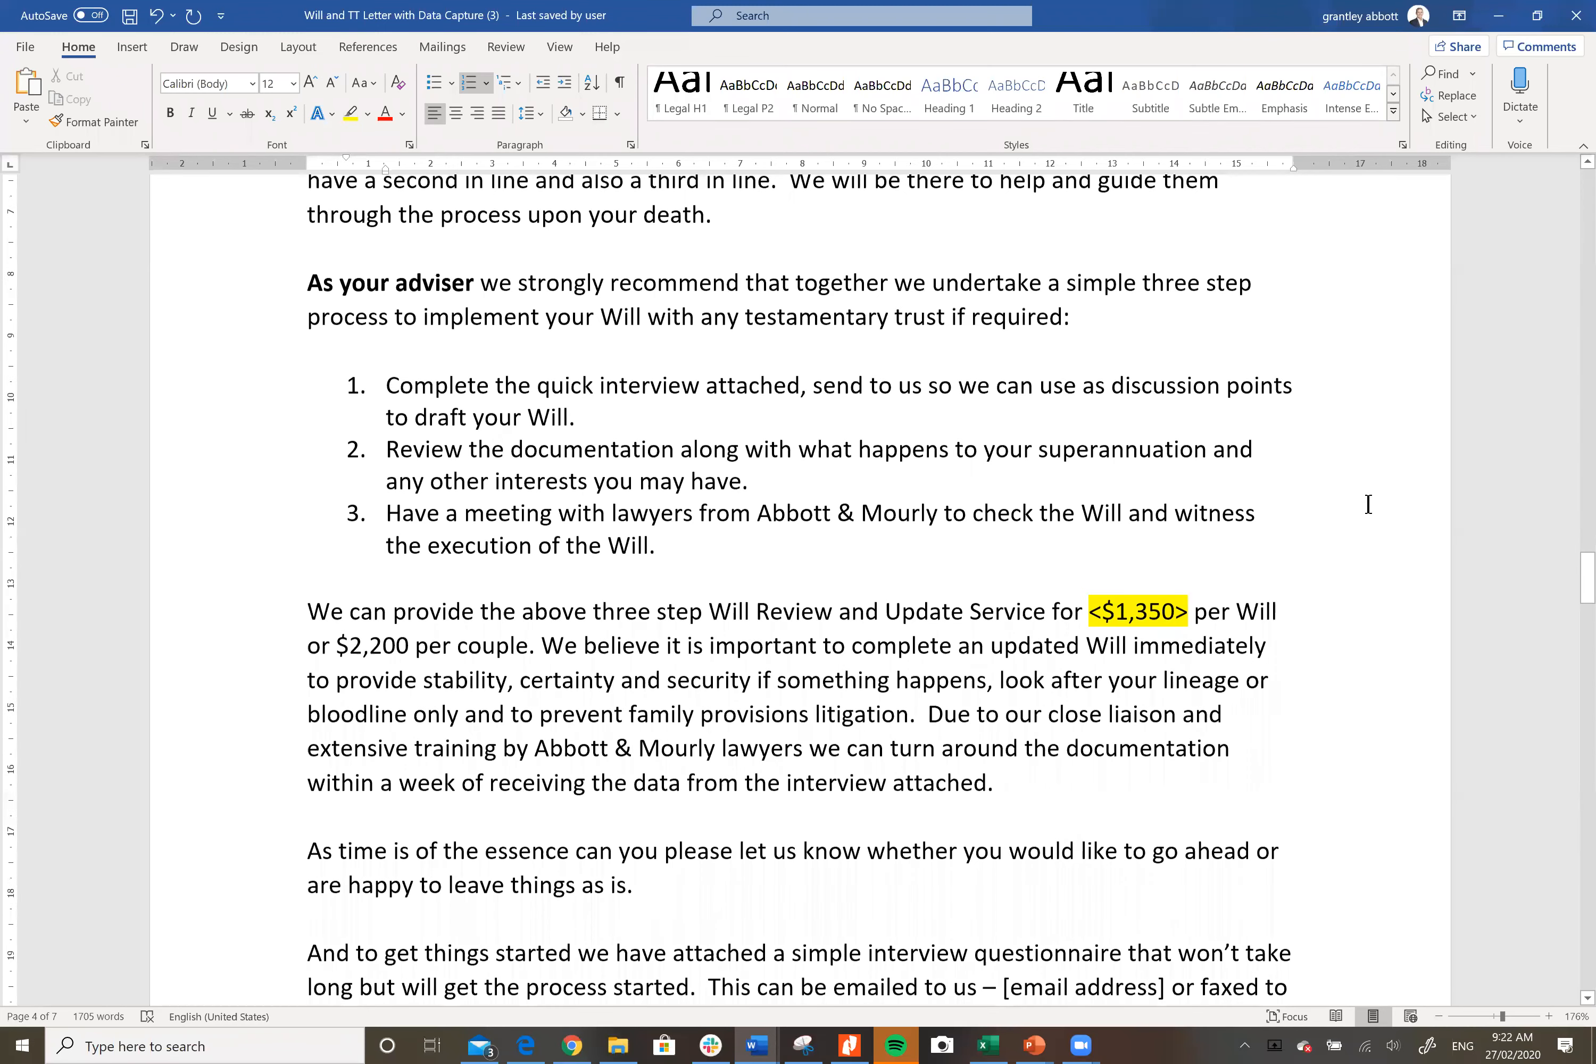
scroll(1365, 508, "down", 2)
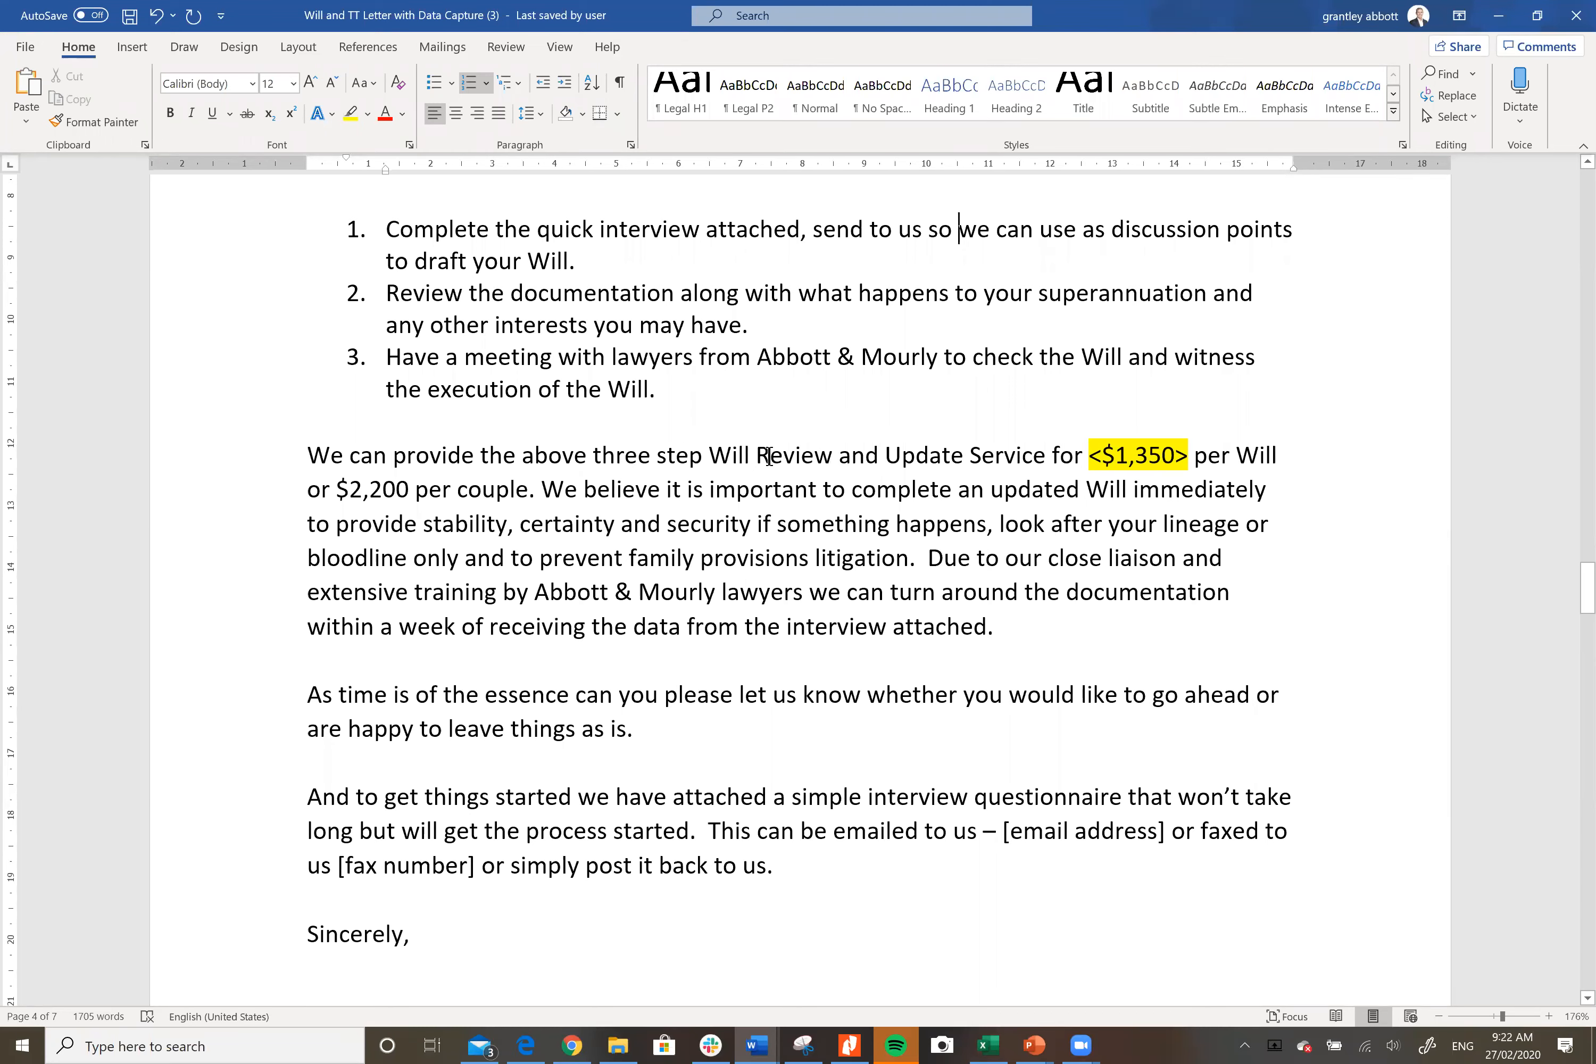
Step: Change the fees to $1,750 per Will and $2,700 per couple
left_click(1149, 450)
key("BackSpace")
type("7")
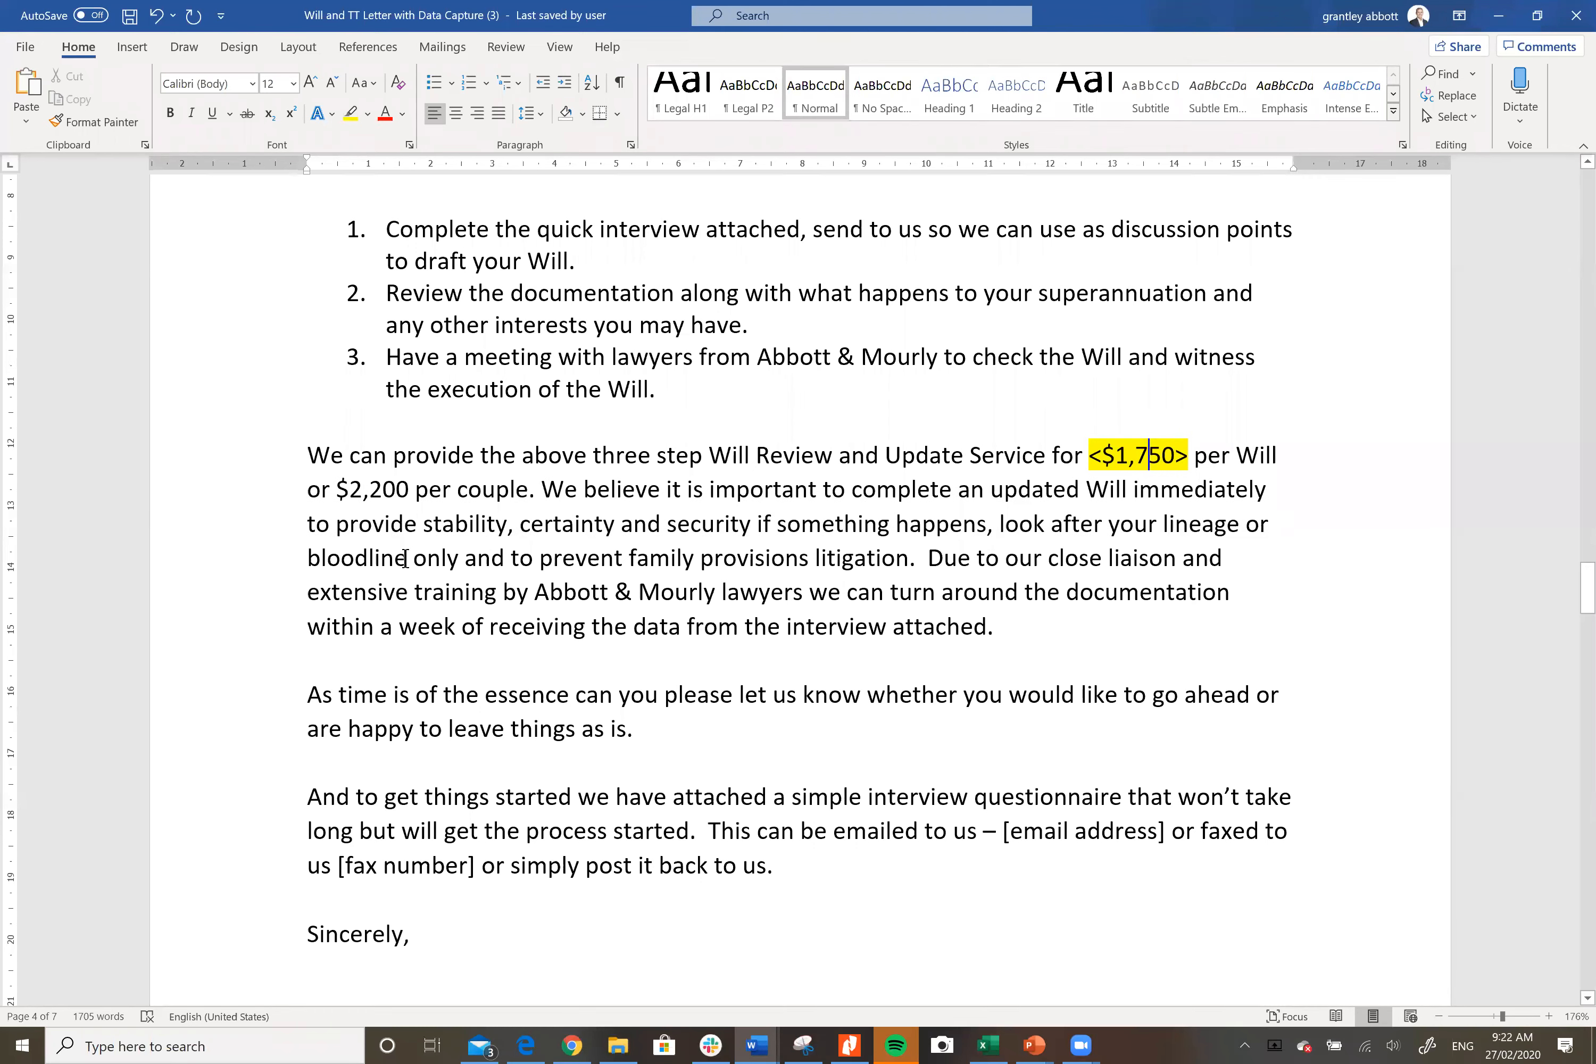
left_click(383, 489)
key("BackSpace")
type("7")
Step: Apply yellow highlight to 'look after your lineage or bloodline only' using the mini toolbar
left_click_drag(1000, 523, 464, 557)
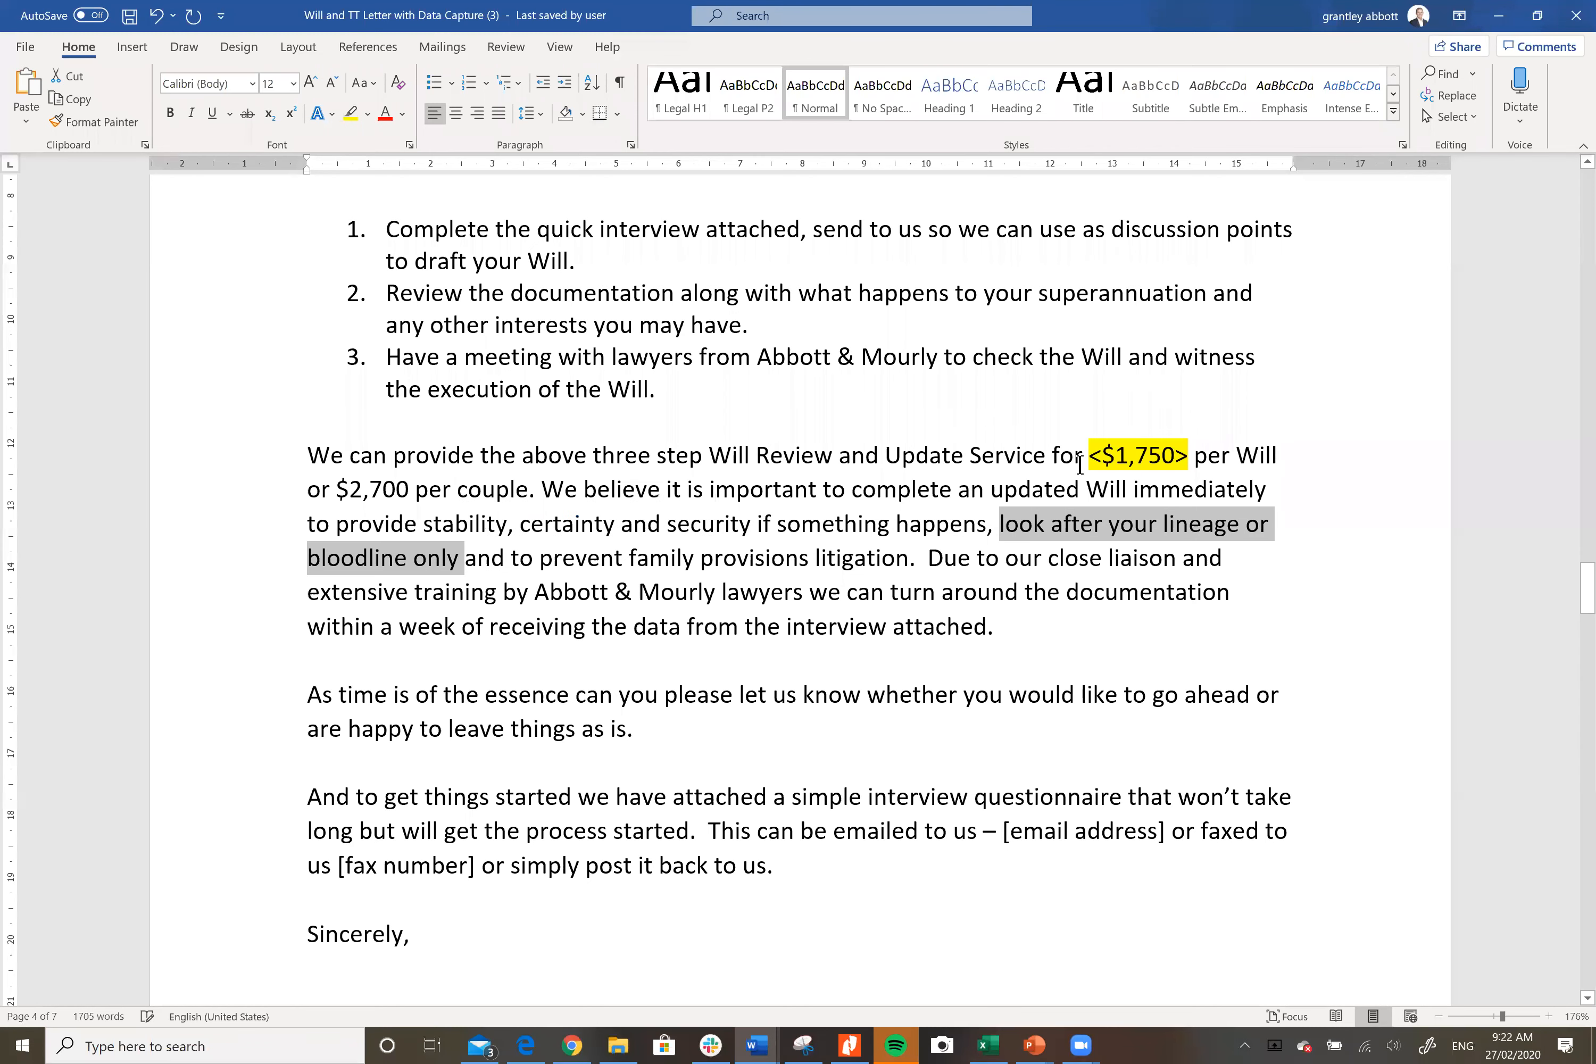
right_click(1126, 525)
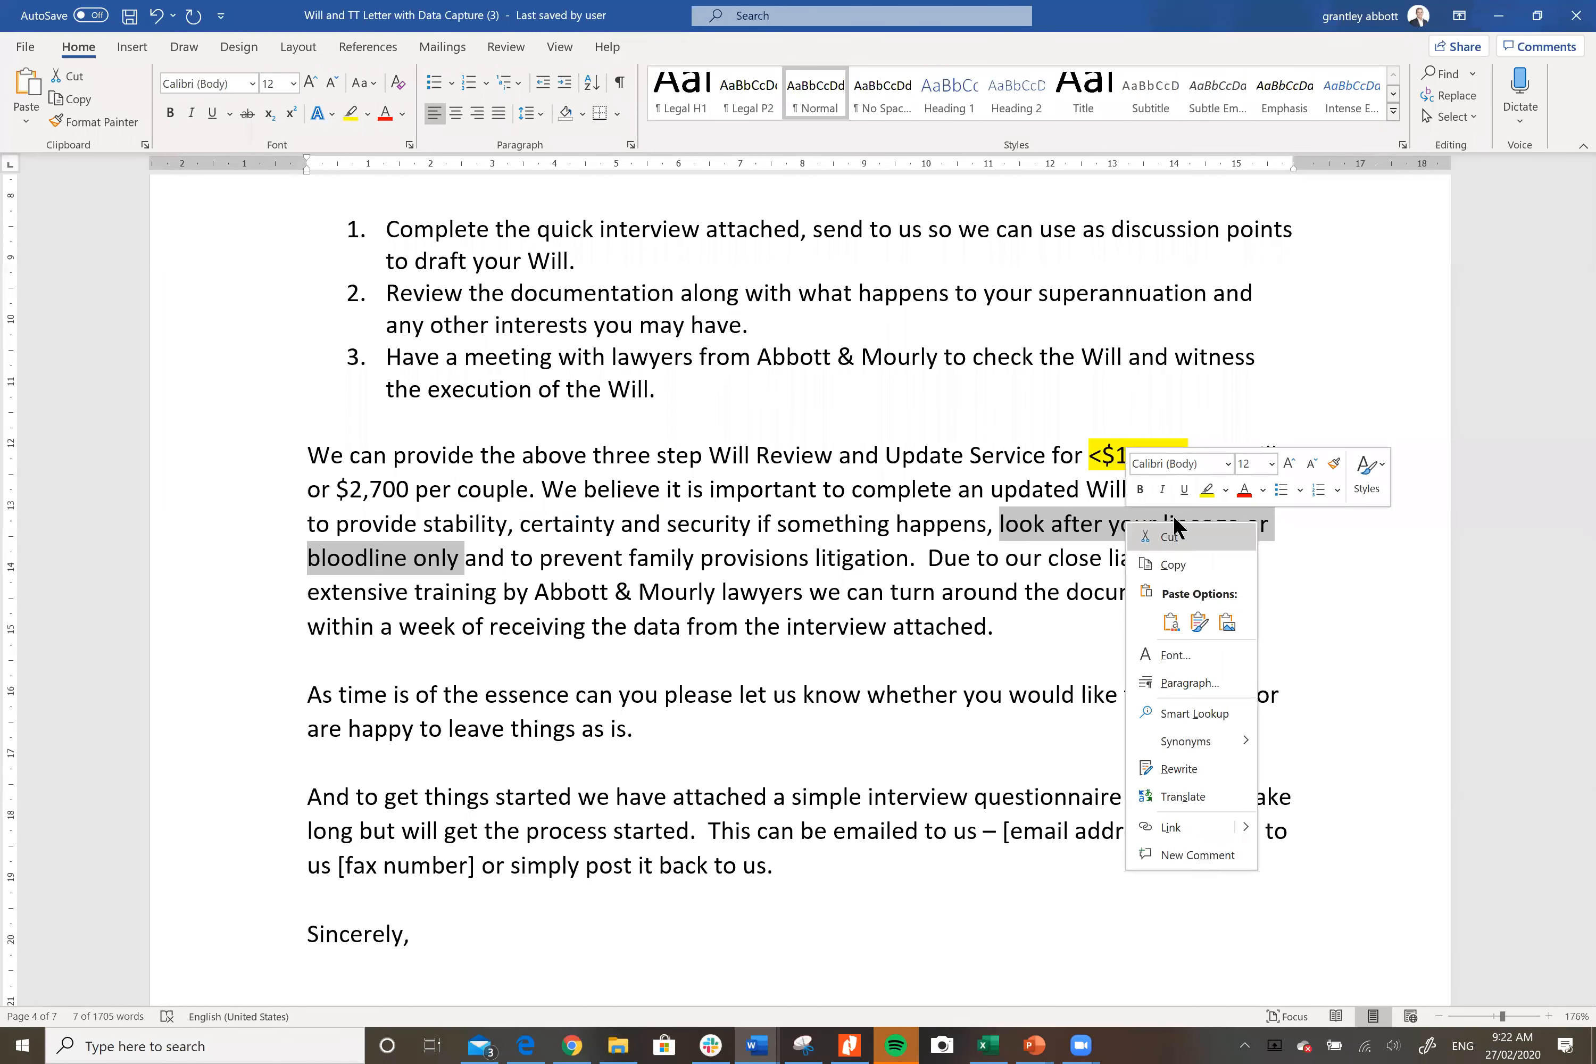
left_click(1209, 490)
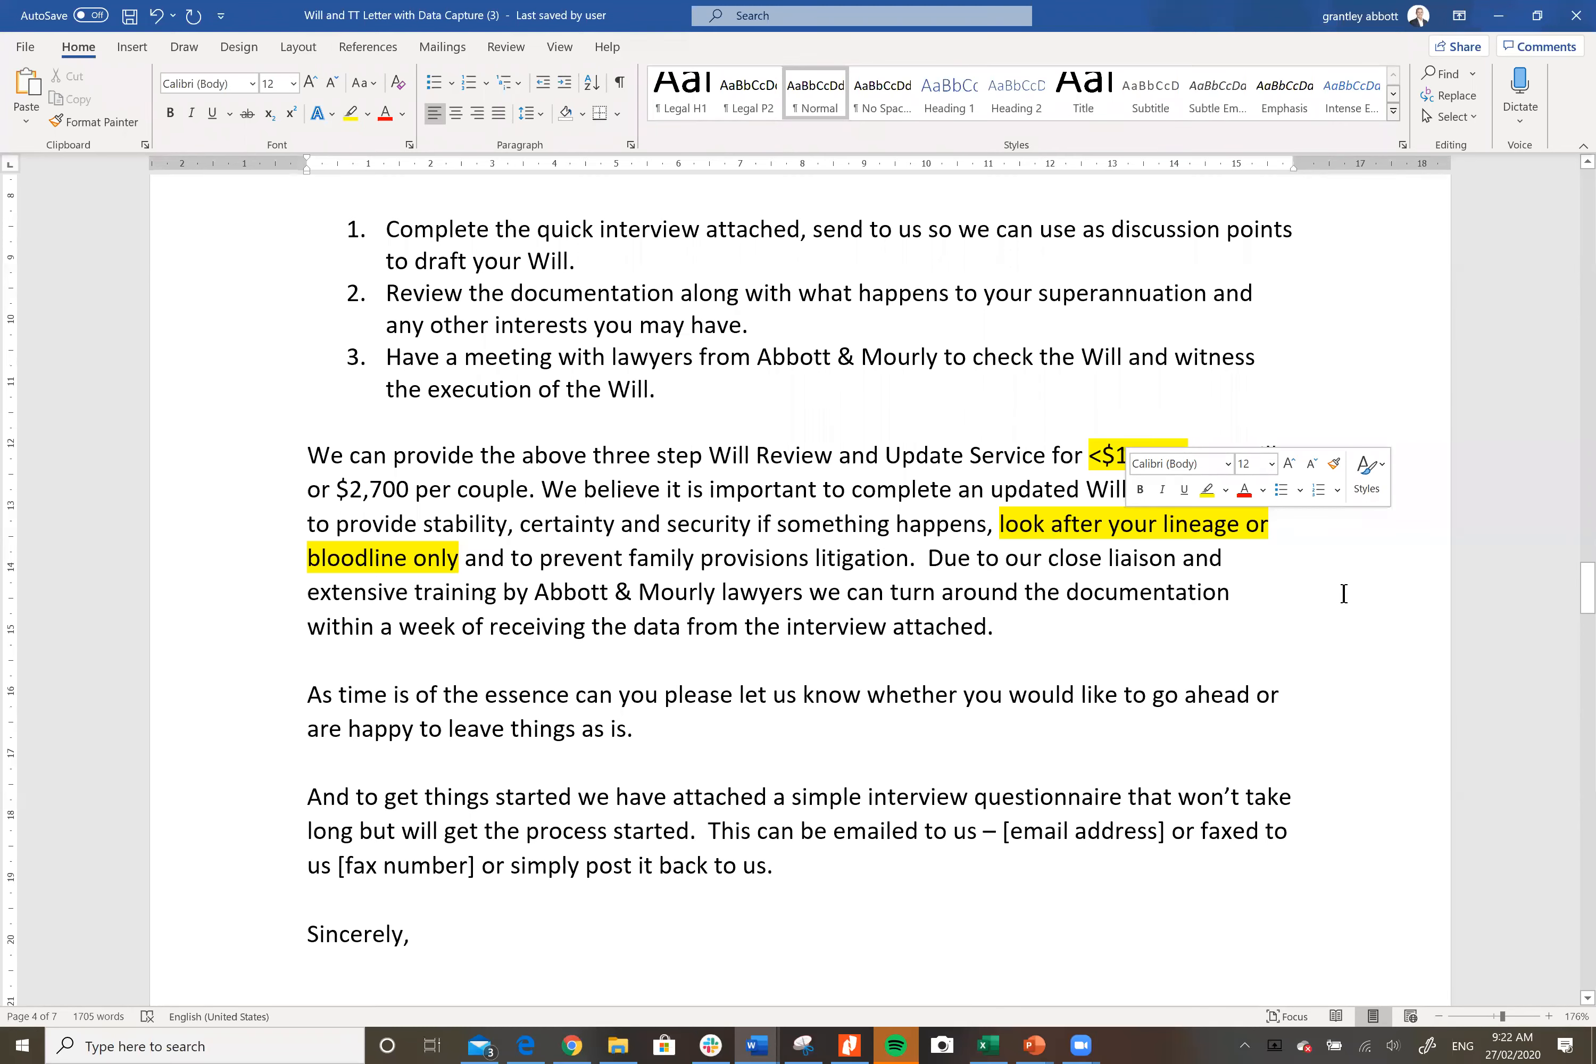
scroll(1343, 593, "down", 2)
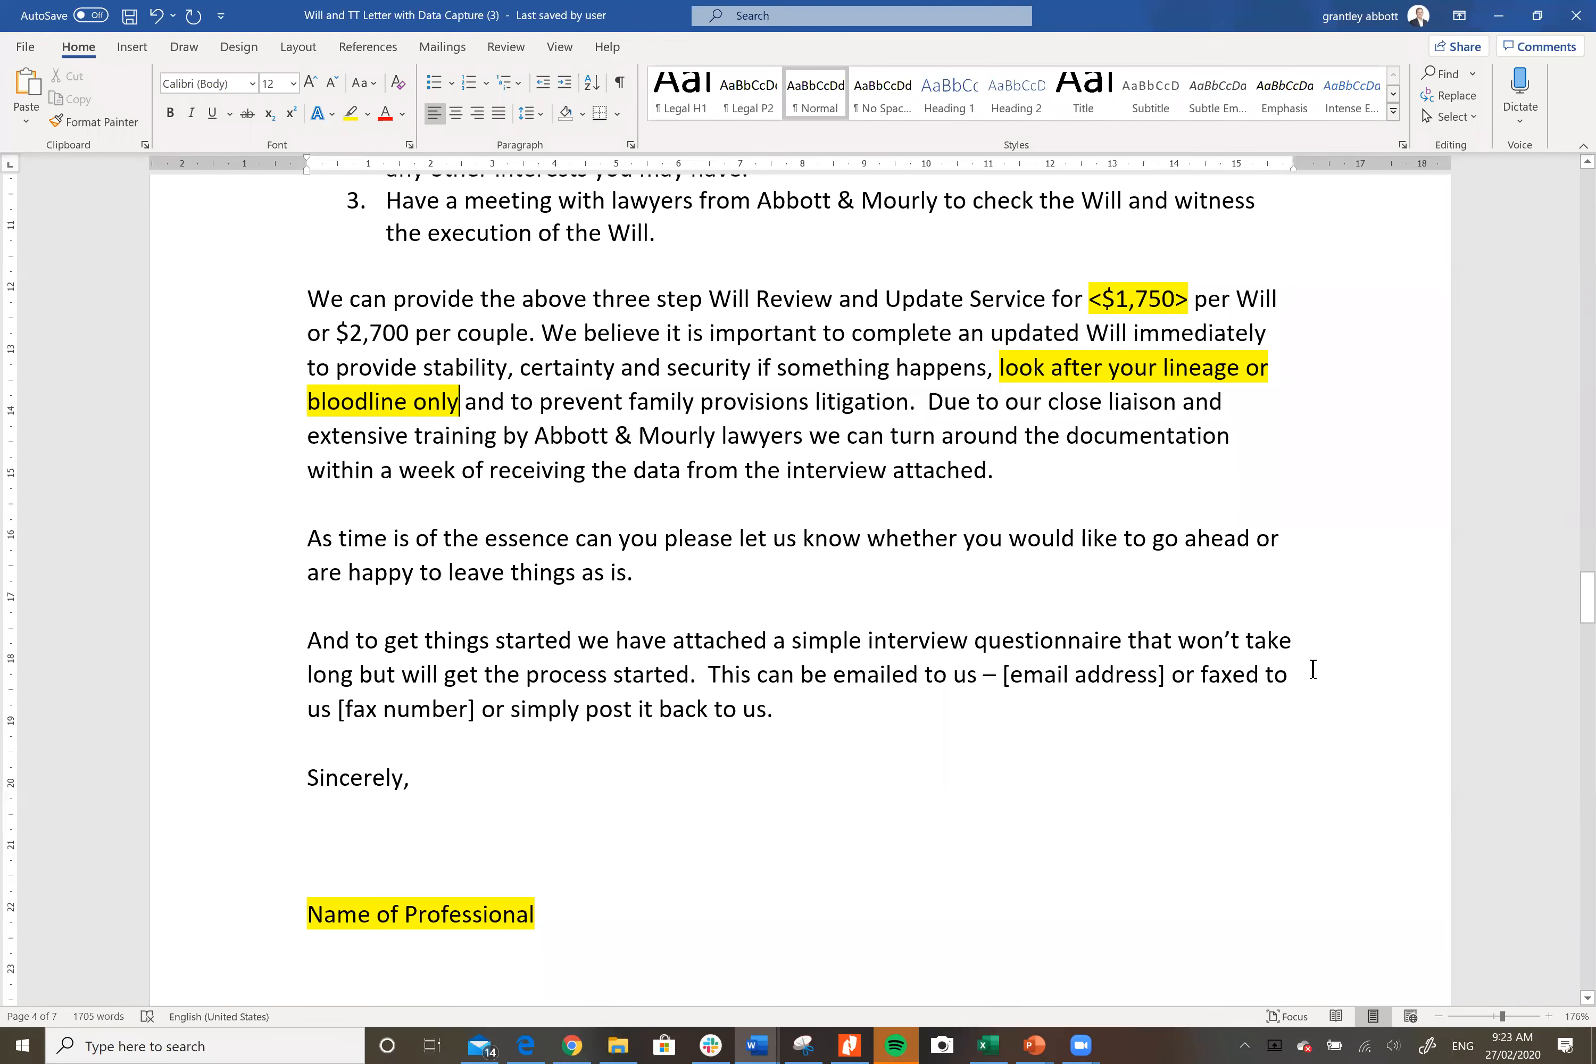
Step: Scroll through the DATA CAPTURE form's executor questions to section B Specific Bequests
scroll(1311, 663, "down", 4)
scroll(1310, 659, "down", 3)
scroll(1310, 660, "down", 3)
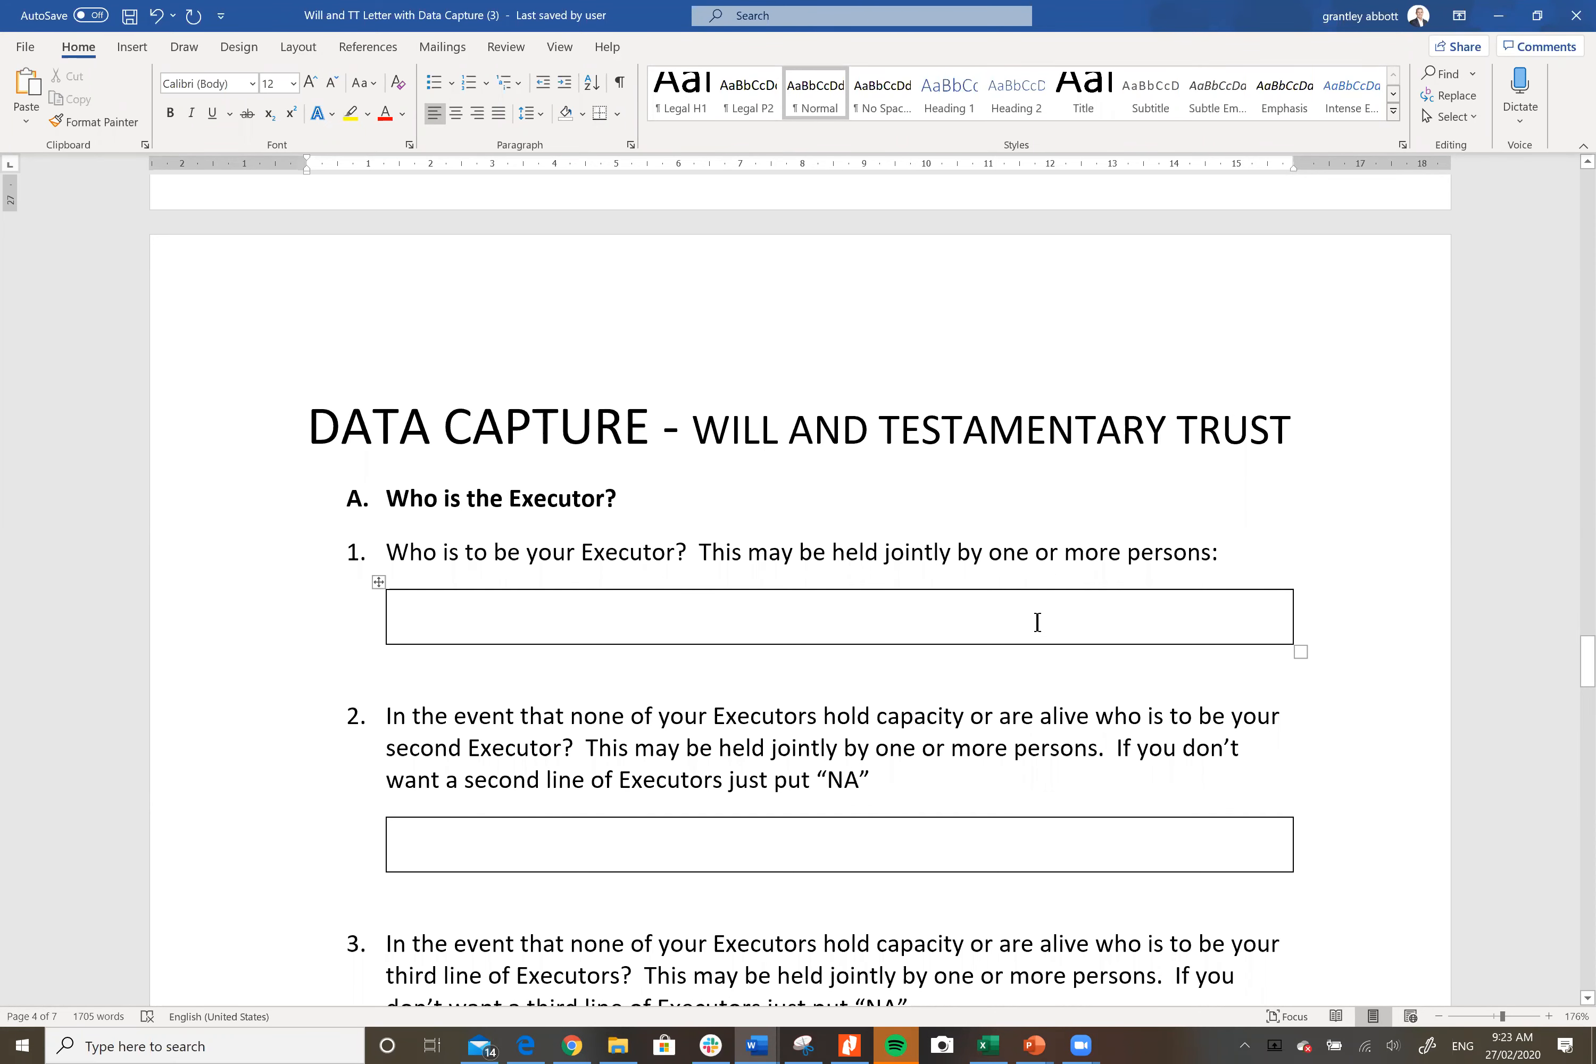
scroll(1012, 602, "down", 2)
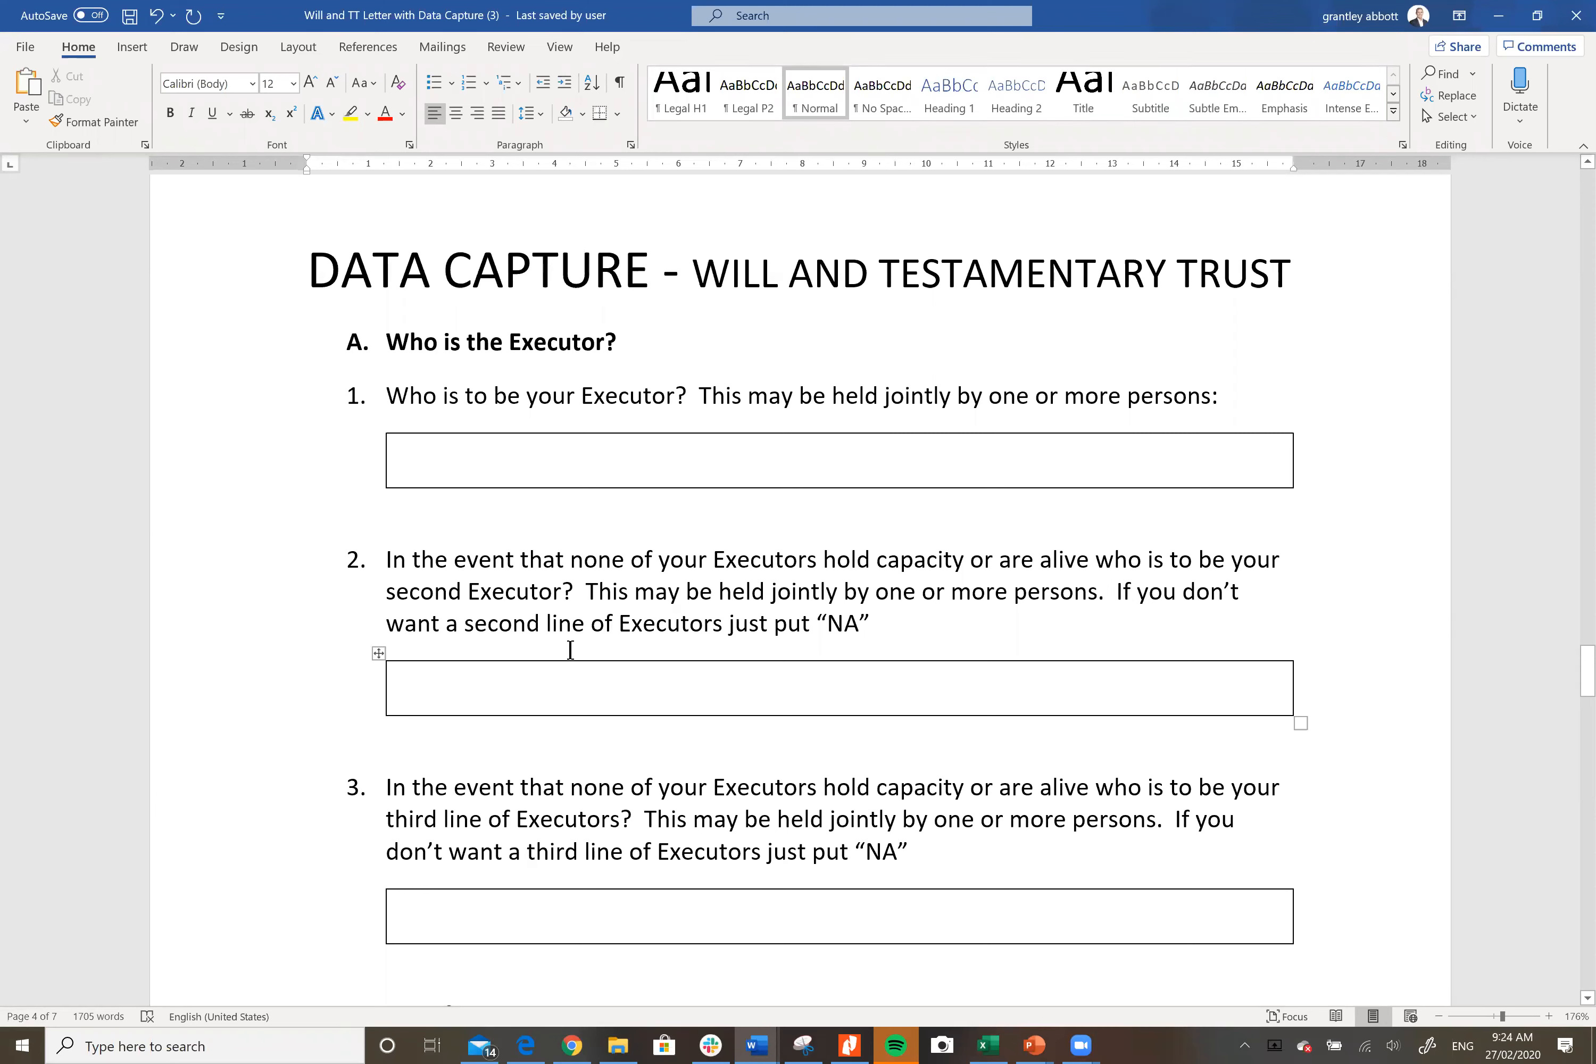
left_click(947, 605)
scroll(1327, 551, "down", 3)
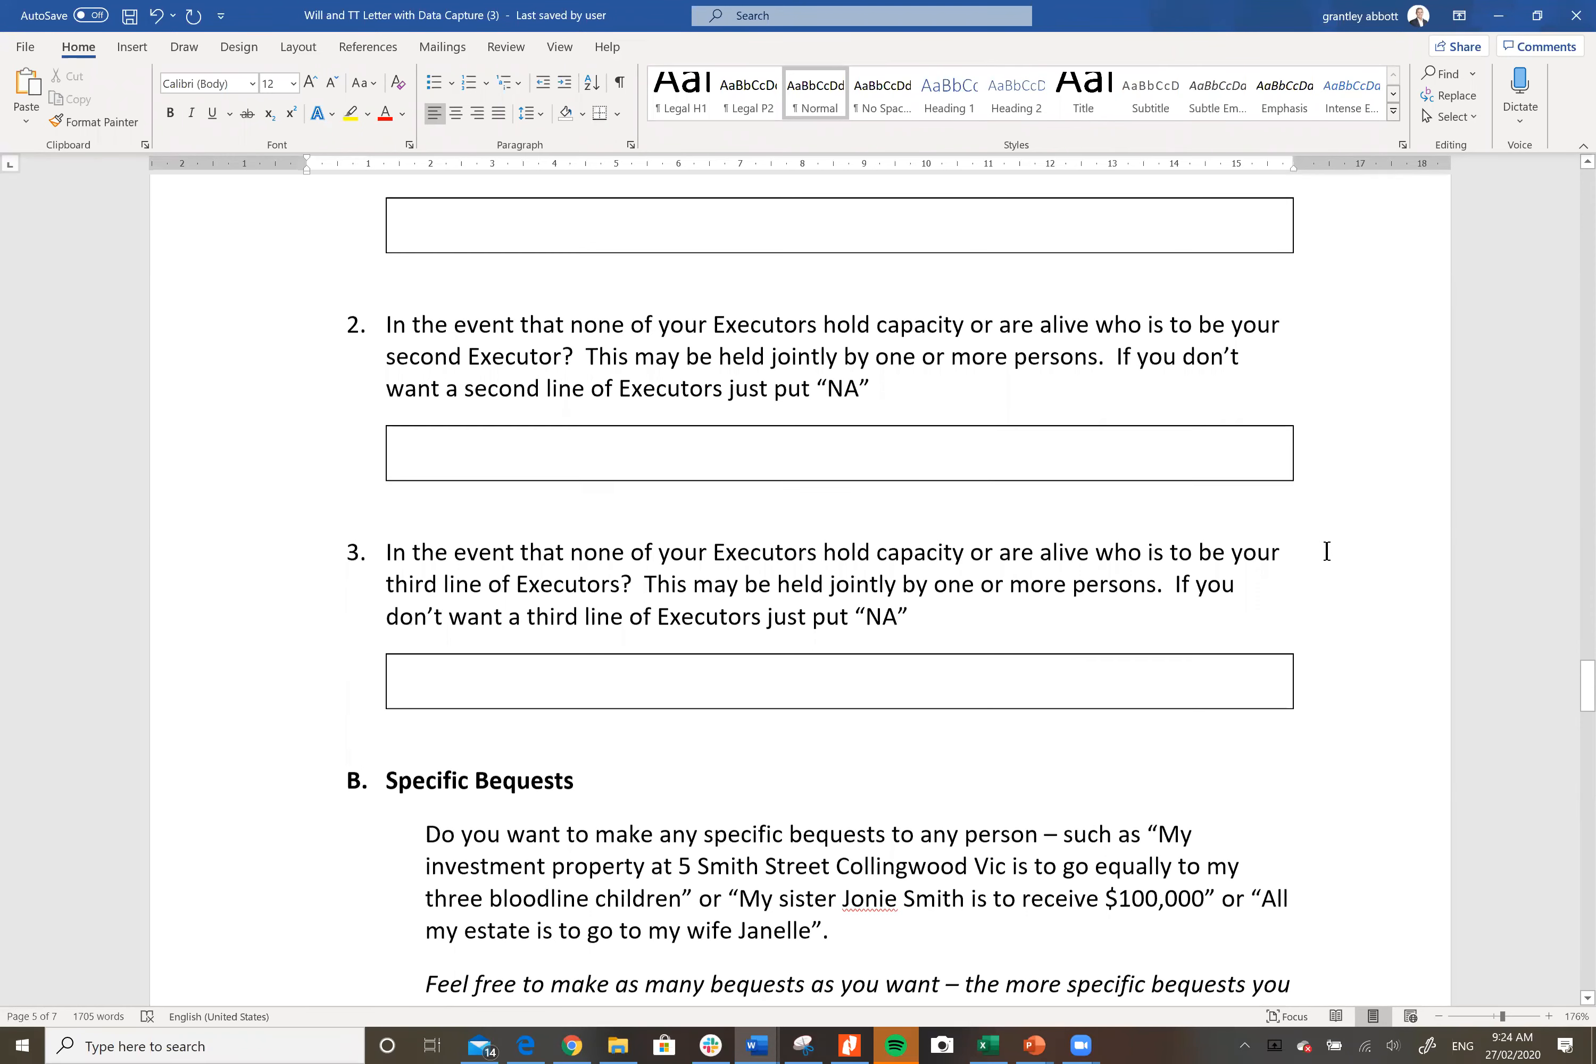
scroll(1325, 551, "down", 1)
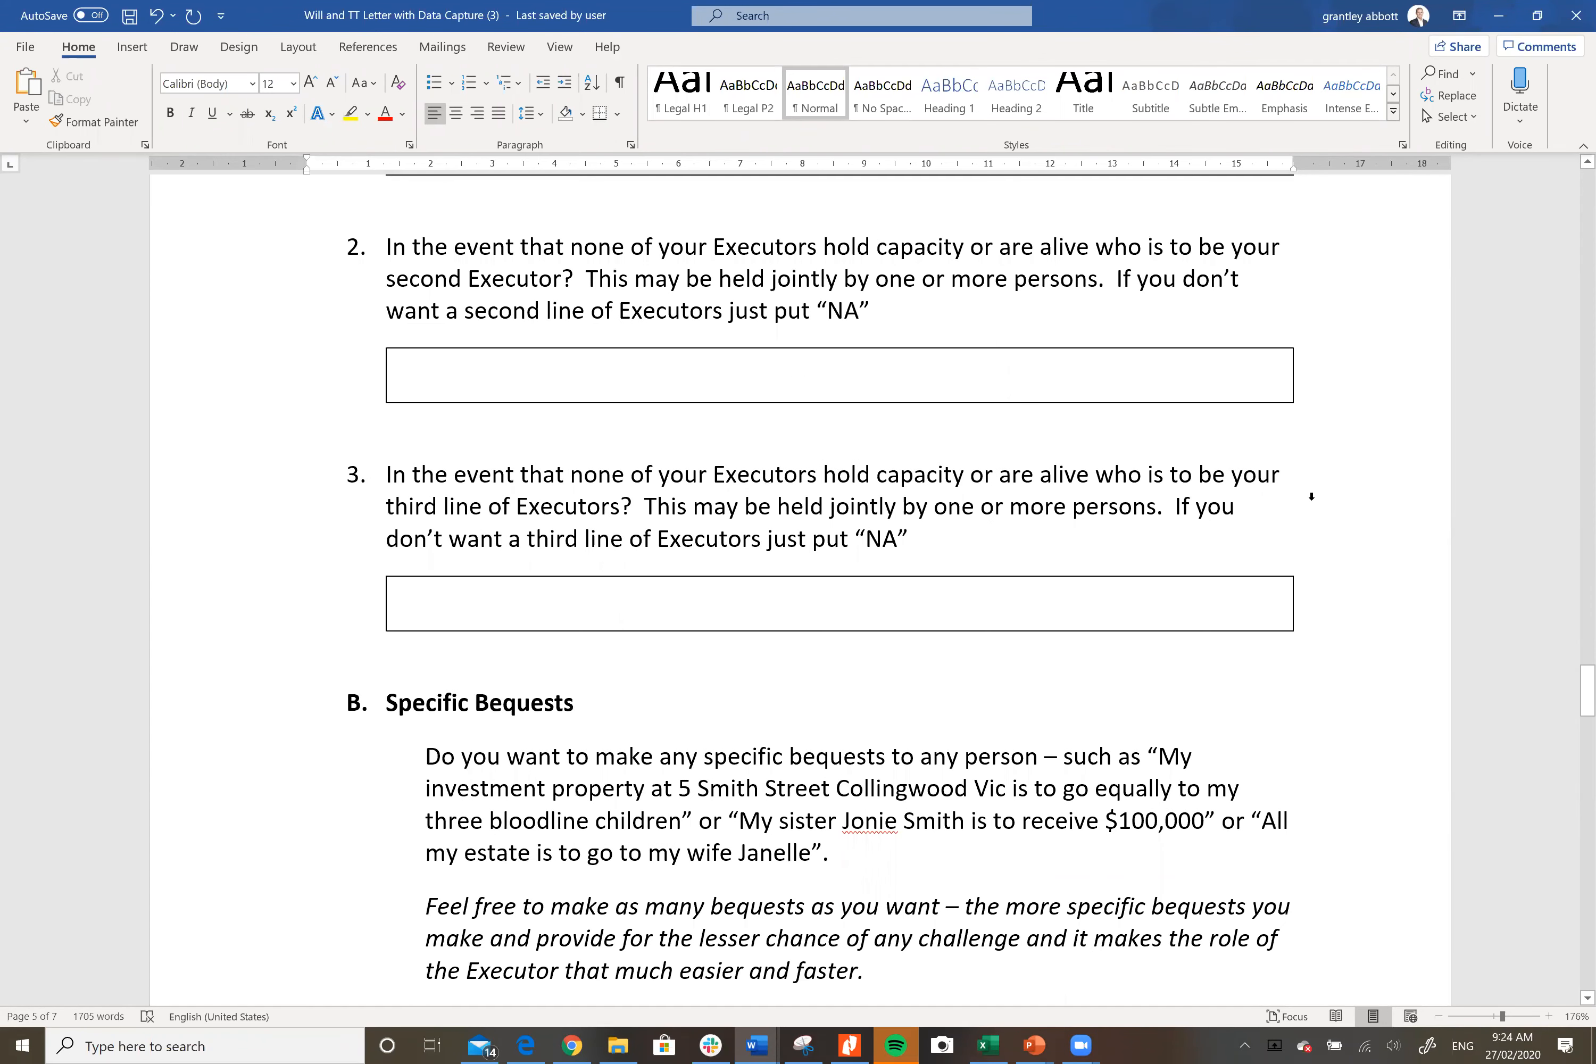
scroll(1311, 499, "down", 4)
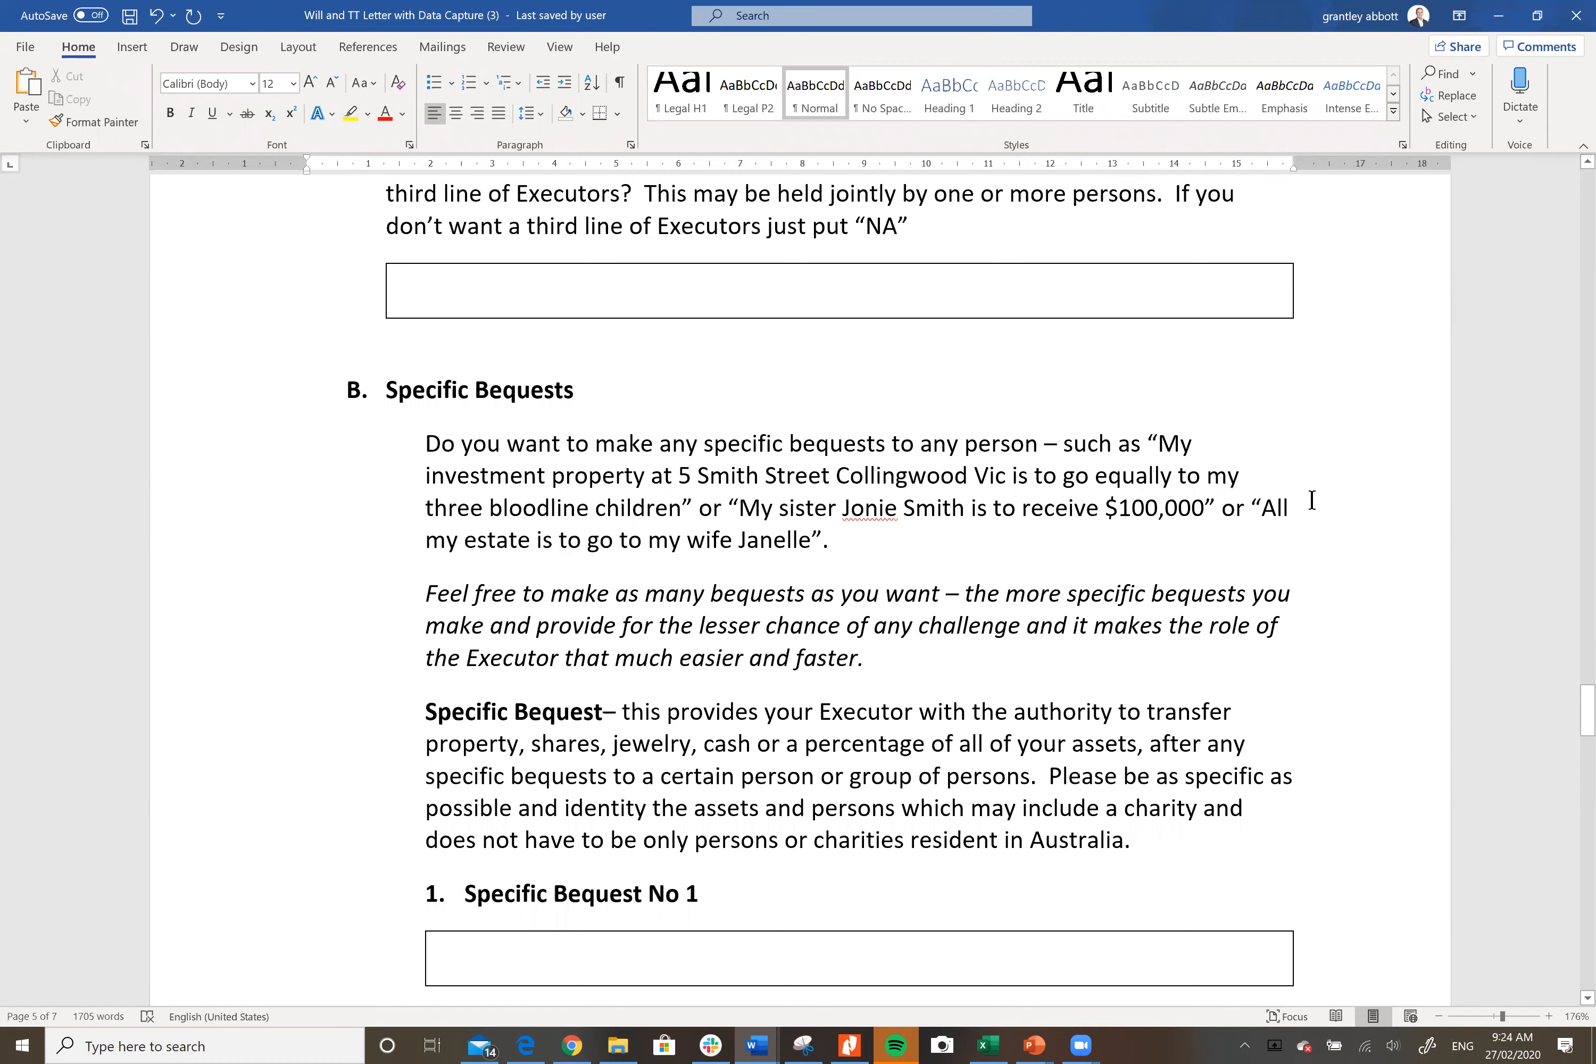
Step: Retitle the heading 'Specific Gifts' and replace 'bequest' with 'gift' in the first sentence
left_click(566, 390)
key("BackSpace")
key("BackSpace")
key("BackSpace")
key("BackSpace")
key("BackSpace")
key("BackSpace")
key("BackSpace")
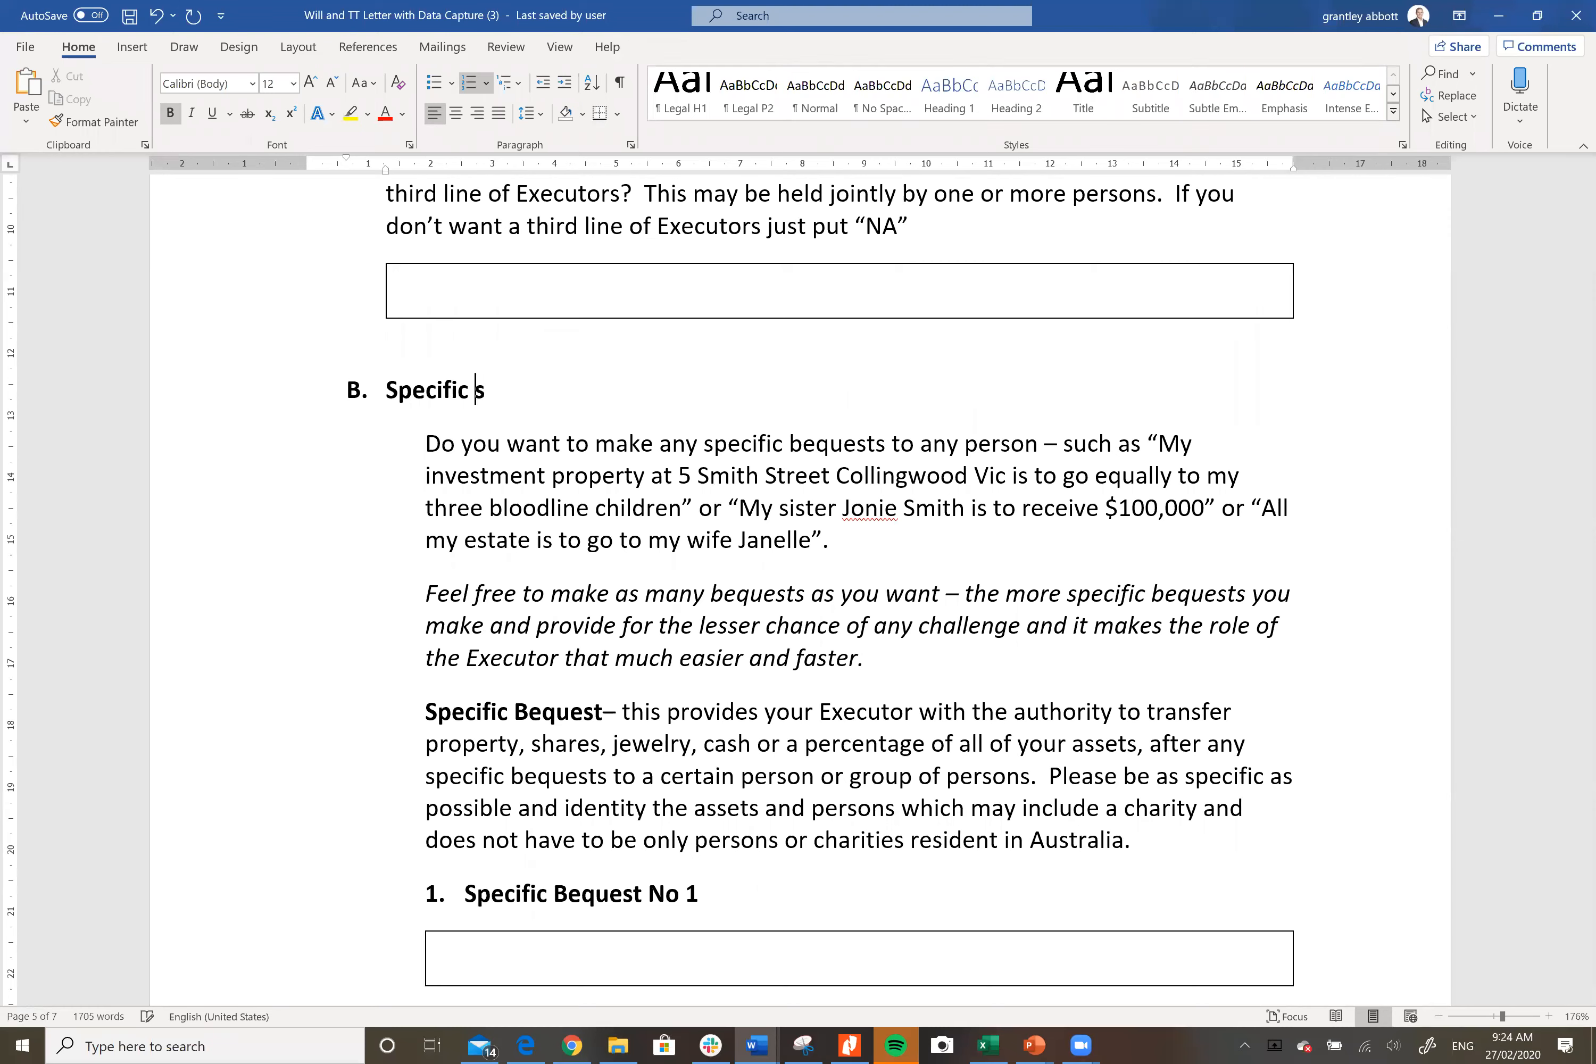
type("Gift")
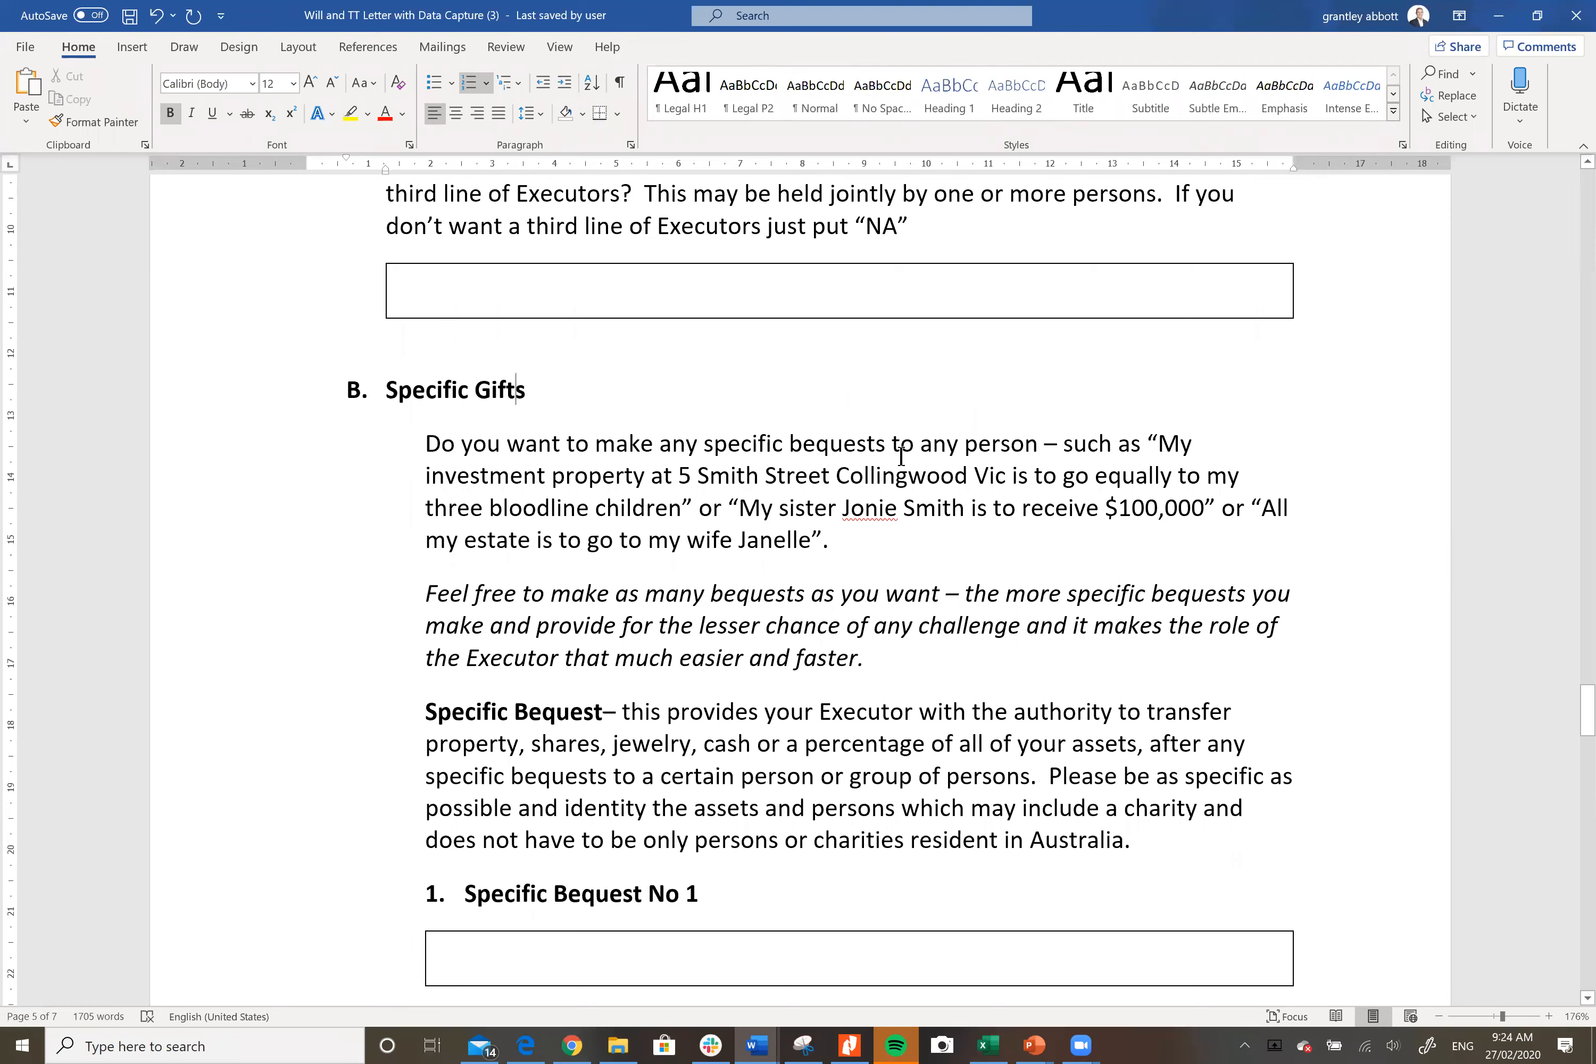
left_click(876, 442)
key("BackSpace")
key("BackSpace")
key("BackSpace")
key("BackSpace")
key("BackSpace")
key("BackSpace")
key("BackSpace")
type("gift")
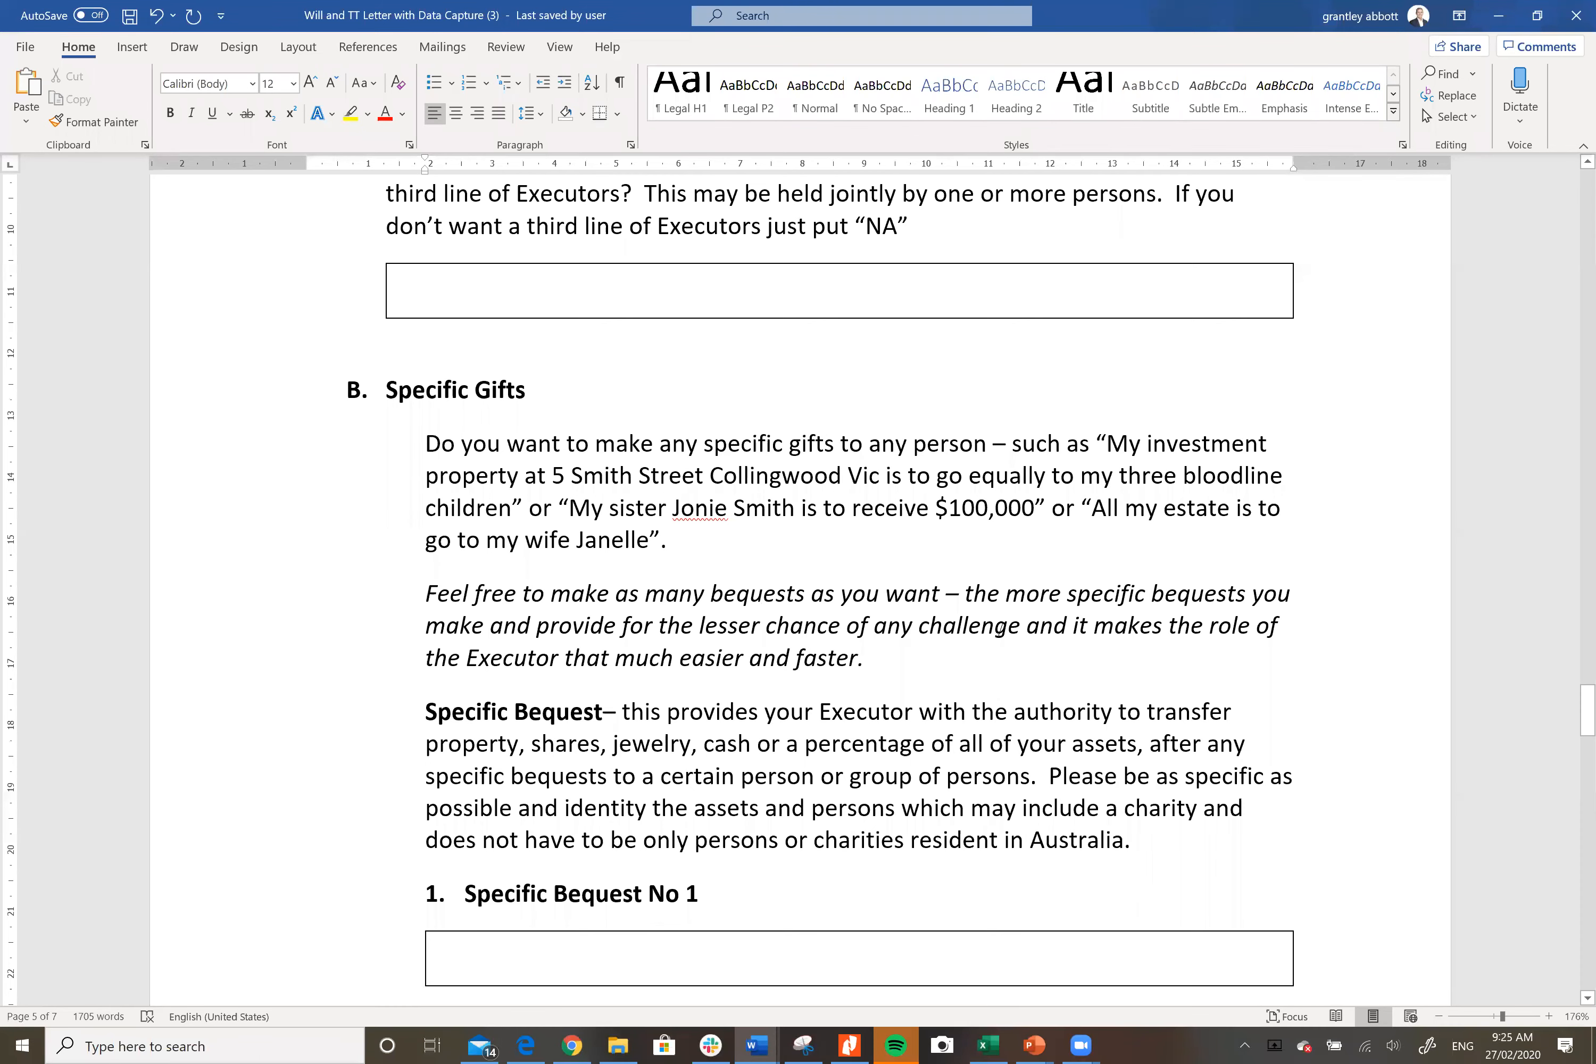
Step: Scroll past Specific Bequest No 1–6 to the Testamentary Trust checkbox options
scroll(1082, 611, "down", 5)
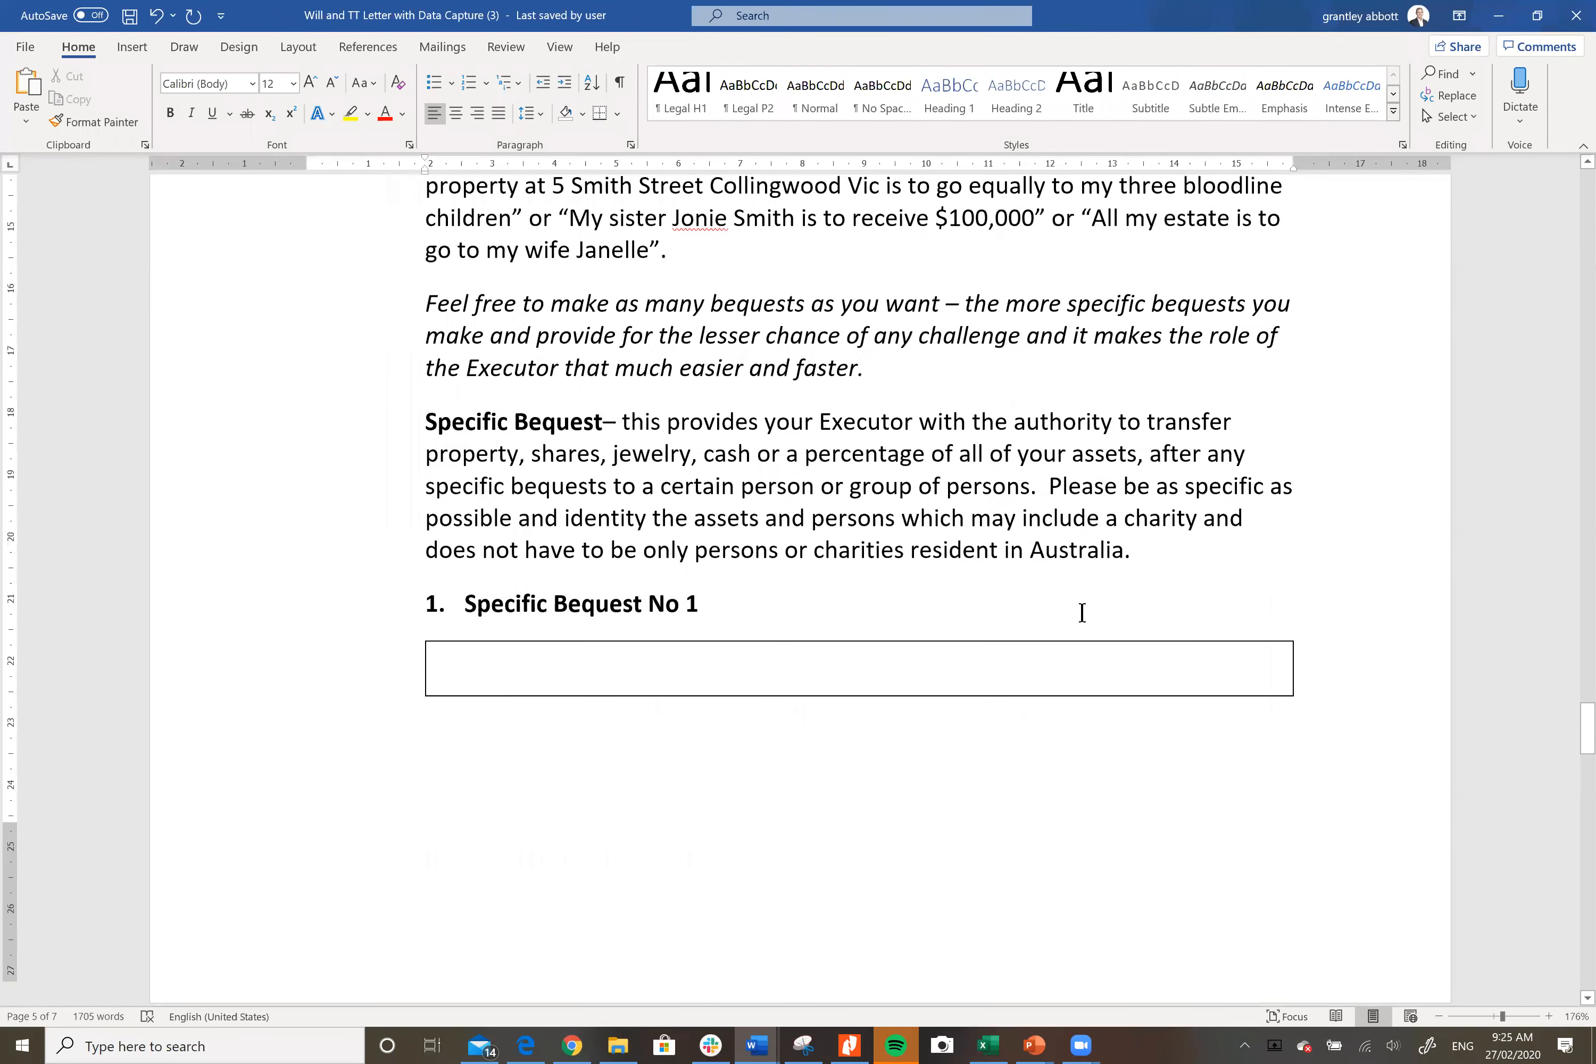
scroll(715, 558, "down", 7)
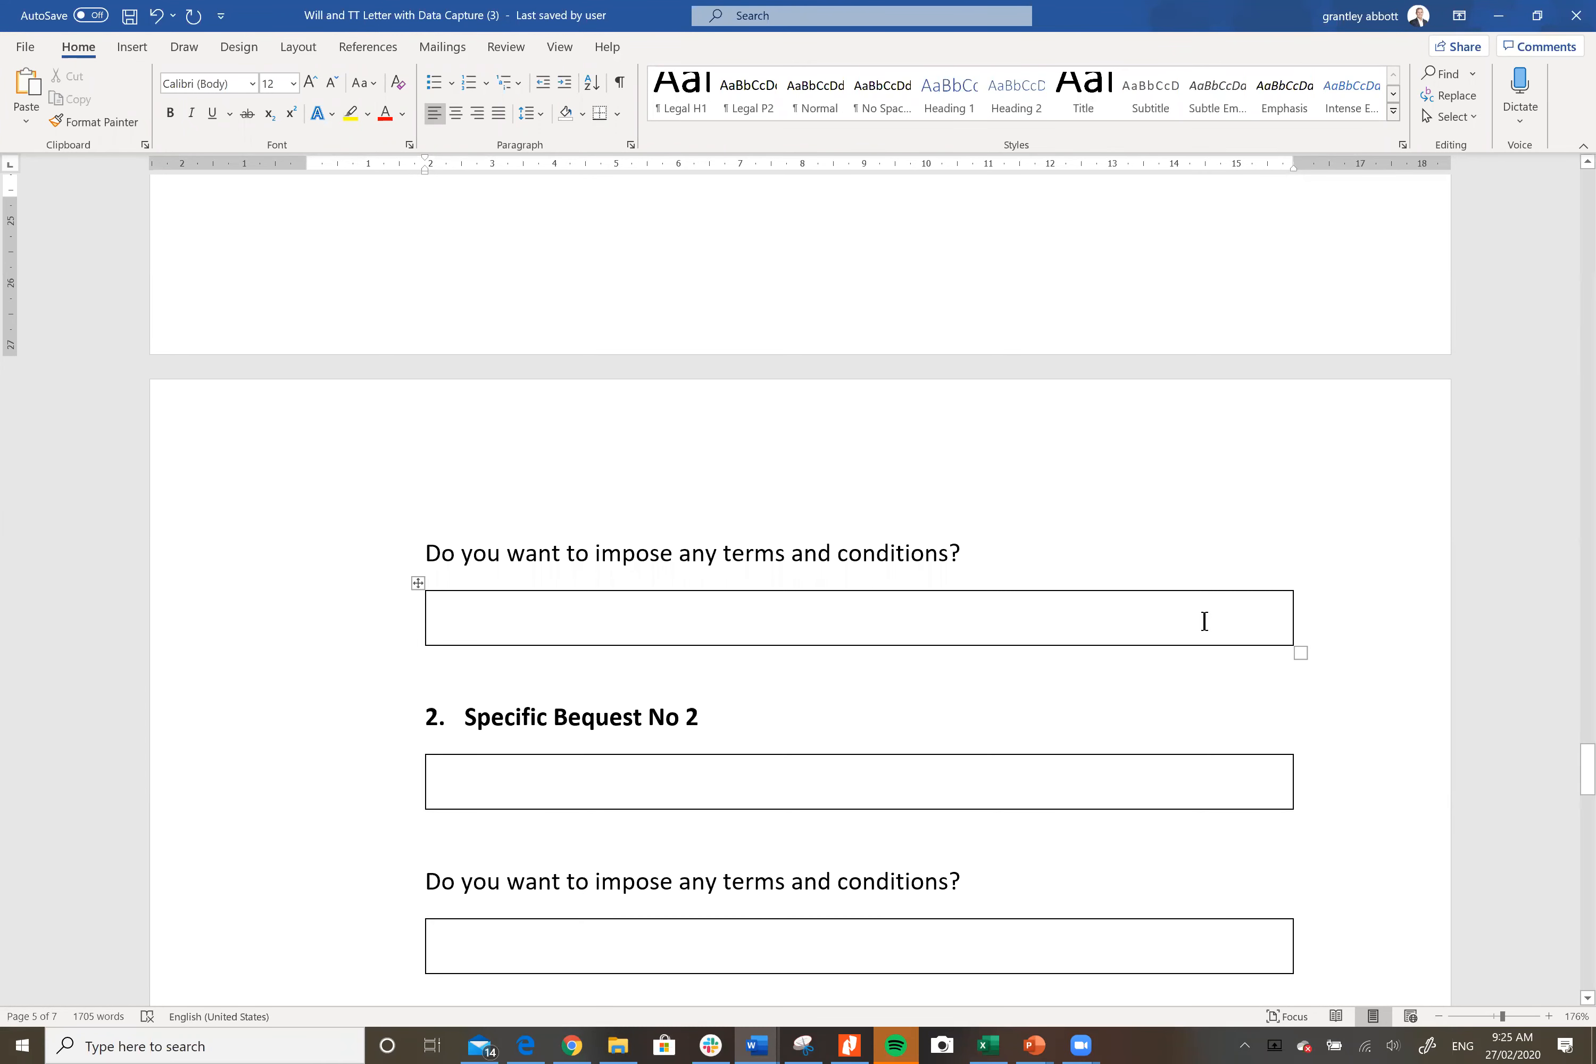
scroll(1205, 618, "down", 7)
scroll(1204, 617, "down", 11)
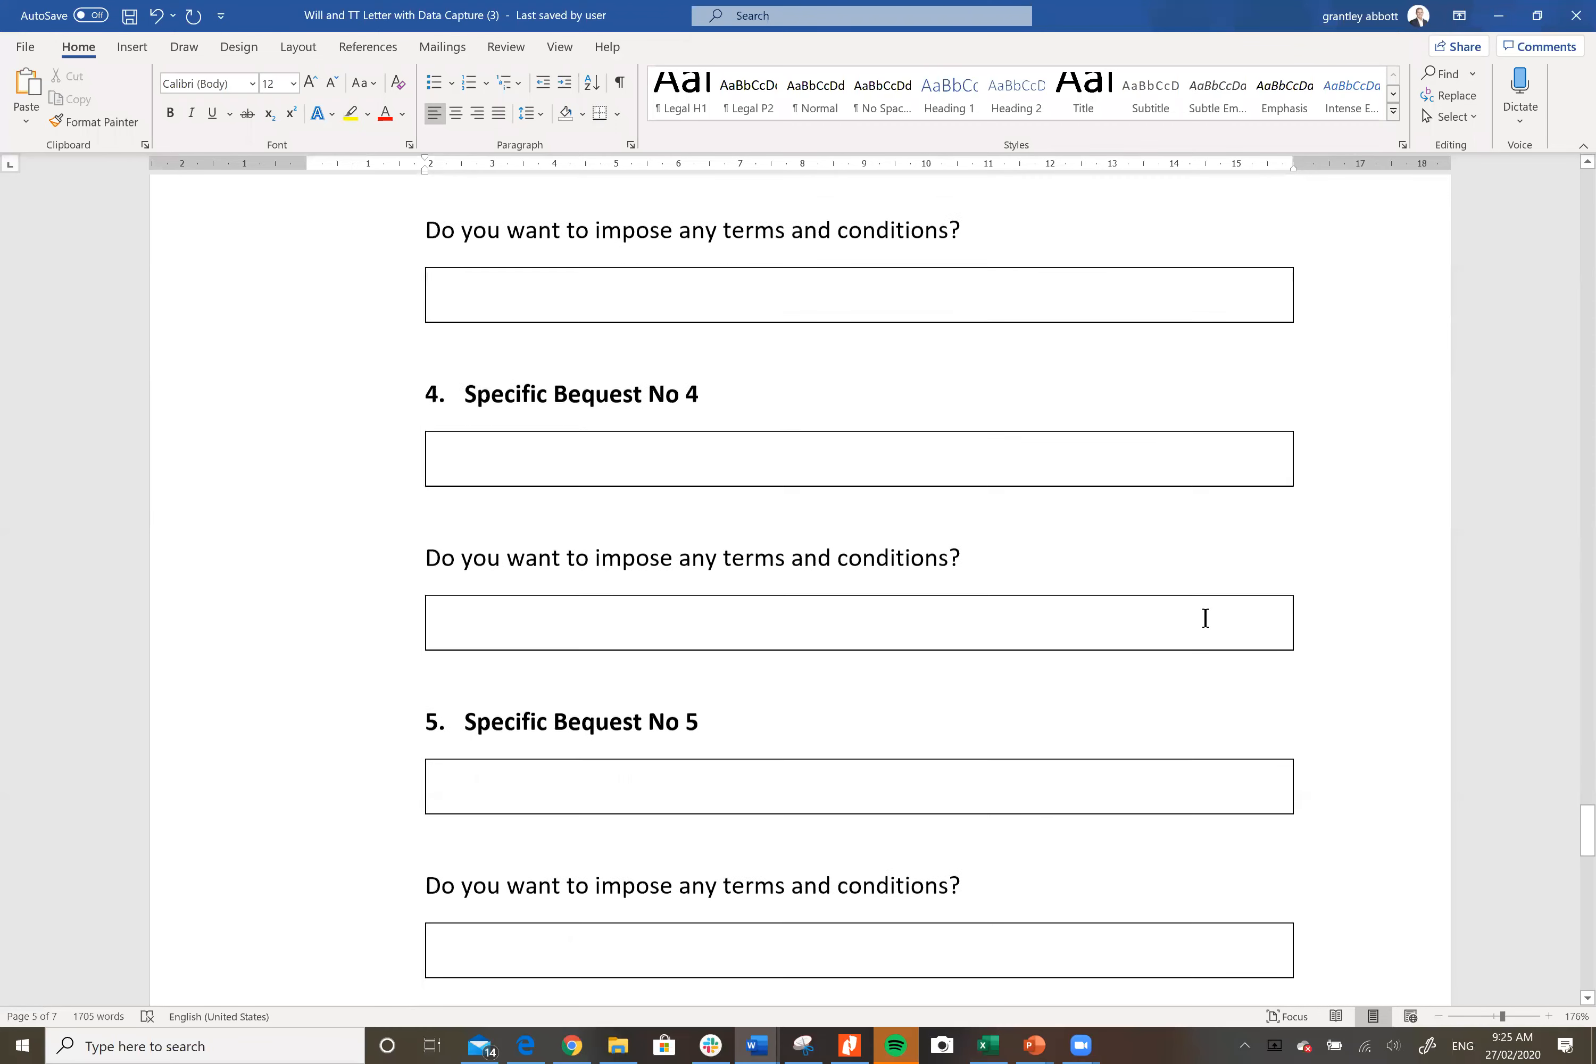
scroll(1204, 618, "down", 3)
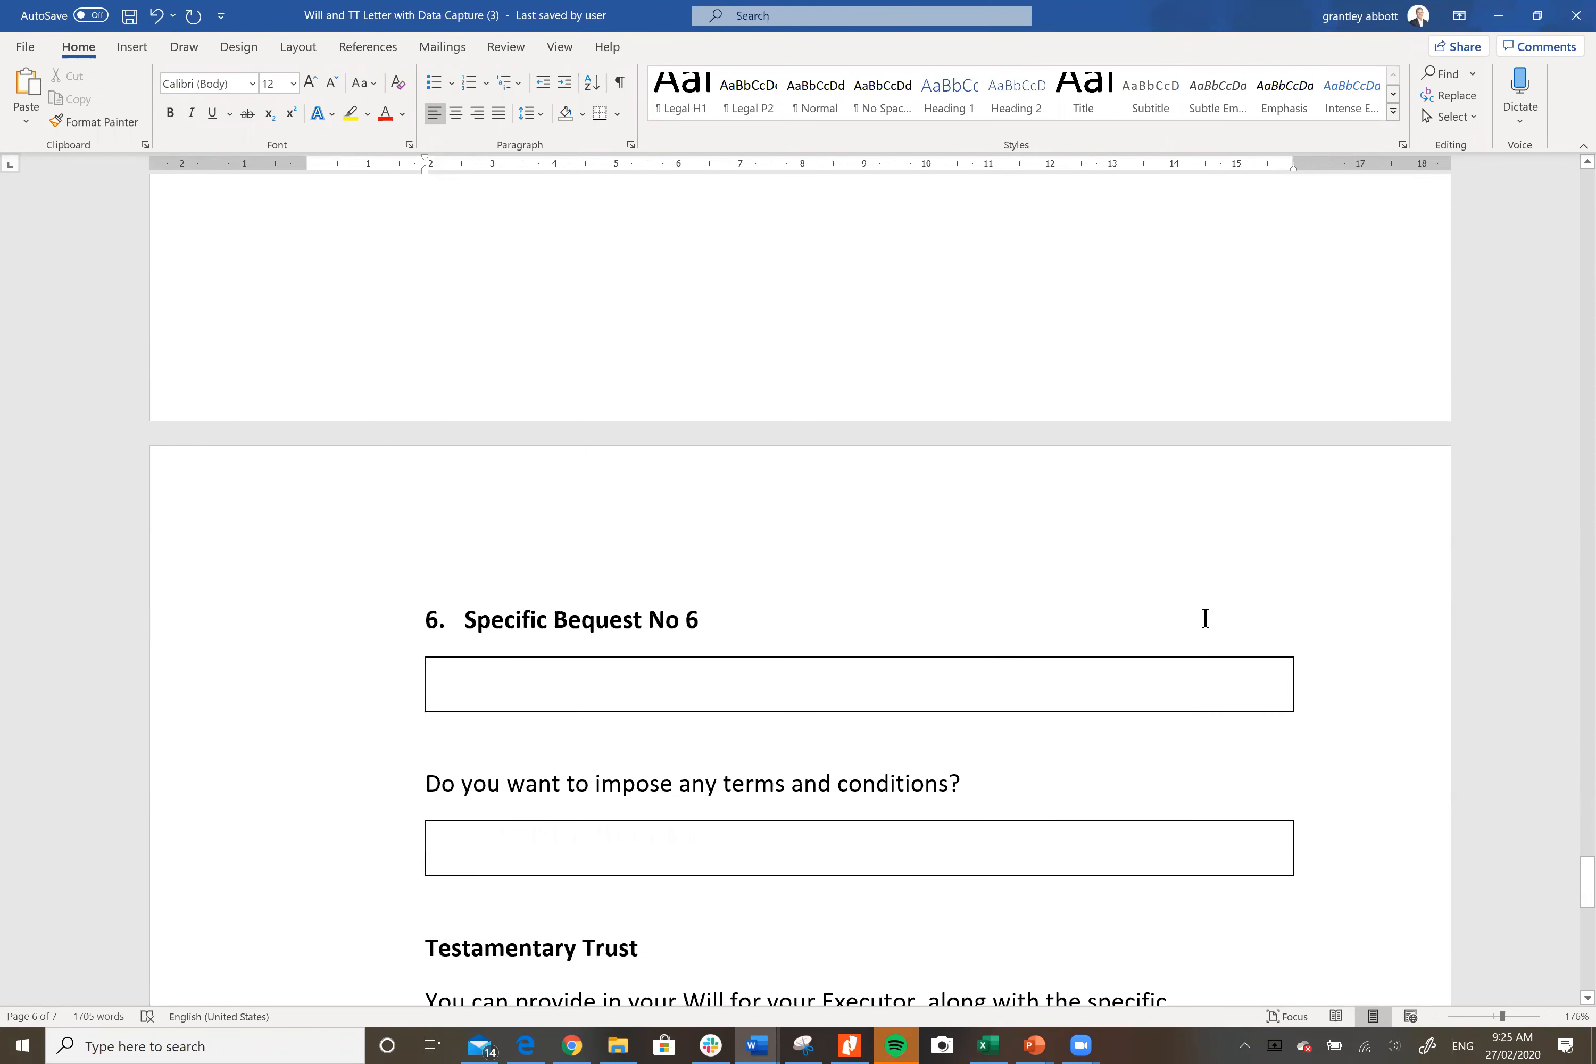
scroll(1205, 617, "down", 5)
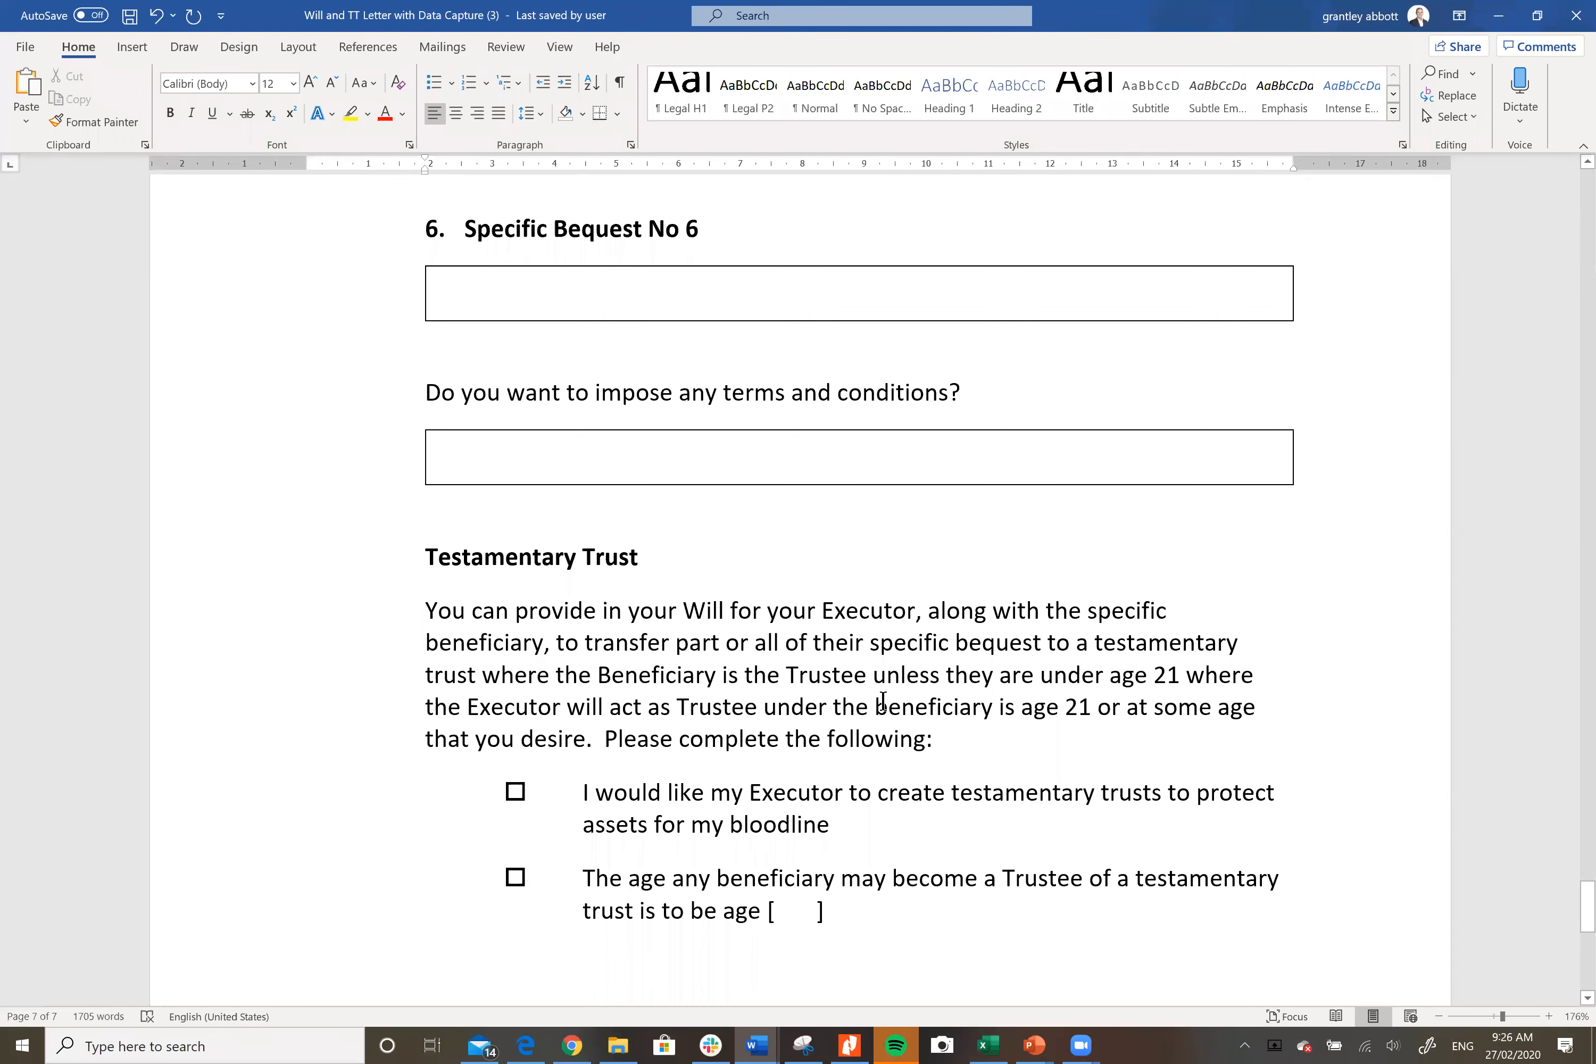
Step: Change 'under' to 'until' in the Testamentary Trust paragraph, then scroll to Residual Estate
left_click(829, 706)
key("BackSpace")
key("BackSpace")
key("BackSpace")
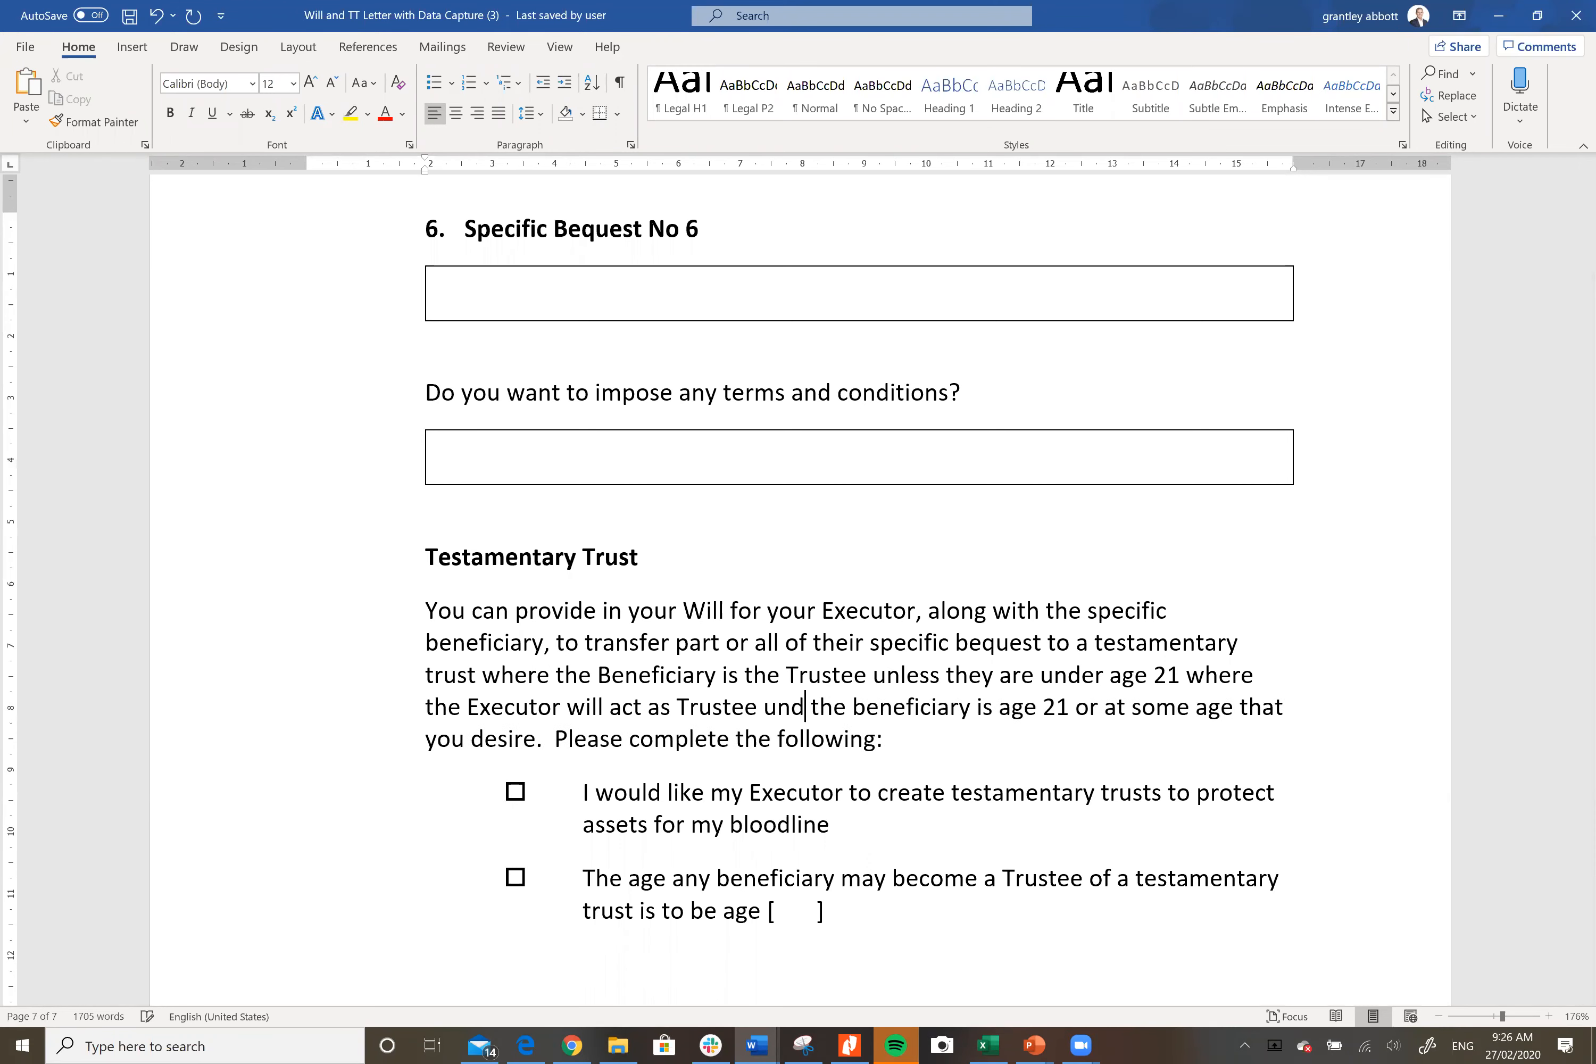
type("til")
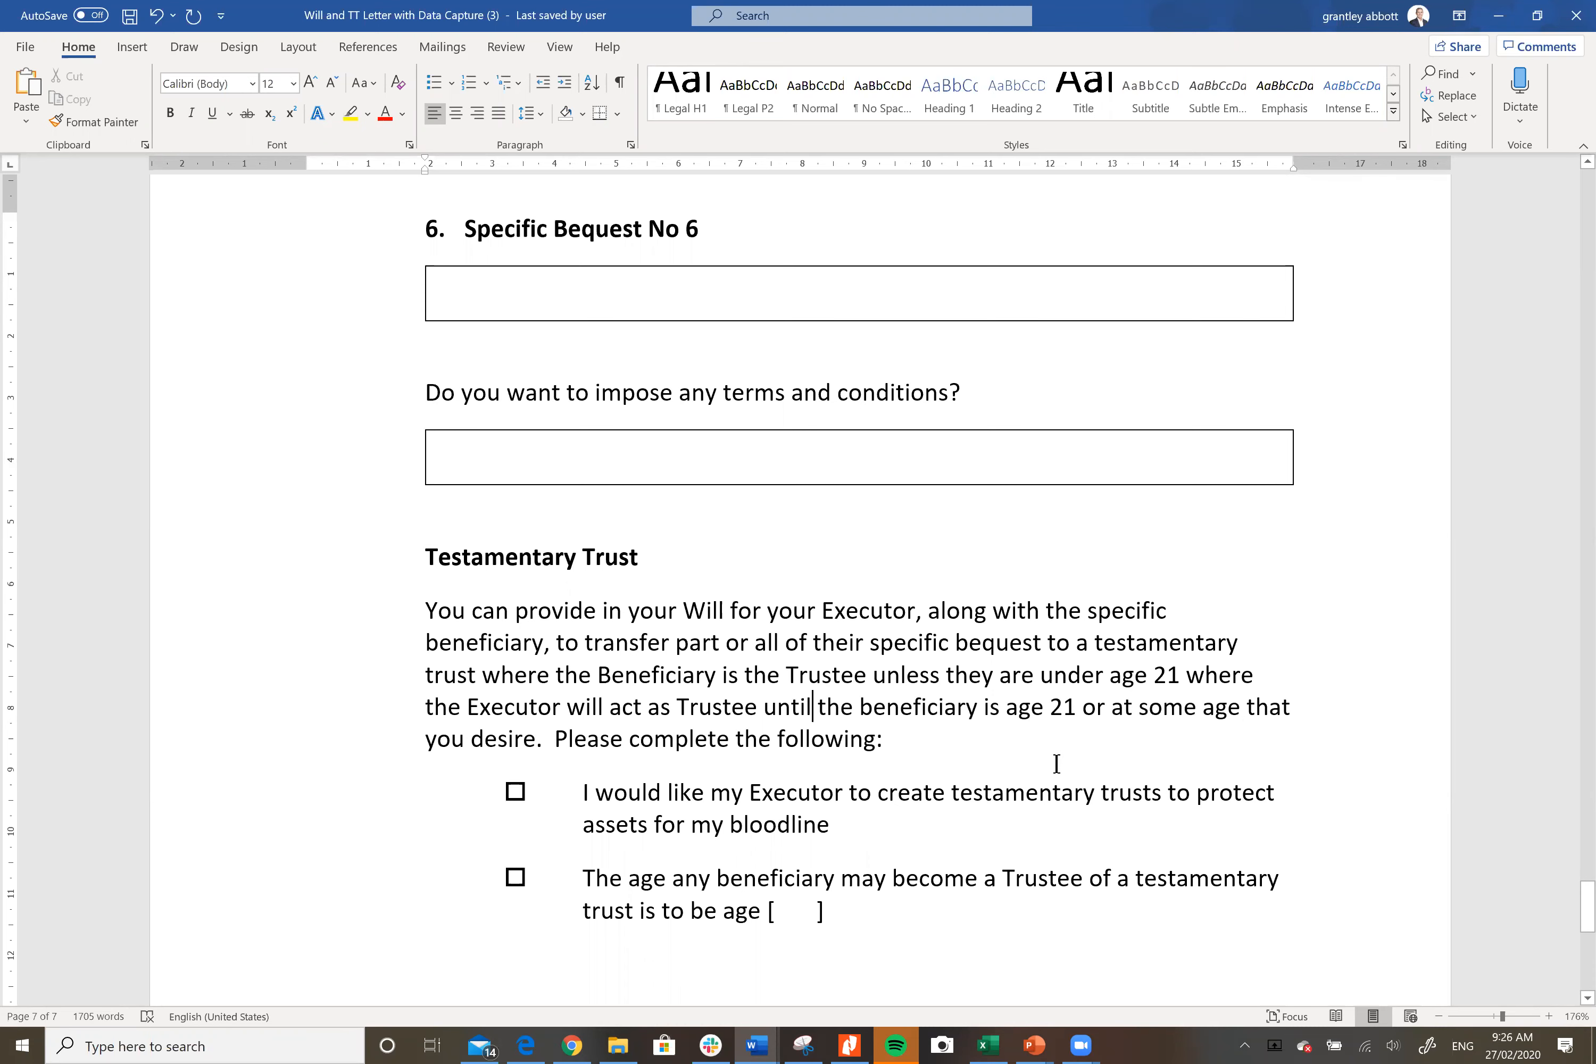
scroll(1055, 763, "down", 1)
scroll(1056, 763, "down", 2)
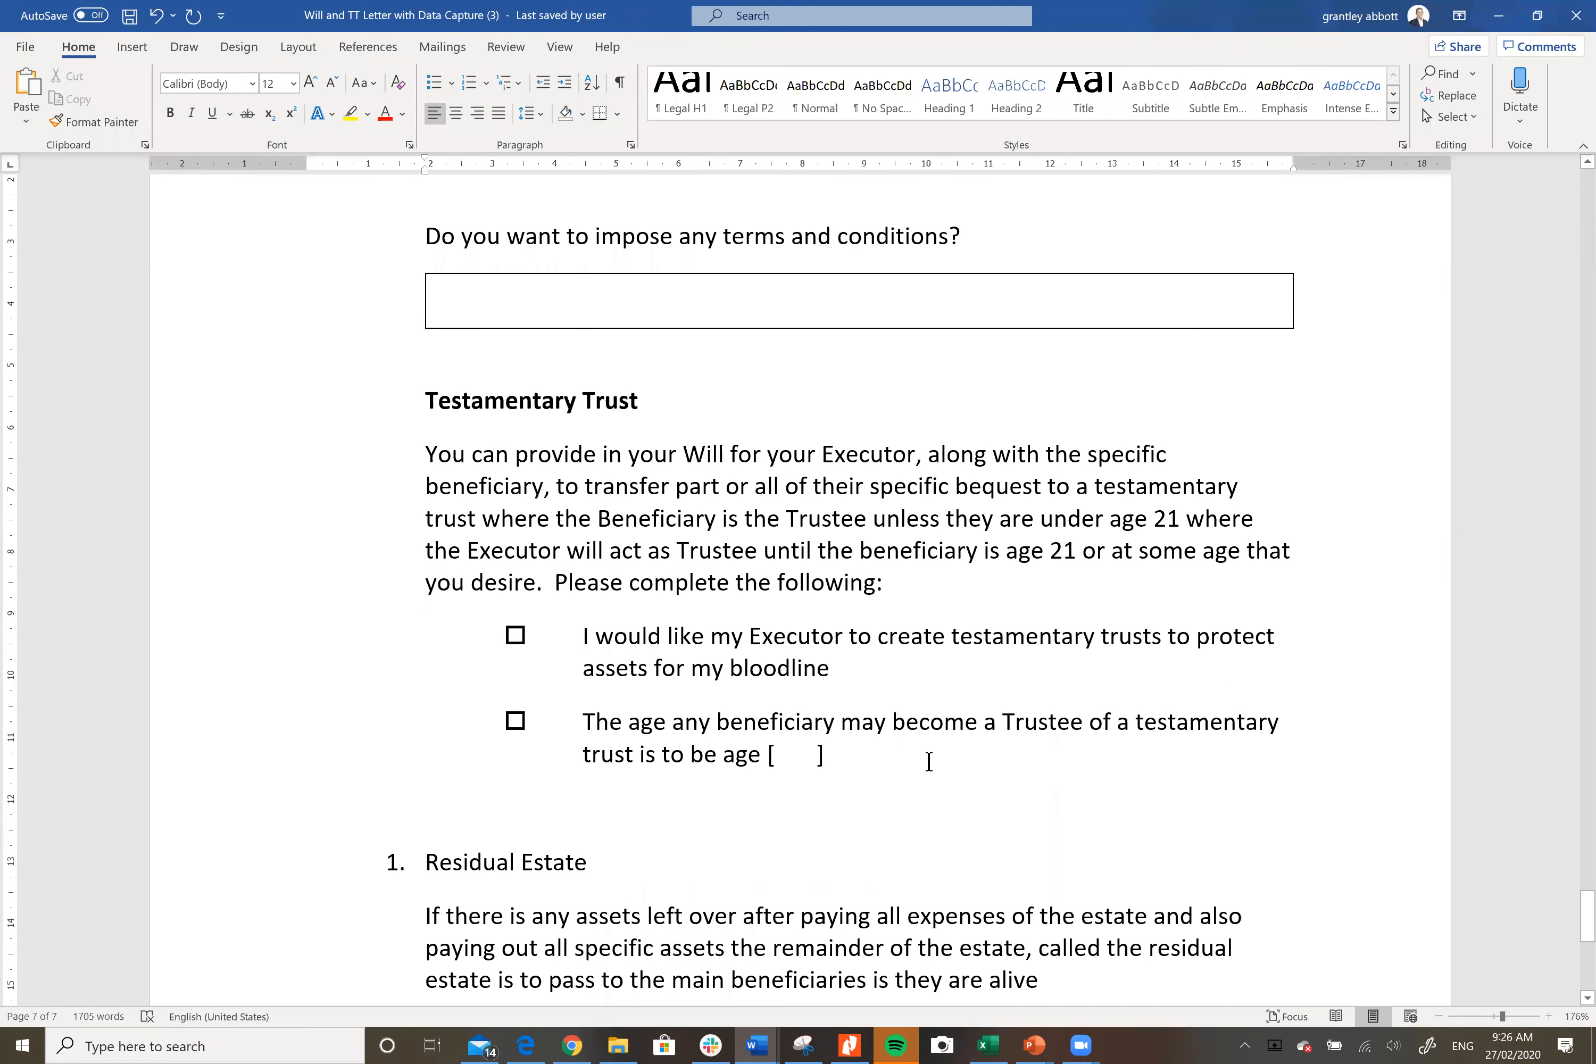
scroll(928, 761, "down", 1)
scroll(926, 748, "down", 1)
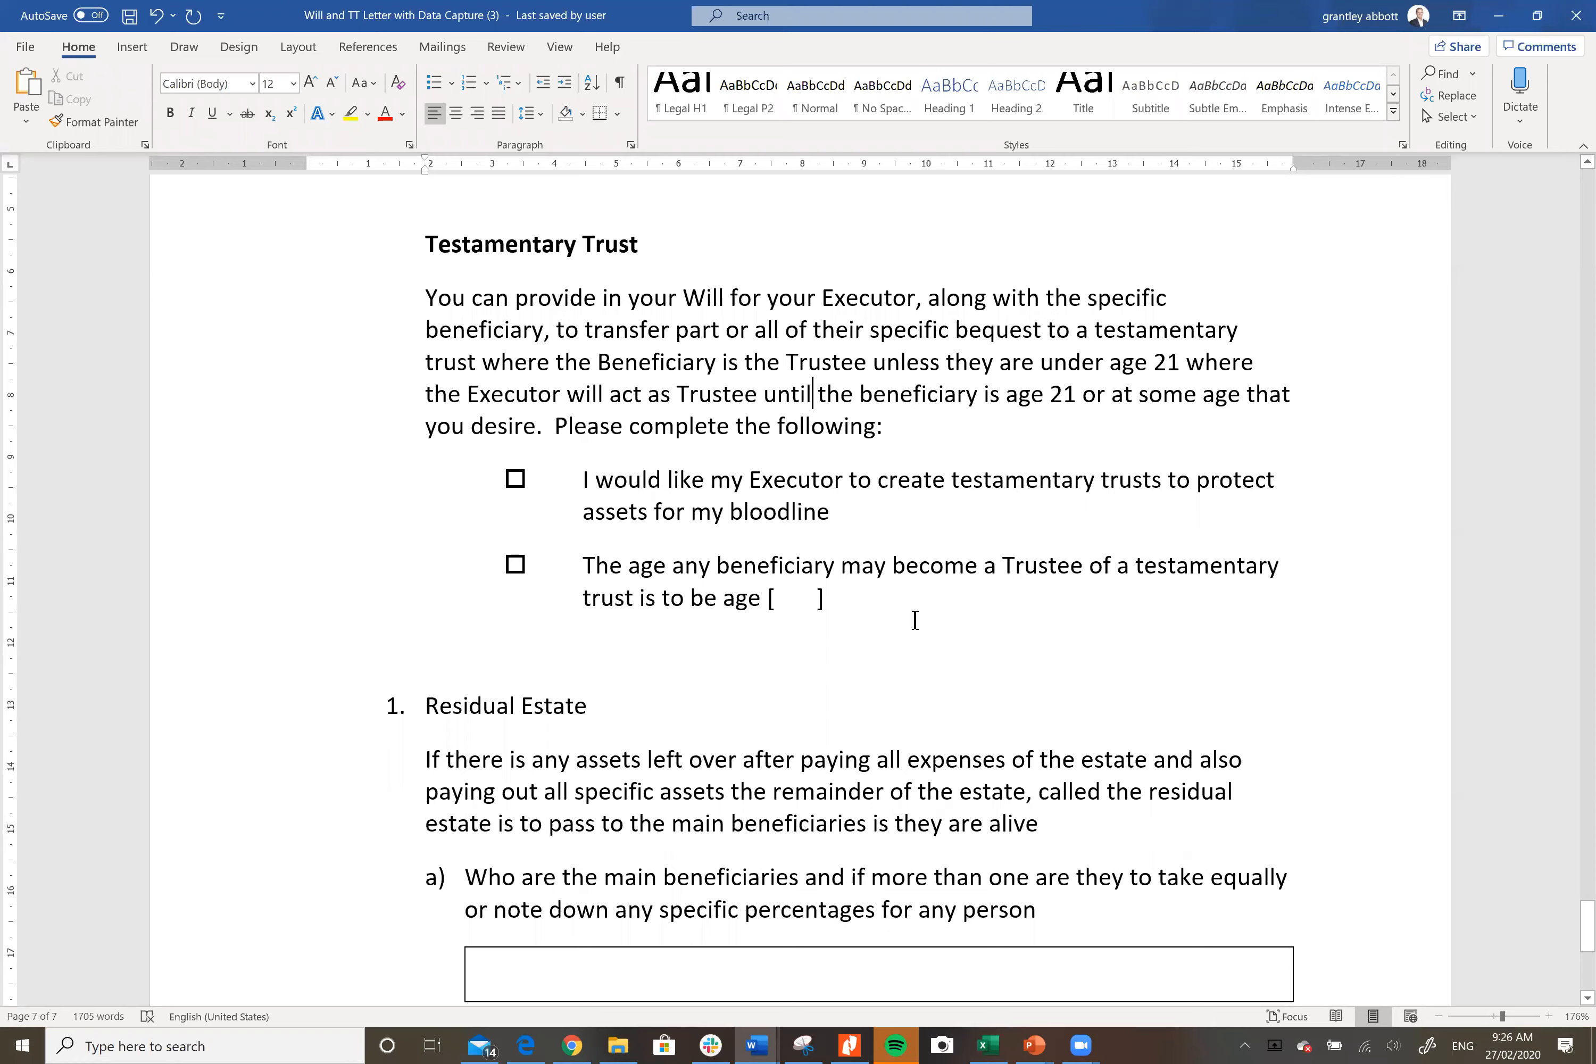
scroll(915, 618, "down", 3)
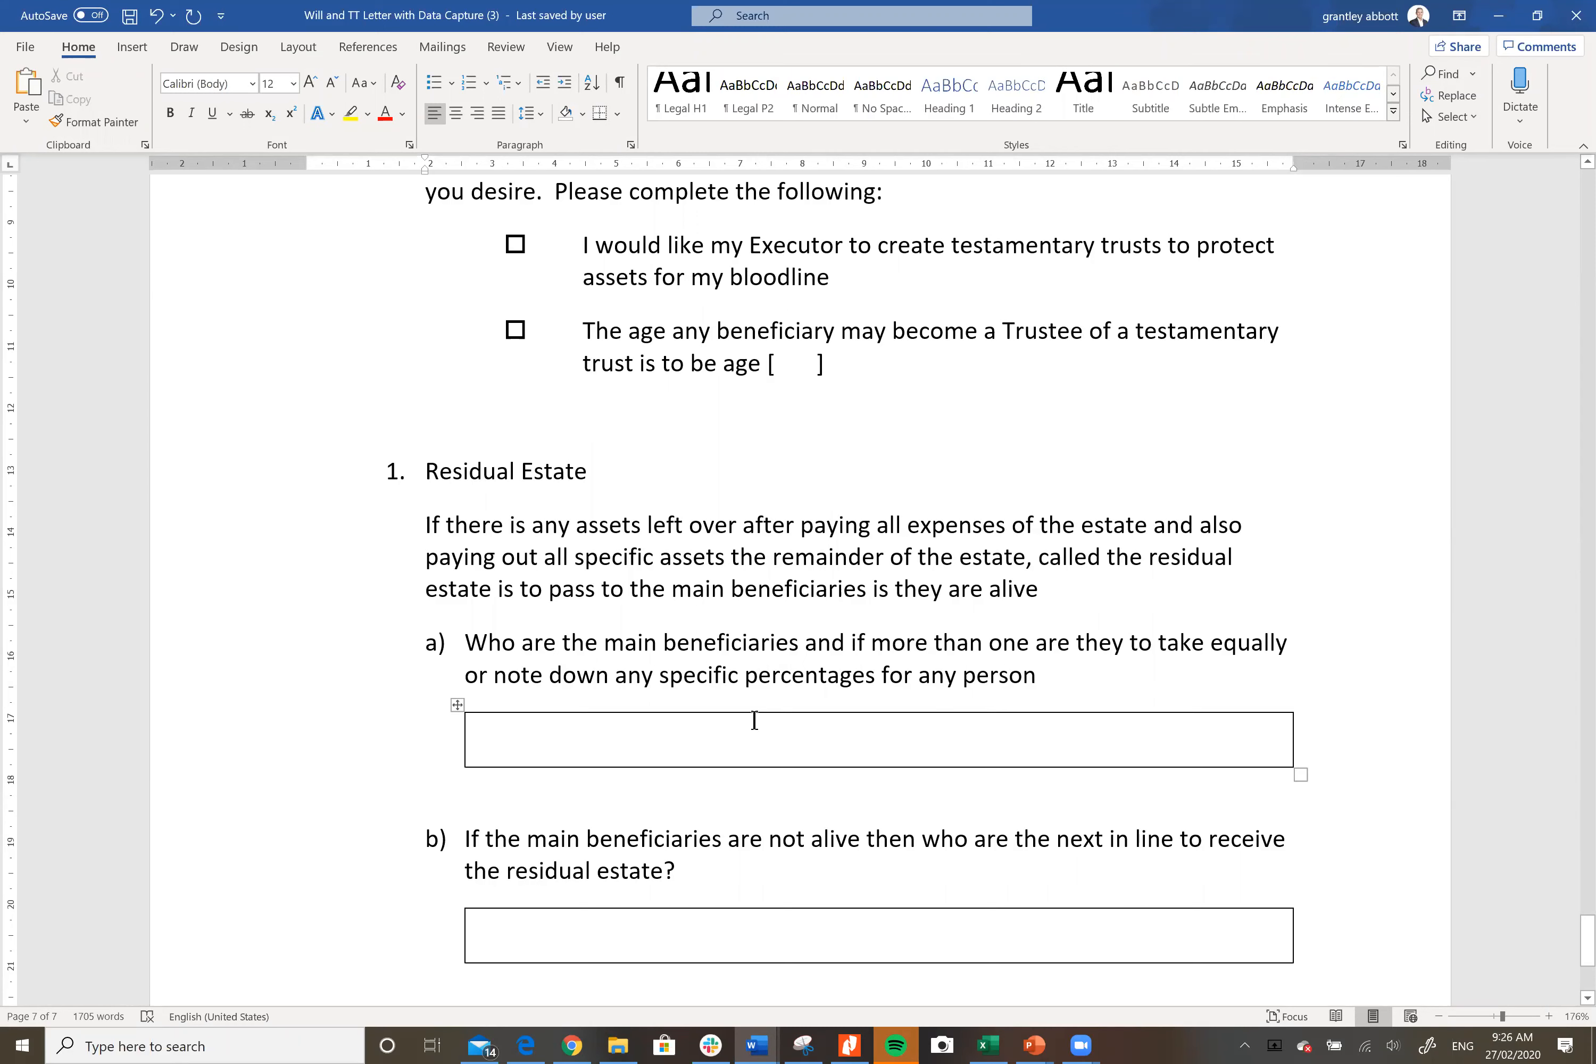
Step: Add blank lines to the Residual Estate answer boxes: two in a), one each in b) and c)
left_click(643, 739)
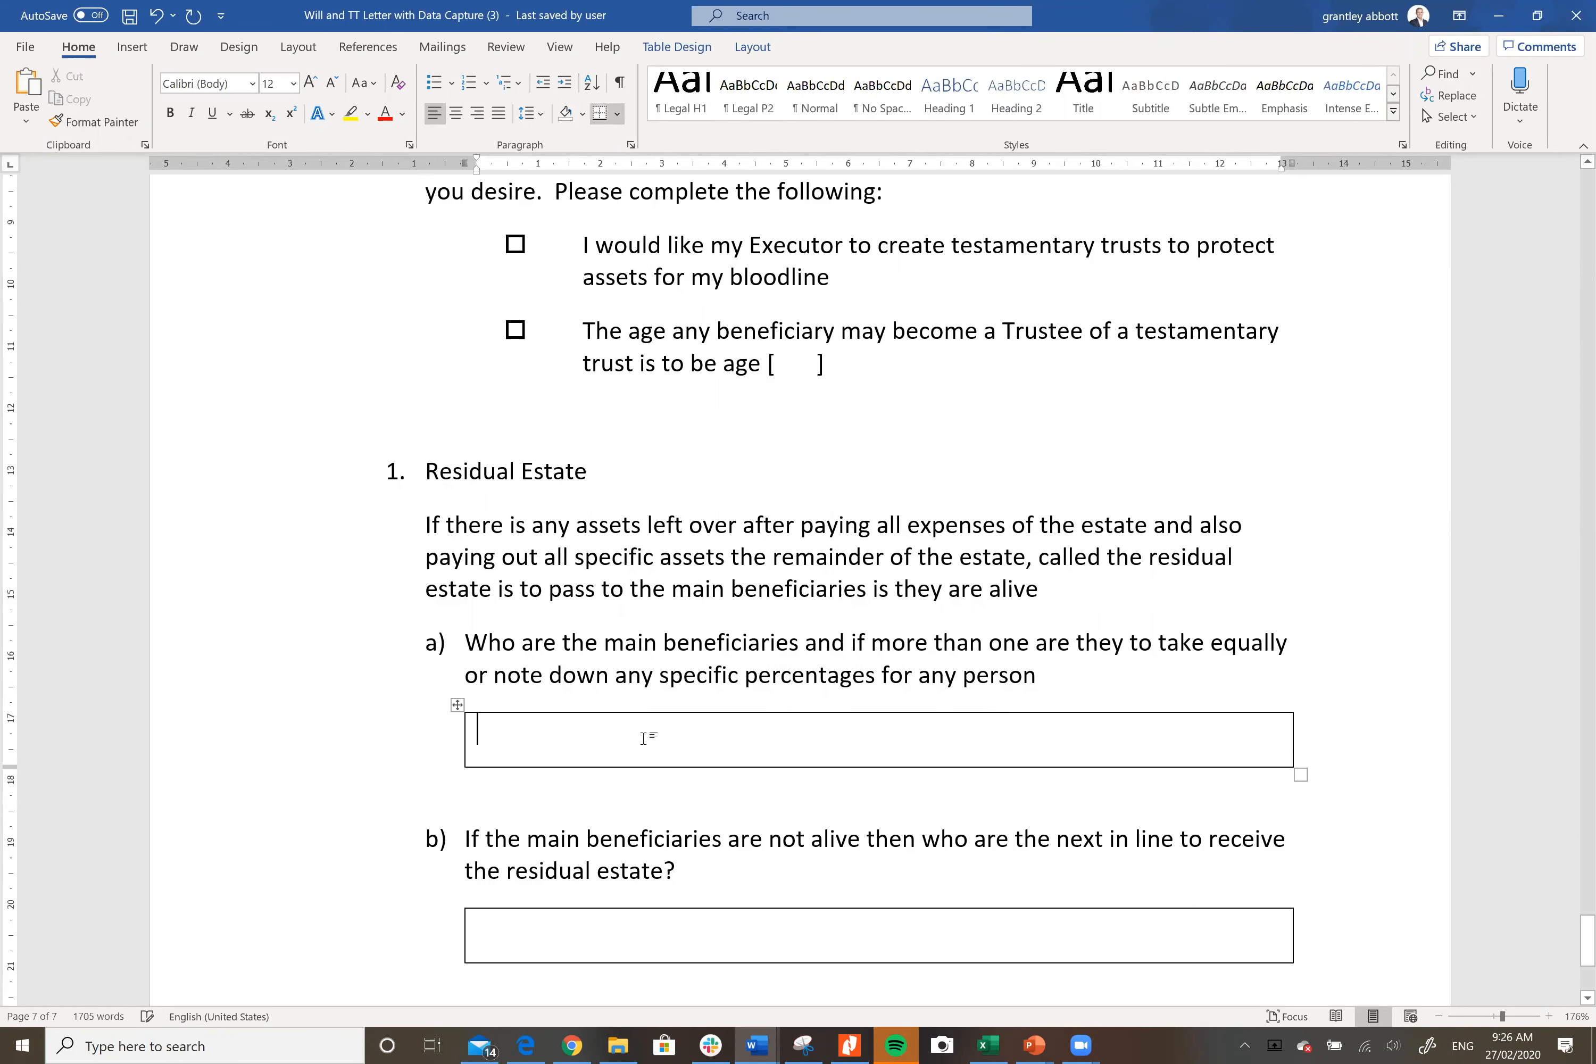
key("Return")
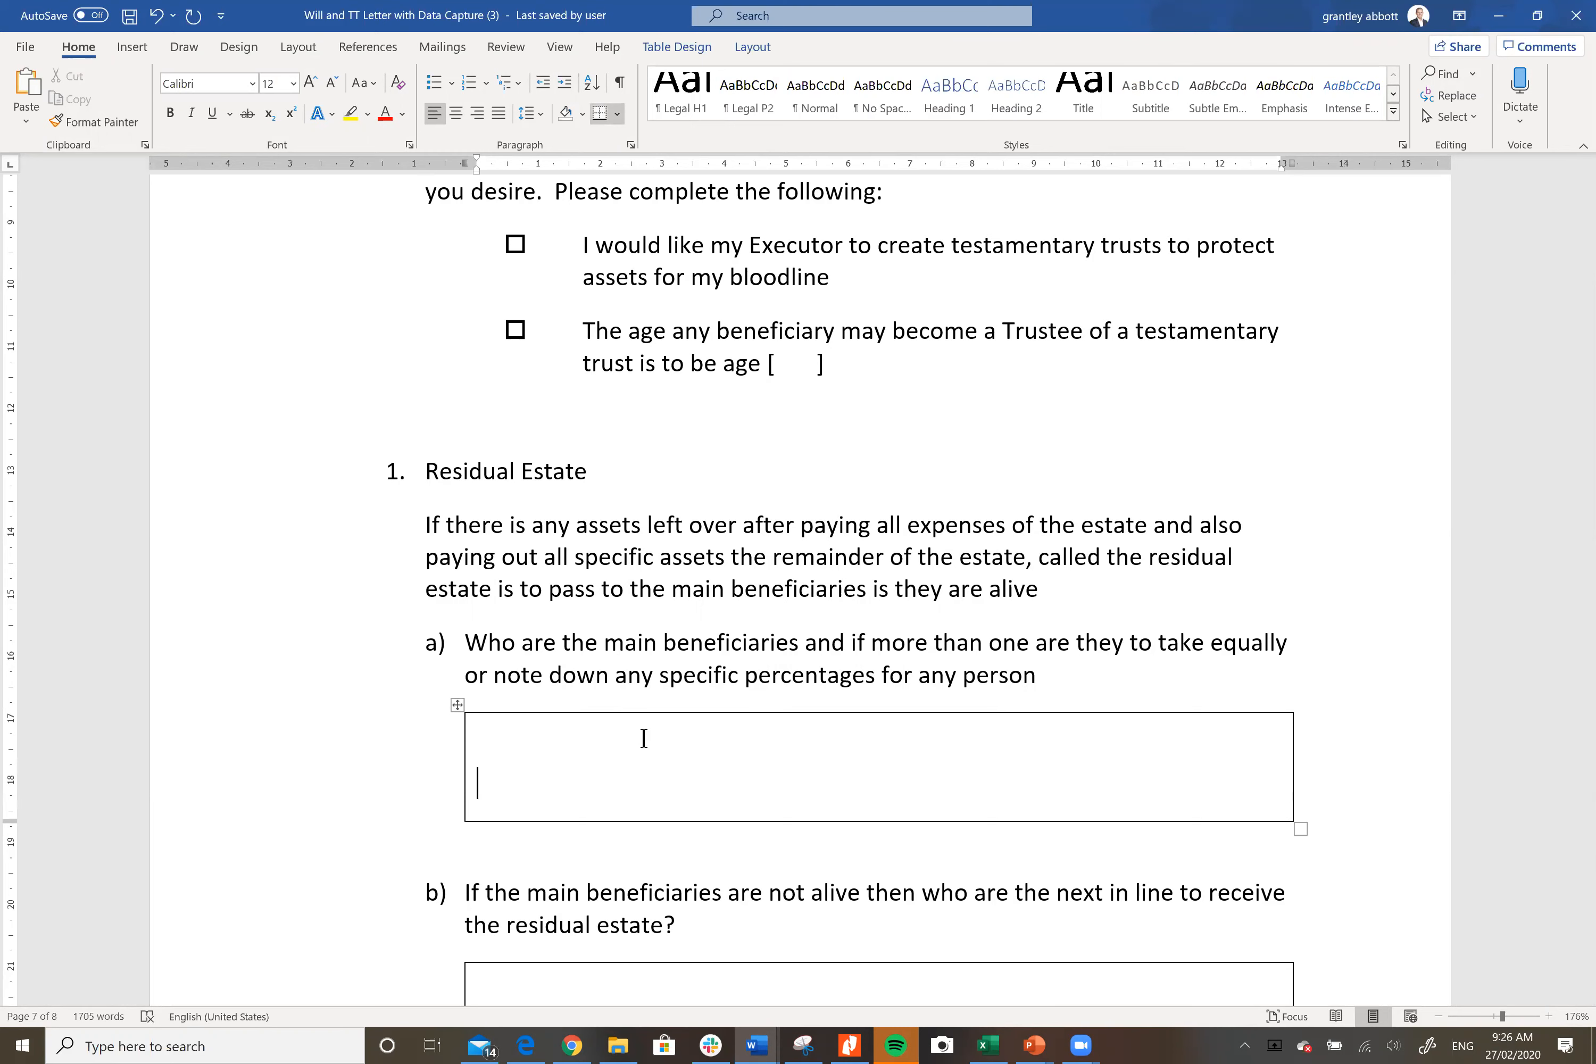
key("Return")
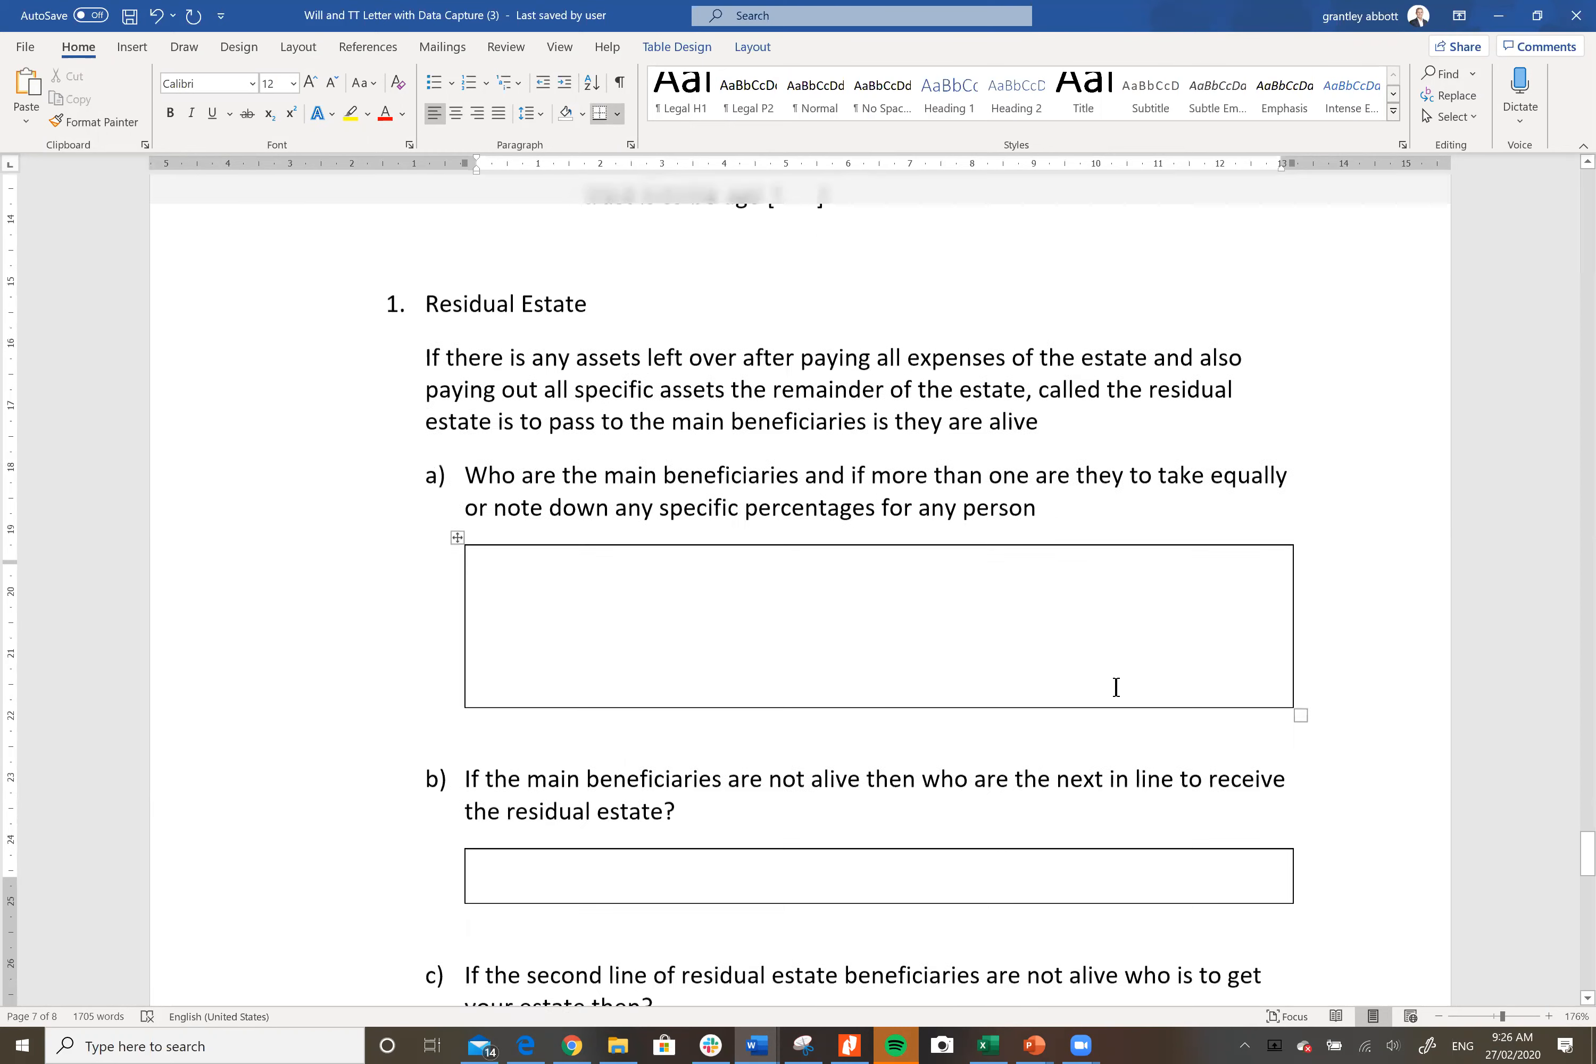
scroll(1115, 687, "down", 3)
left_click(859, 752)
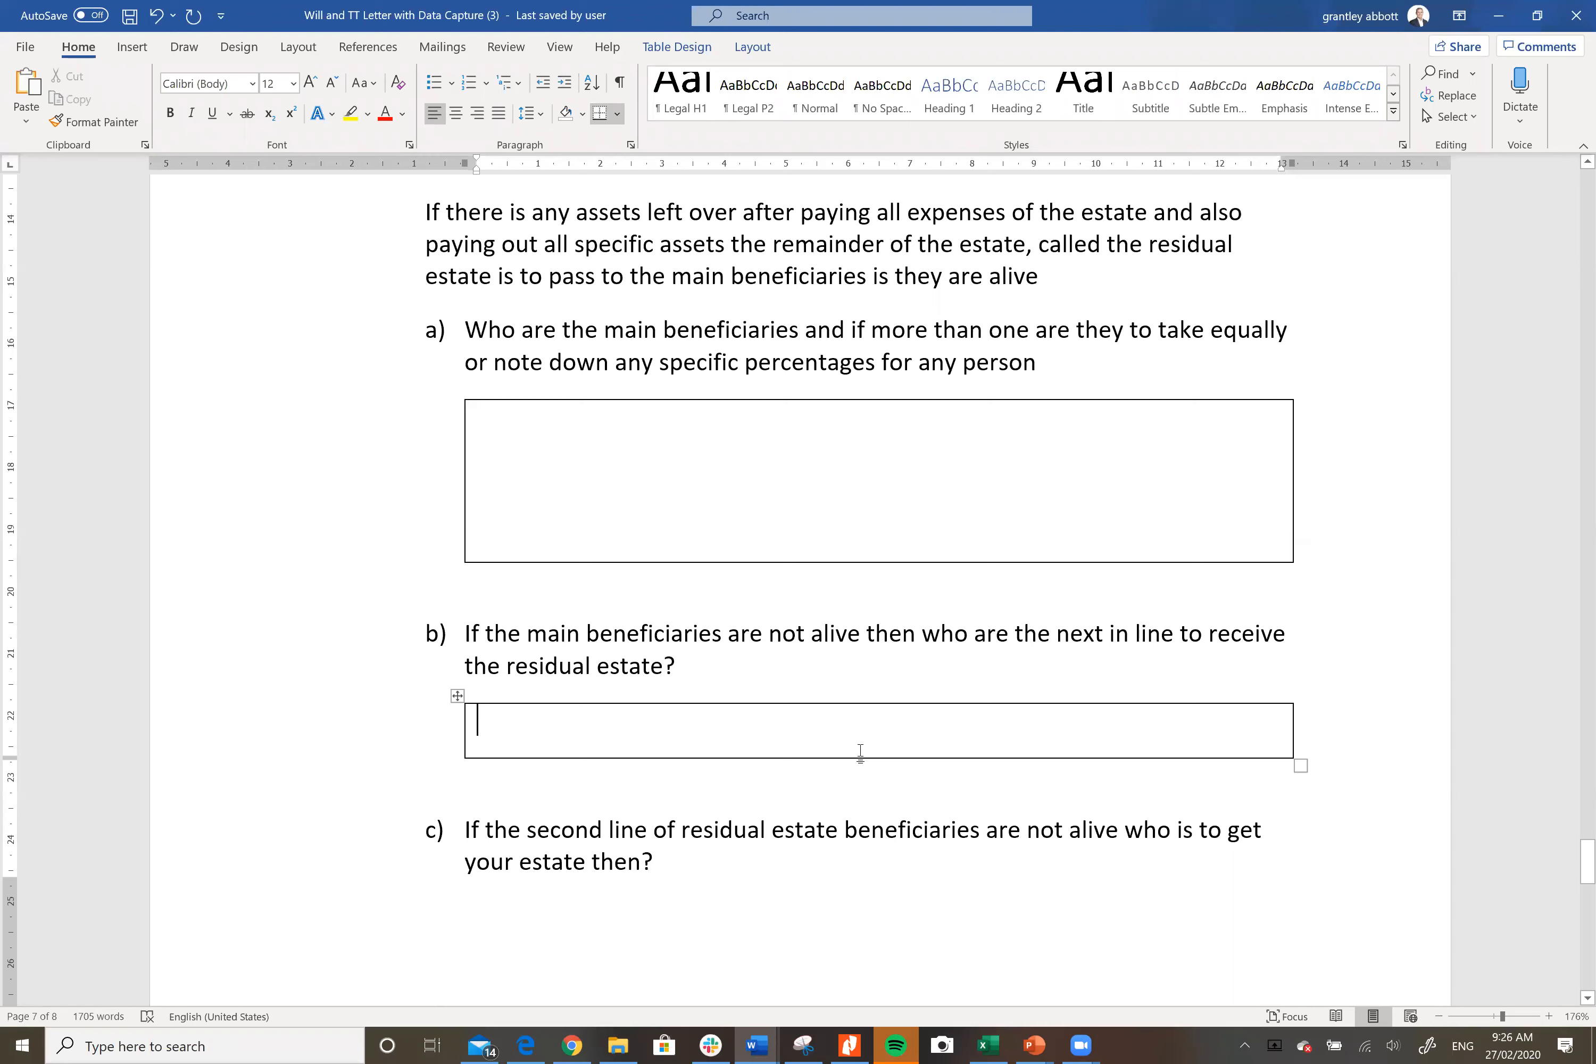
key("Return")
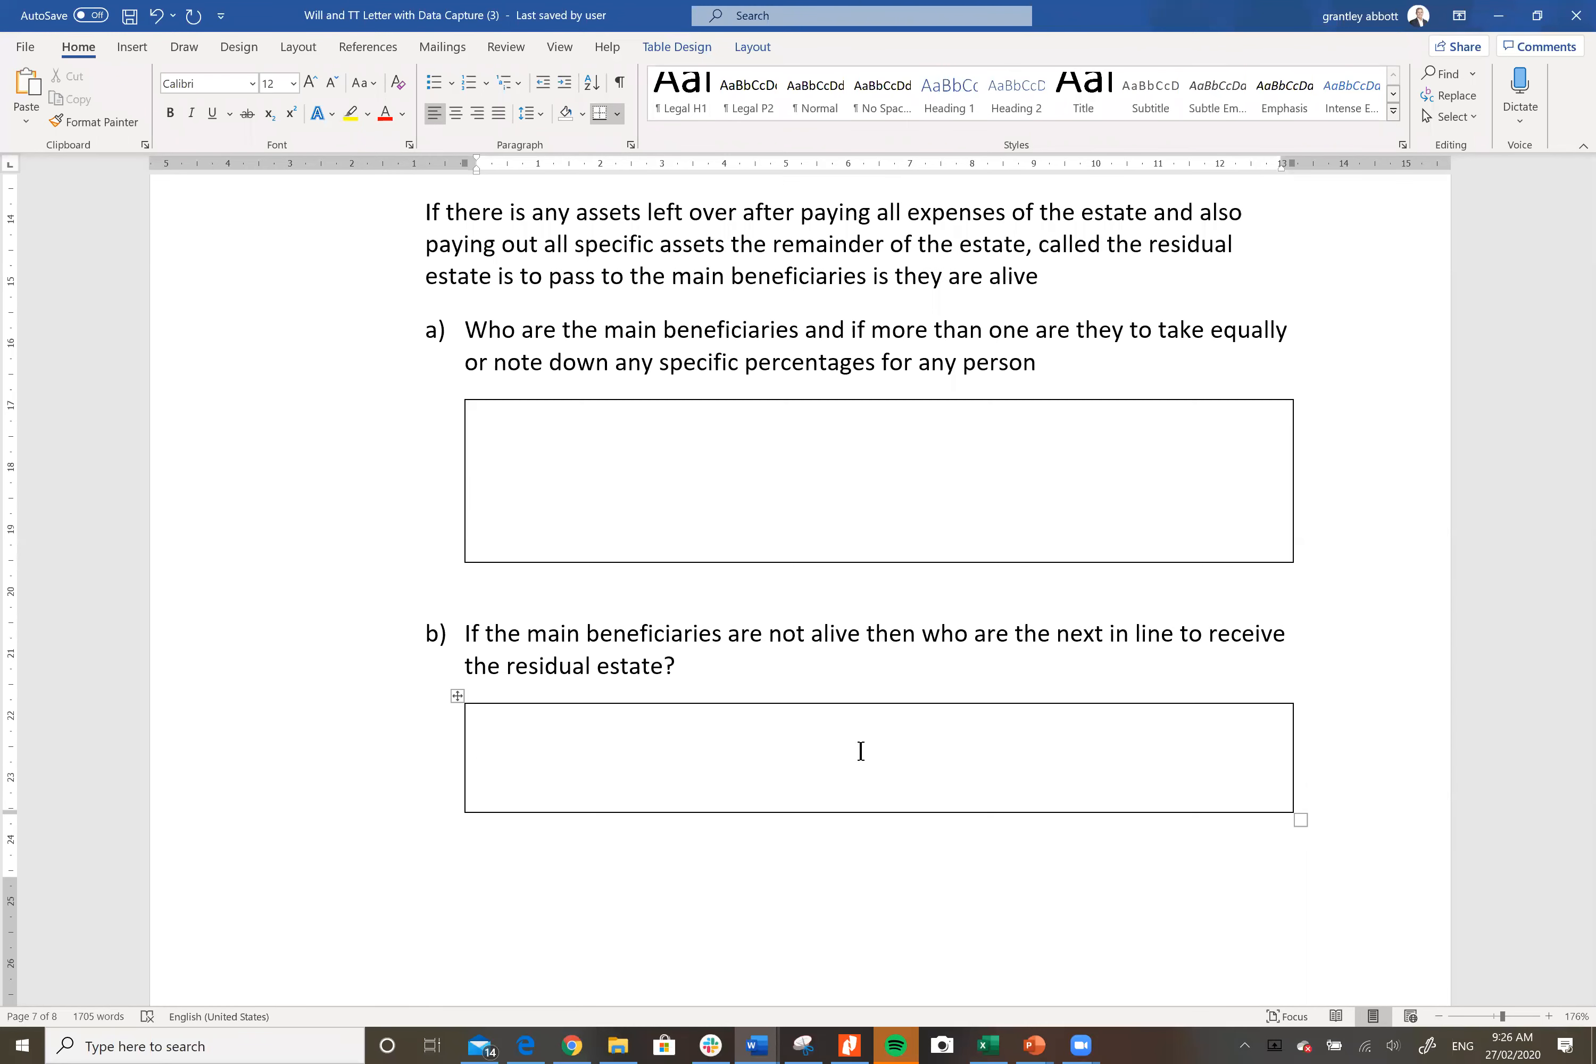
scroll(860, 750, "down", 1)
scroll(860, 750, "down", 5)
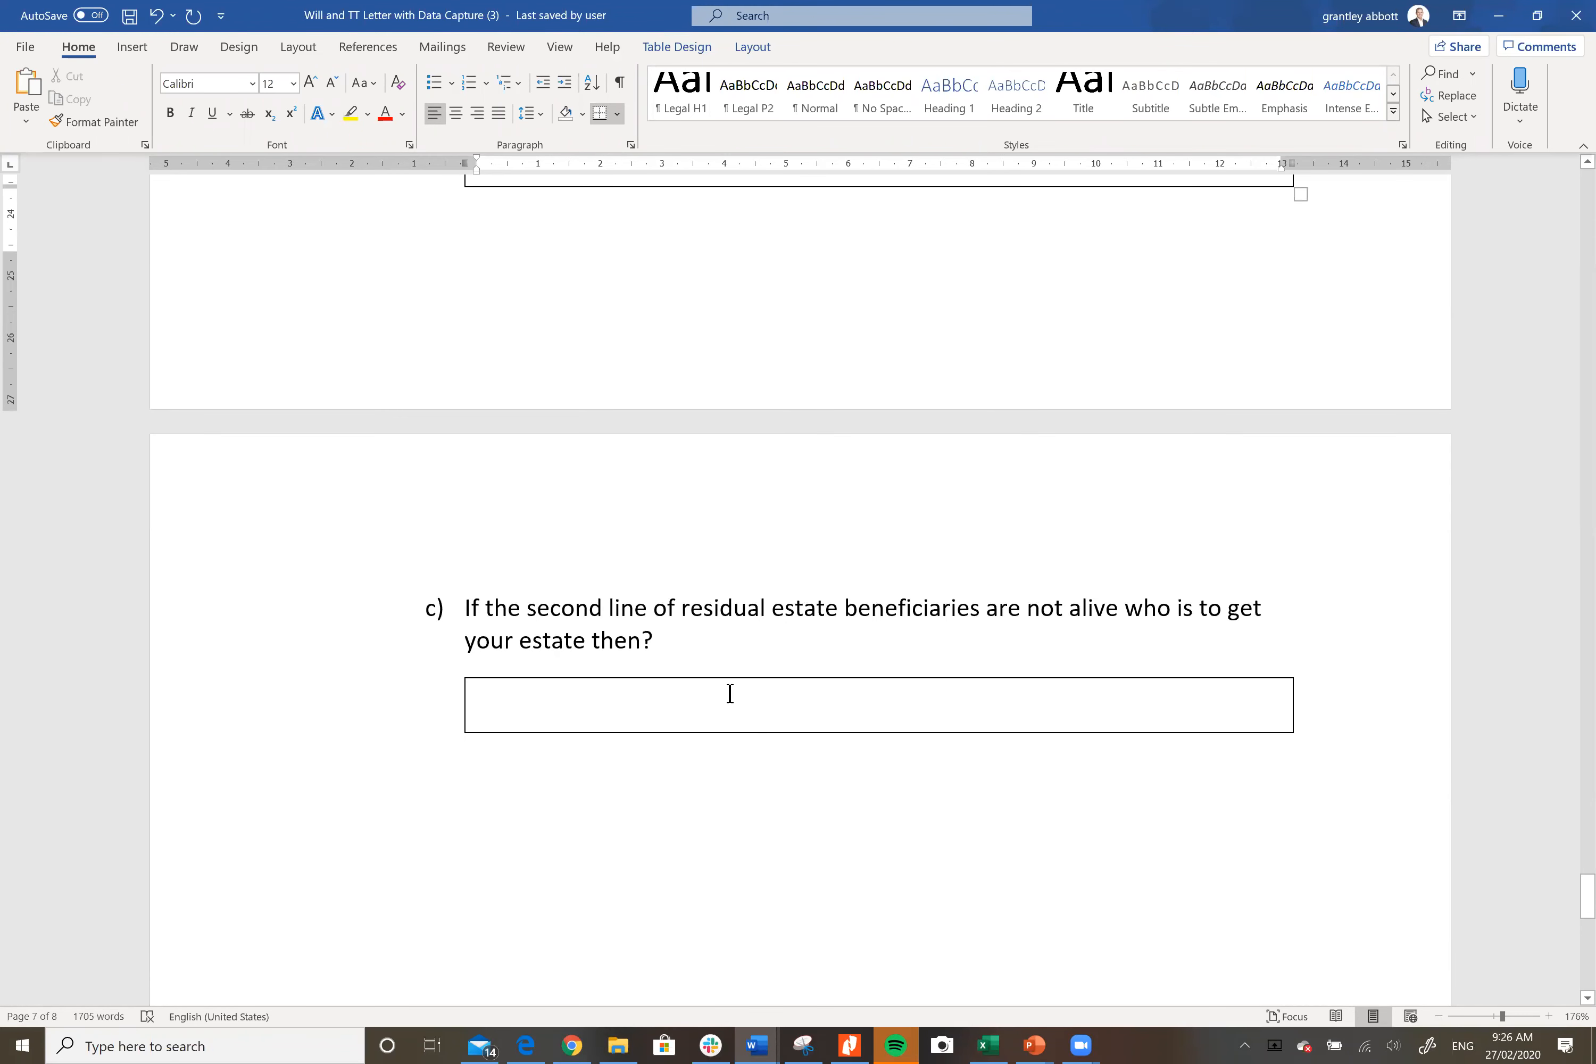
left_click(748, 706)
key("Return")
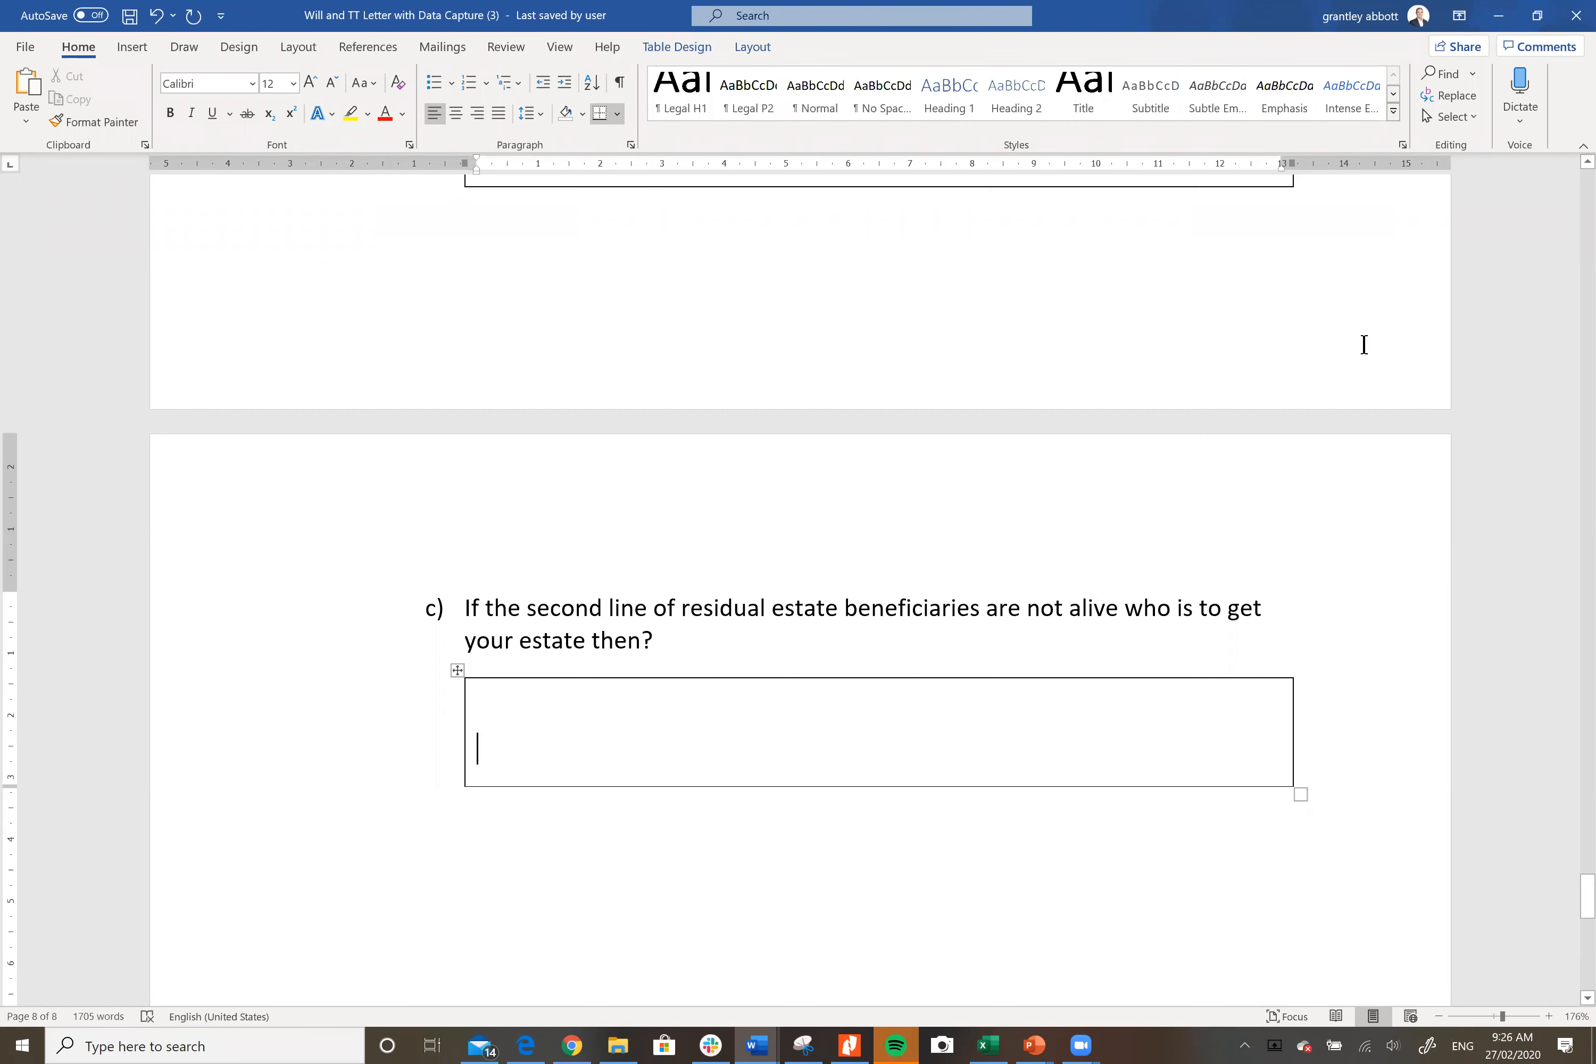
scroll(1364, 345, "up", 13)
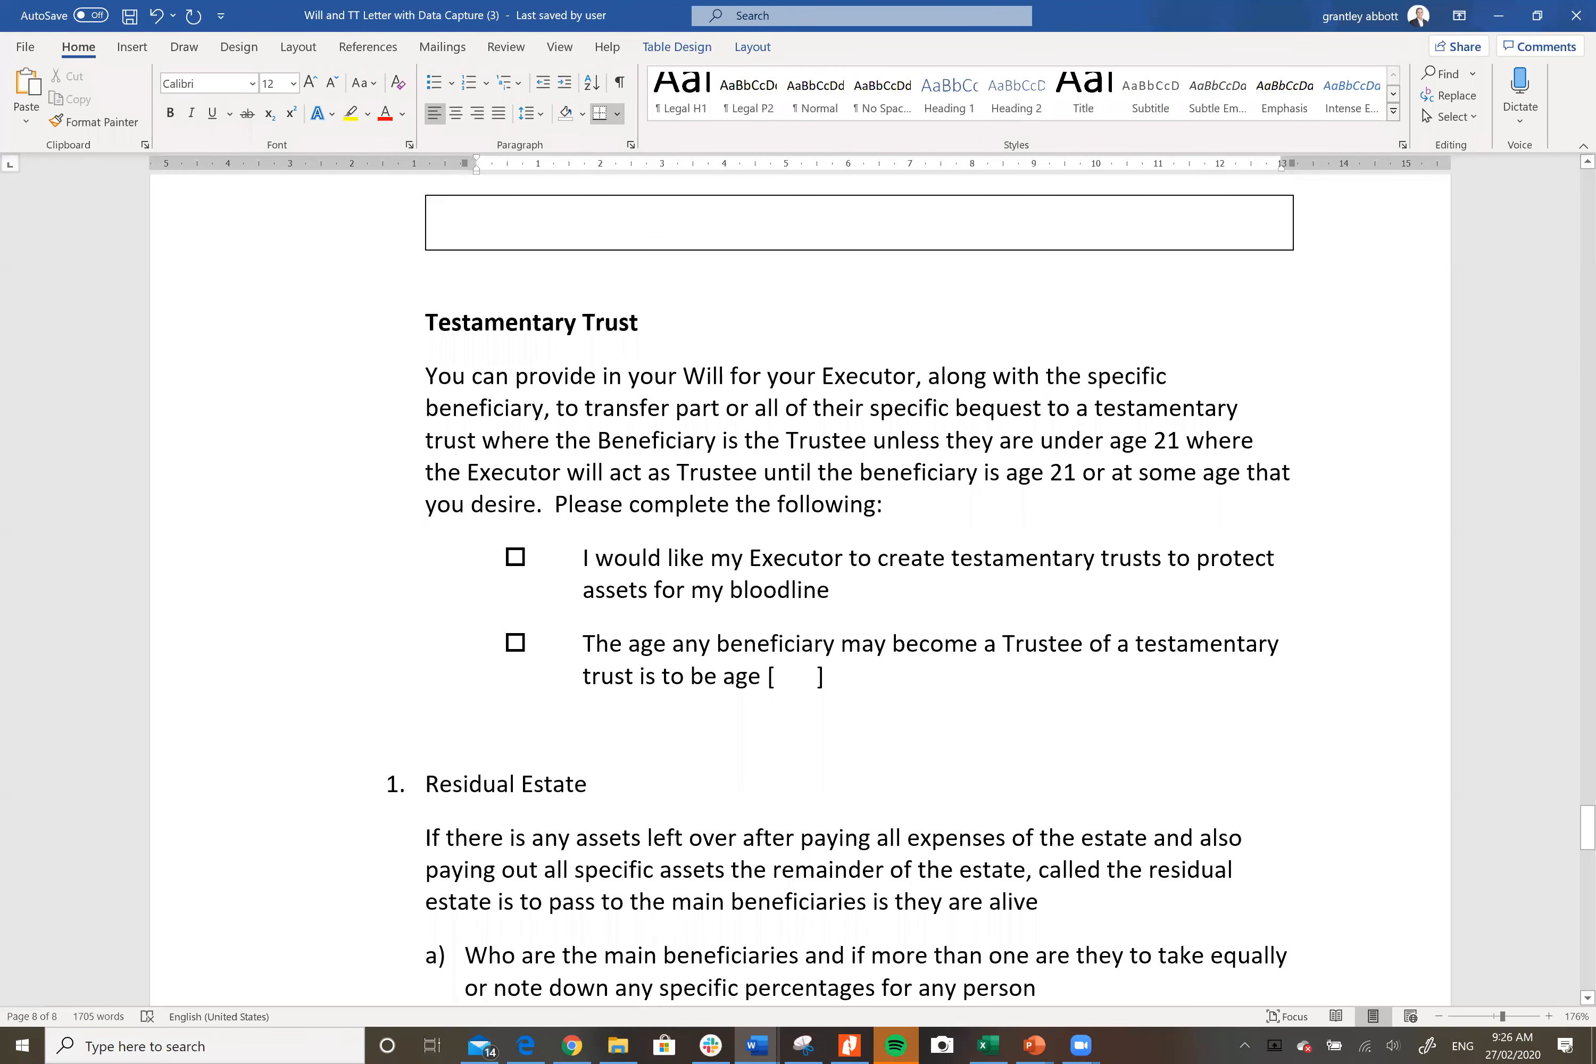
left_click_drag(1587, 831, 1586, 187)
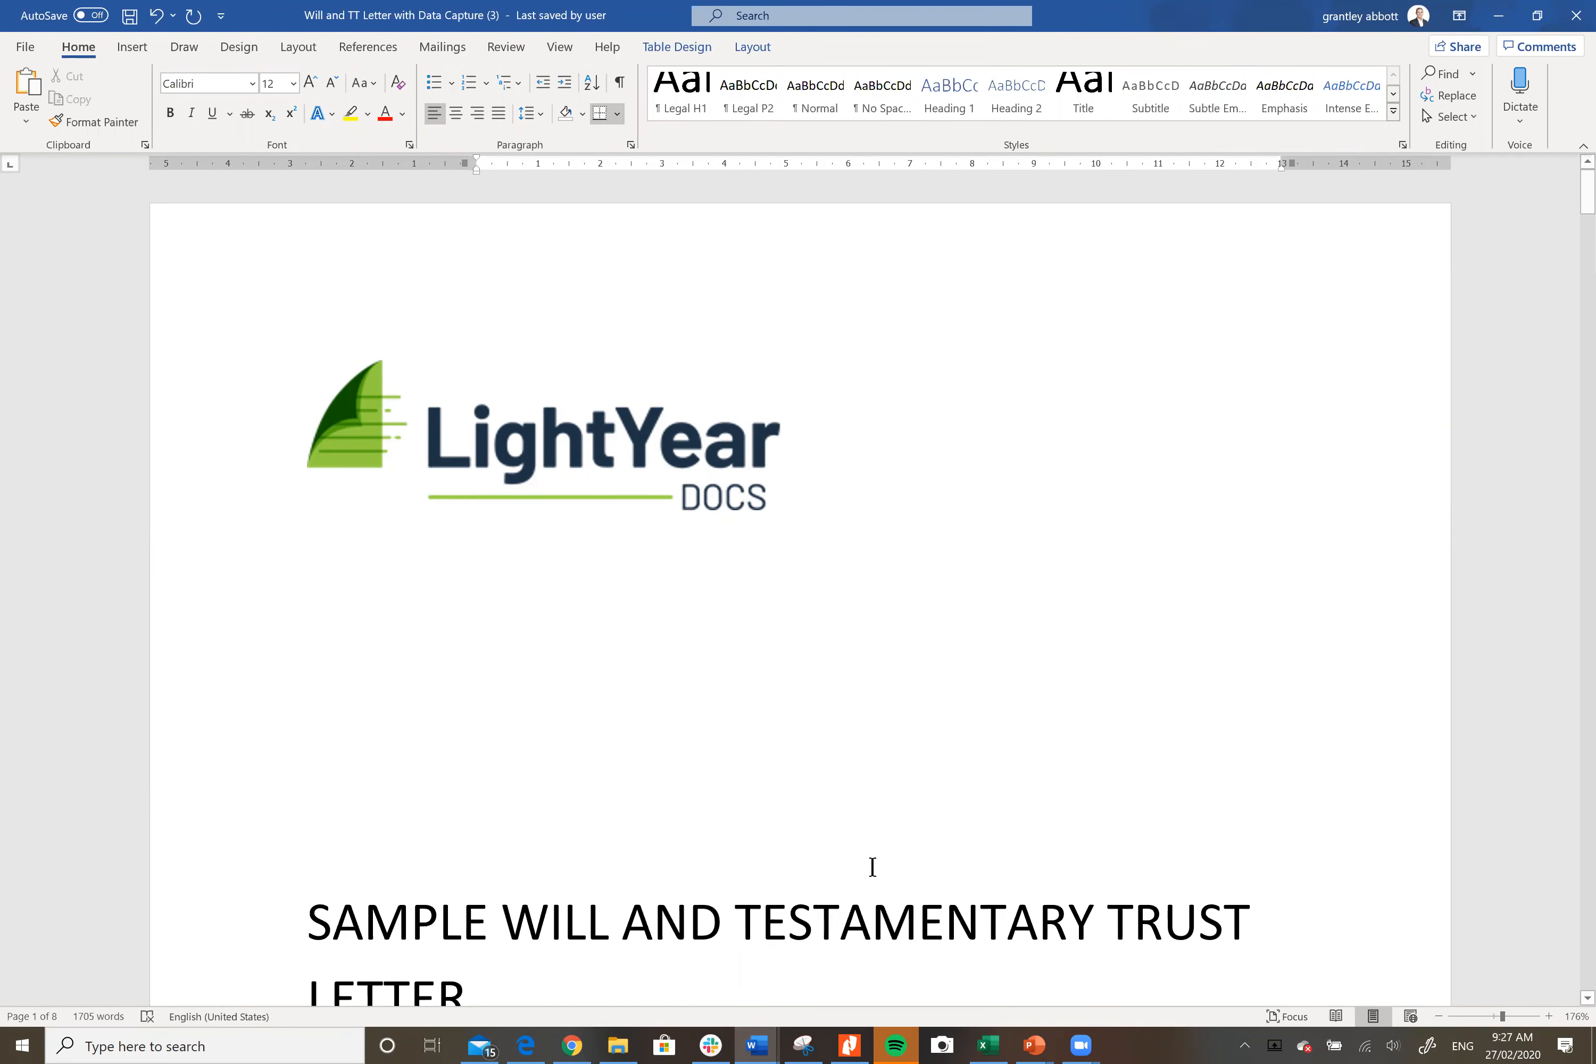
scroll(872, 865, "down", 15)
scroll(873, 854, "down", 20)
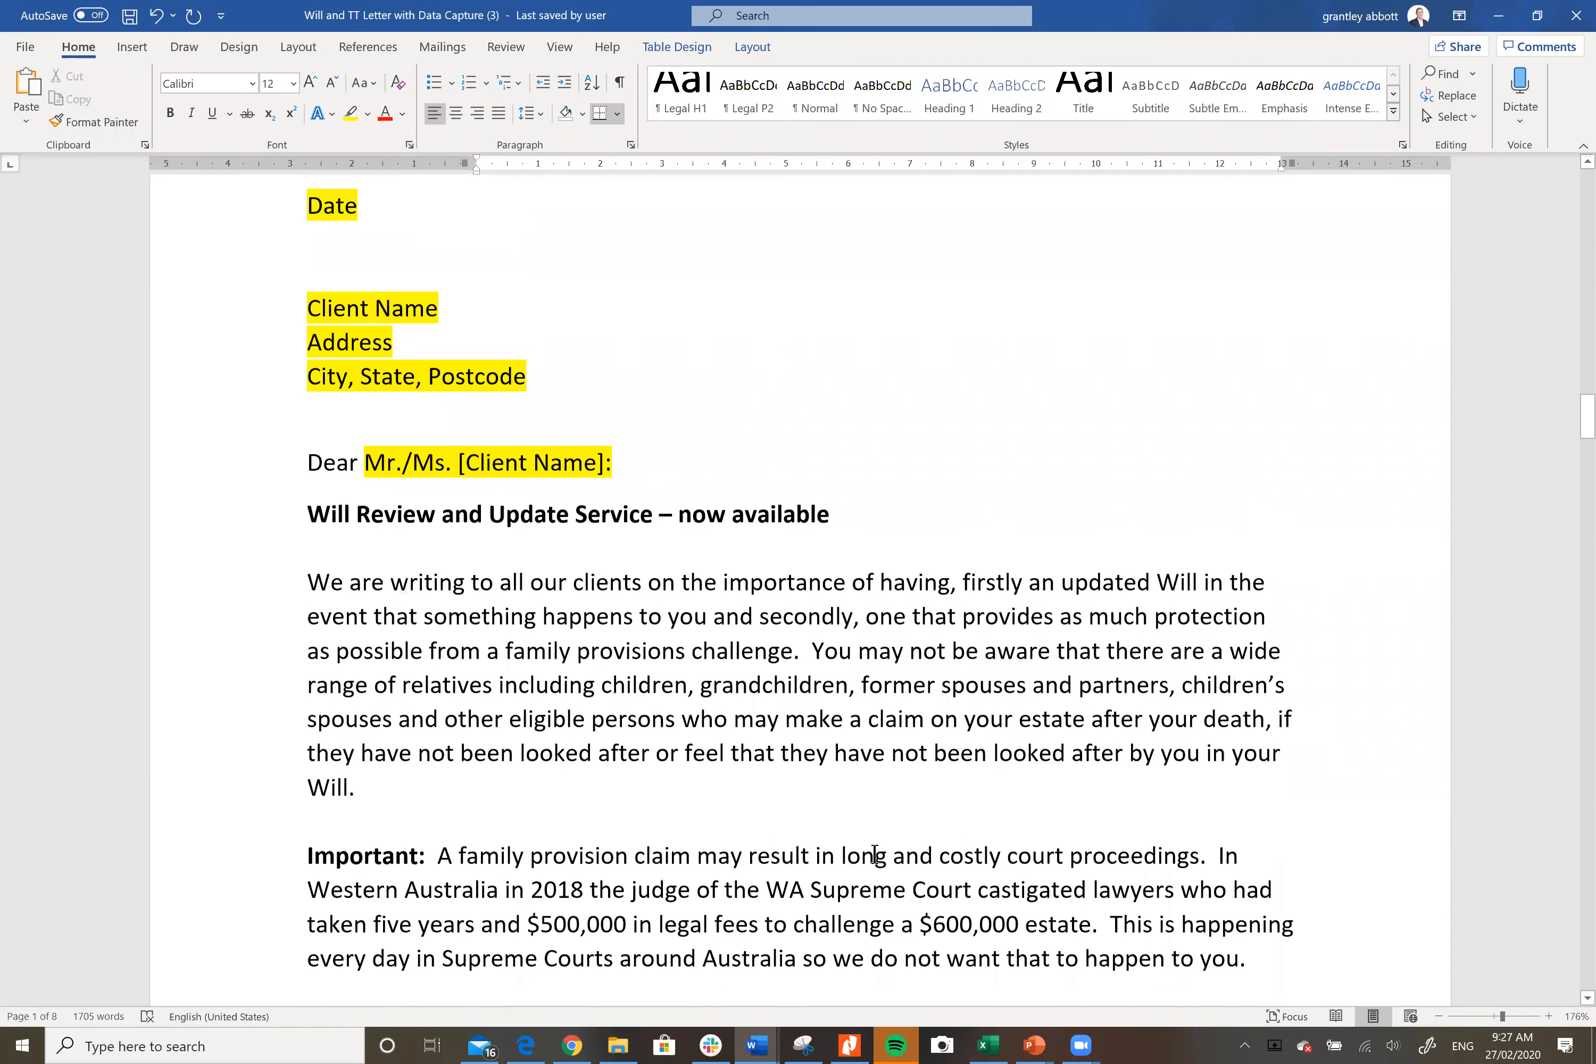
scroll(874, 854, "down", 4)
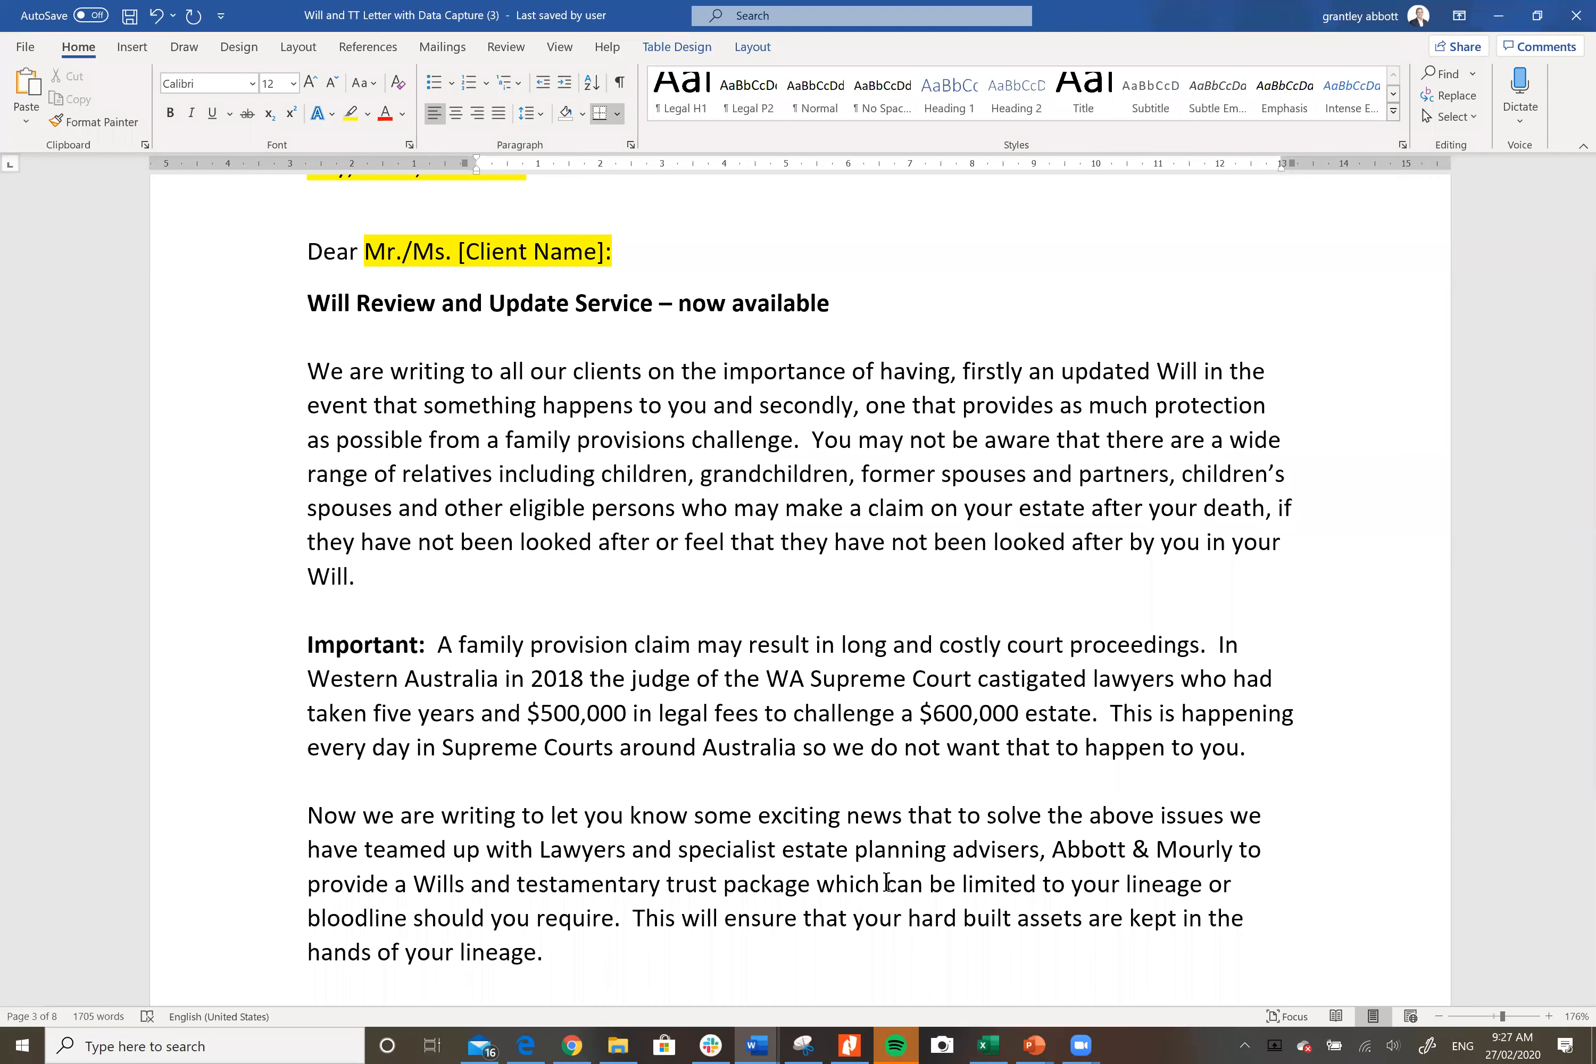
Step: Switch to Edge and scroll the SMS Magazine article 'SMSF intergenerational wealth purpose to rise'
left_click(526, 1044)
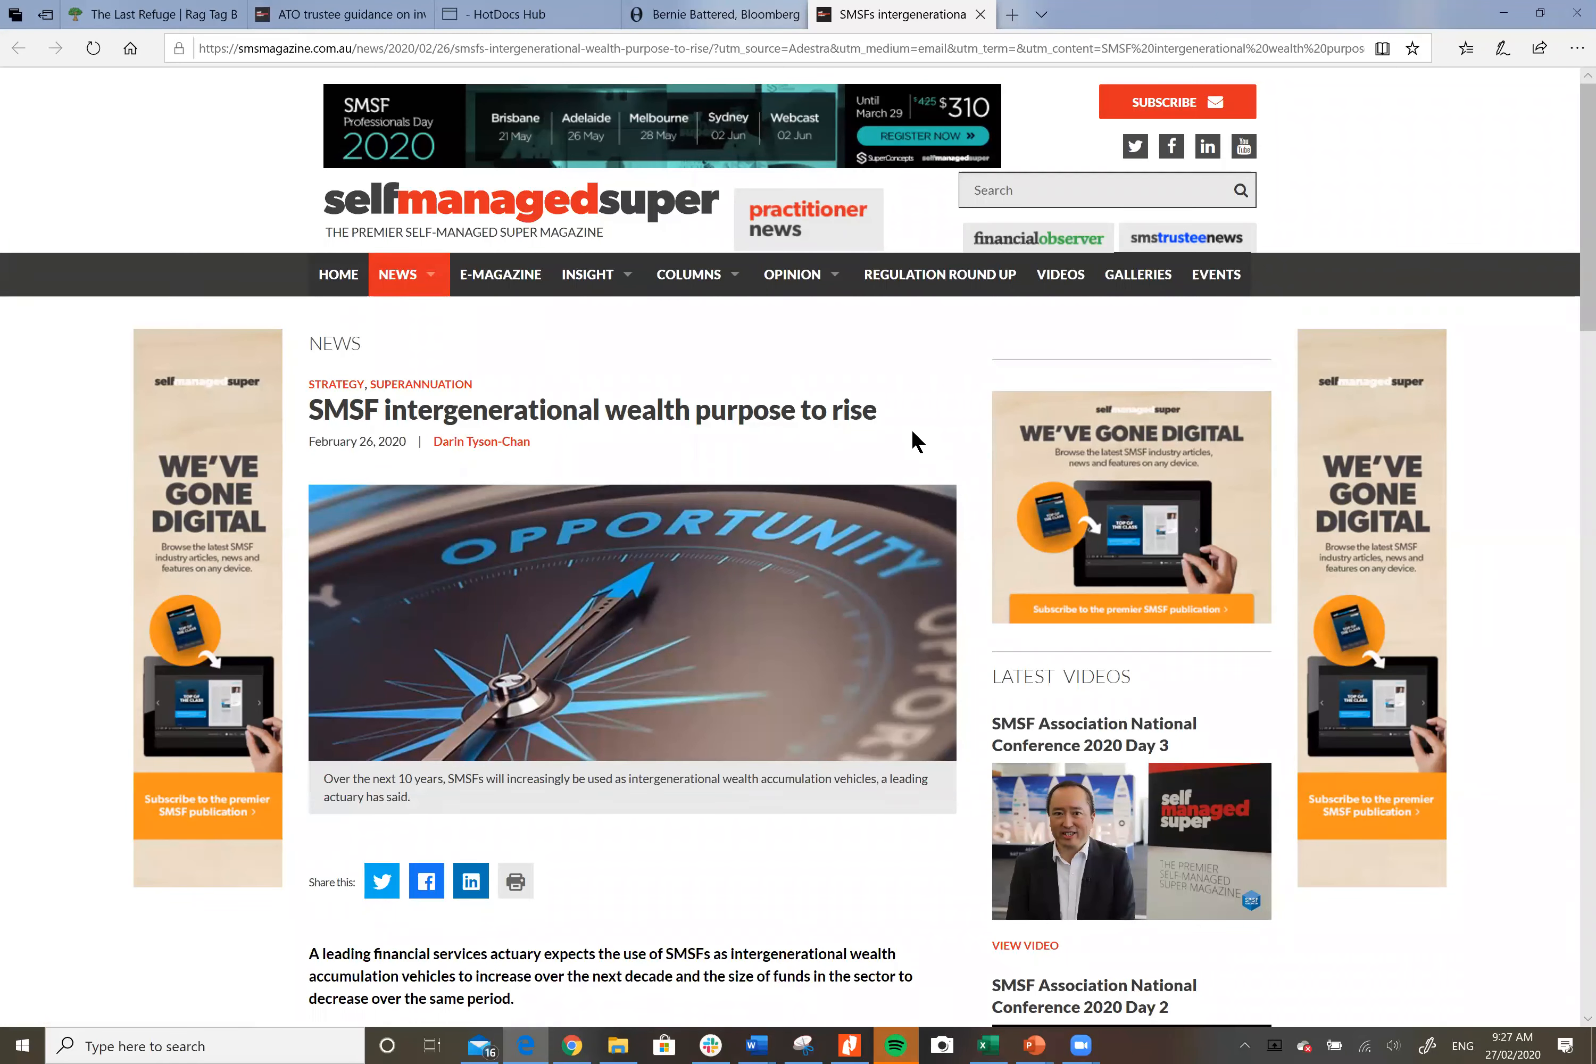
scroll(911, 429, "down", 2)
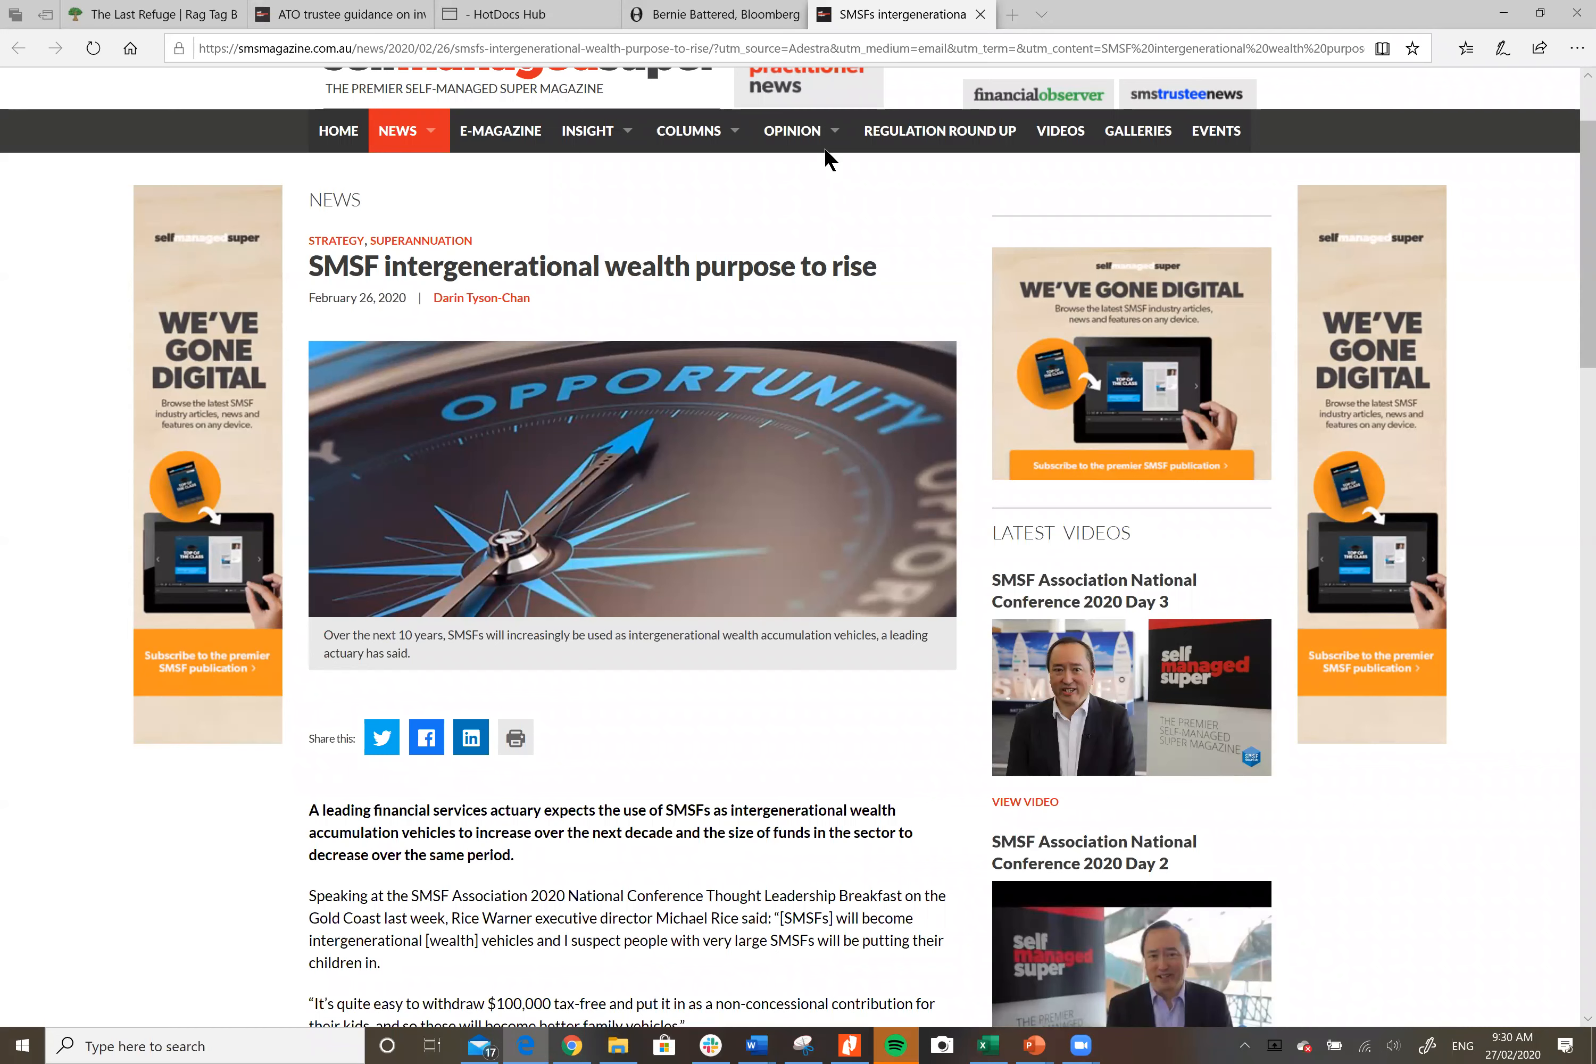
Step: Relaunch the Will And Testamentary Trust interview in HotDocs Hub and open the downloaded .docx
left_click(564, 19)
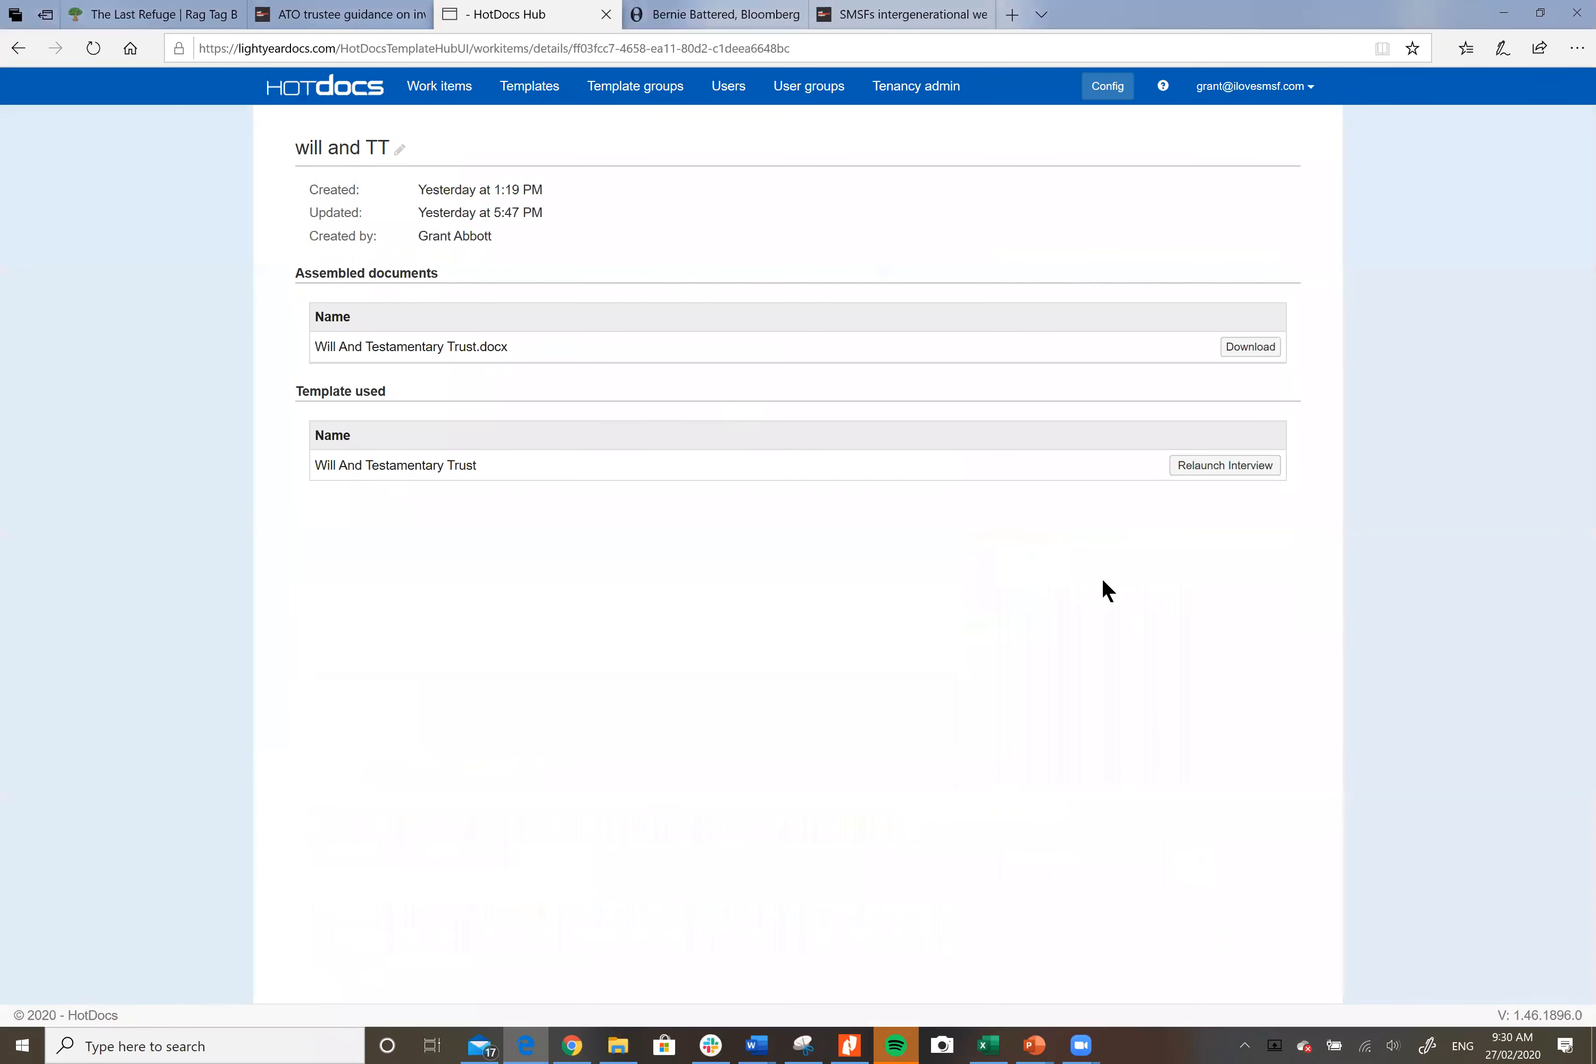
left_click(1216, 470)
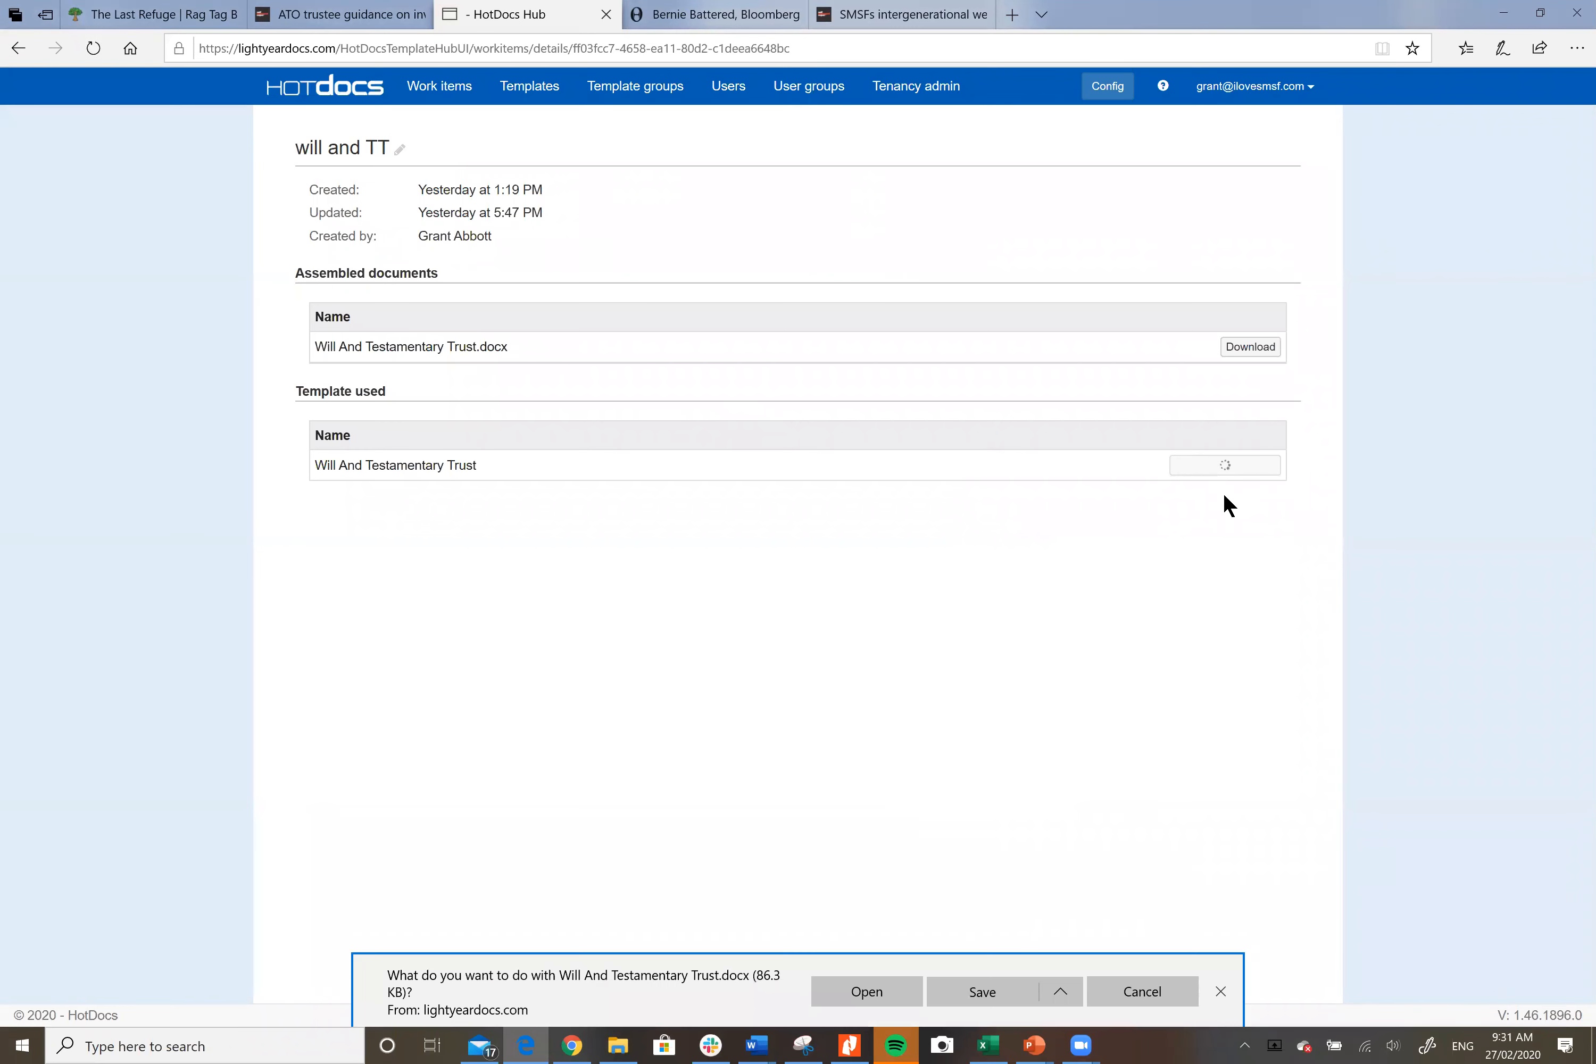
left_click(842, 982)
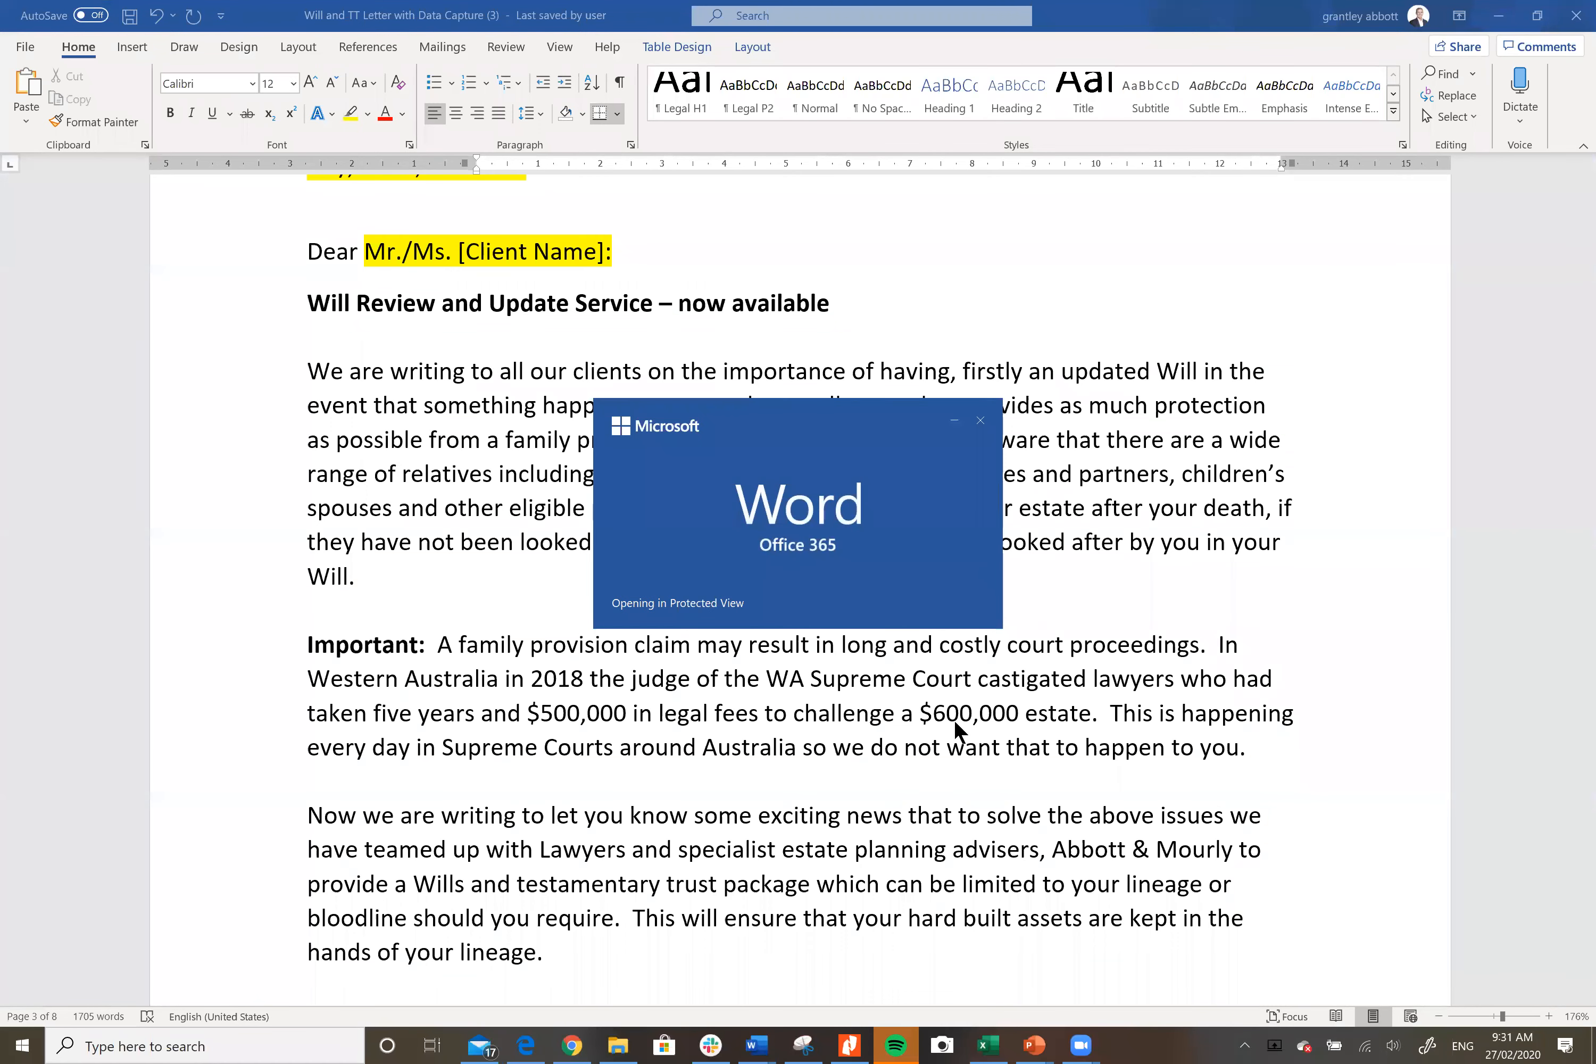
left_click(524, 1045)
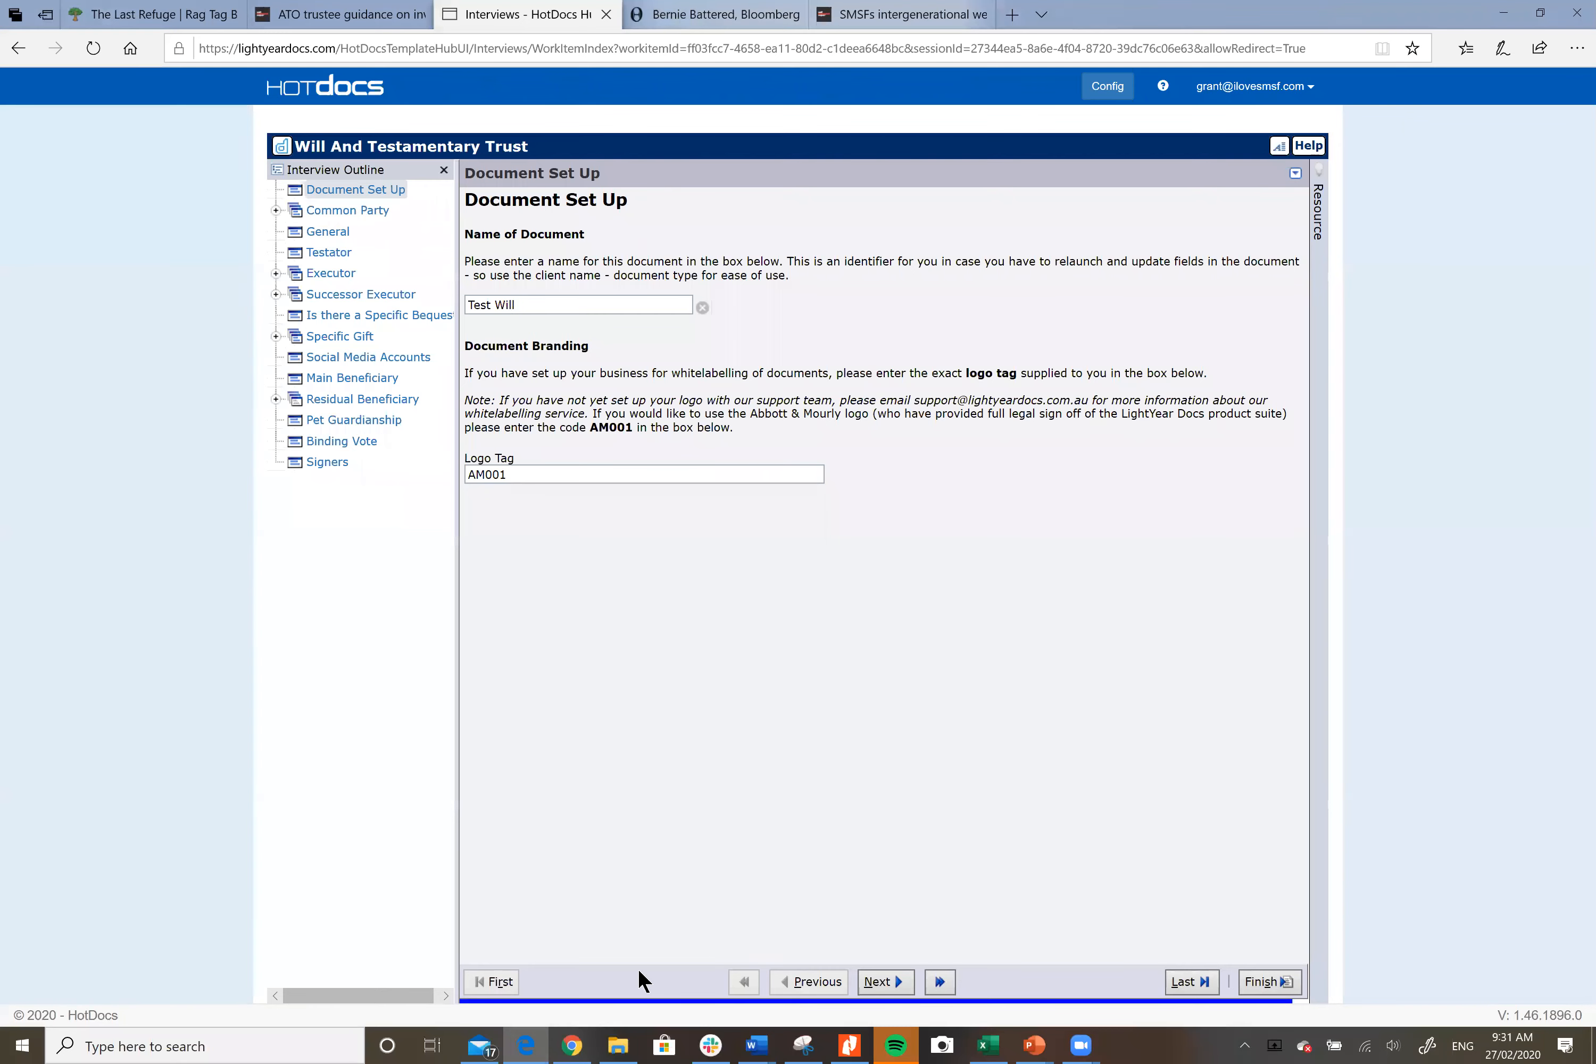
left_click(575, 1044)
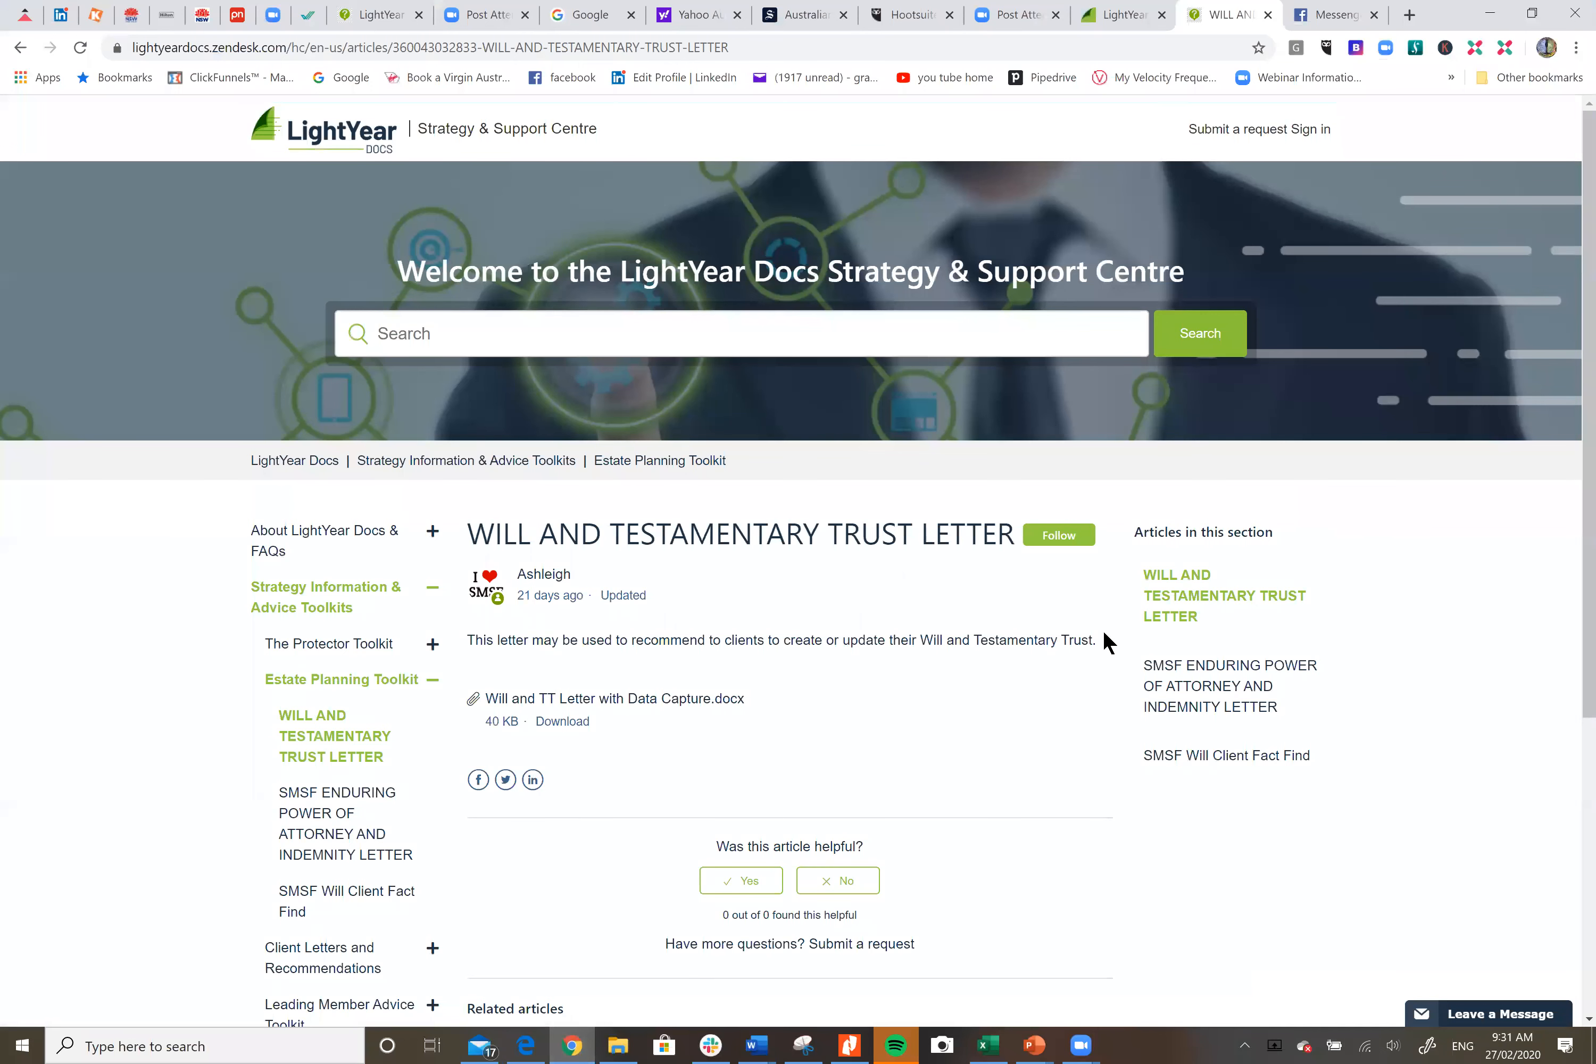
left_click(1117, 14)
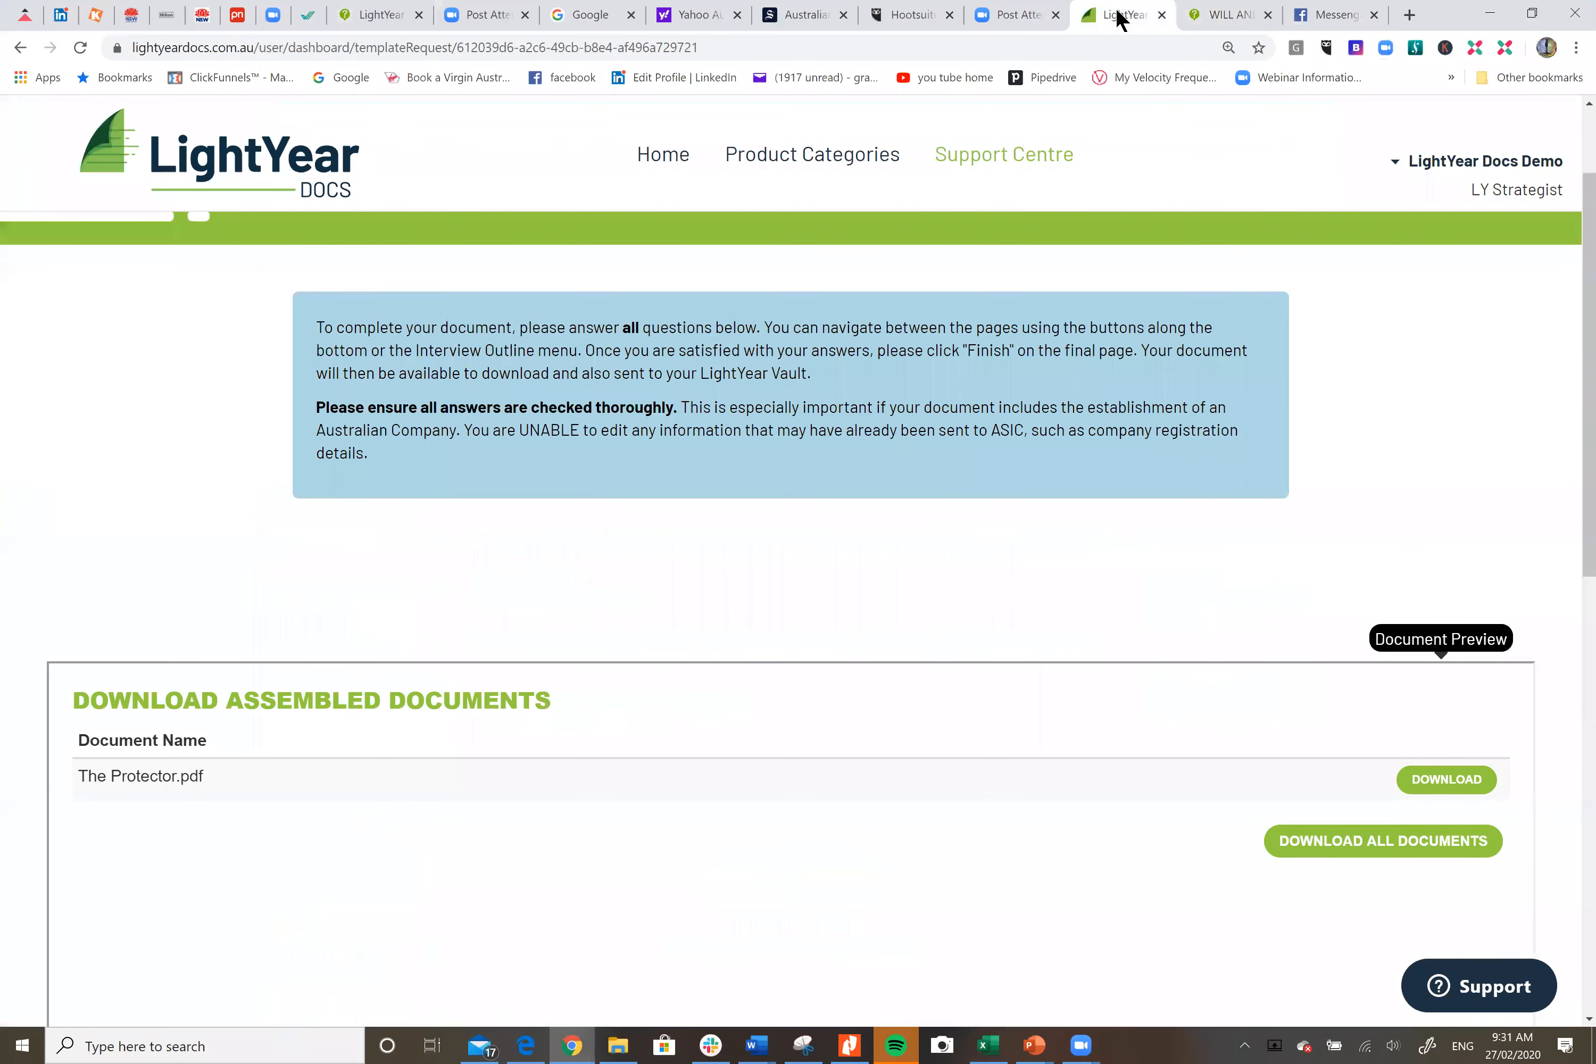
left_click(846, 163)
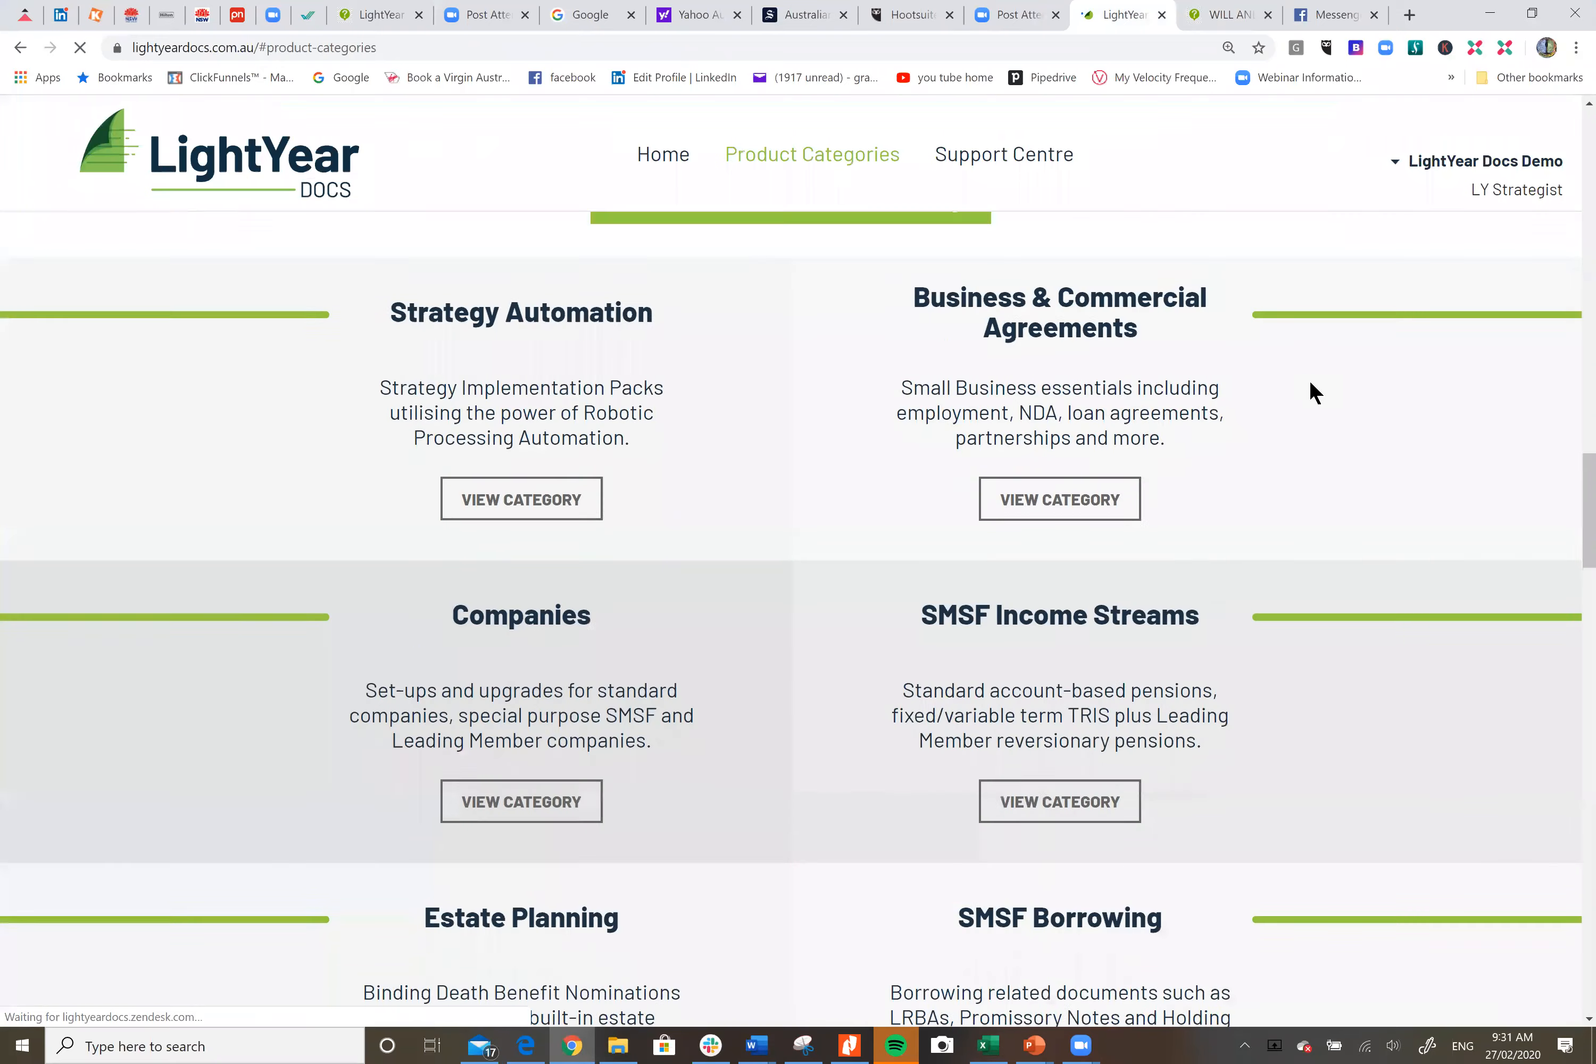
scroll(1312, 393, "down", 2)
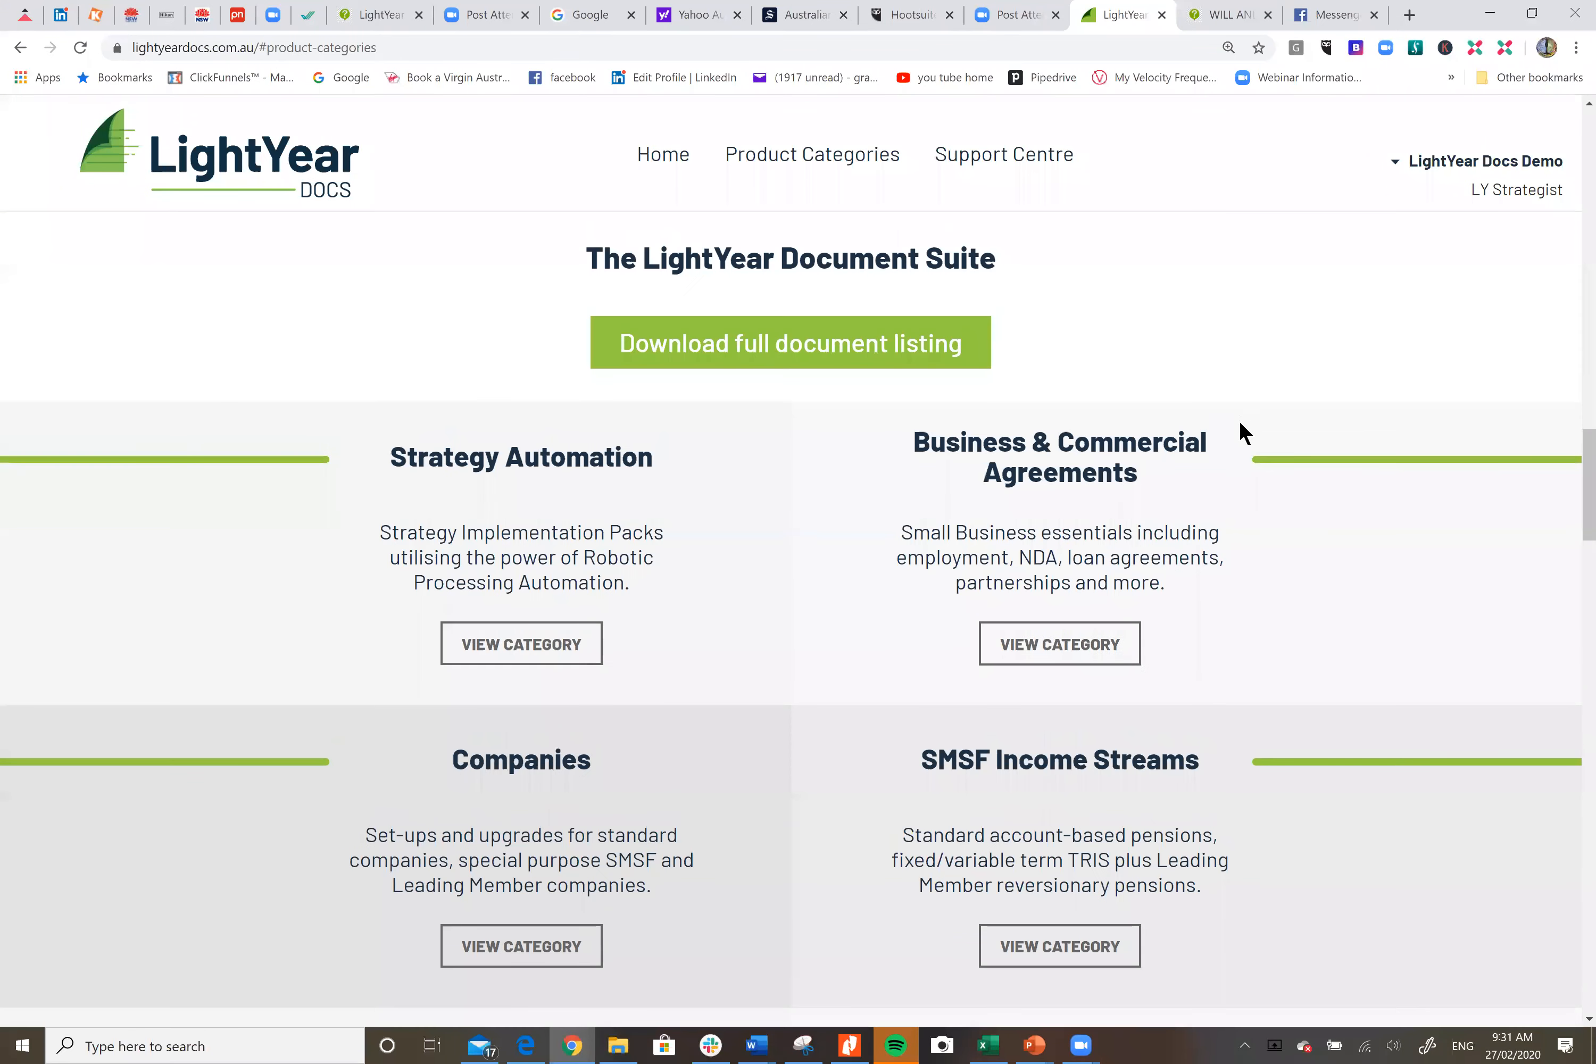
scroll(1240, 431, "down", 6)
left_click(521, 707)
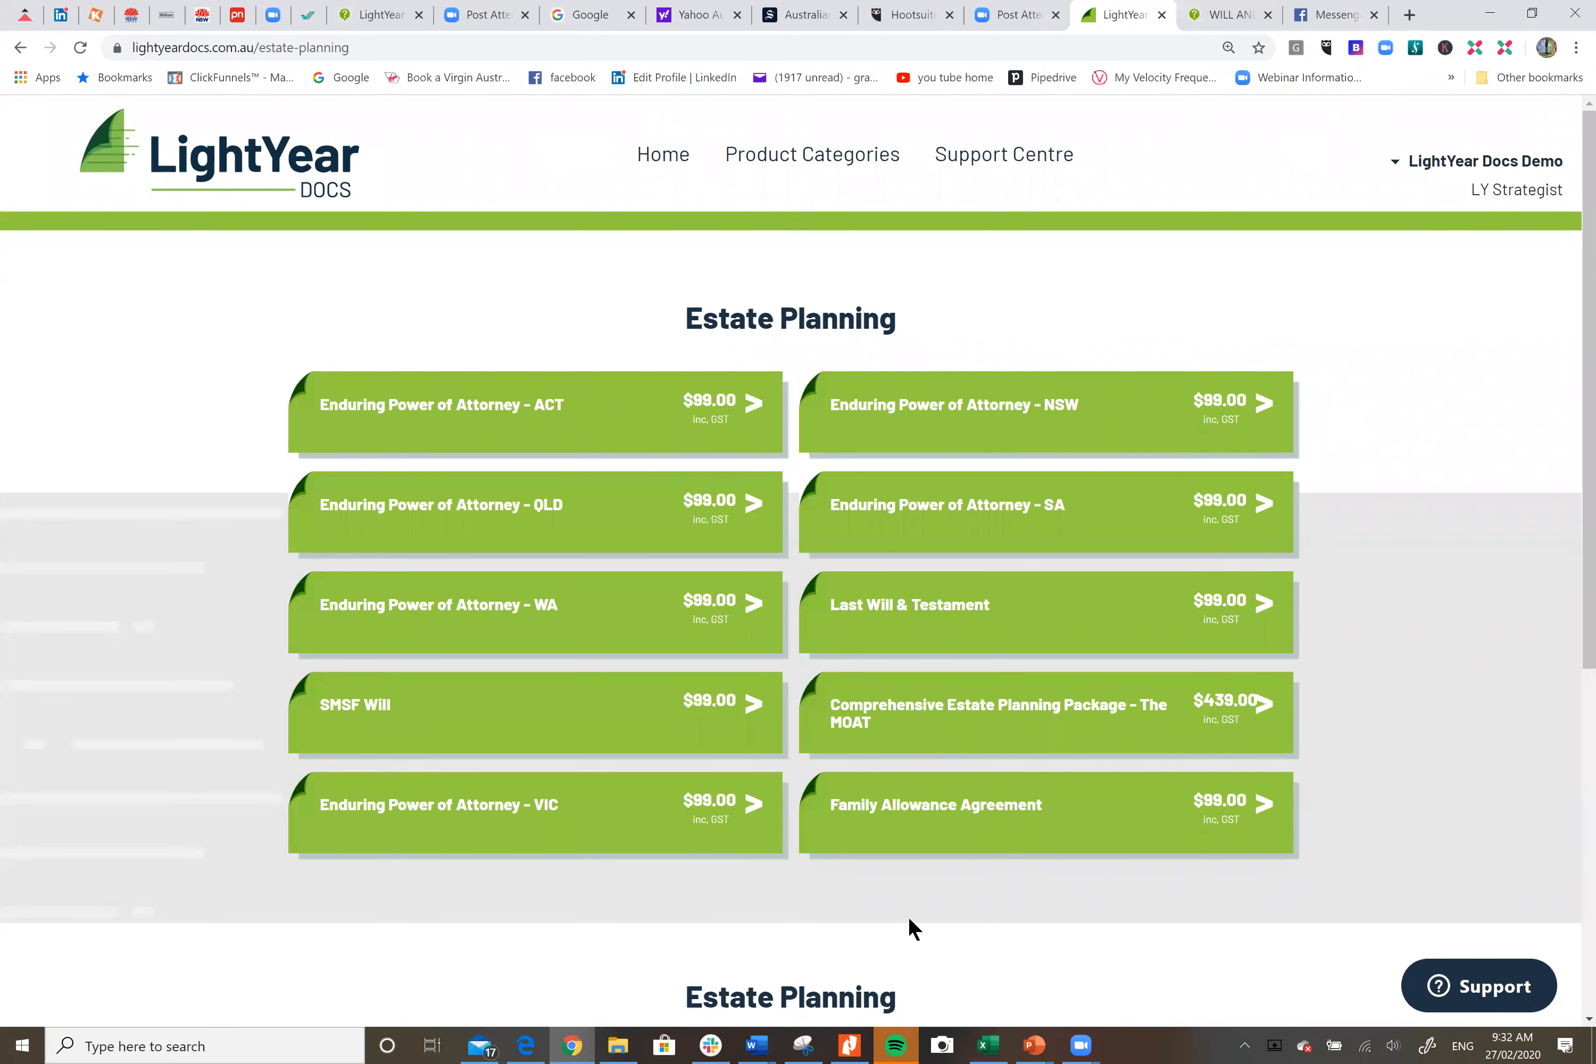
left_click(529, 1045)
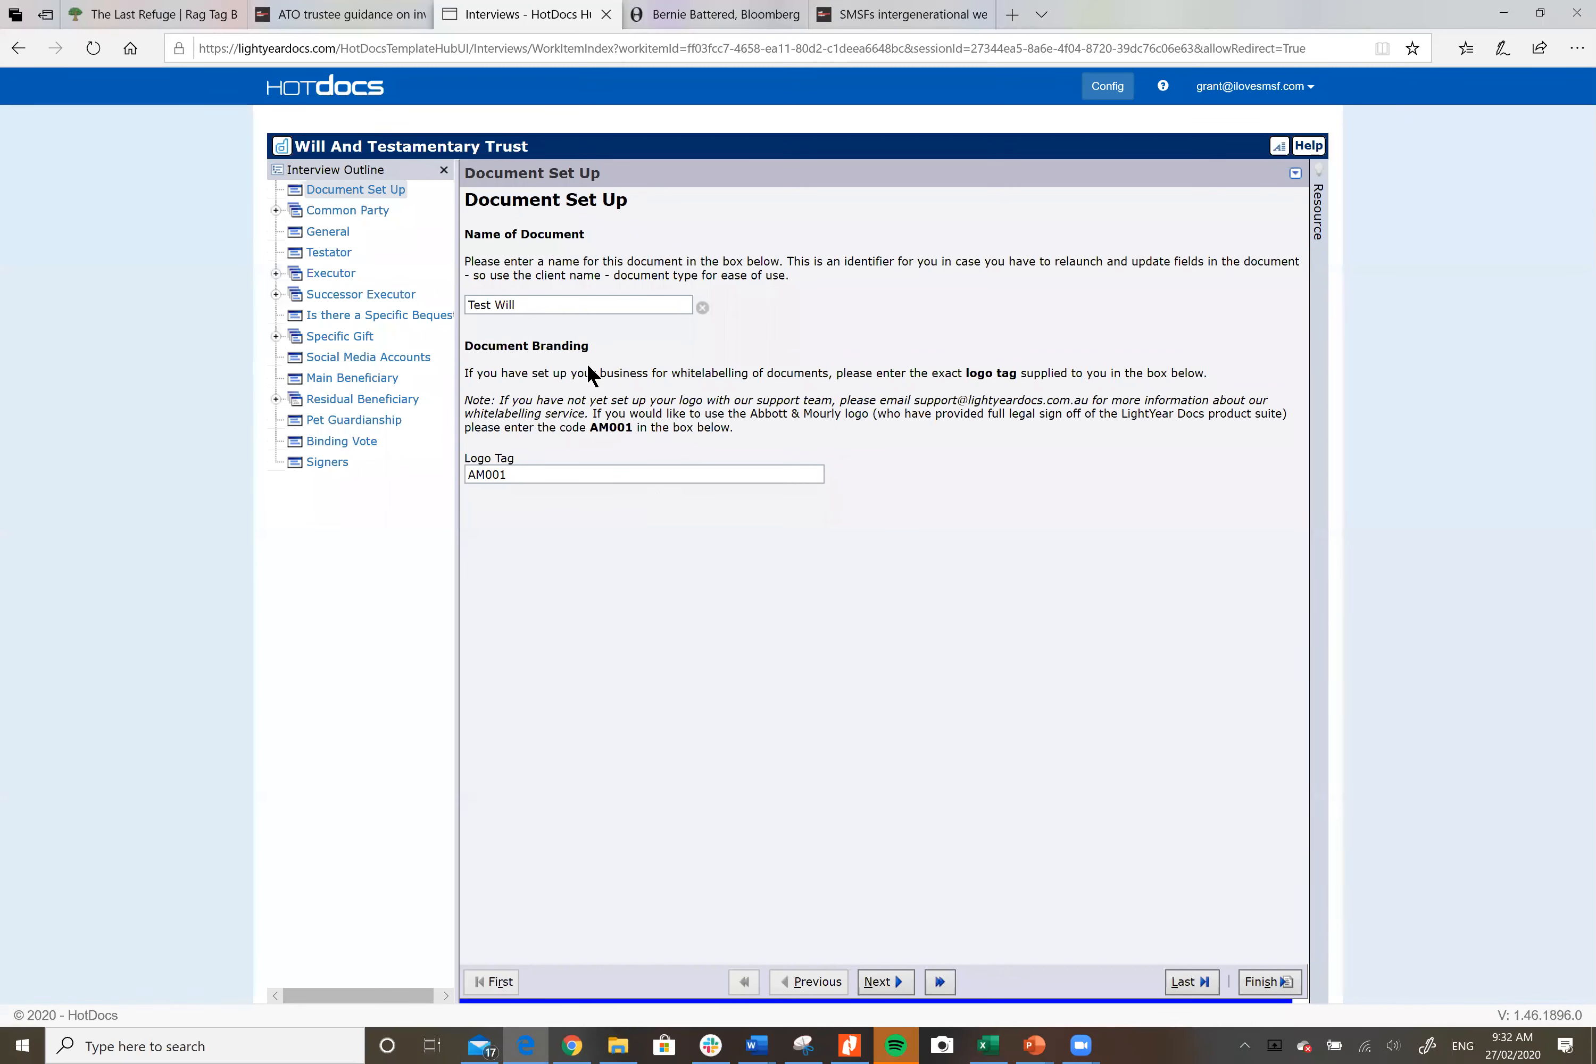
Step: Expand Common Party in the Interview Outline to show the first party's name and address
left_click(500, 479)
left_click(368, 213)
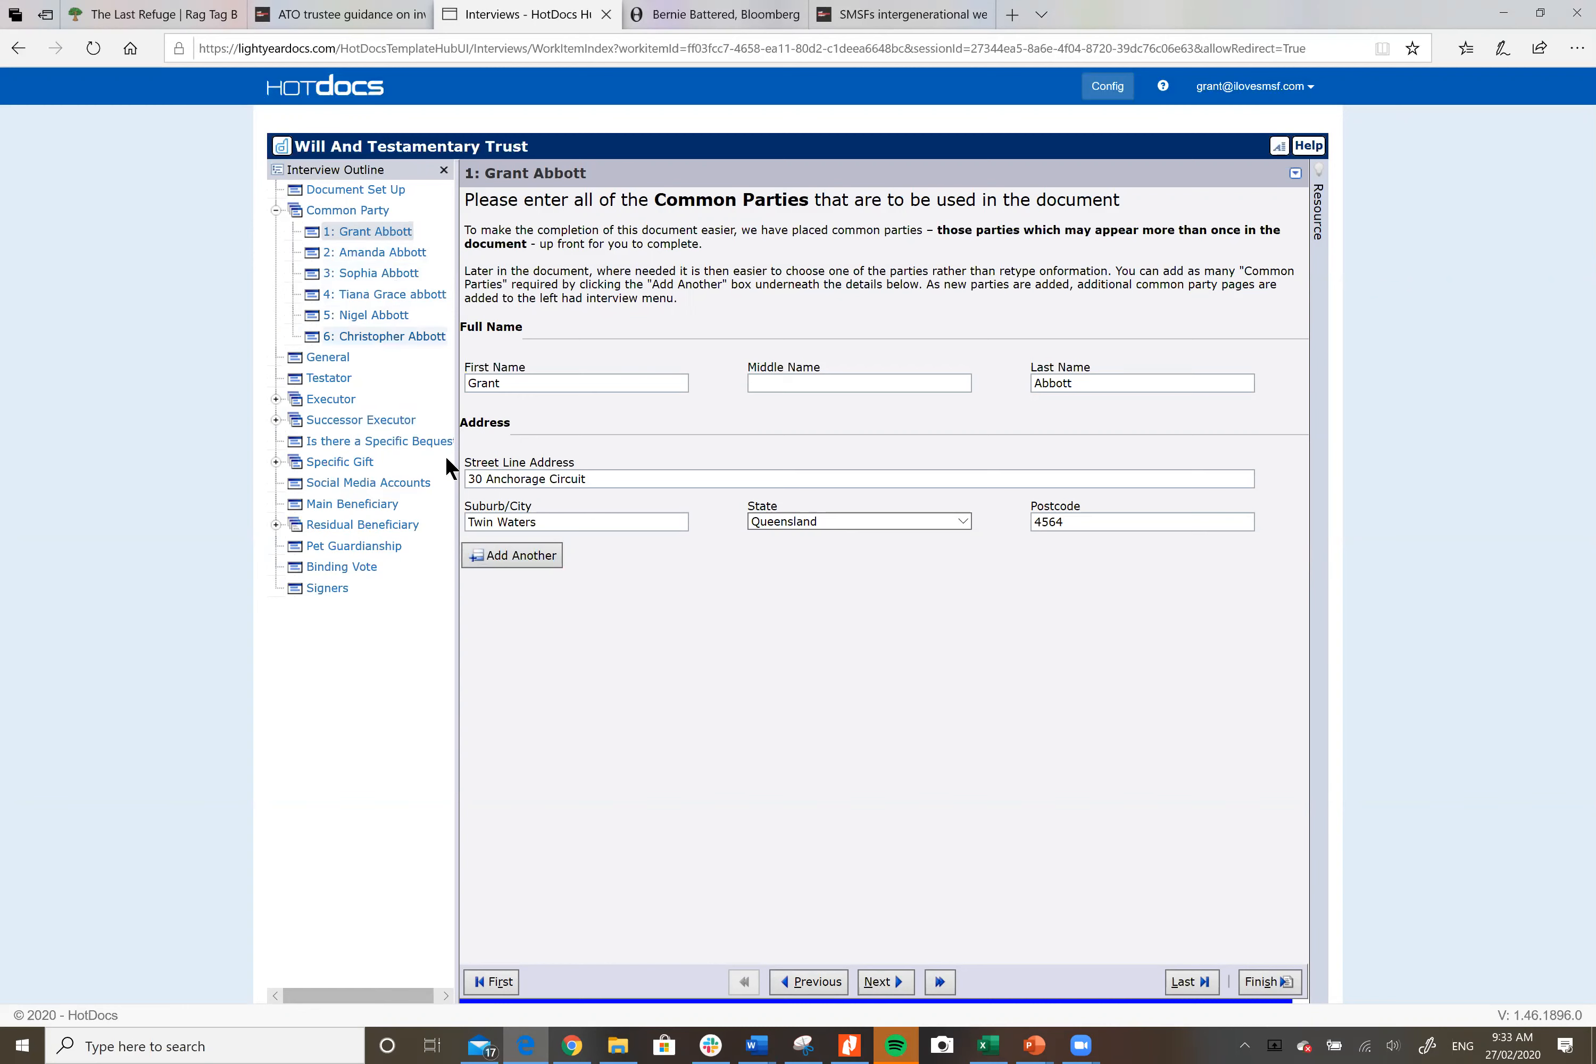
Step: Add a seventh common party and enter the person's first and last name
left_click(525, 564)
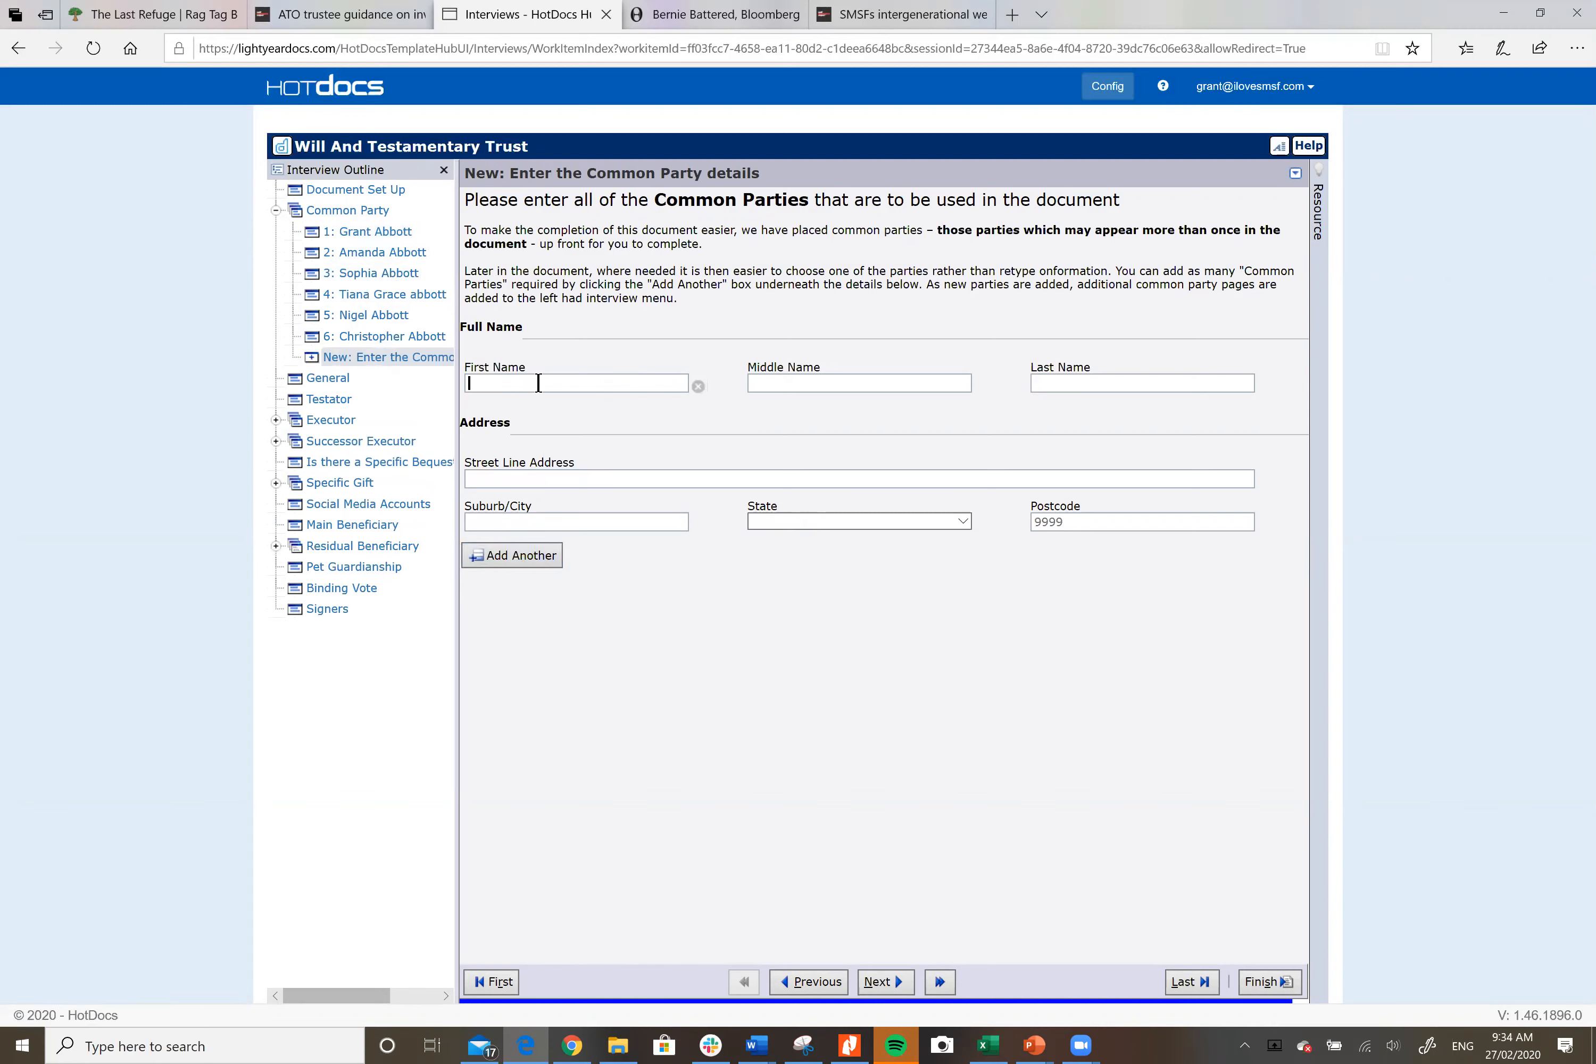
key("Tab")
key("Tab")
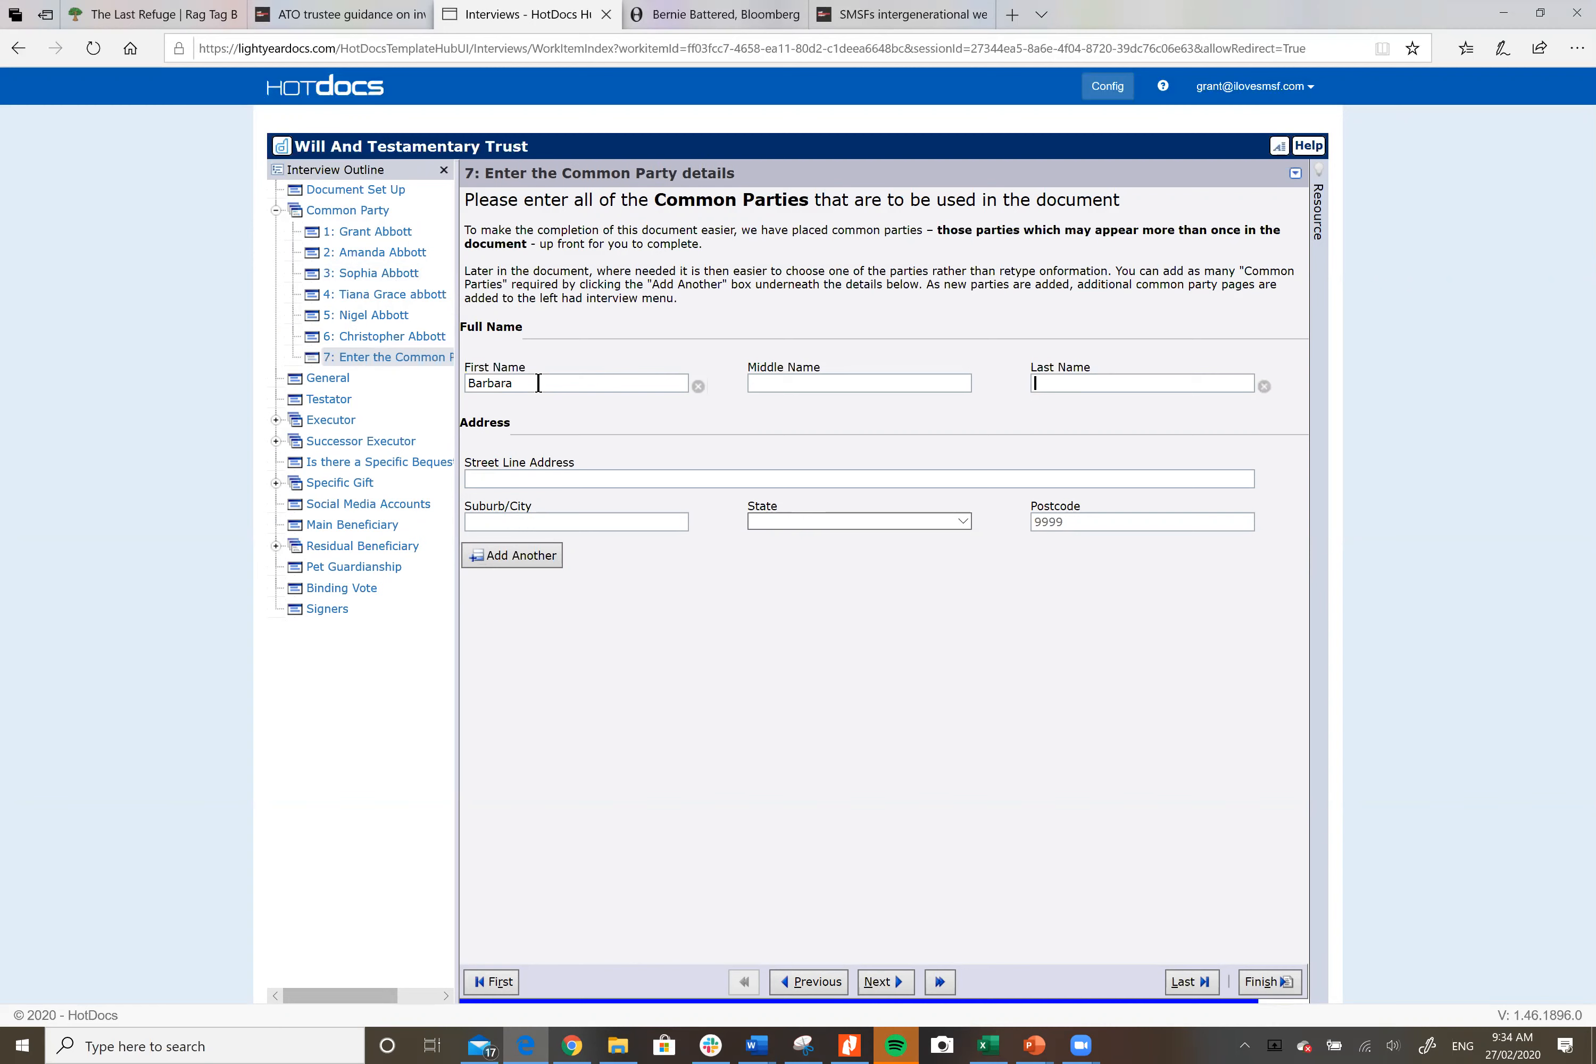
Step: Enter the party's street address and suburb, choose South Australia as state, and add the postcode
key("Tab")
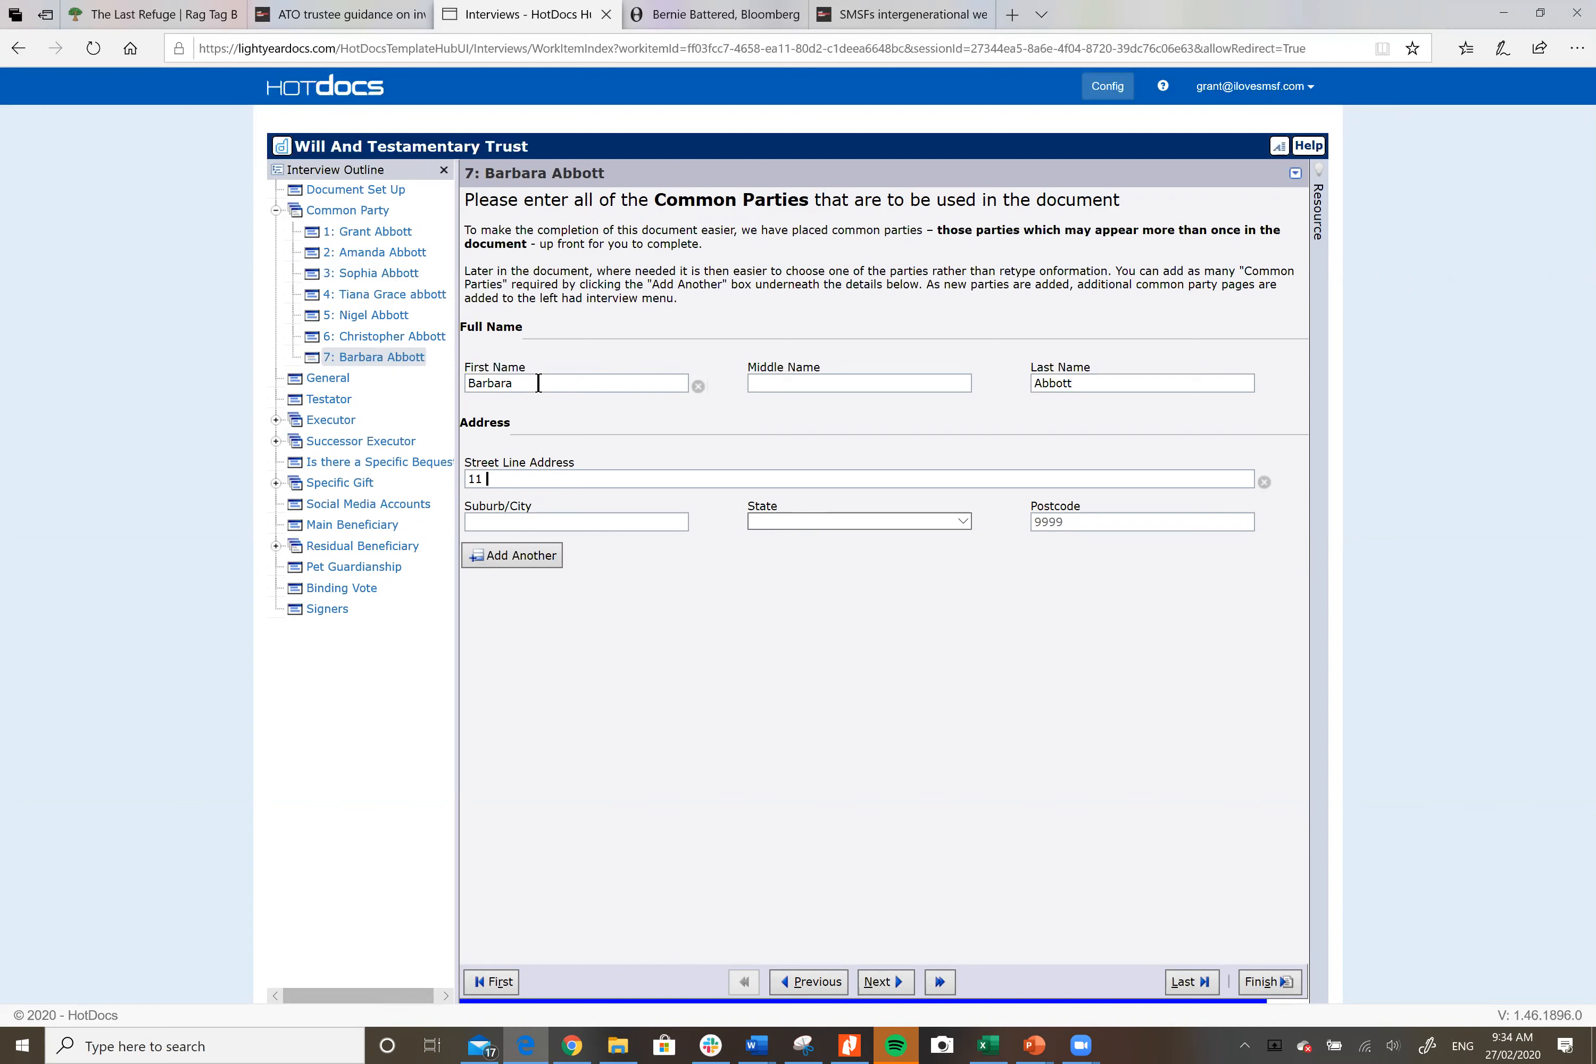
key("Tab")
key("Tab")
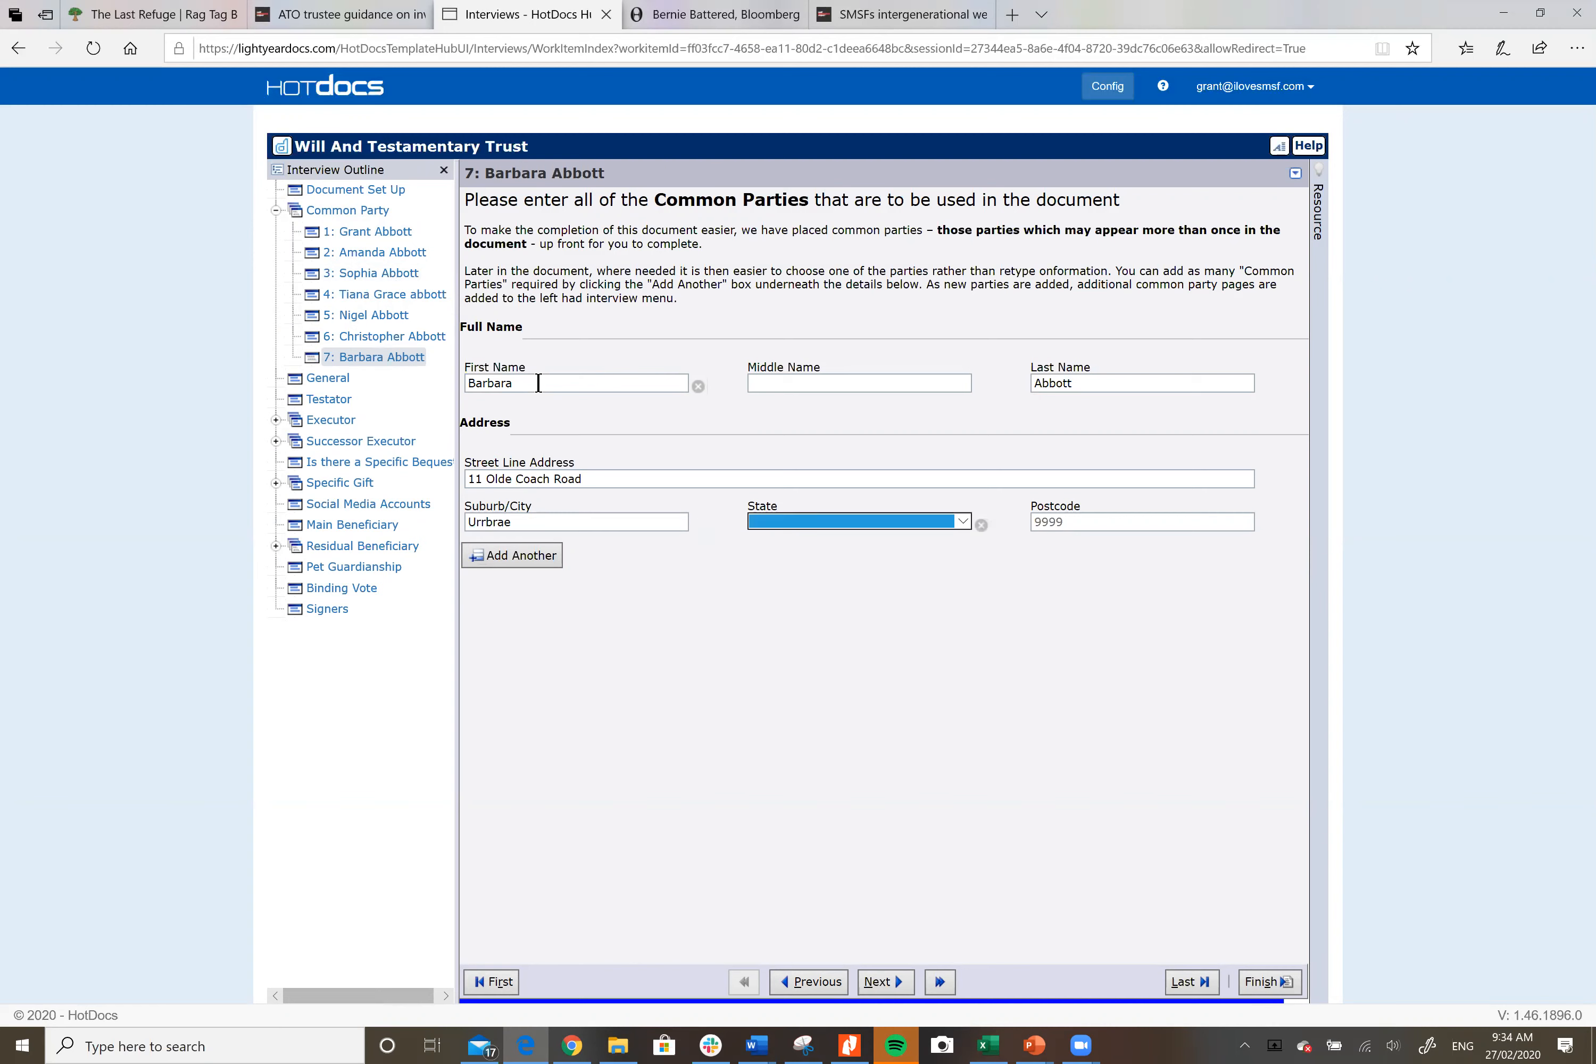
key("Tab")
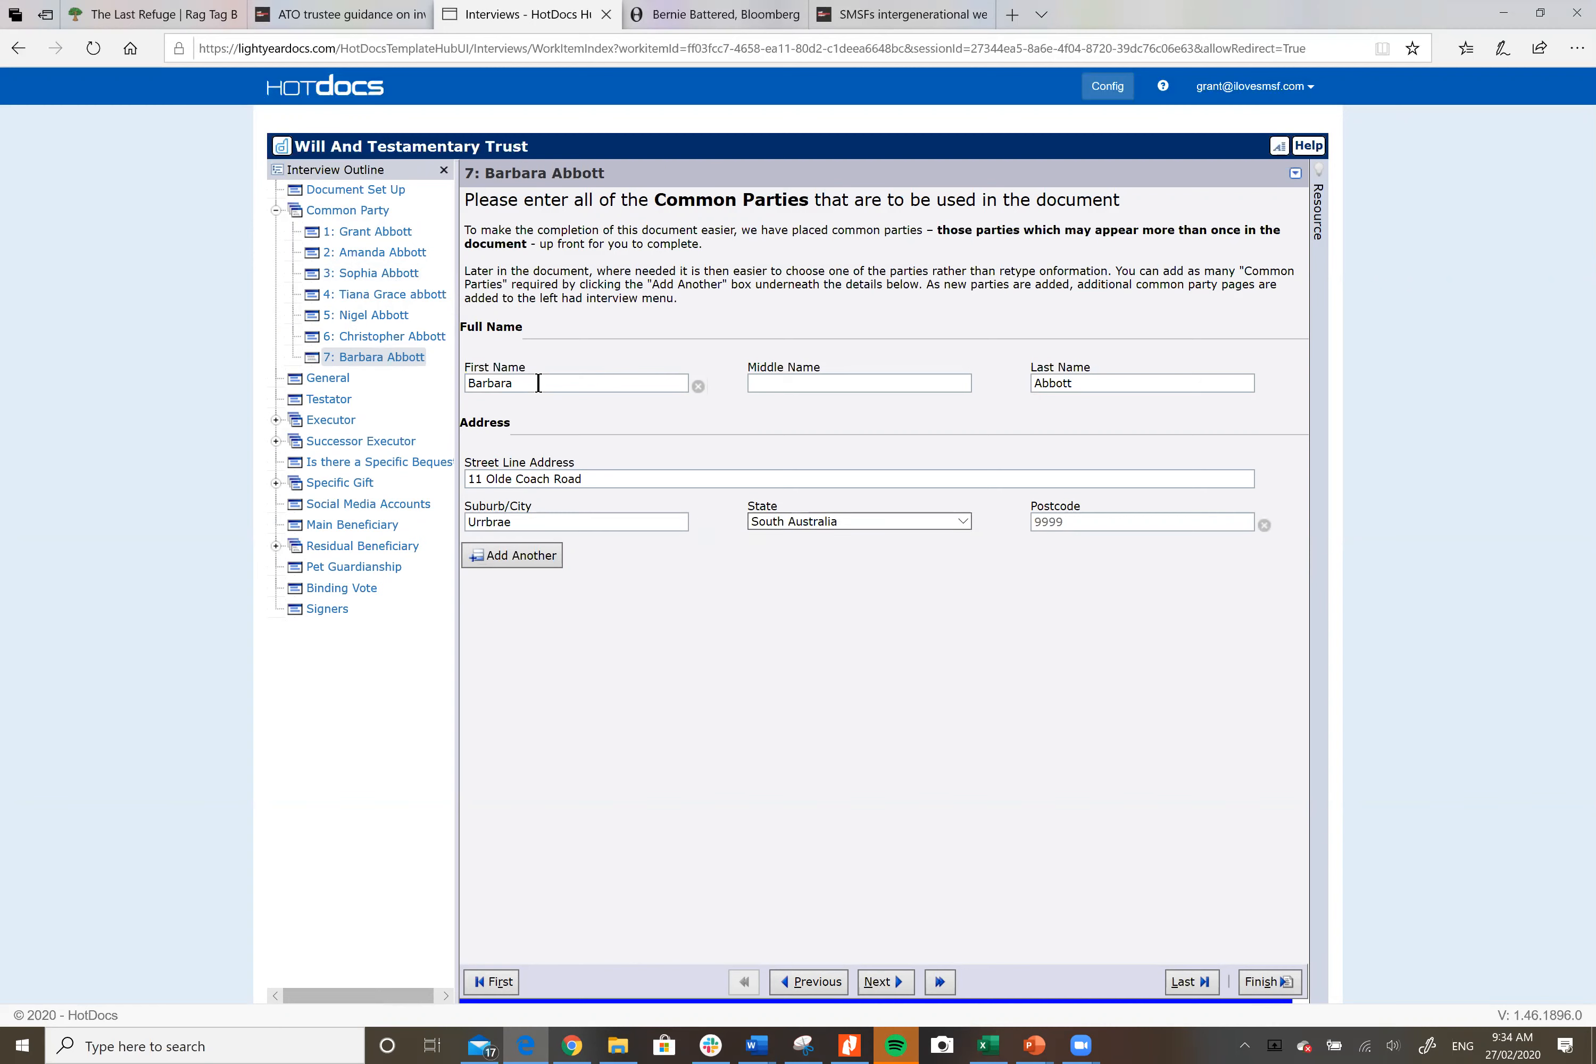
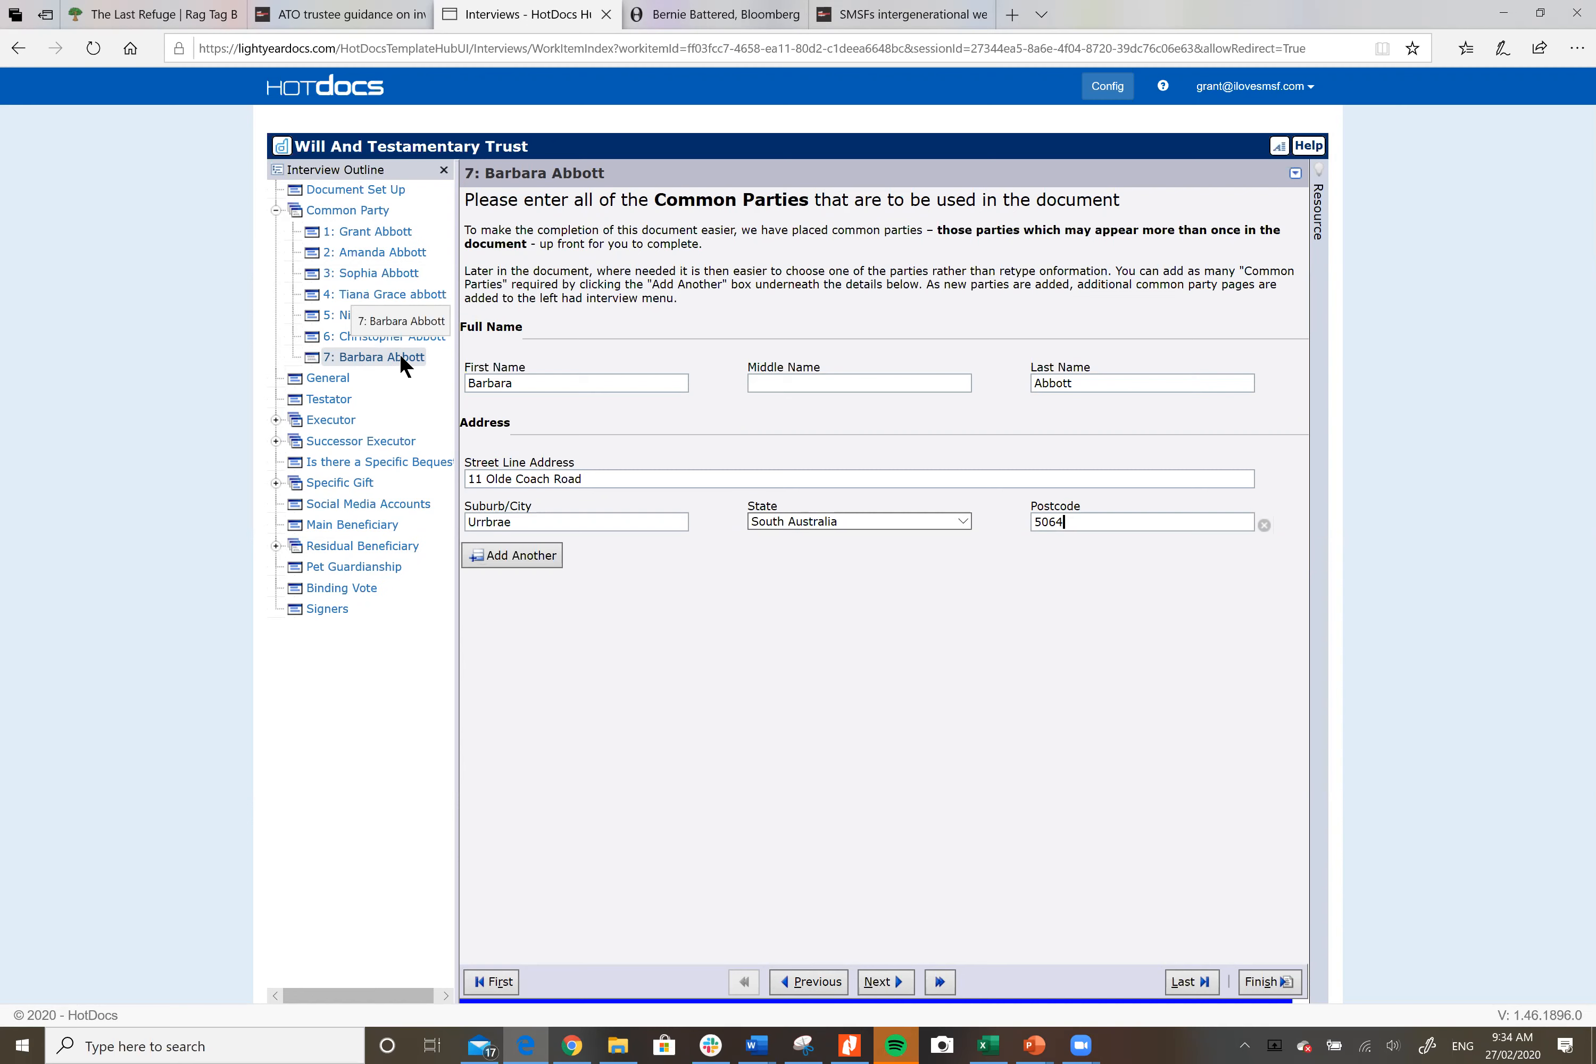
left_click(769, 1043)
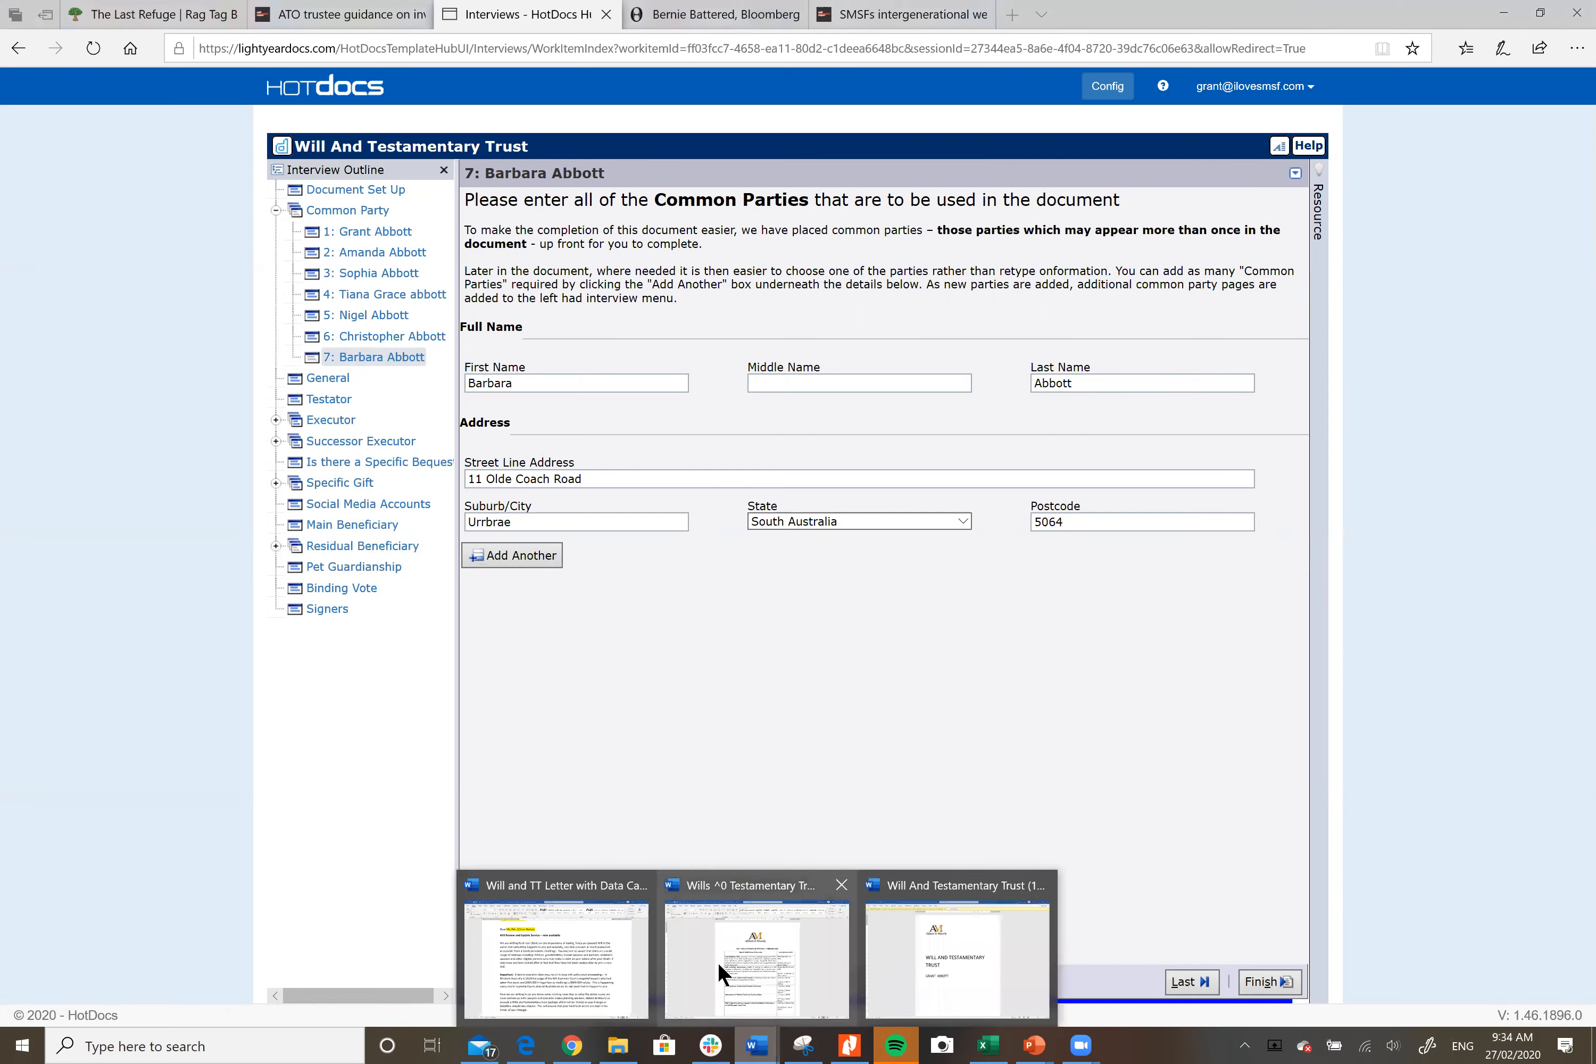
left_click(574, 960)
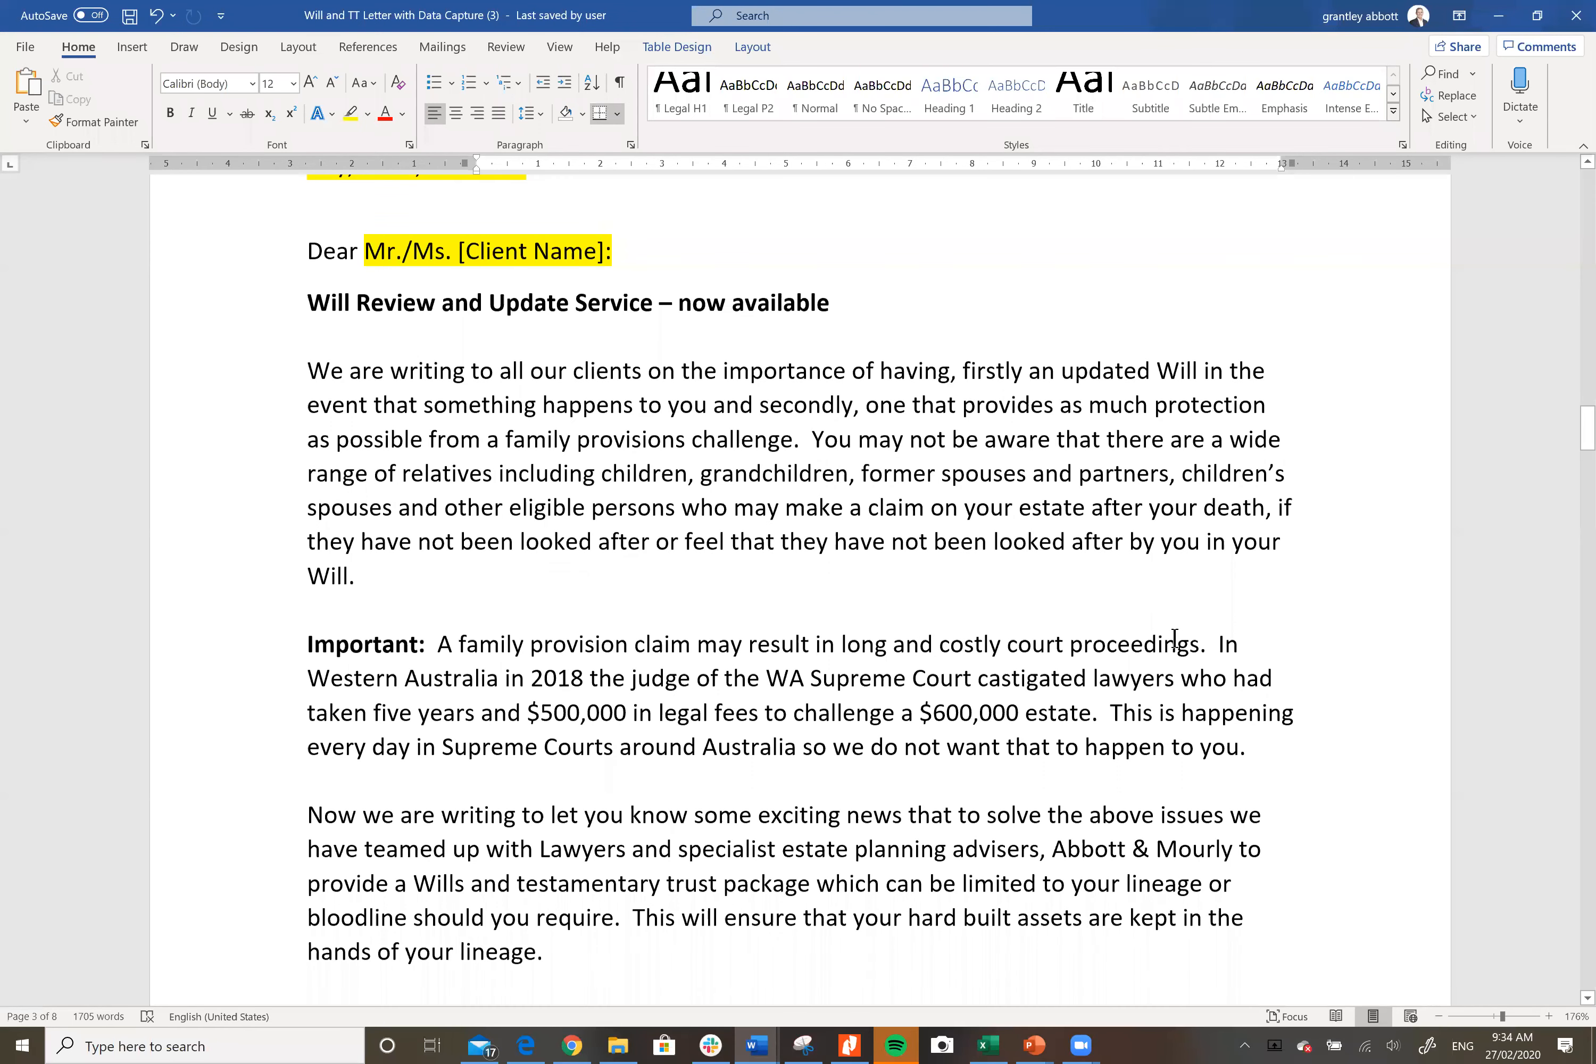
scroll(1175, 640, "down", 20)
scroll(1180, 638, "down", 20)
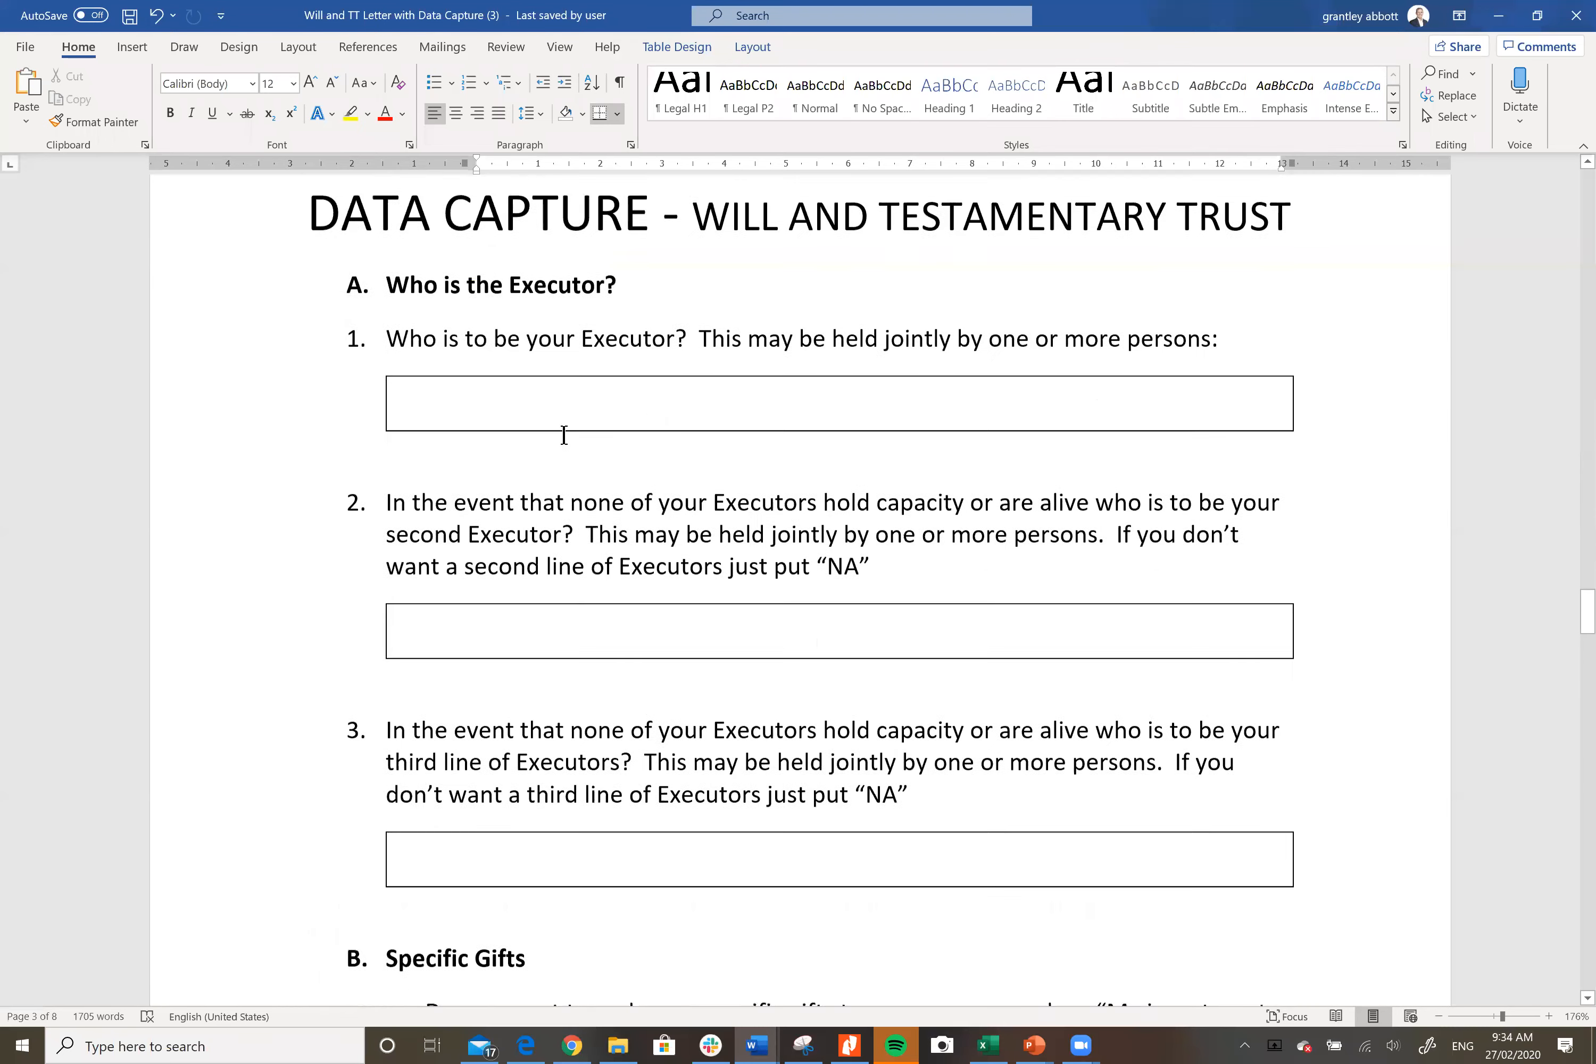
scroll(1160, 700, "down", 20)
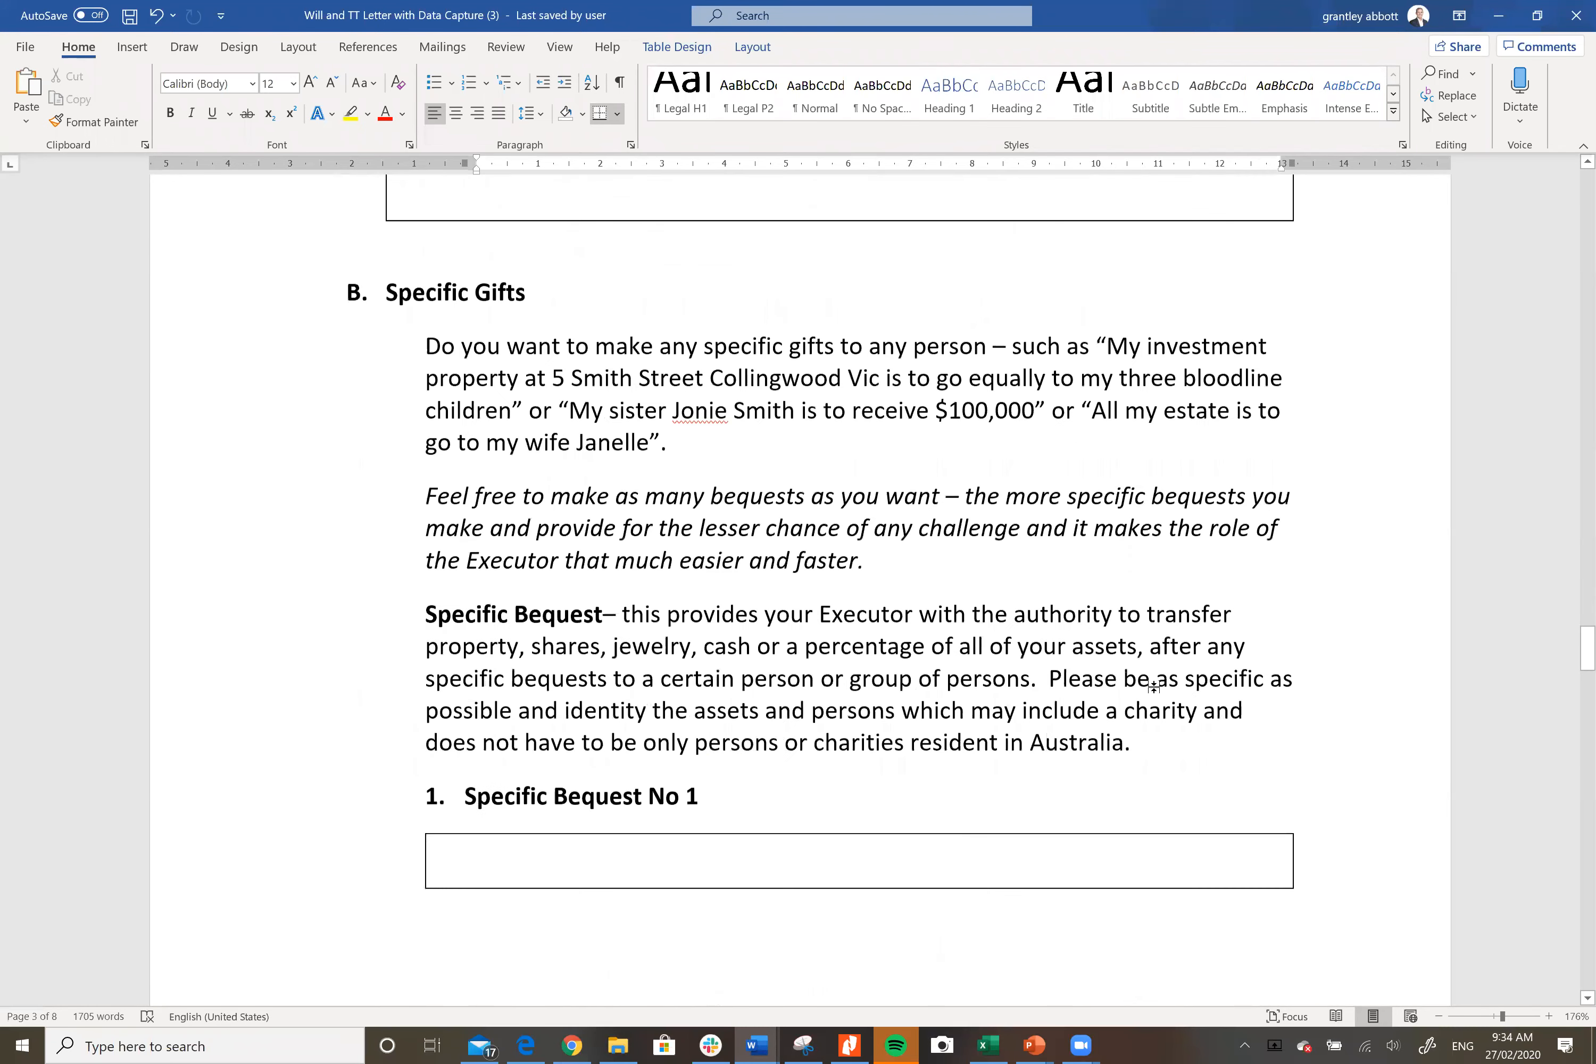
scroll(1153, 686, "down", 18)
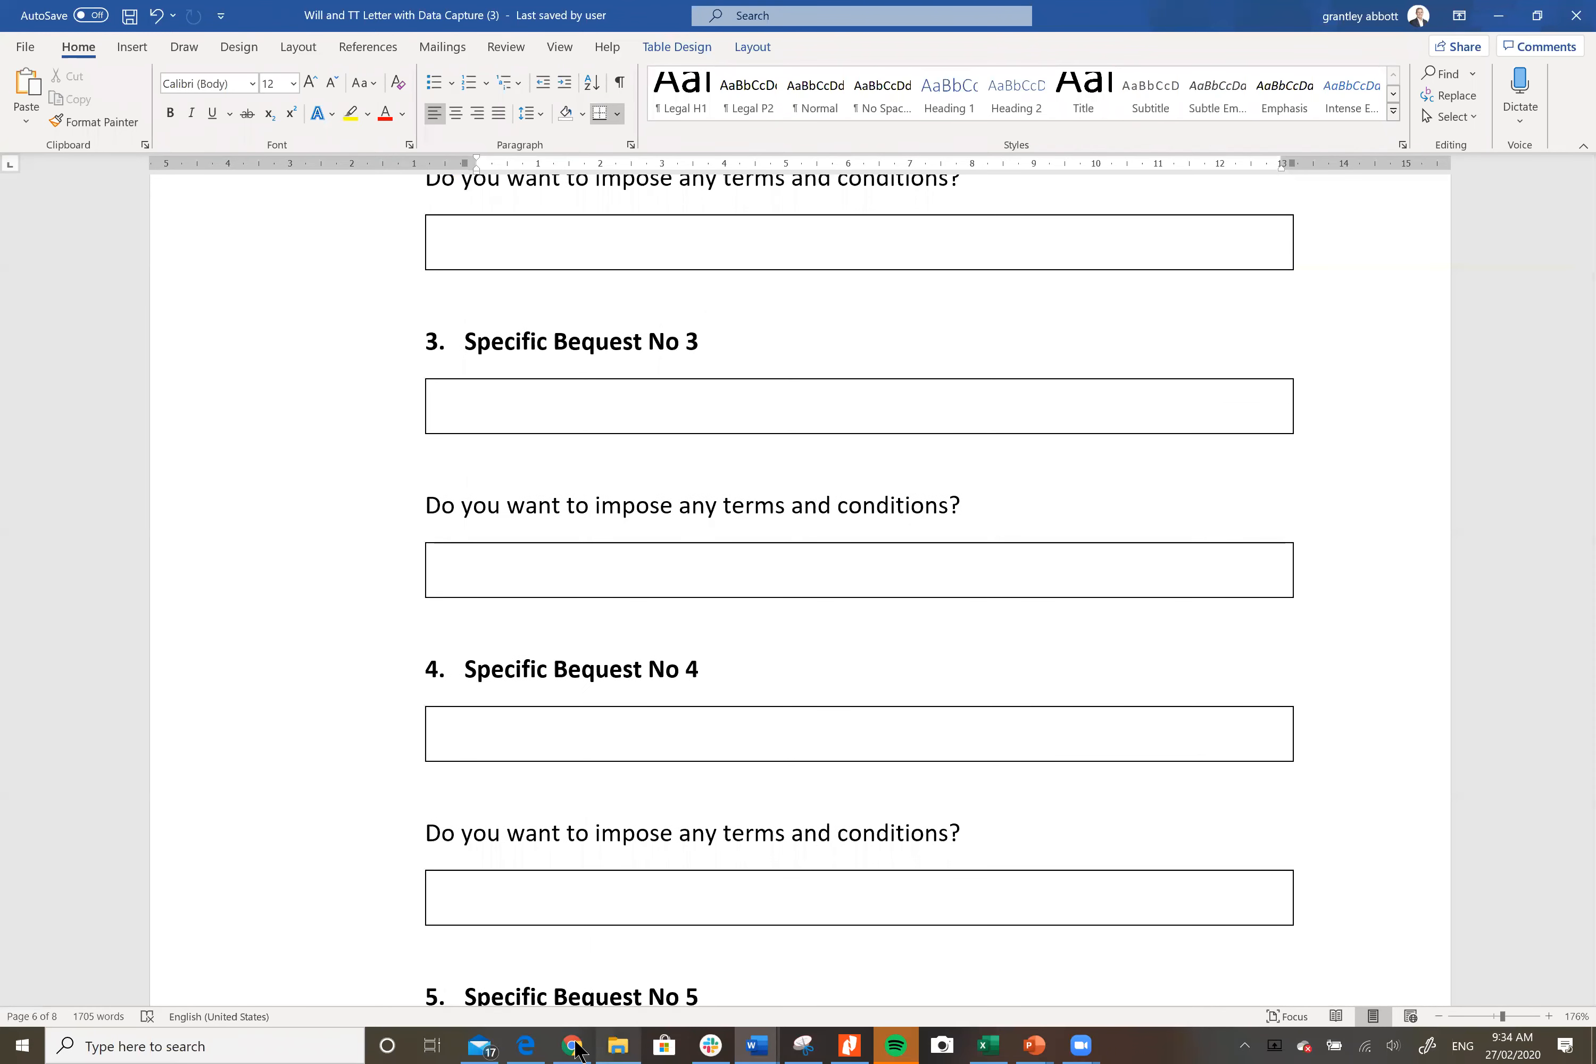
left_click(529, 1043)
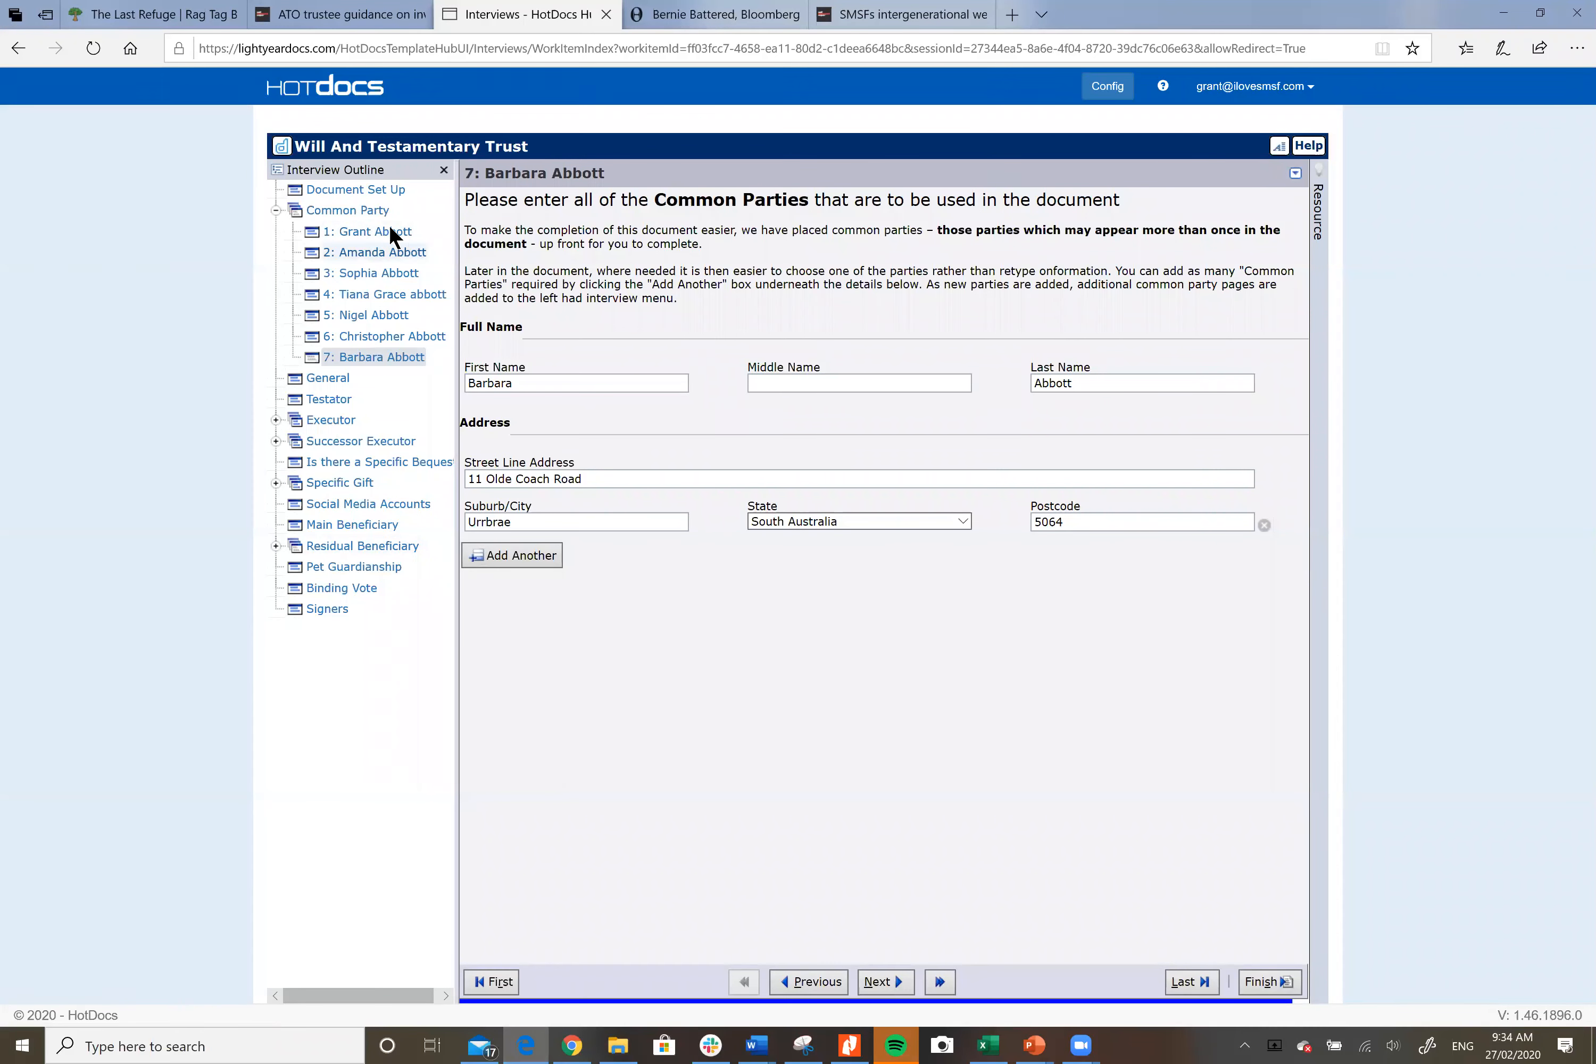
Step: Show the interview's General page with the will date and life interest questions
left_click(335, 375)
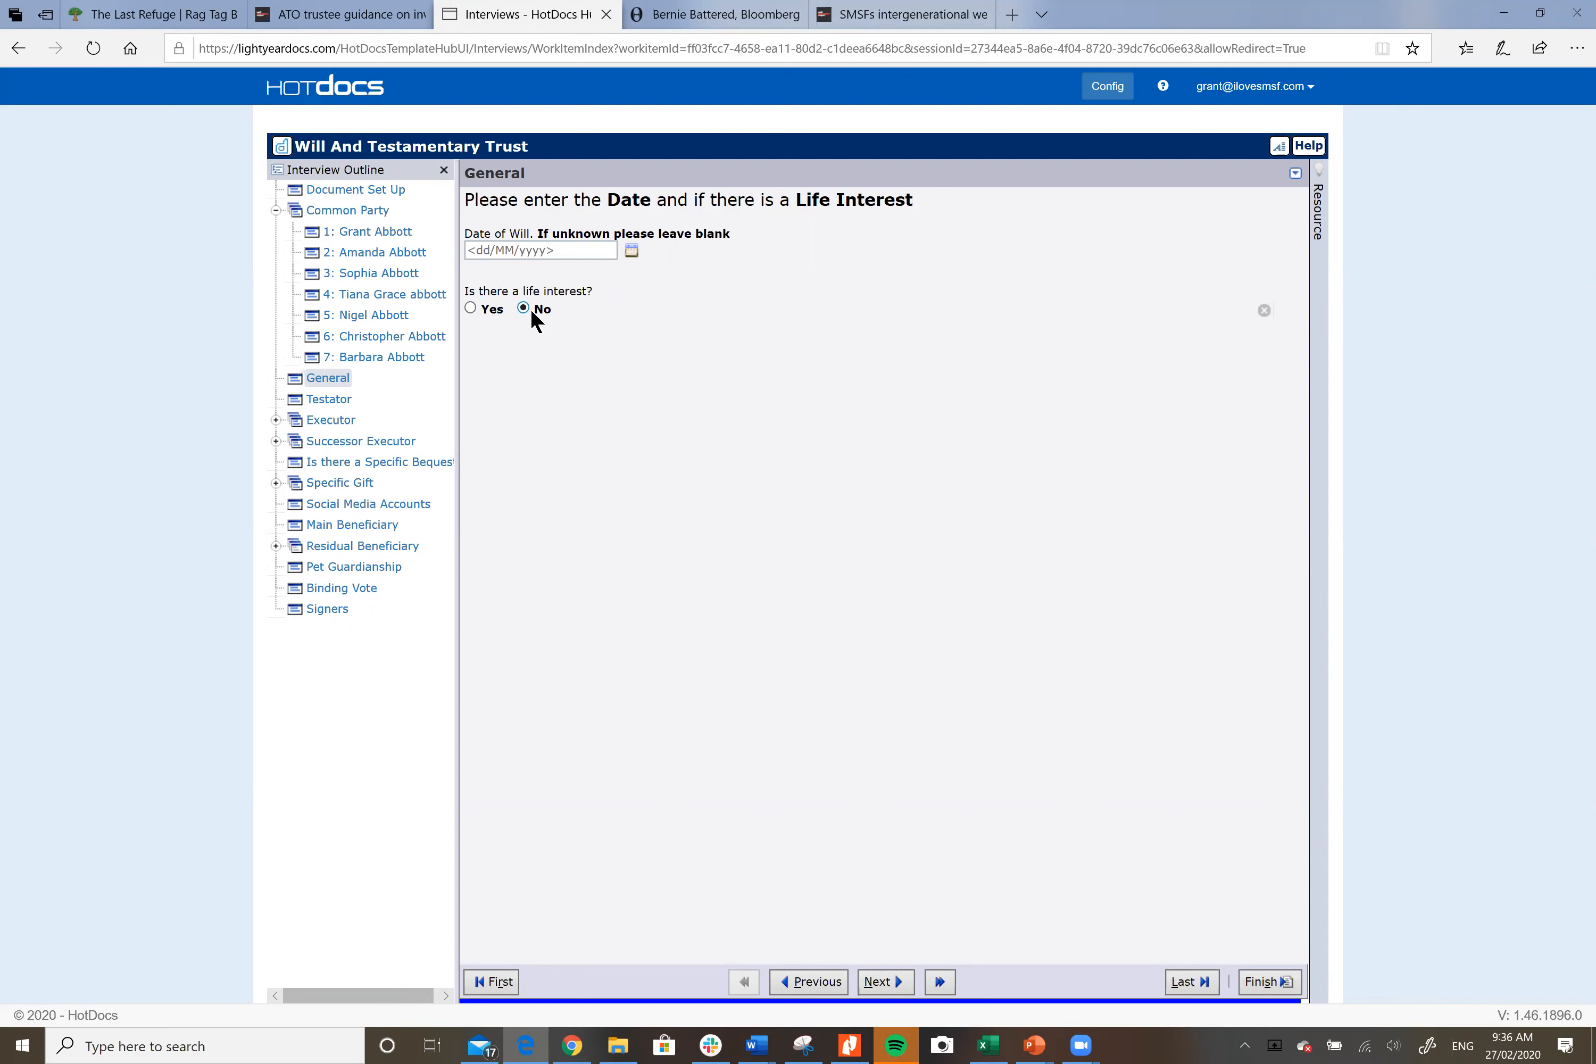
Step: Answer Yes to life interest and give the Life Tenant Property the first saved address and 'Five Years'
left_click(471, 308)
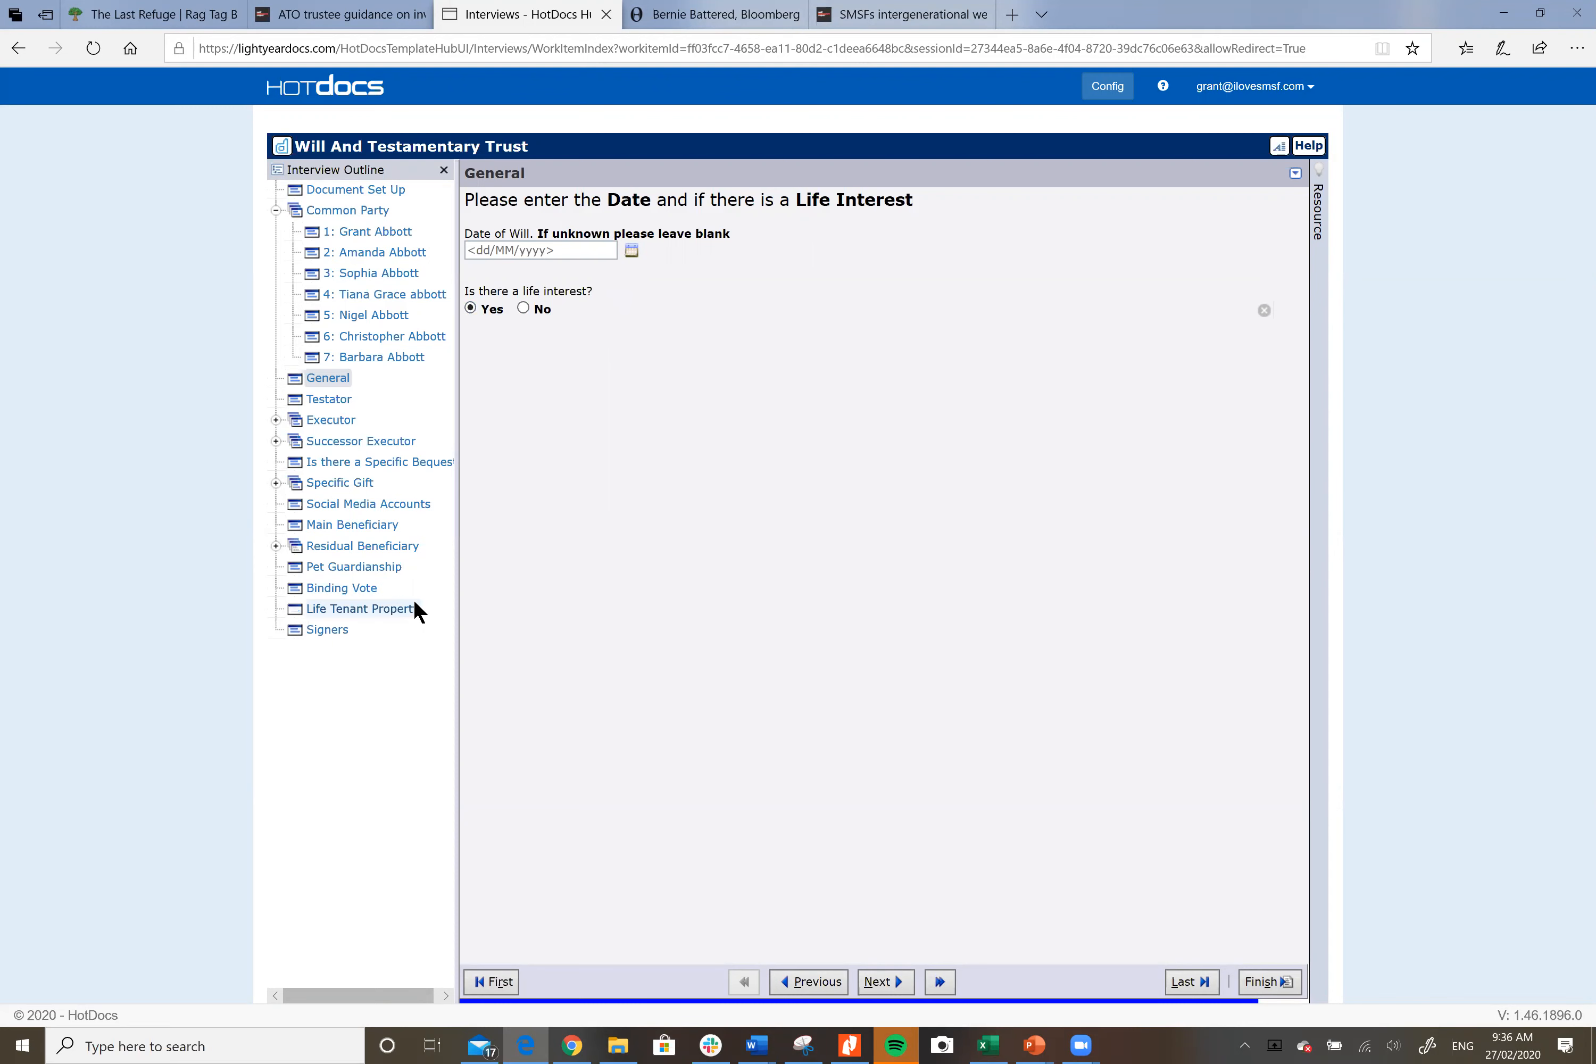
left_click(366, 608)
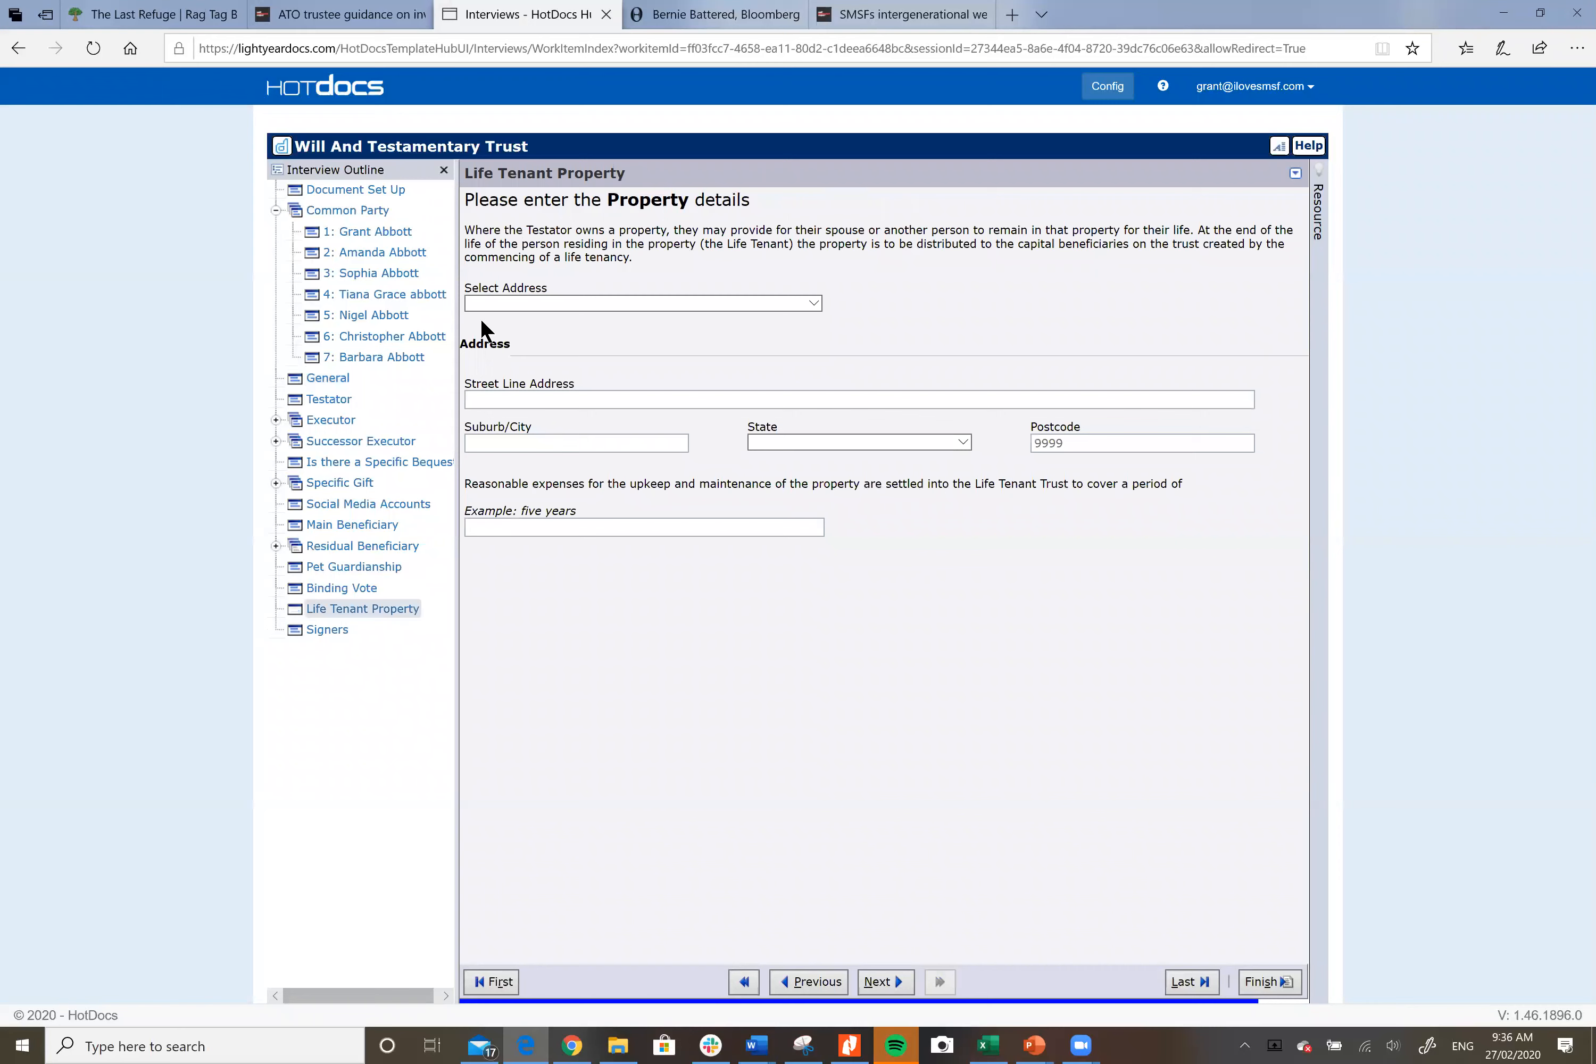
left_click(813, 305)
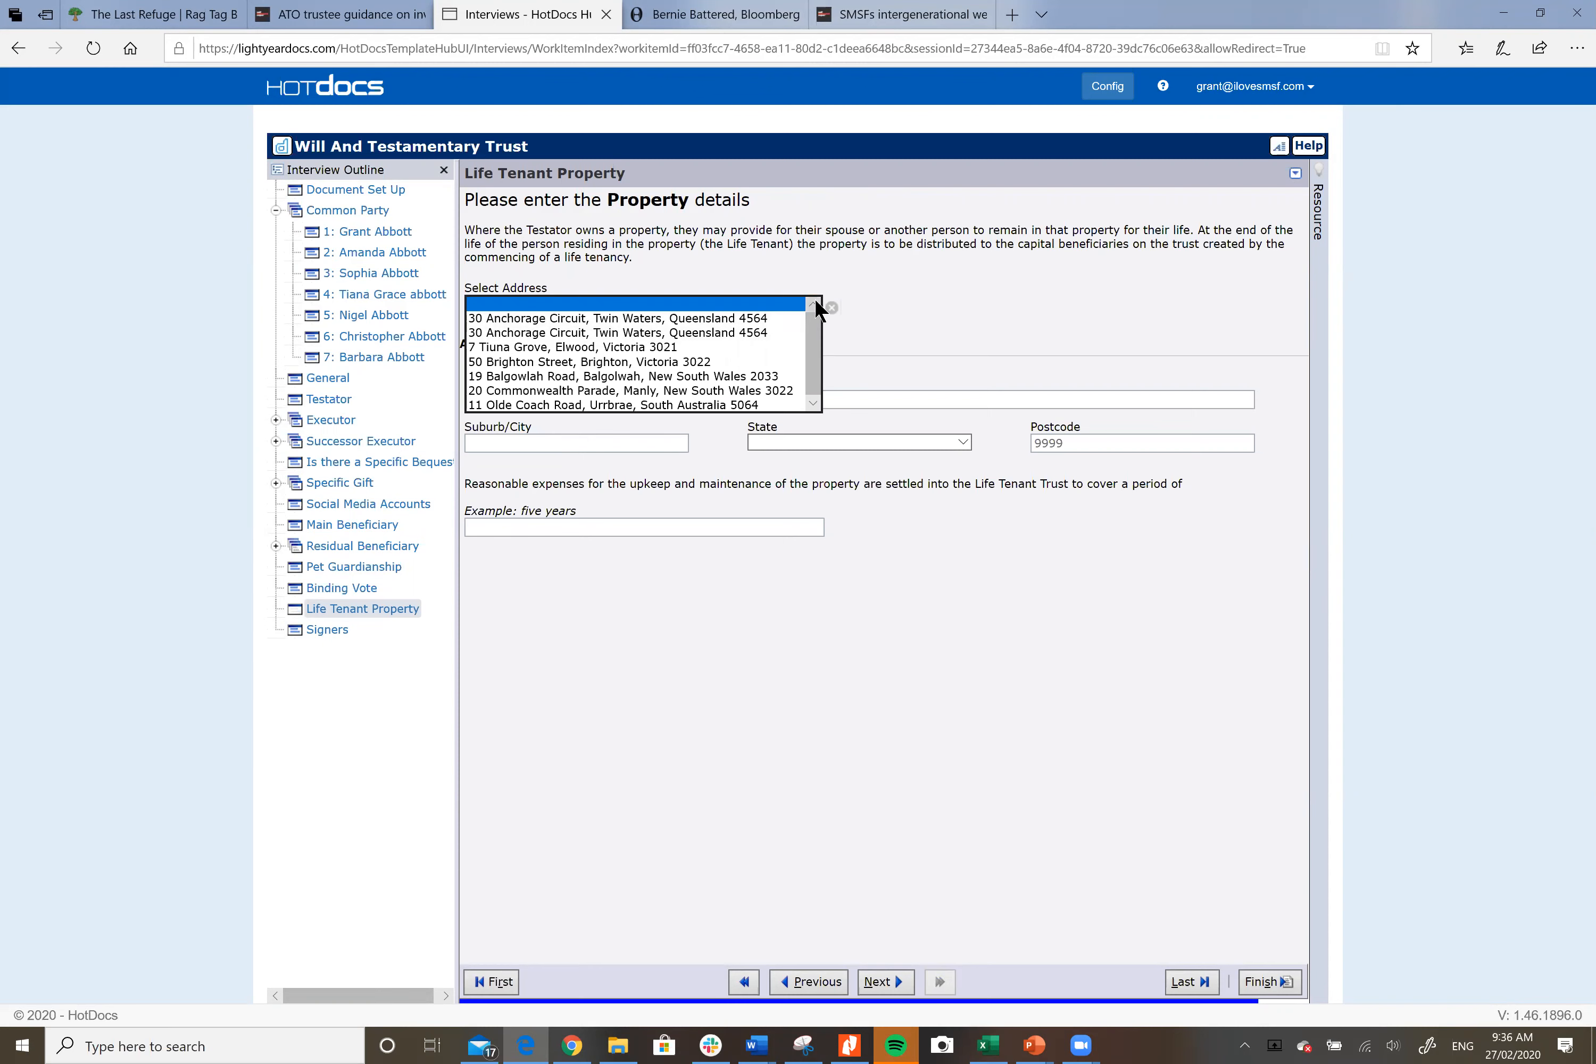
left_click(670, 315)
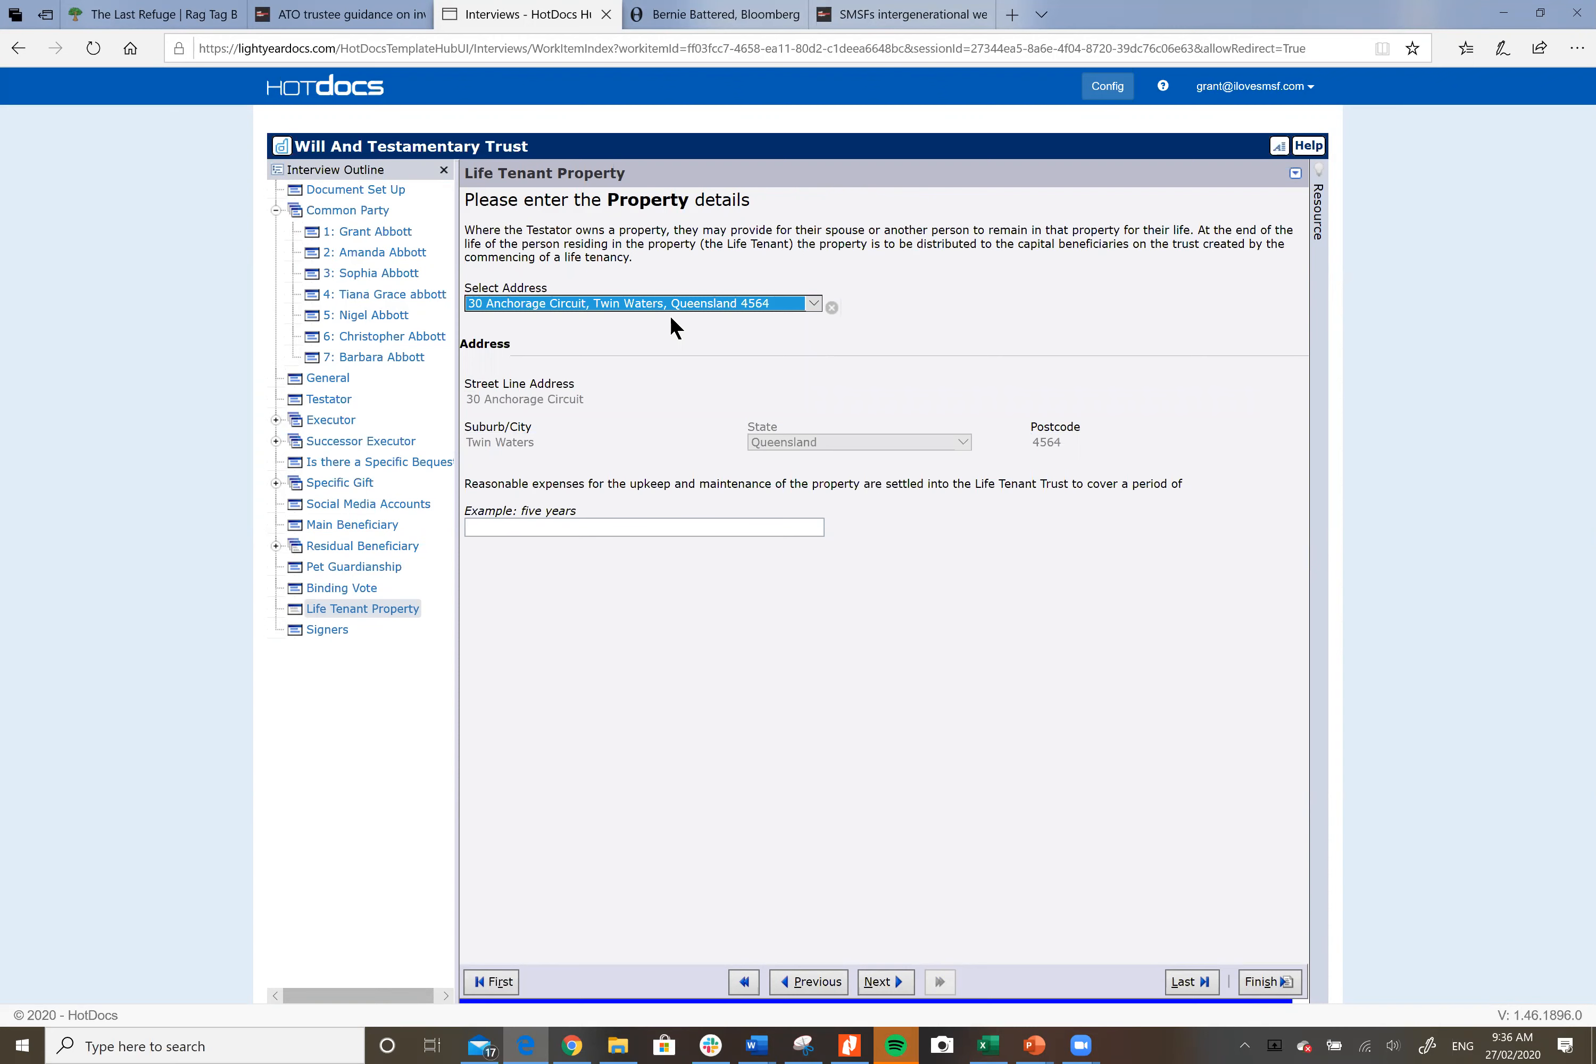
left_click(641, 528)
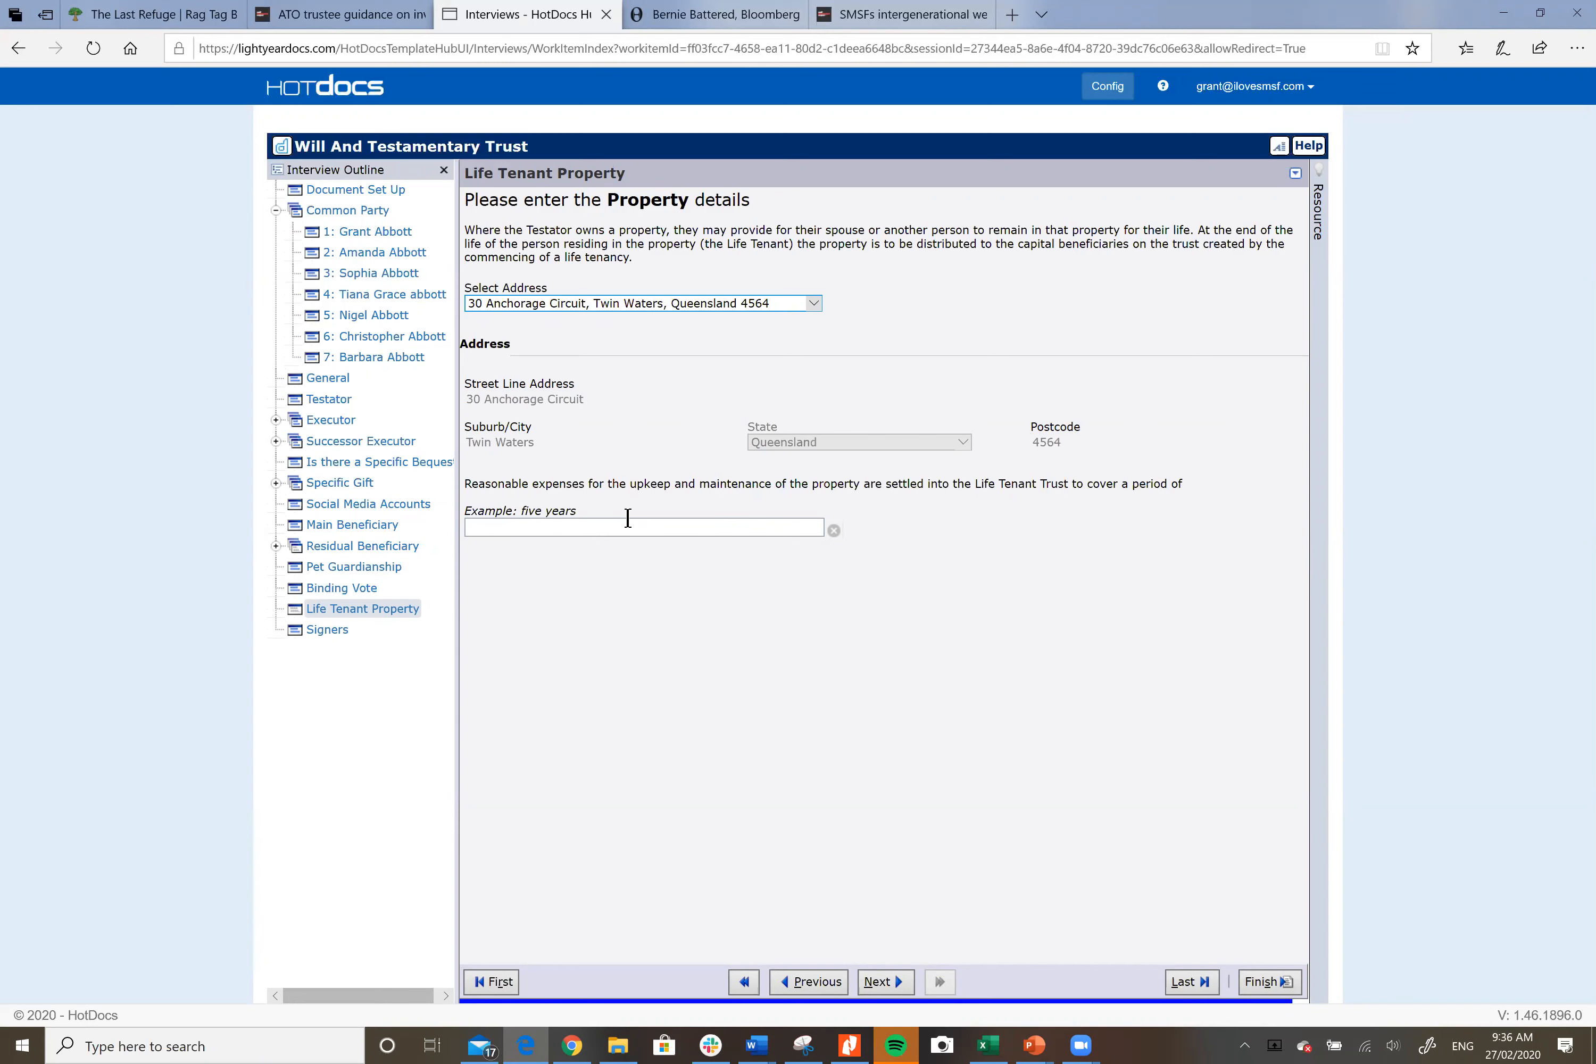
type("Five Years")
Step: On the General page, toggle life interest to No and back to Yes, then reopen Life Tenant Property
left_click(325, 383)
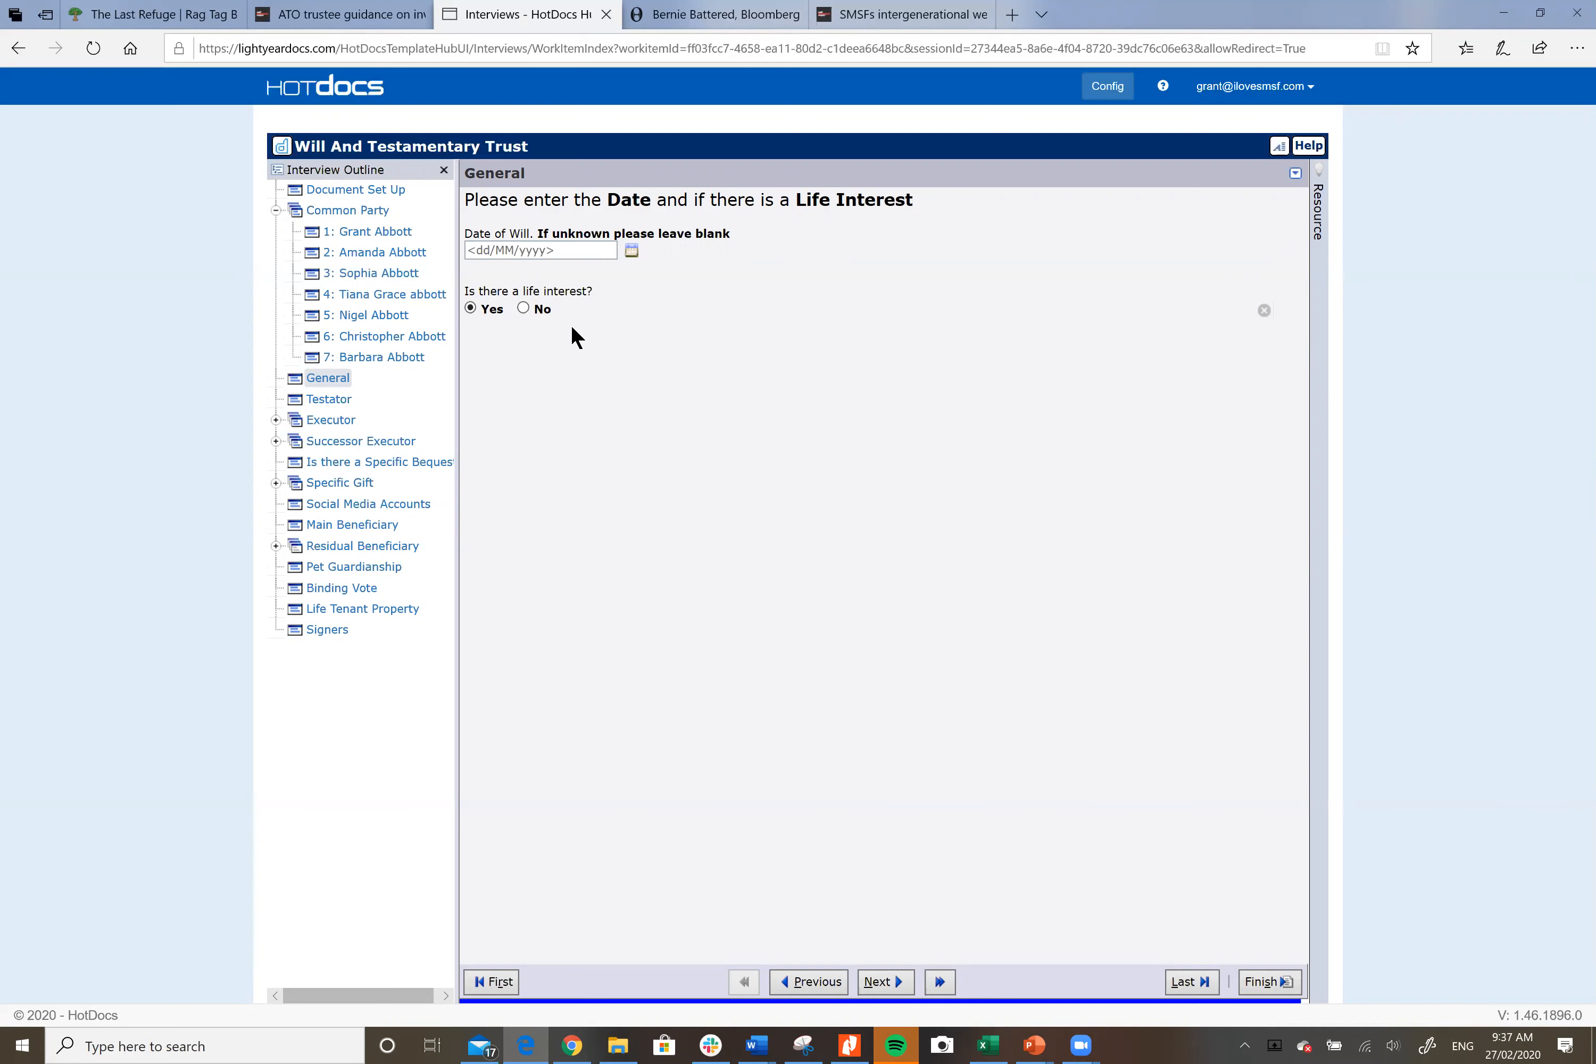
left_click(524, 309)
left_click(470, 308)
left_click(389, 603)
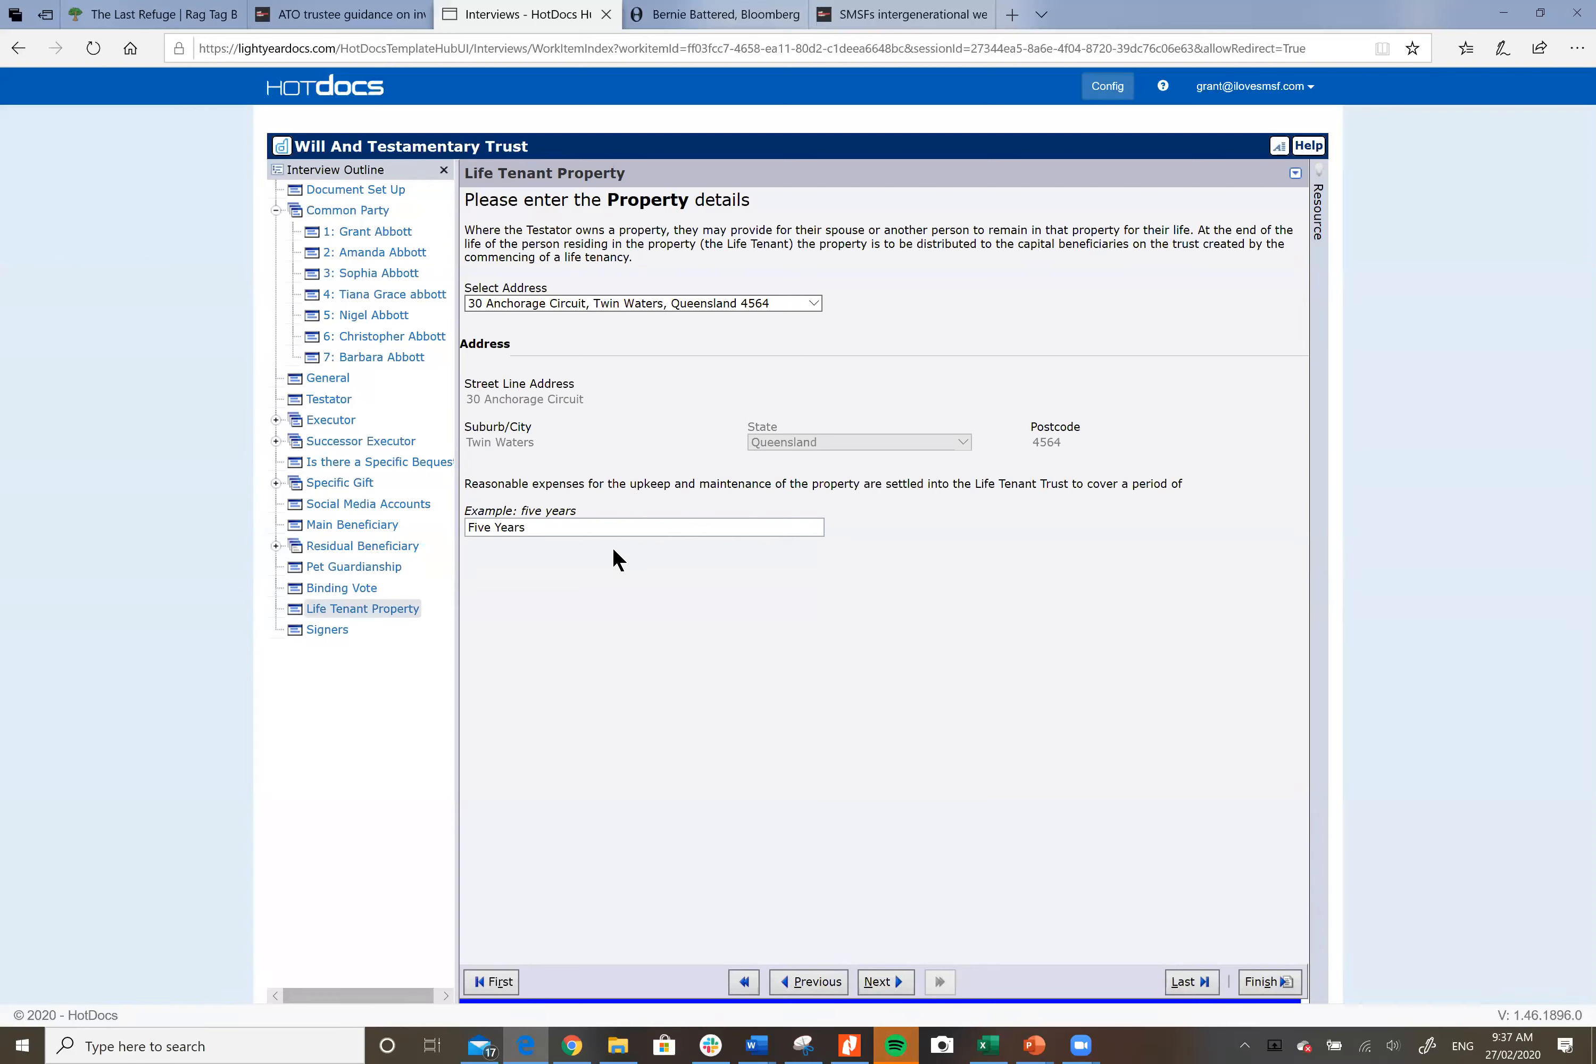
Step: Change the life interest answer on the General page to No and go to the Testator page
left_click(335, 375)
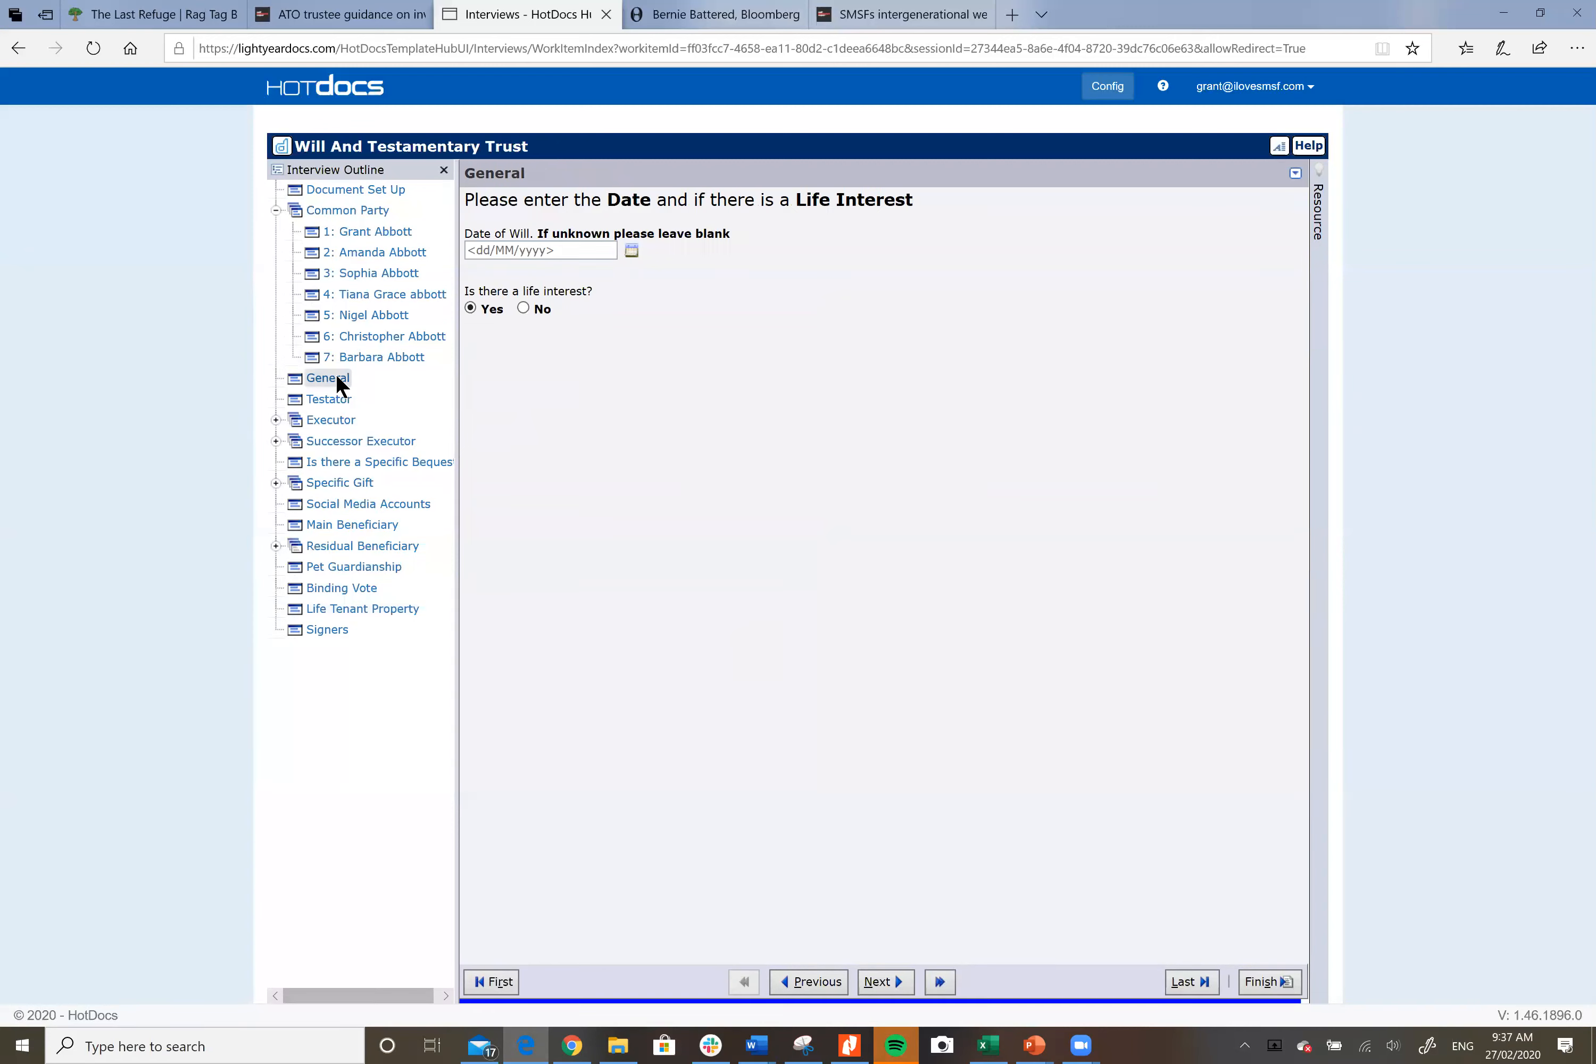
left_click(523, 309)
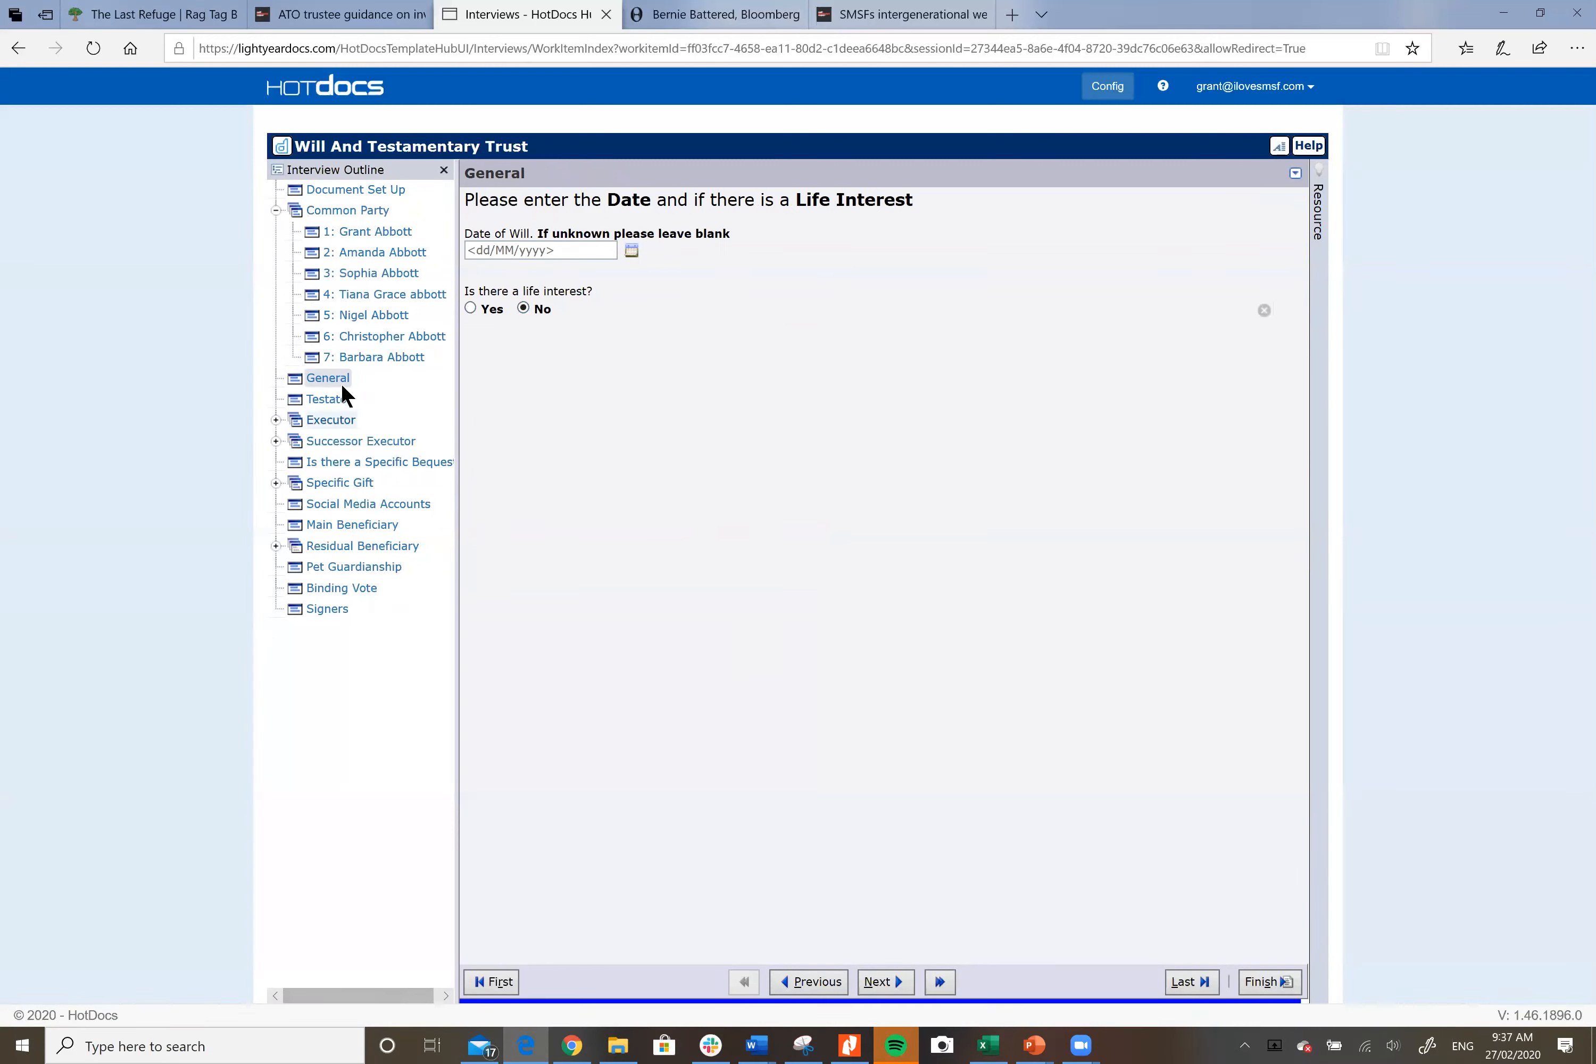
left_click(330, 401)
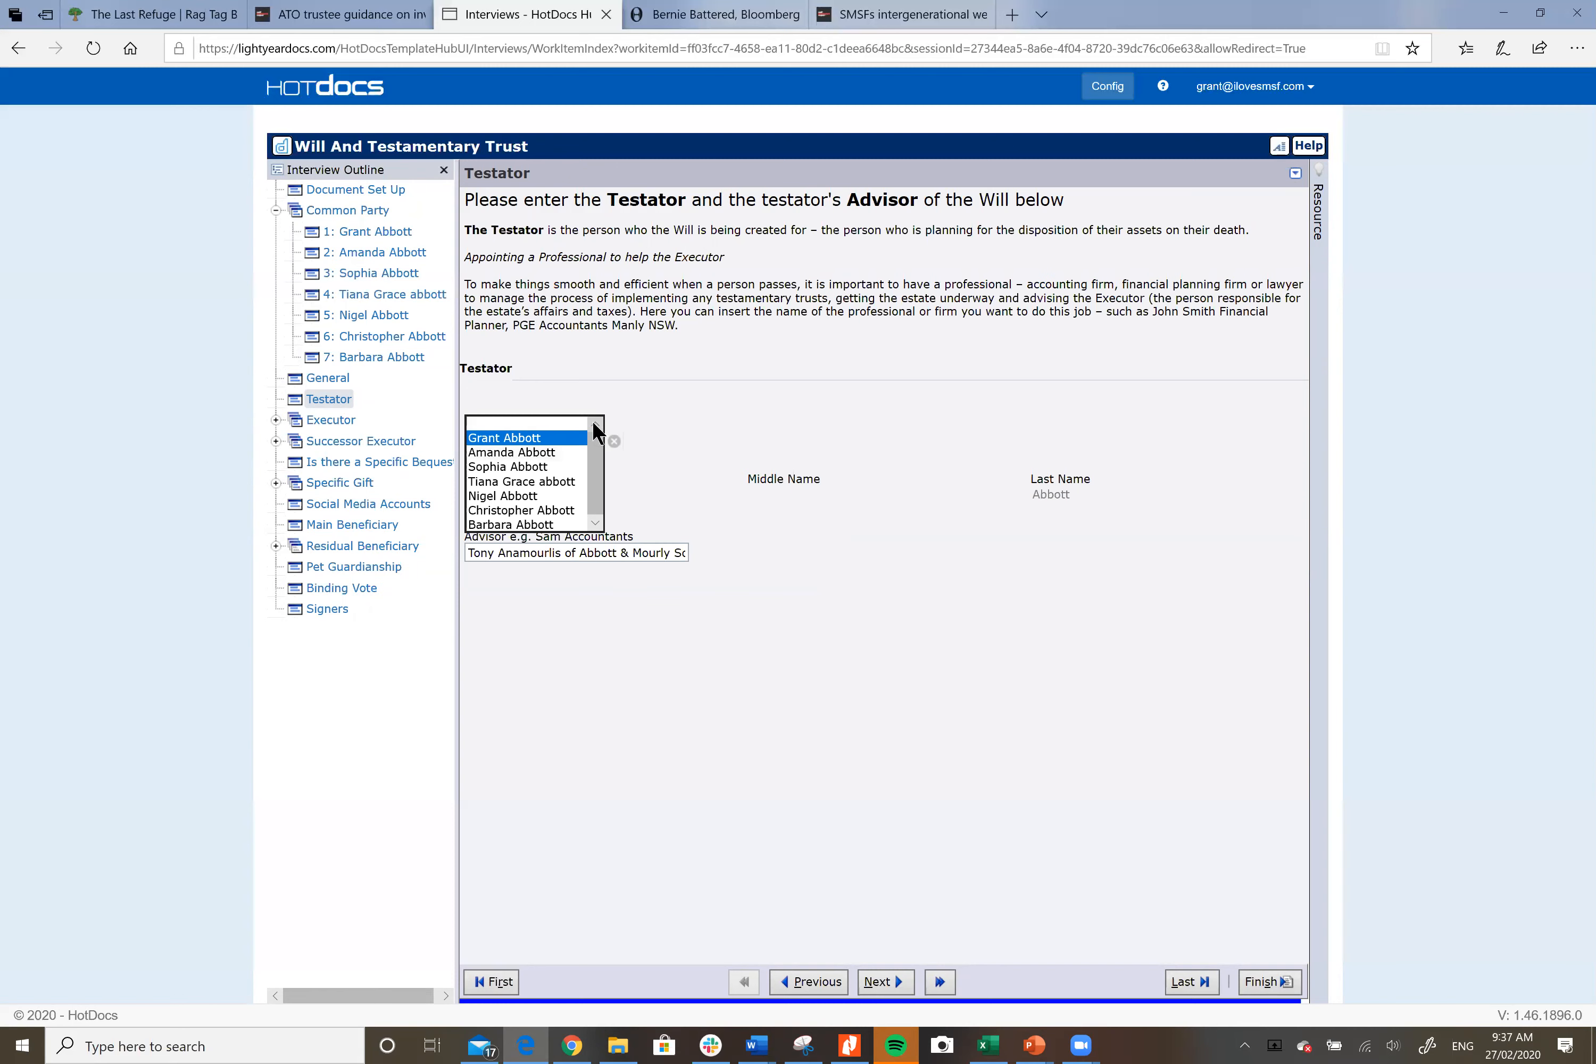
Step: Choose the first common party as testator in Select Party, then go to the Executor page
left_click(550, 450)
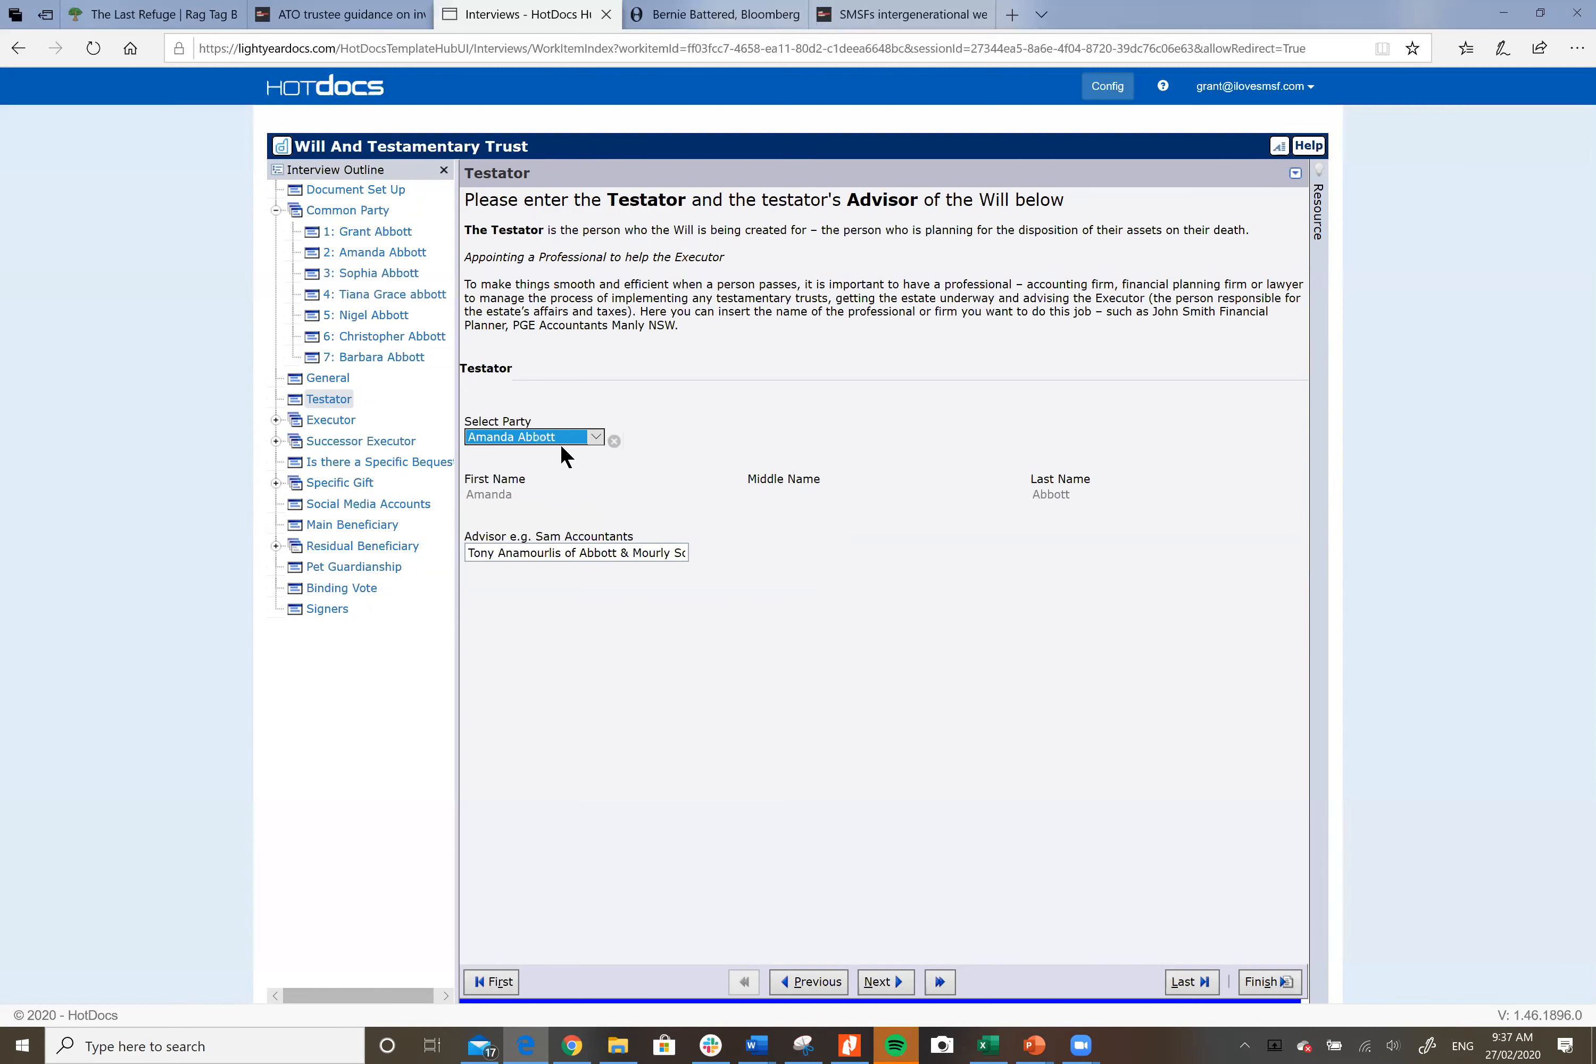
left_click(593, 435)
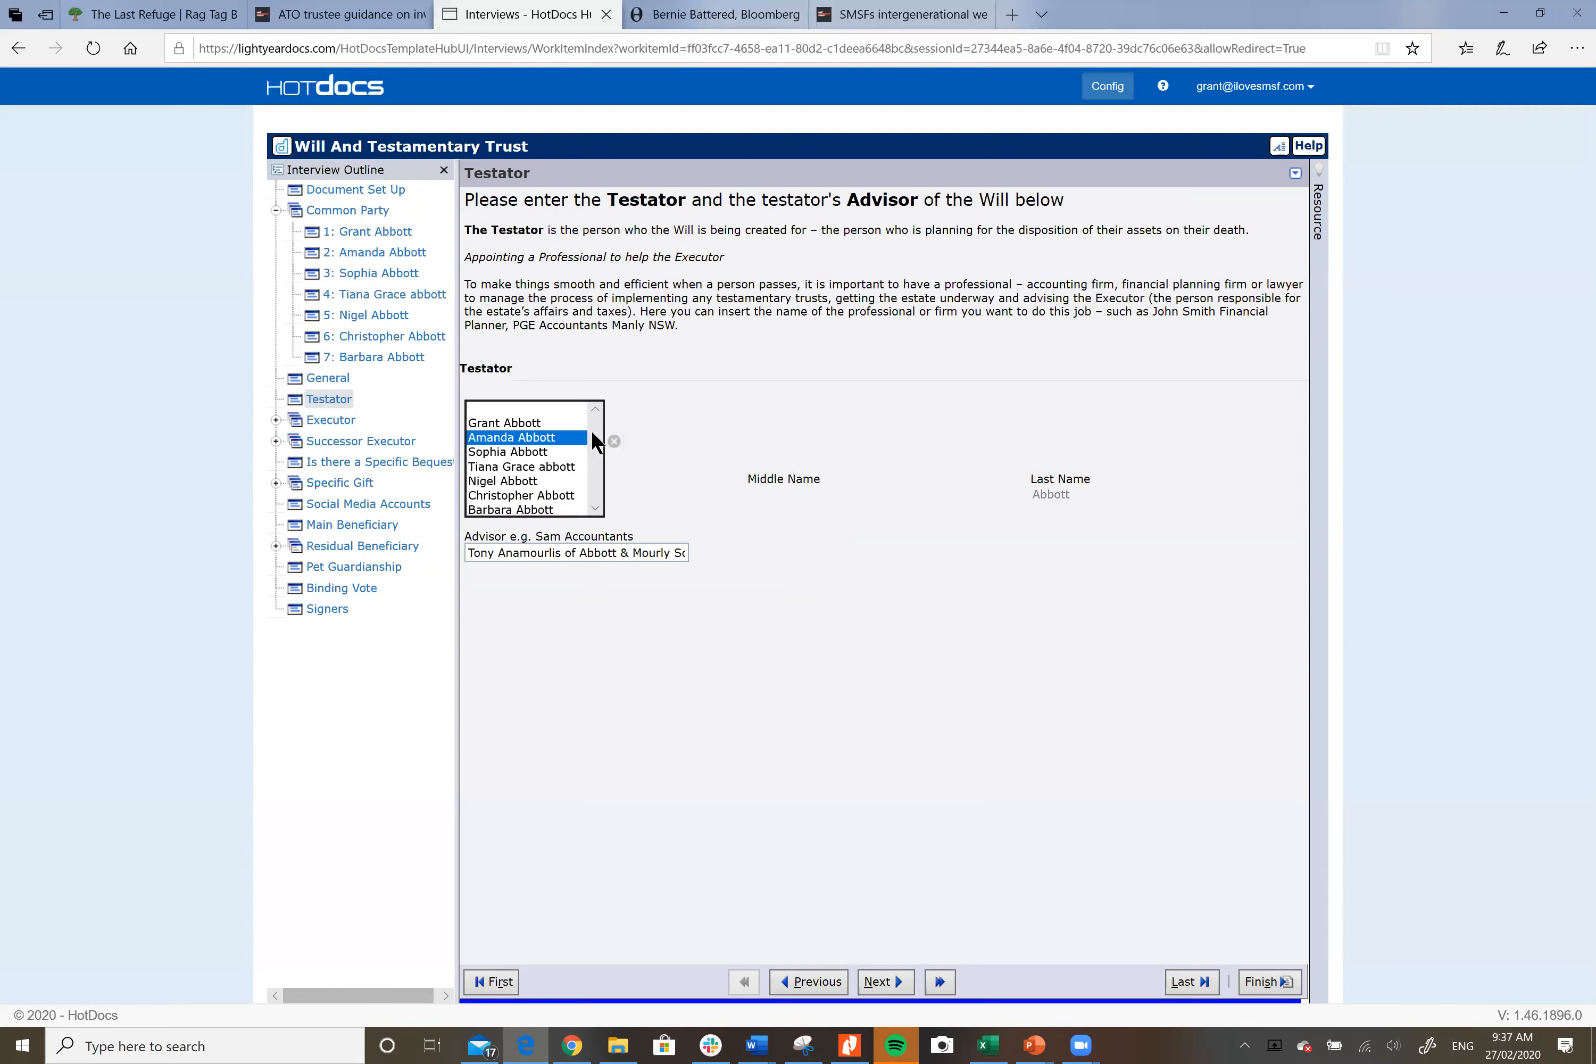
left_click(526, 416)
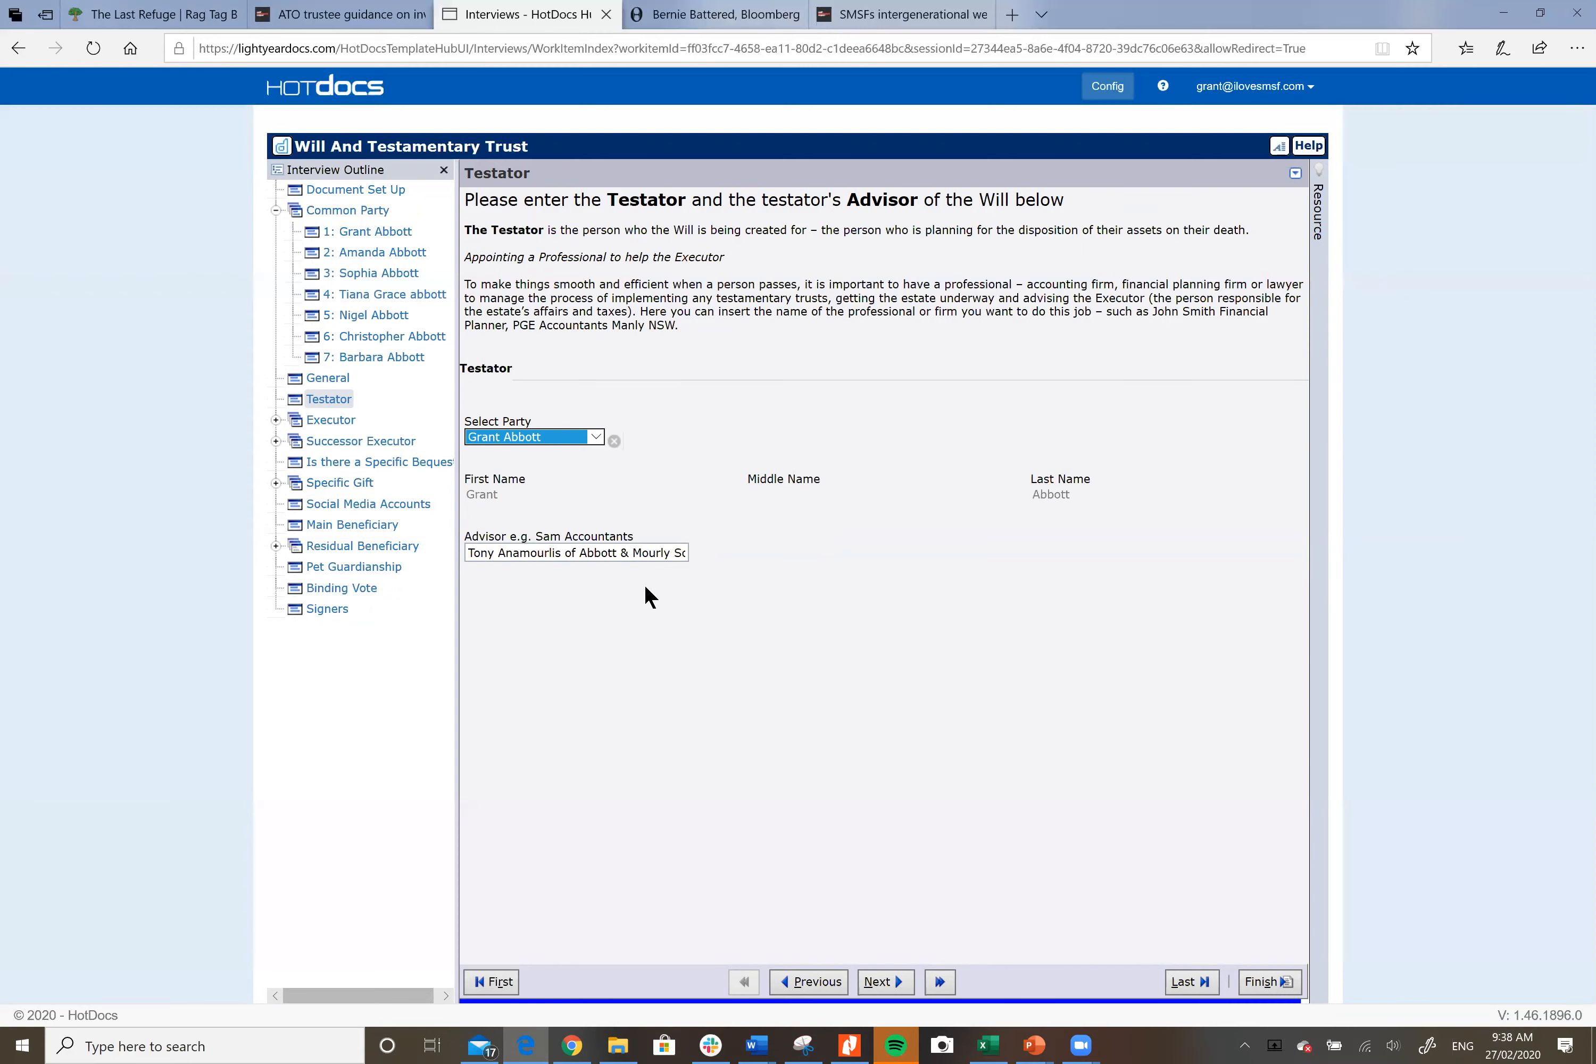
left_click(343, 419)
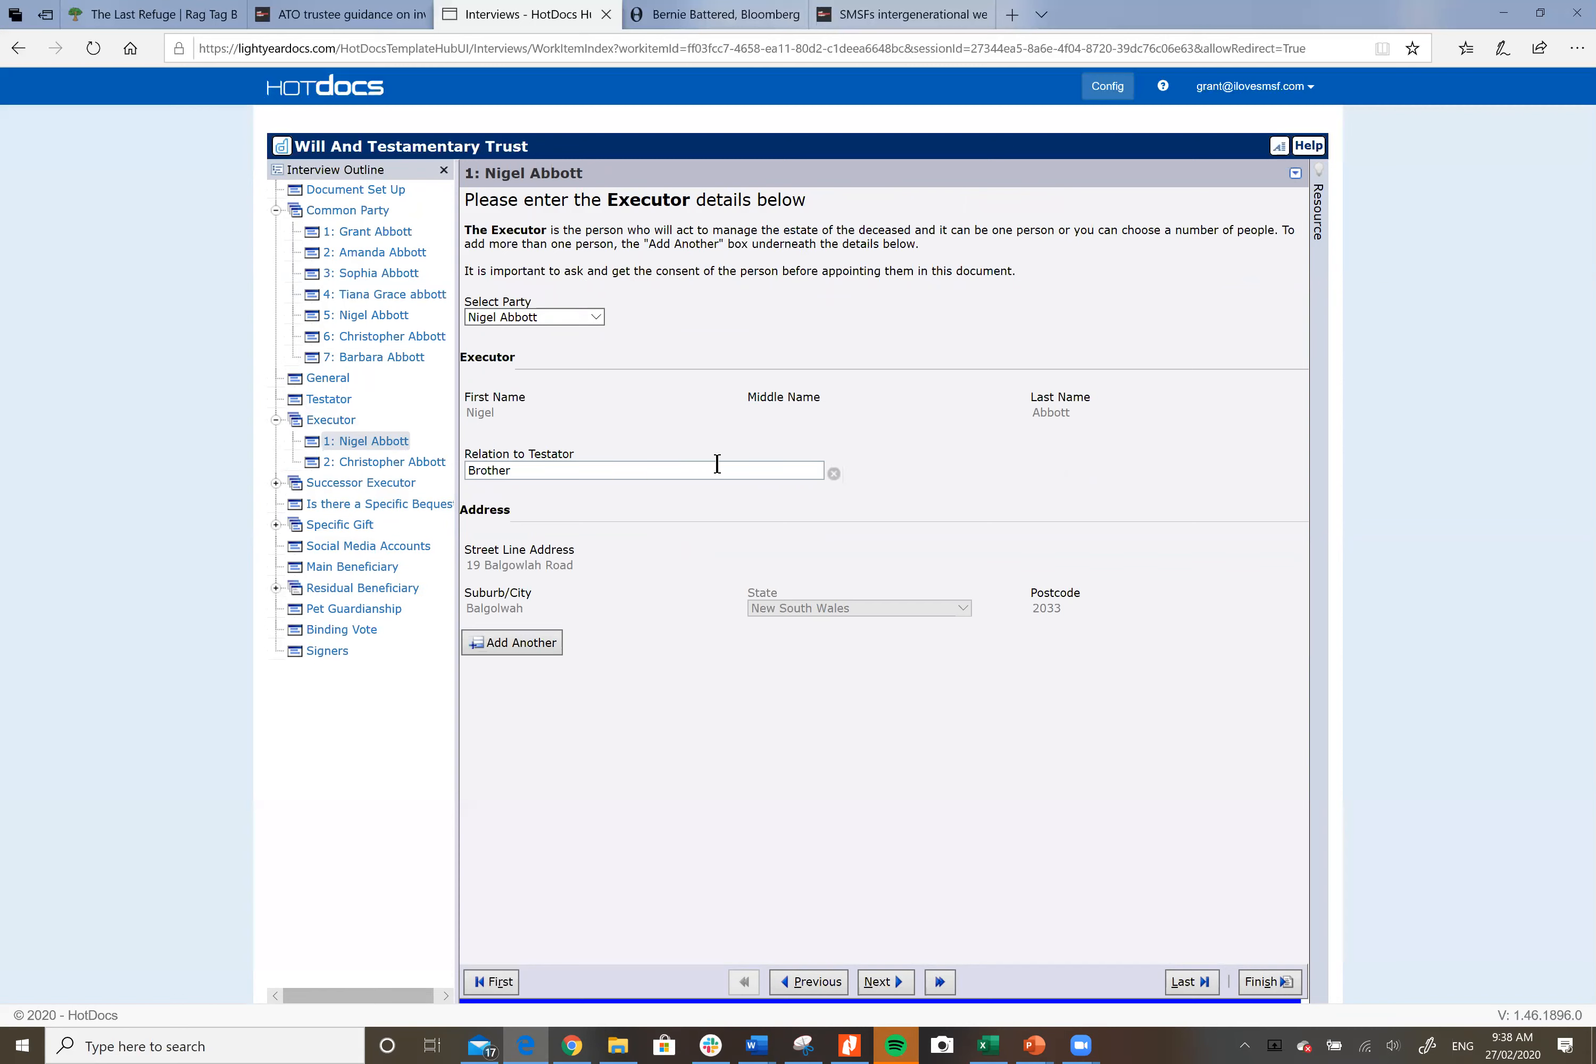
left_click(596, 316)
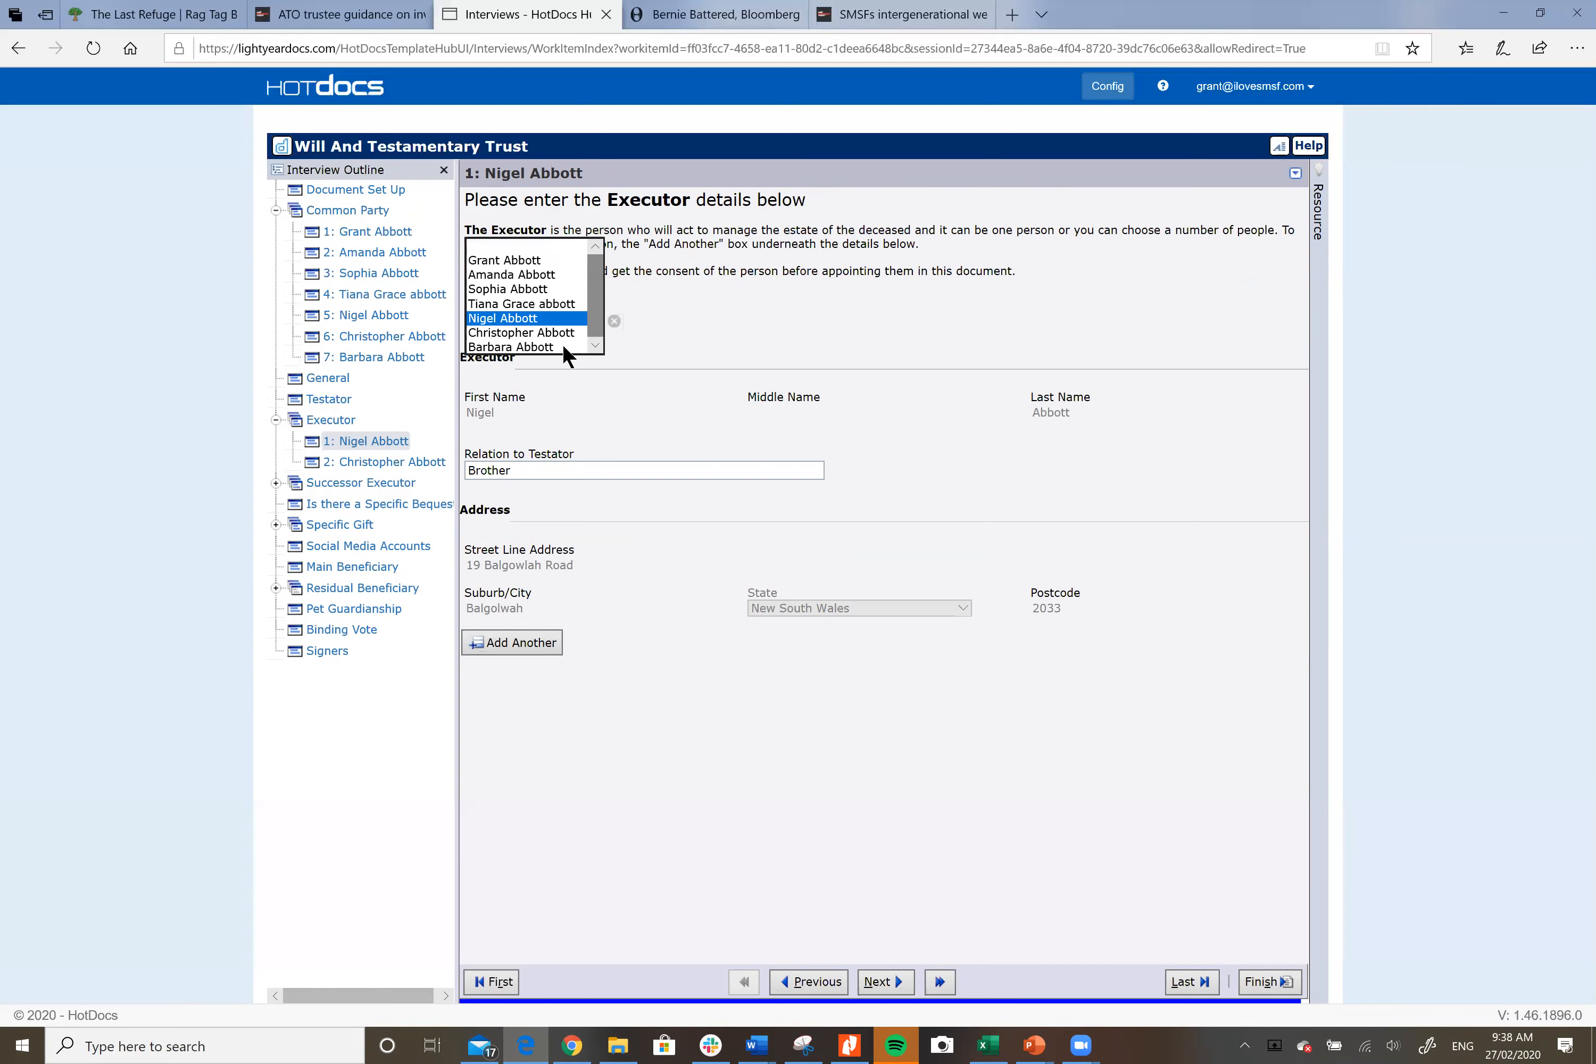
left_click(557, 317)
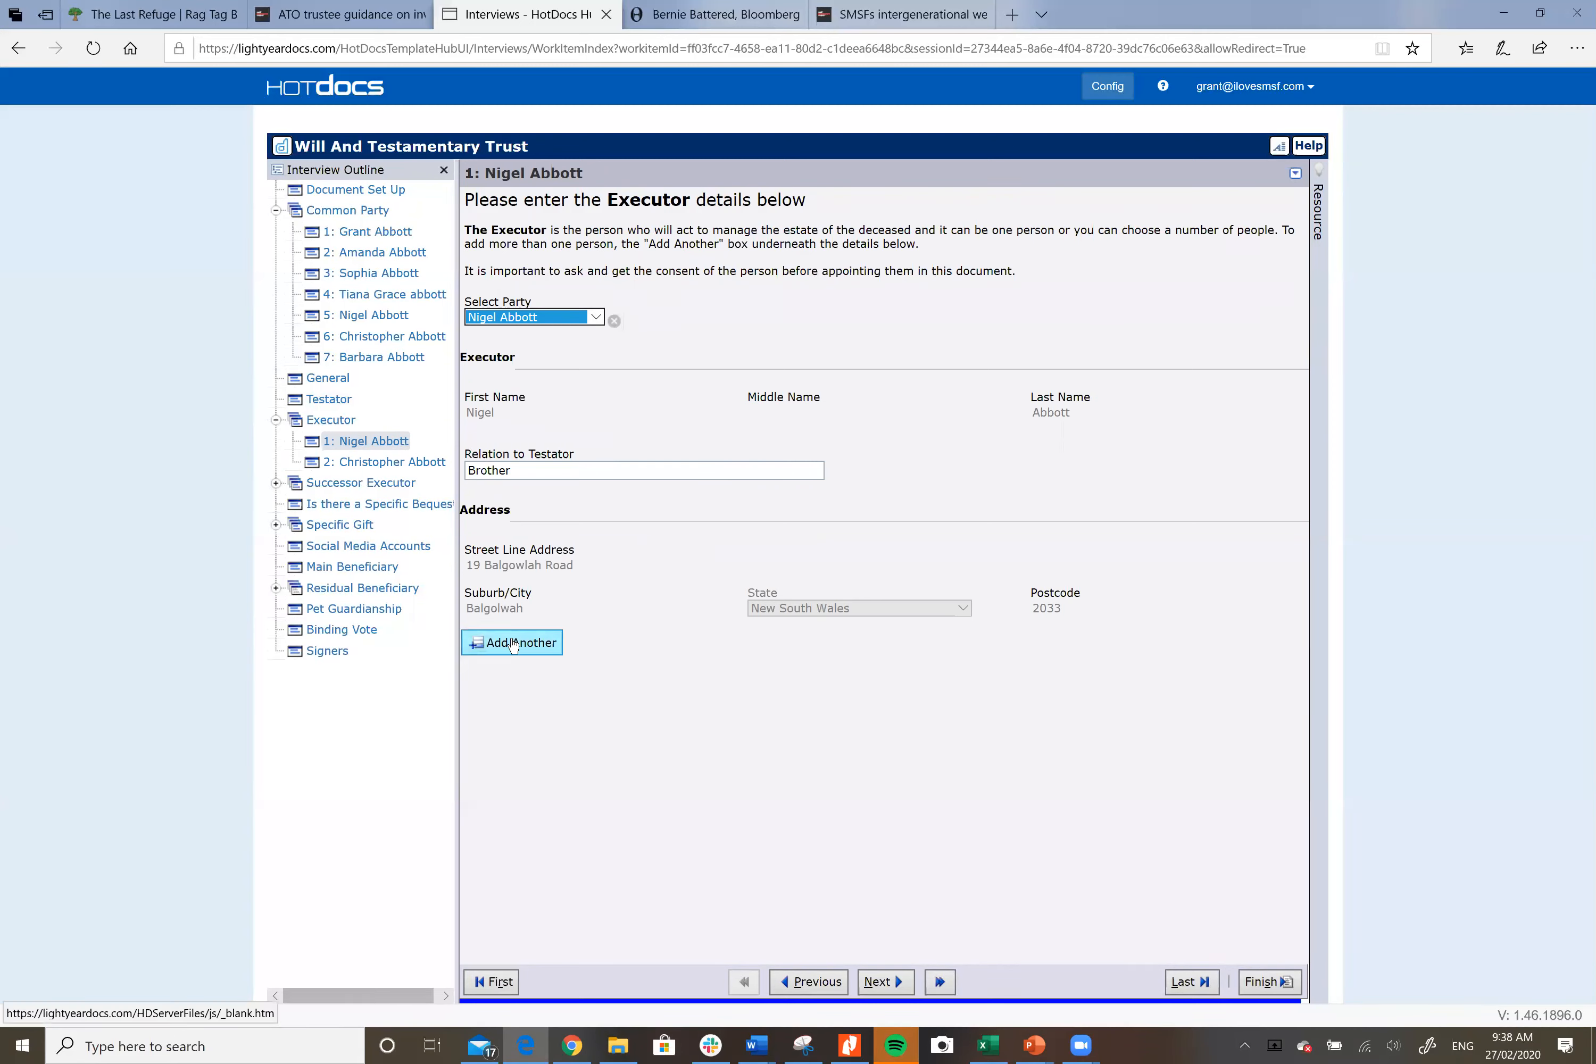
left_click(381, 461)
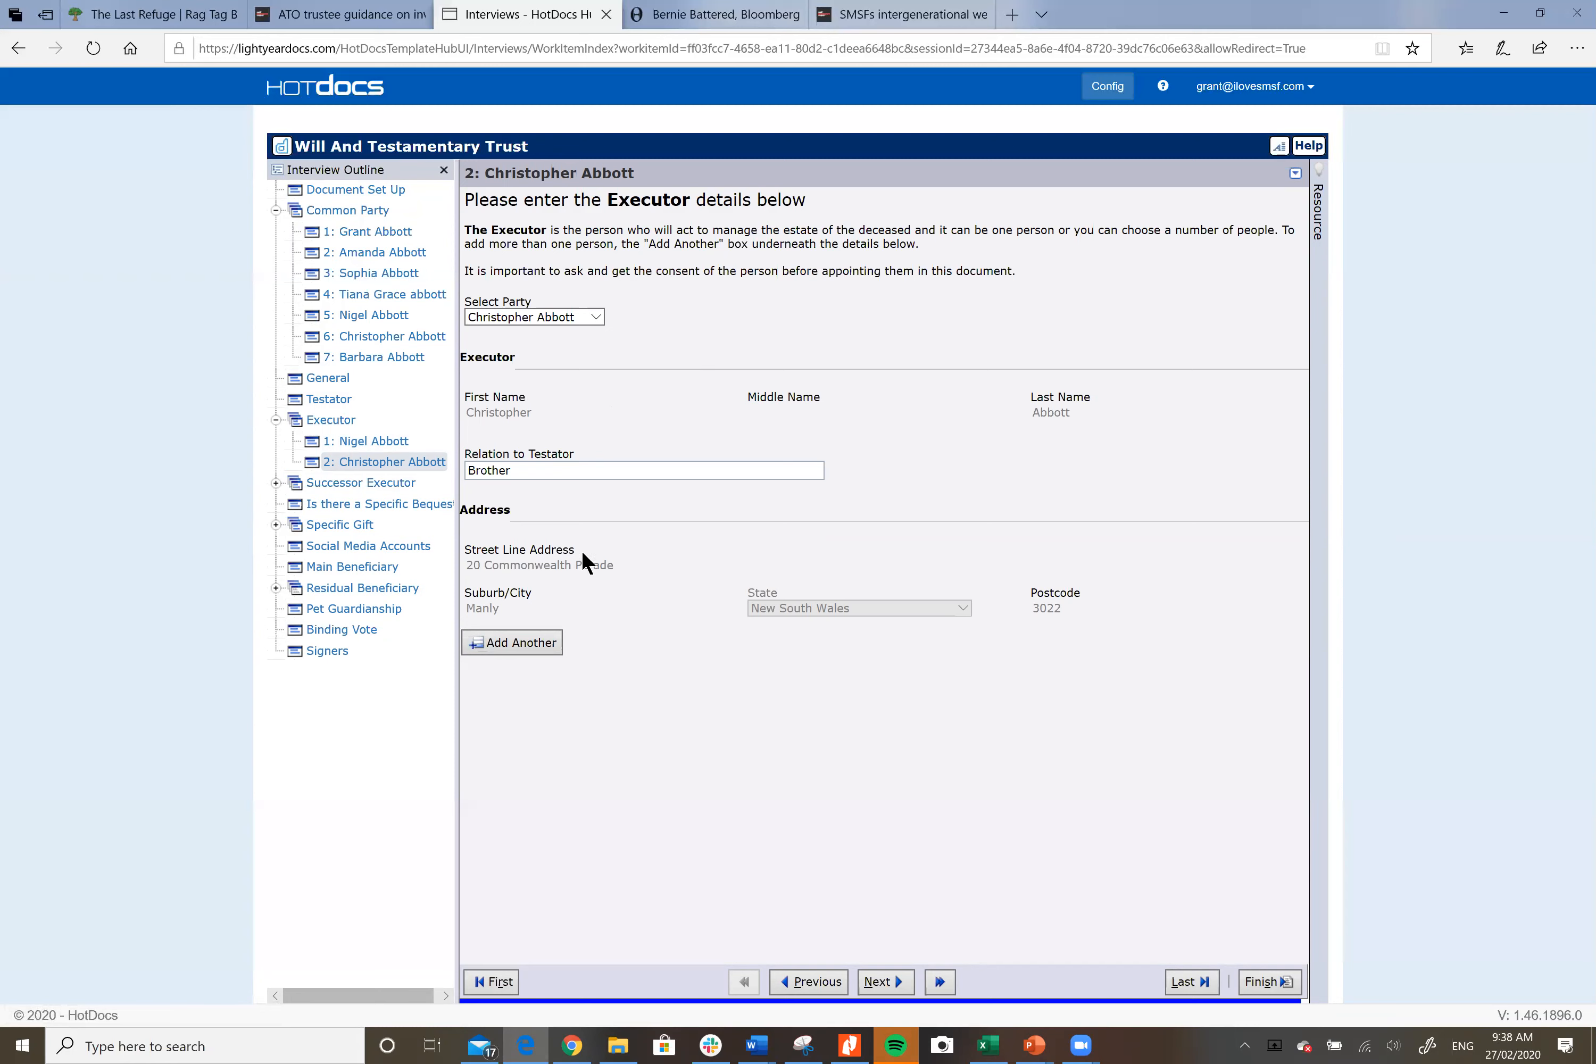
left_click(591, 319)
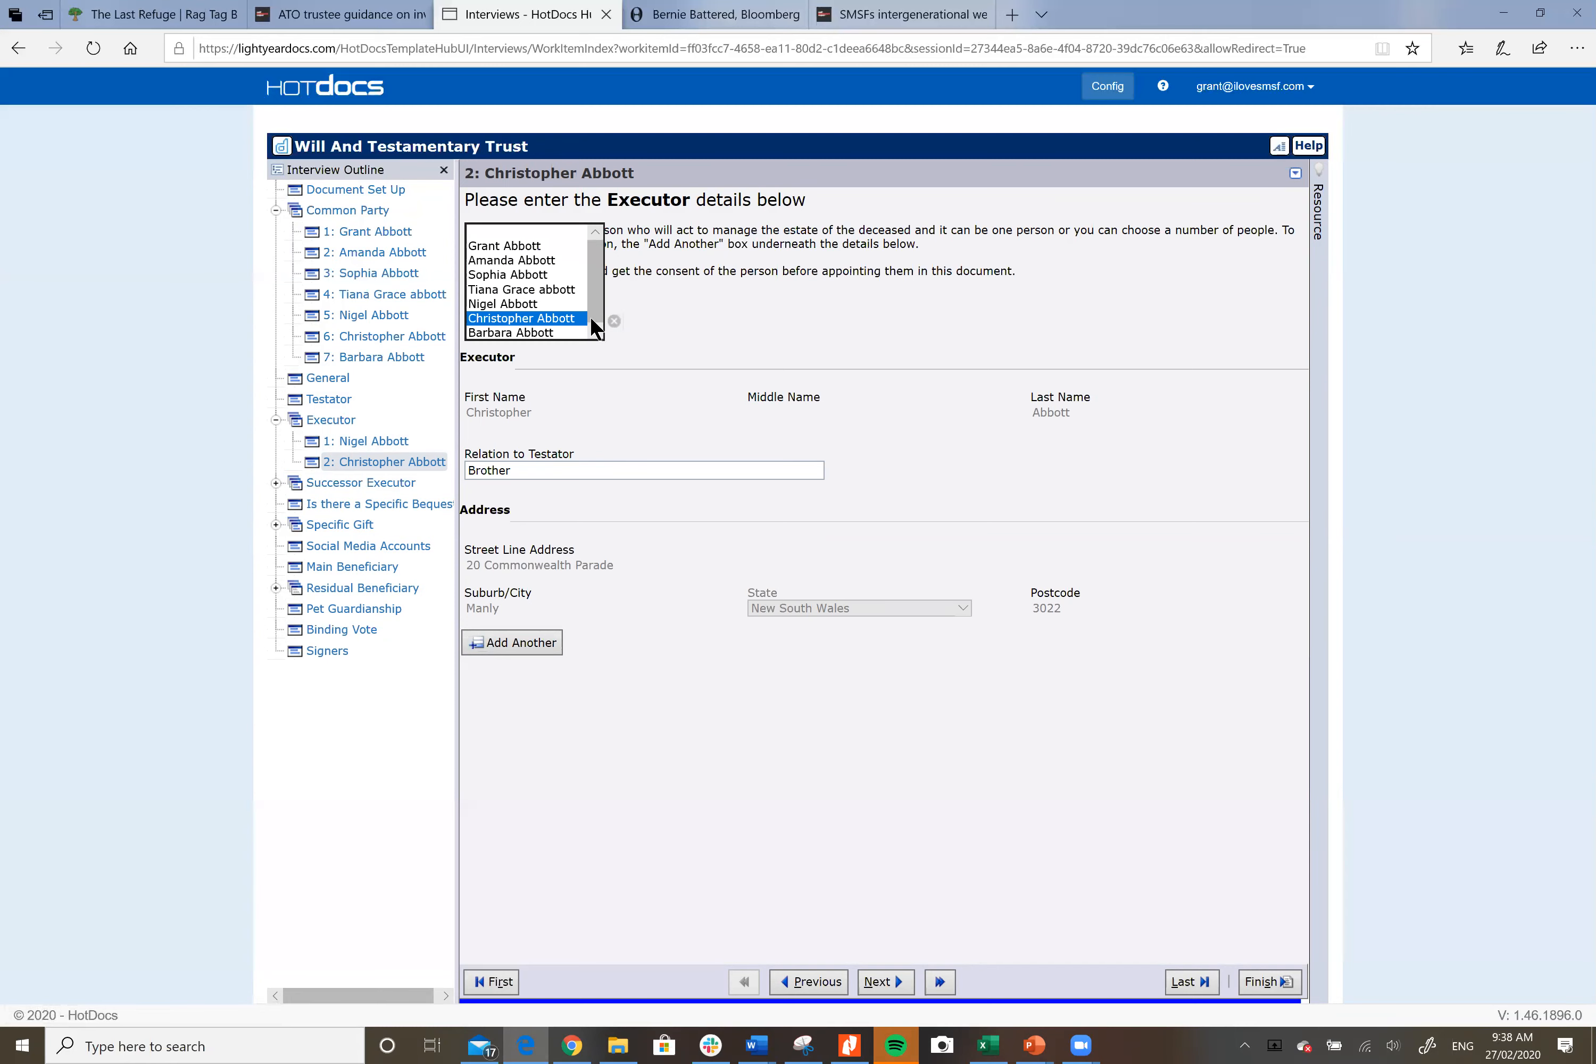
left_click(532, 274)
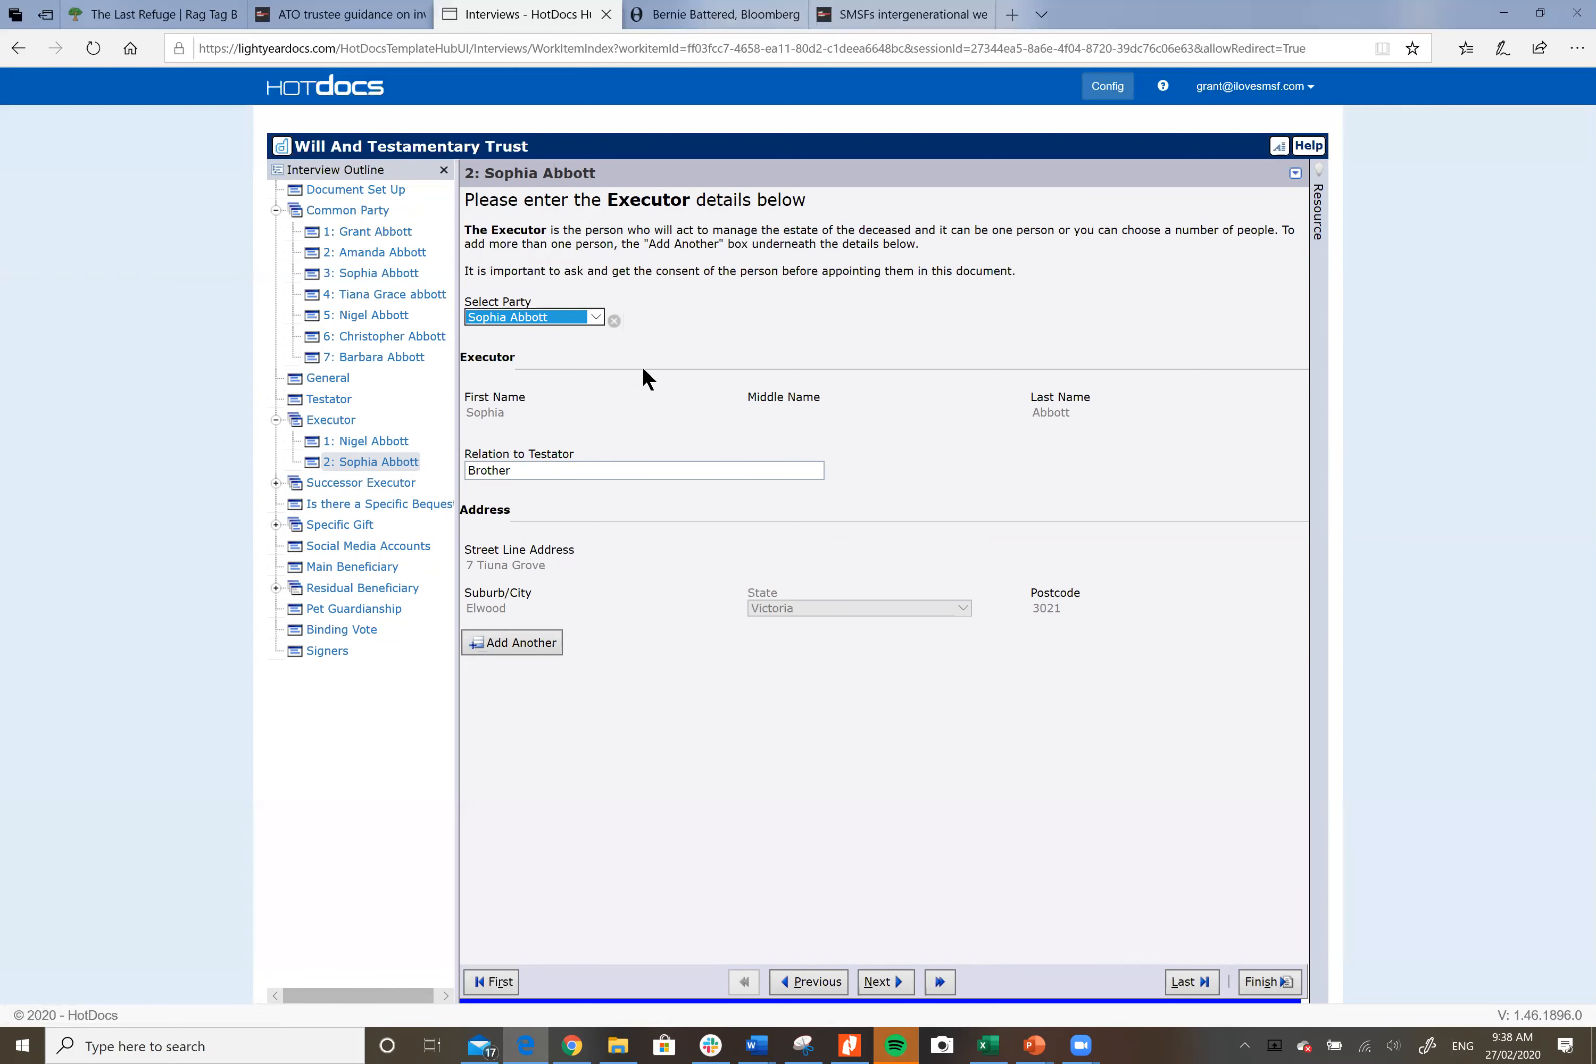
left_click(592, 315)
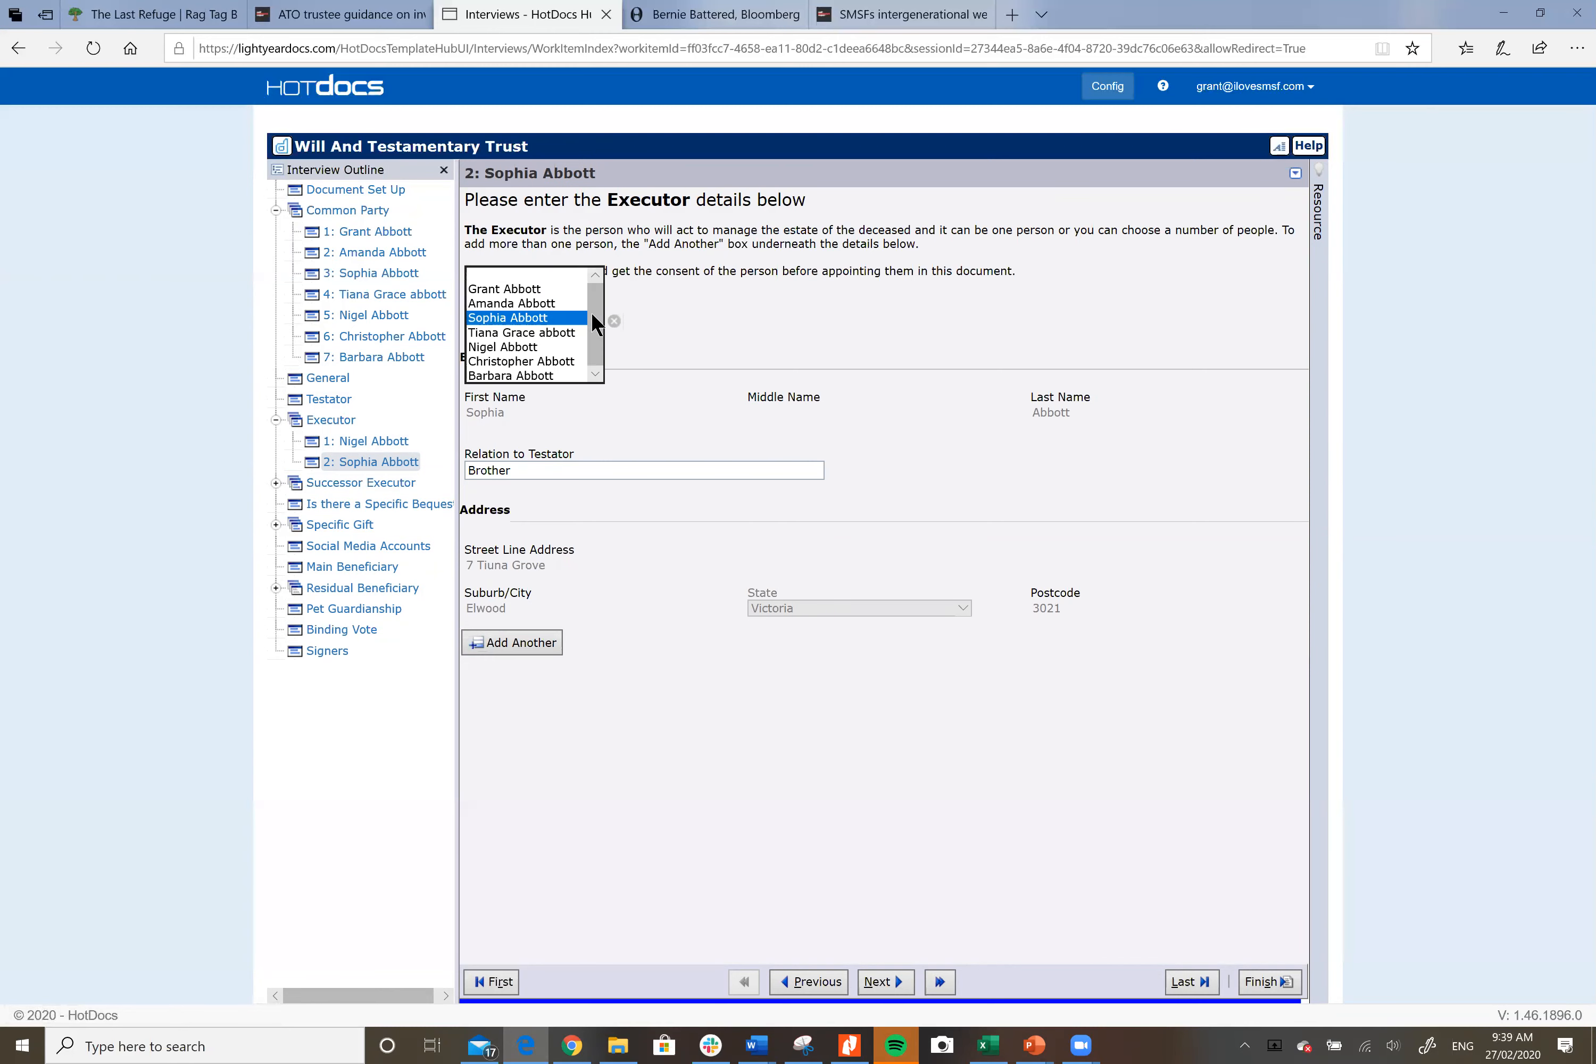
left_click(566, 349)
left_click(591, 307)
left_click(570, 331)
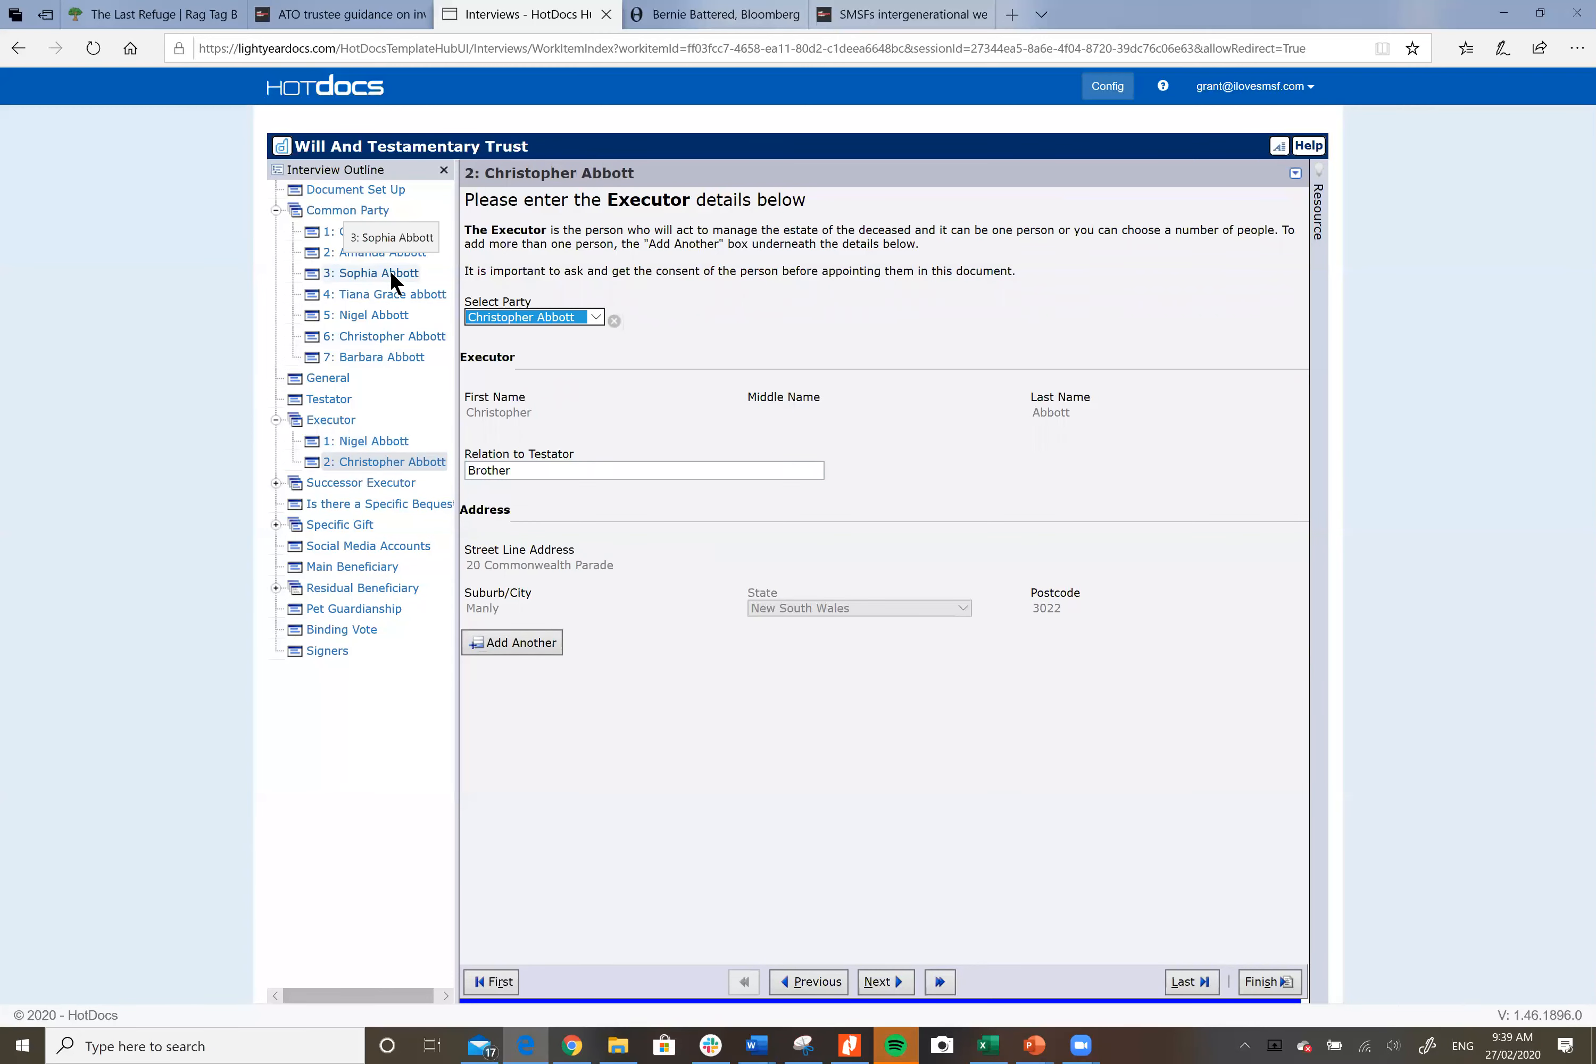
Step: Append the client's surname to the document name, then go to the first successor executor
left_click(382, 192)
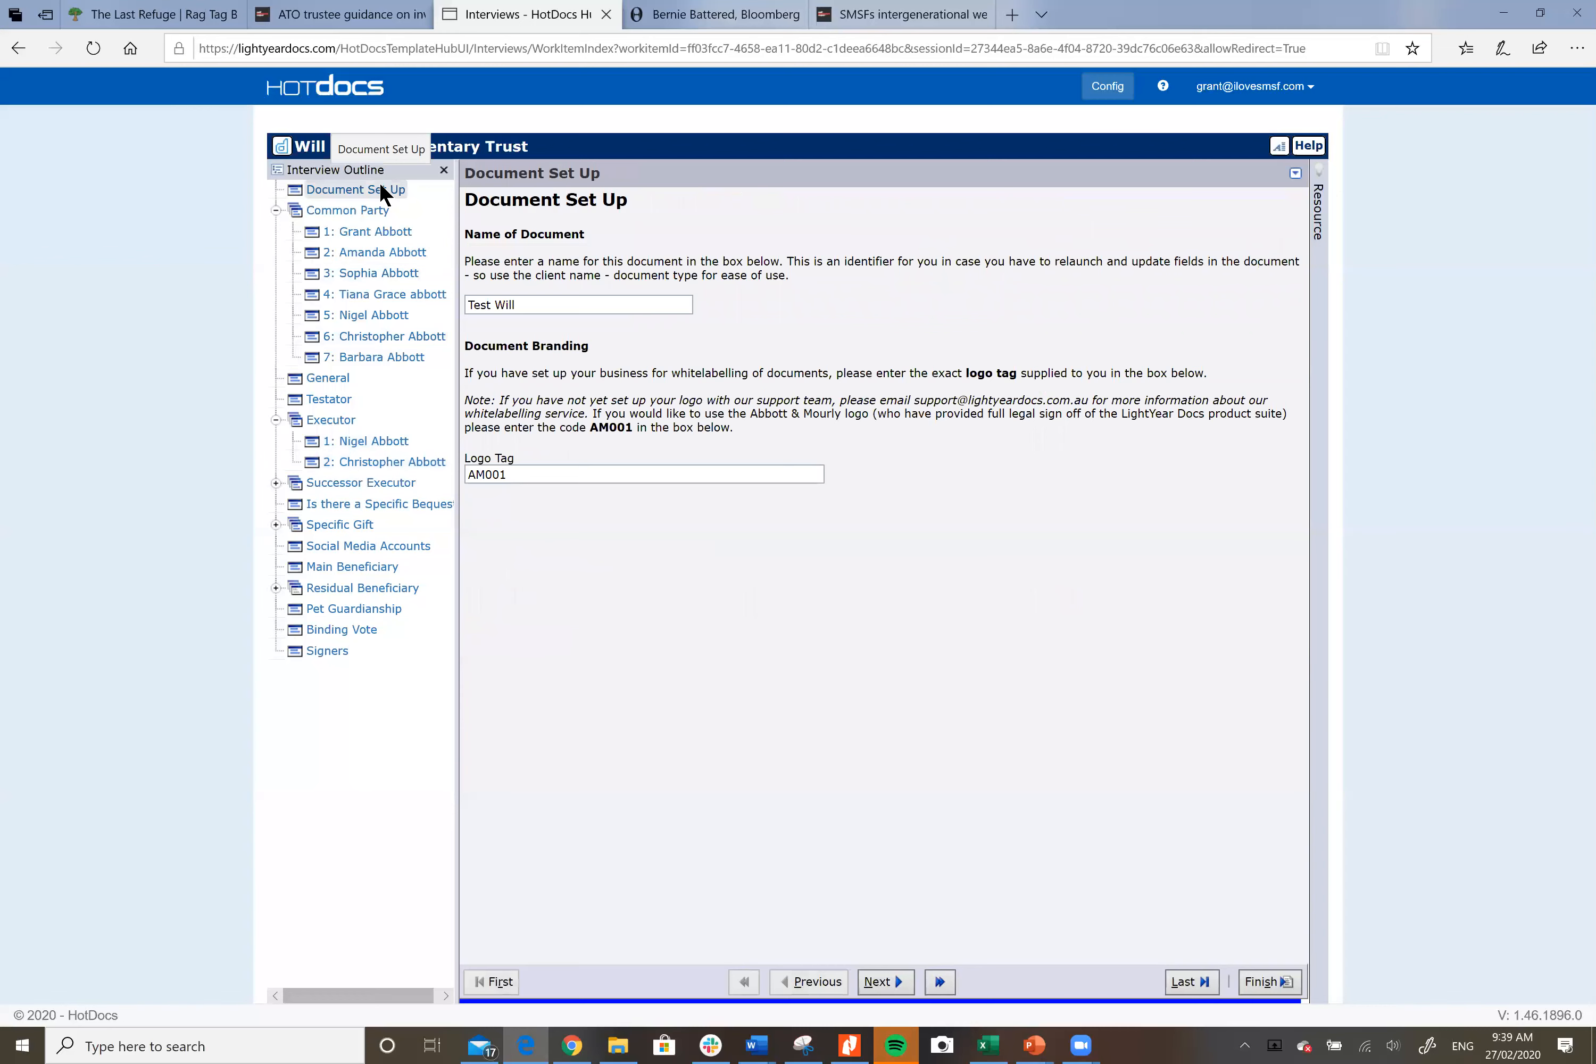
left_click(533, 305)
type("Abbott")
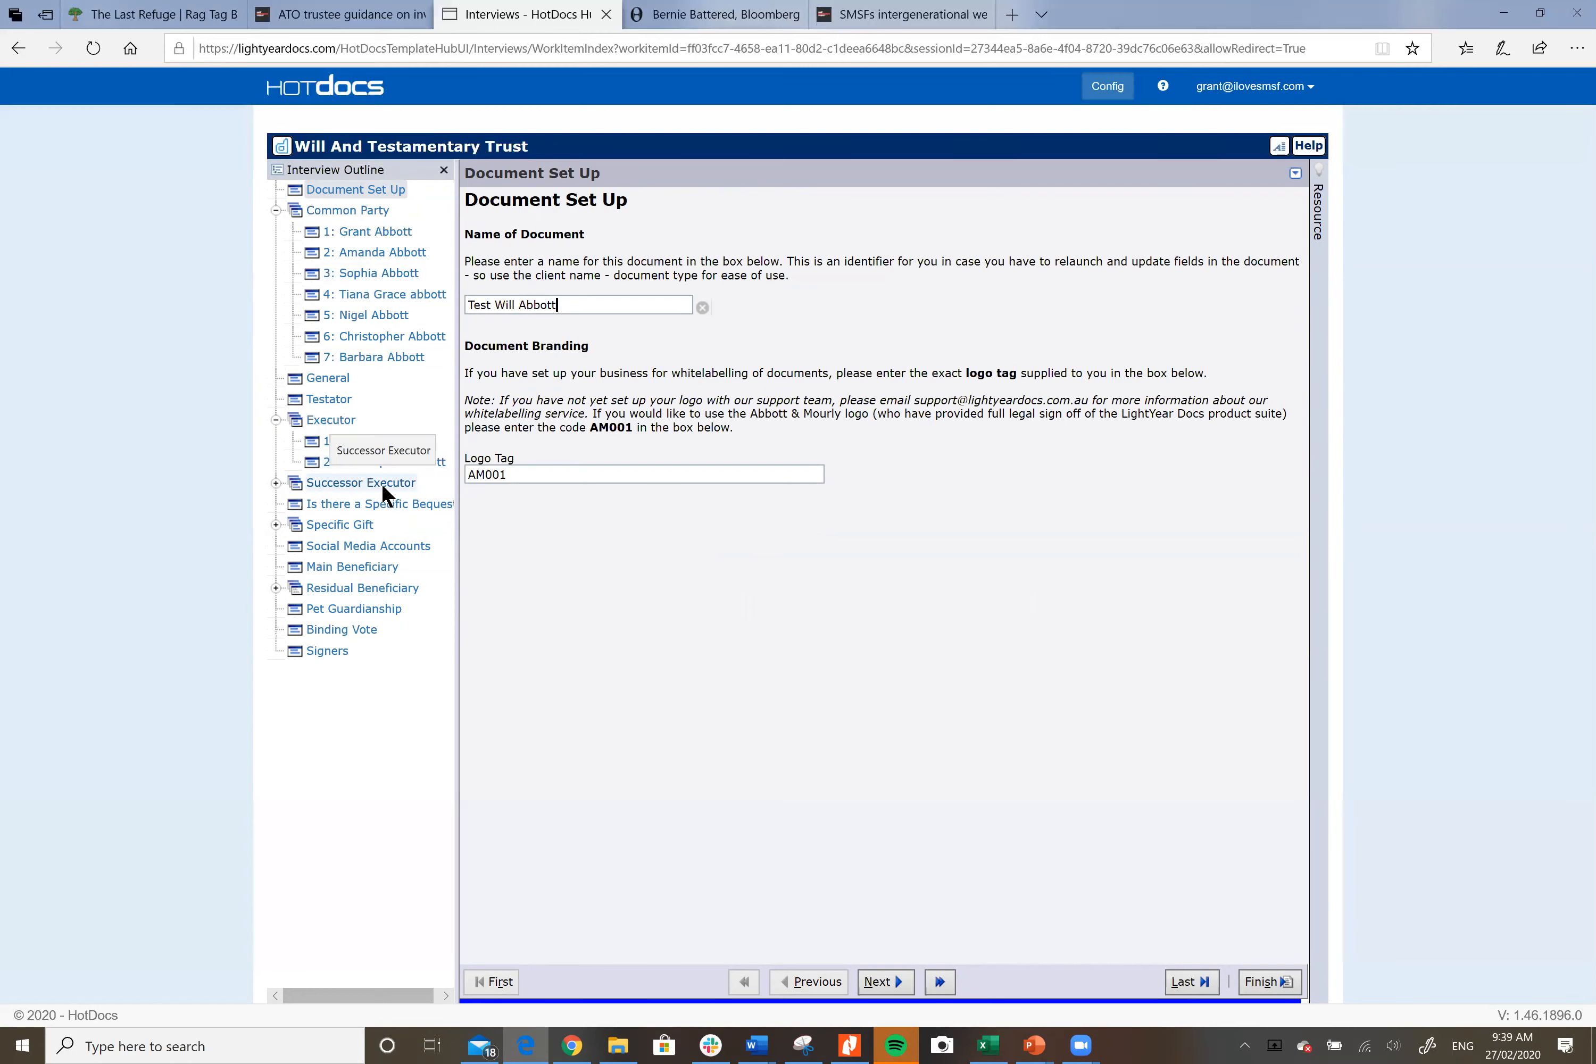
left_click(391, 481)
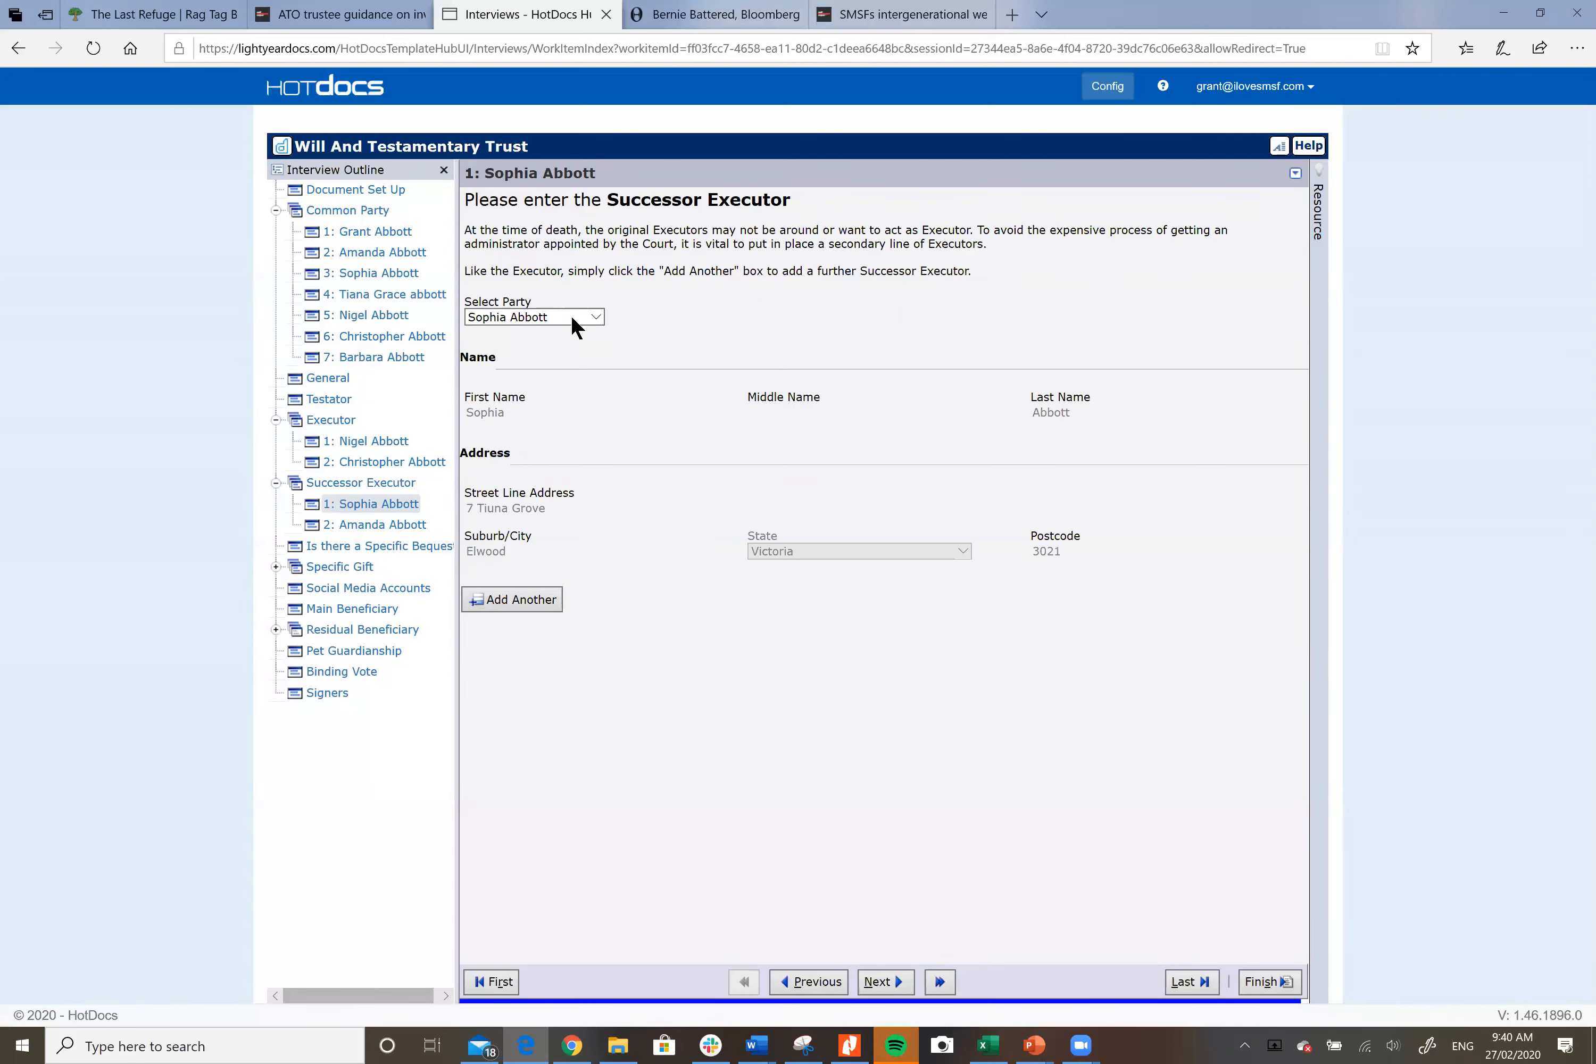
Step: Review the second successor executor, then go to the Testator page showing the advisor
left_click(377, 524)
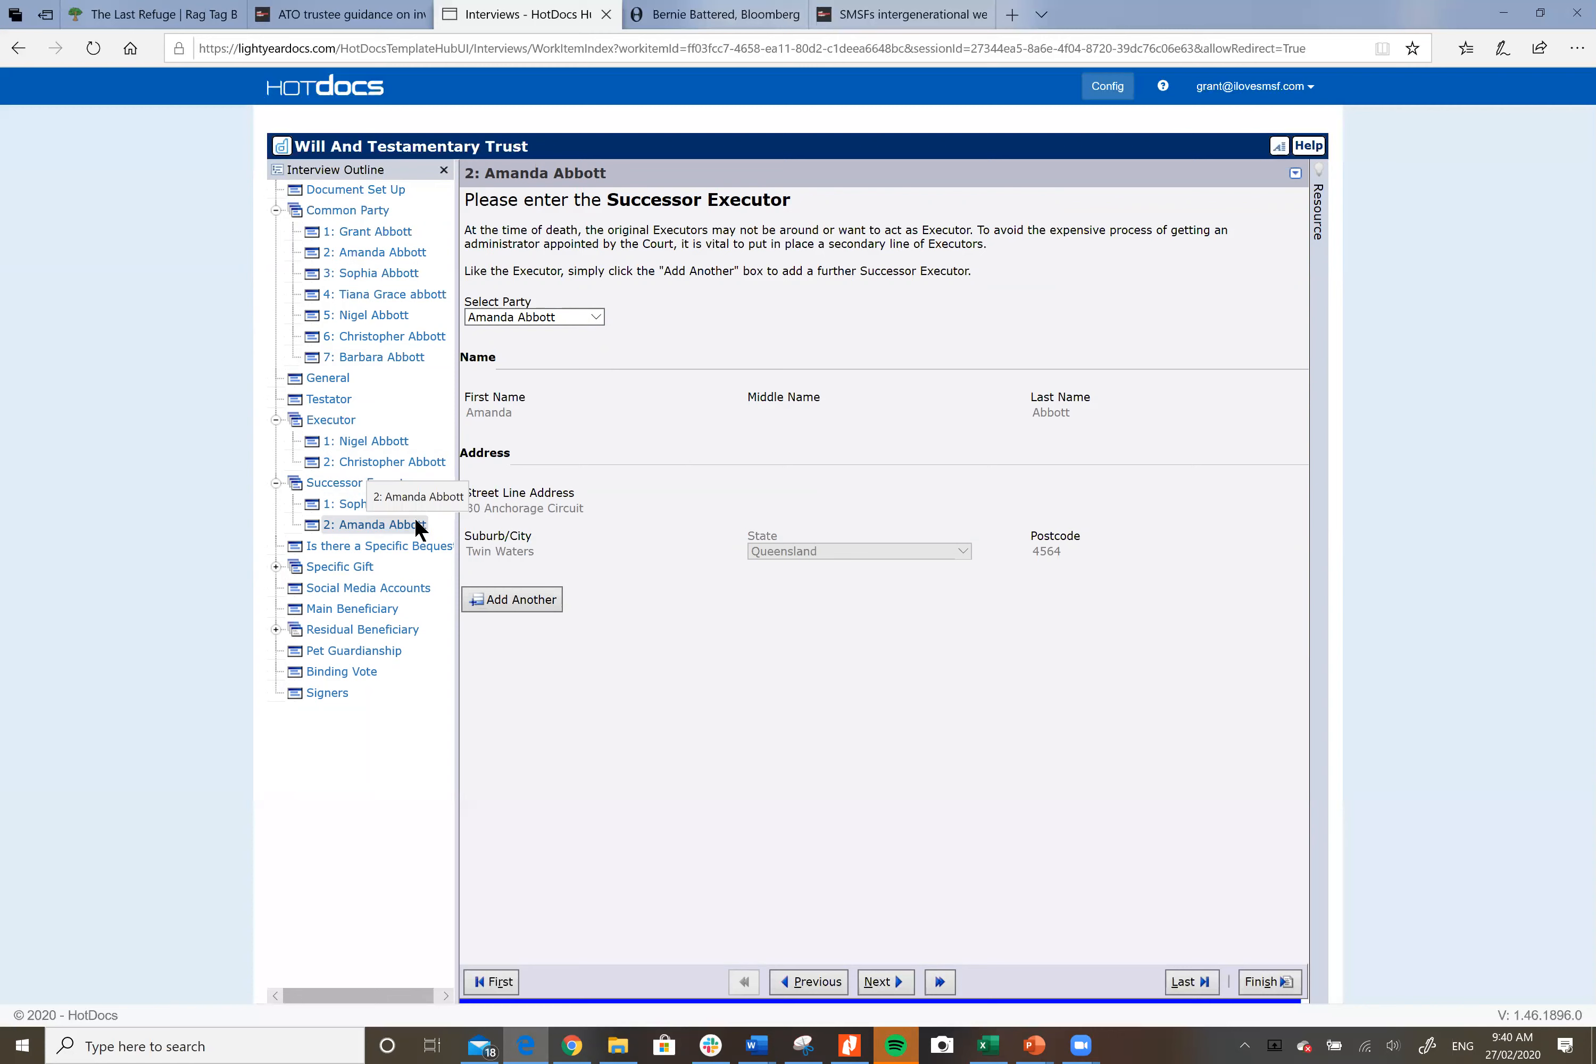
left_click(343, 397)
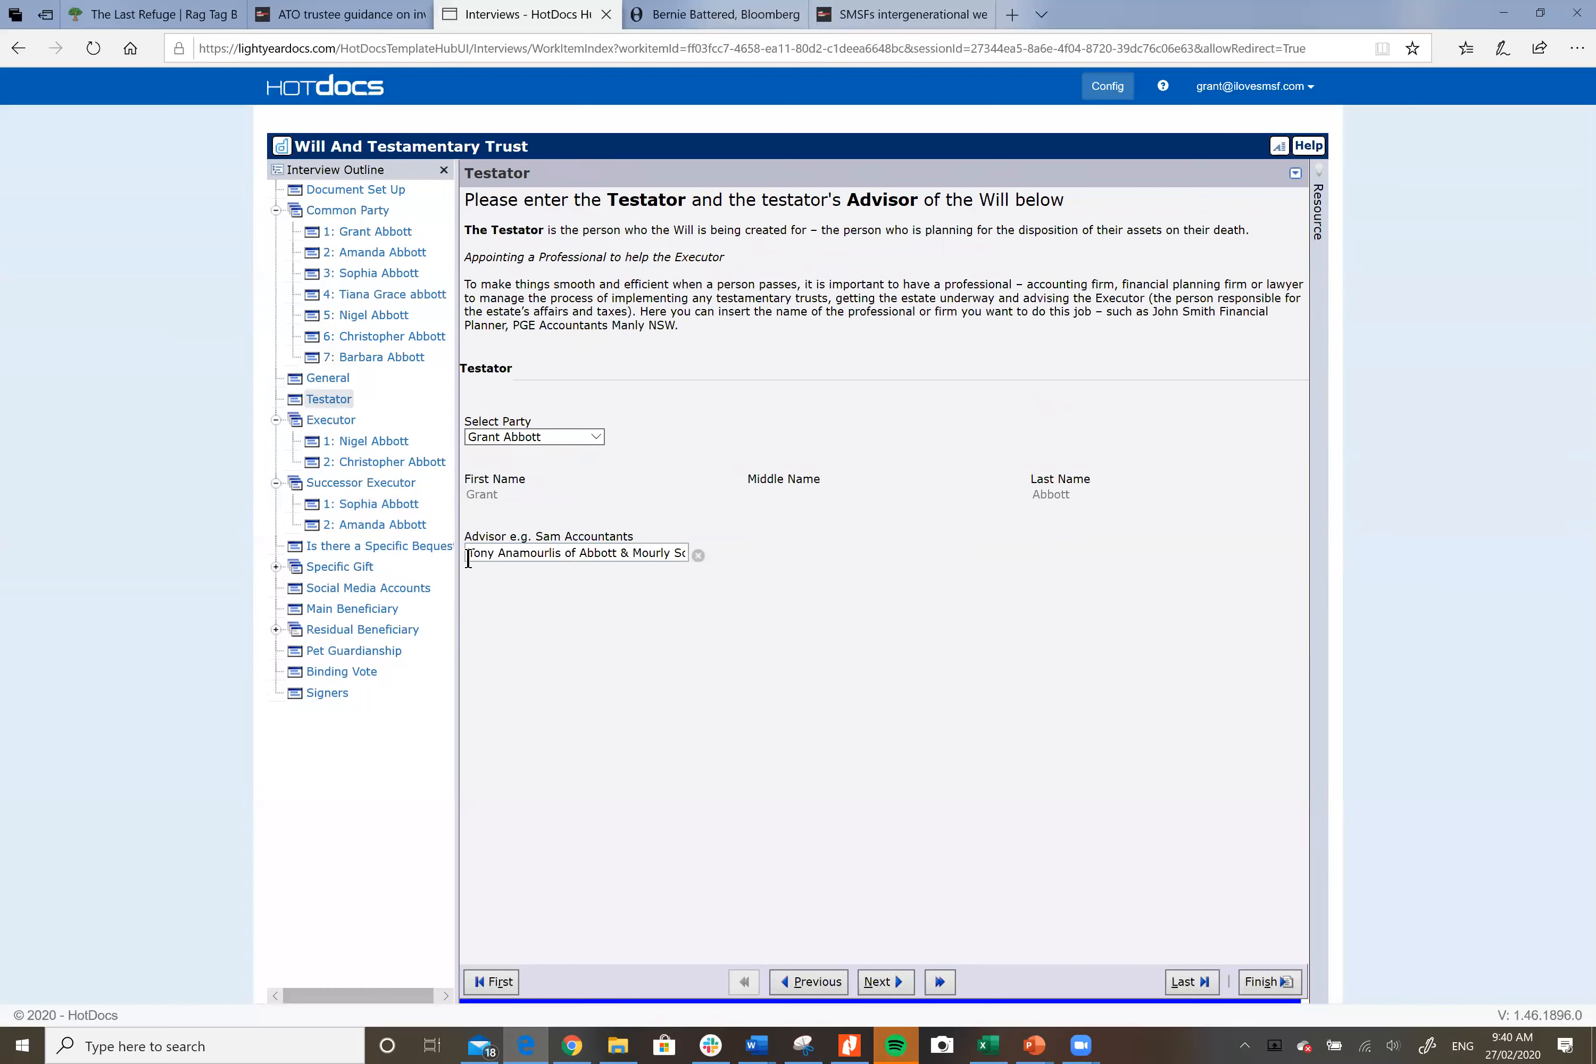
Step: Go to the Specific Bequest question, answered Yes with the estate bearing duties and taxes
left_click(392, 545)
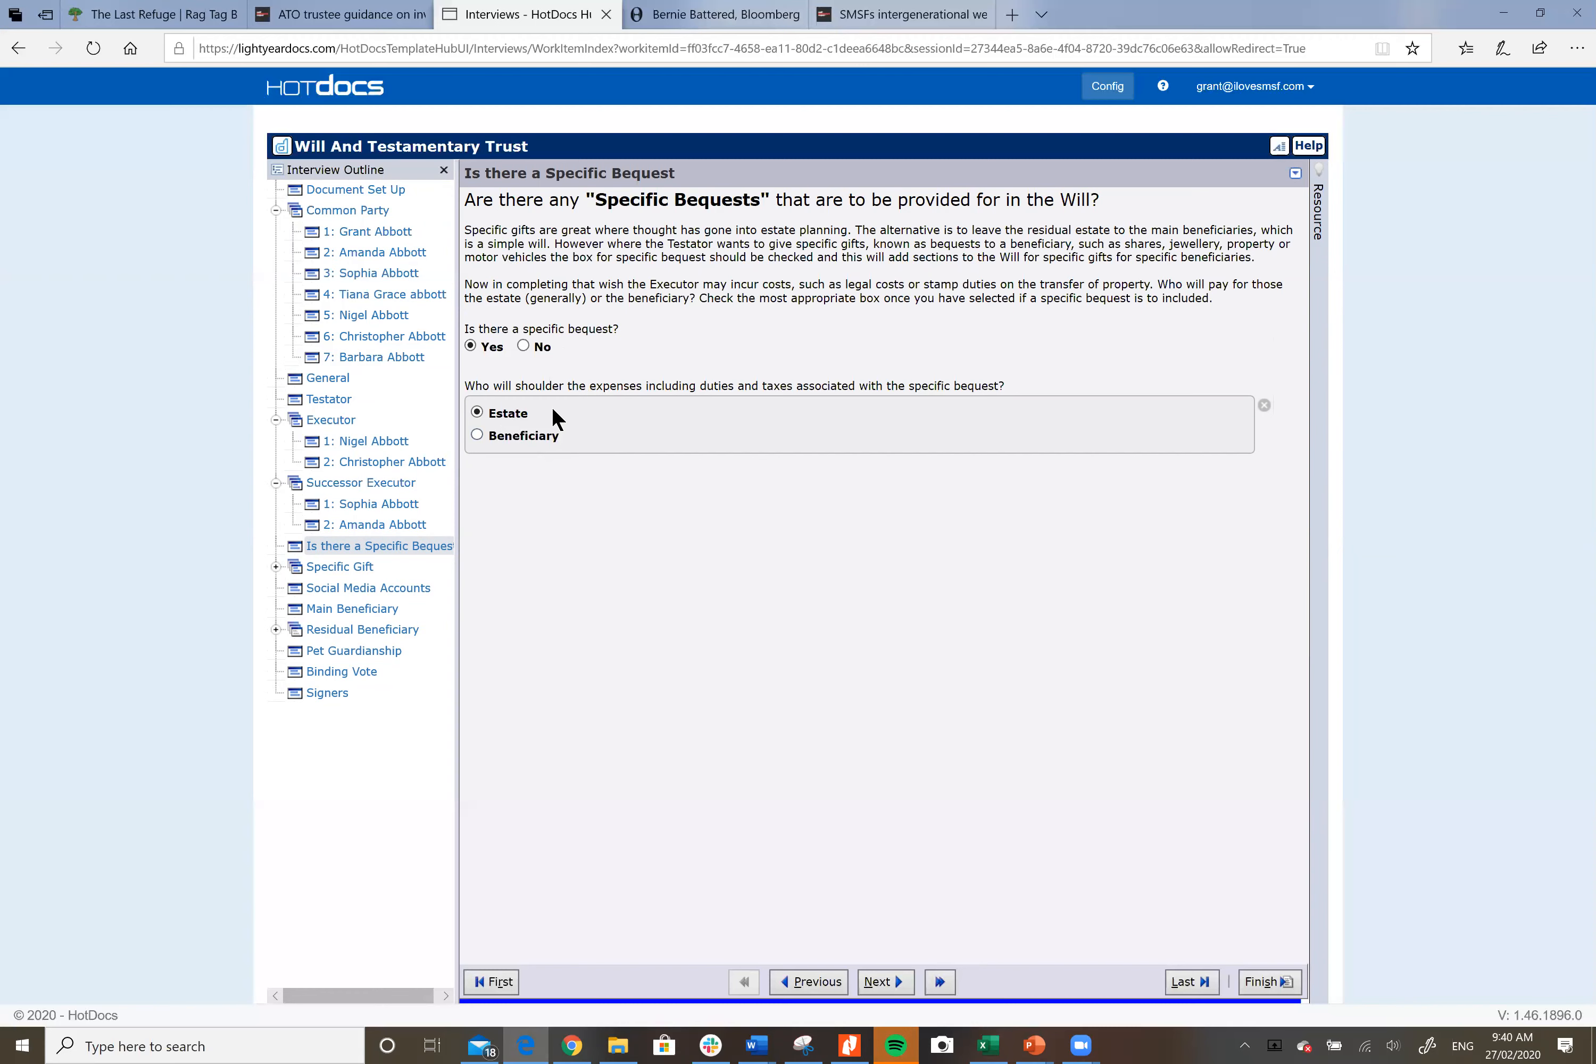
Step: Answer No to another beneficiary on Specific Gift 1, then set life interest to Yes
left_click(355, 570)
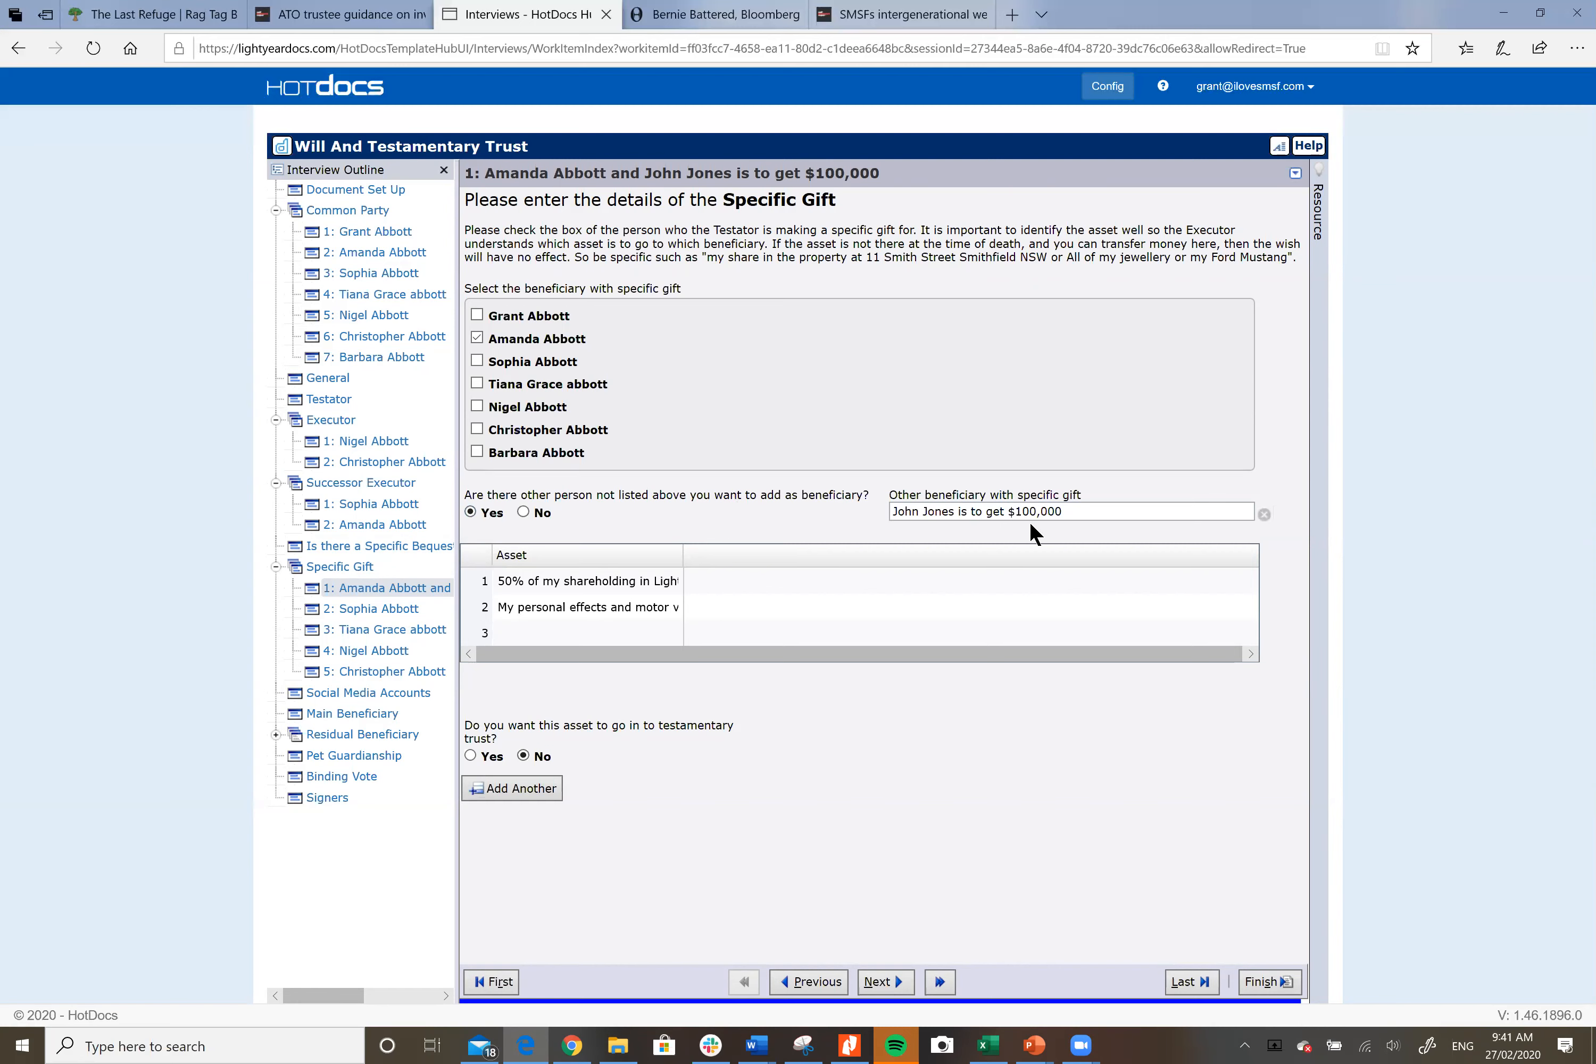
left_click(523, 512)
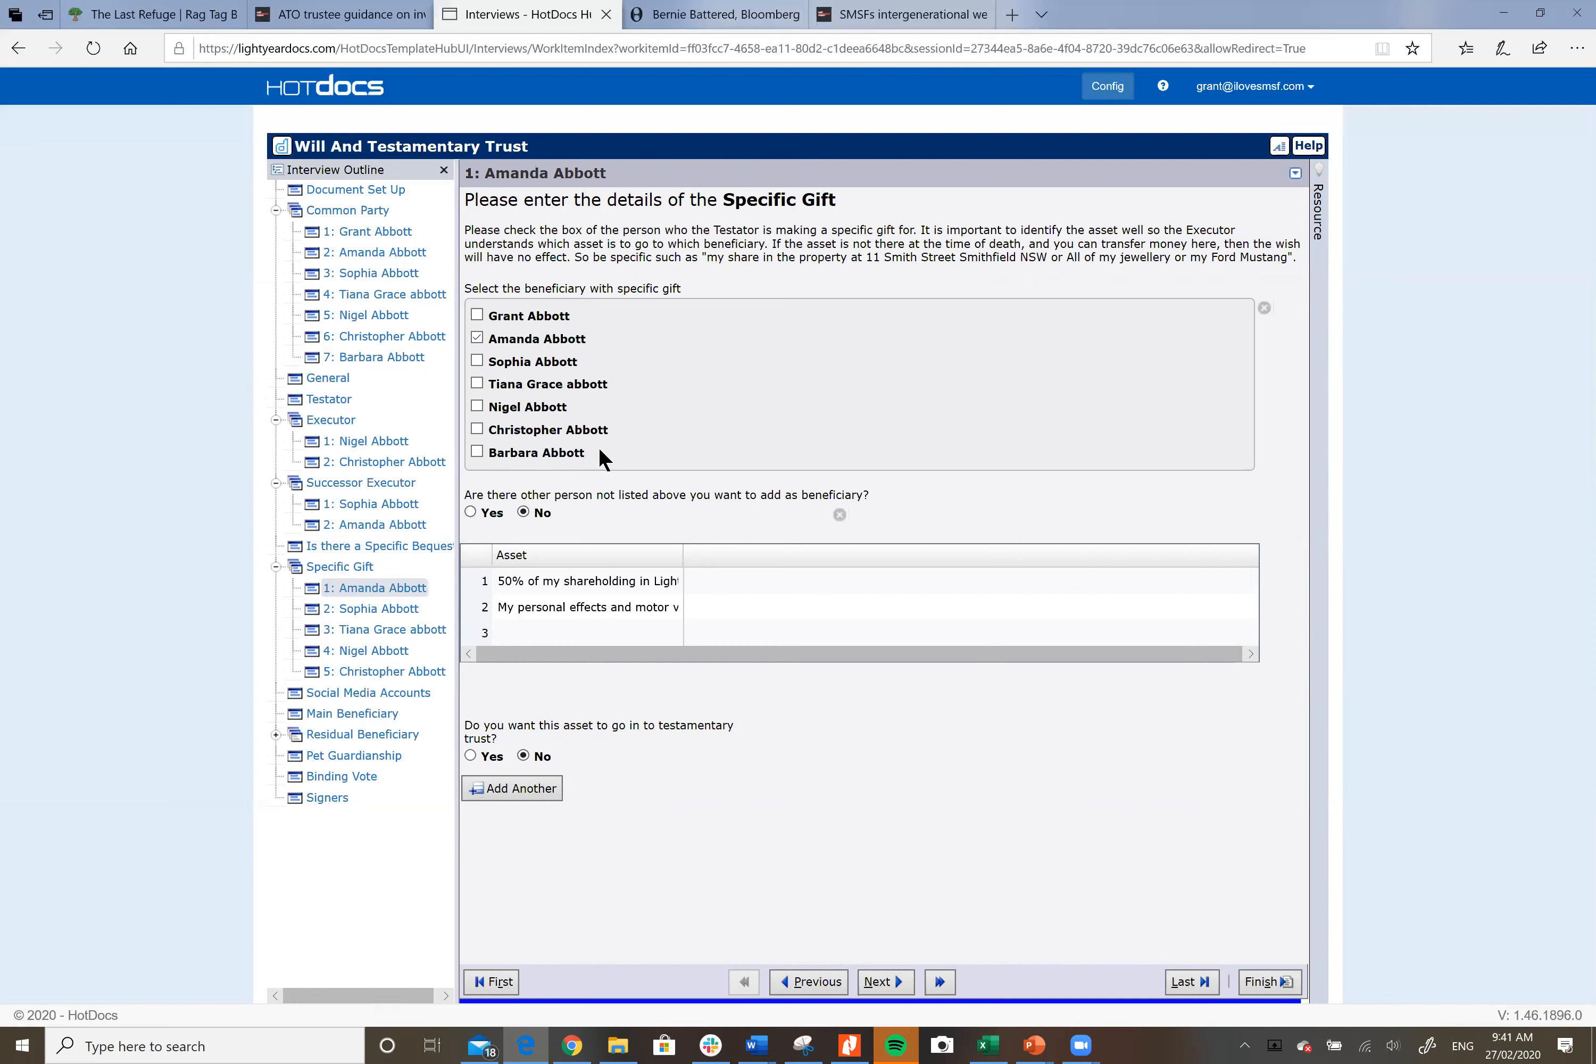
left_click(611, 628)
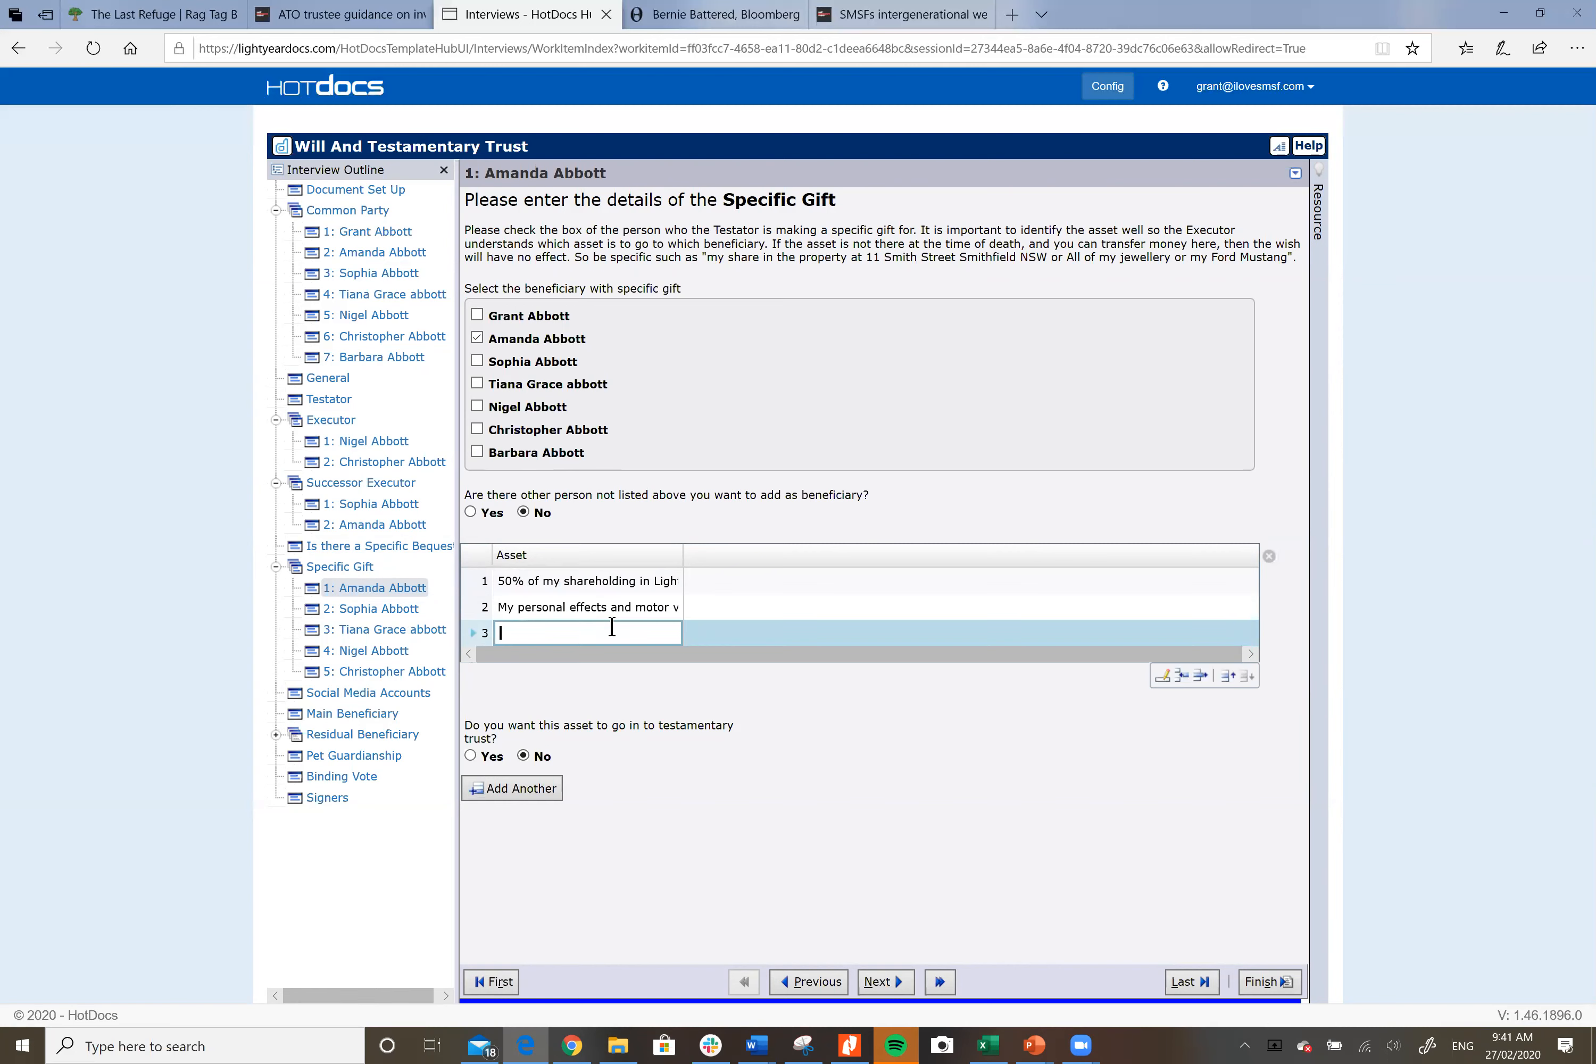
left_click(335, 374)
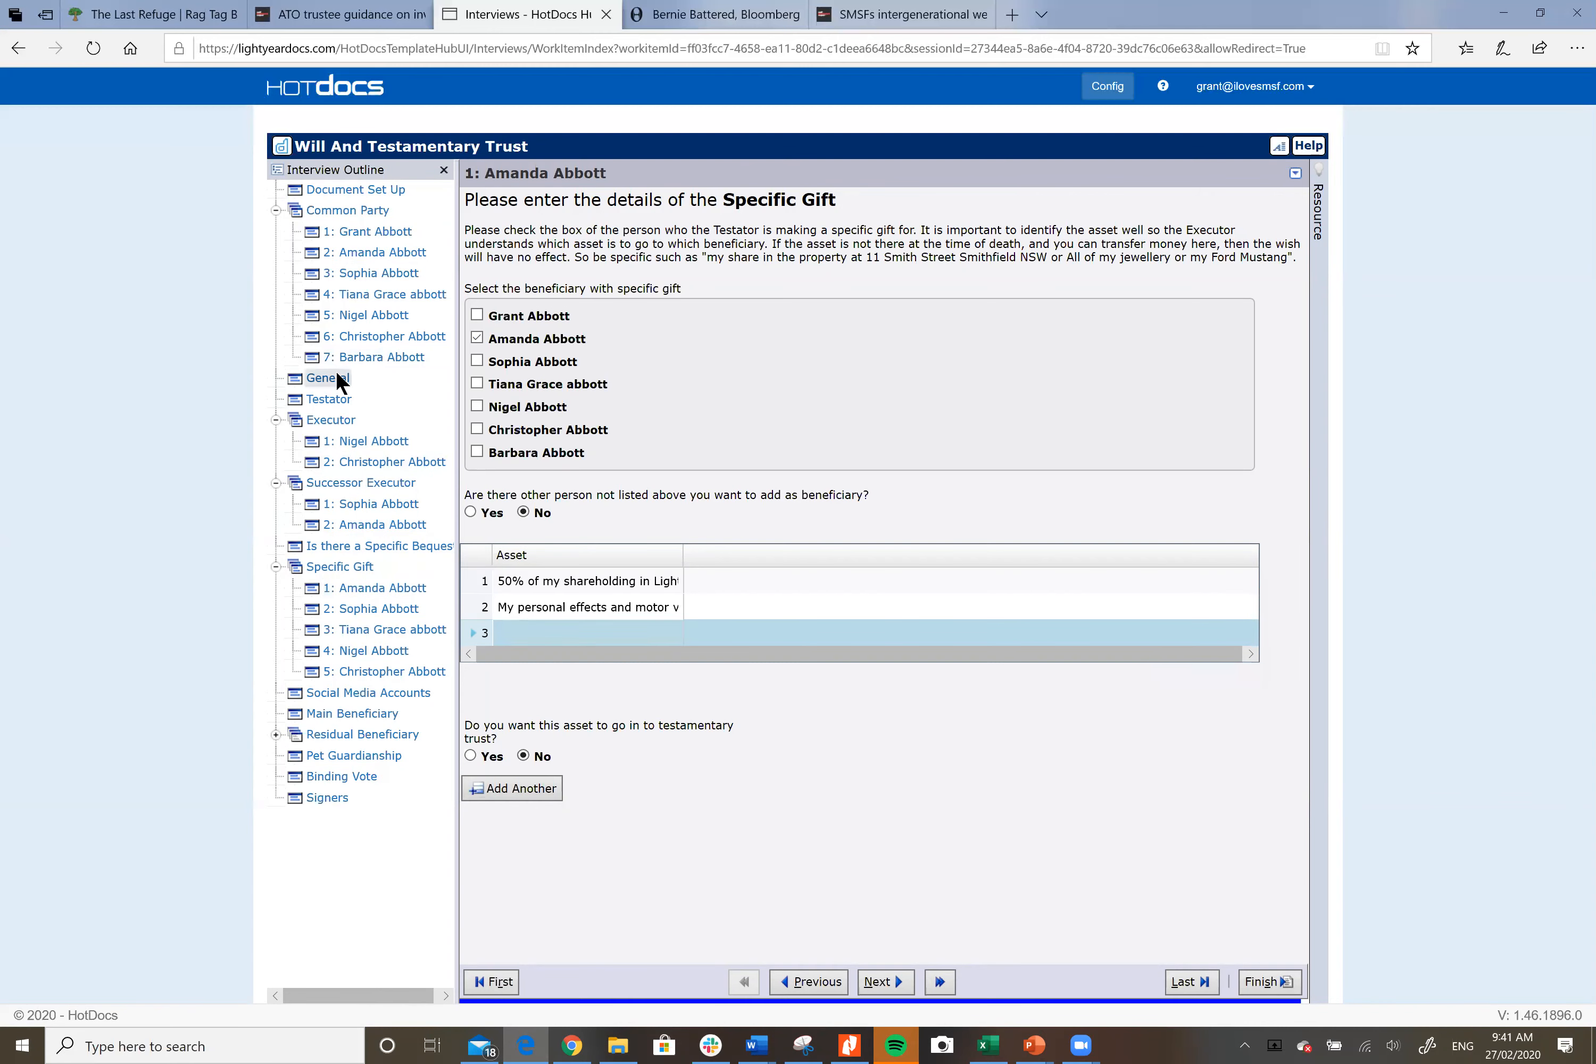
left_click(470, 308)
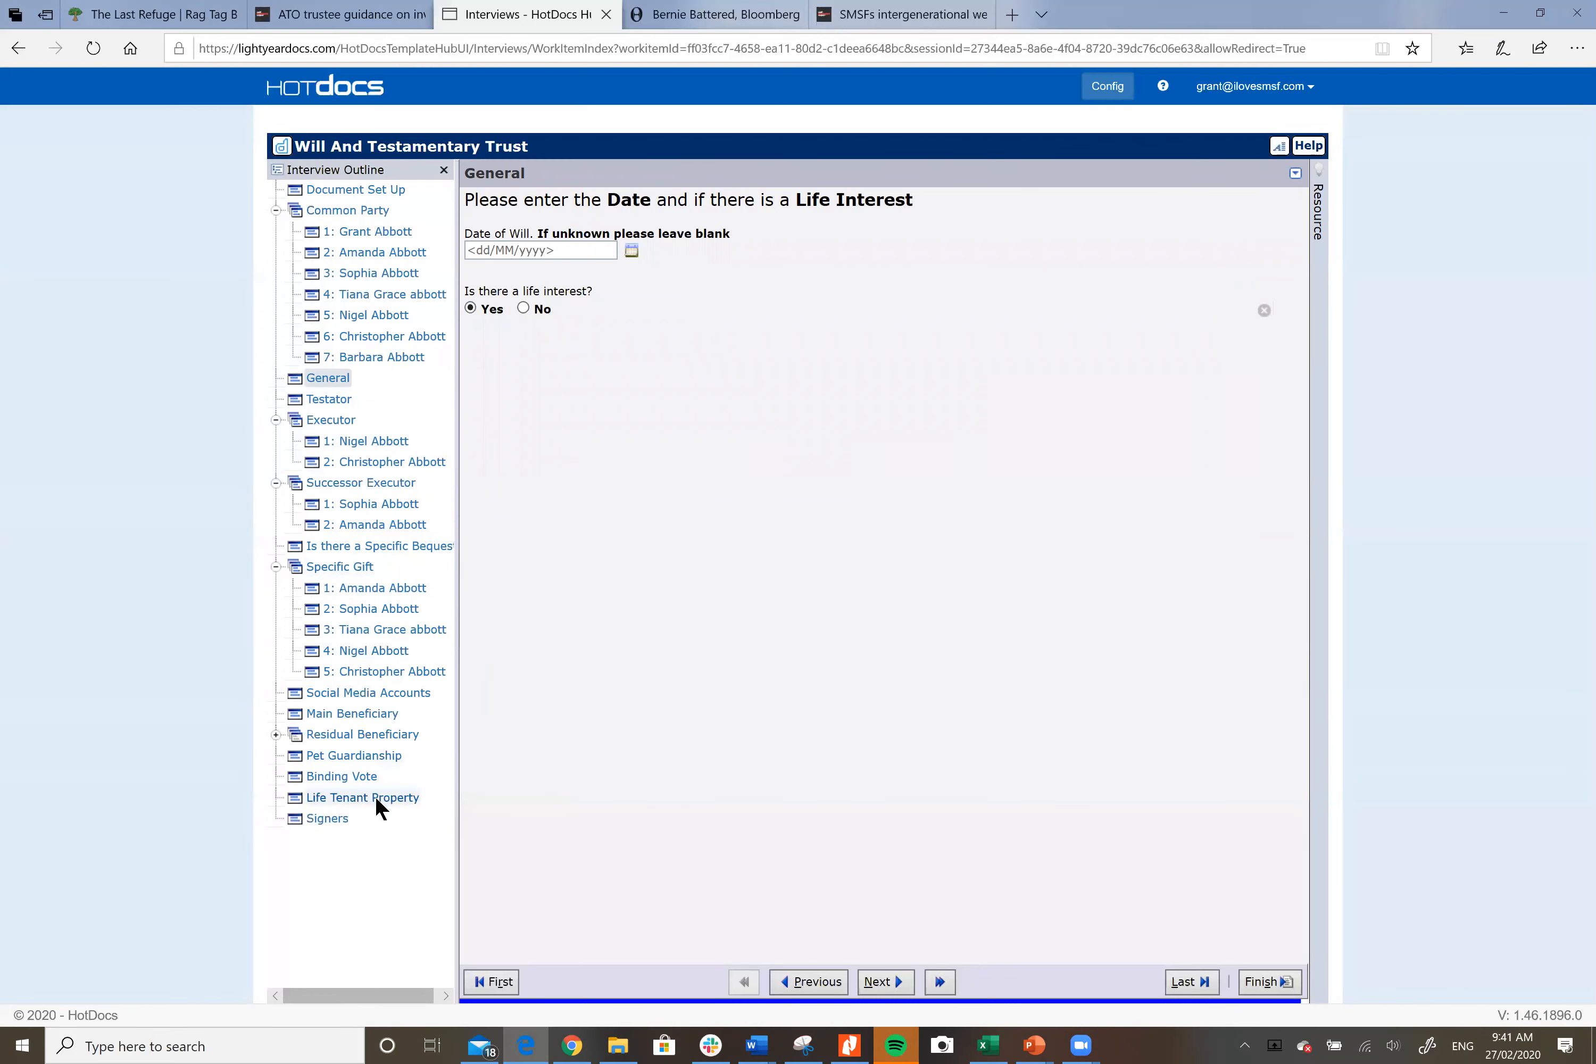
Step: Change life interest back to No and return to the first beneficiary's specific gift
left_click(523, 308)
left_click(352, 582)
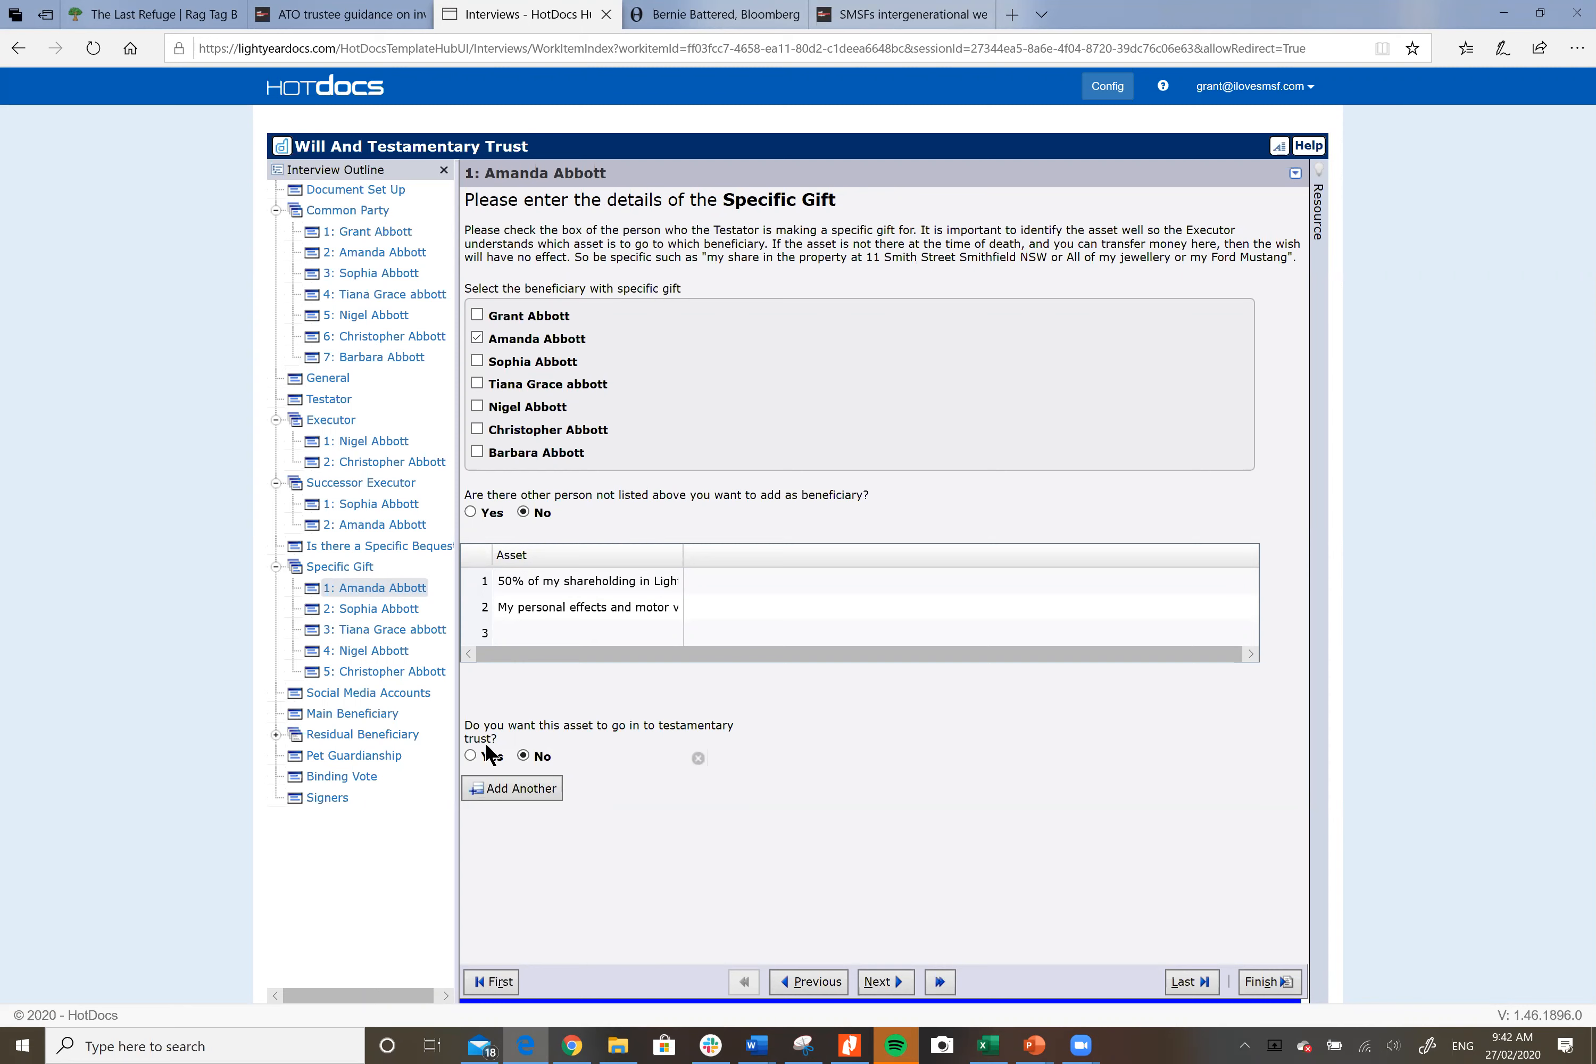
left_click(471, 755)
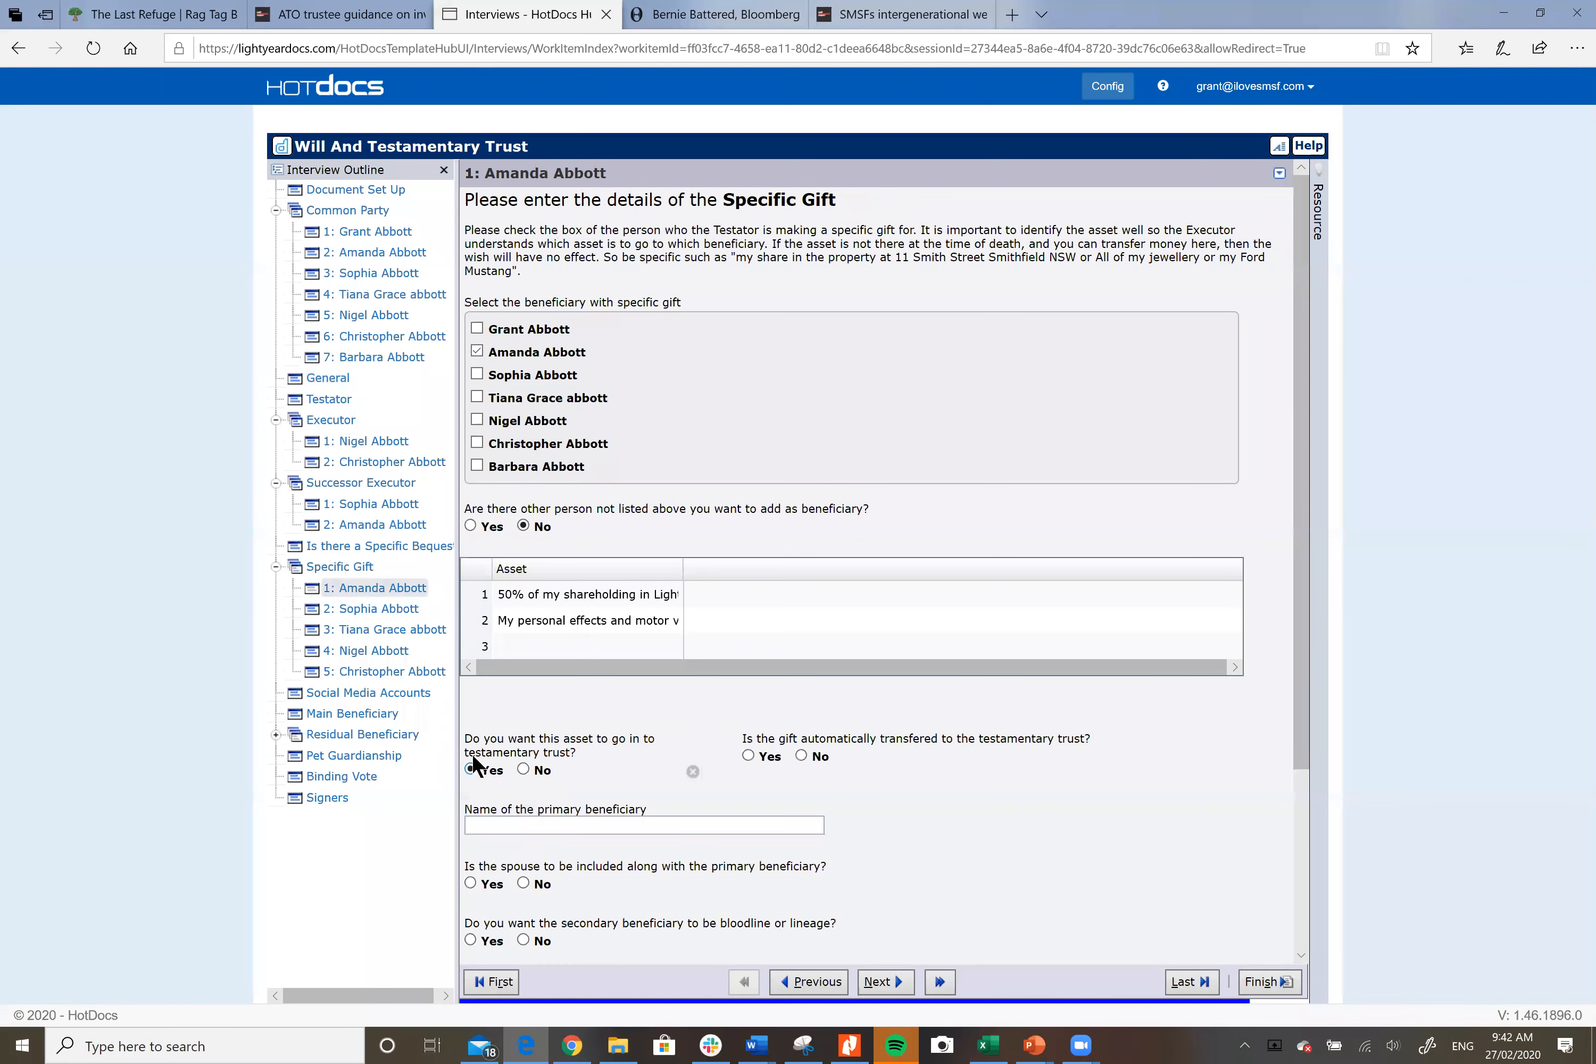
left_click_drag(1302, 690, 1313, 844)
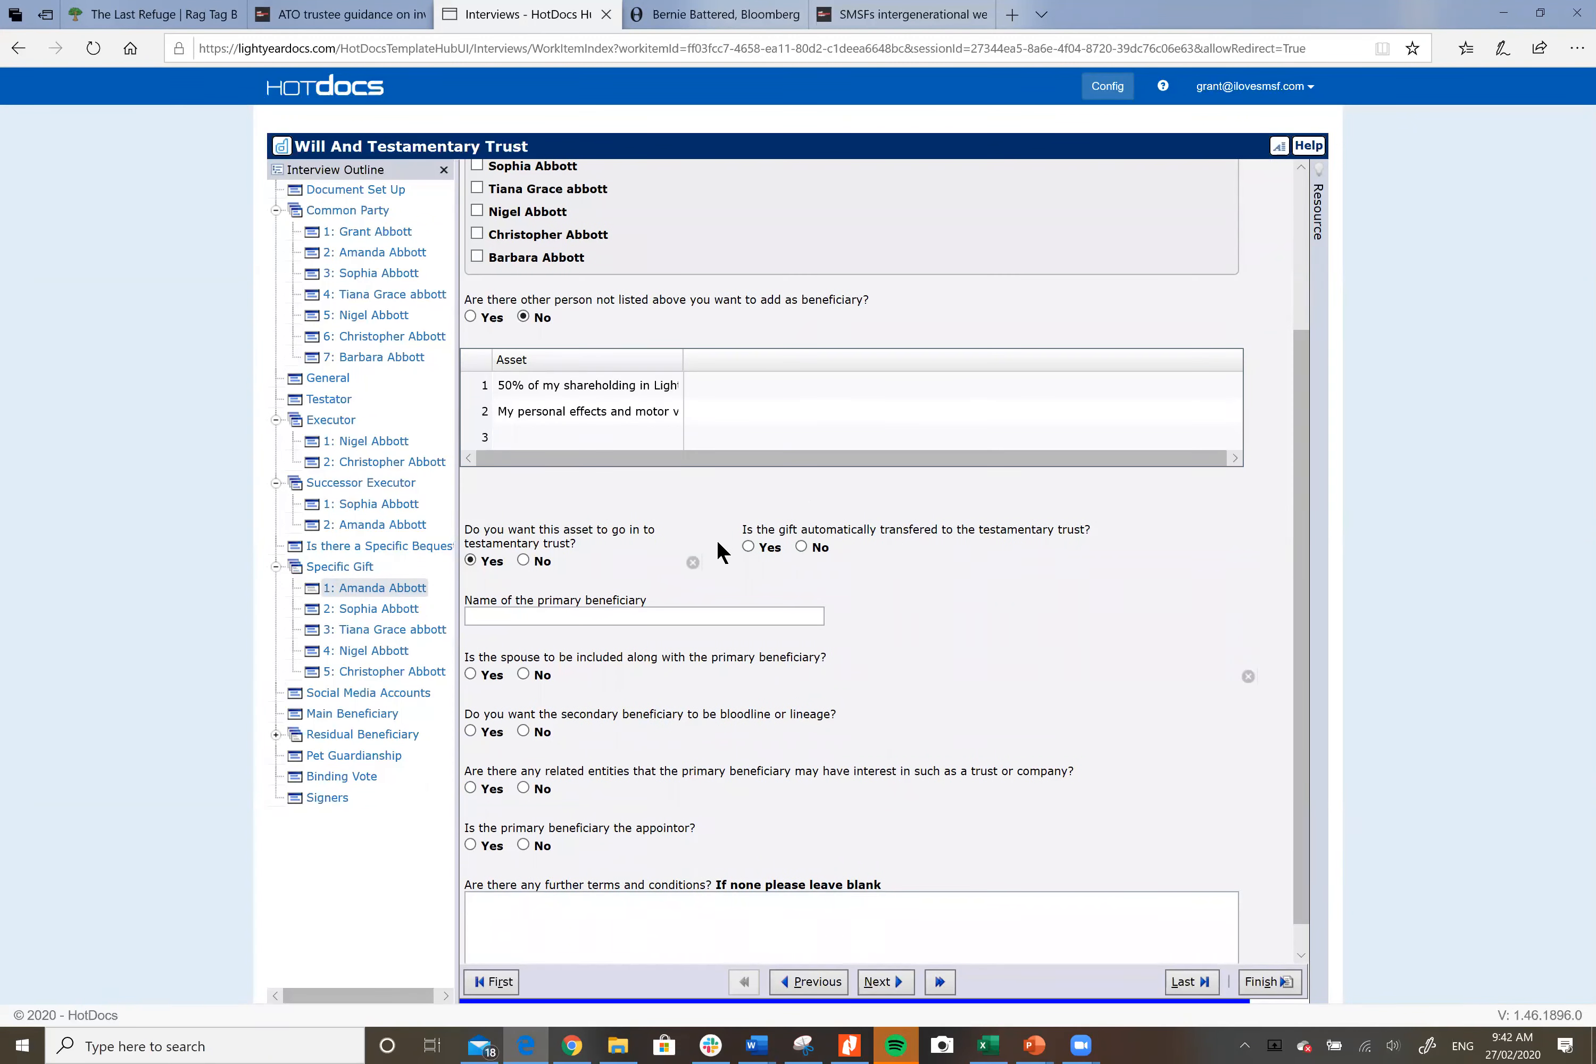
left_click(801, 546)
scroll(987, 689, "up", 2)
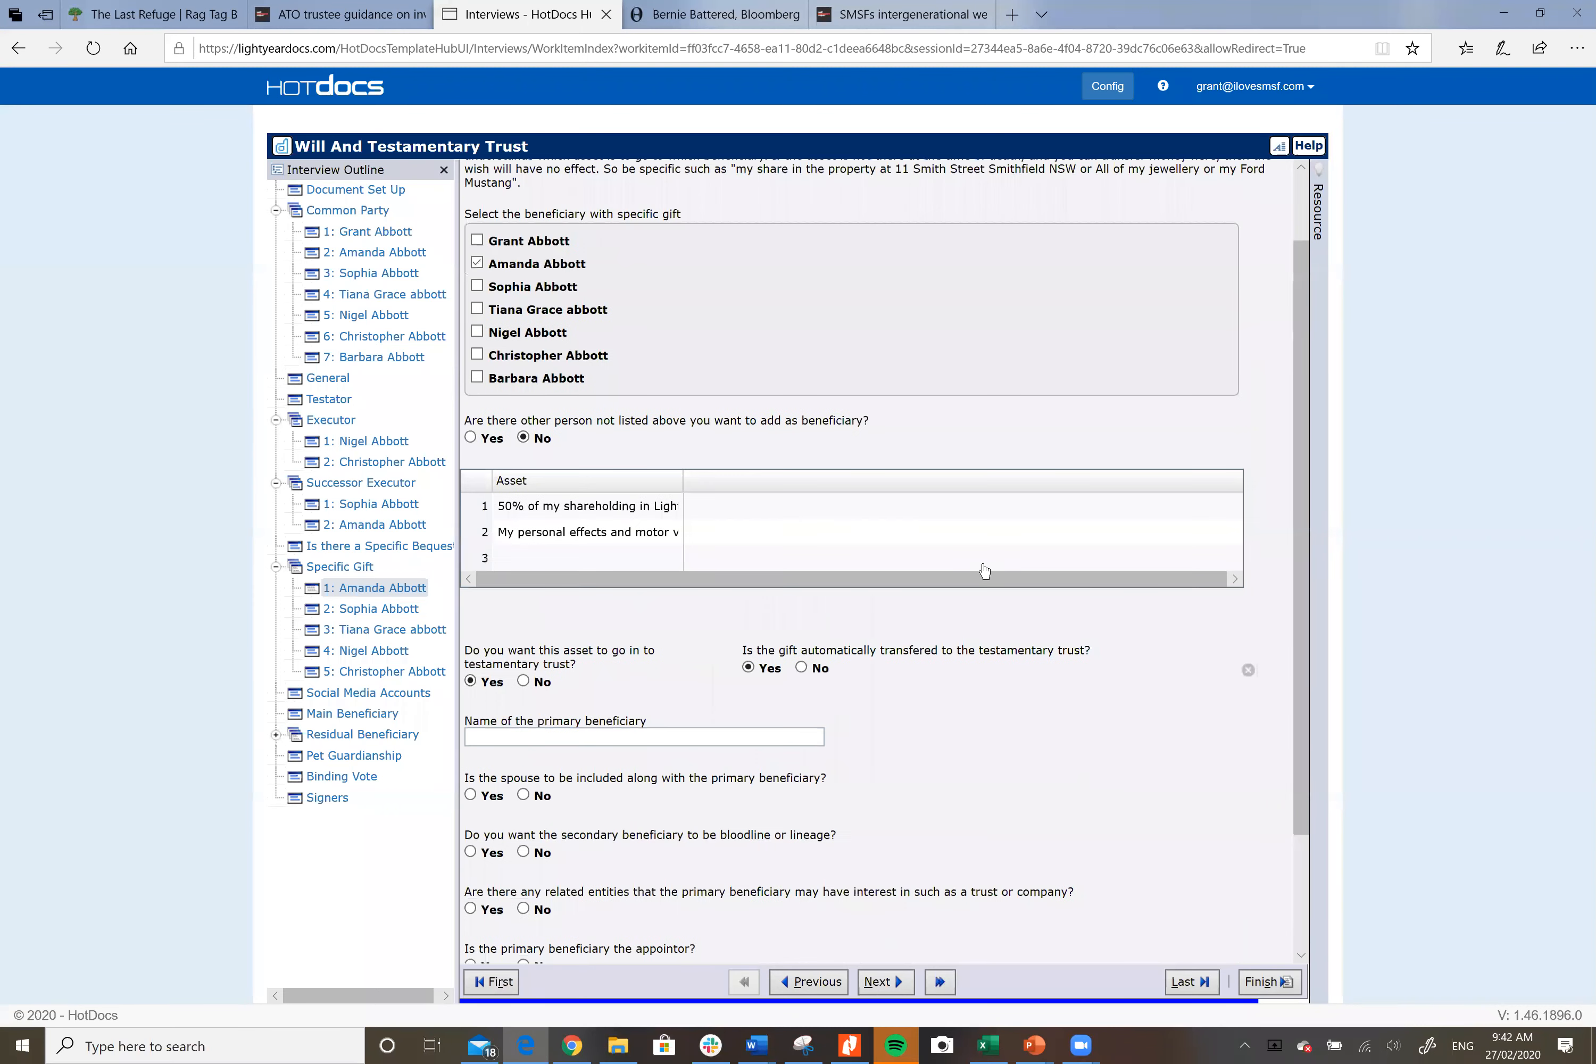
scroll(1037, 754, "down", 2)
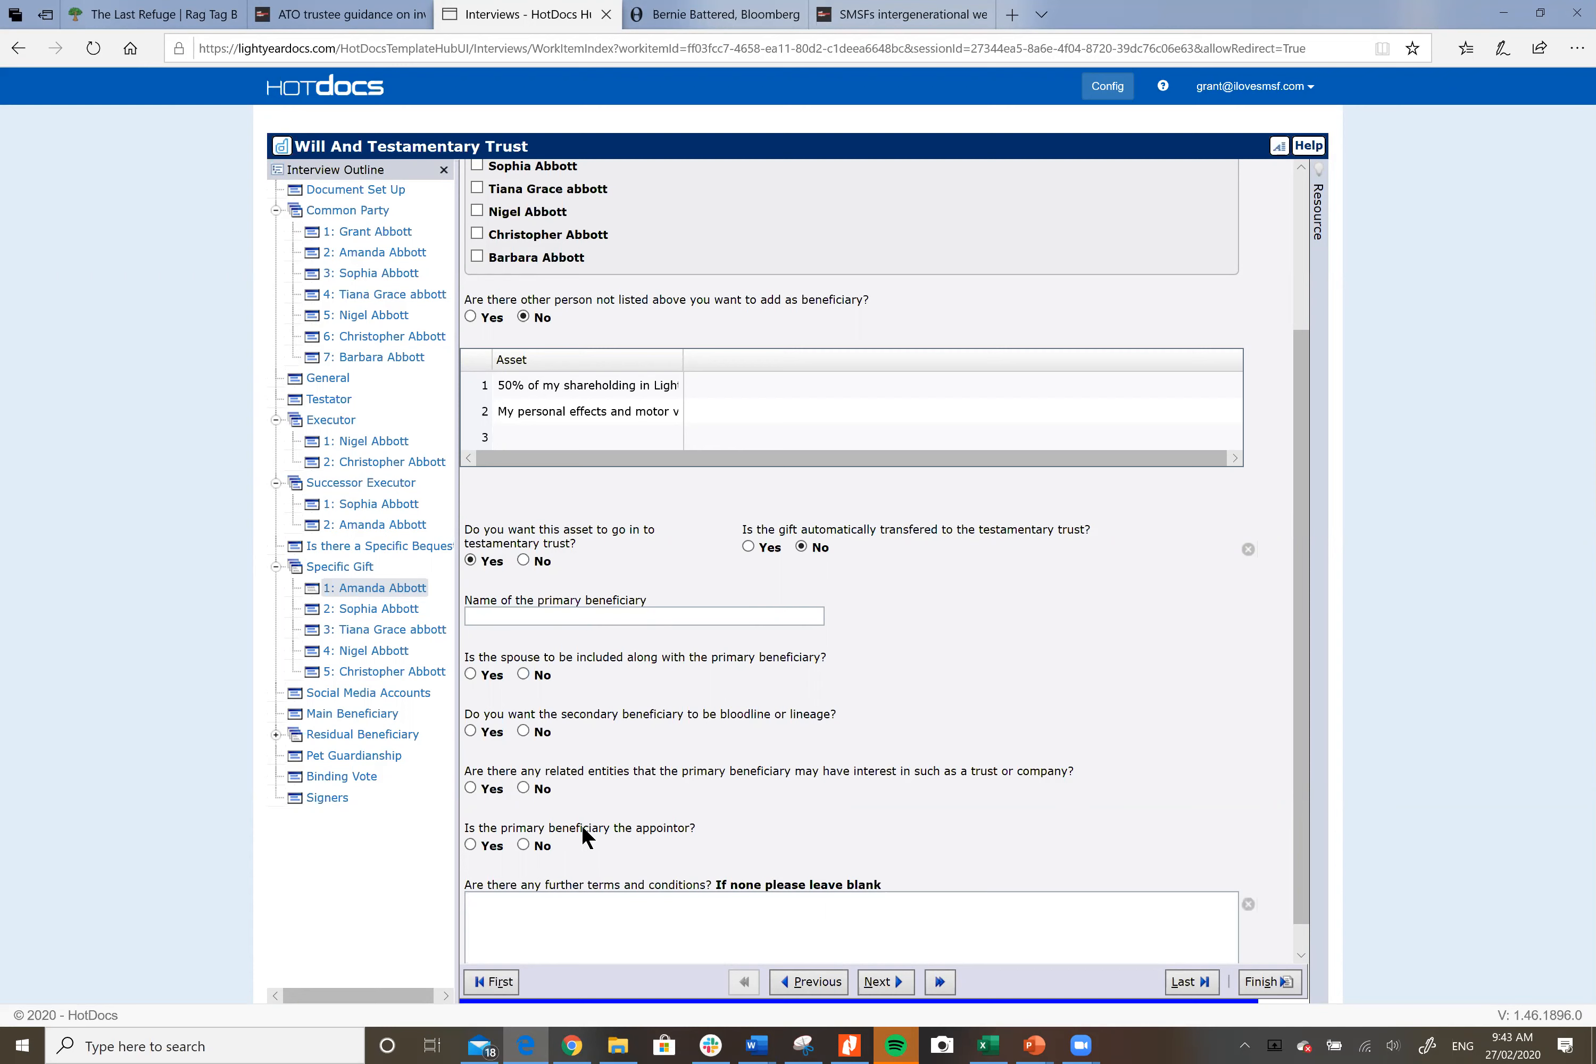
left_click(522, 561)
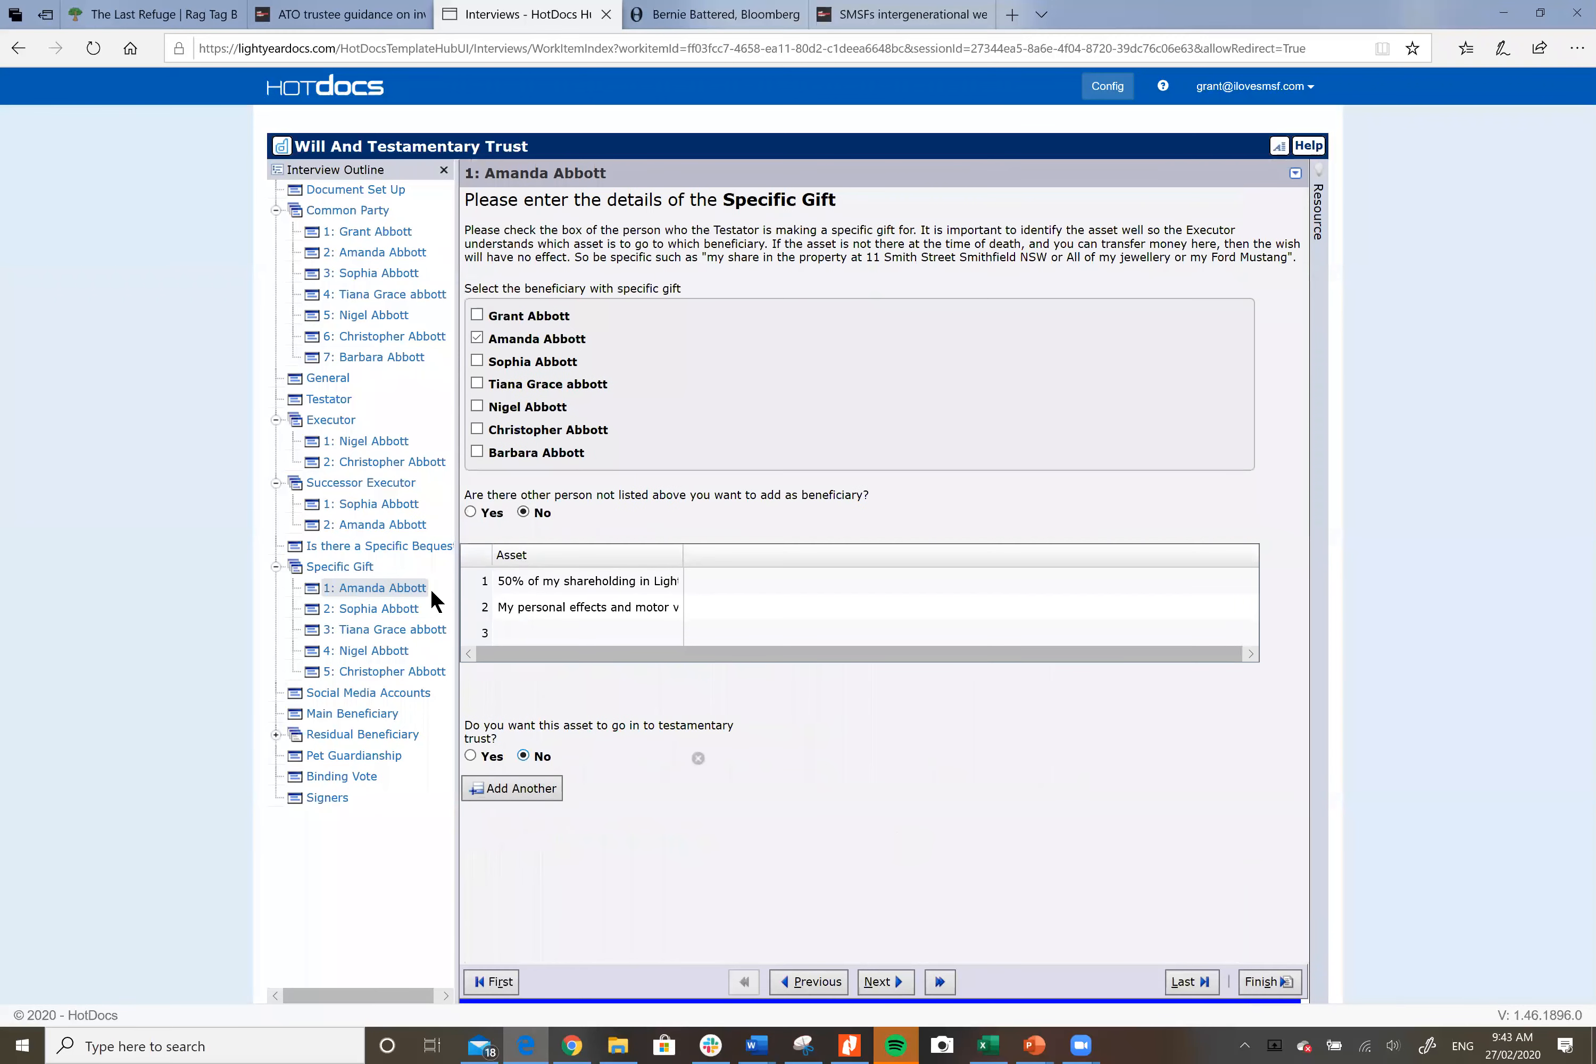
Step: Review the second gift, then the third gift of 25% of LightYear shares in testamentary trust
left_click(388, 604)
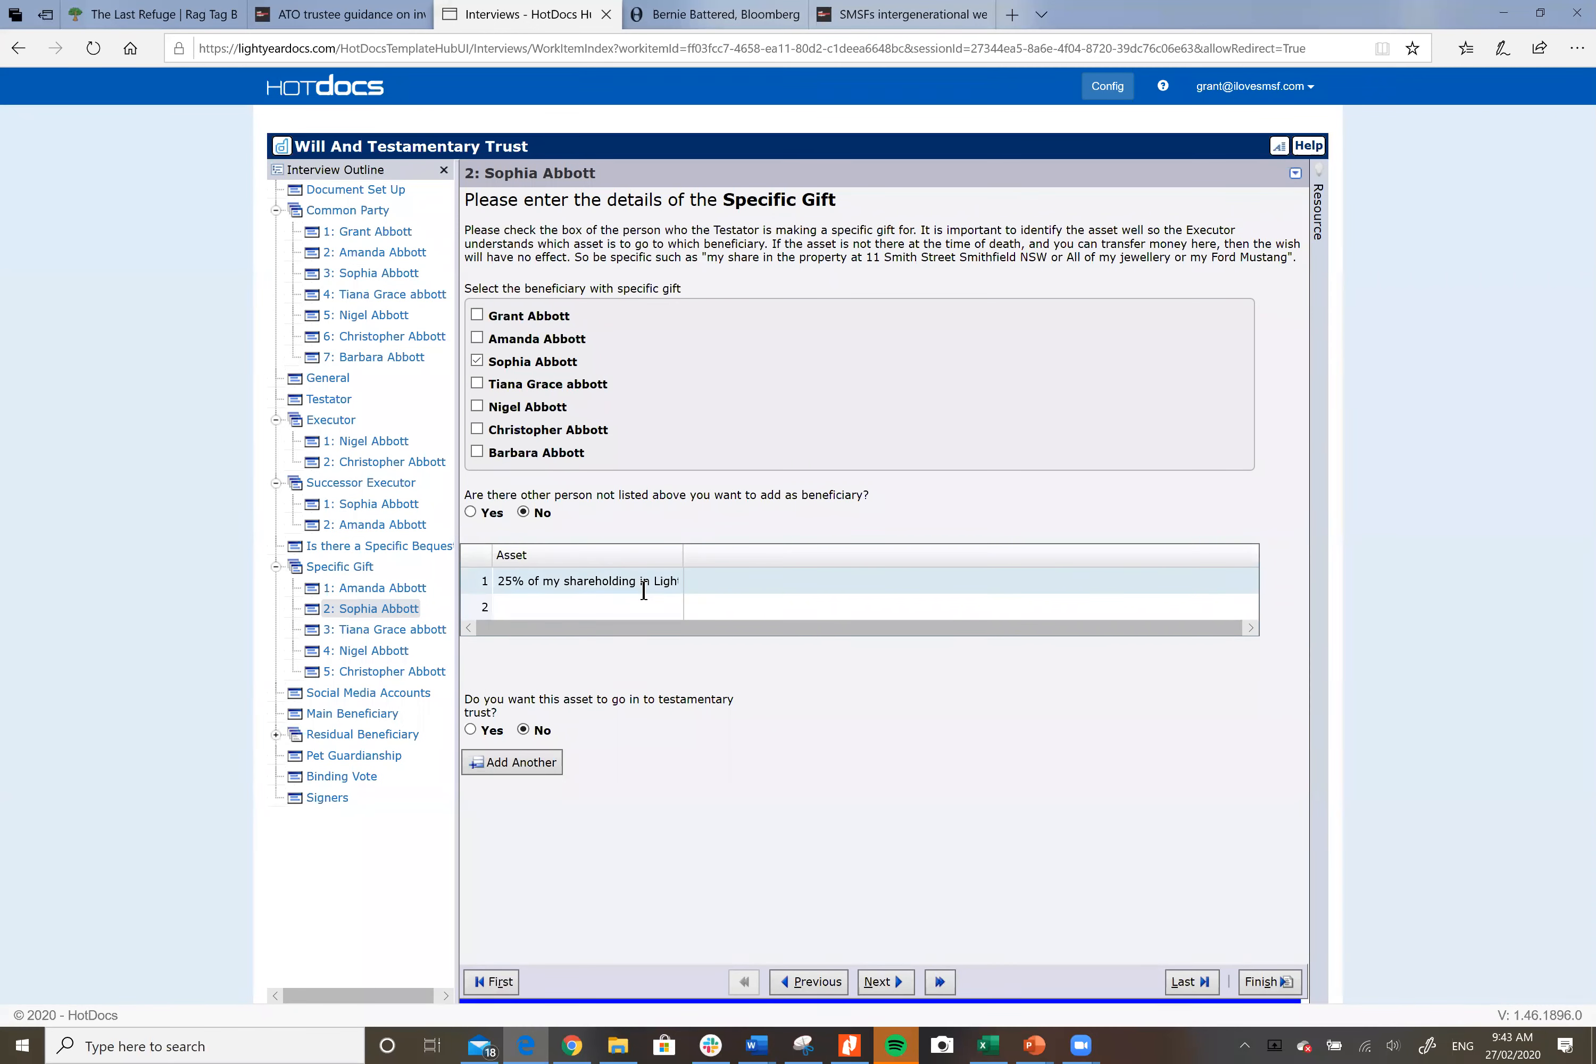
left_click(392, 628)
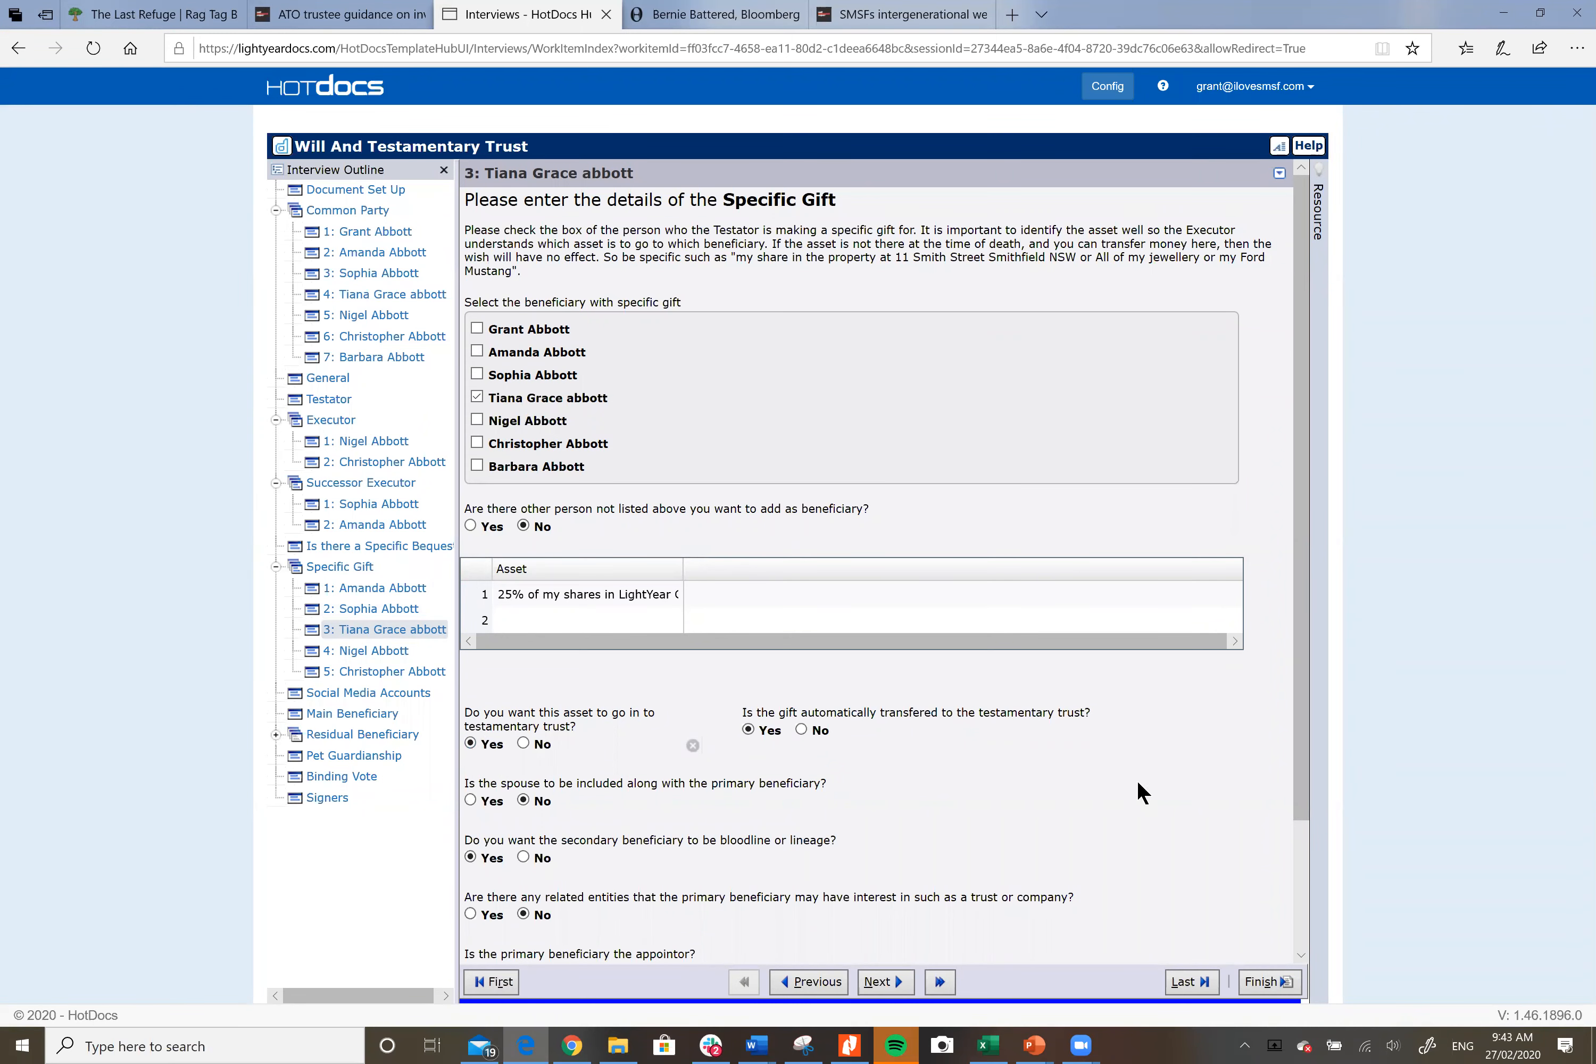
scroll(1145, 755, "down", 2)
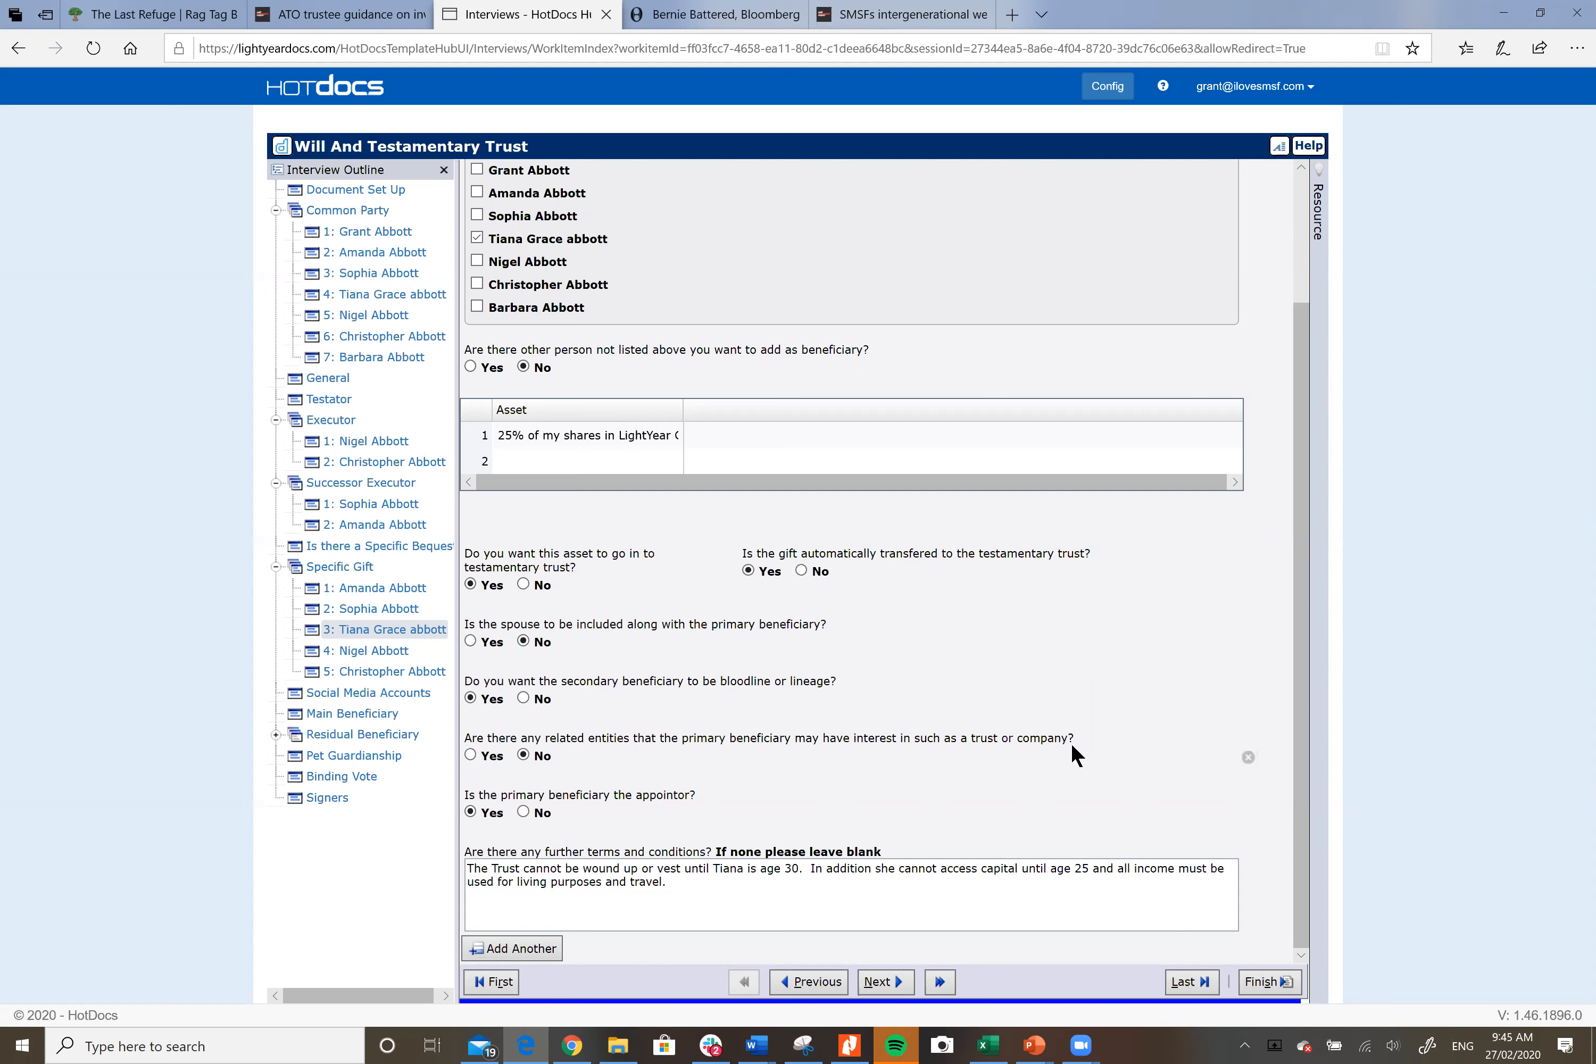
Step: Toggle the third gift's related-entities and appointor answers, then move to Specific Gift 4 ($30,000)
left_click(471, 756)
left_click(488, 810)
left_click(524, 812)
left_click(390, 650)
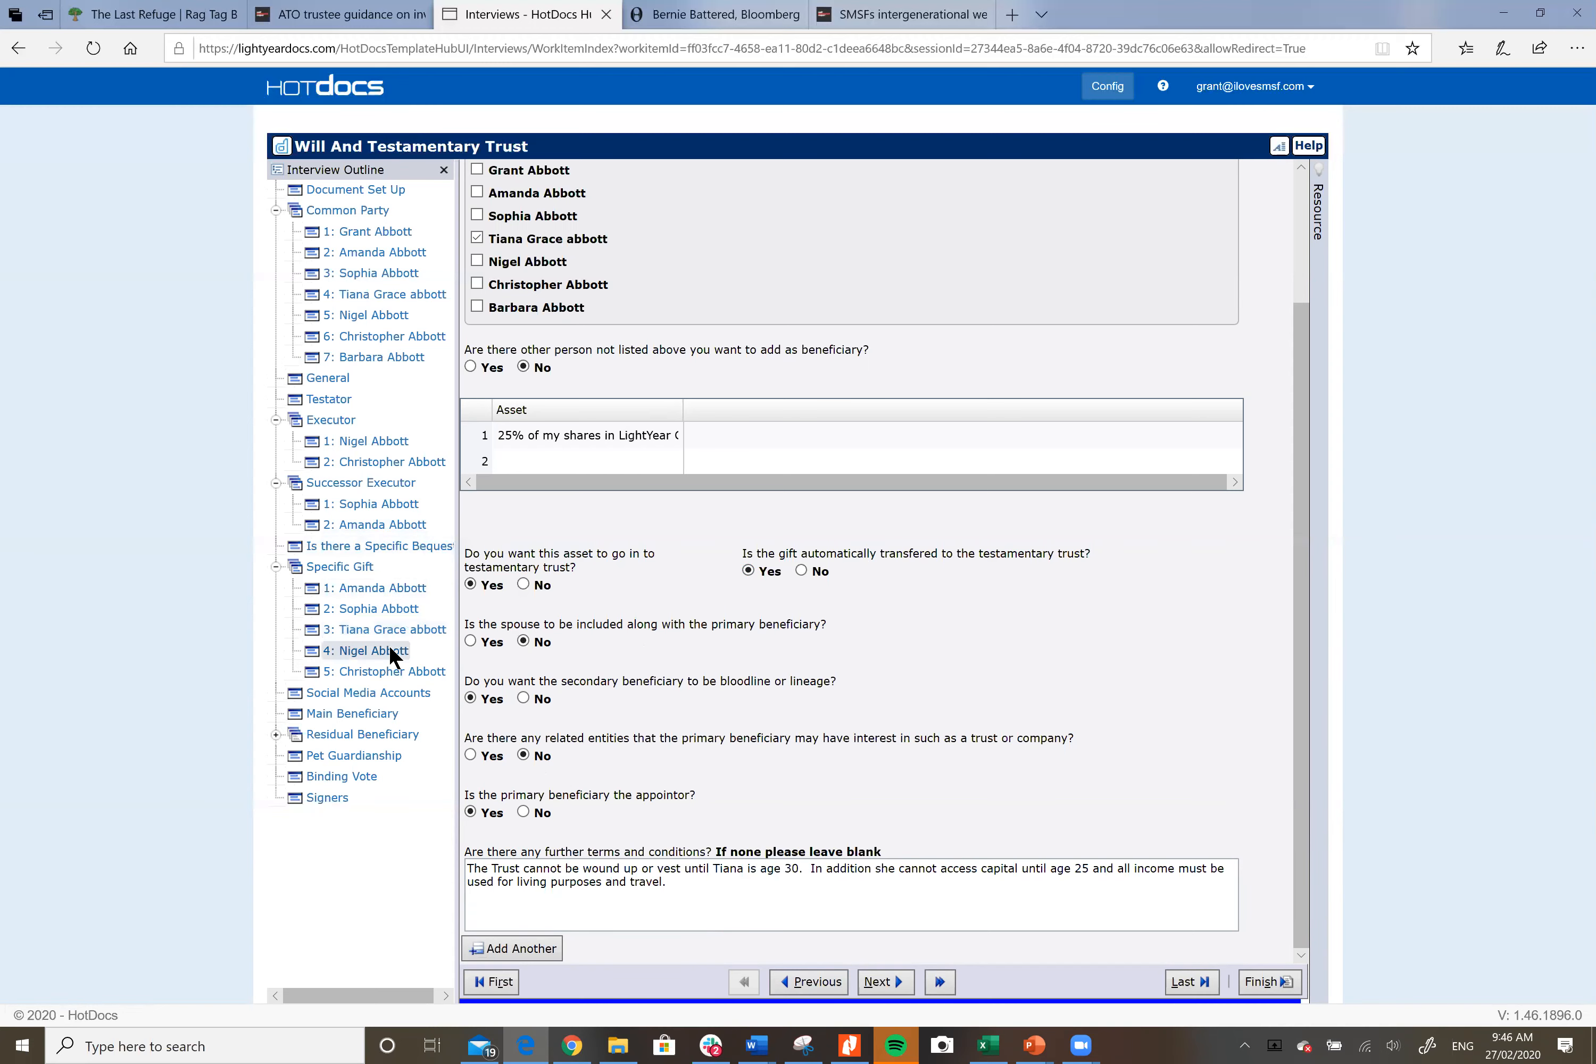
Step: Change the gift's asset amount from $30,000 to $50,000
left_click(507, 581)
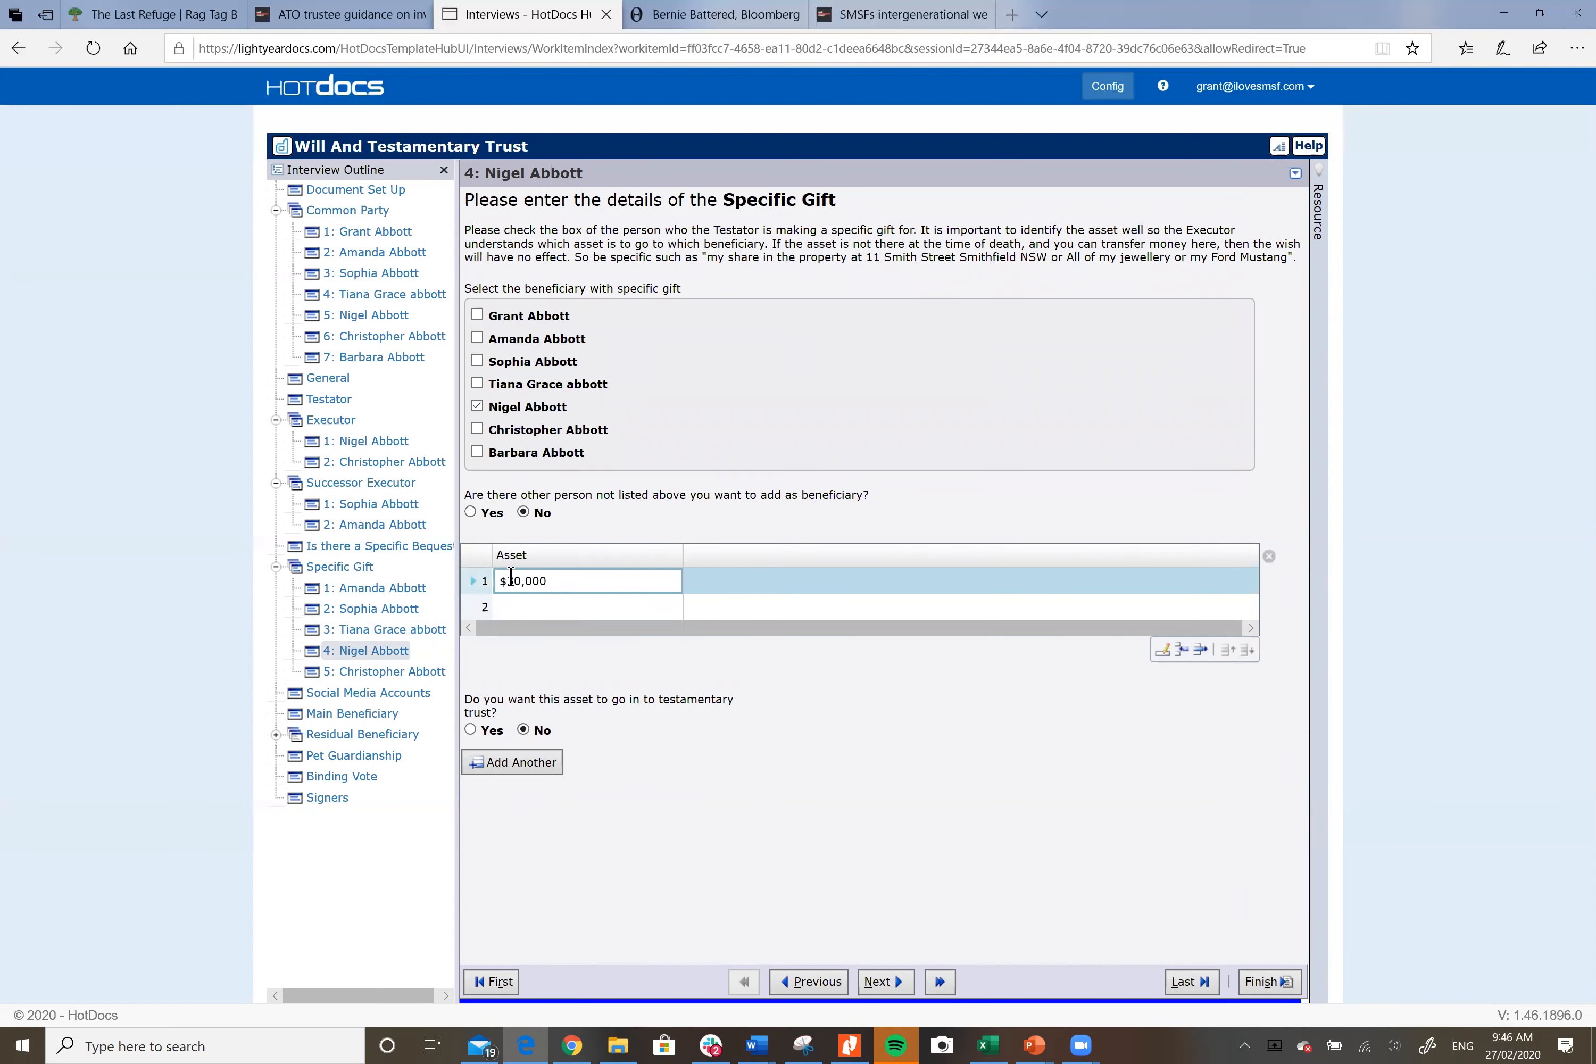
key("BackSpace")
type("5")
Step: Review the fifth gift, leaving its beneficiaries unchanged, and add a new blank specific gift
left_click(361, 670)
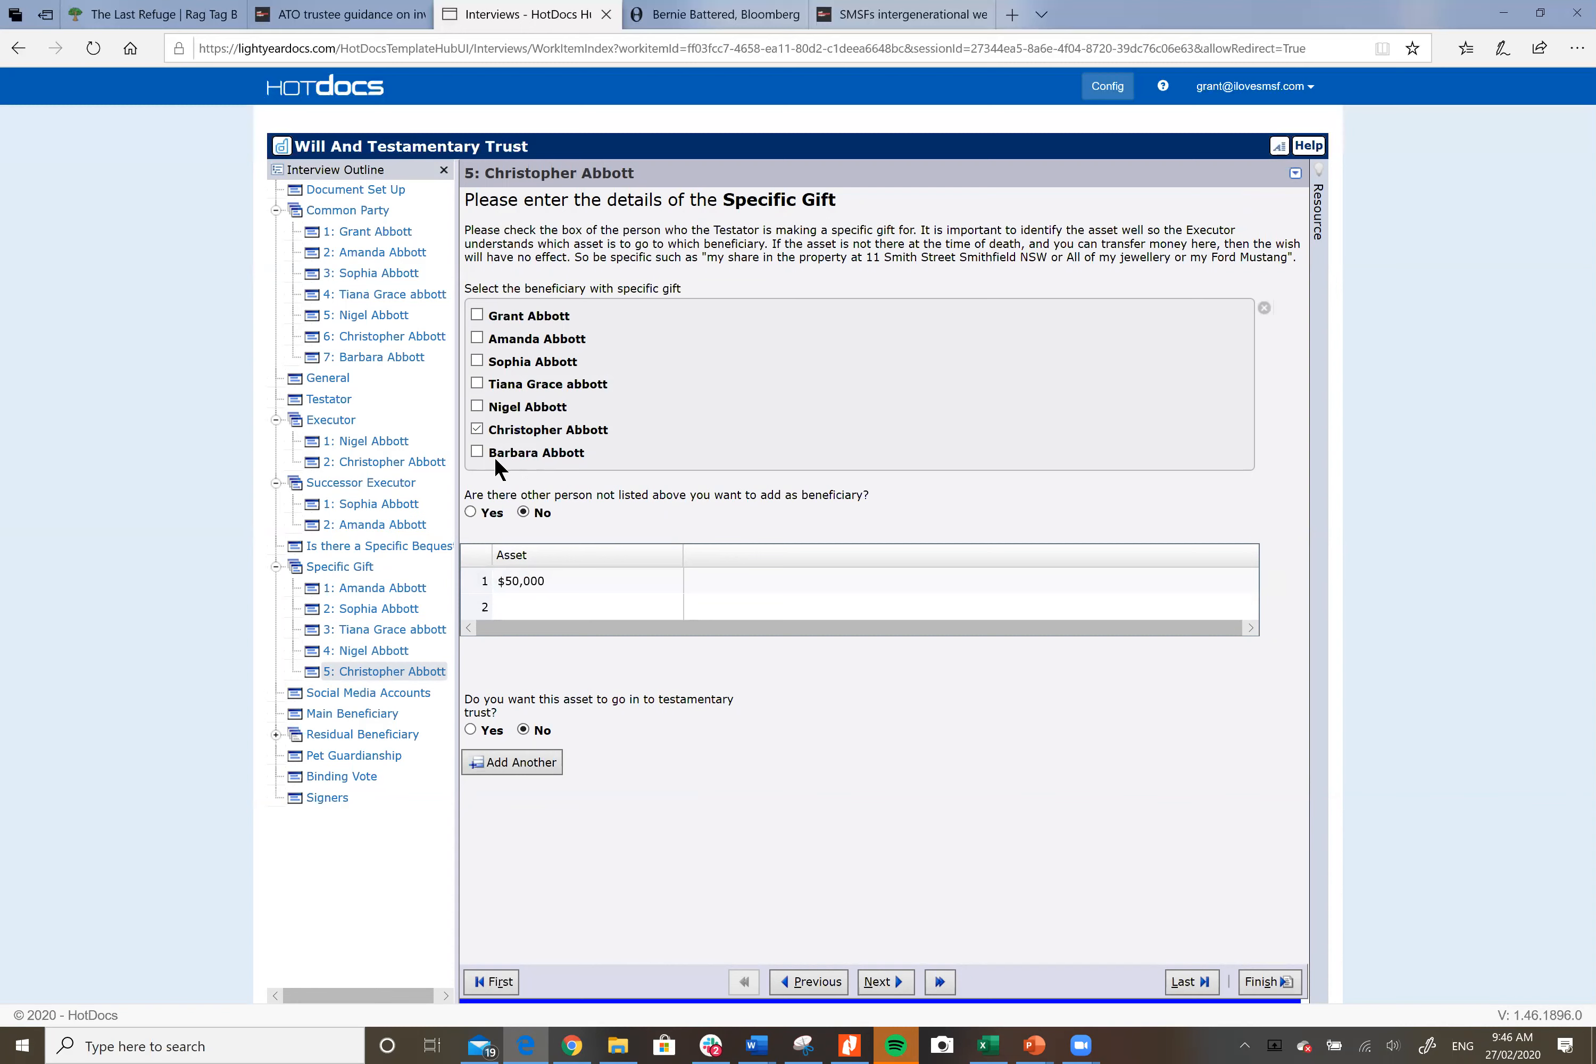
left_click(476, 451)
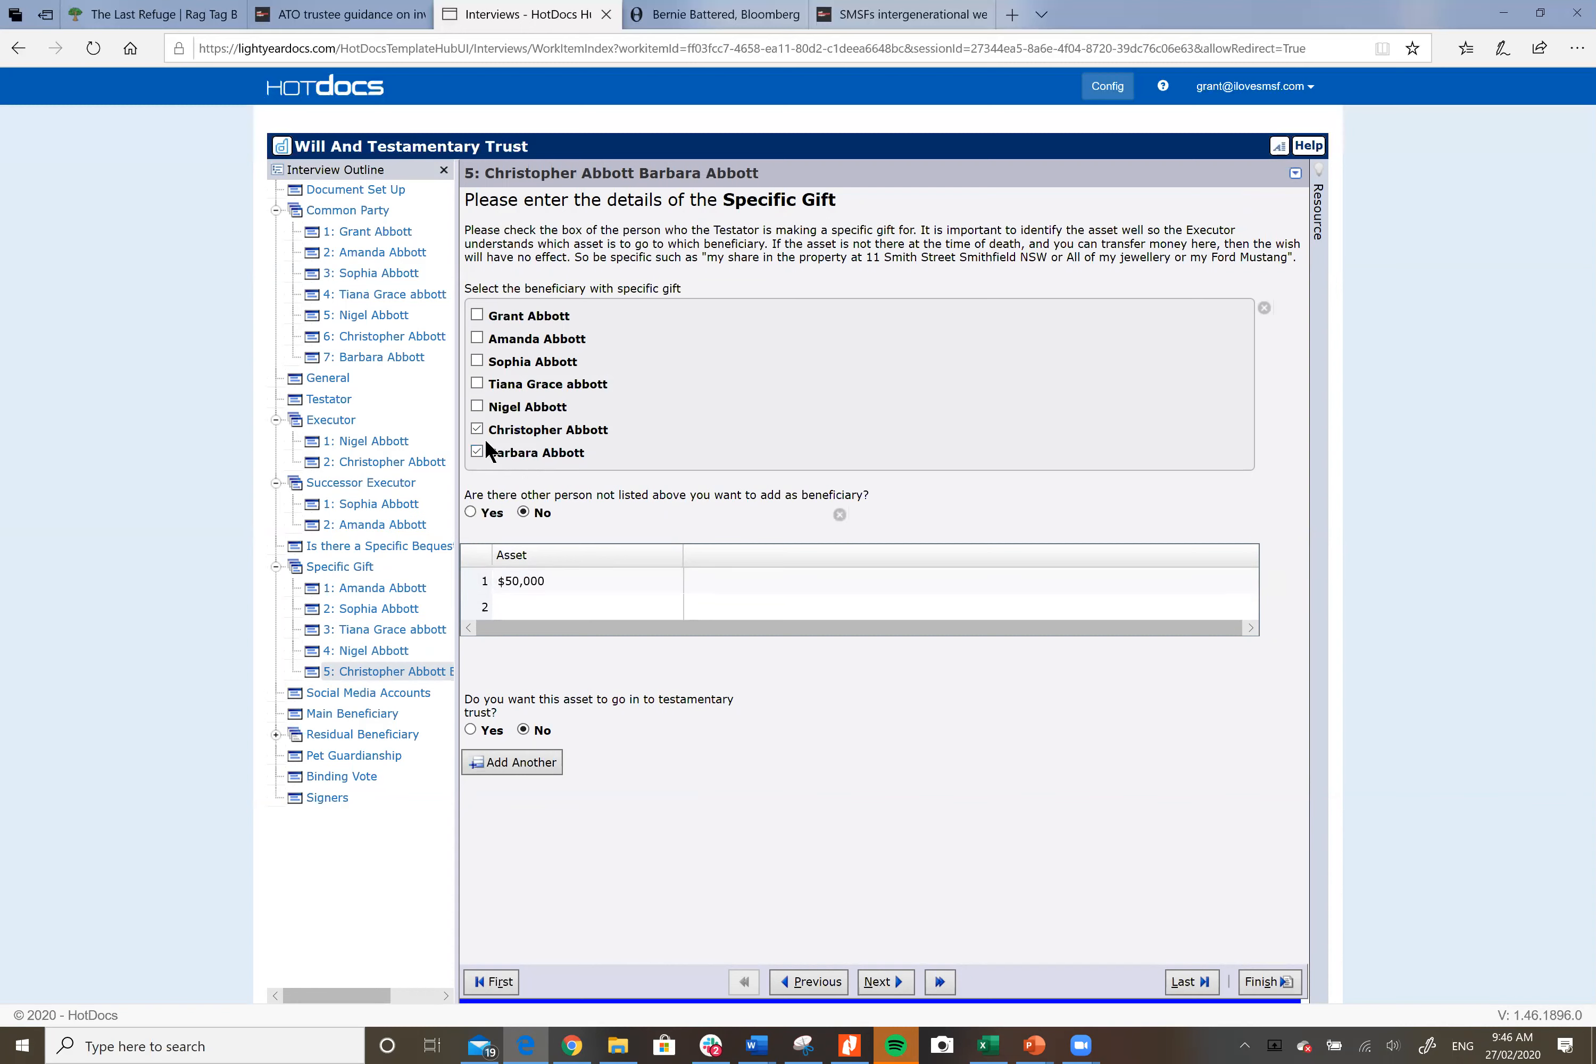
left_click(477, 451)
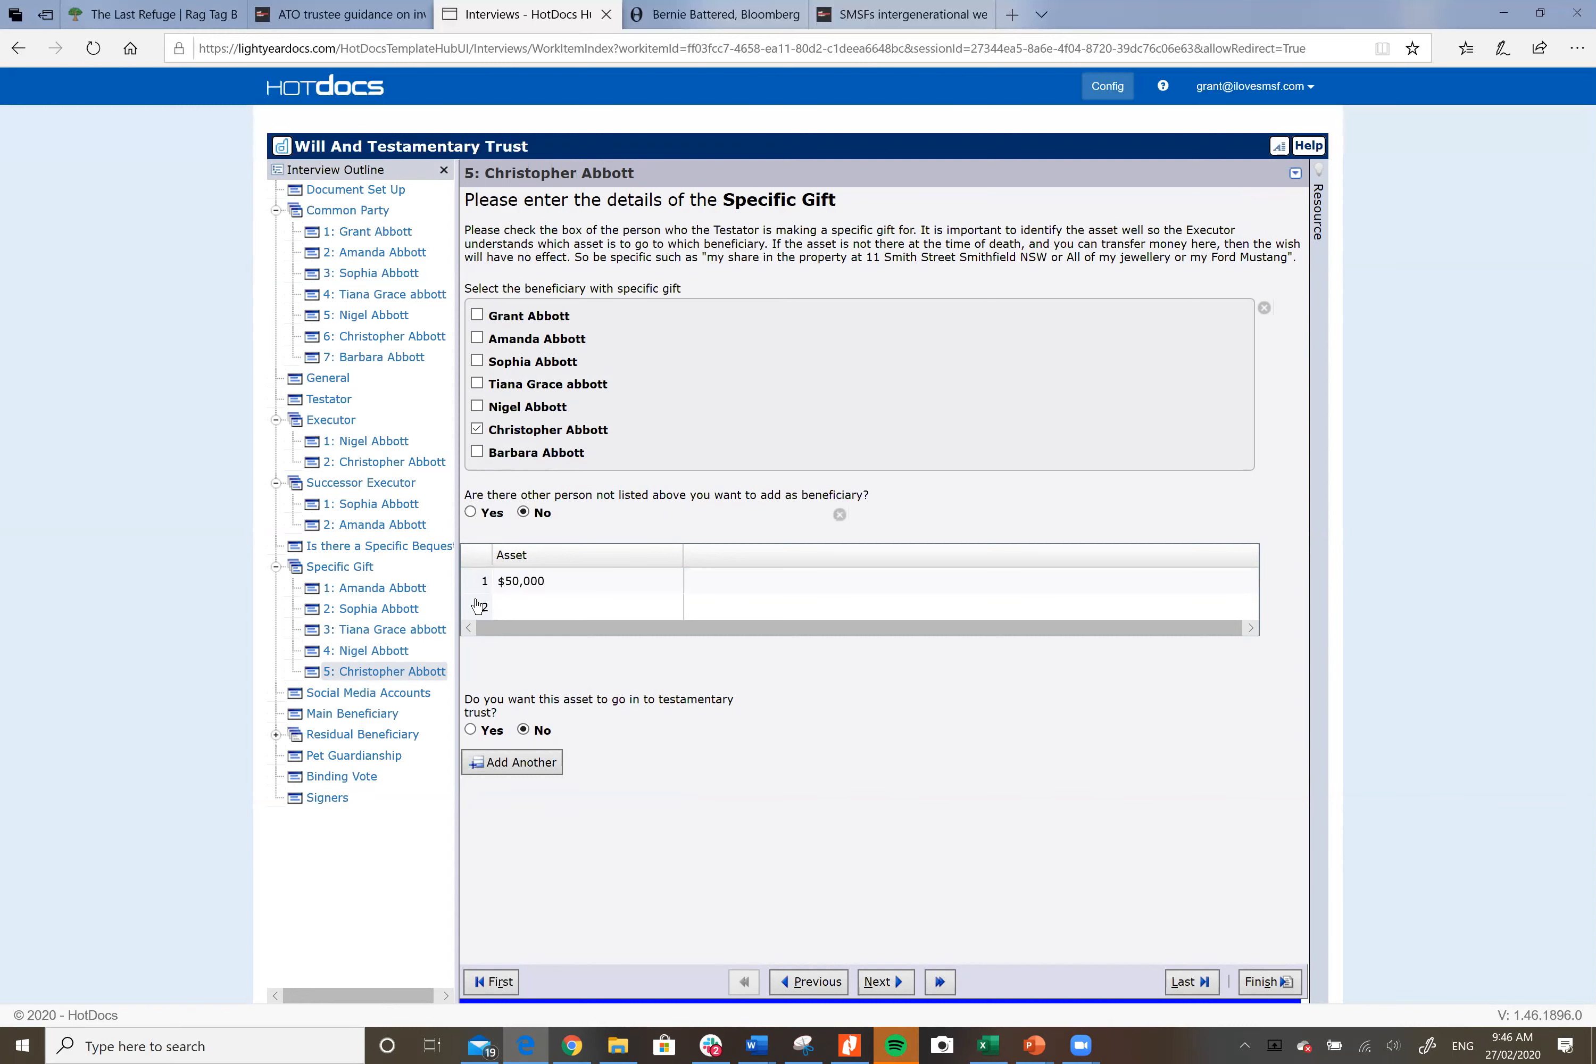
left_click(524, 764)
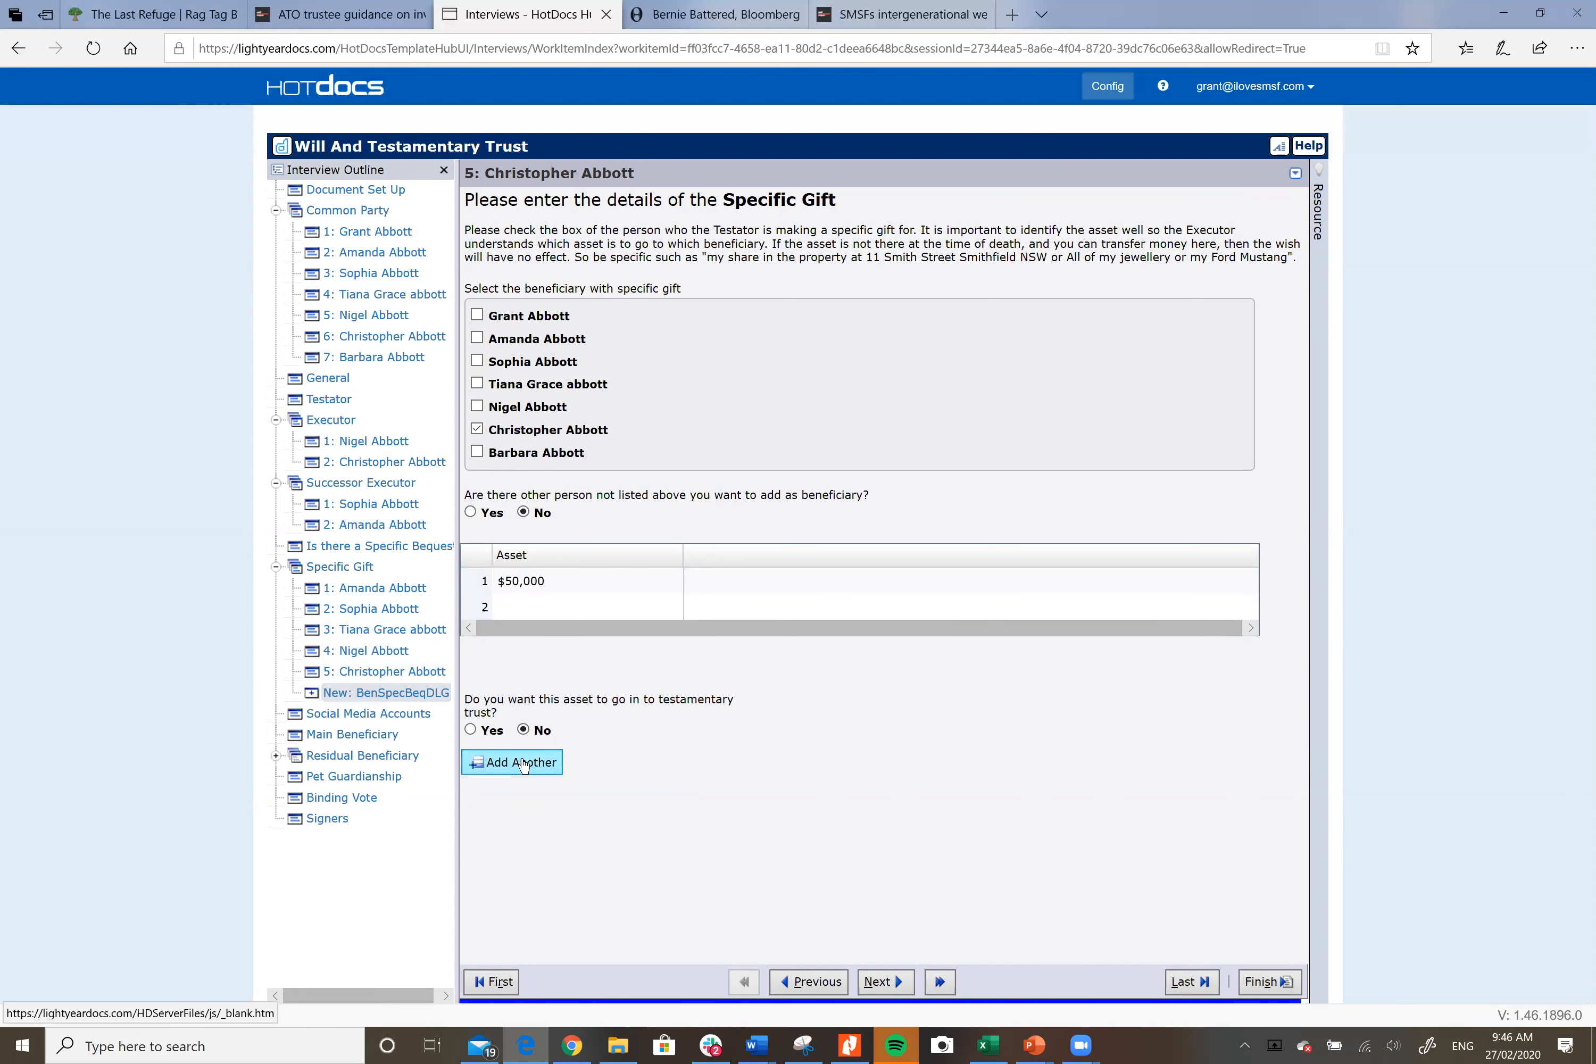
Step: Create a $30,000 gift to the last-listed beneficiary outside the testamentary trust, and add another gift
left_click(476, 451)
left_click(538, 579)
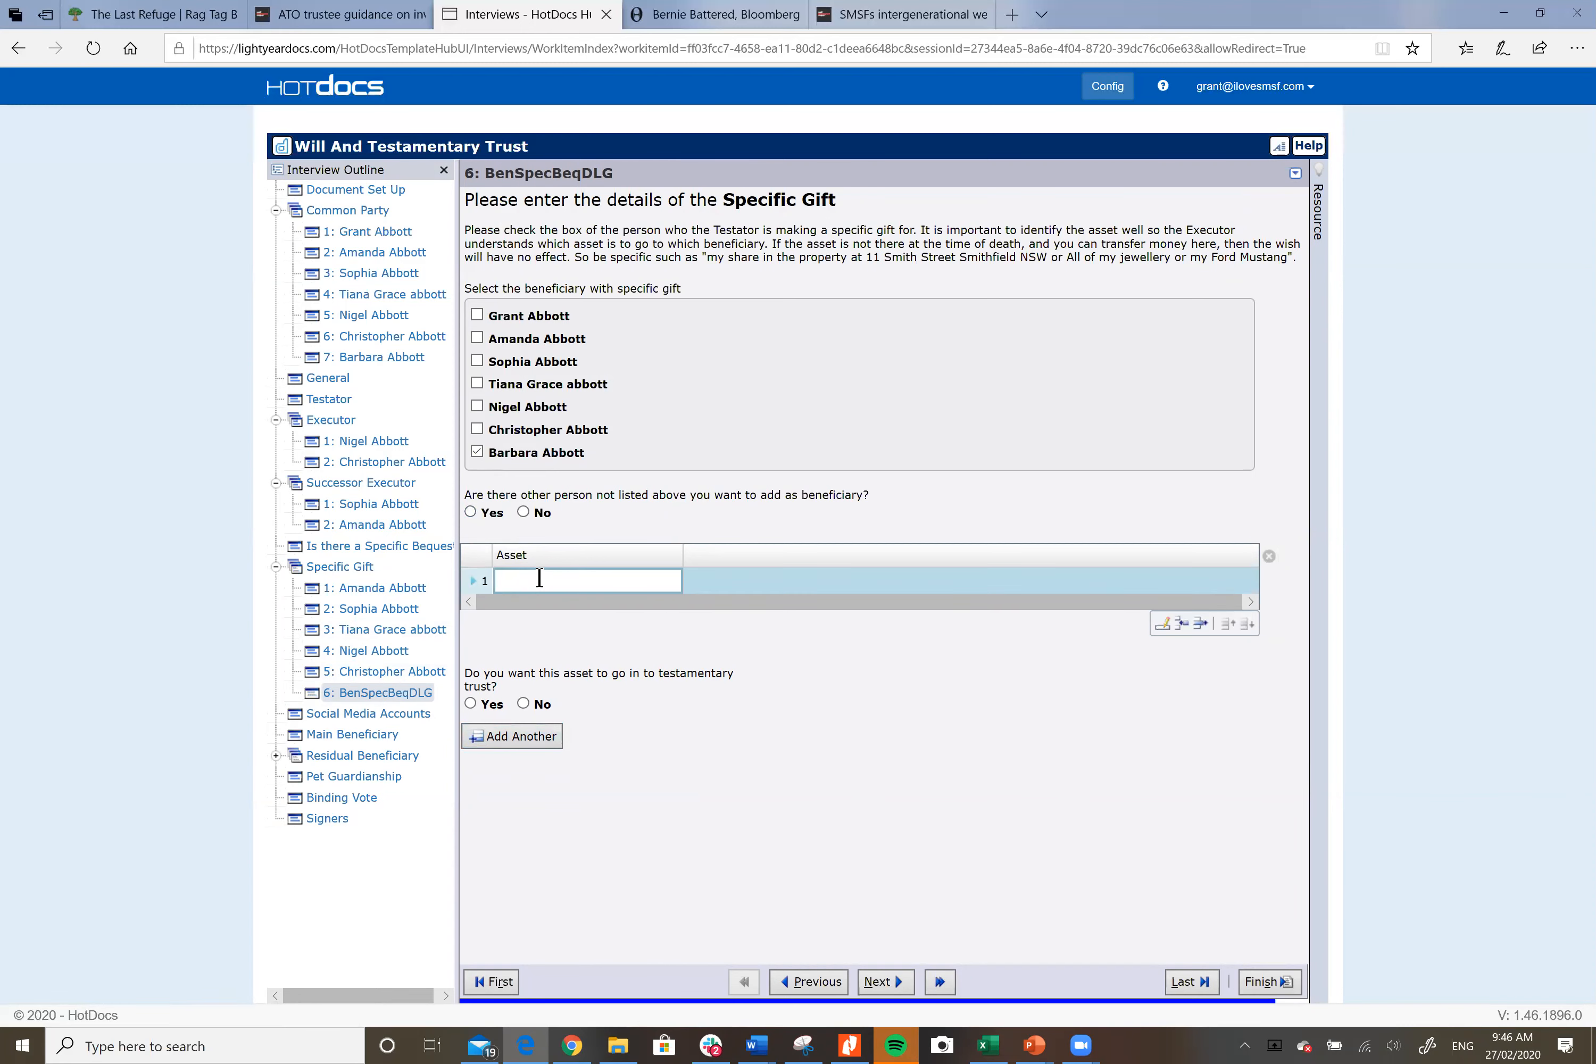
type("$30,000")
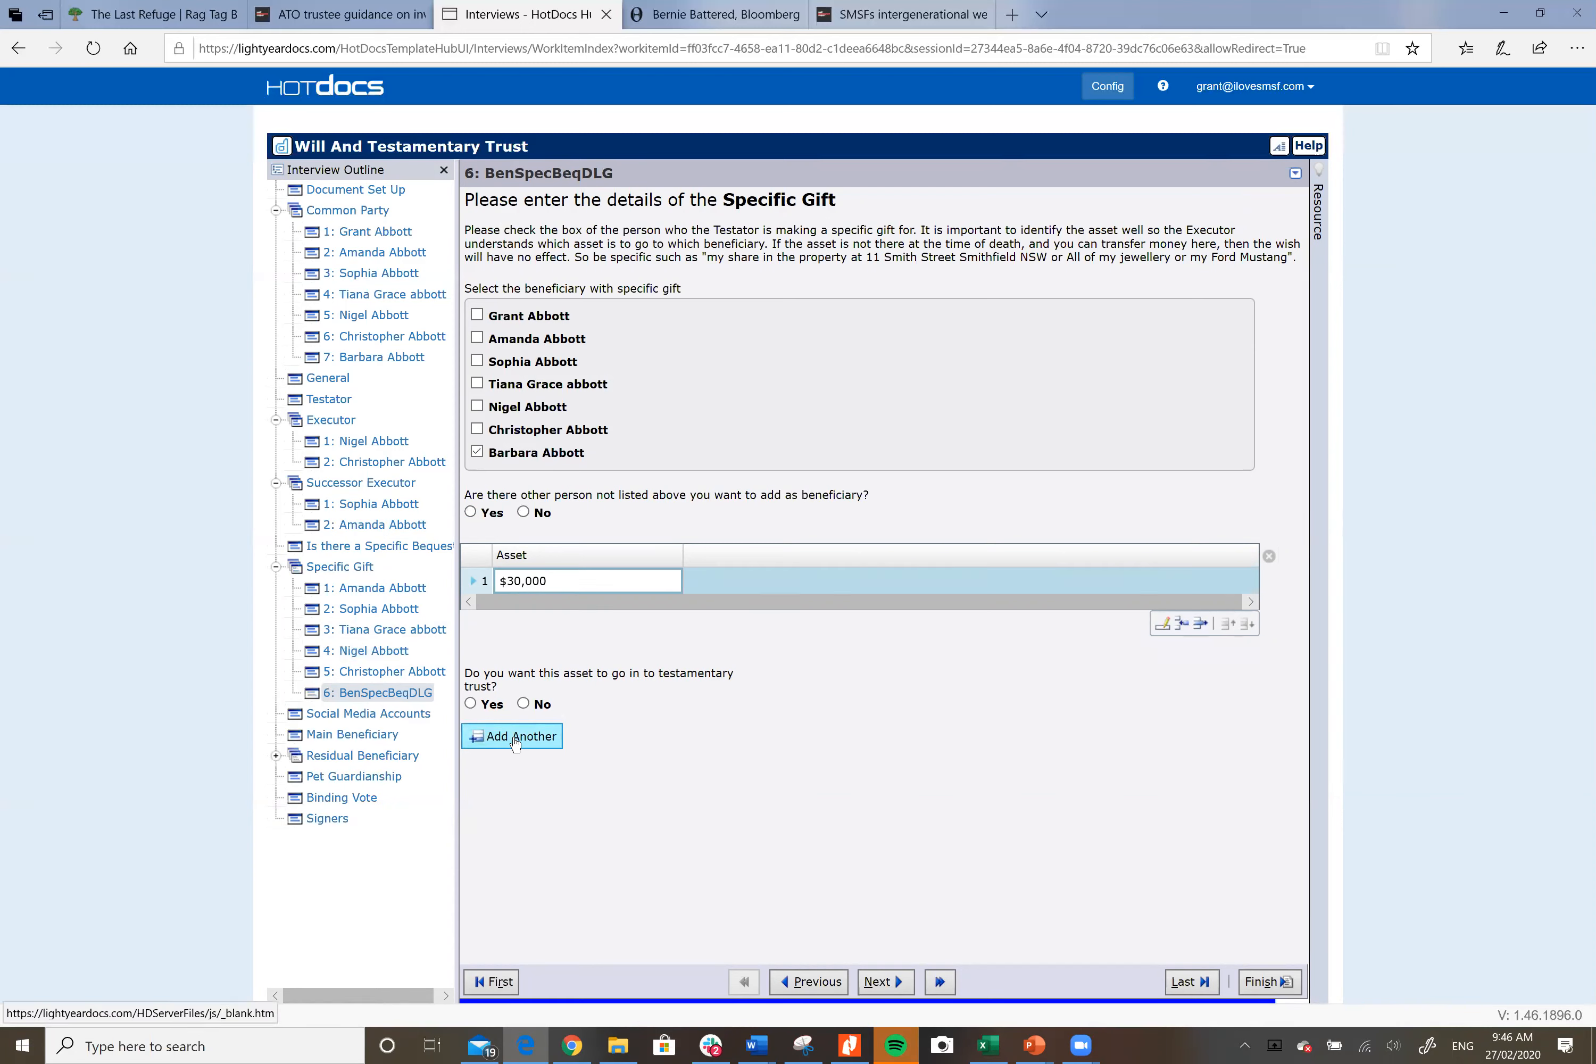
left_click(476, 452)
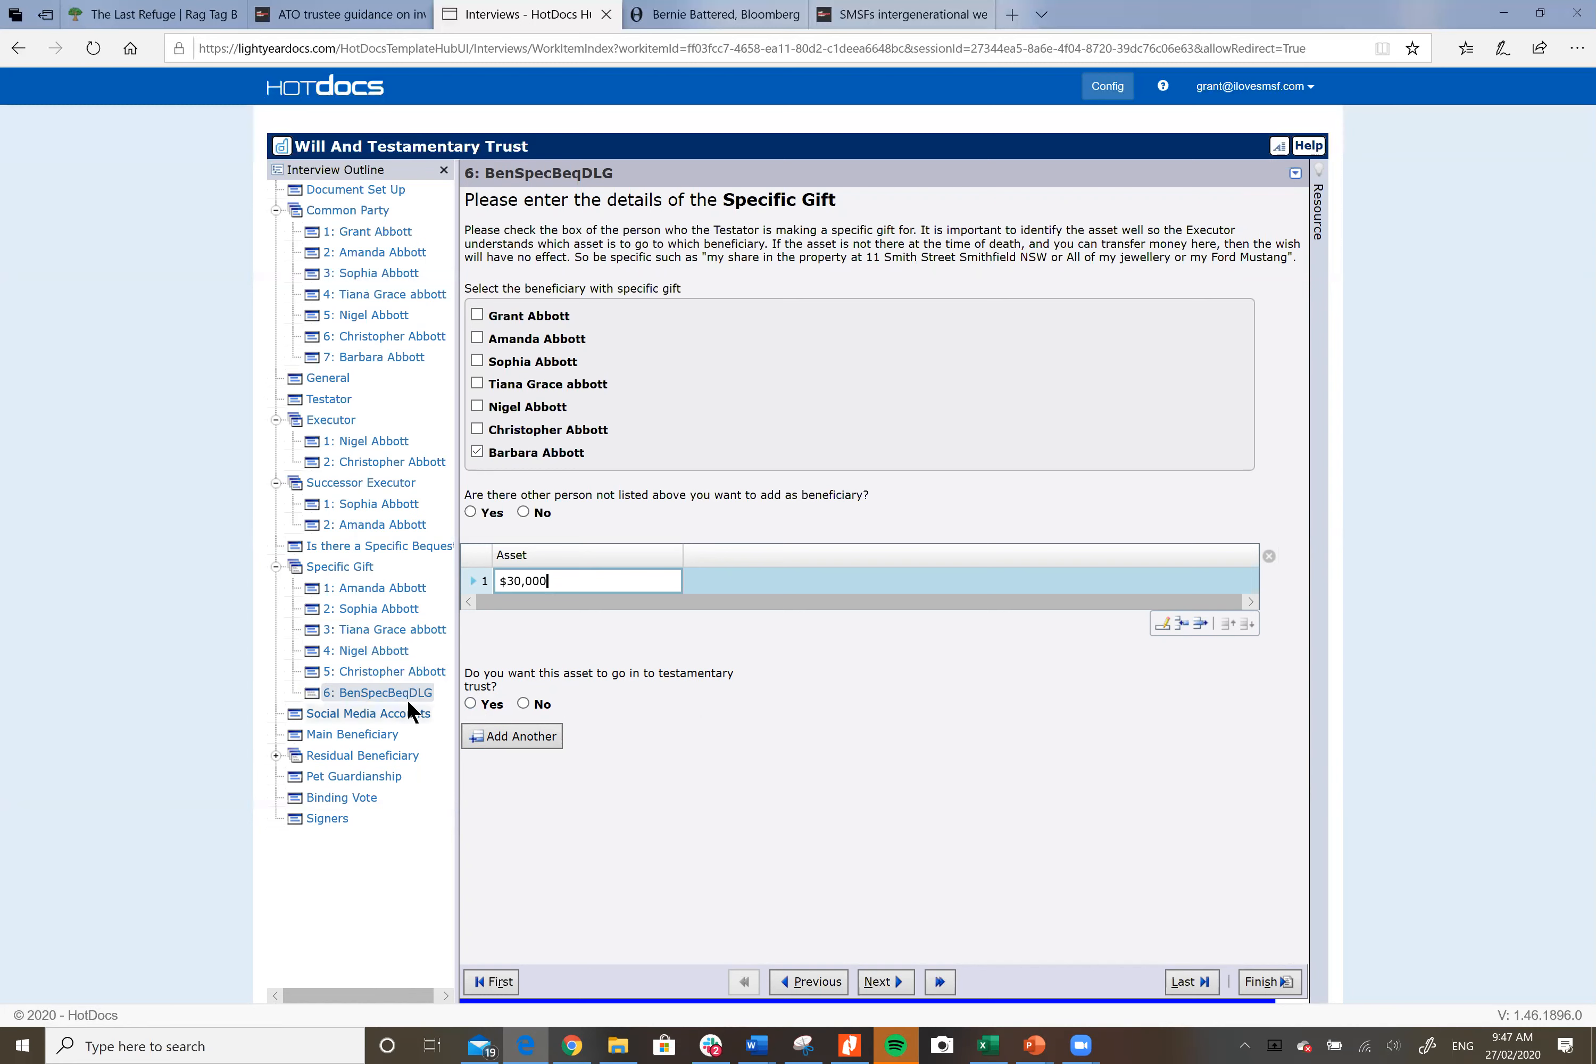
left_click(522, 703)
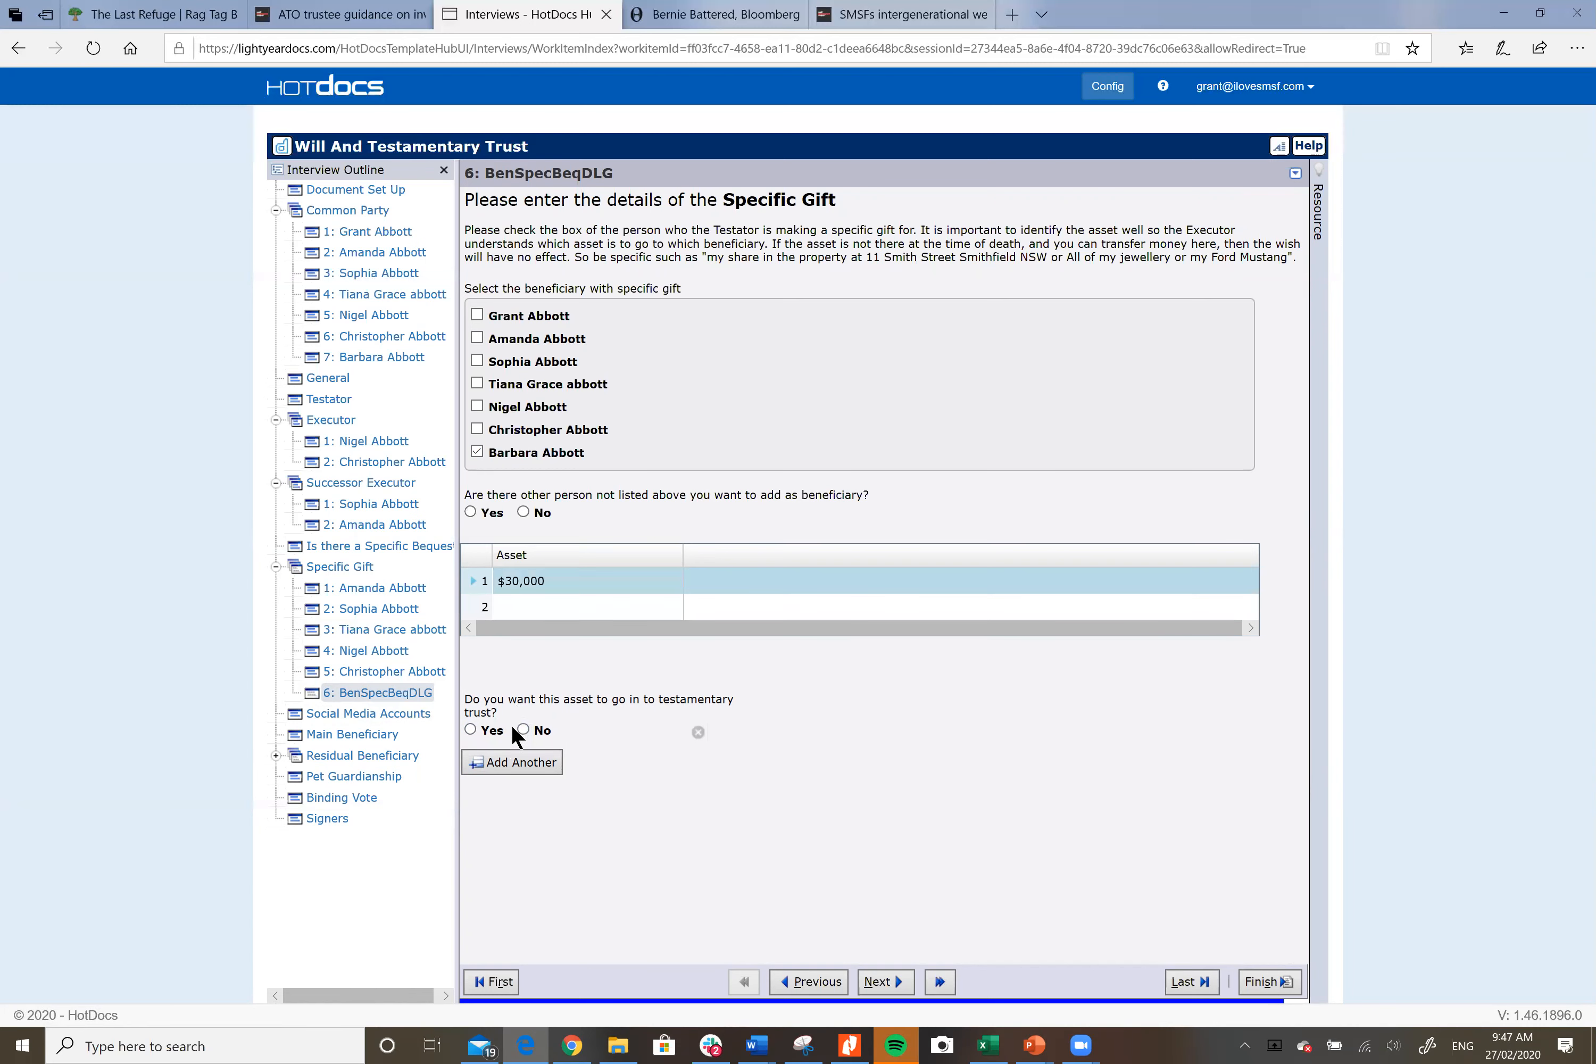
left_click(523, 729)
left_click(509, 761)
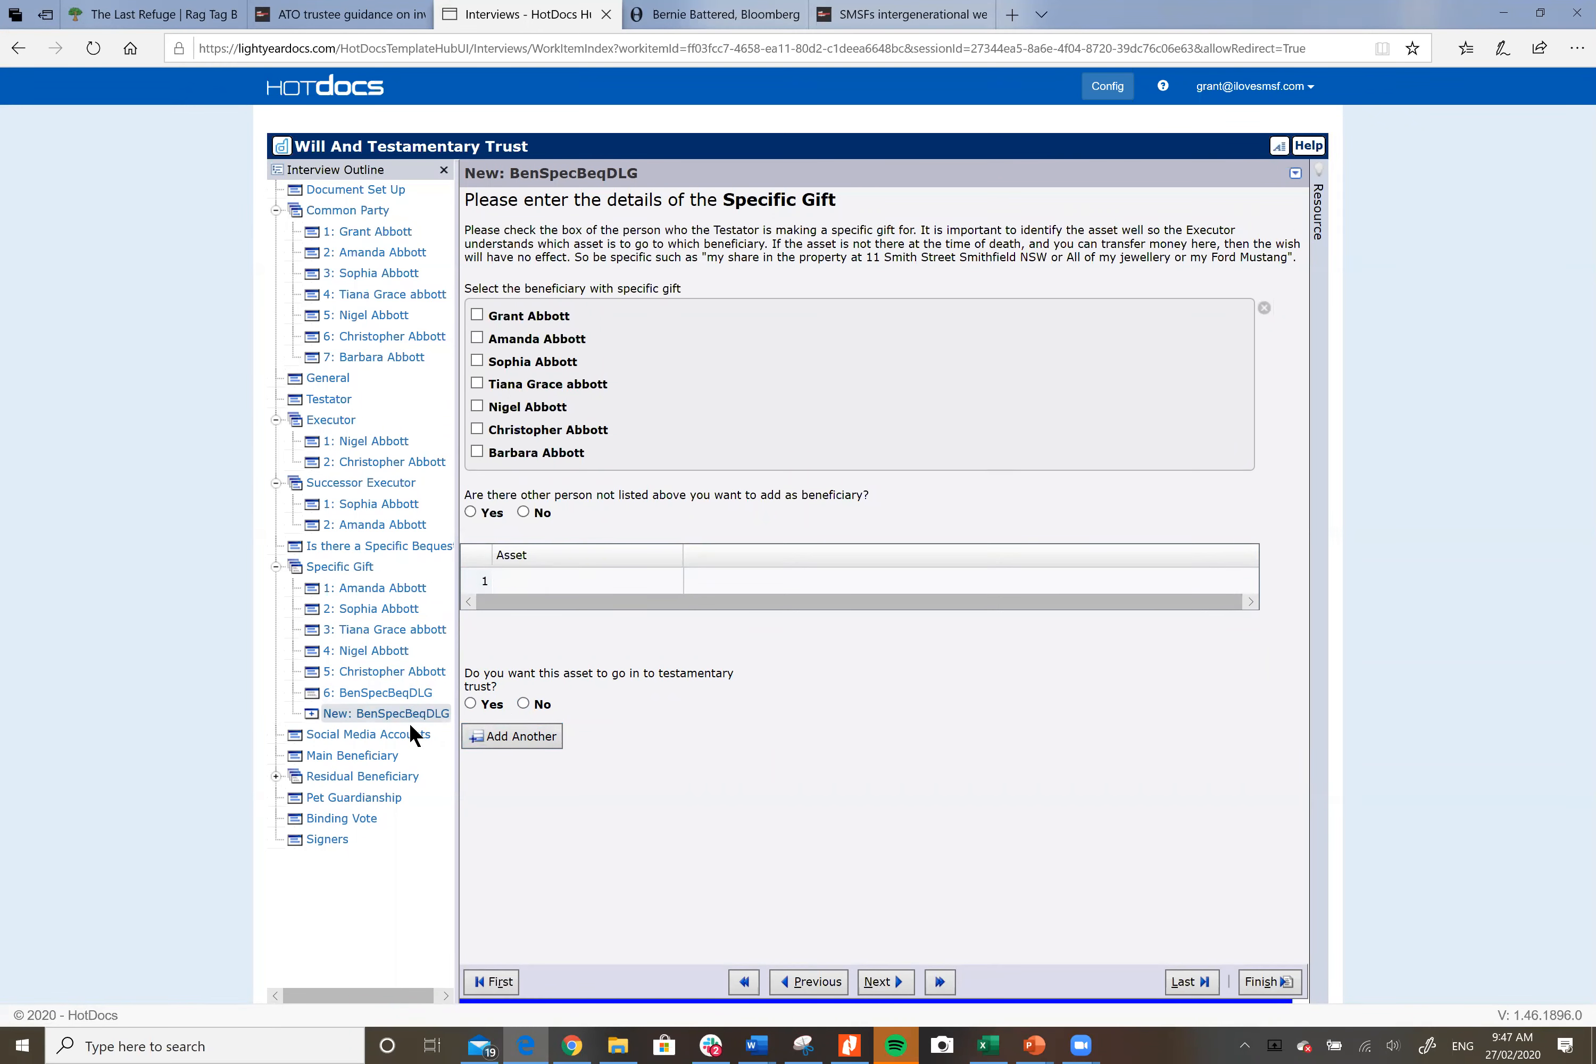
Step: Dismiss the browser context menu and explore the gift record options menu
right_click(398, 714)
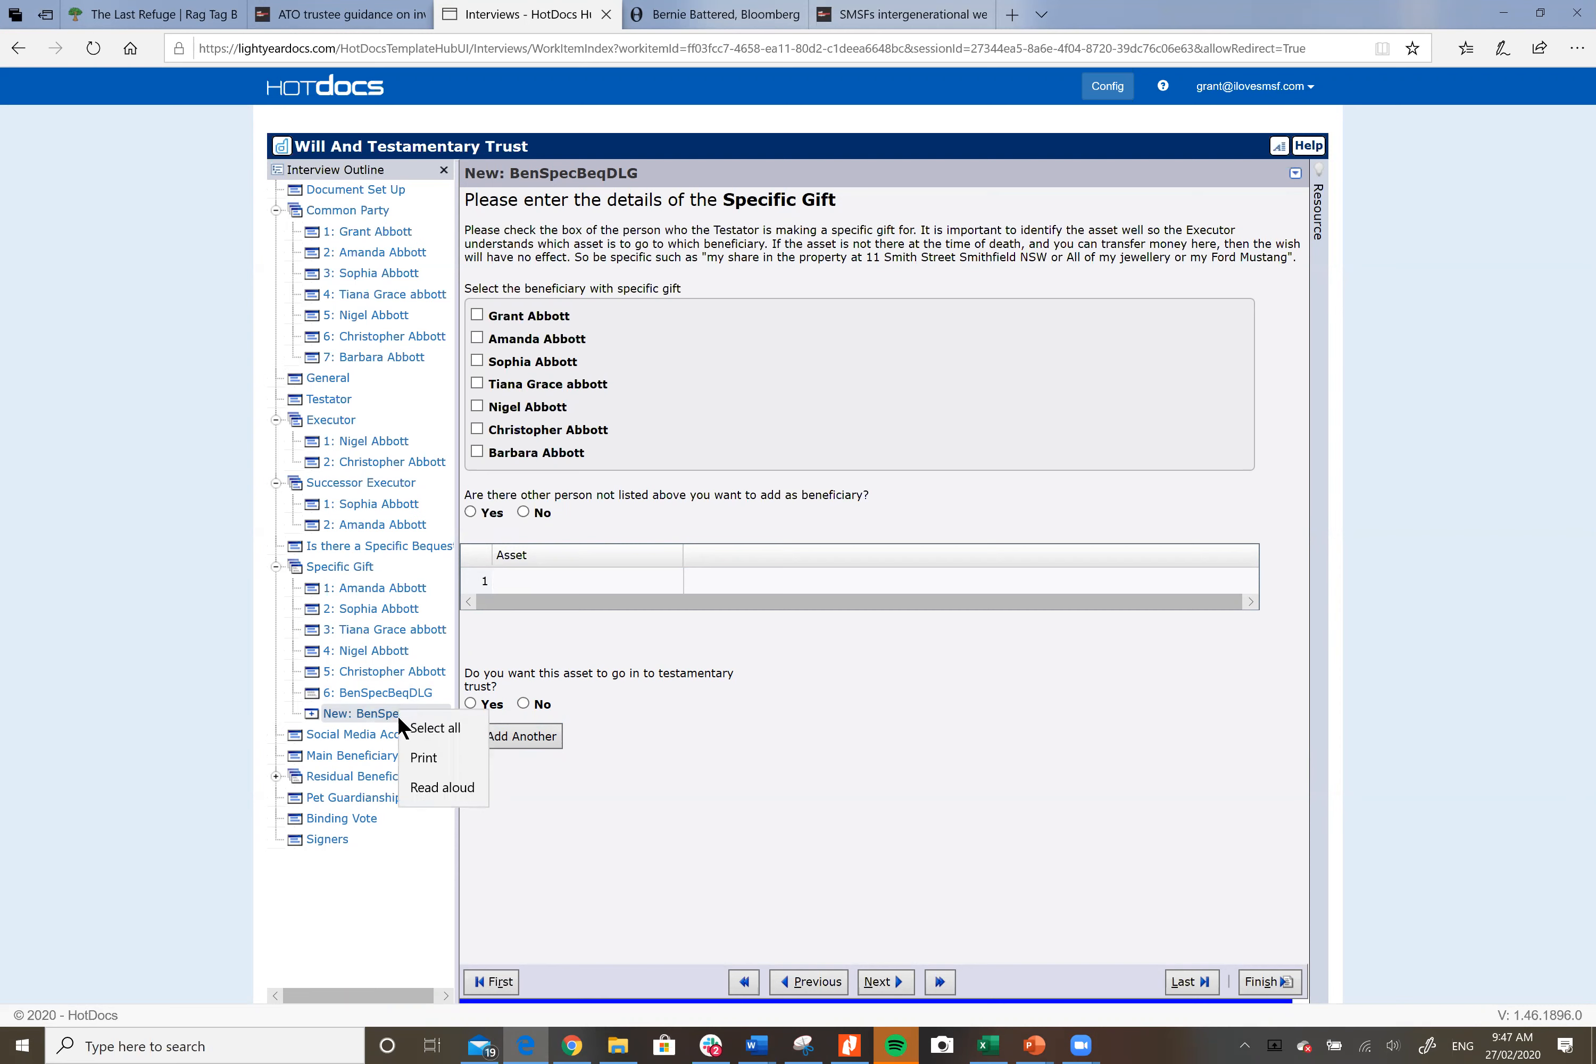
left_click(578, 681)
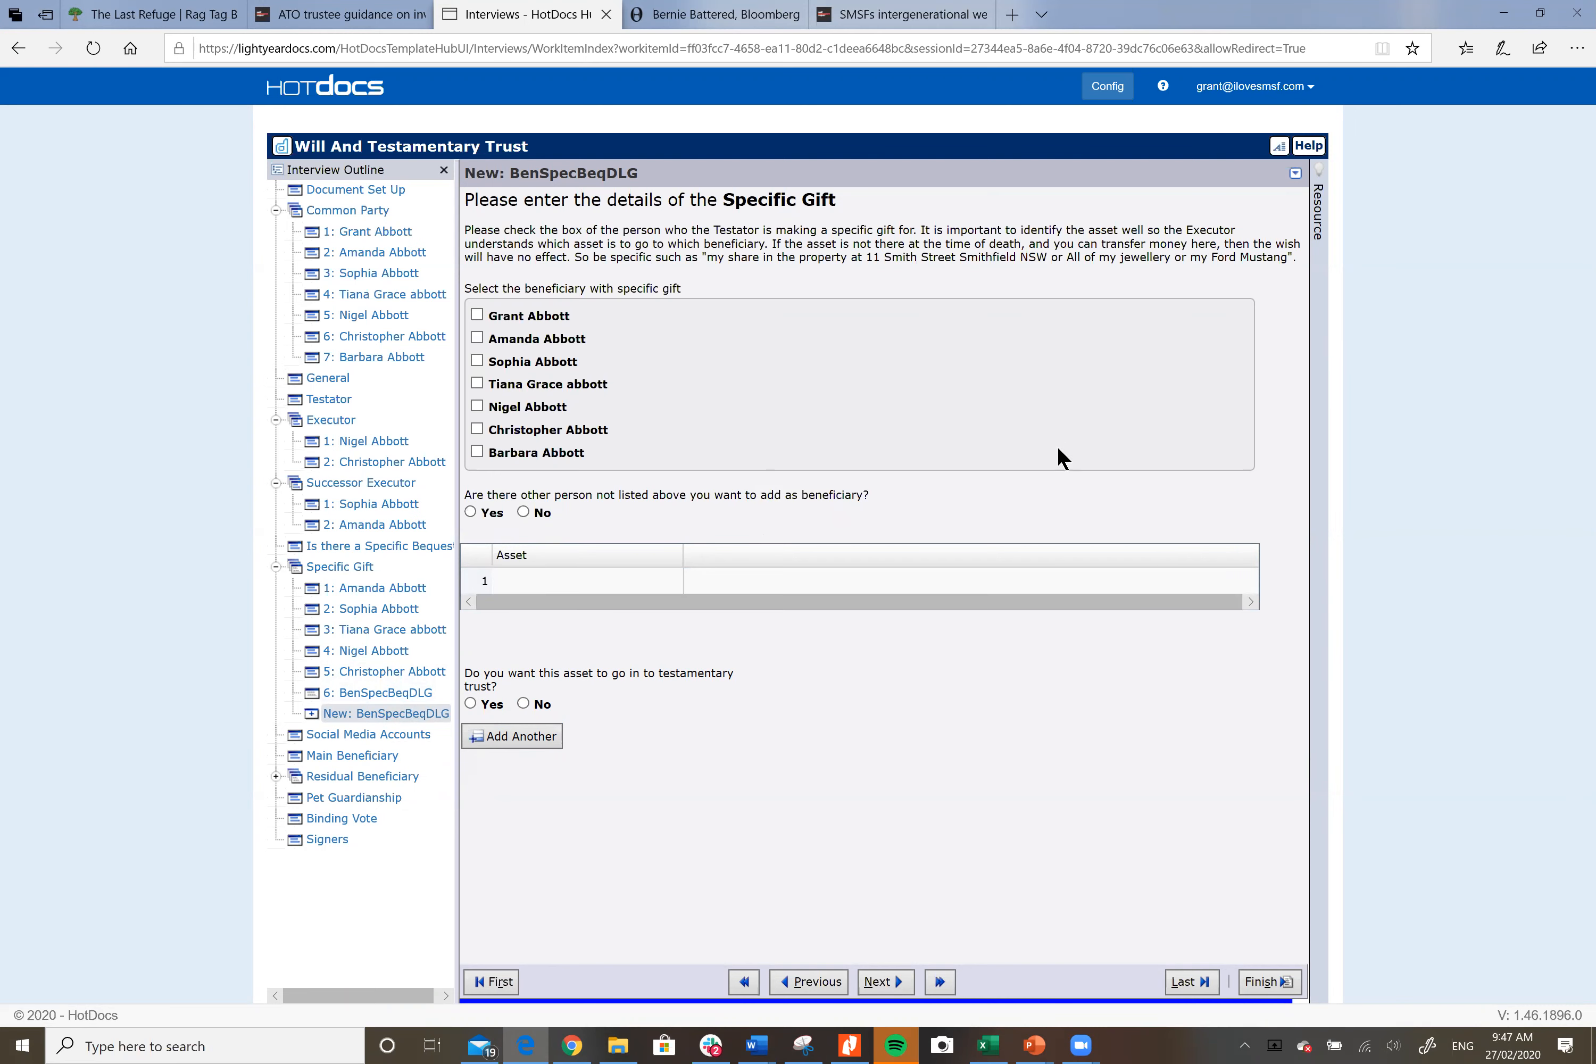
left_click(1296, 172)
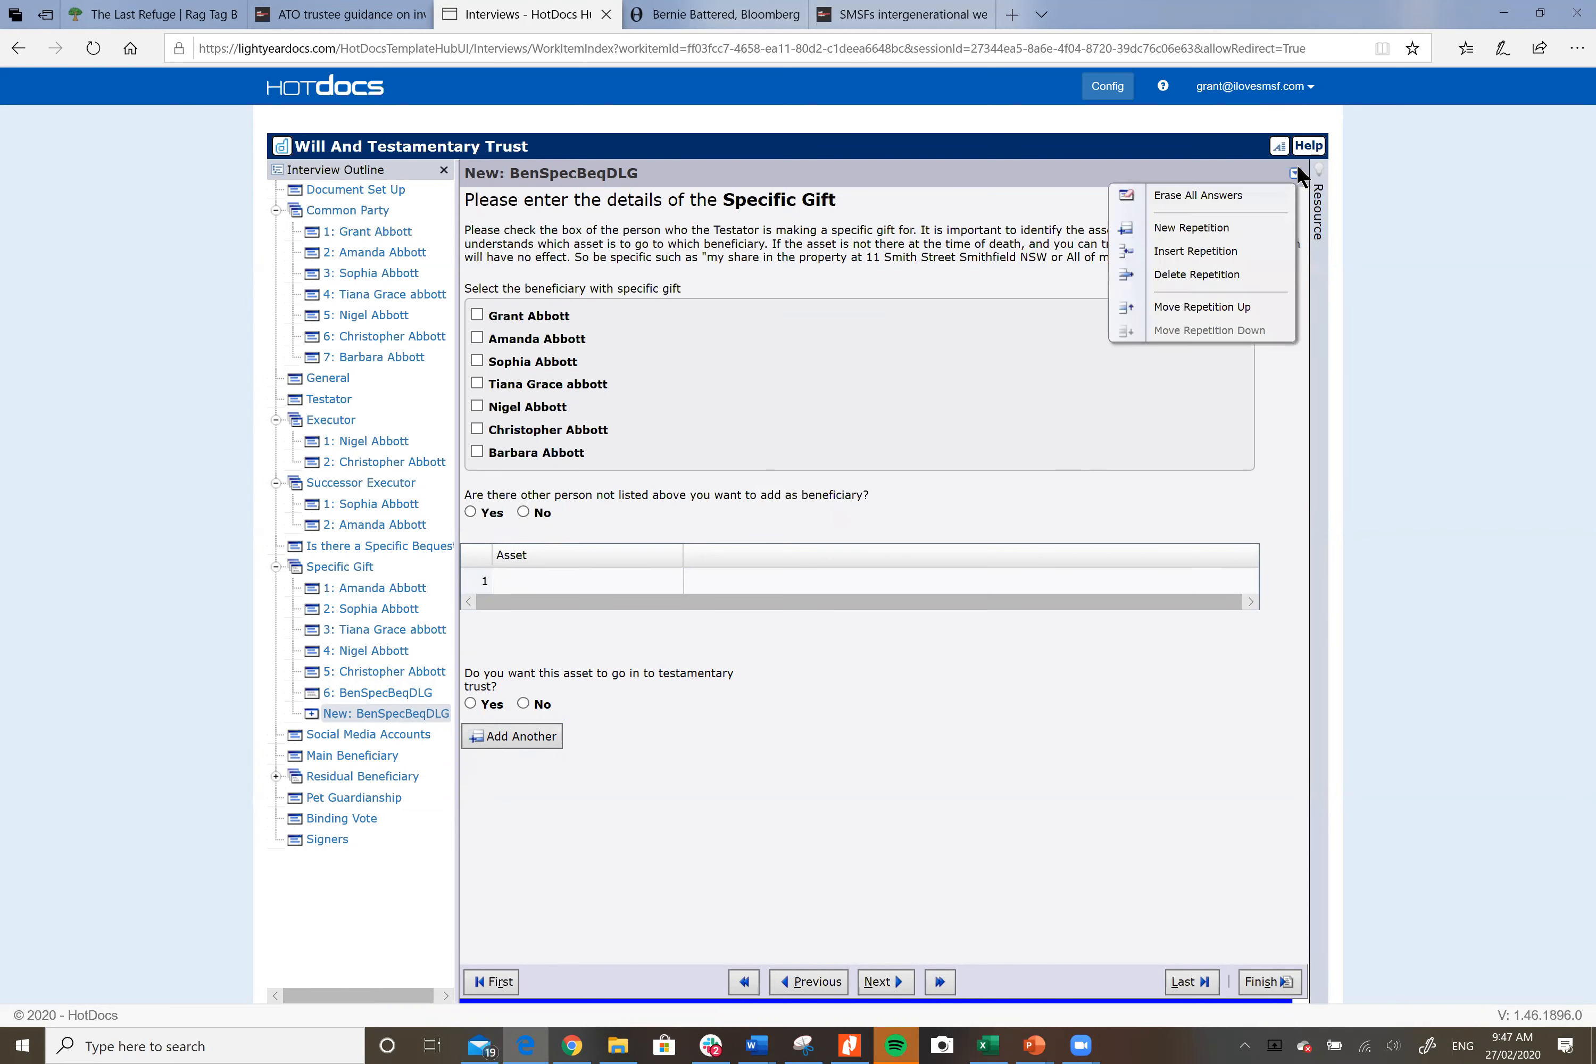
left_click(1201, 274)
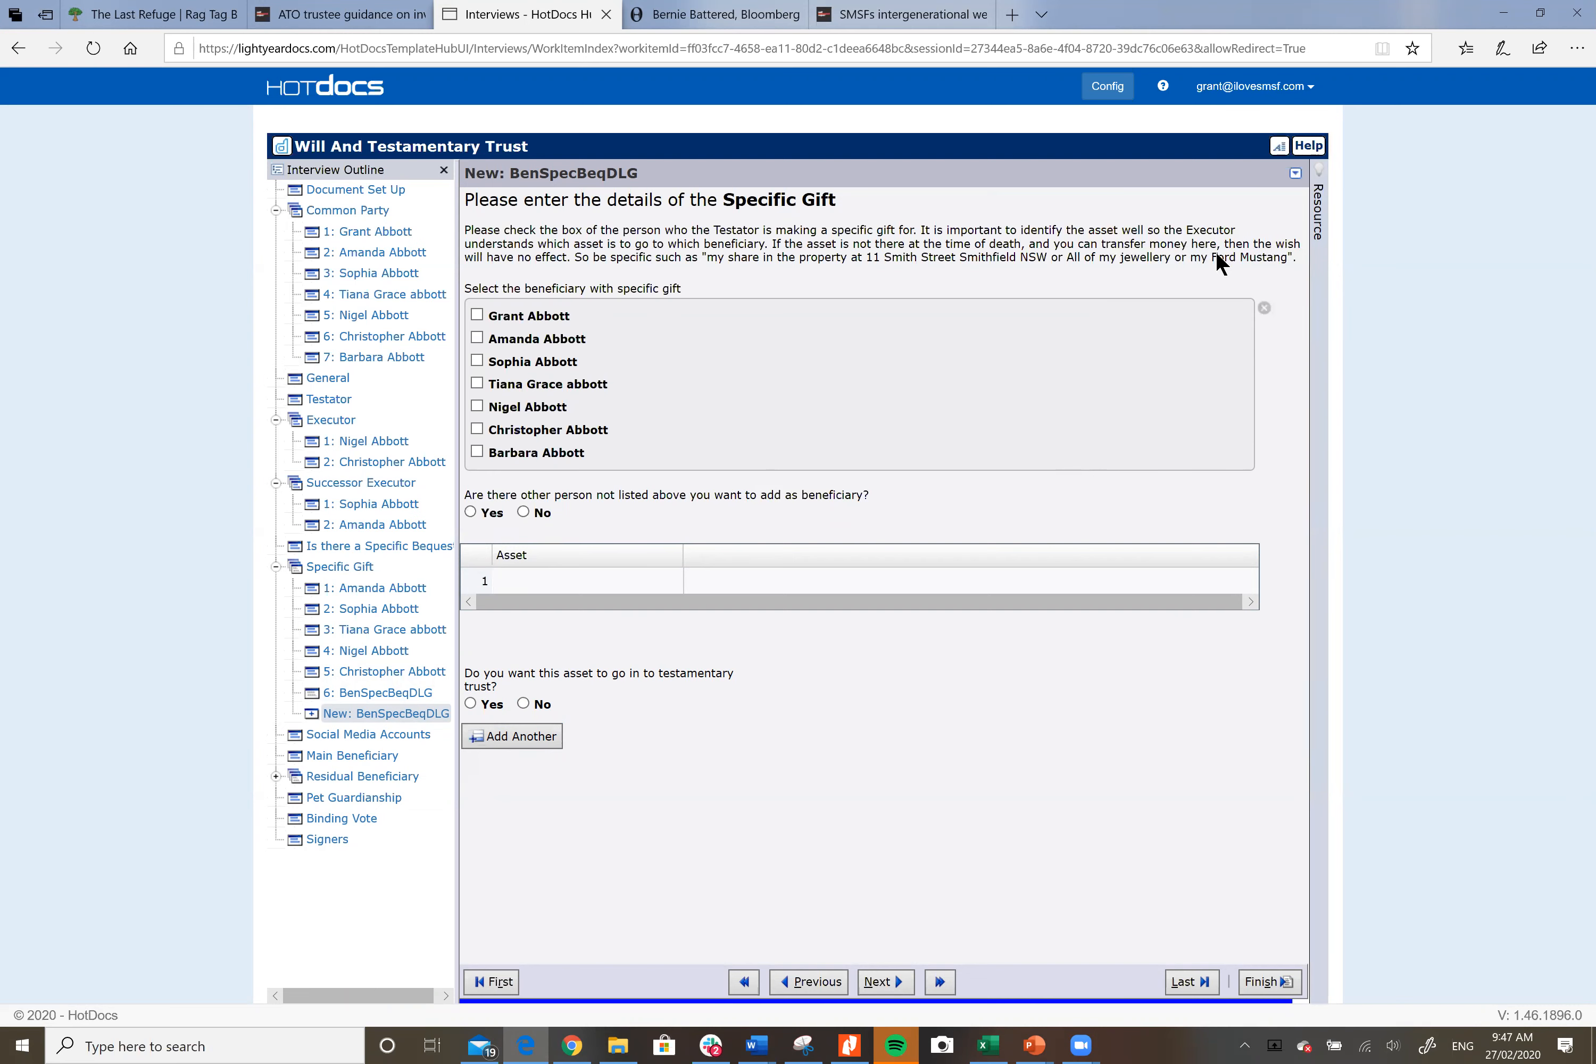
left_click(1293, 173)
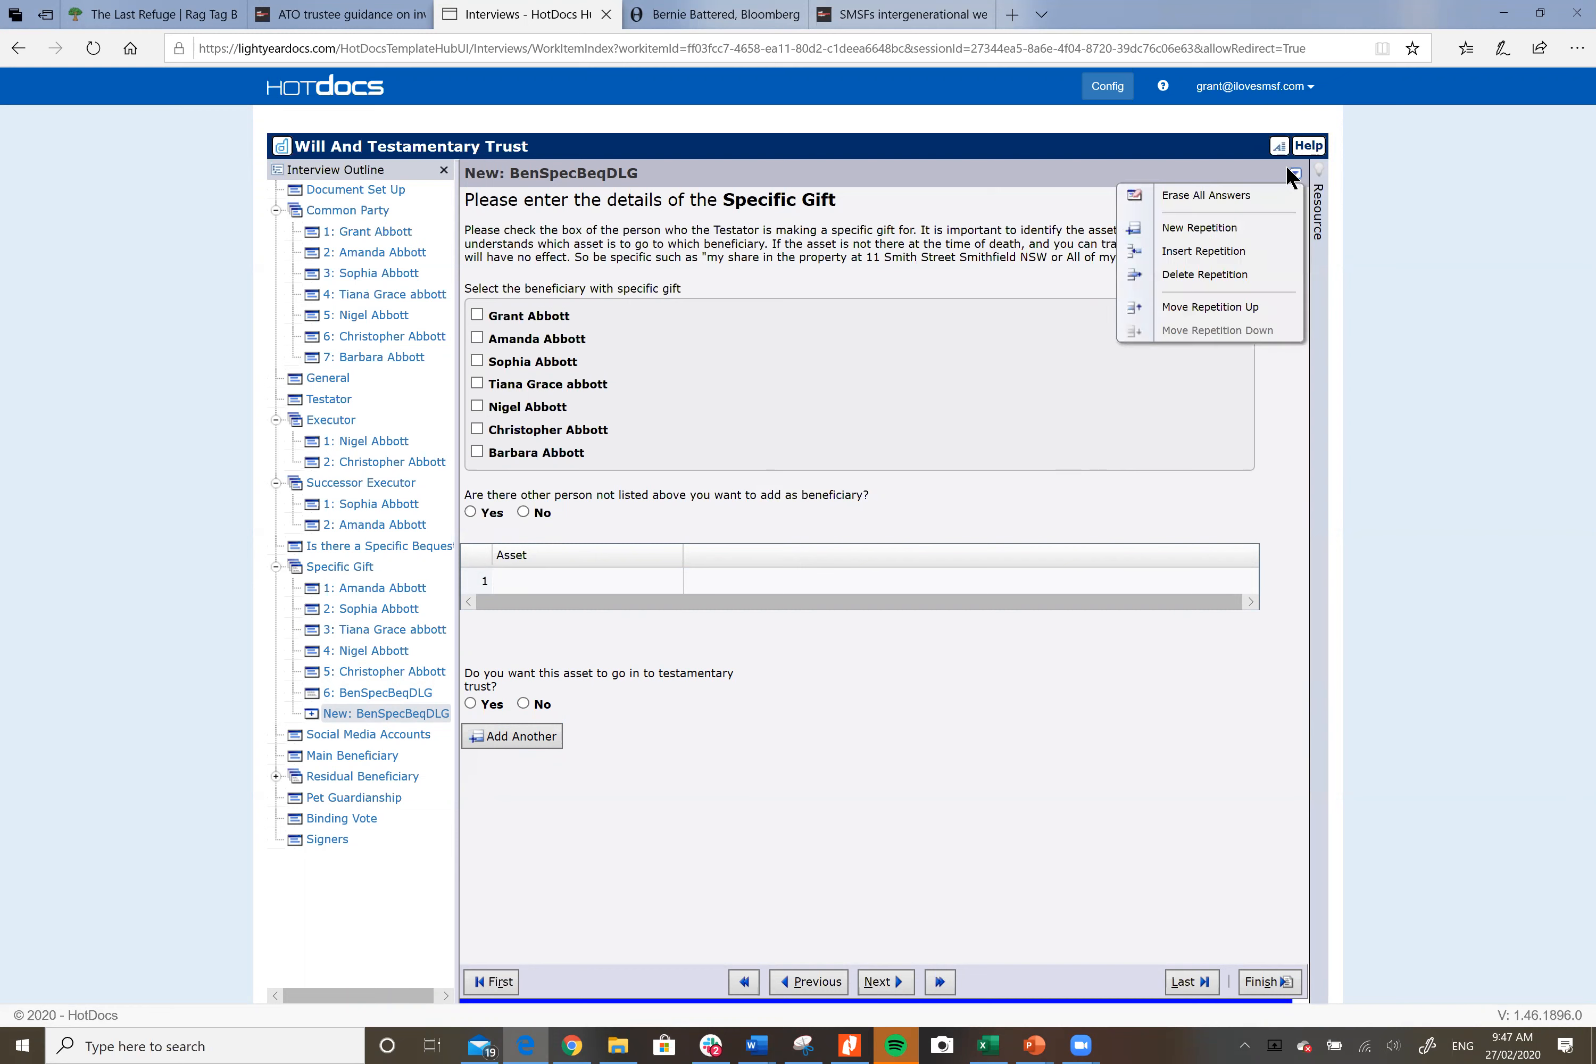
left_click(1249, 179)
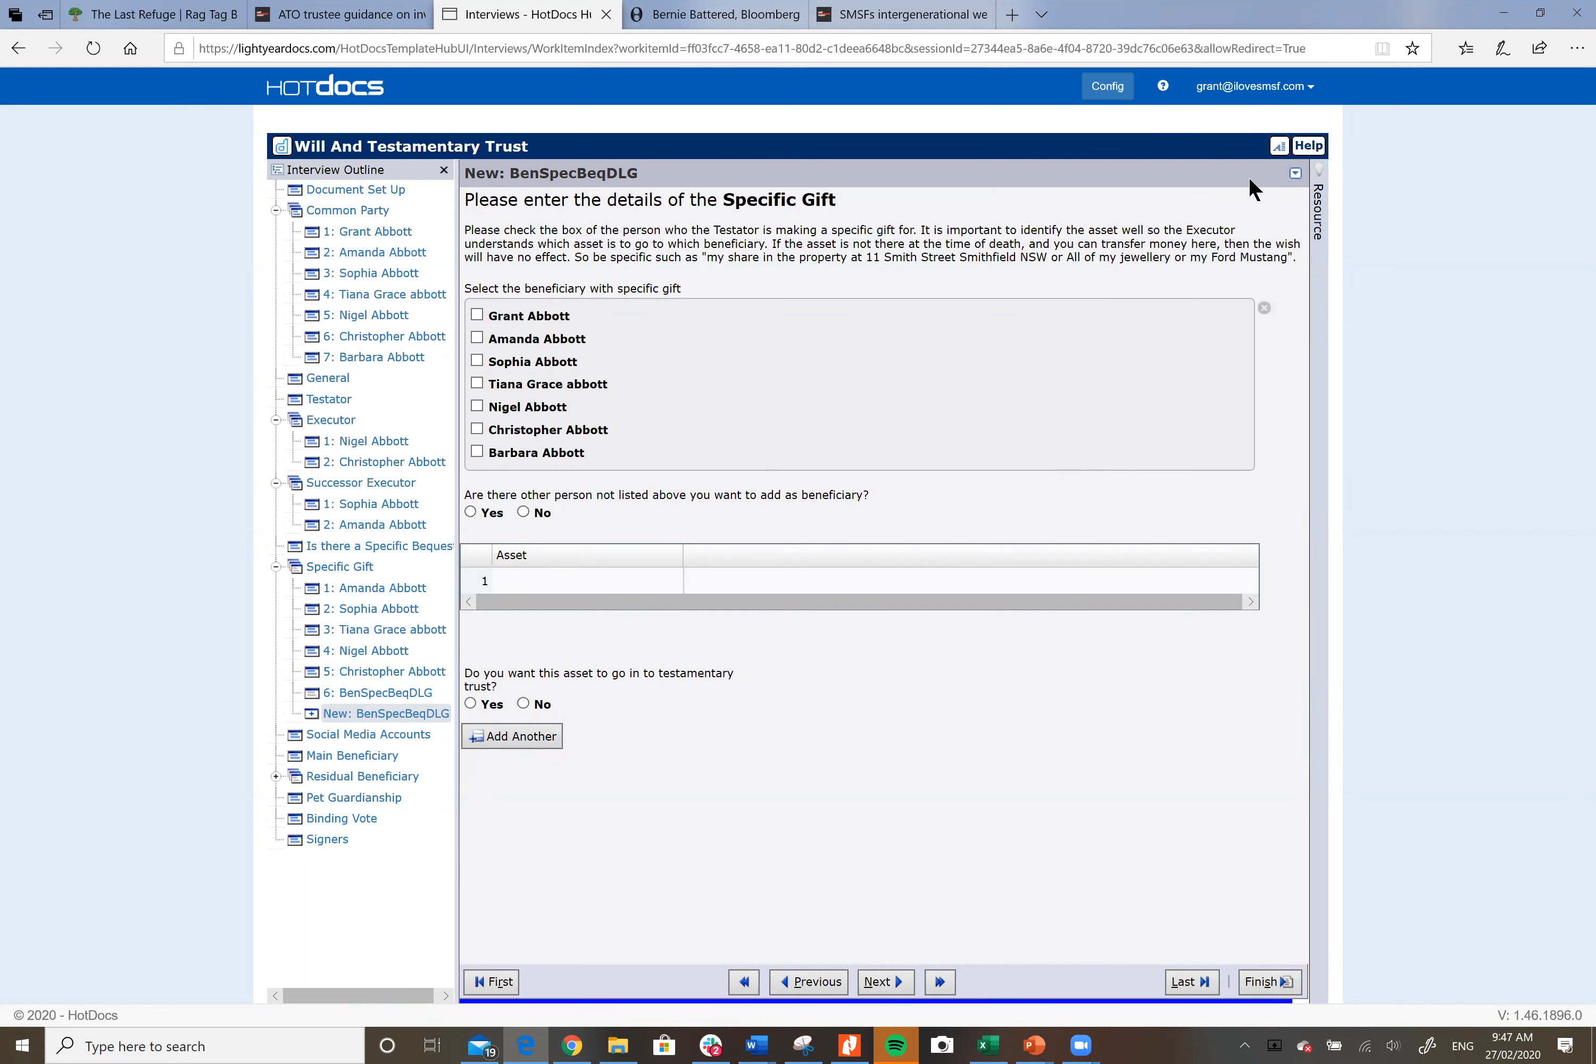
left_click(1294, 173)
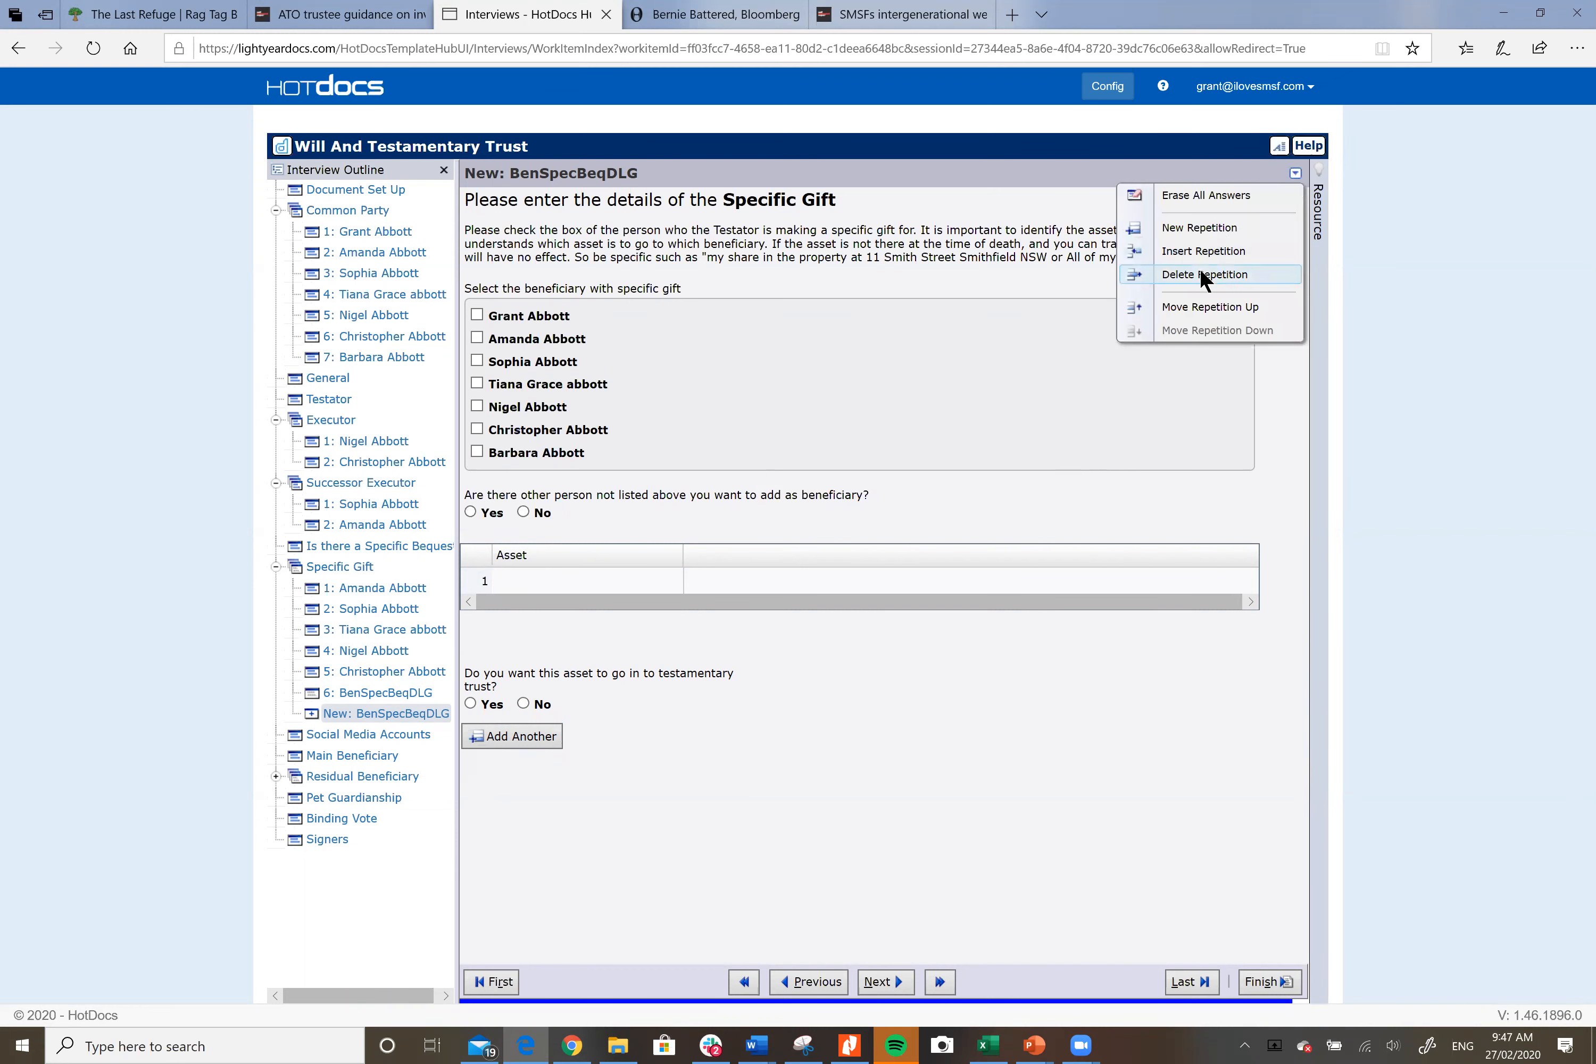
left_click(1201, 309)
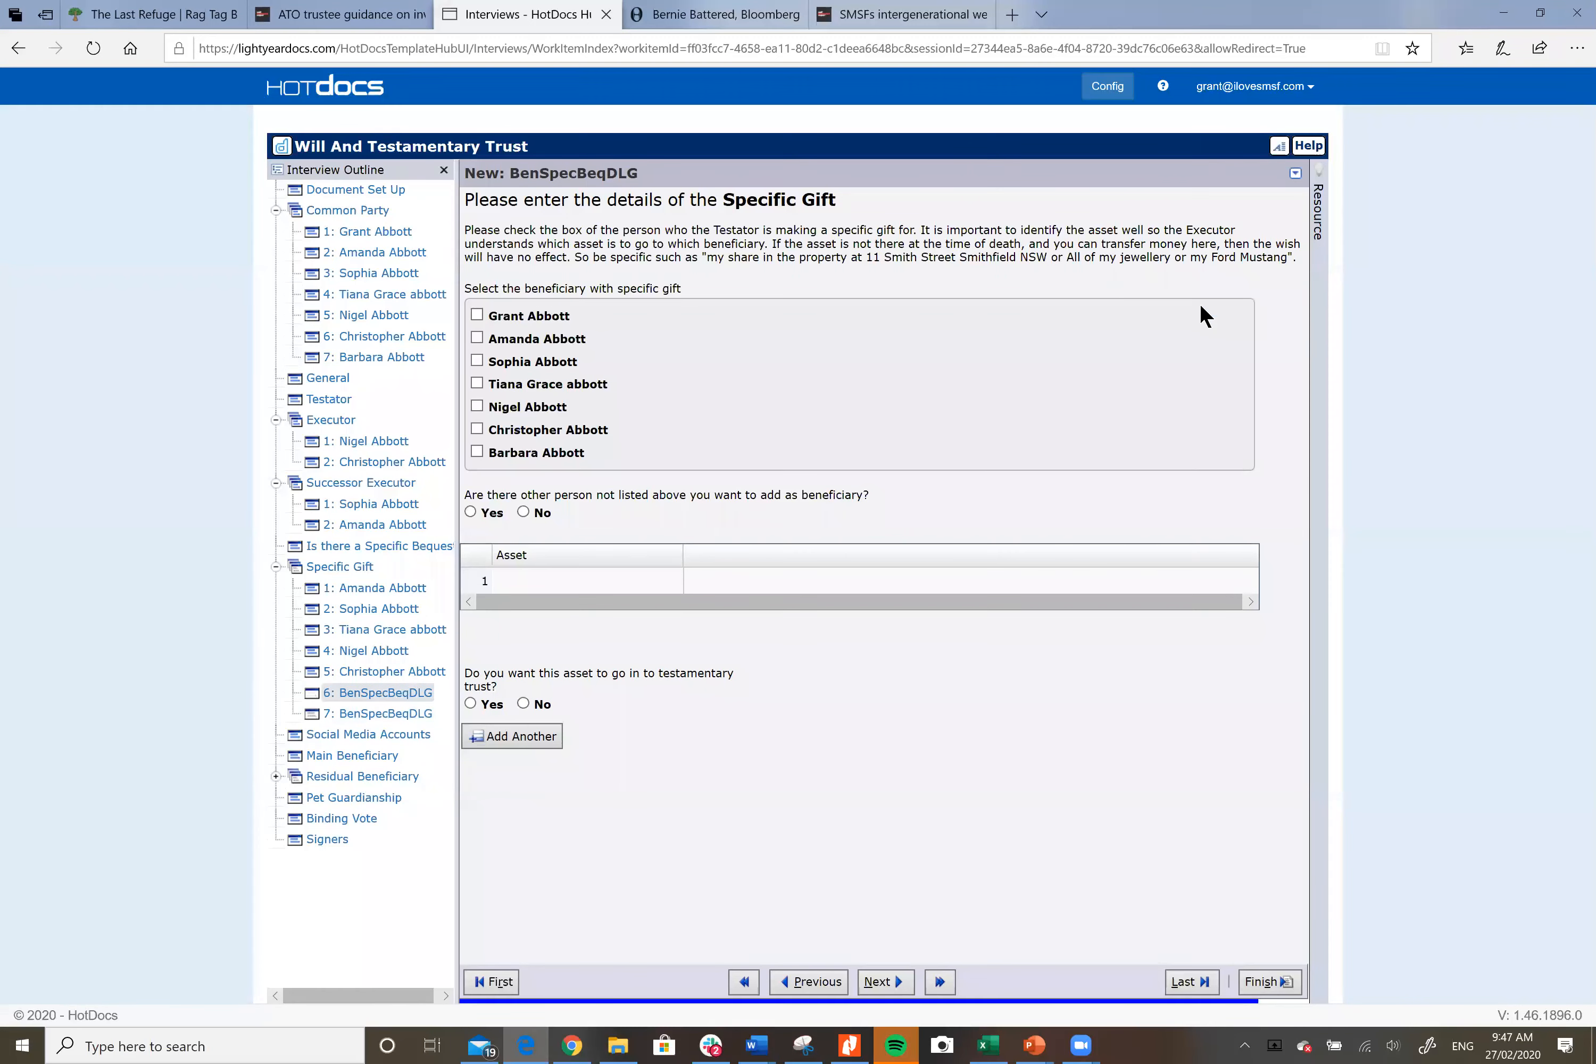
Step: Delete the blank seventh and the sixth gift repetitions, leaving five specific gifts
left_click(1294, 175)
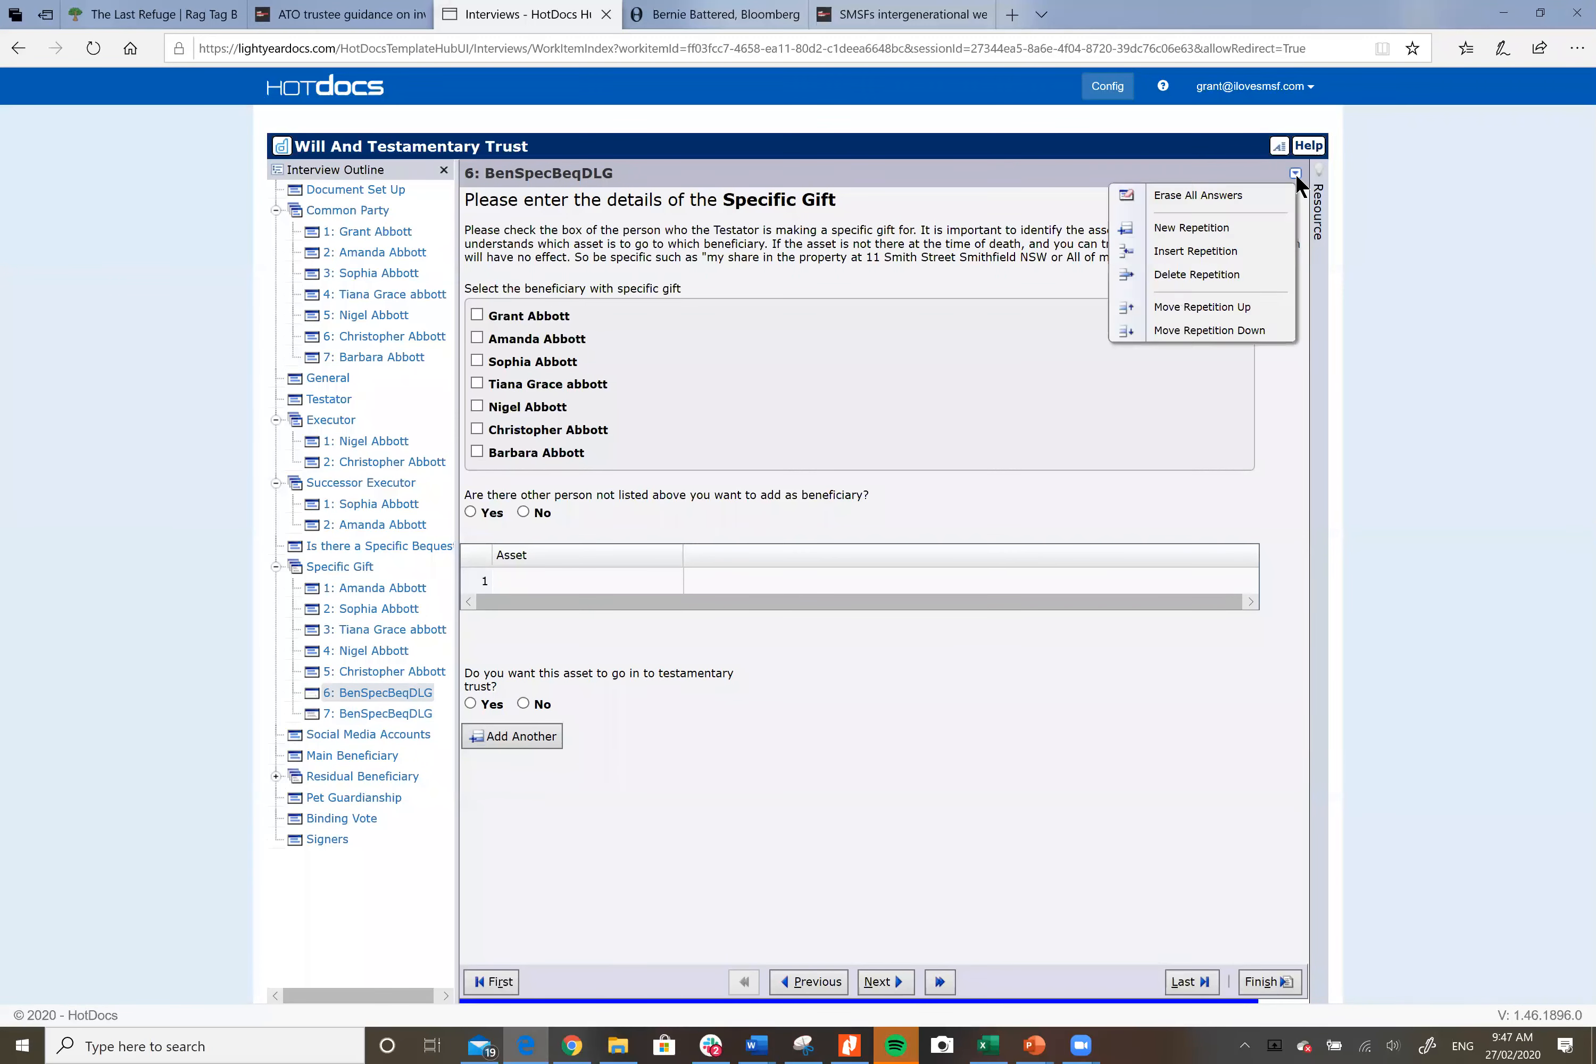
left_click(1213, 274)
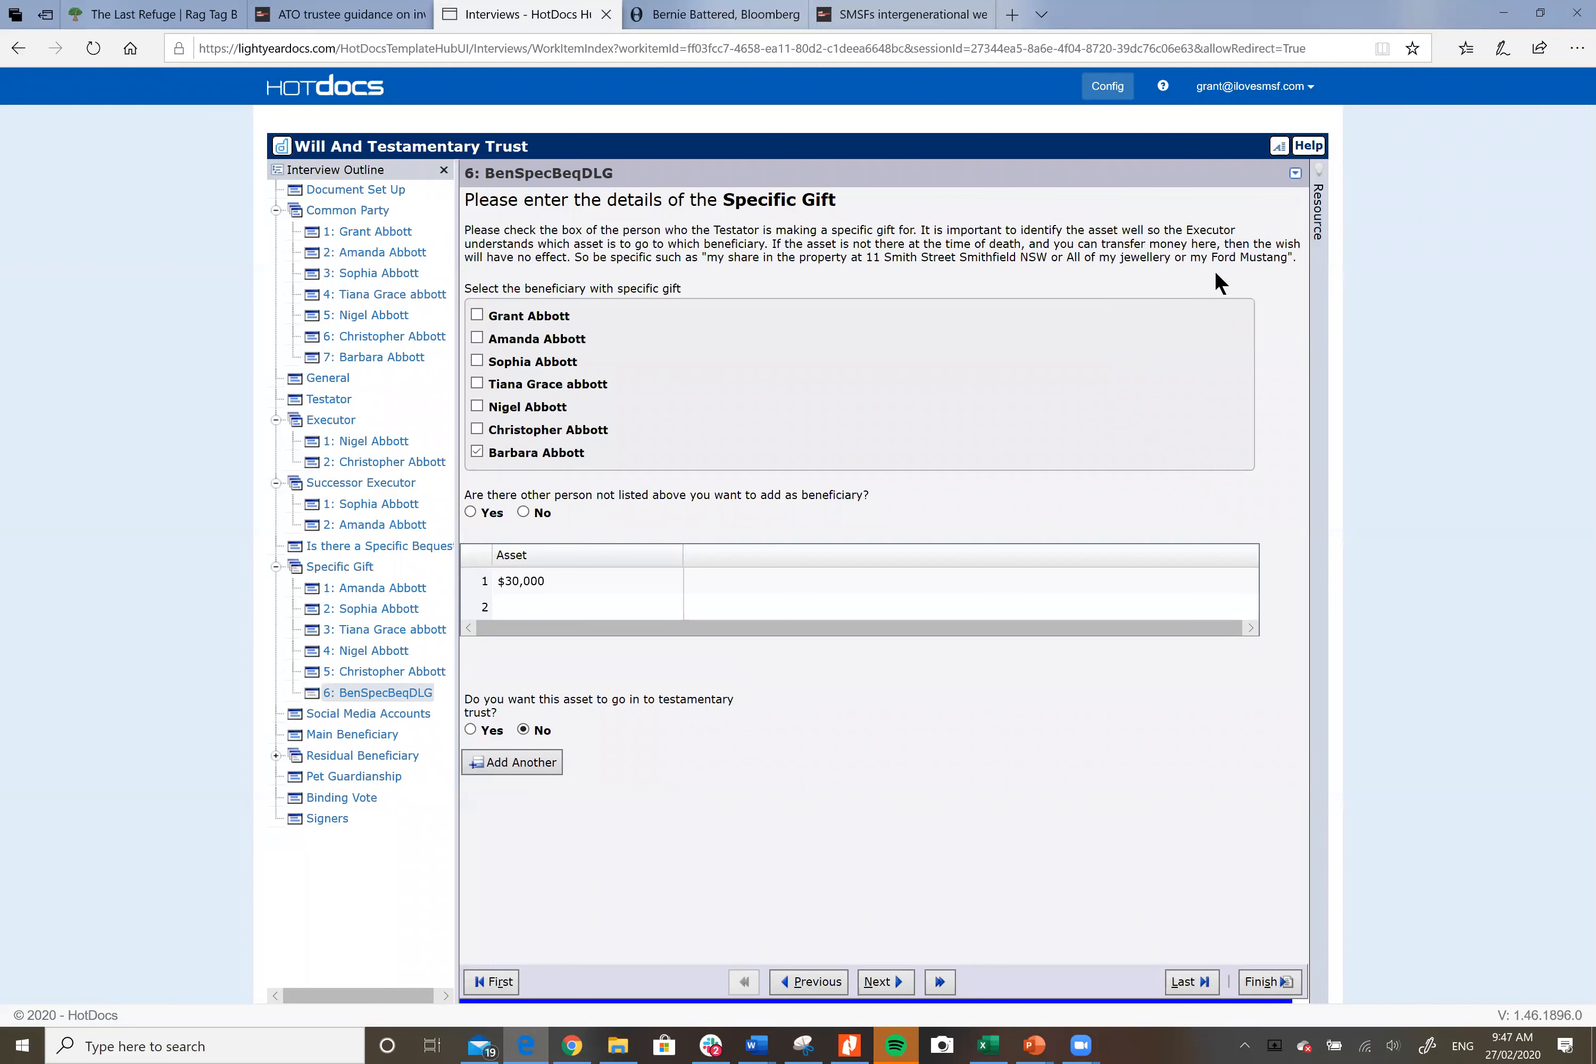
left_click(1296, 173)
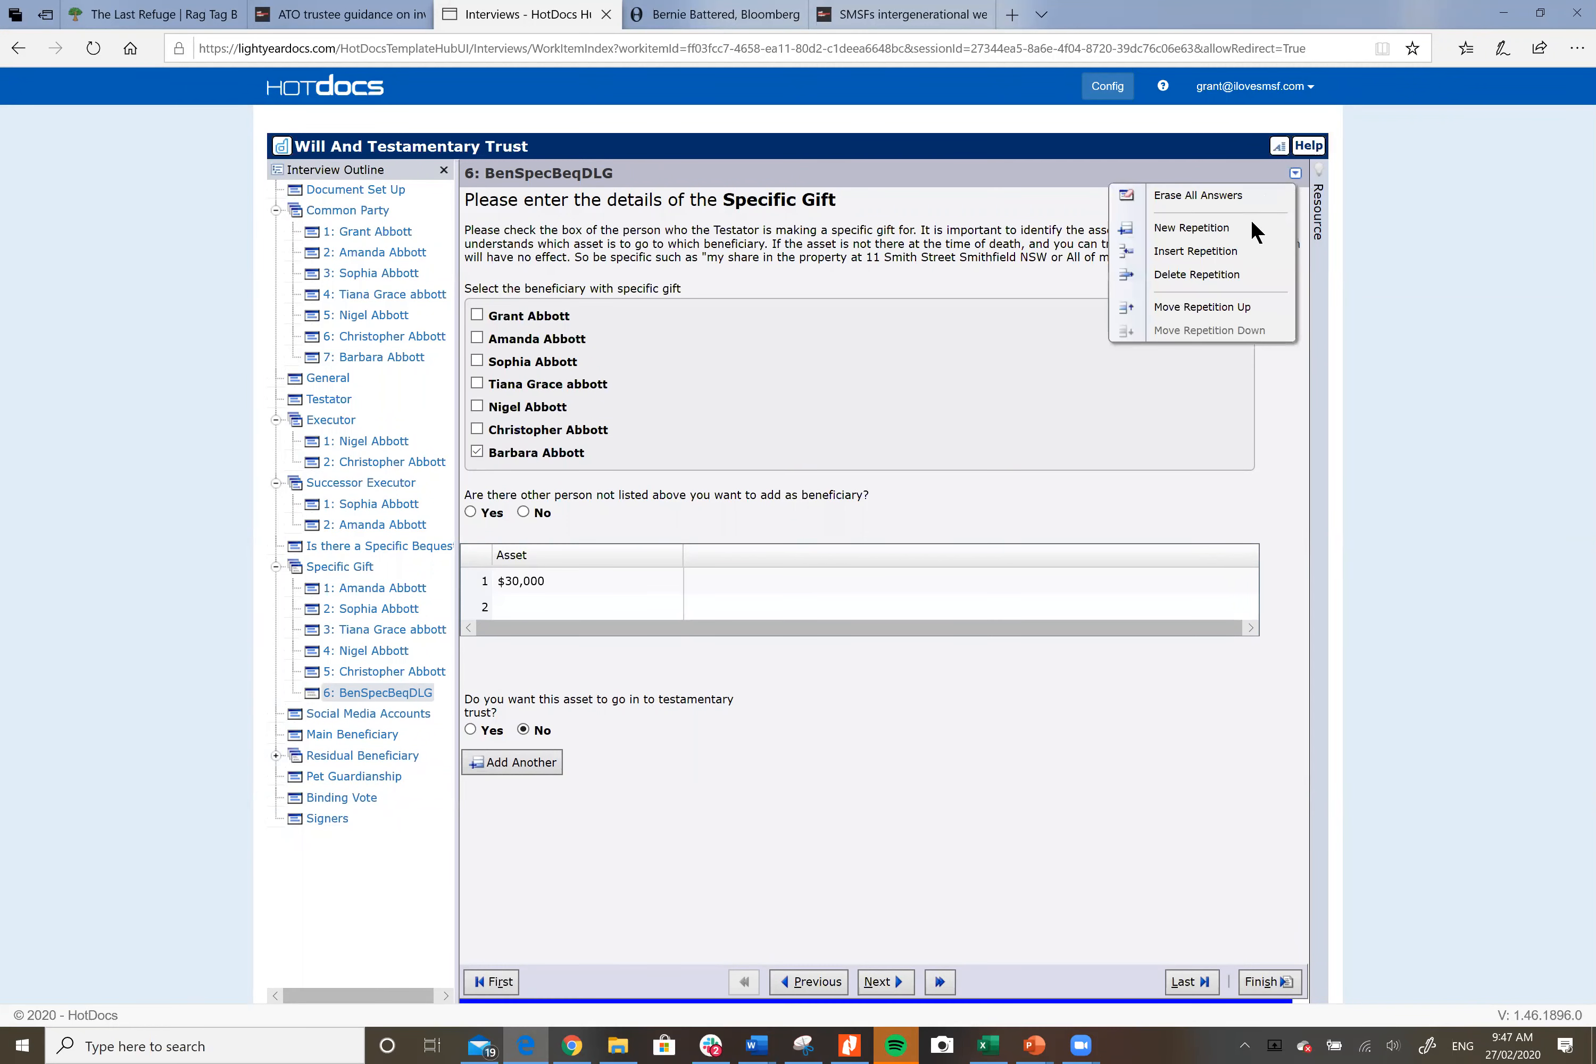
left_click(1214, 274)
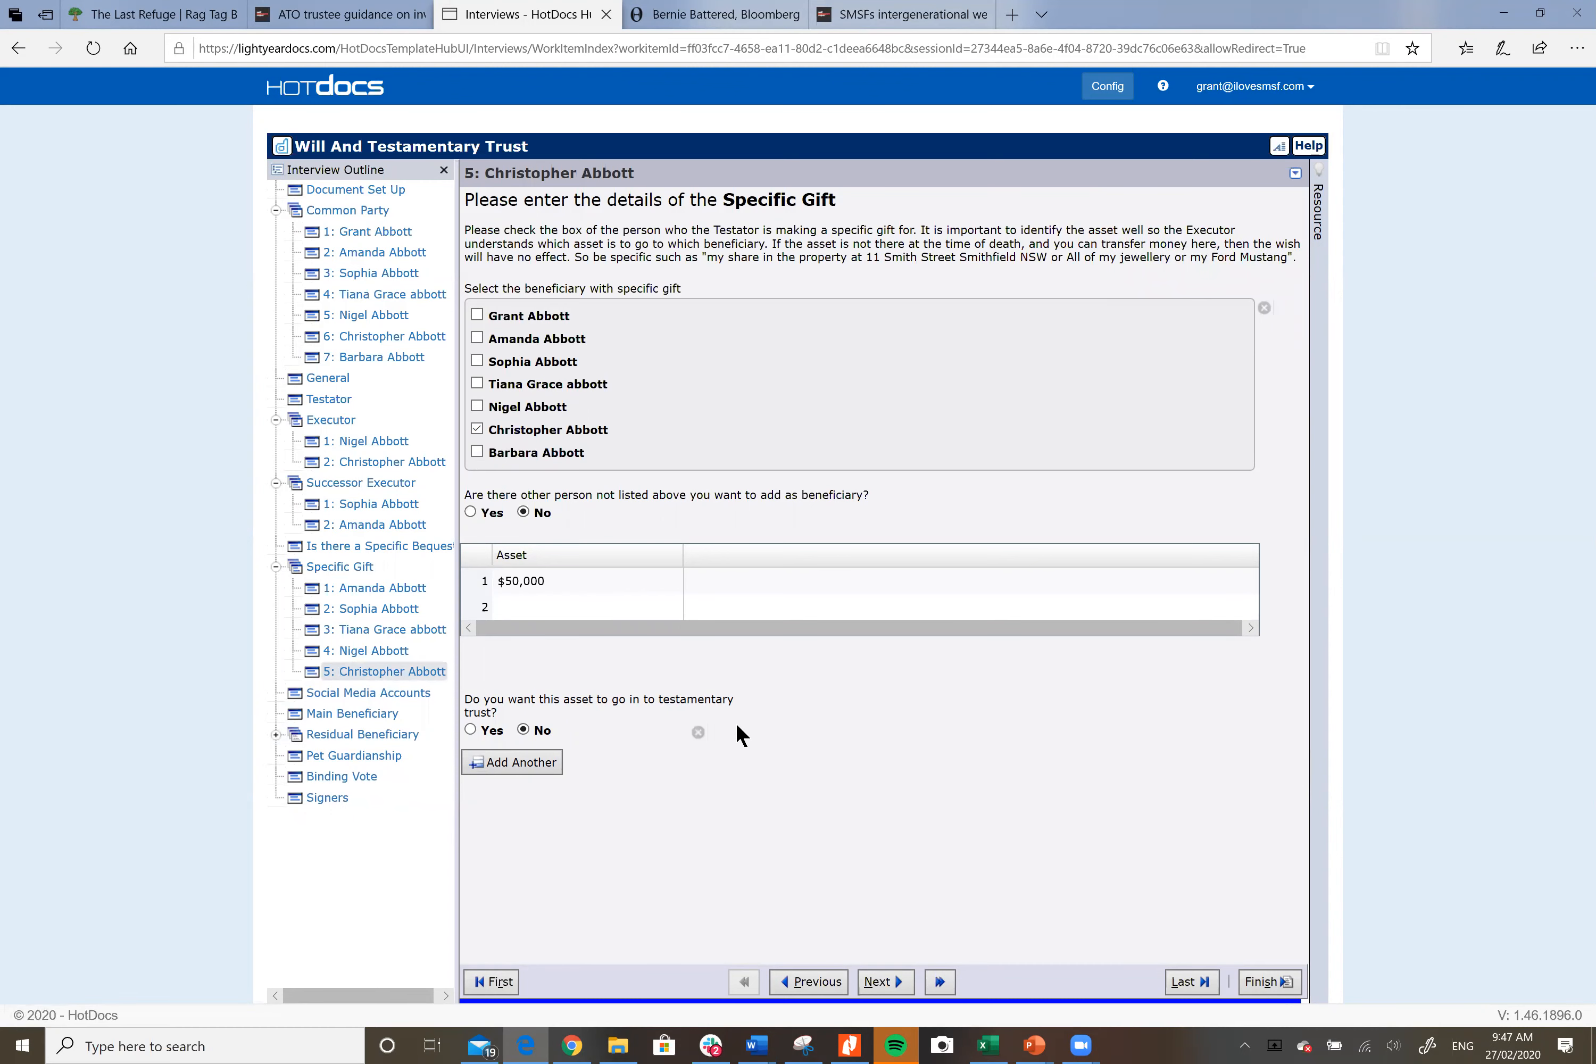
Step: Review the Social Media Accounts bequest, then bring up the Main Beneficiary page
left_click(390, 689)
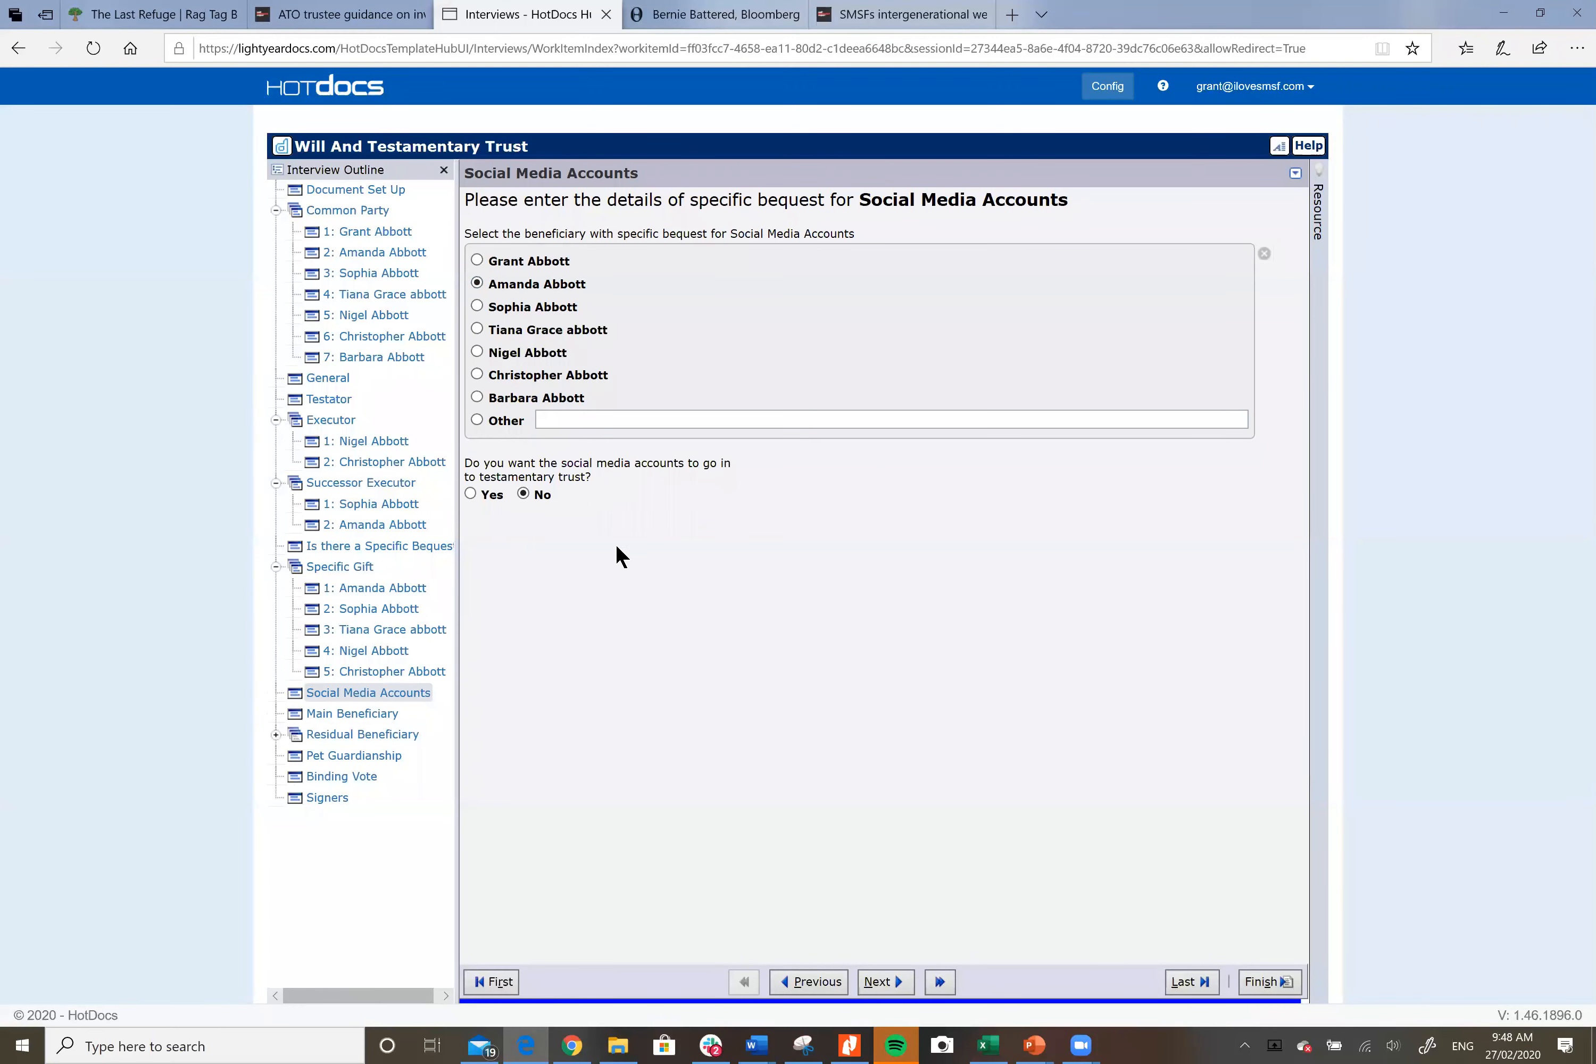
left_click(360, 712)
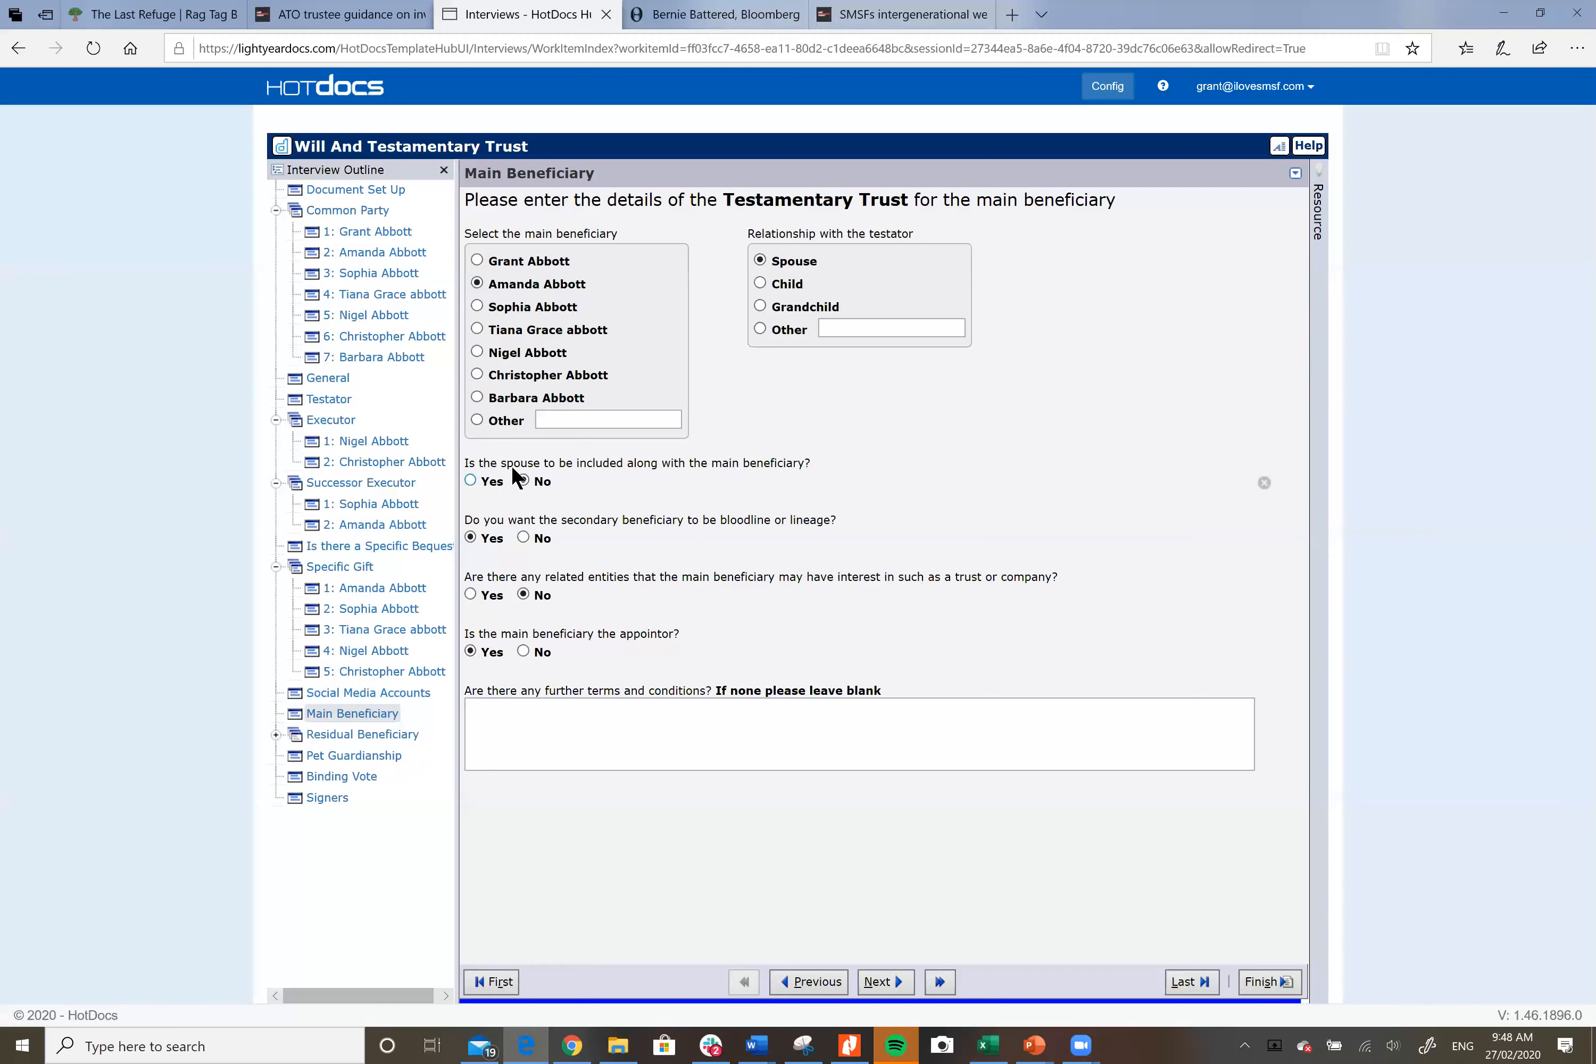
Step: Glance at gifts 2 and 3, then review Main Beneficiary and the first residual beneficiary's 50% share
left_click(390, 605)
left_click(385, 627)
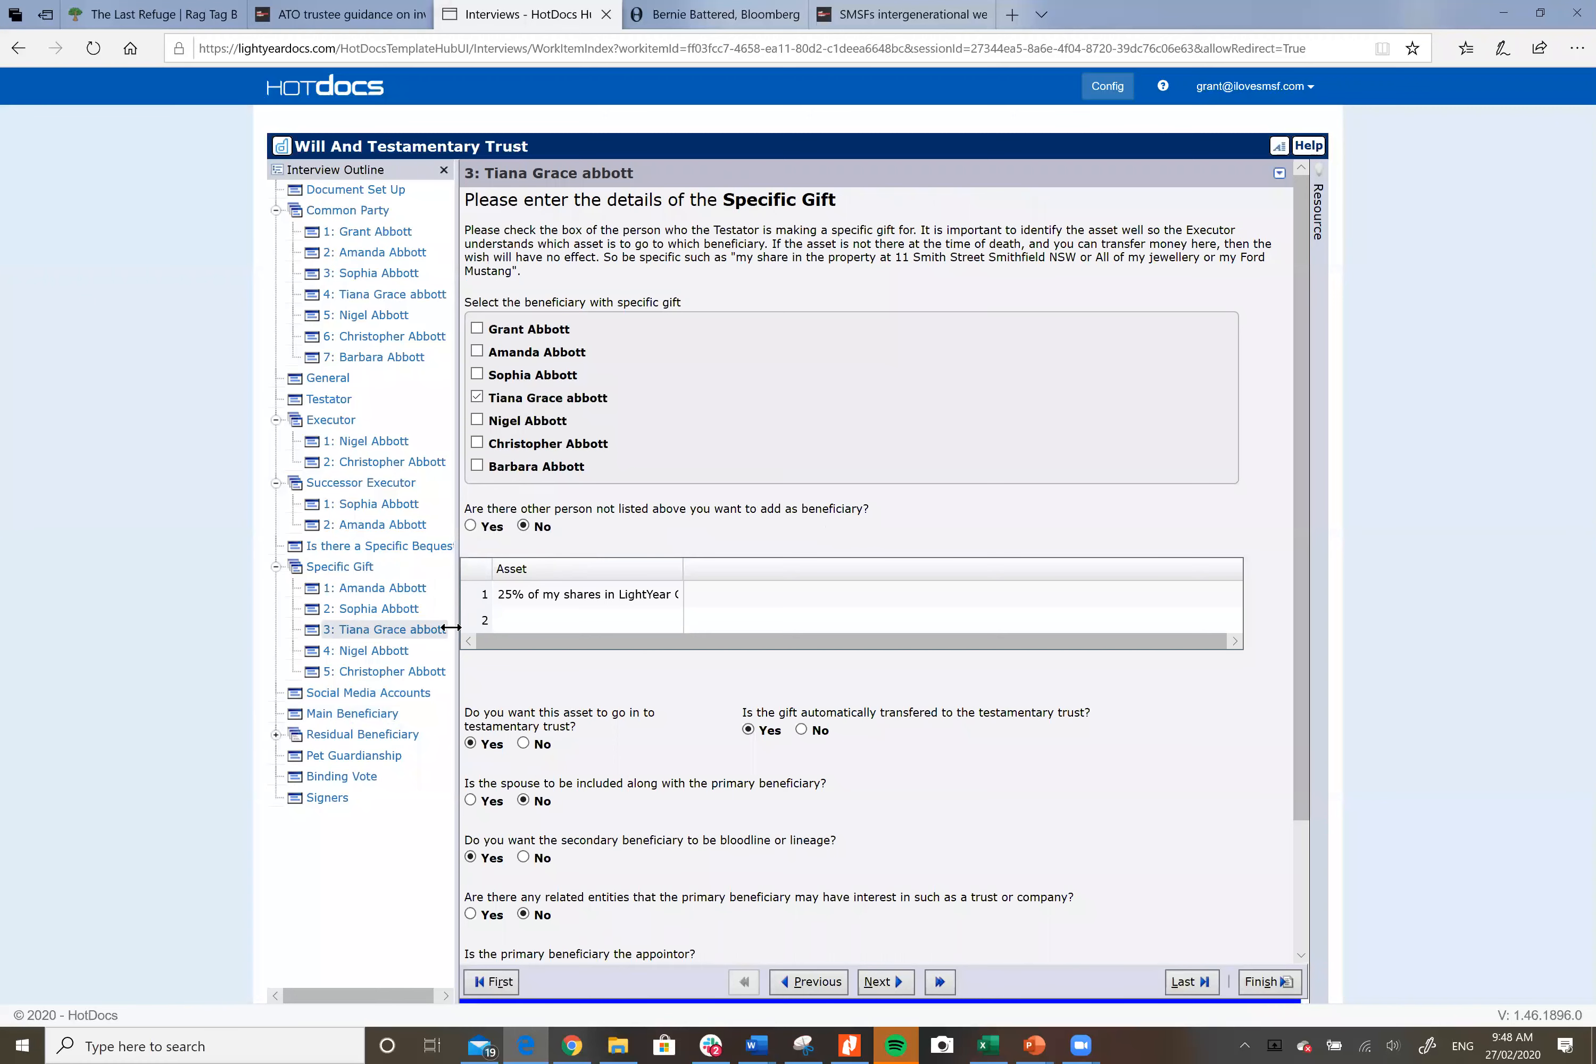
left_click(361, 708)
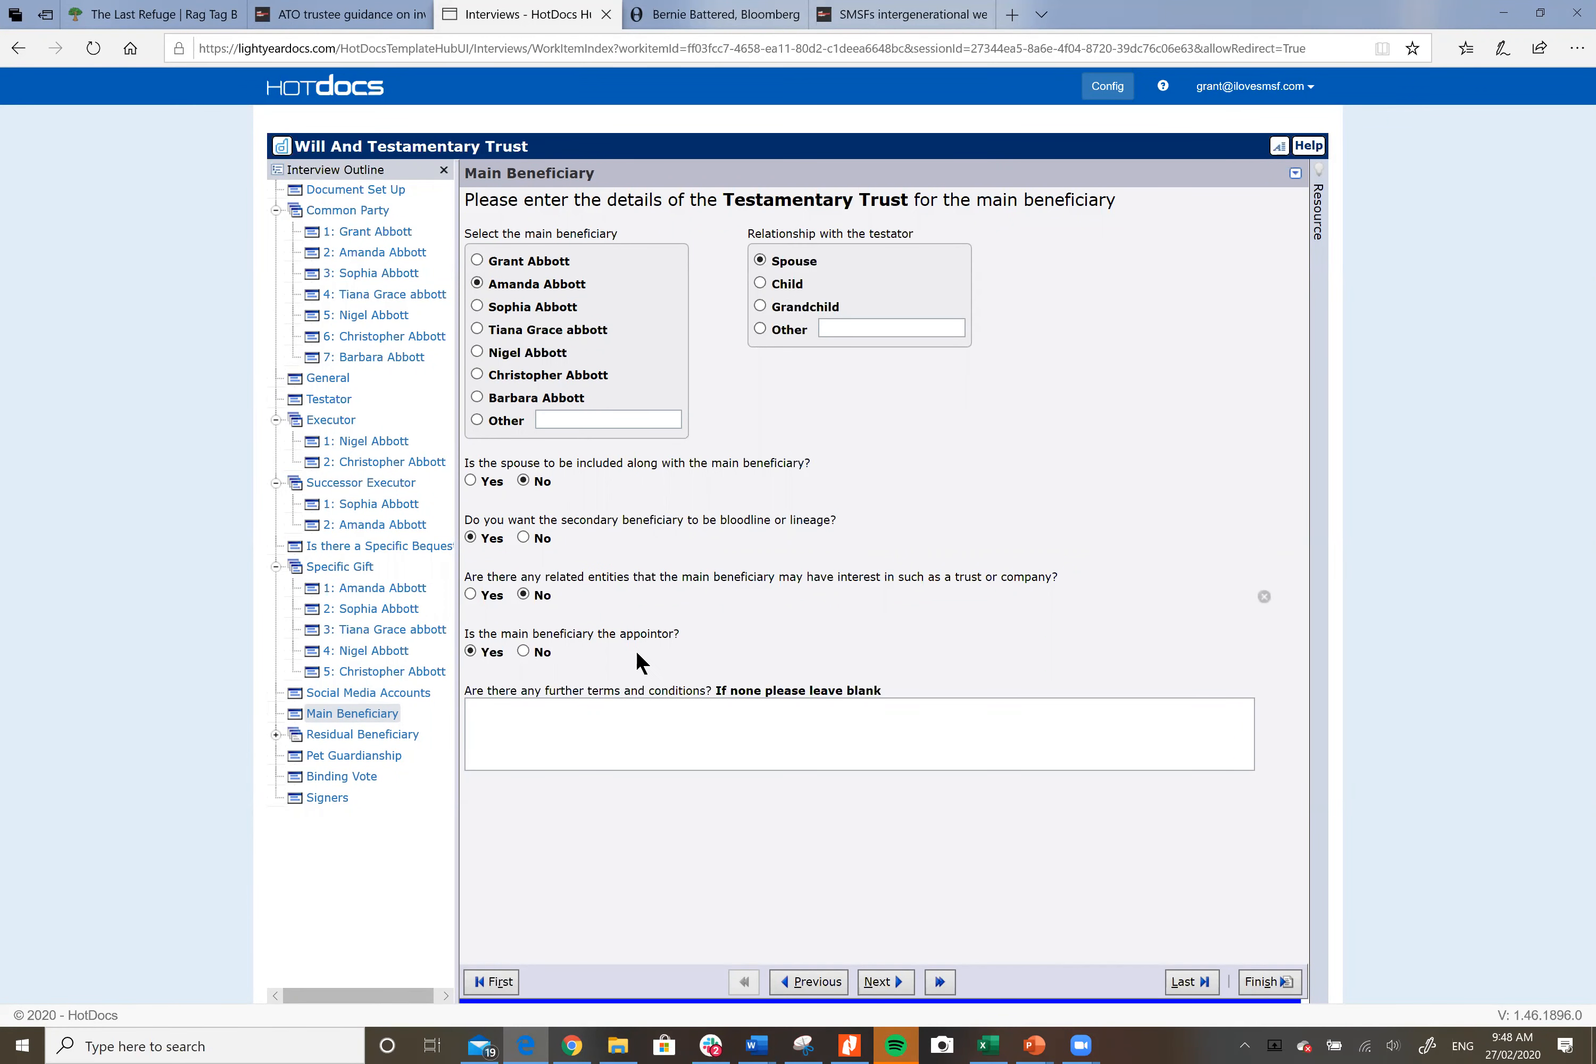
left_click(380, 731)
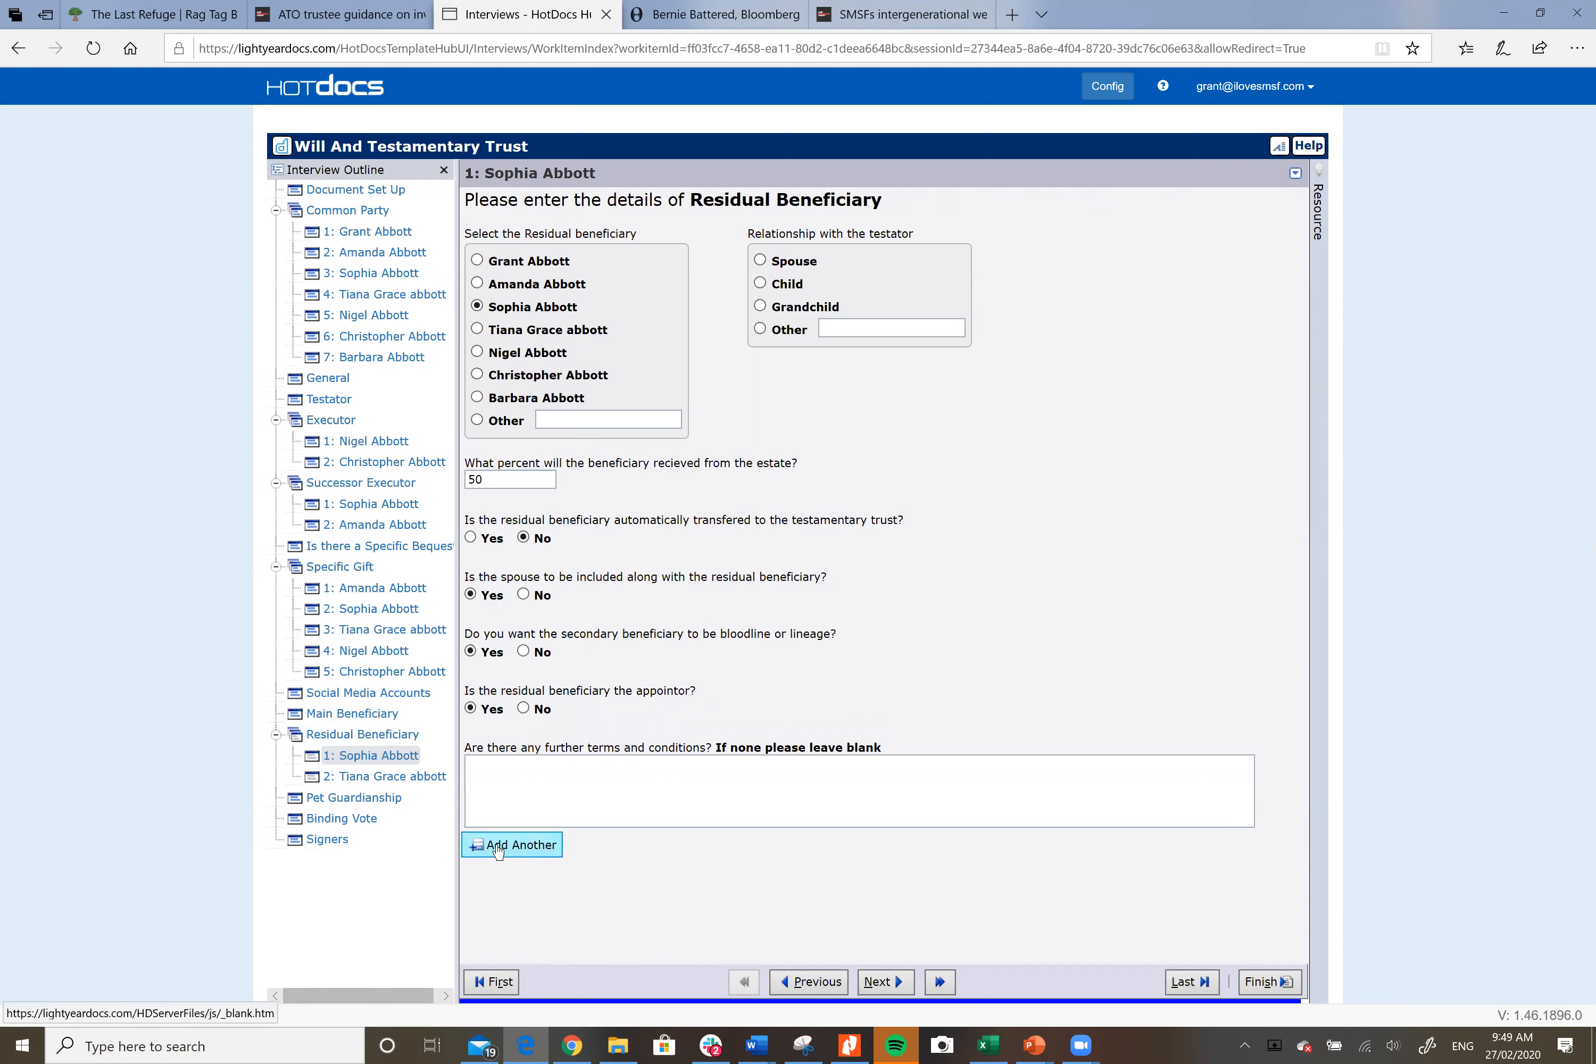
Step: Review the second residual beneficiary's 50% share, then bring up the Pet Guardianship answers
left_click(378, 776)
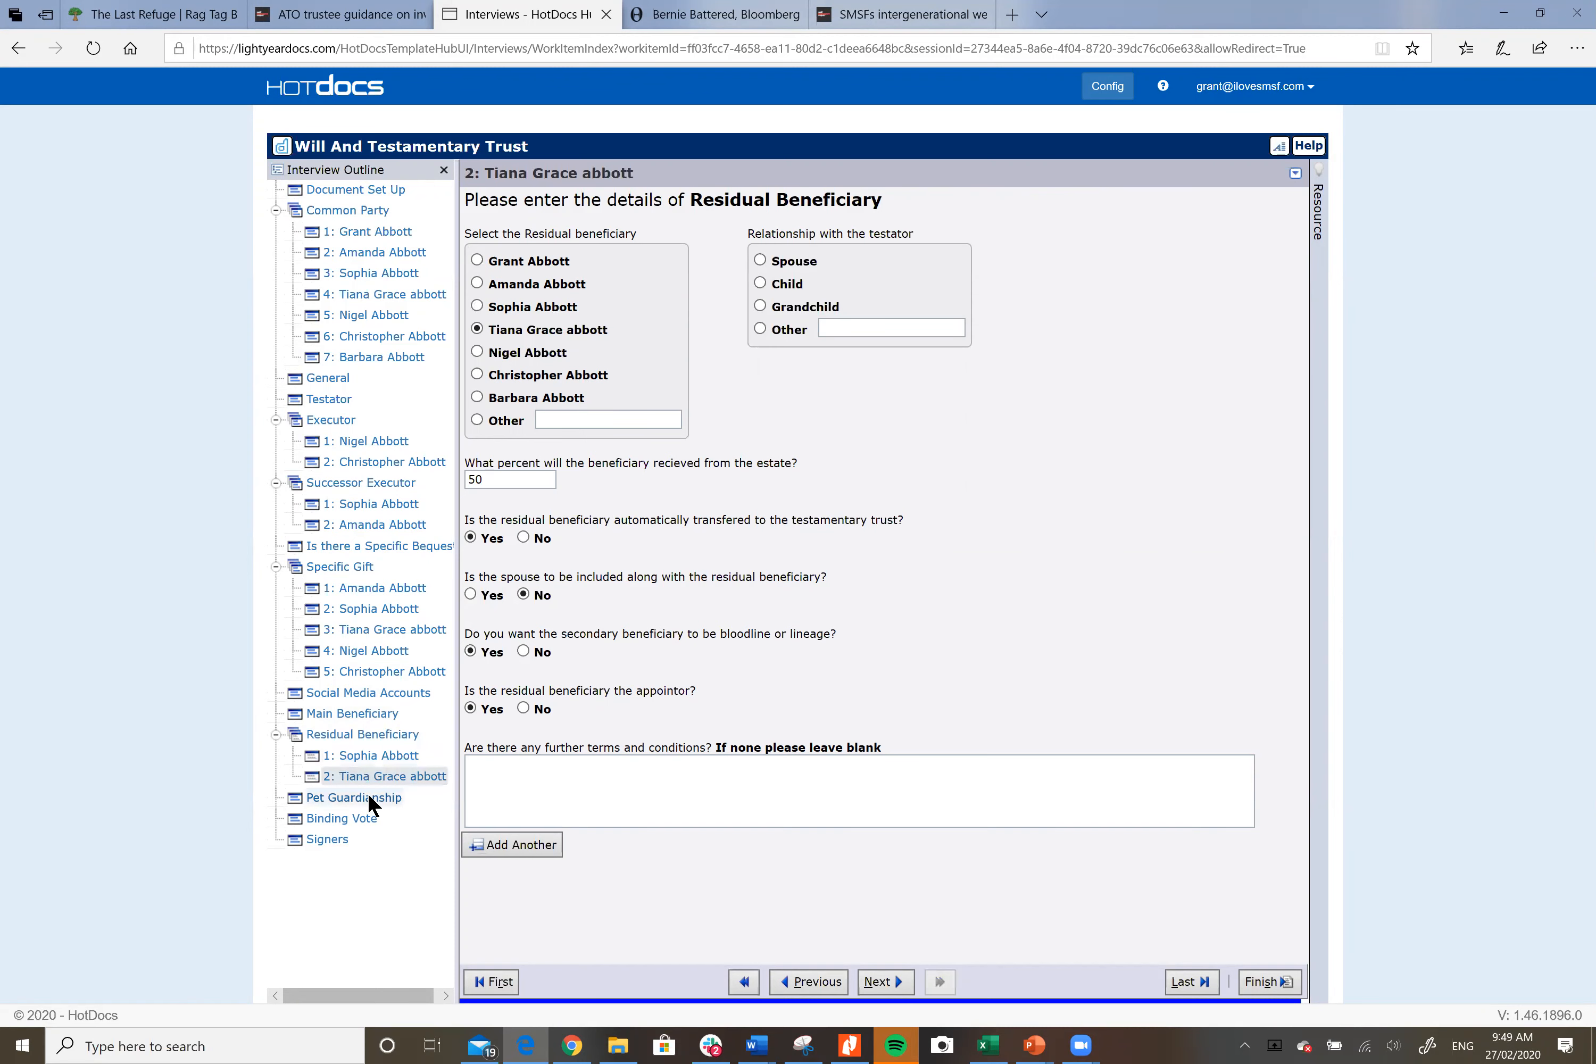
left_click(370, 797)
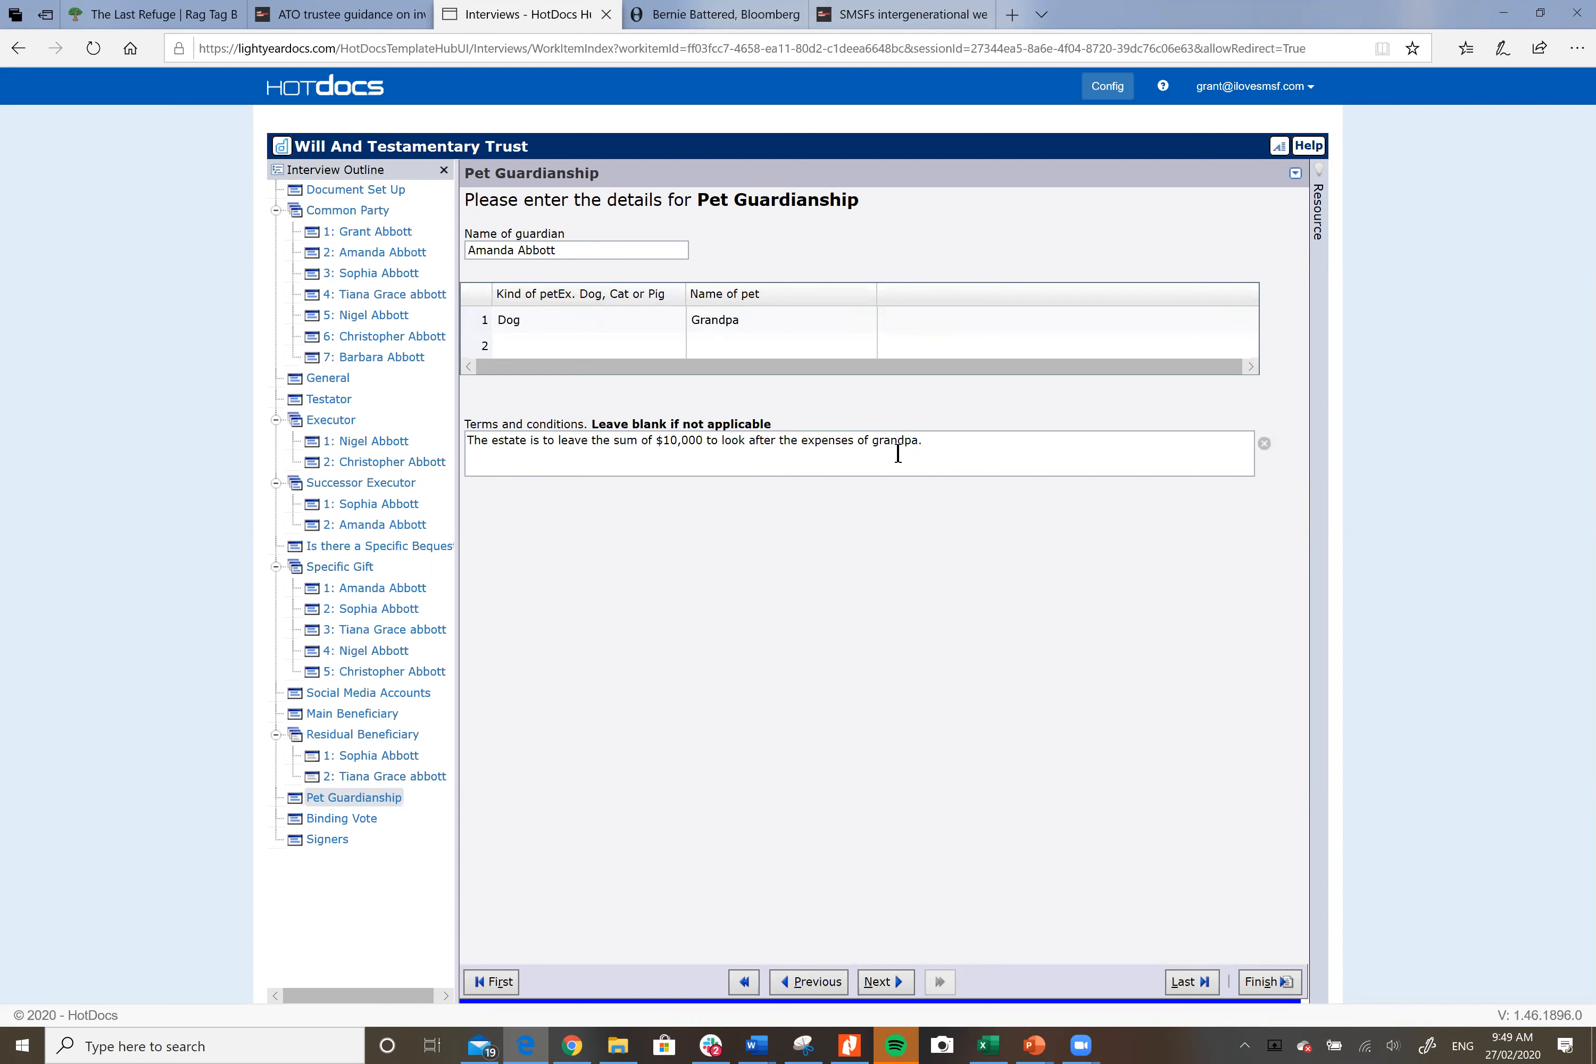
Step: Show the Binding Vote page giving casting votes to the first executor and second successor executor
left_click(366, 818)
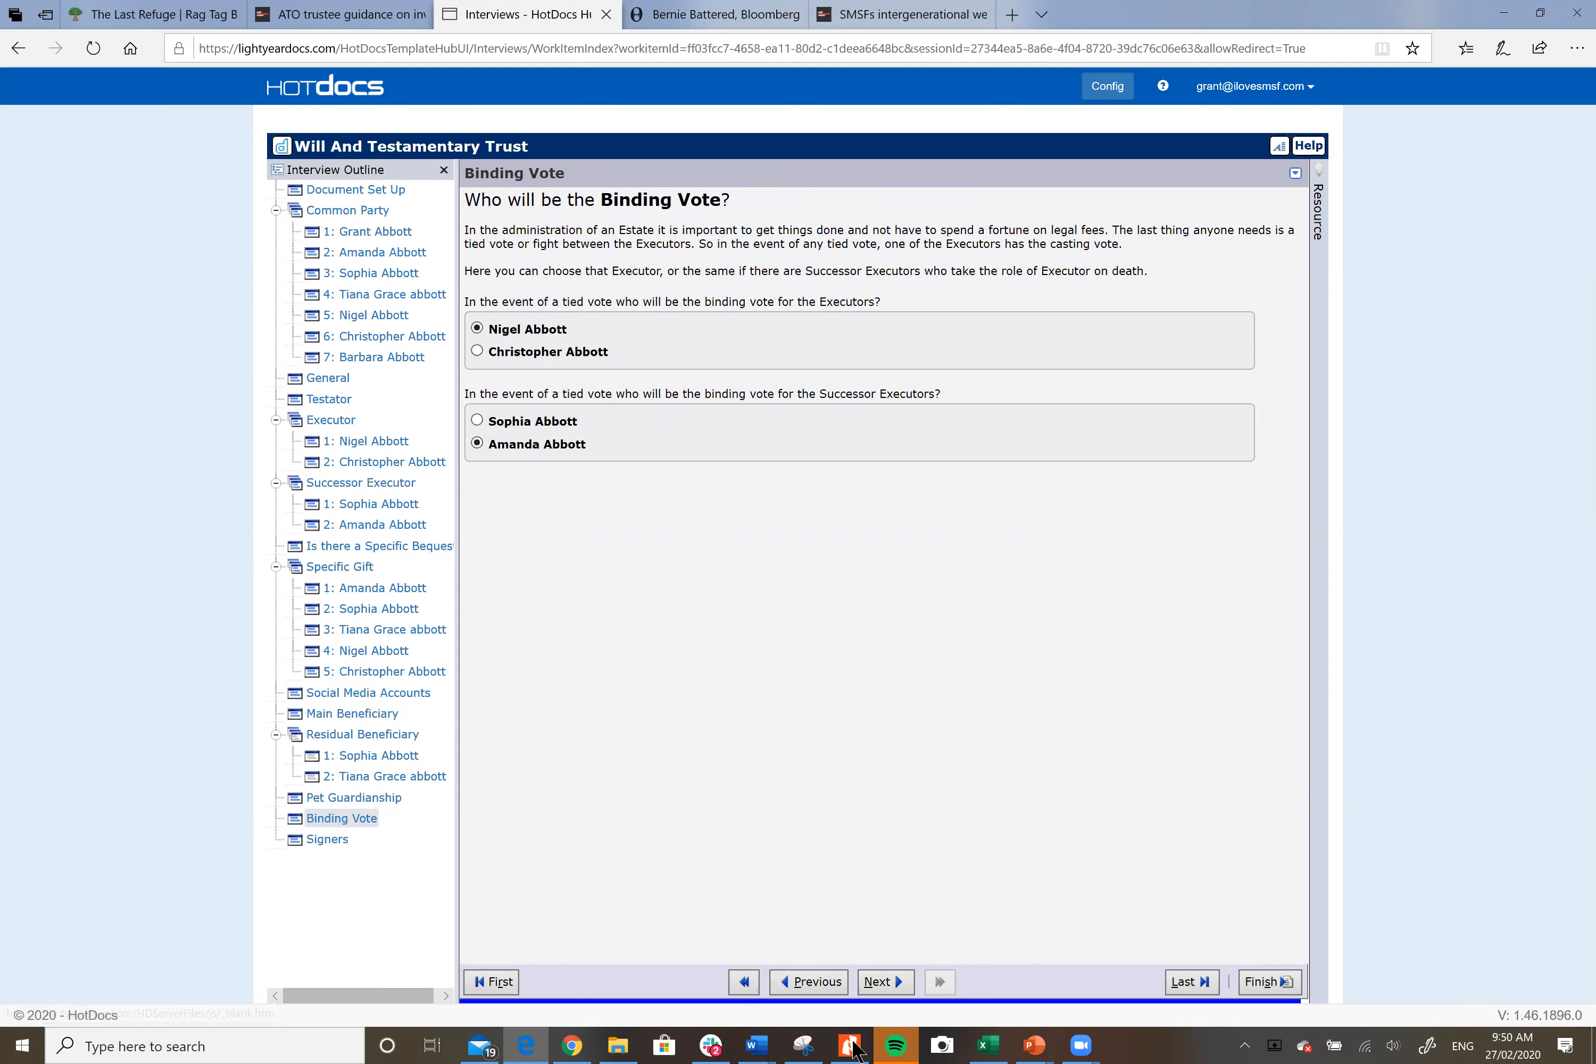
Step: Finish and confirm the interview to assemble the will, then view the 17-page Will PDF in Nitro Pro
left_click(1275, 988)
left_click(760, 605)
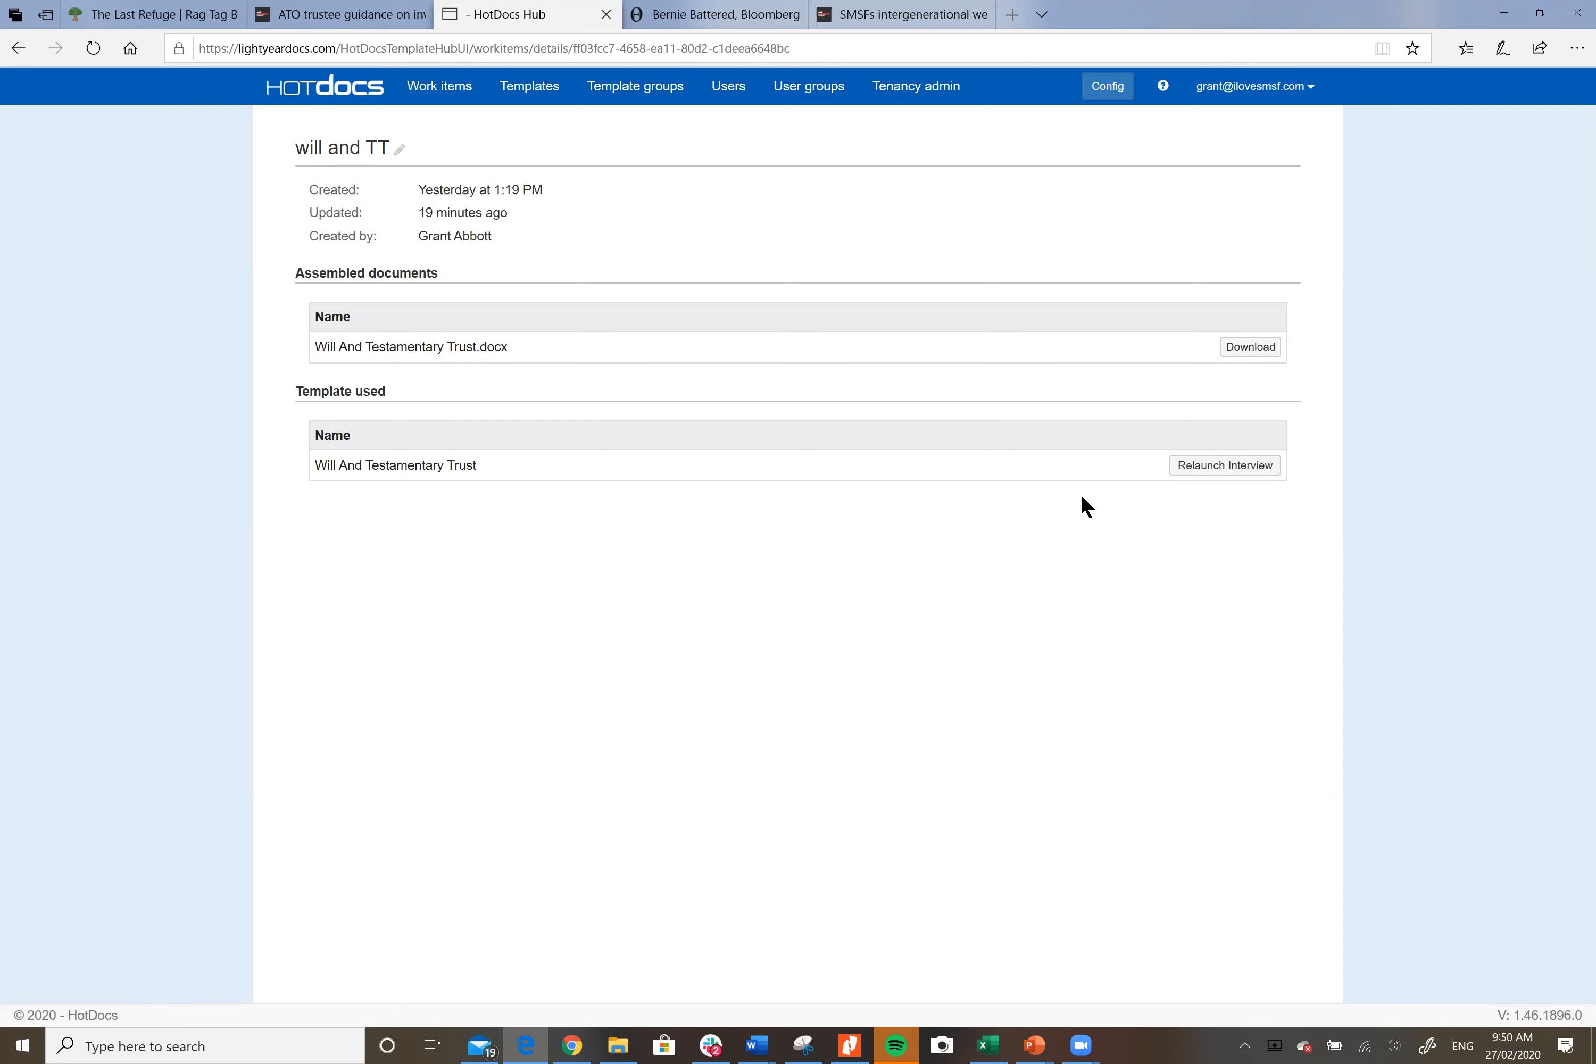
left_click(850, 1045)
scroll(1114, 246, "down", 3)
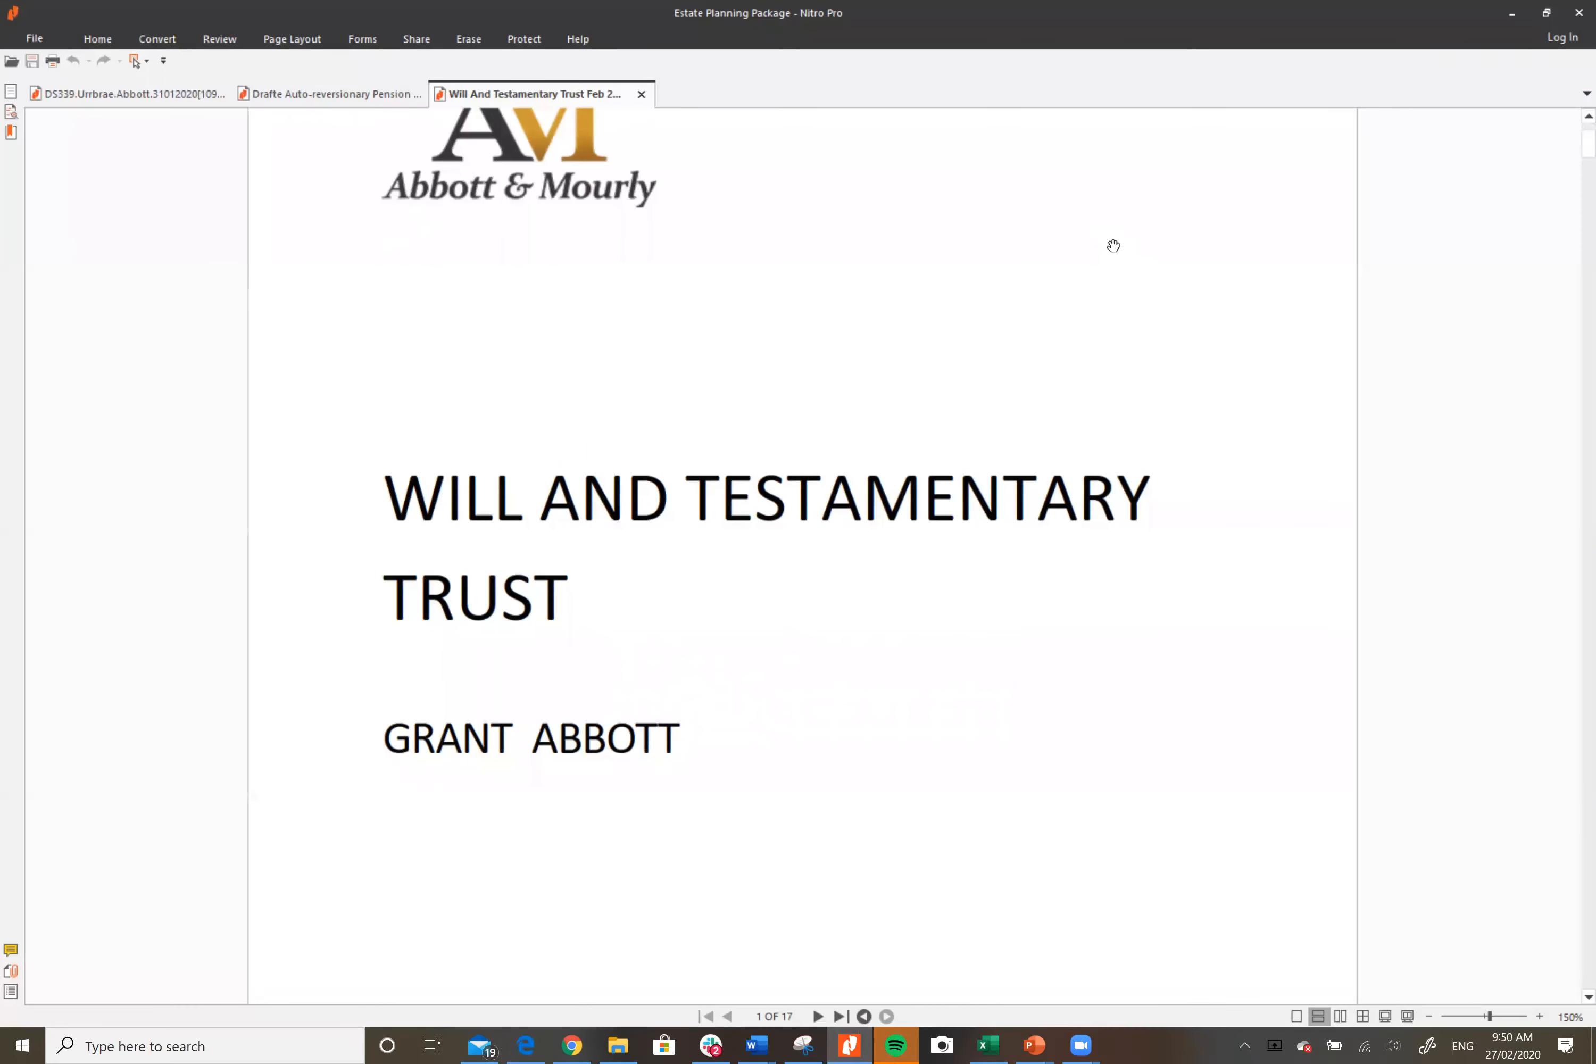
Step: Scroll from the cover page to page 3's clause 2, Appointment of Executors and Trustees
scroll(1110, 253, "down", 4)
scroll(1090, 288, "down", 6)
scroll(1090, 288, "down", 20)
scroll(1078, 303, "down", 12)
scroll(1067, 298, "up", 13)
scroll(1052, 287, "up", 20)
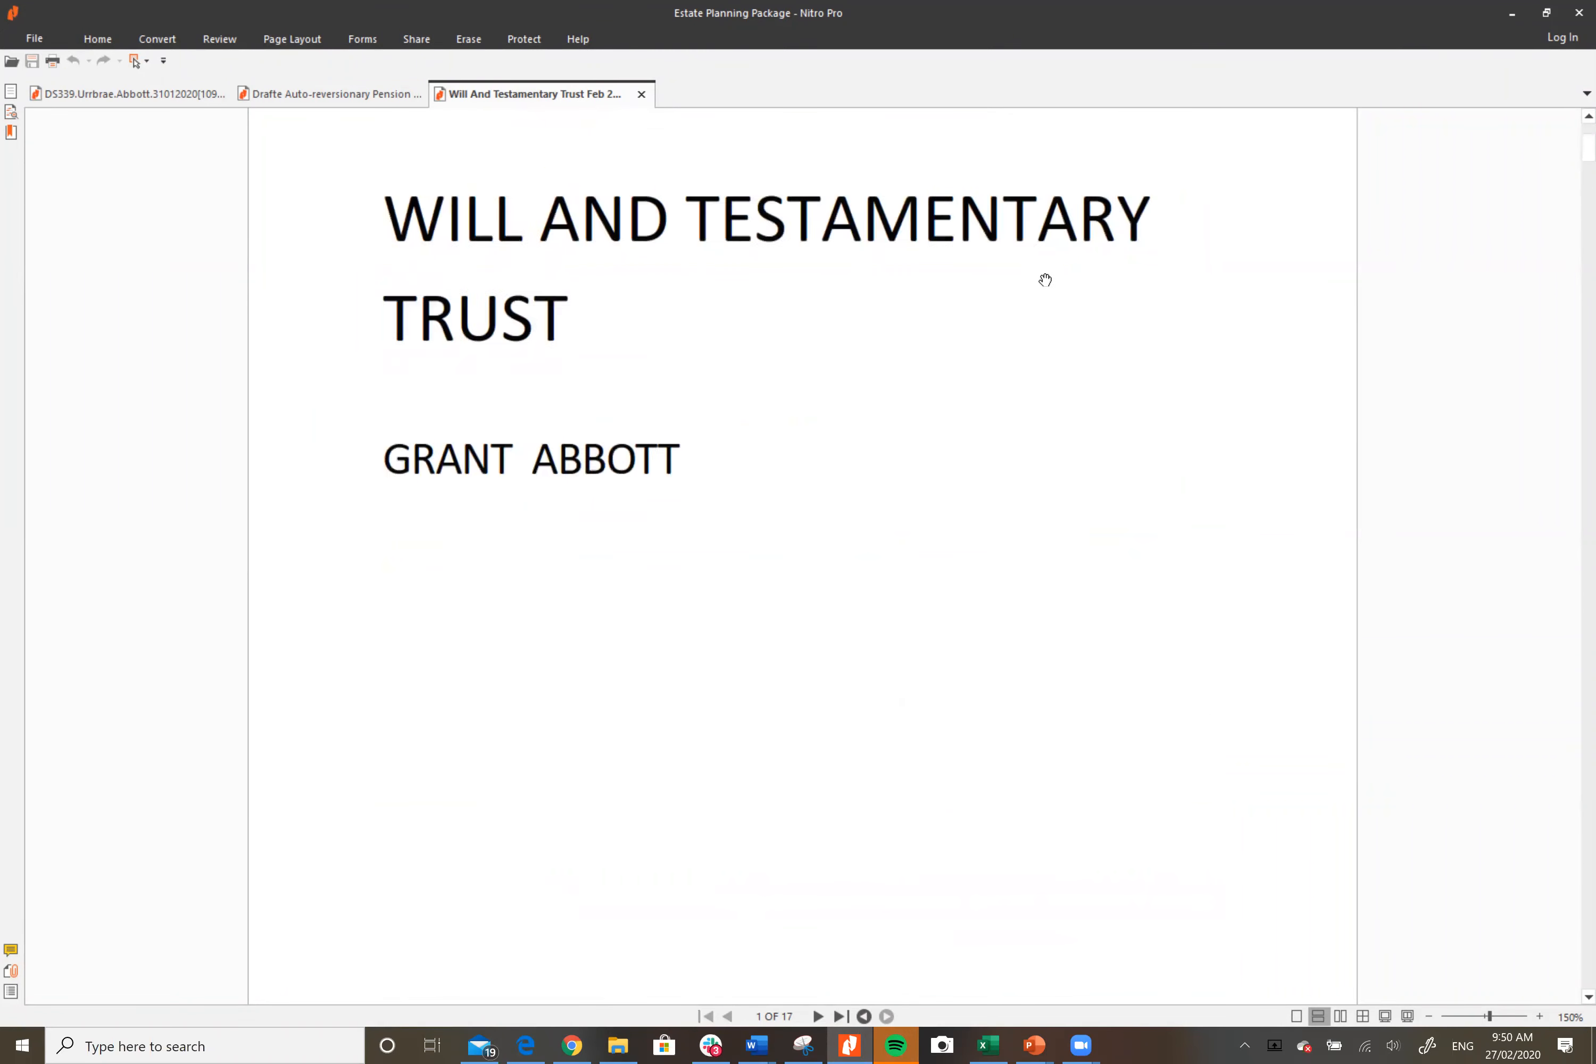
scroll(1045, 279, "up", 5)
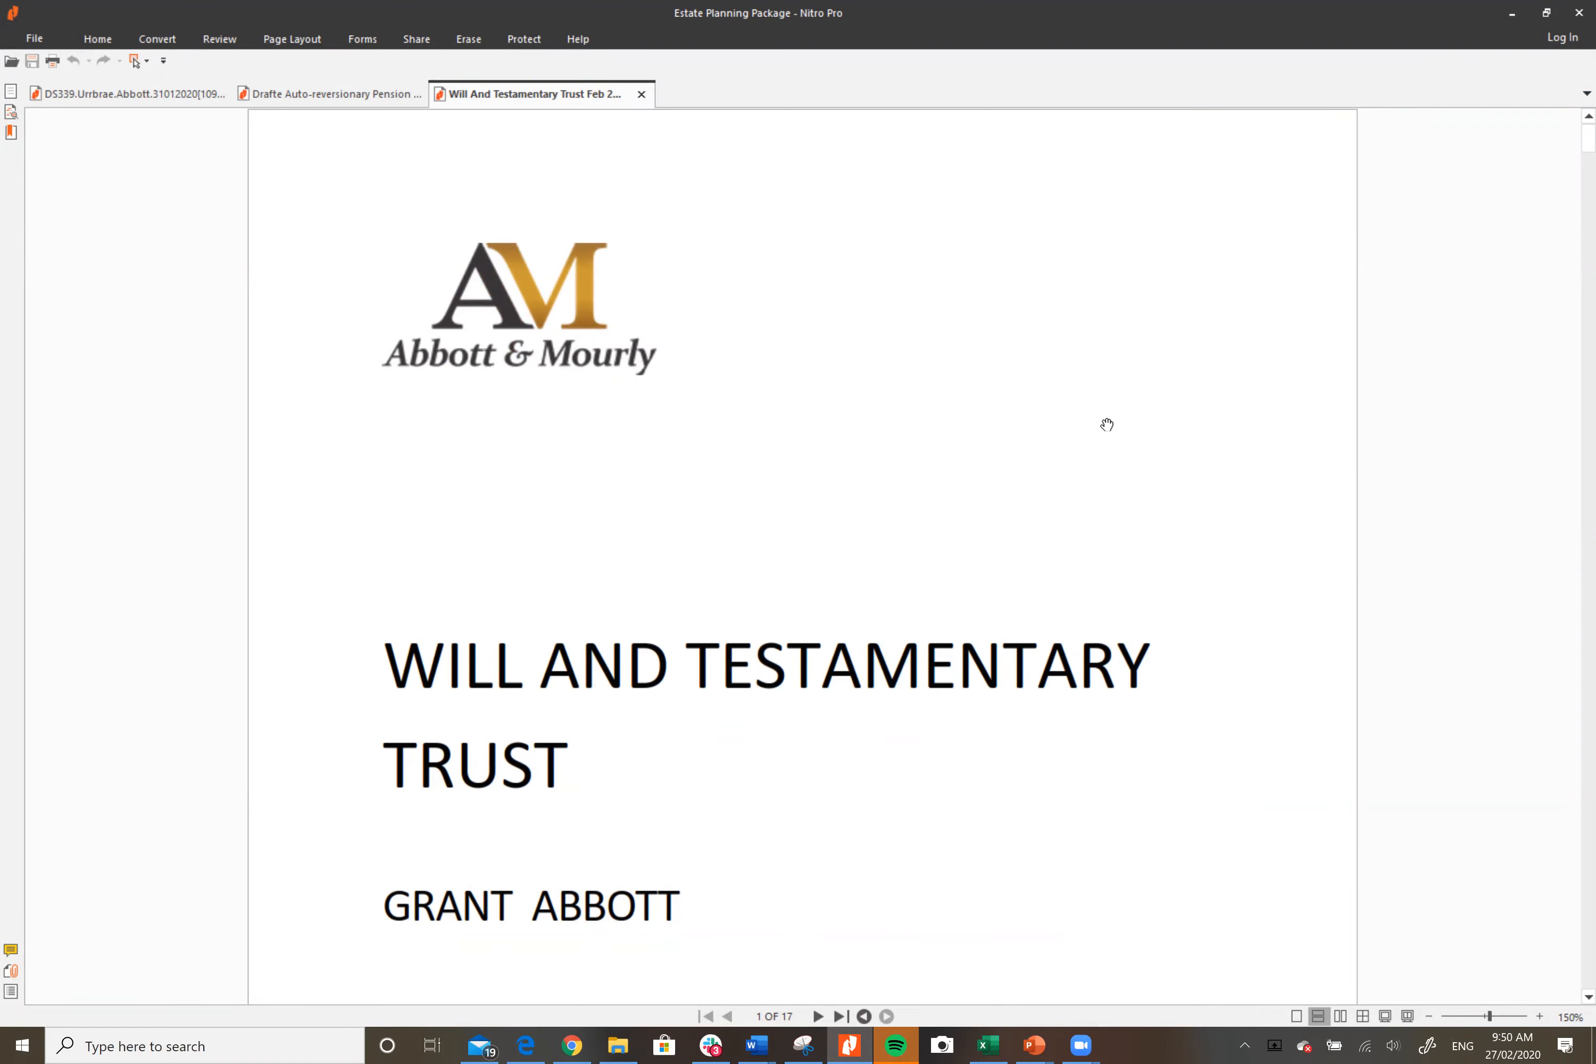
scroll(1314, 435, "down", 5)
scroll(1310, 459, "down", 20)
scroll(1310, 459, "down", 12)
scroll(1310, 459, "down", 3)
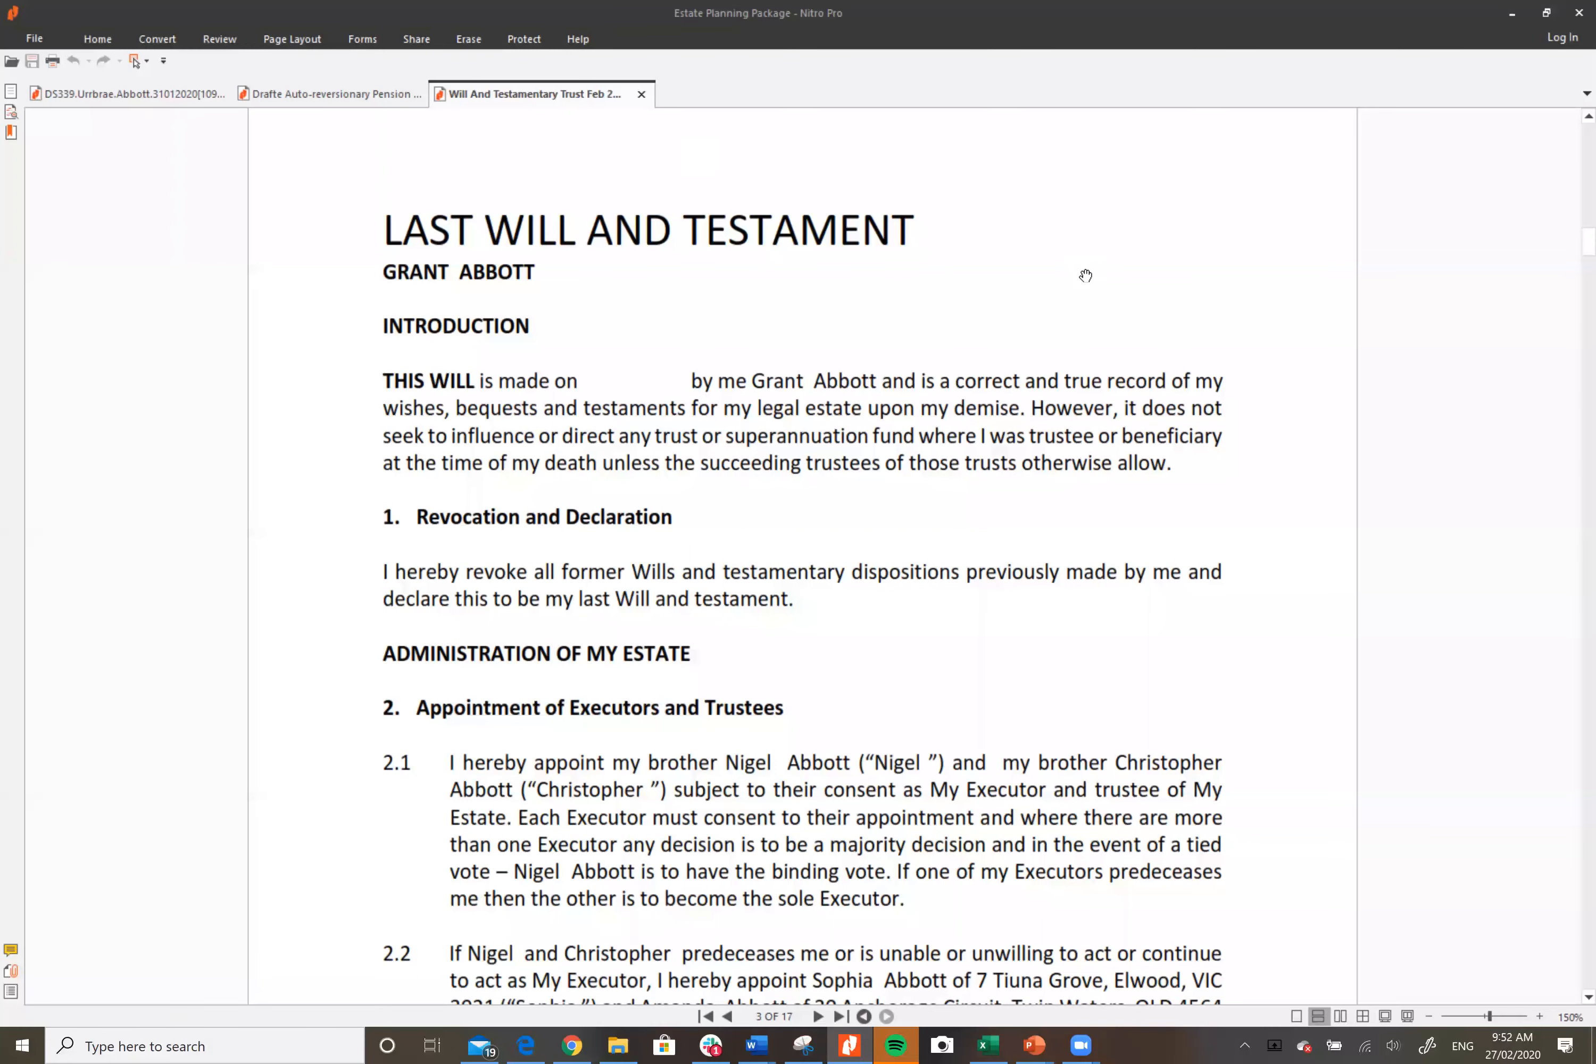
scroll(1085, 275, "down", 3)
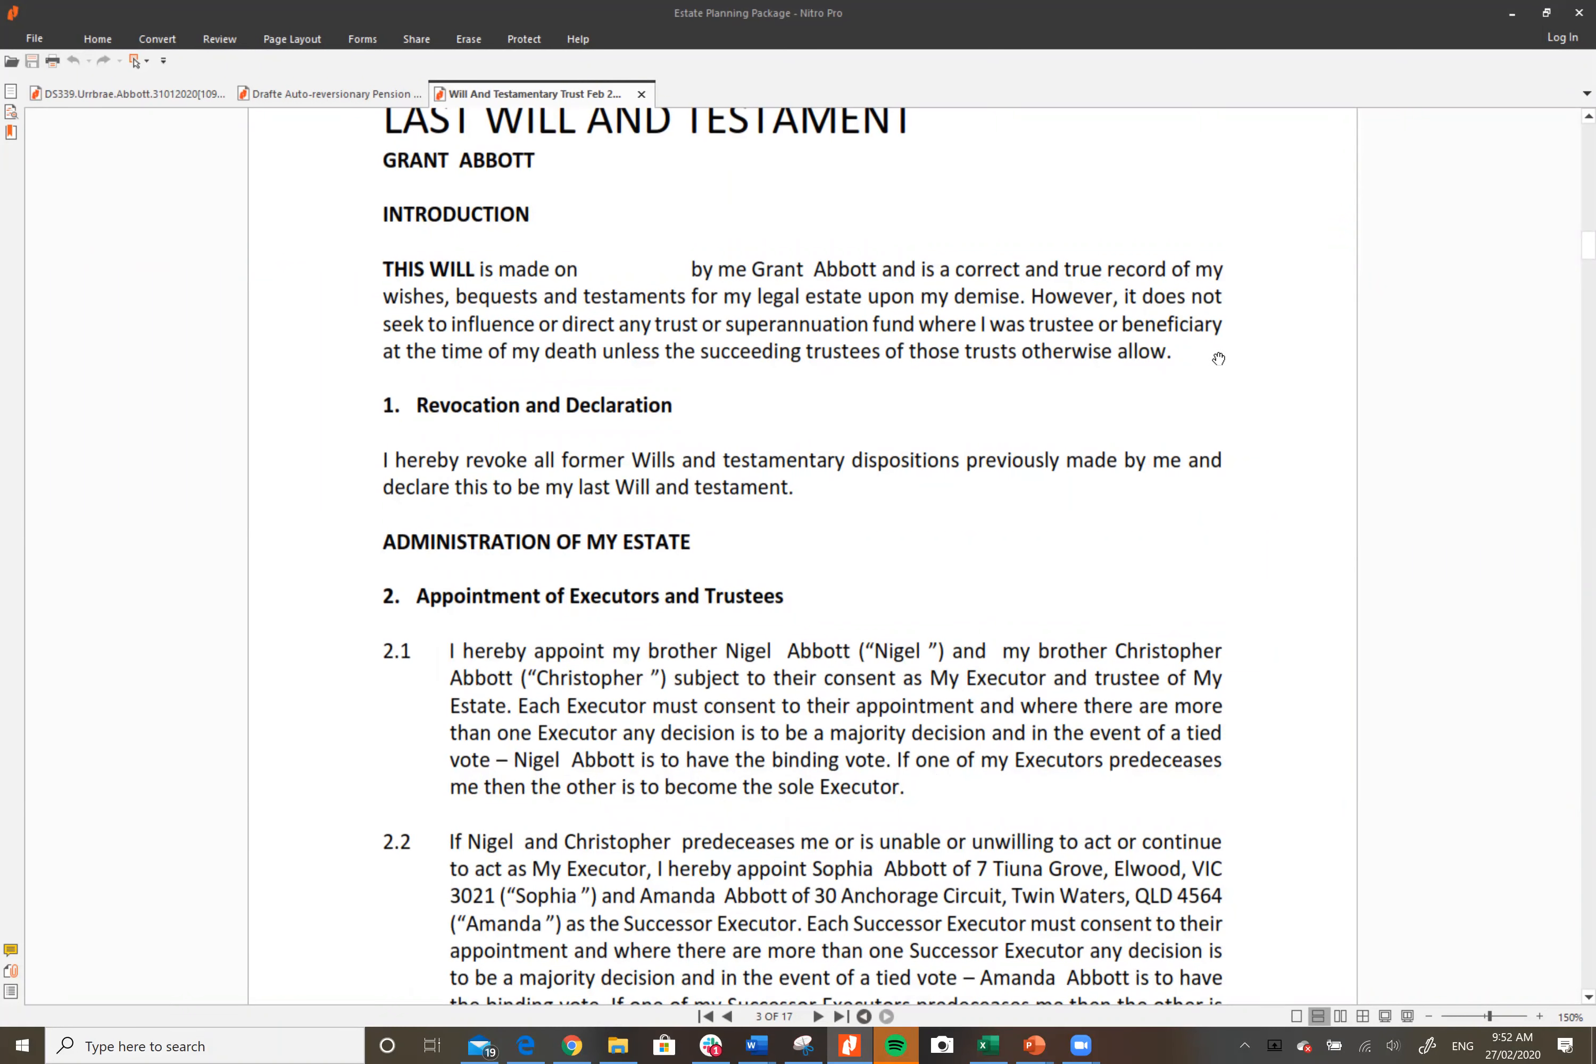
scroll(1218, 353, "down", 1)
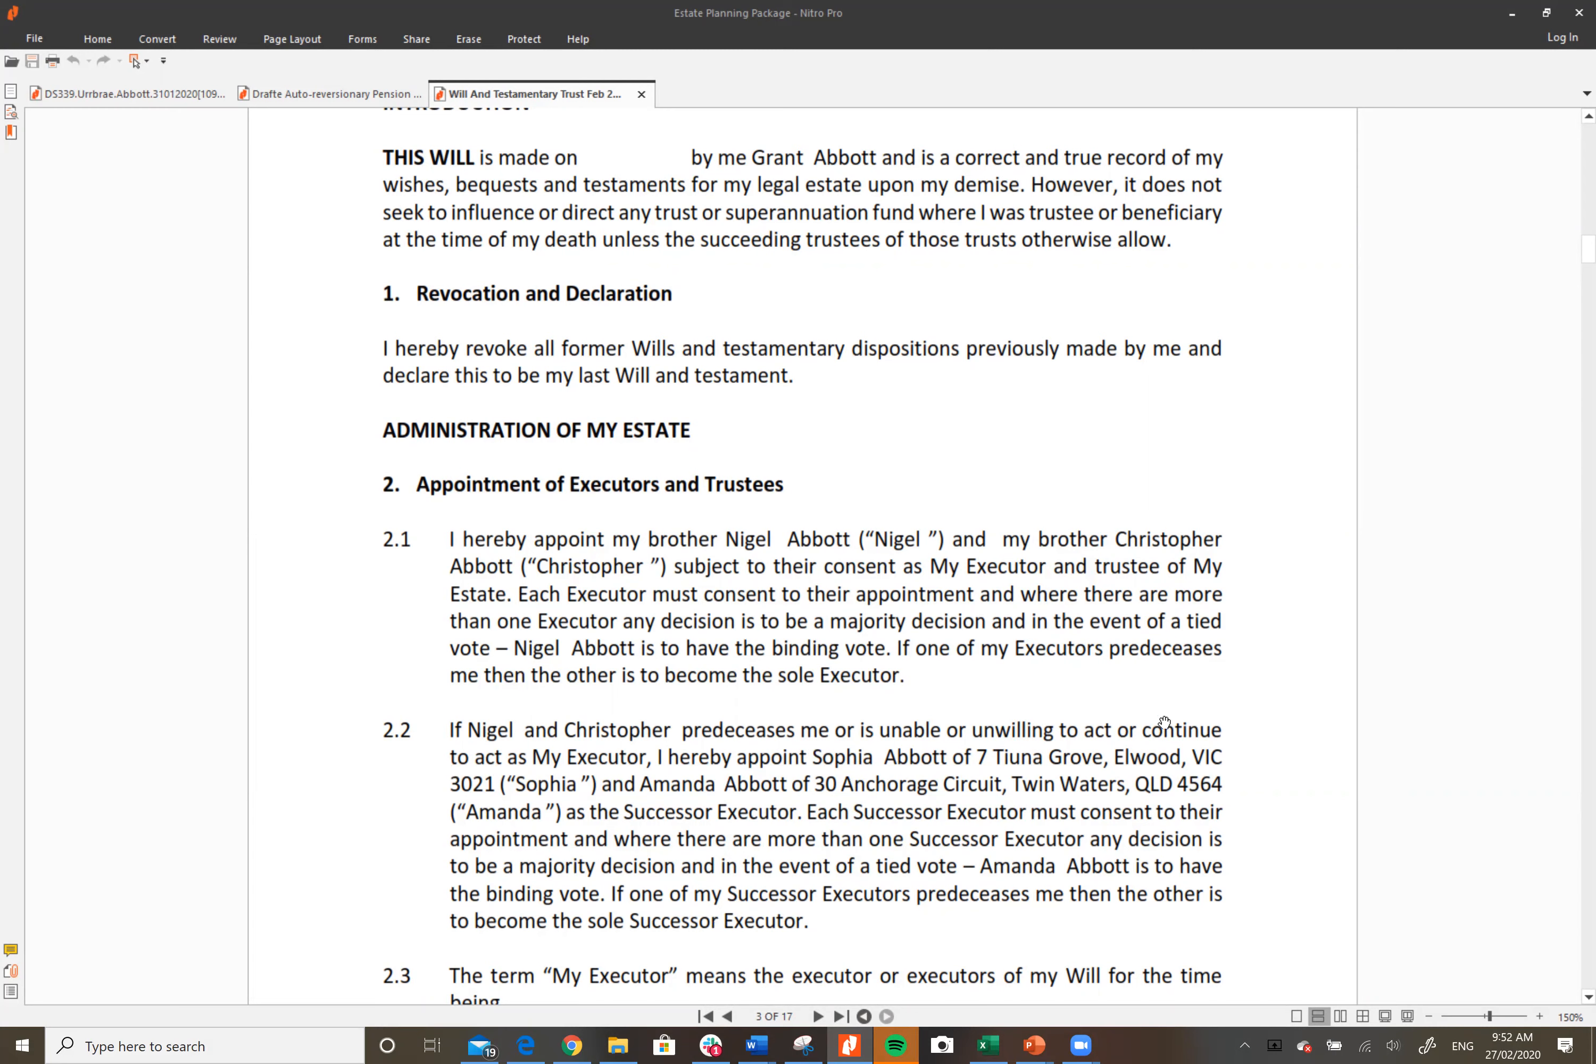
Step: Read the Will through page 4 to the section 6 beneficiaries list, then return to the HotDocs 'will and TT' work item
scroll(1167, 721, "down", 2)
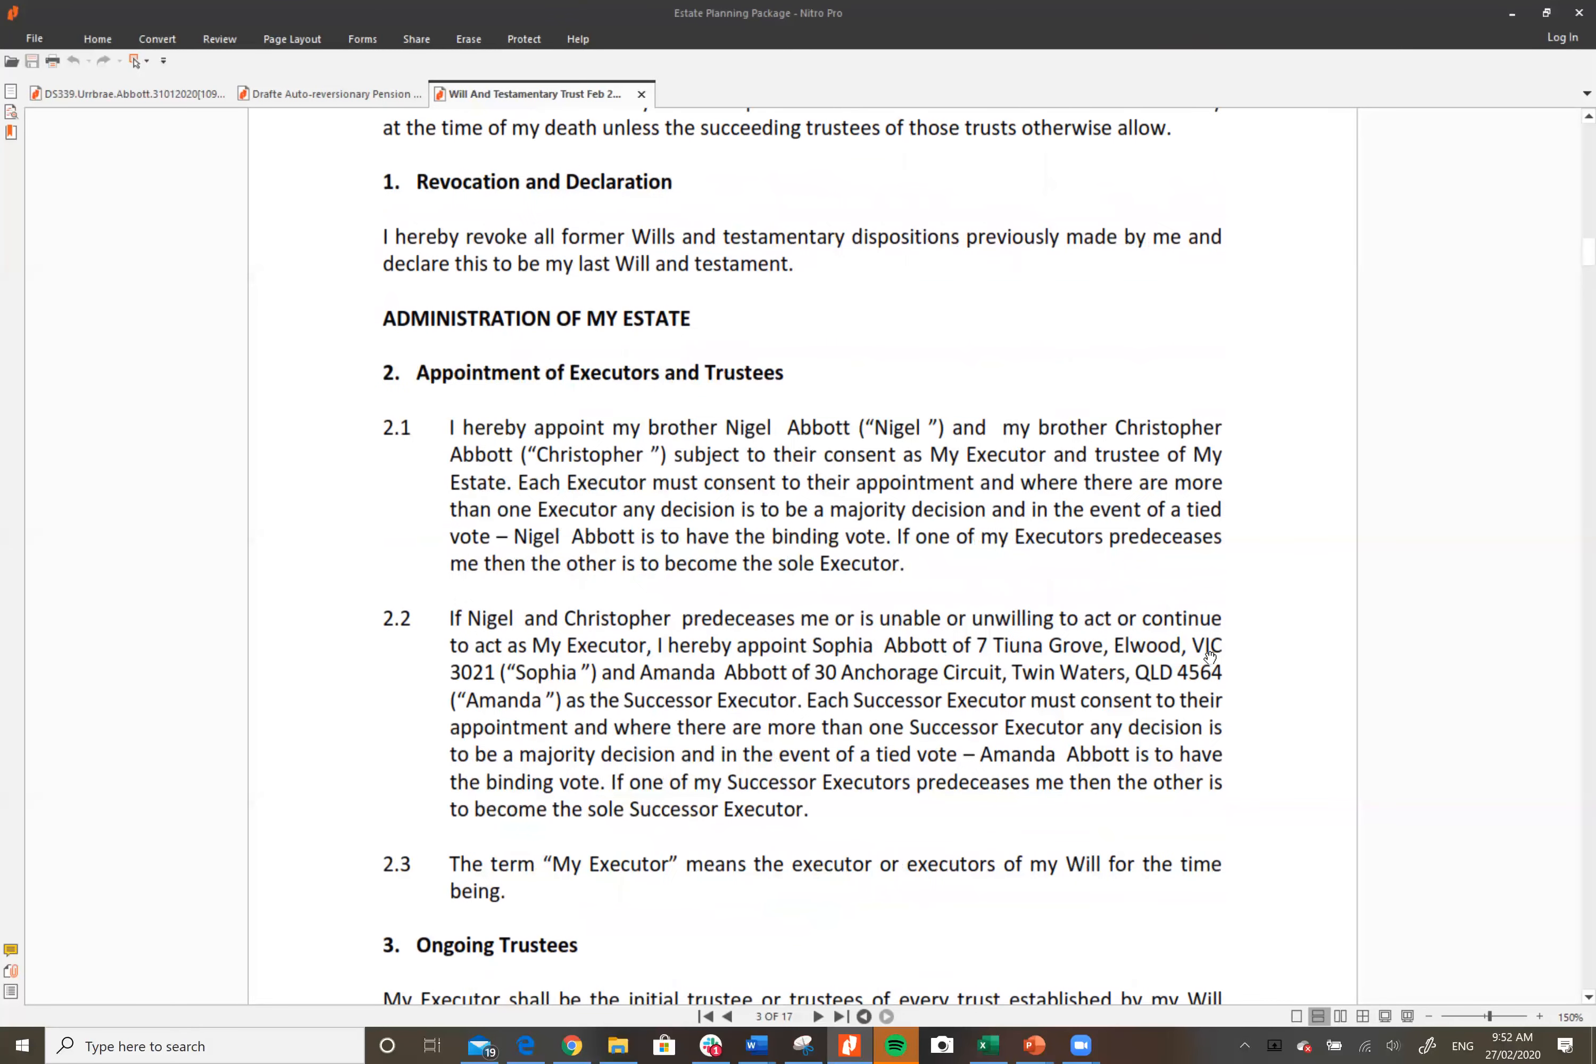
scroll(1211, 670, "down", 2)
scroll(1198, 669, "down", 2)
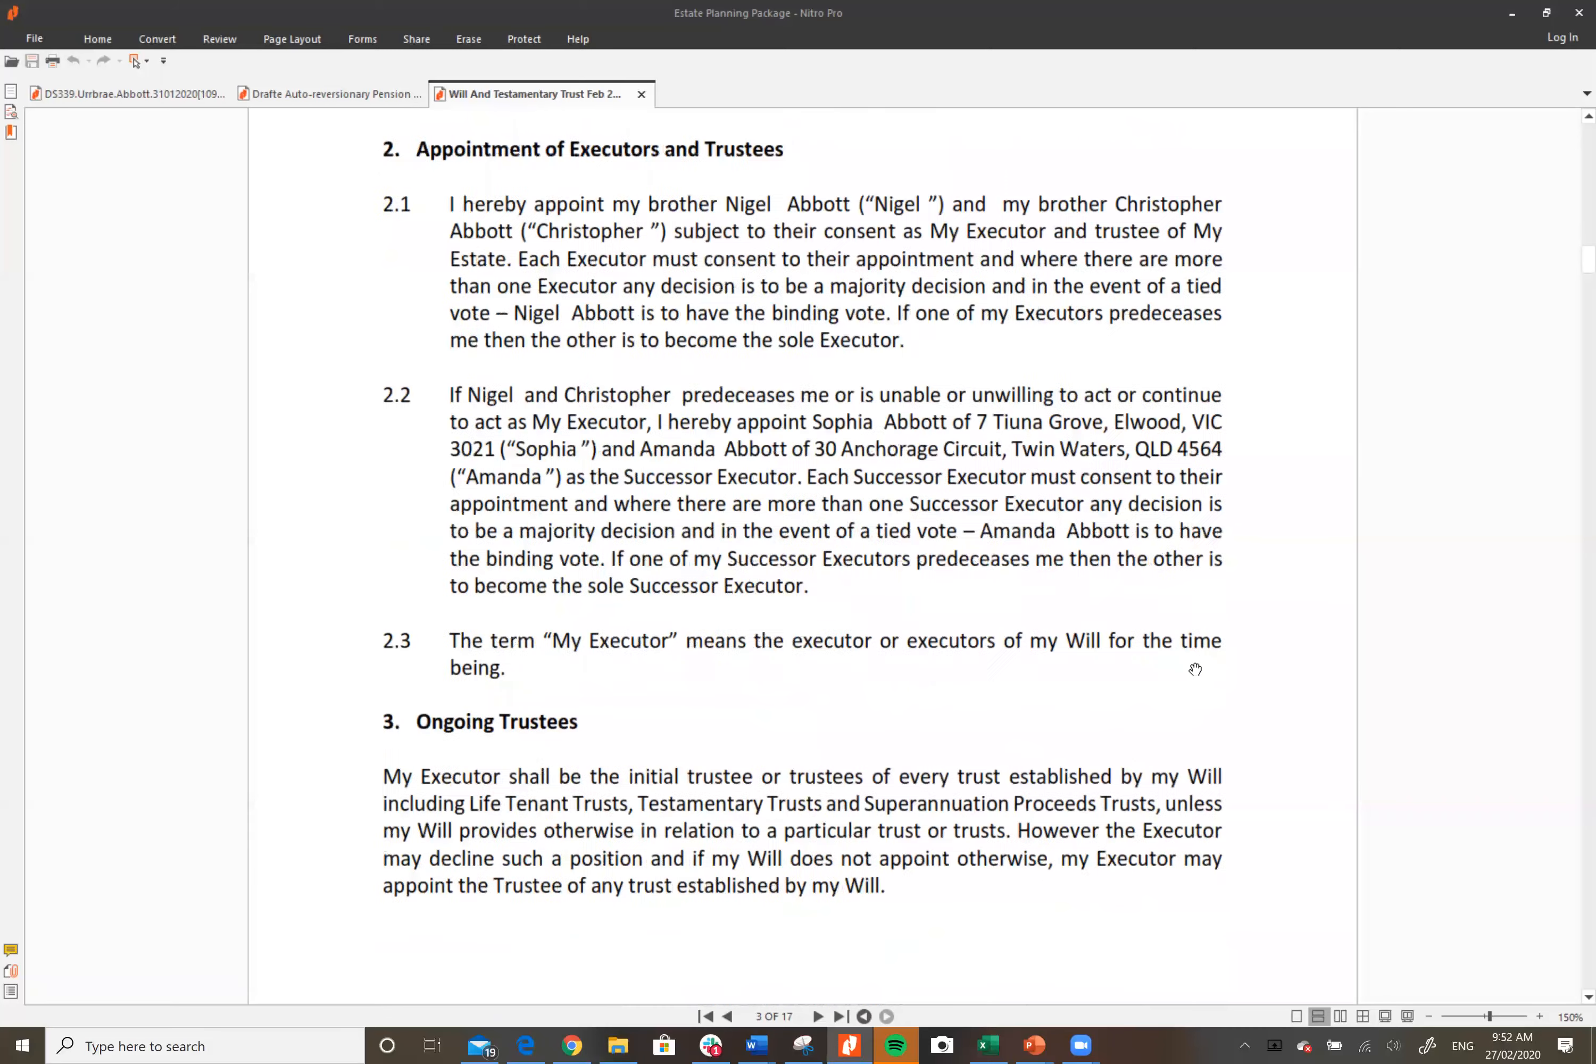
scroll(1194, 669, "down", 1)
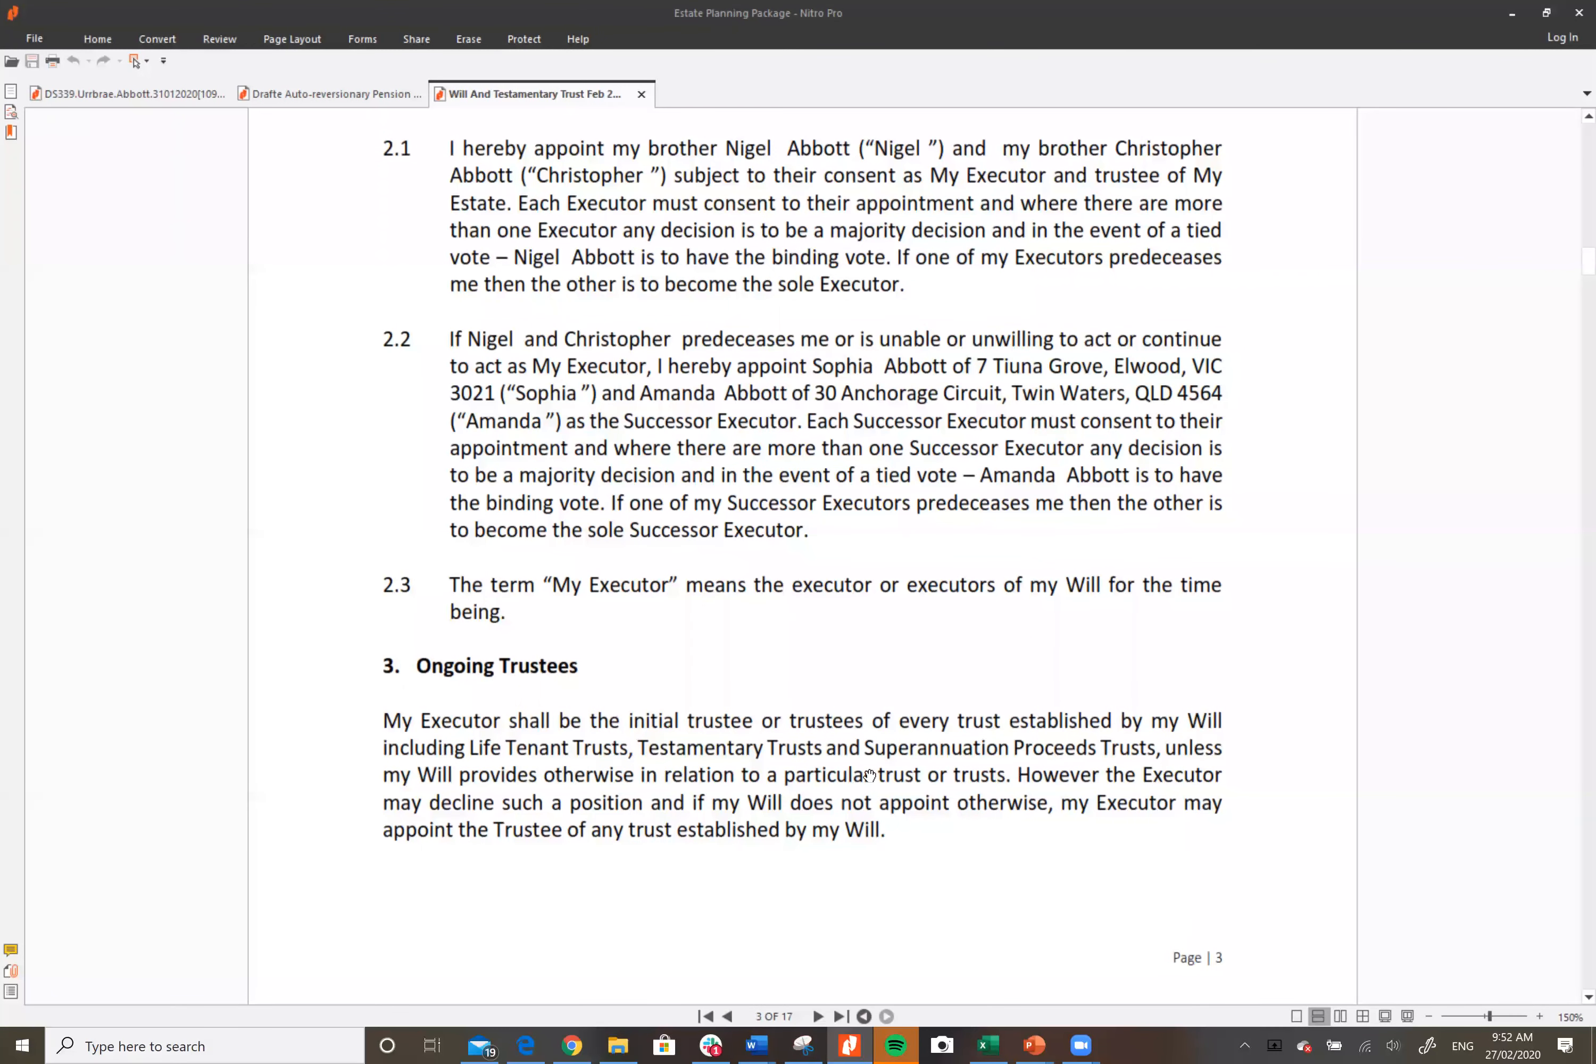
scroll(1270, 743, "down", 1)
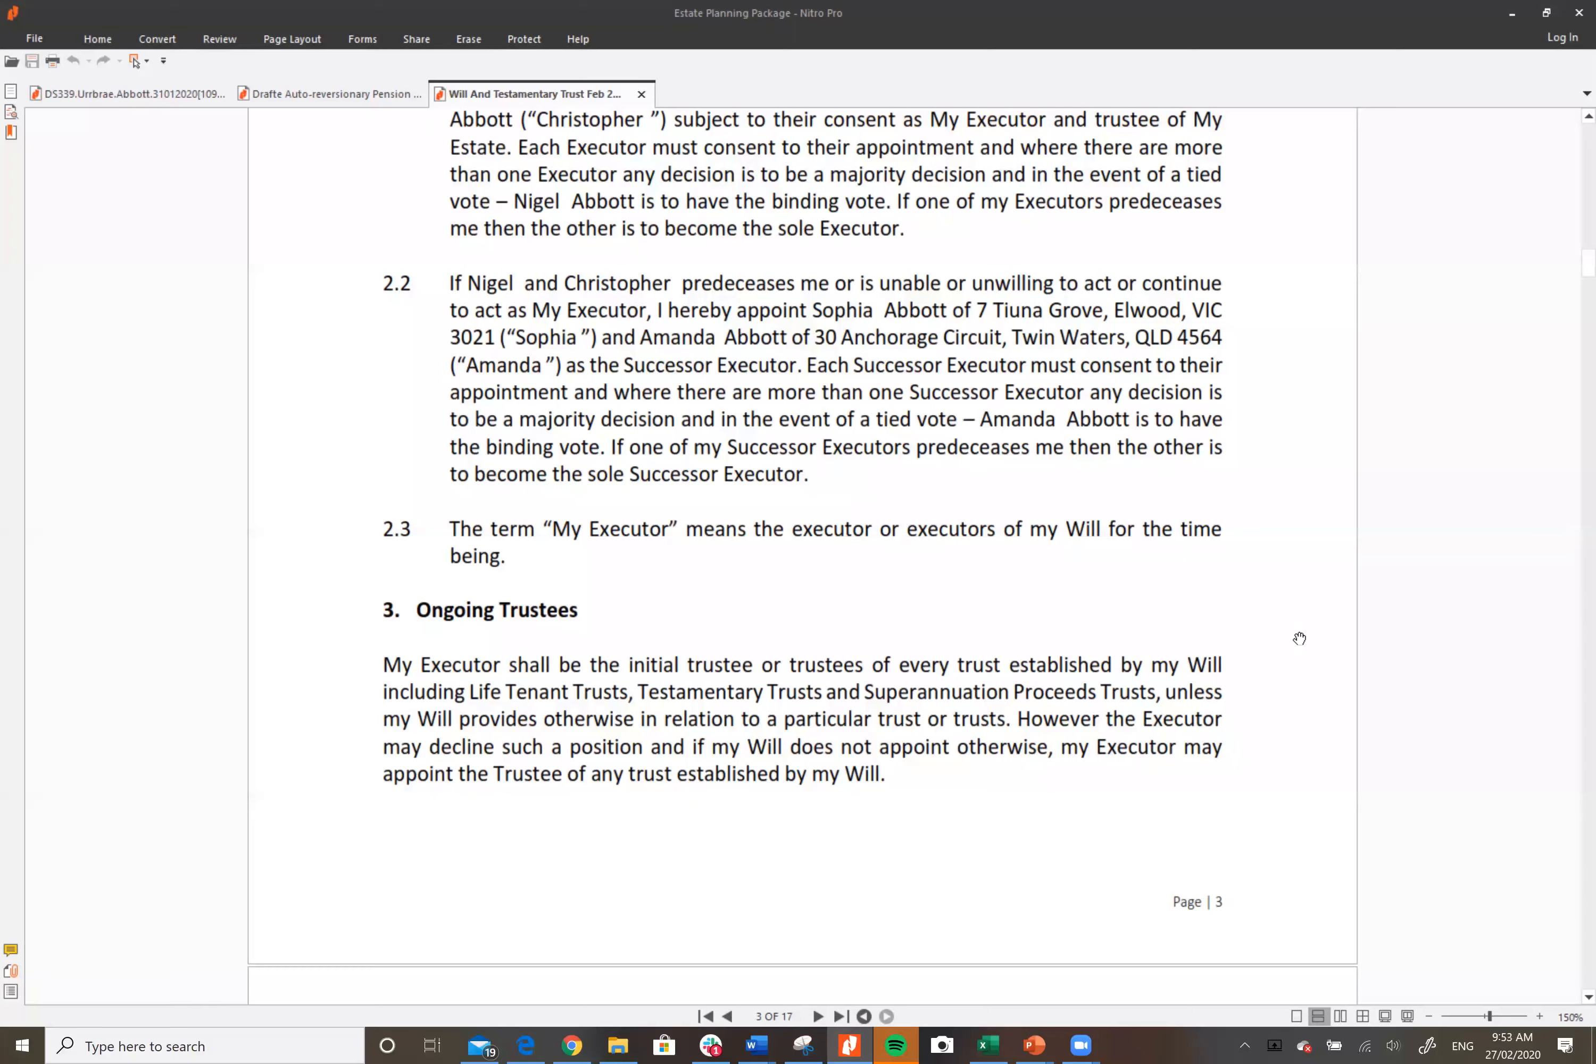
scroll(1299, 639, "down", 8)
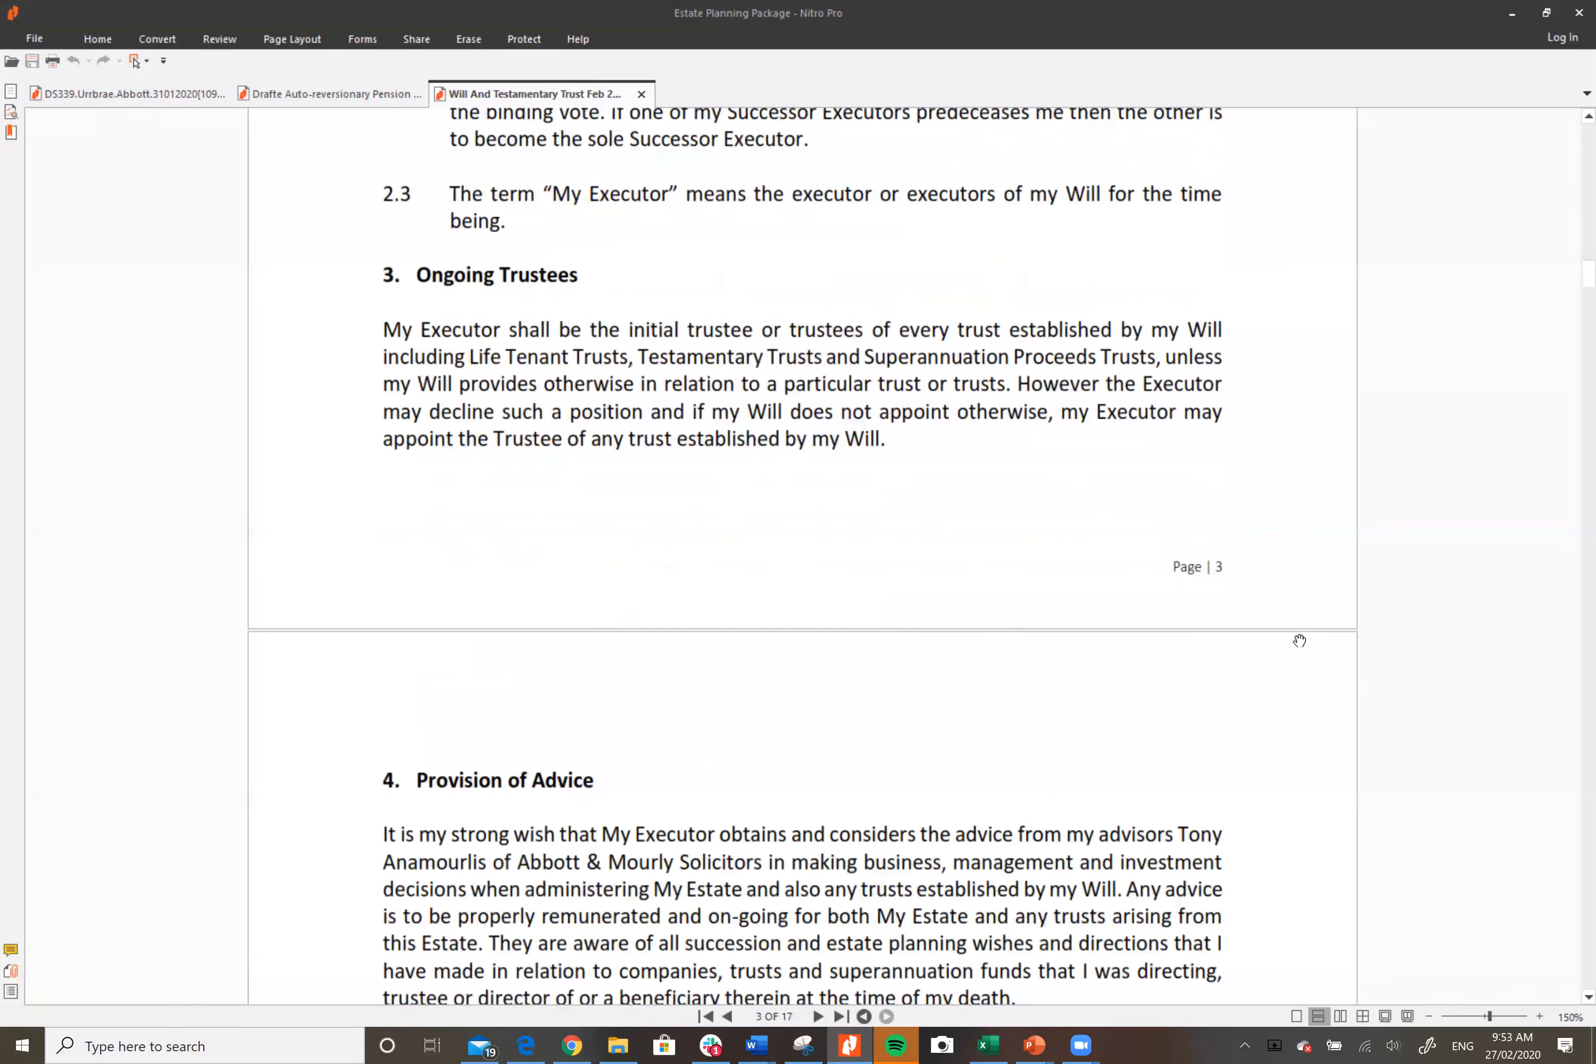
scroll(1298, 640, "down", 1)
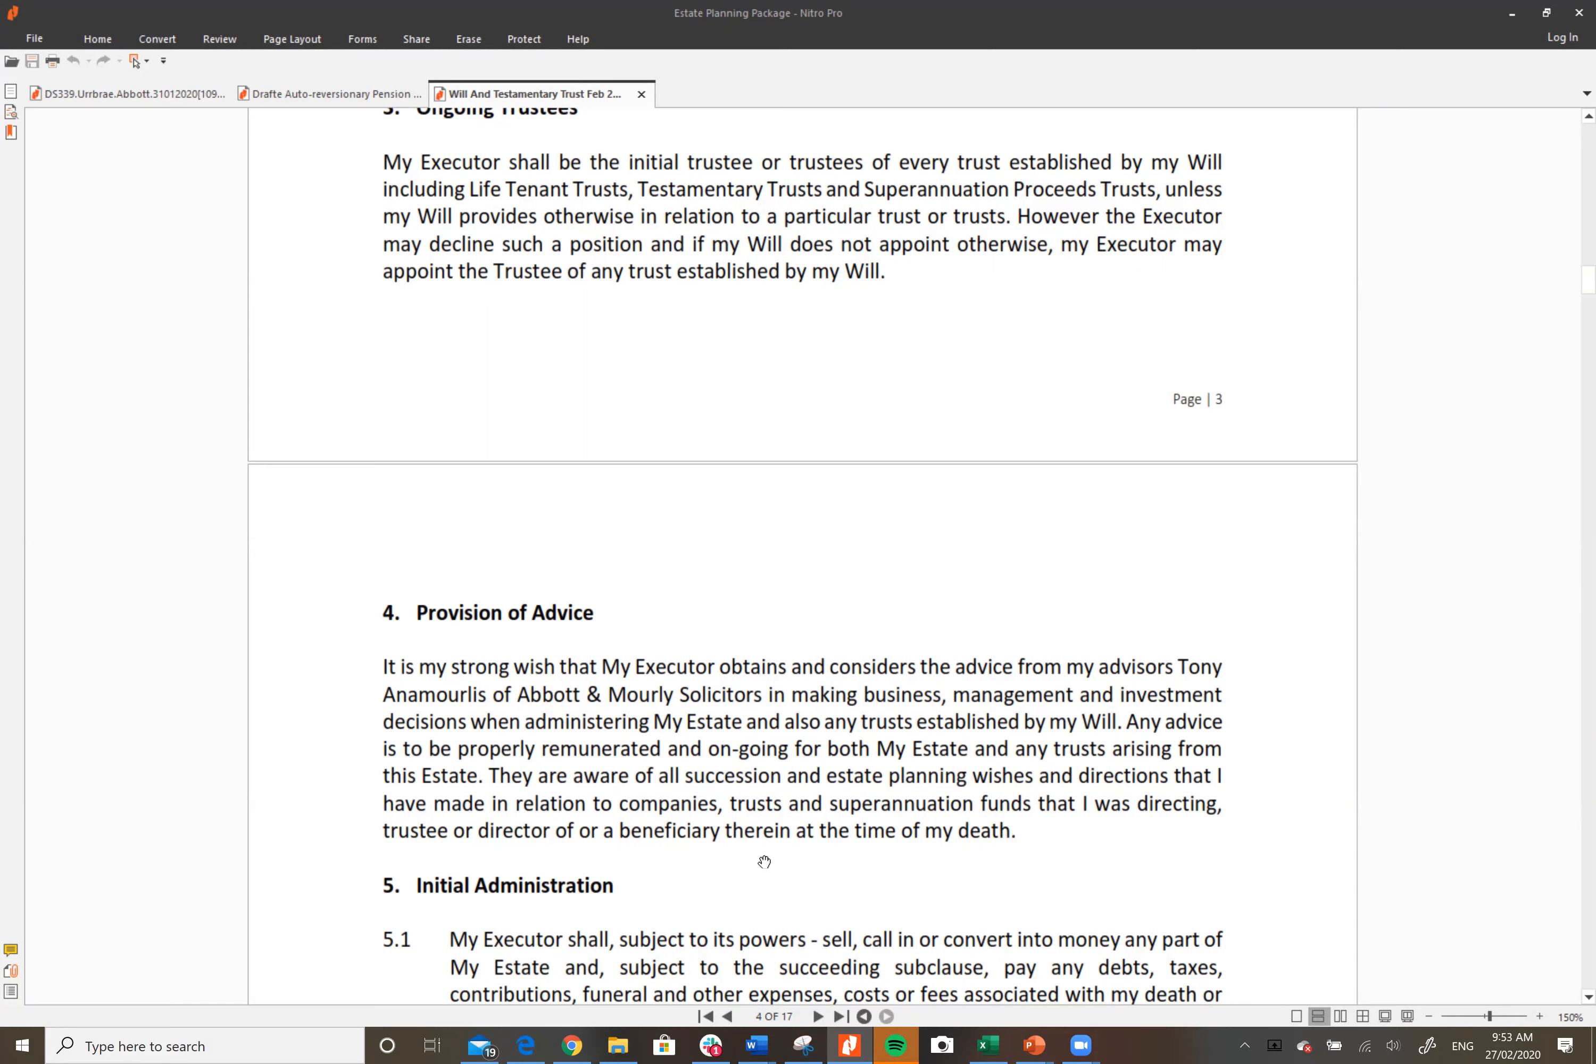
scroll(1295, 714, "down", 5)
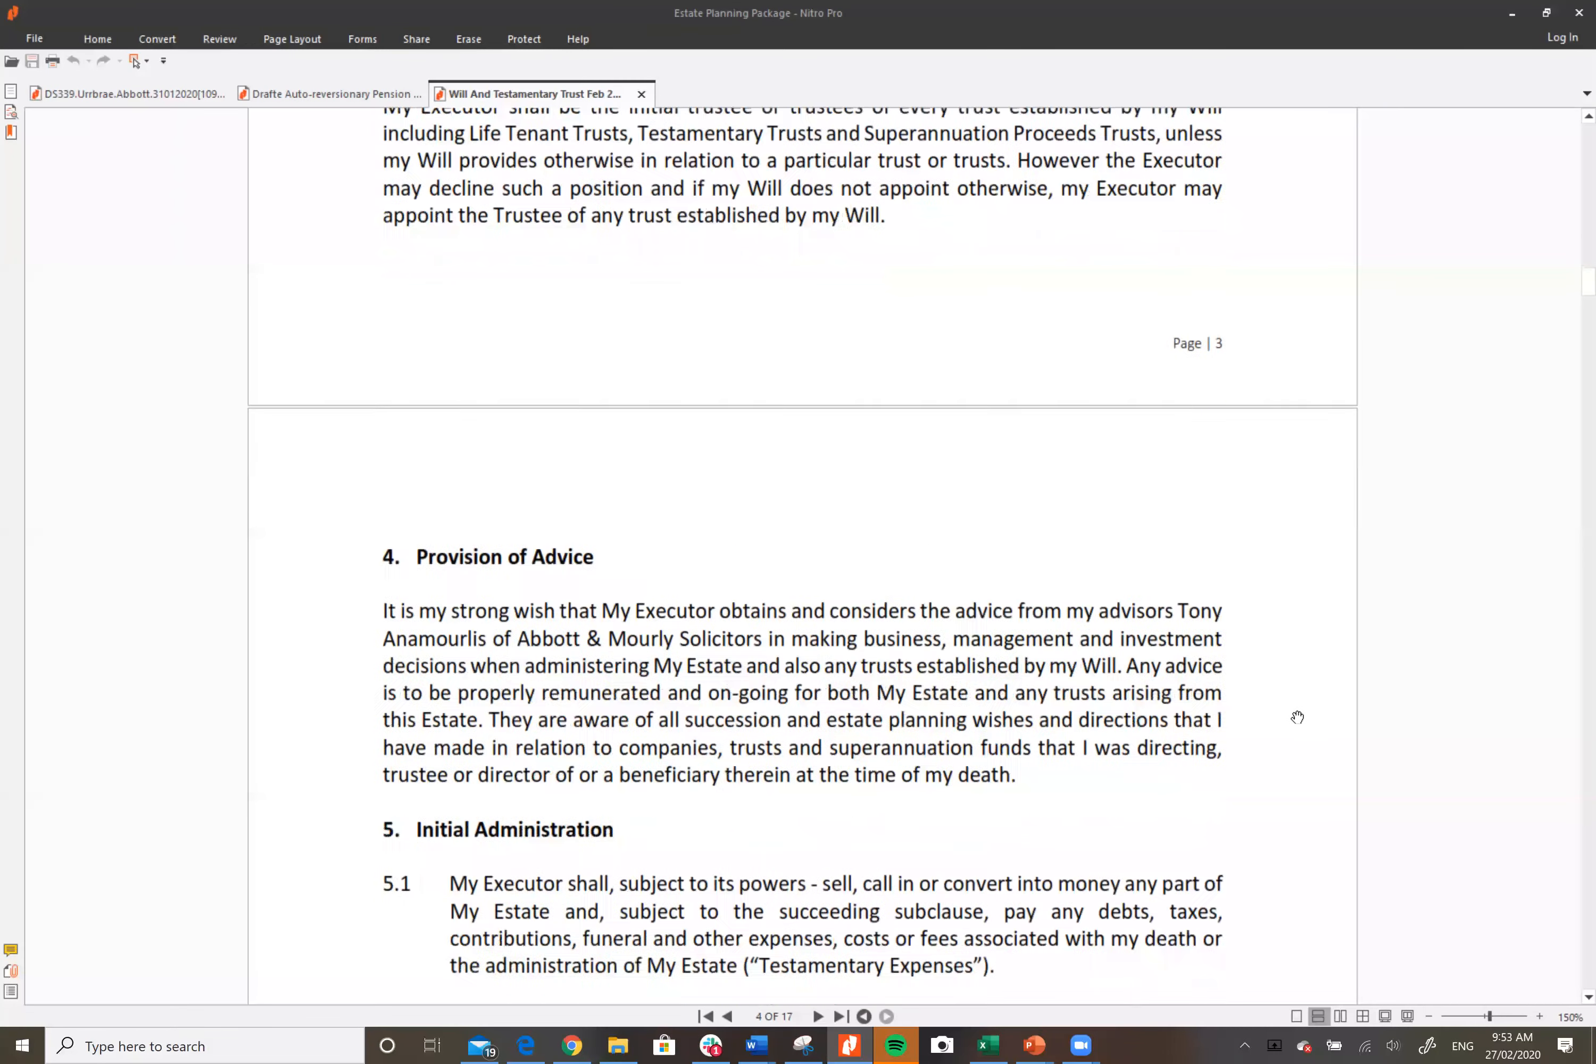
scroll(1296, 716, "down", 2)
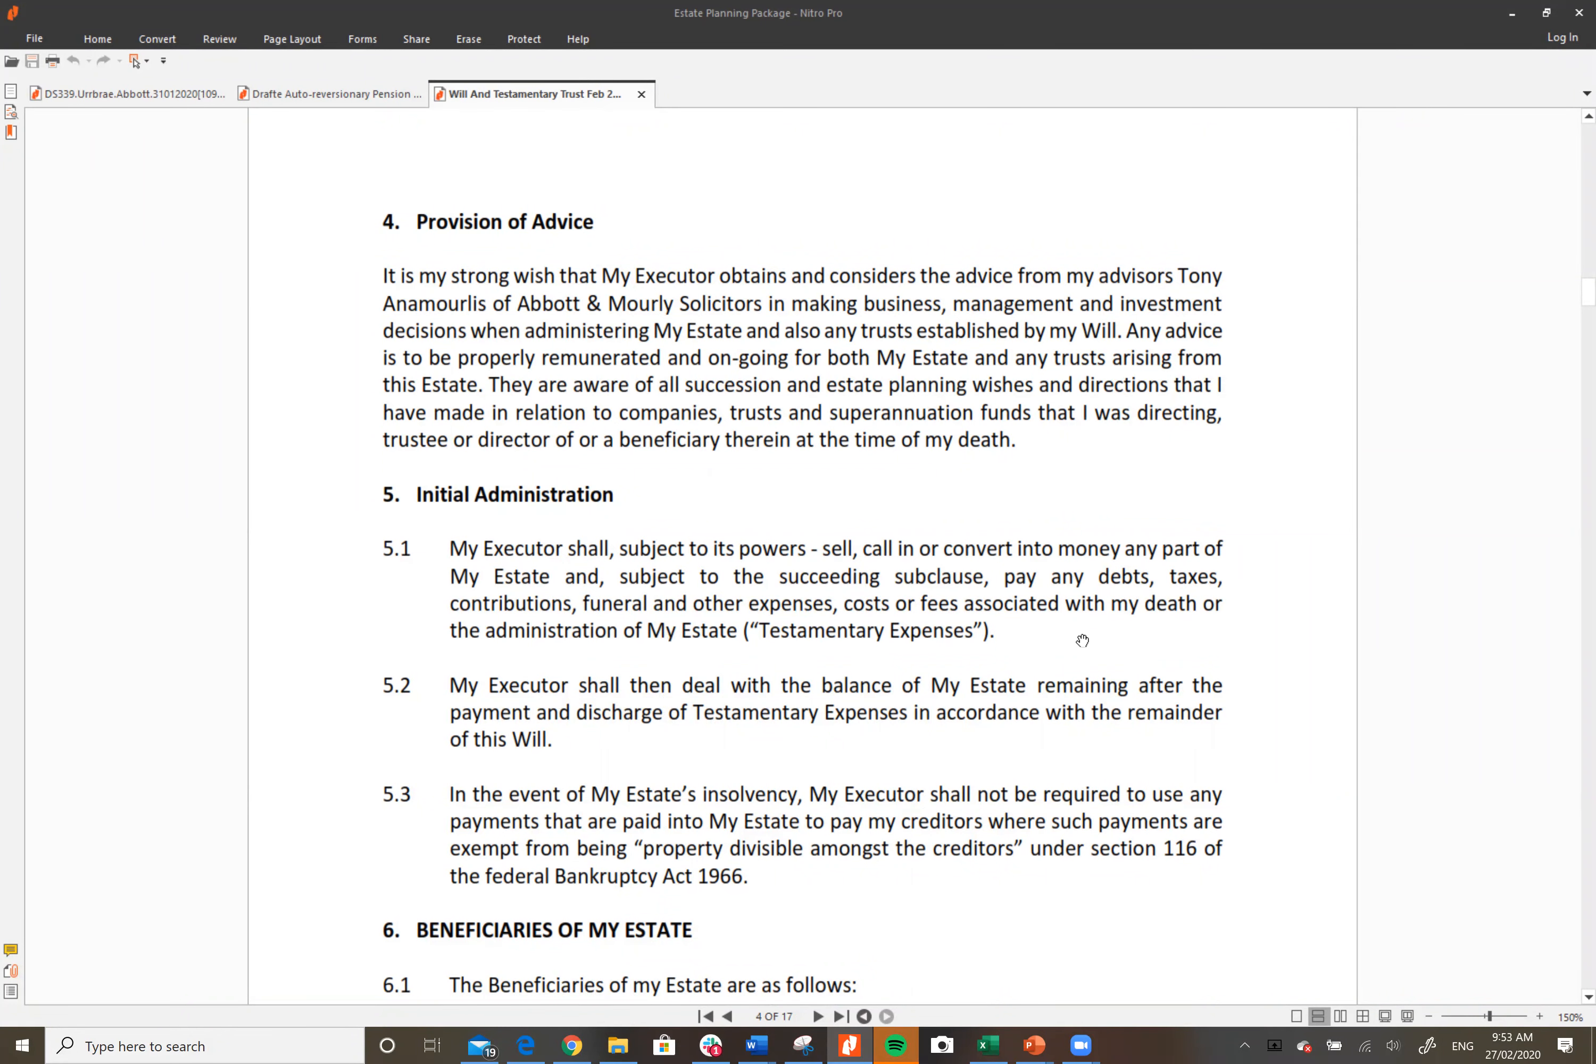
scroll(1082, 642, "down", 3)
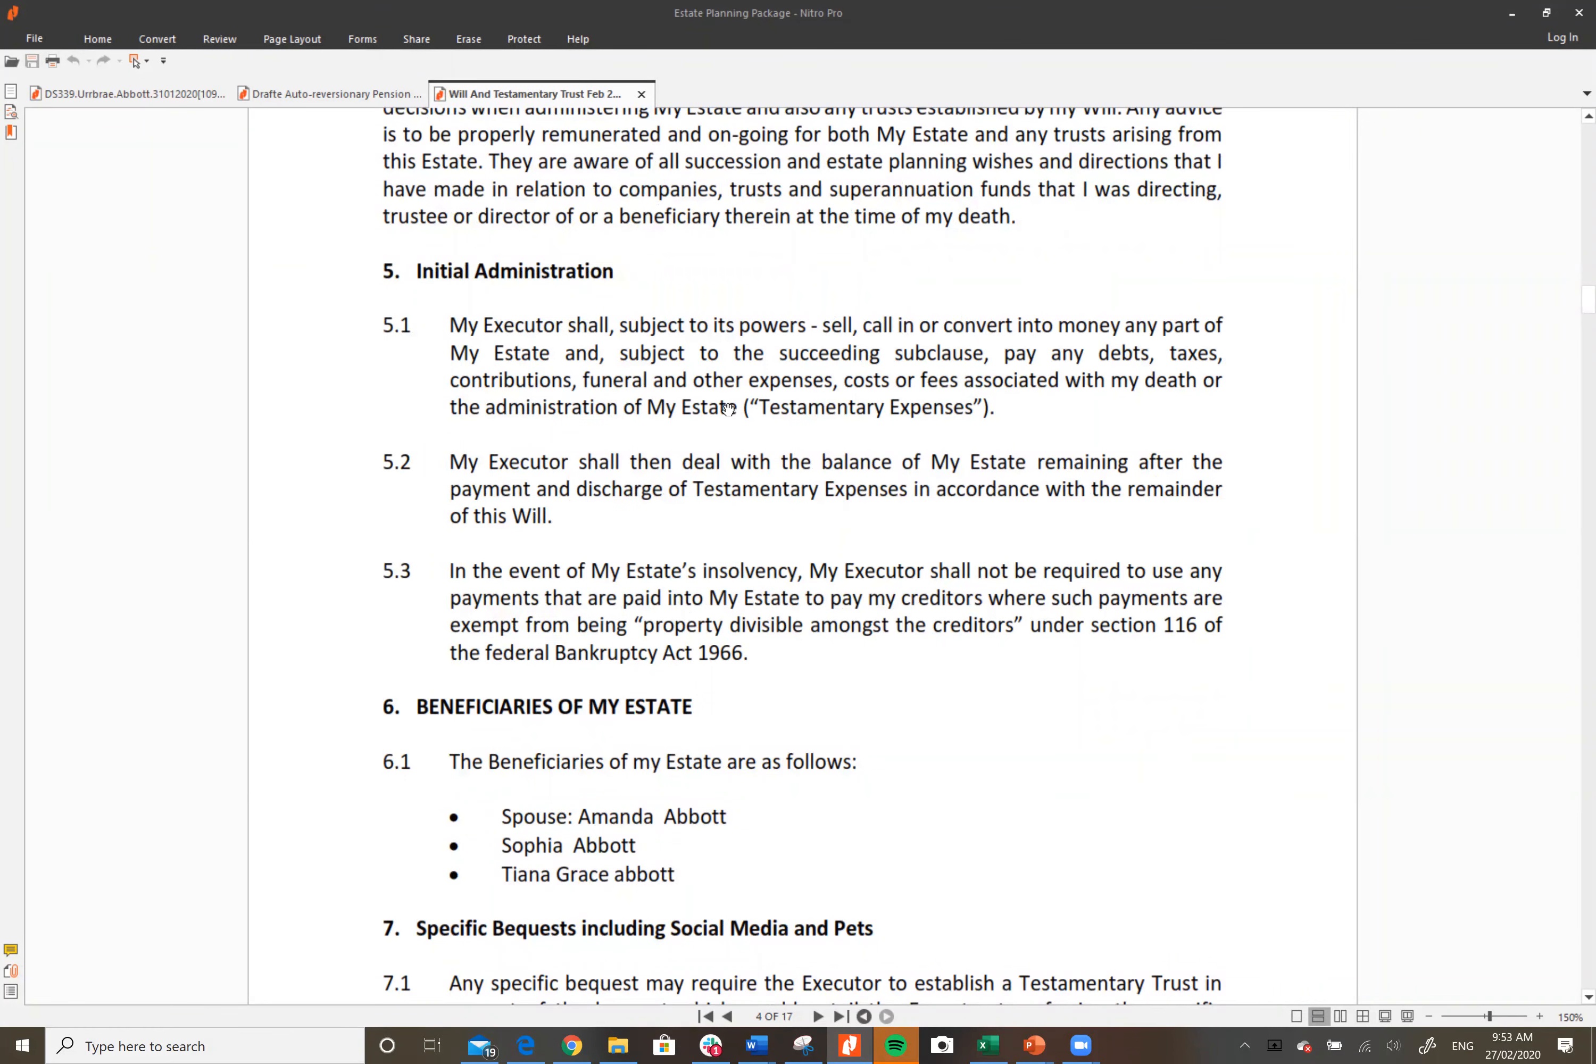
scroll(1047, 681, "down", 2)
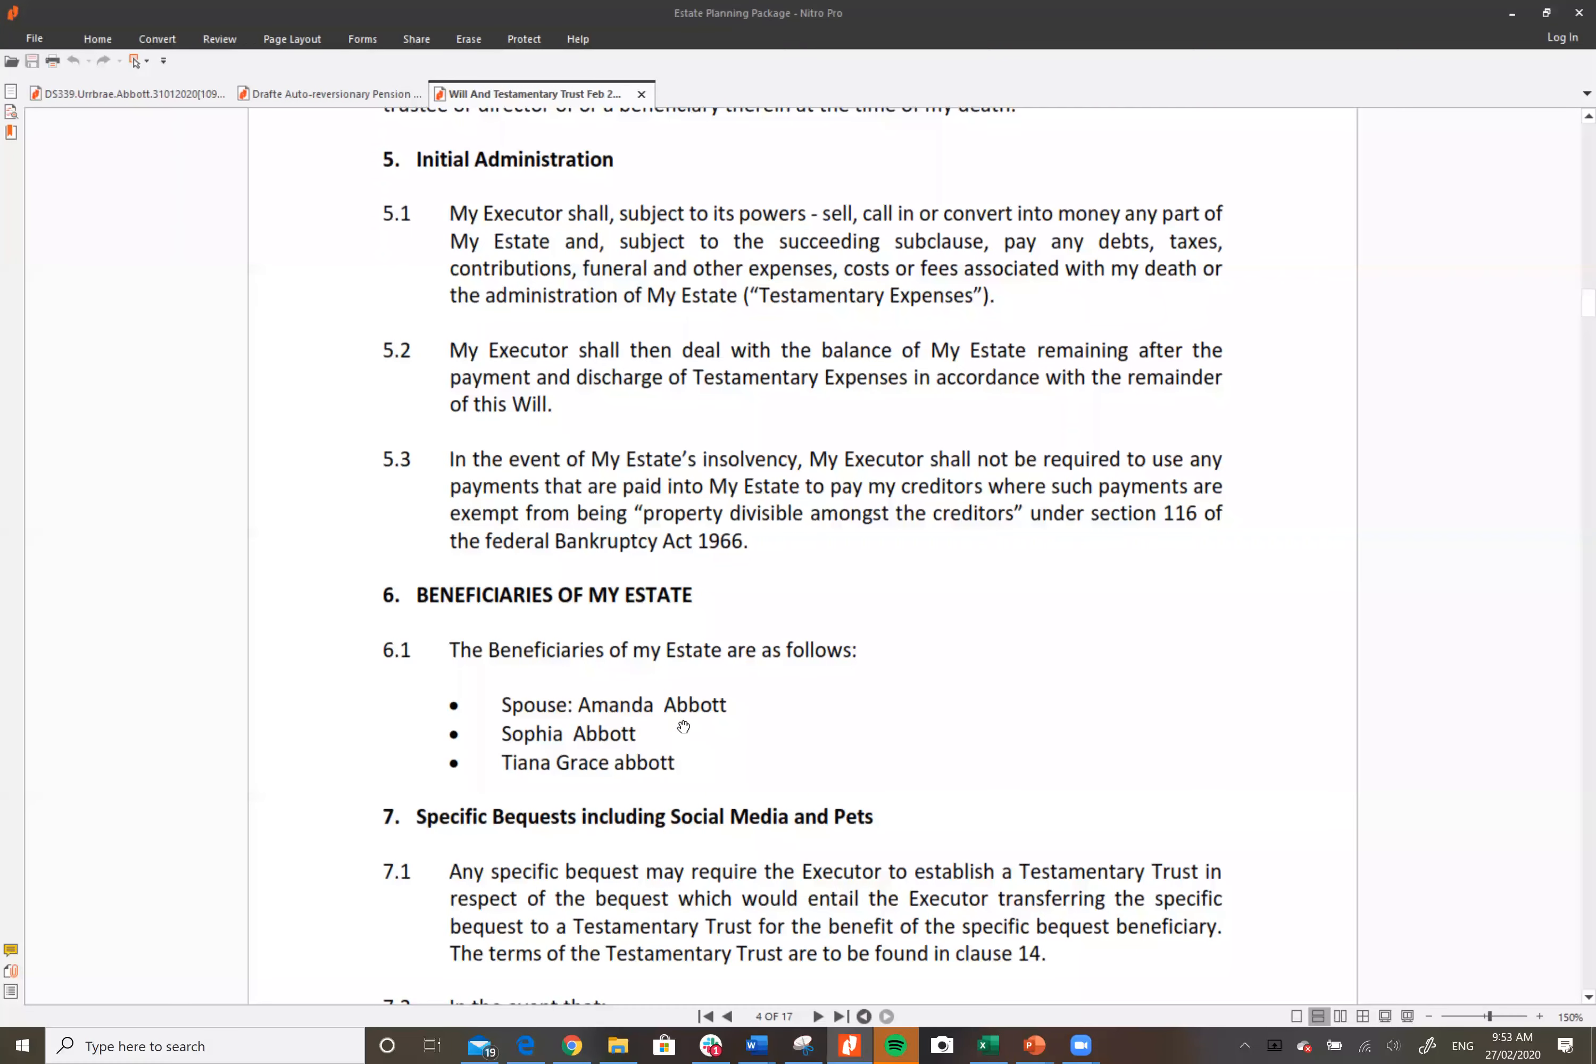
left_click(525, 1045)
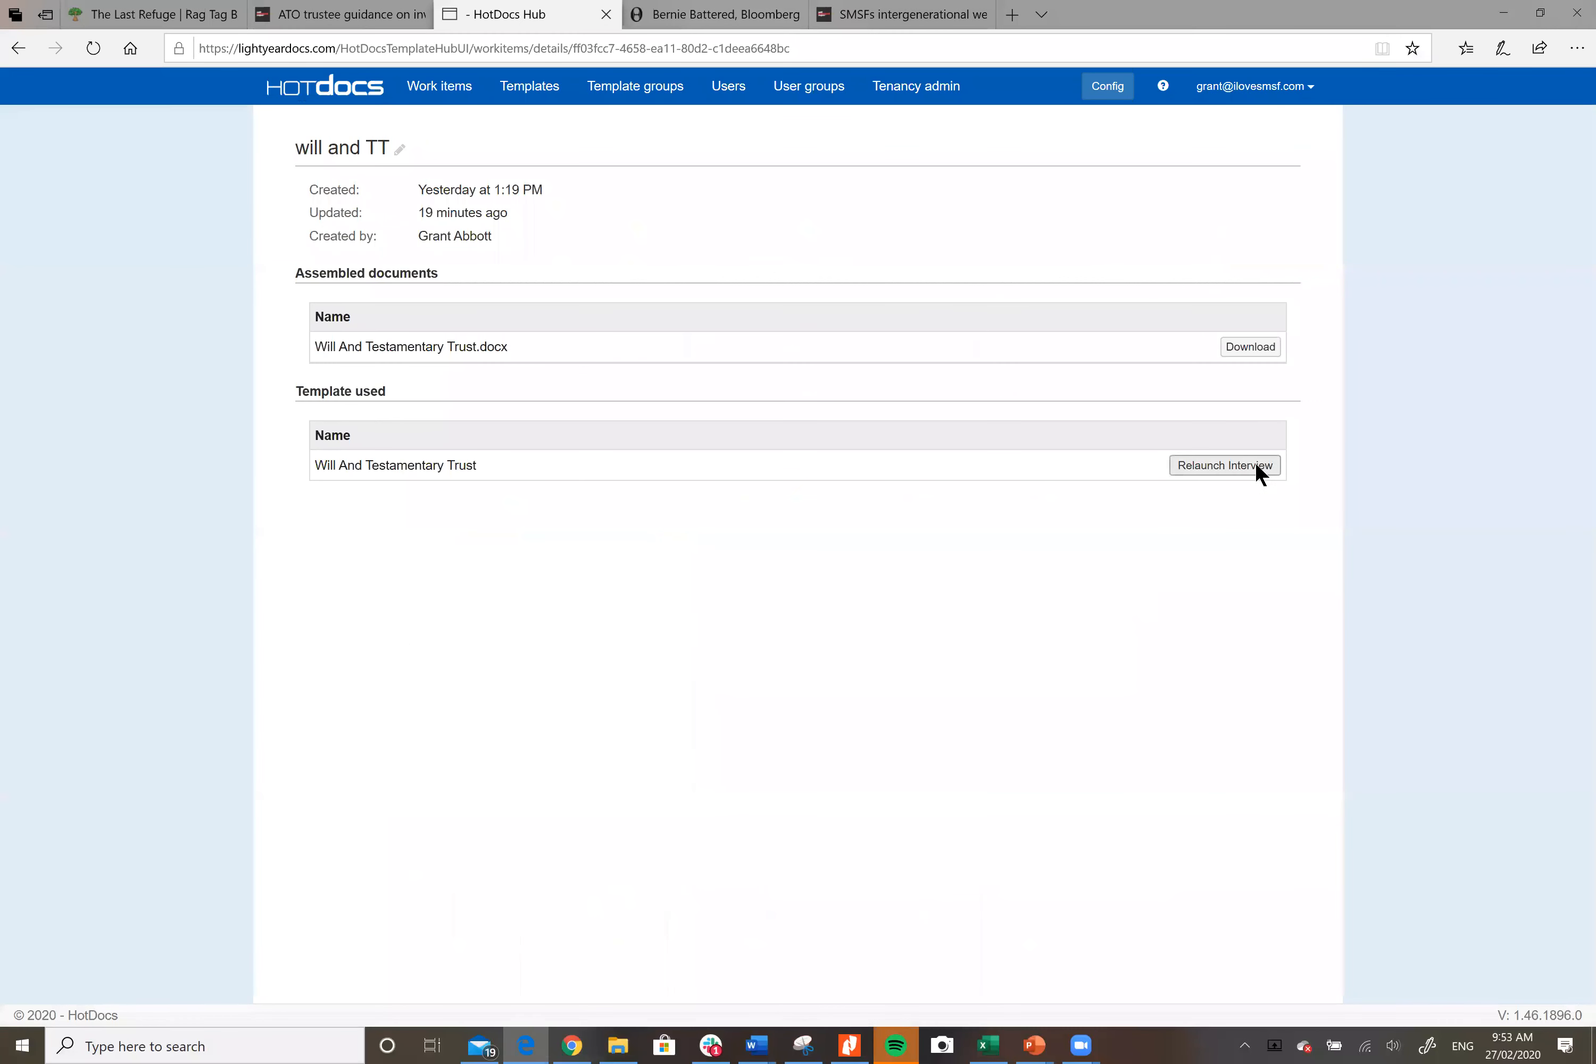
Step: Relaunch the Will interview, open the first Specific Gift's answers, and bring the Will PDF back up
left_click(1256, 467)
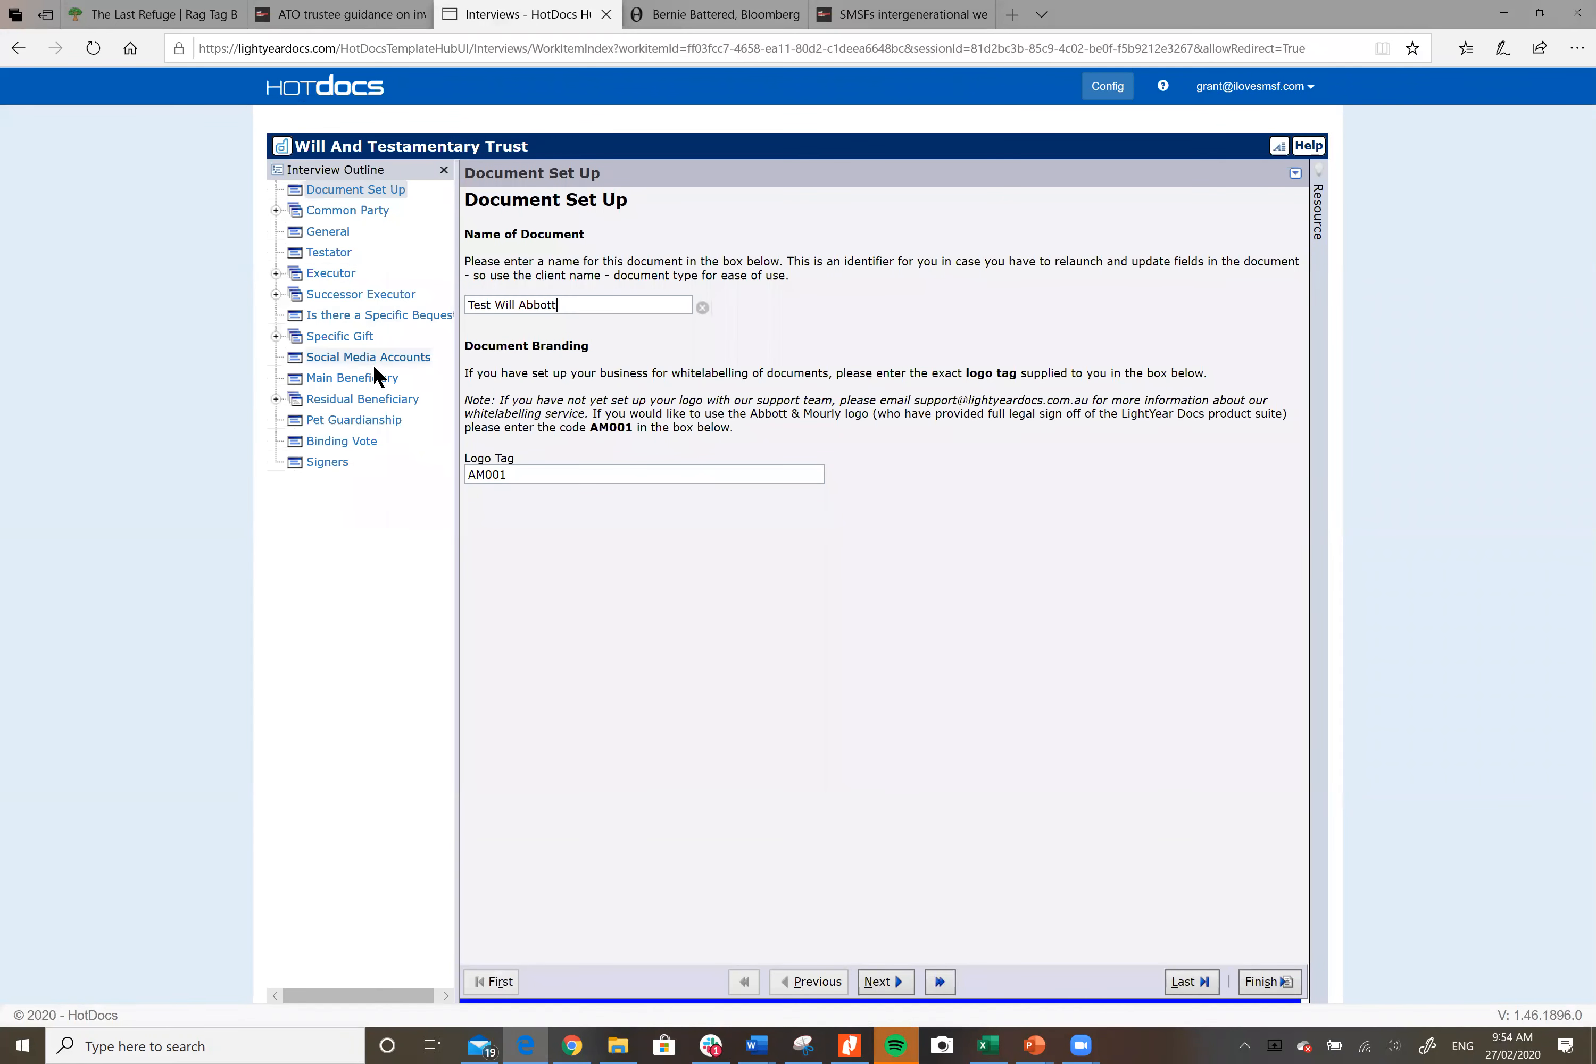
left_click(356, 336)
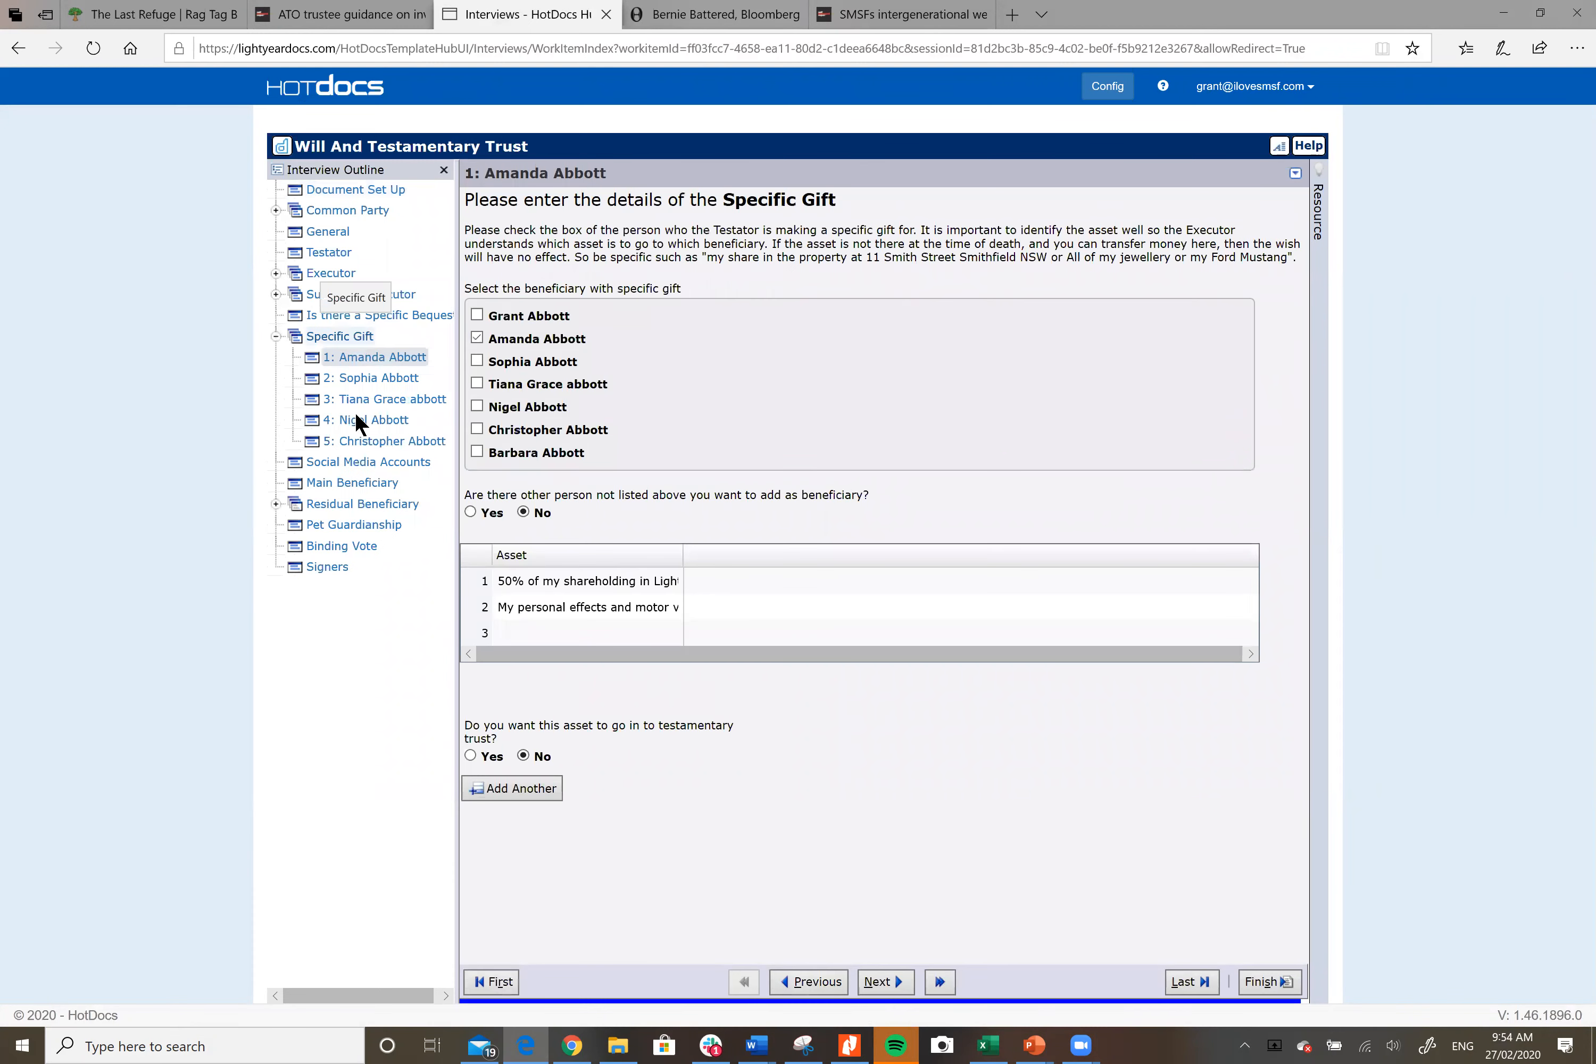
left_click(757, 1046)
left_click(849, 1044)
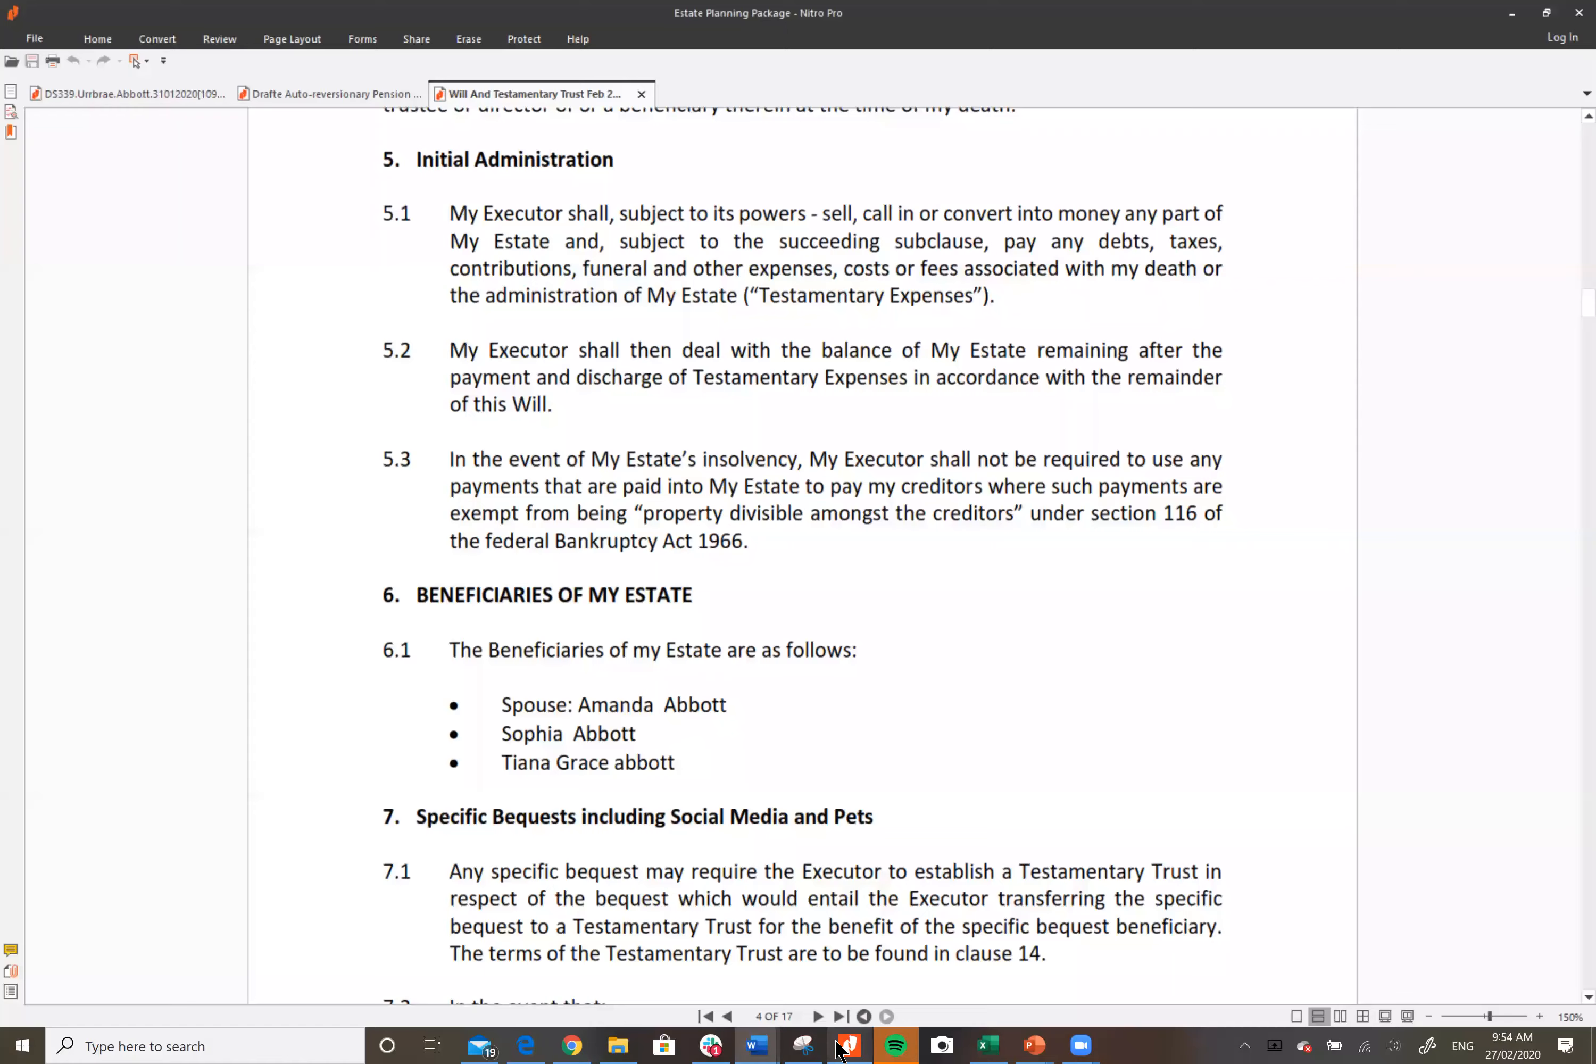
Step: Read down to clause 7.2's gift of 50% of the LightYear Group Pty Ltd shareholding at page 4's end
scroll(1036, 679, "down", 4)
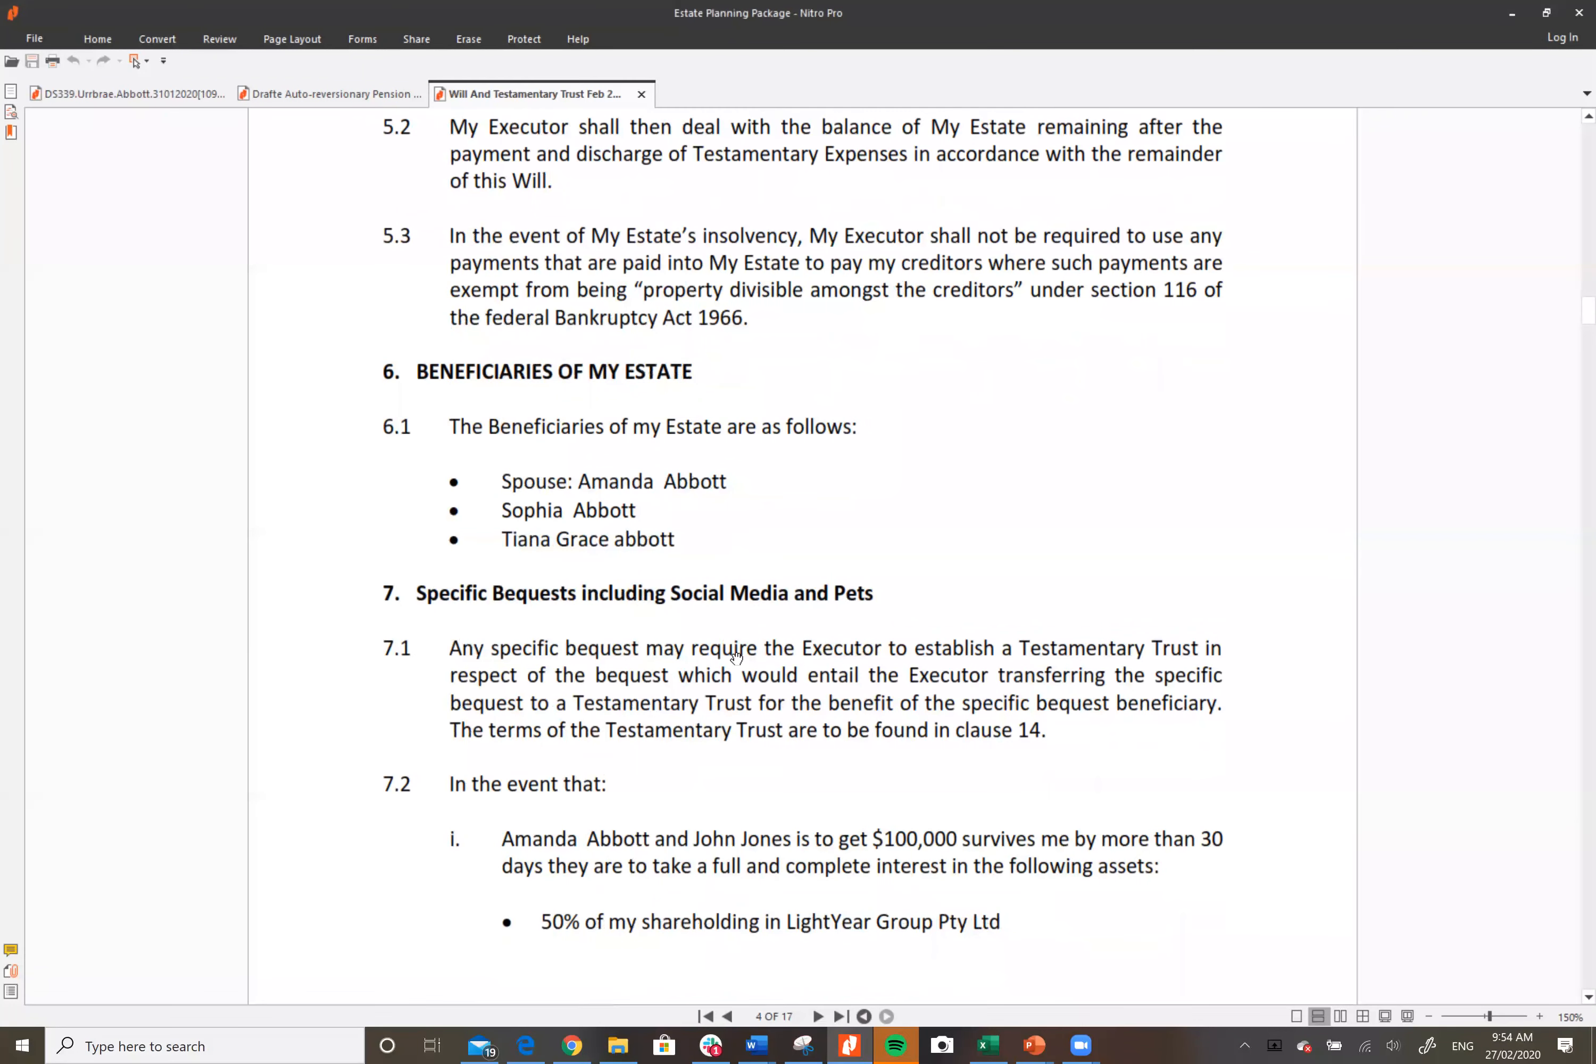
scroll(1057, 591, "down", 2)
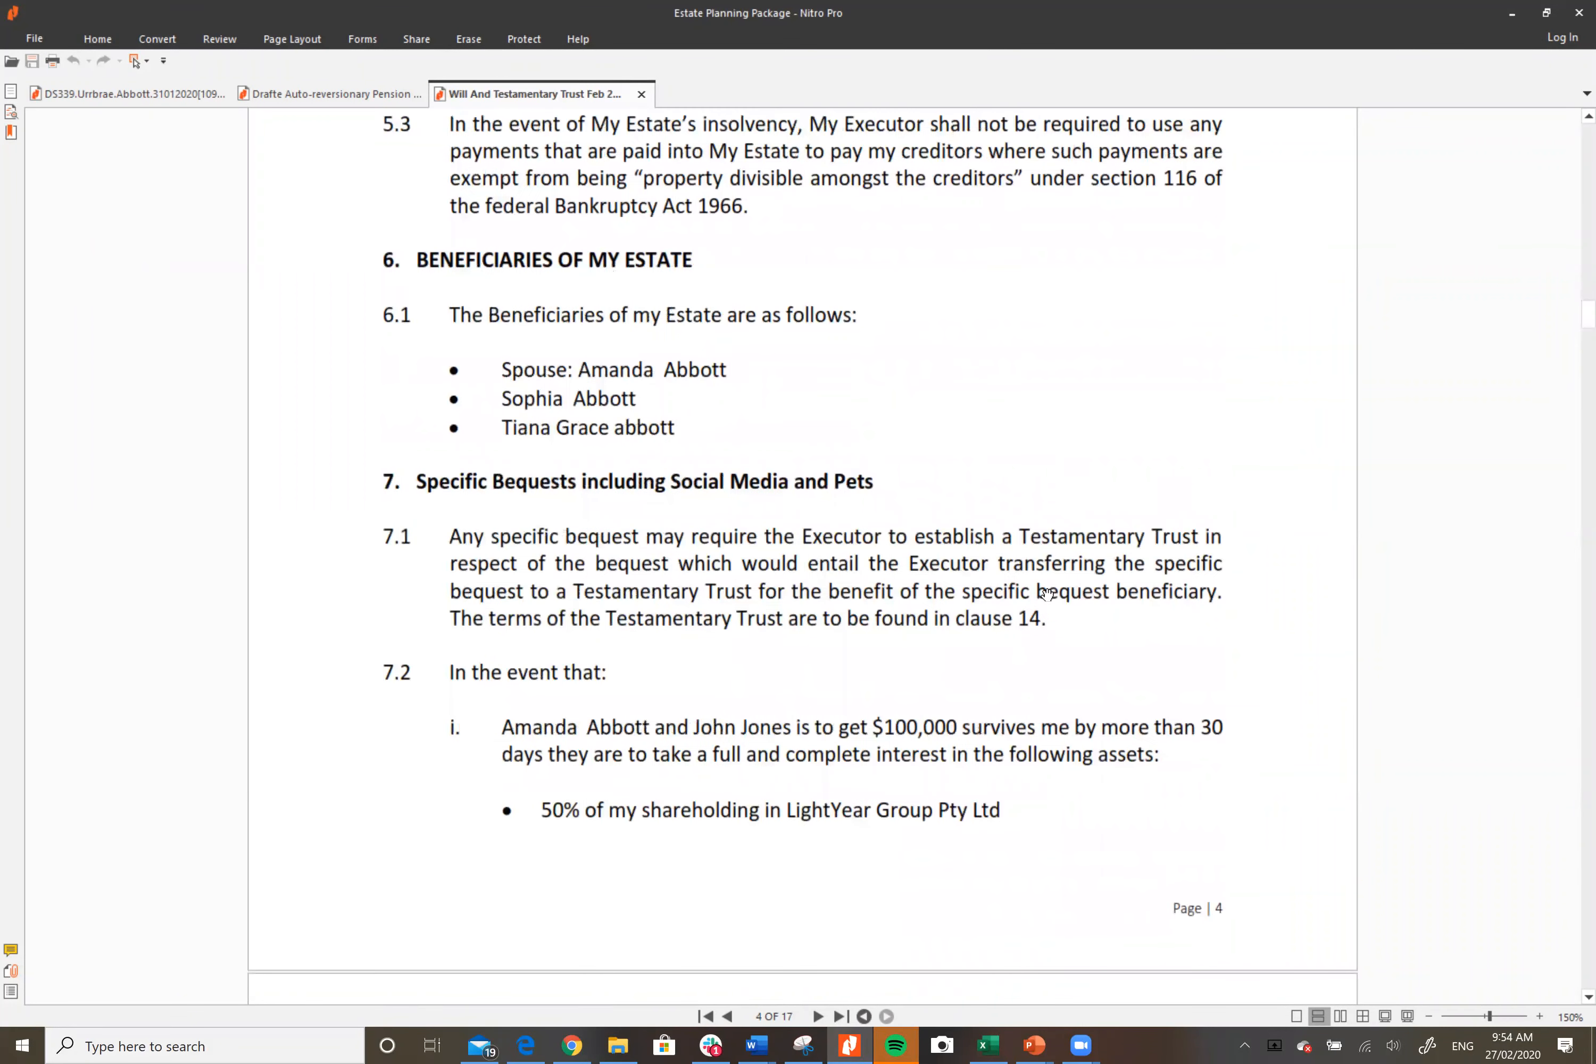
scroll(1042, 594, "down", 1)
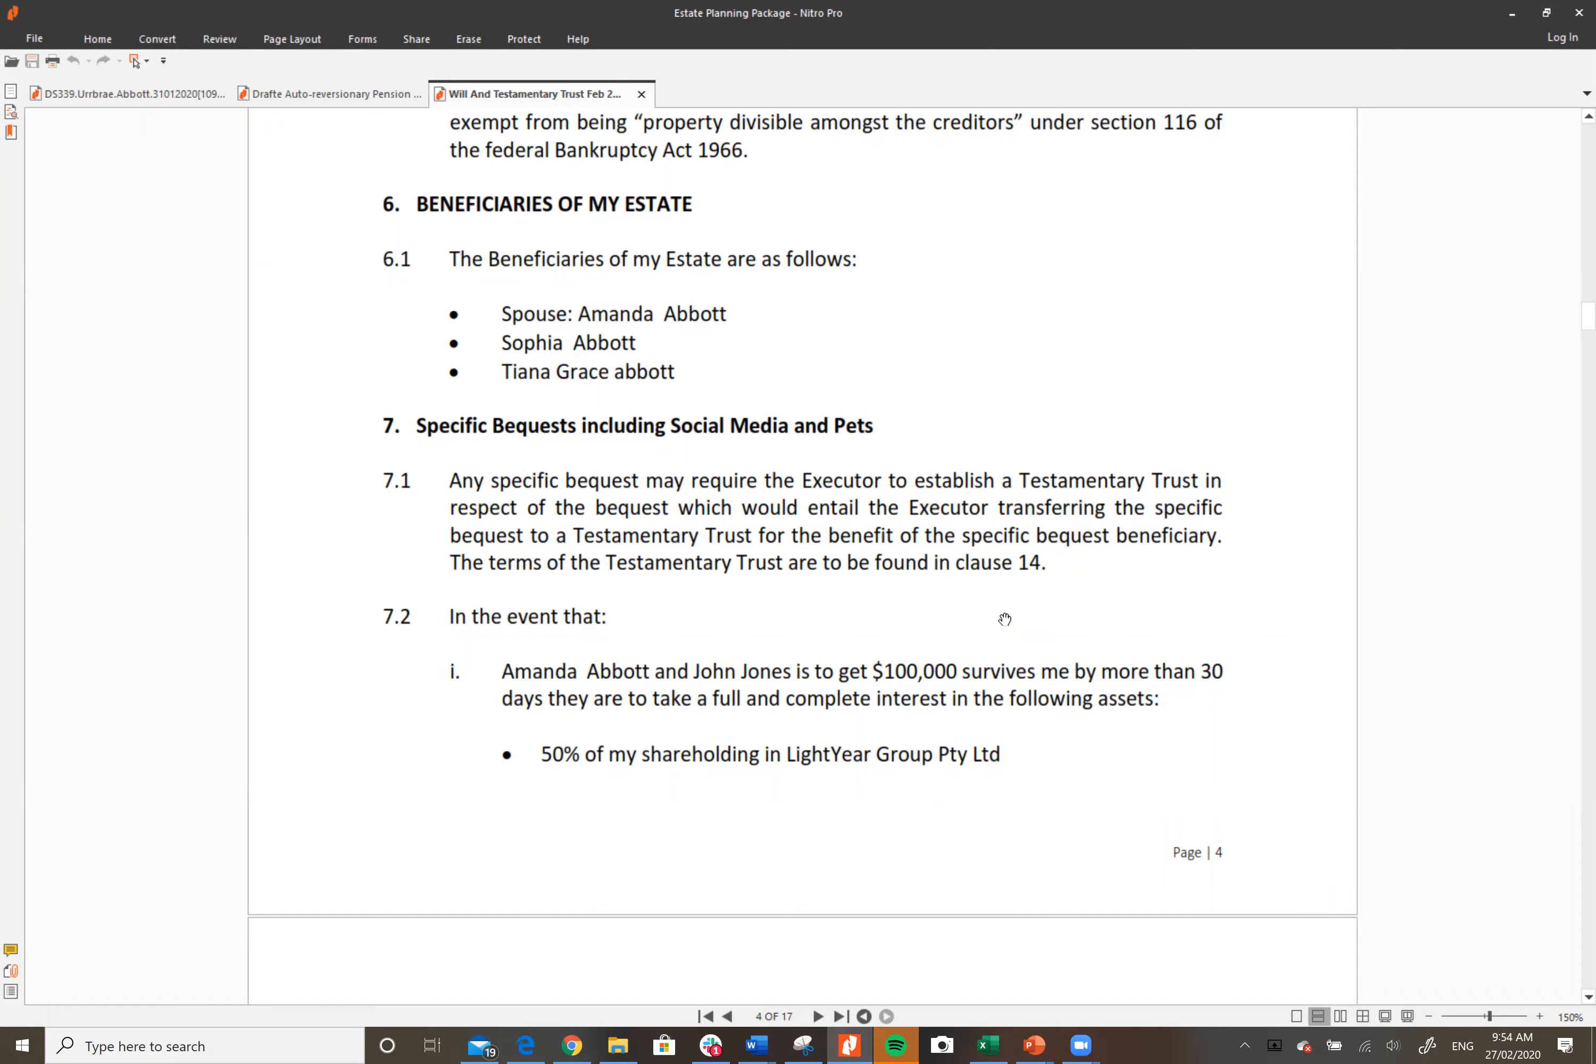
Step: Go back to the LightYear Docs product categories and open the Trusts category
left_click(573, 1049)
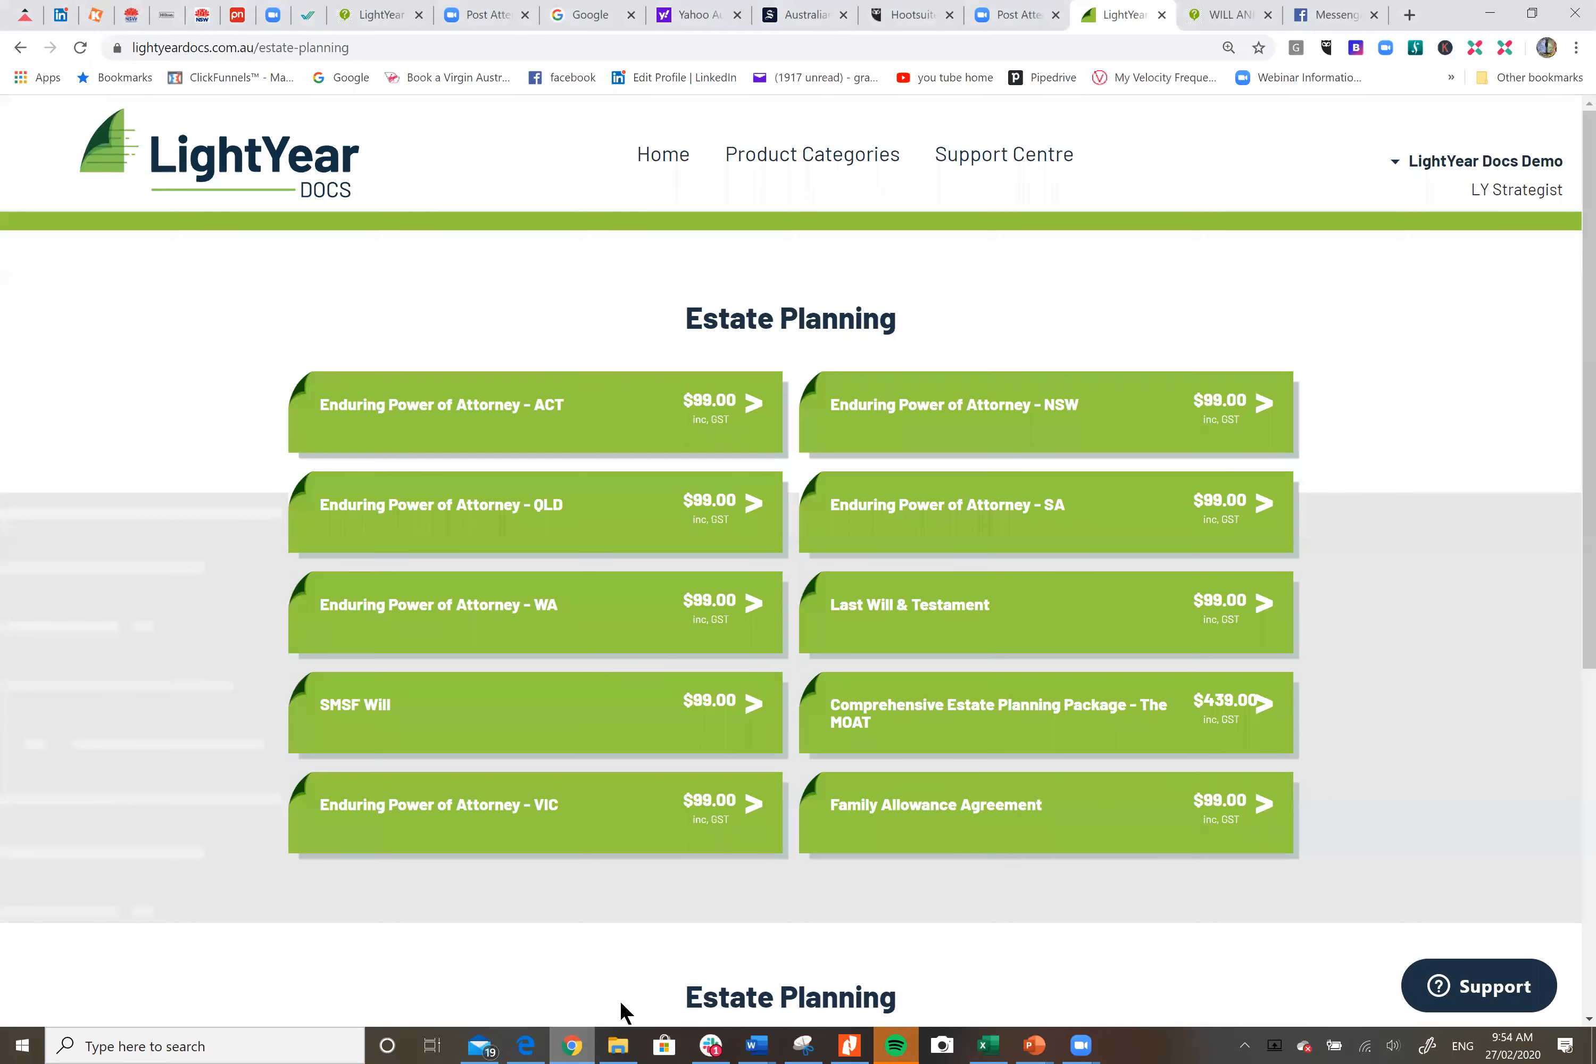
left_click(20, 48)
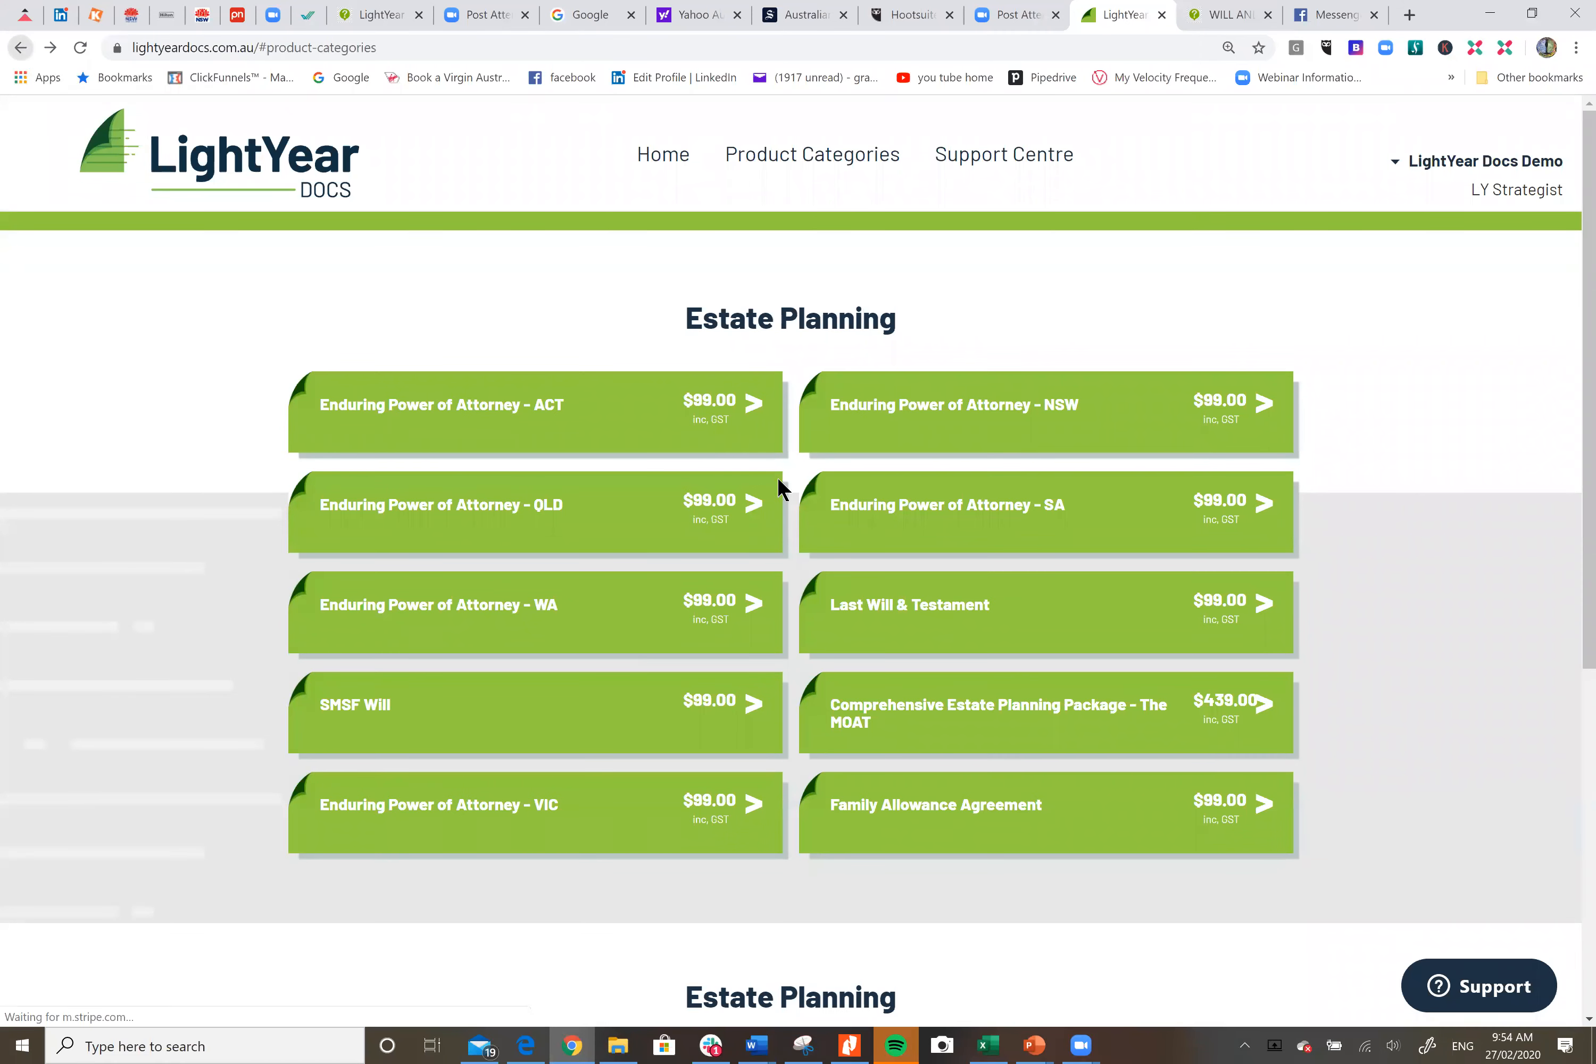
scroll(1075, 797, "down", 5)
scroll(1081, 779, "down", 2)
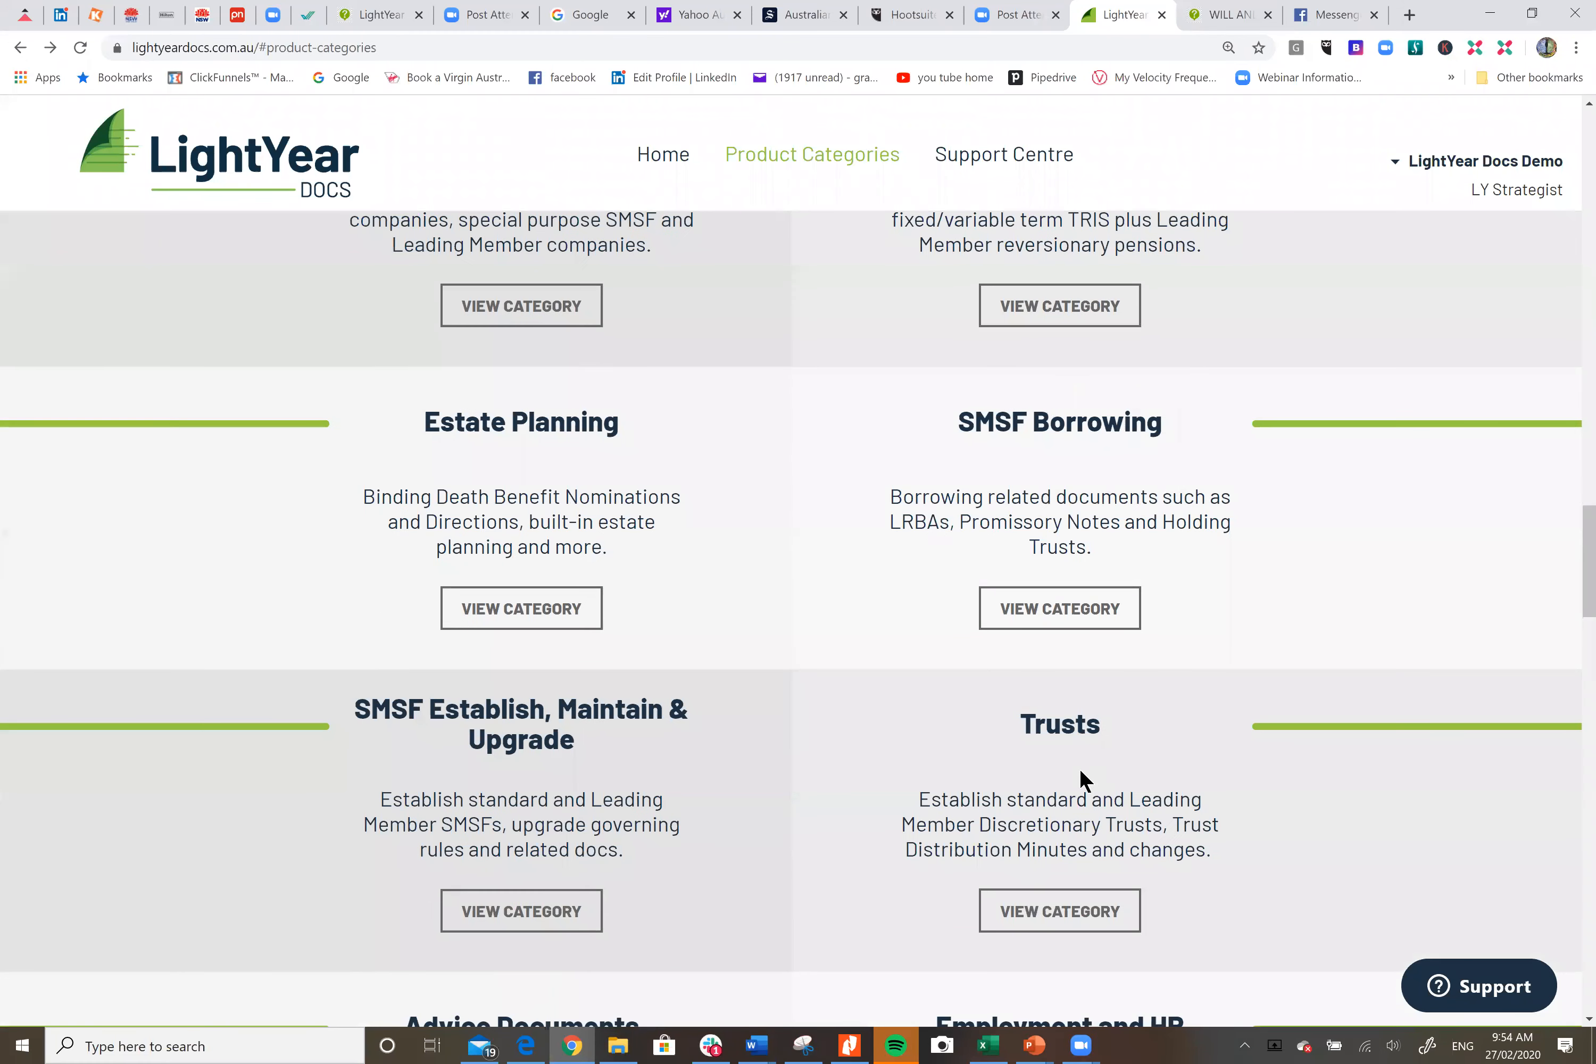
scroll(1064, 844, "up", 8)
scroll(1054, 844, "down", 6)
scroll(1052, 834, "down", 3)
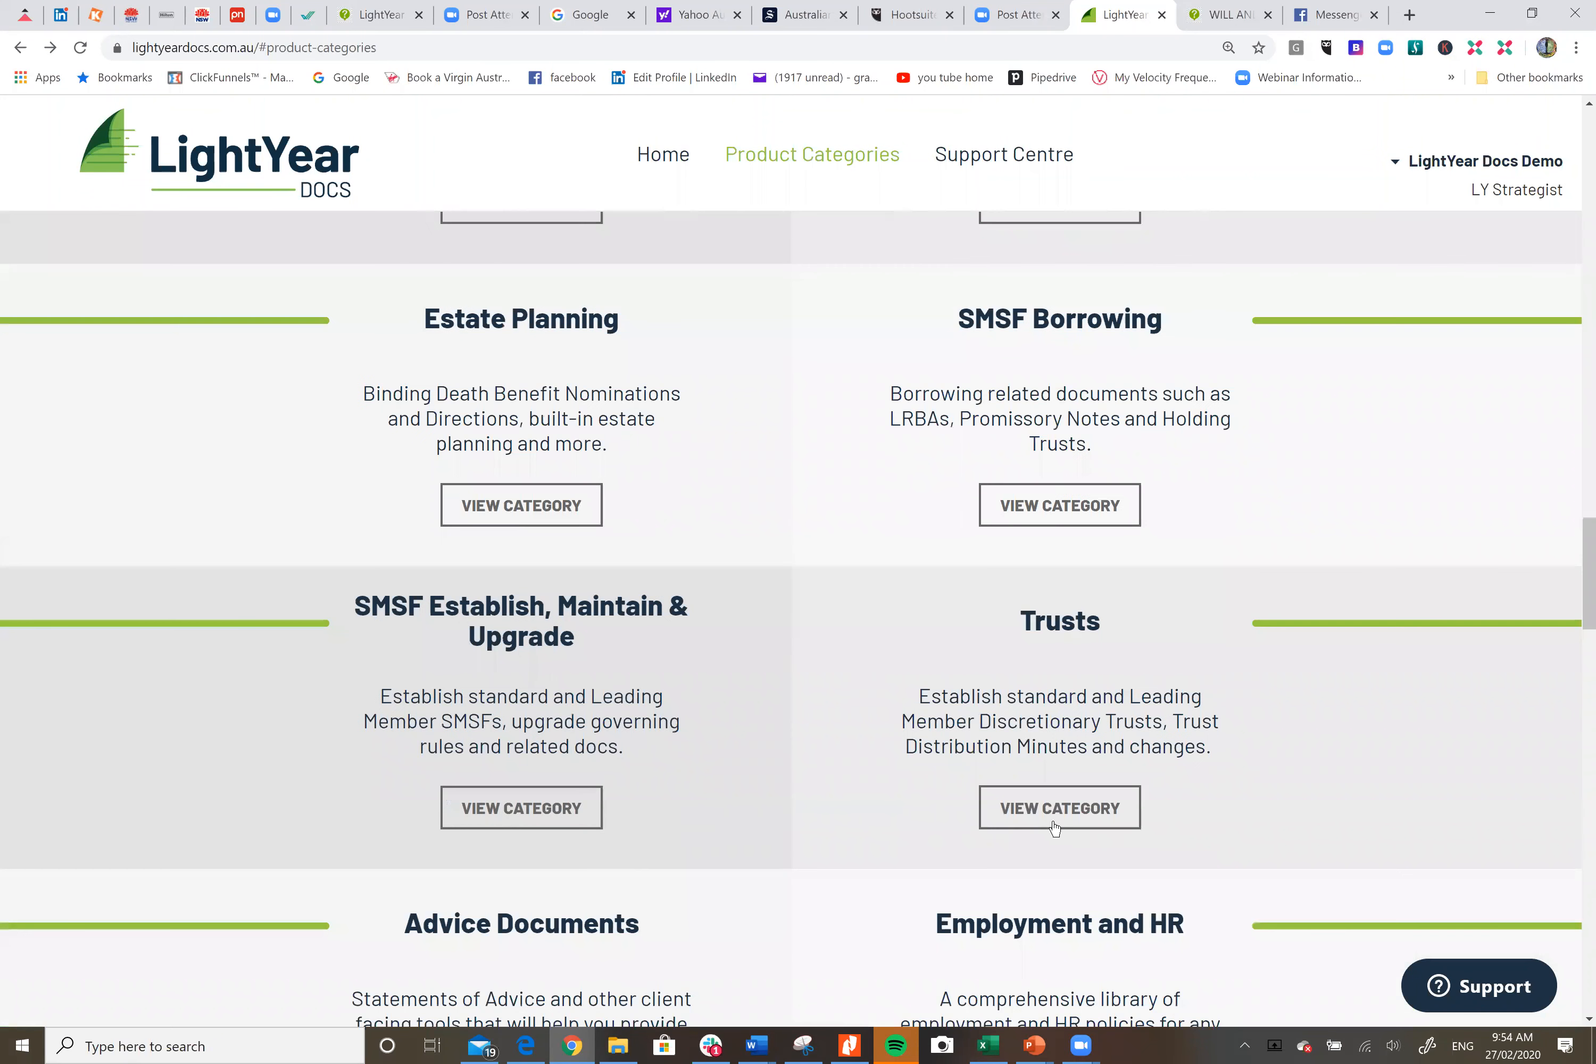
left_click(1053, 810)
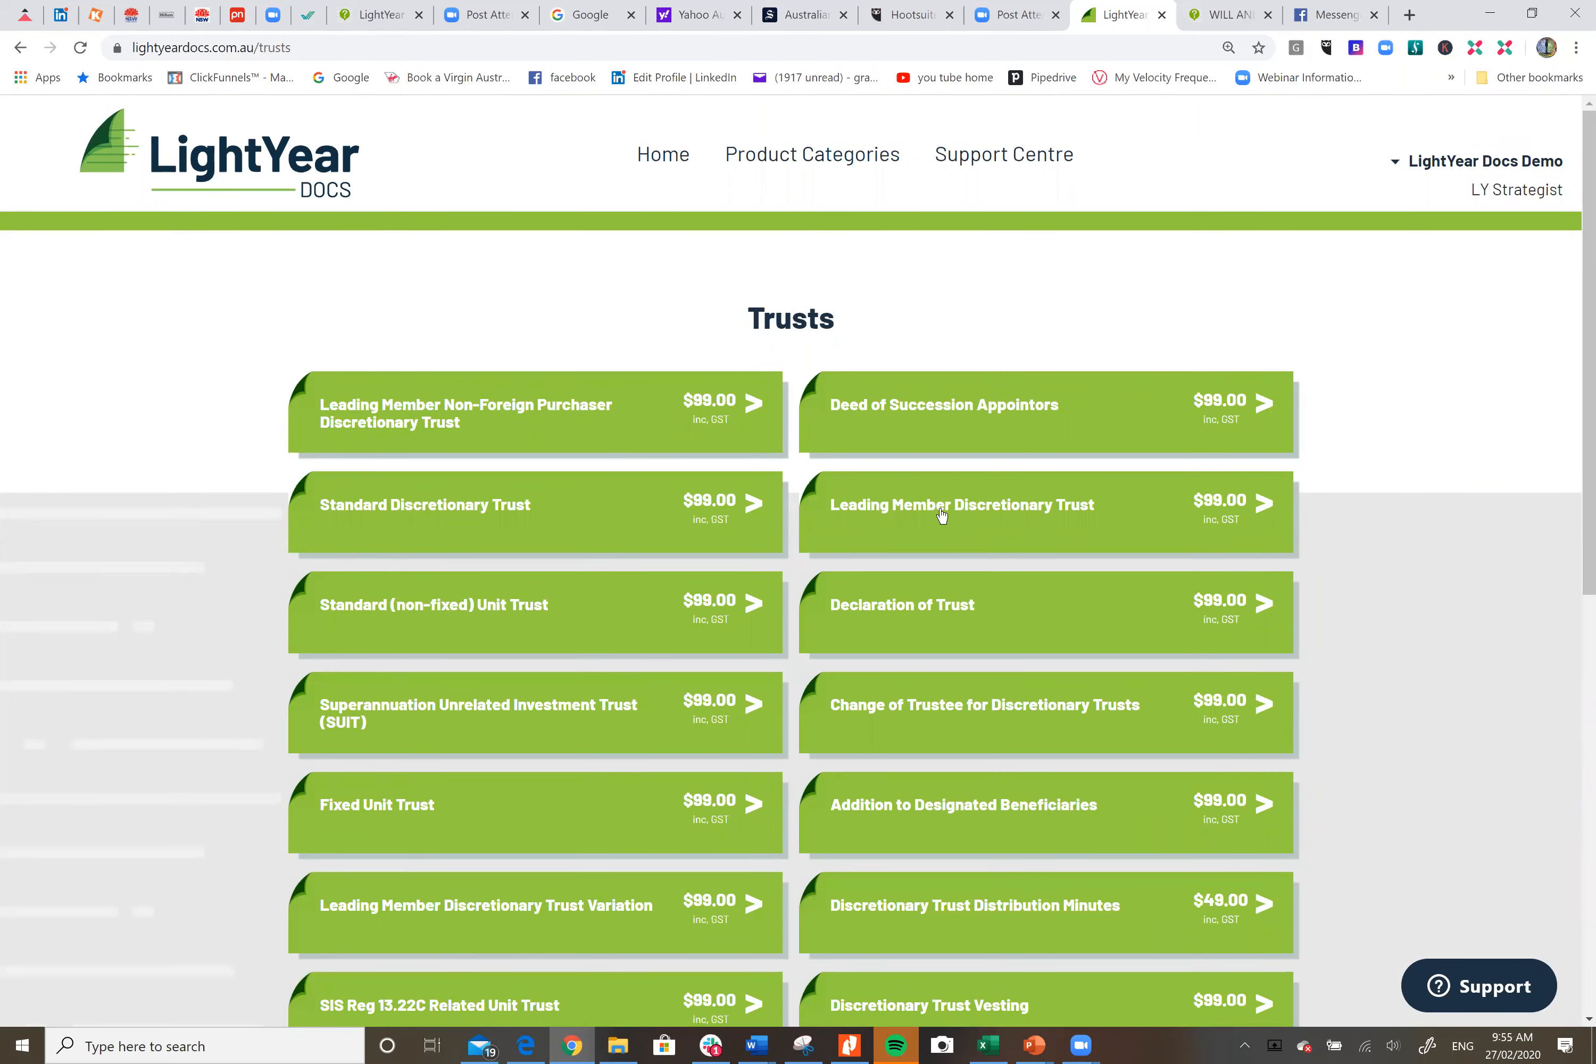
Step: Start a new Leading Member Discretionary Trust document, then return to the Will PDF
left_click(904, 525)
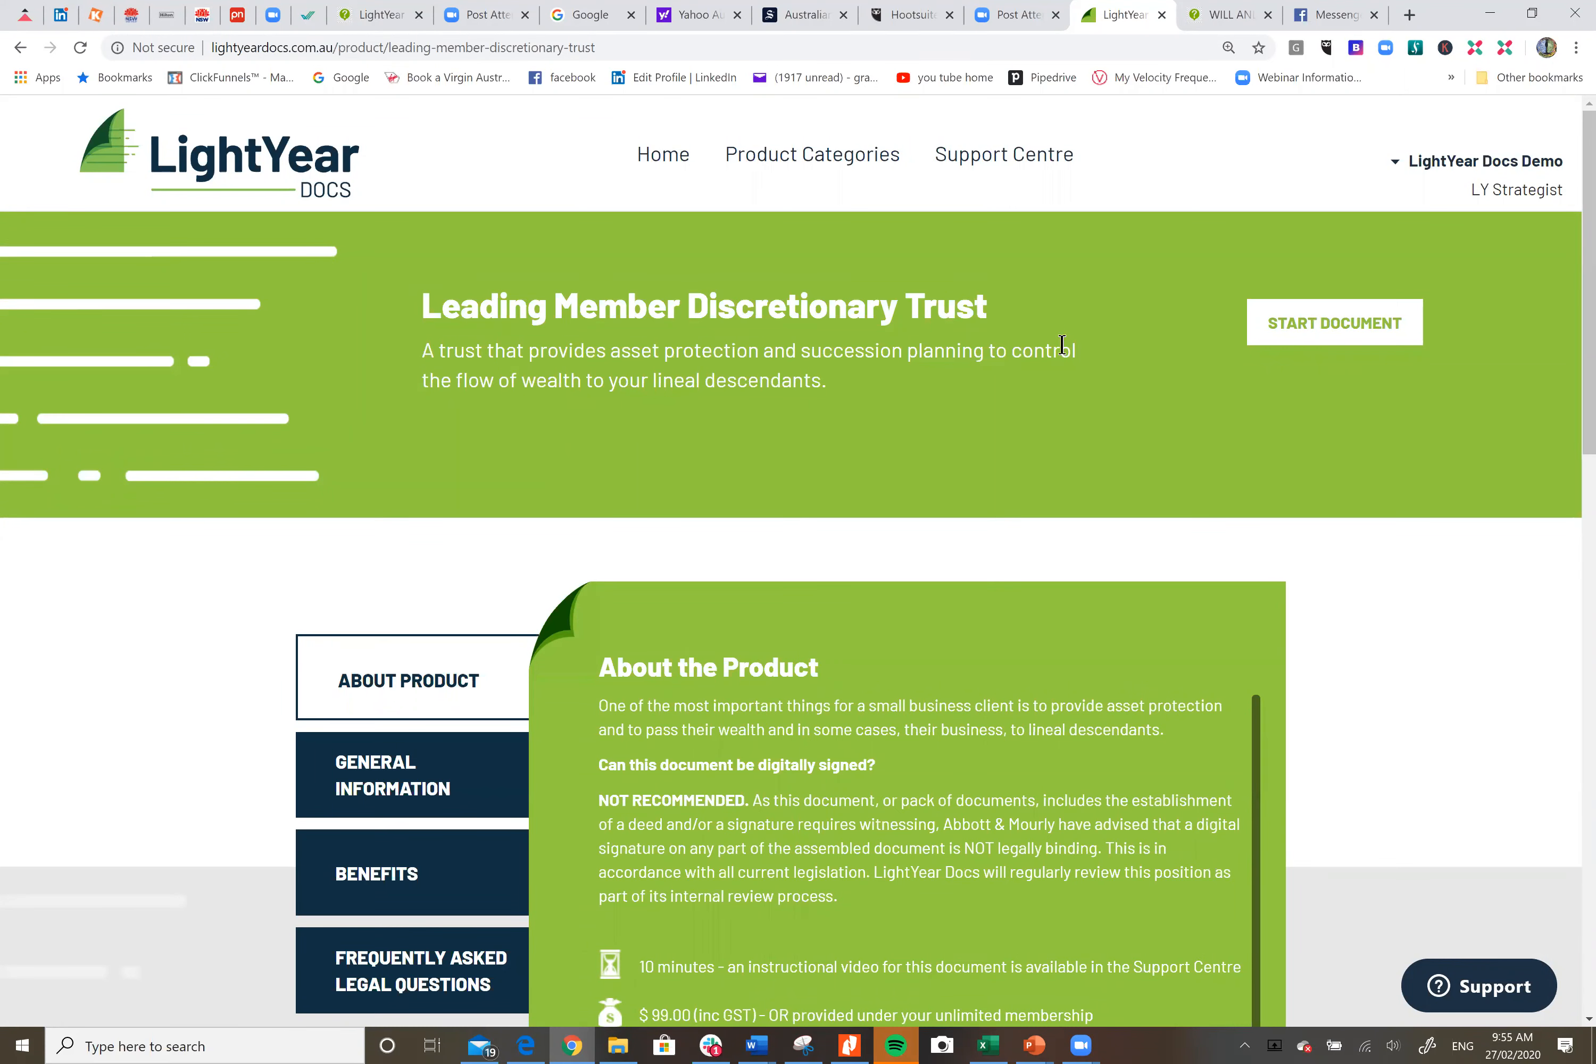
left_click(1305, 328)
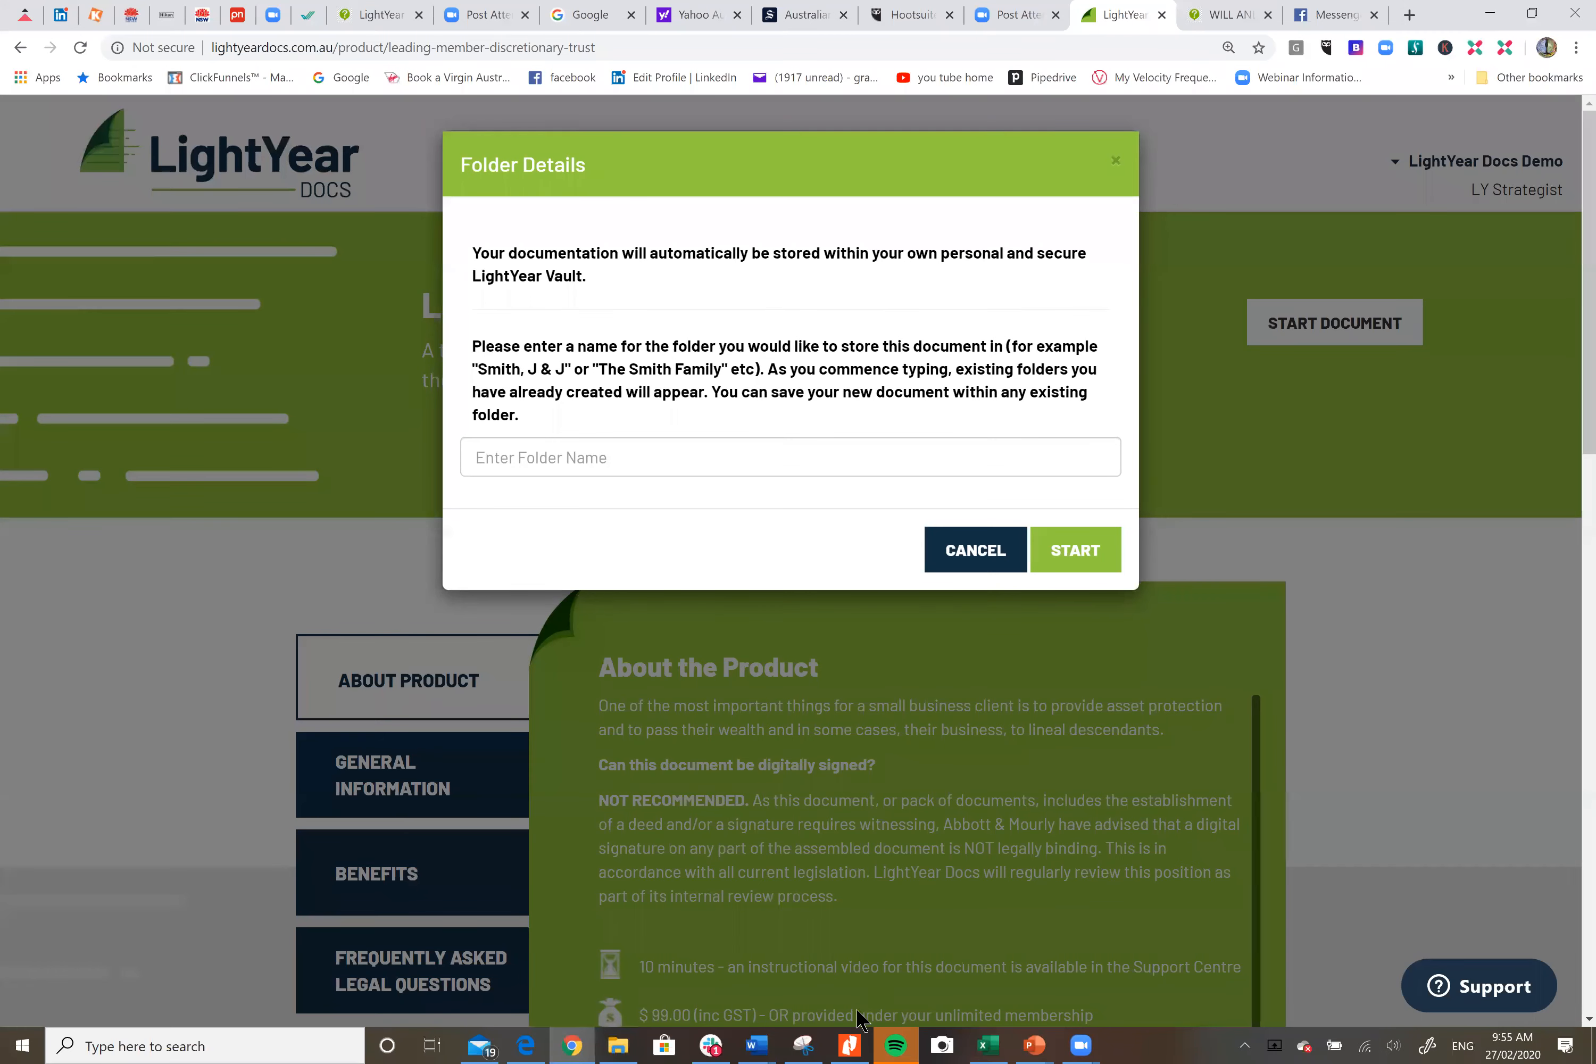
left_click(852, 1045)
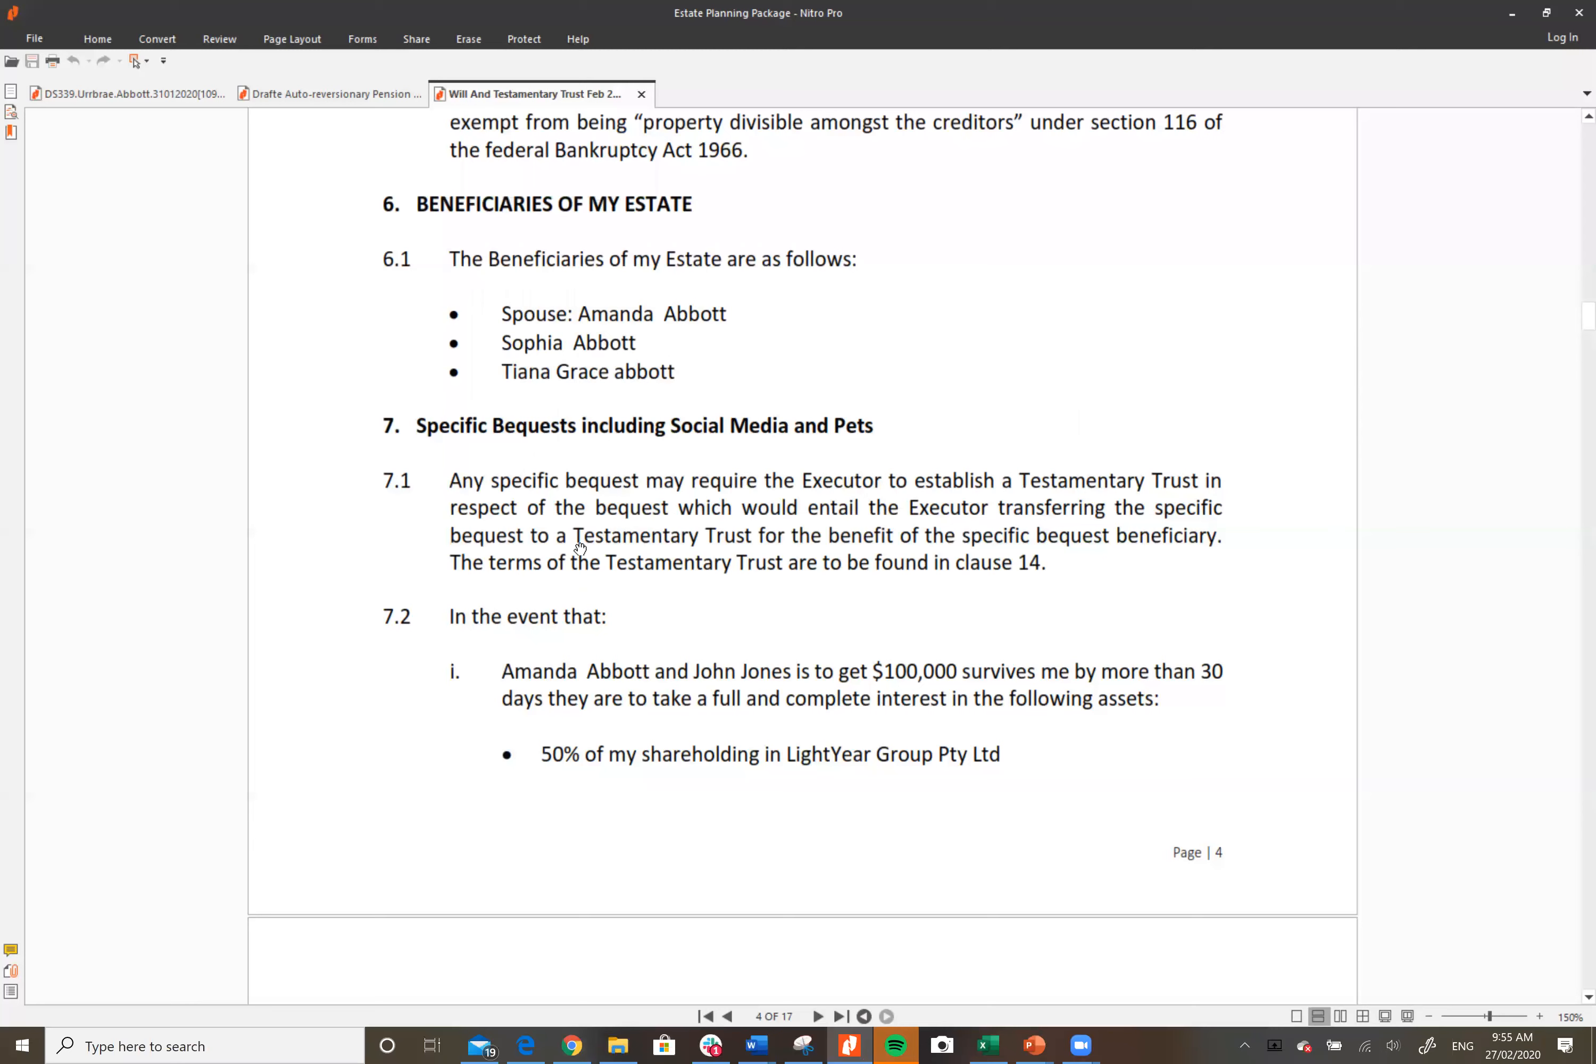
Step: Read clause 7.2 items ii–v into page 5, including the 25% testamentary trust, then return to the HotDocs interview
scroll(603, 589, "down", 2)
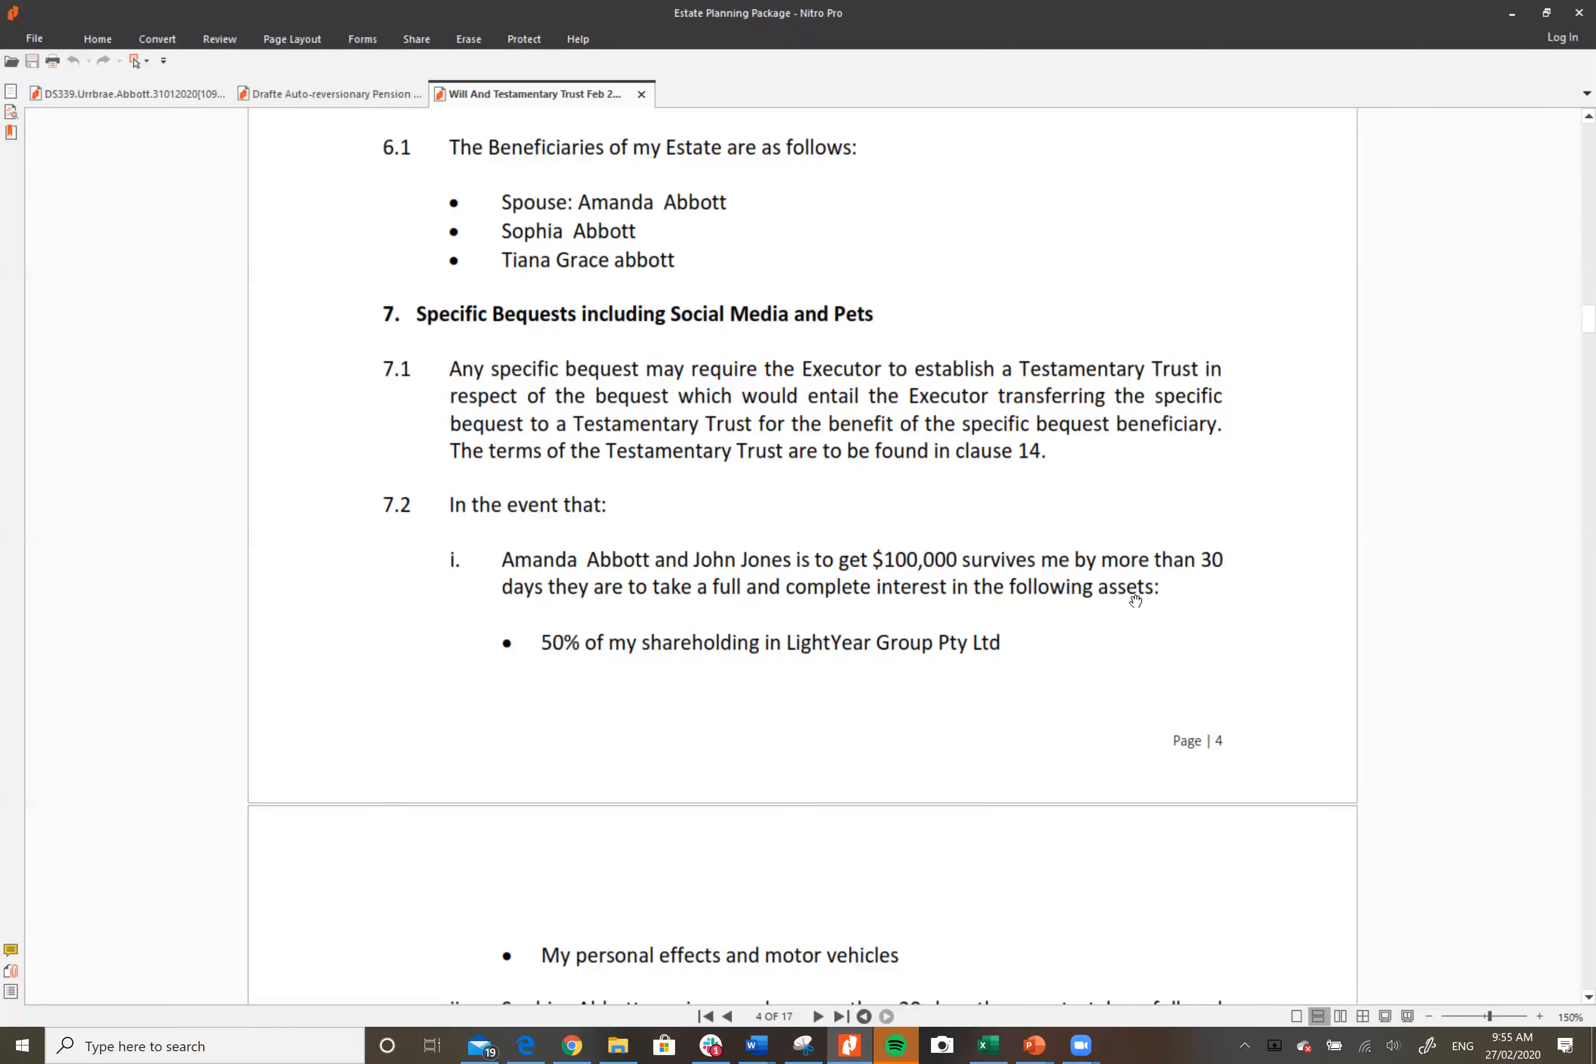
scroll(1174, 627, "down", 1)
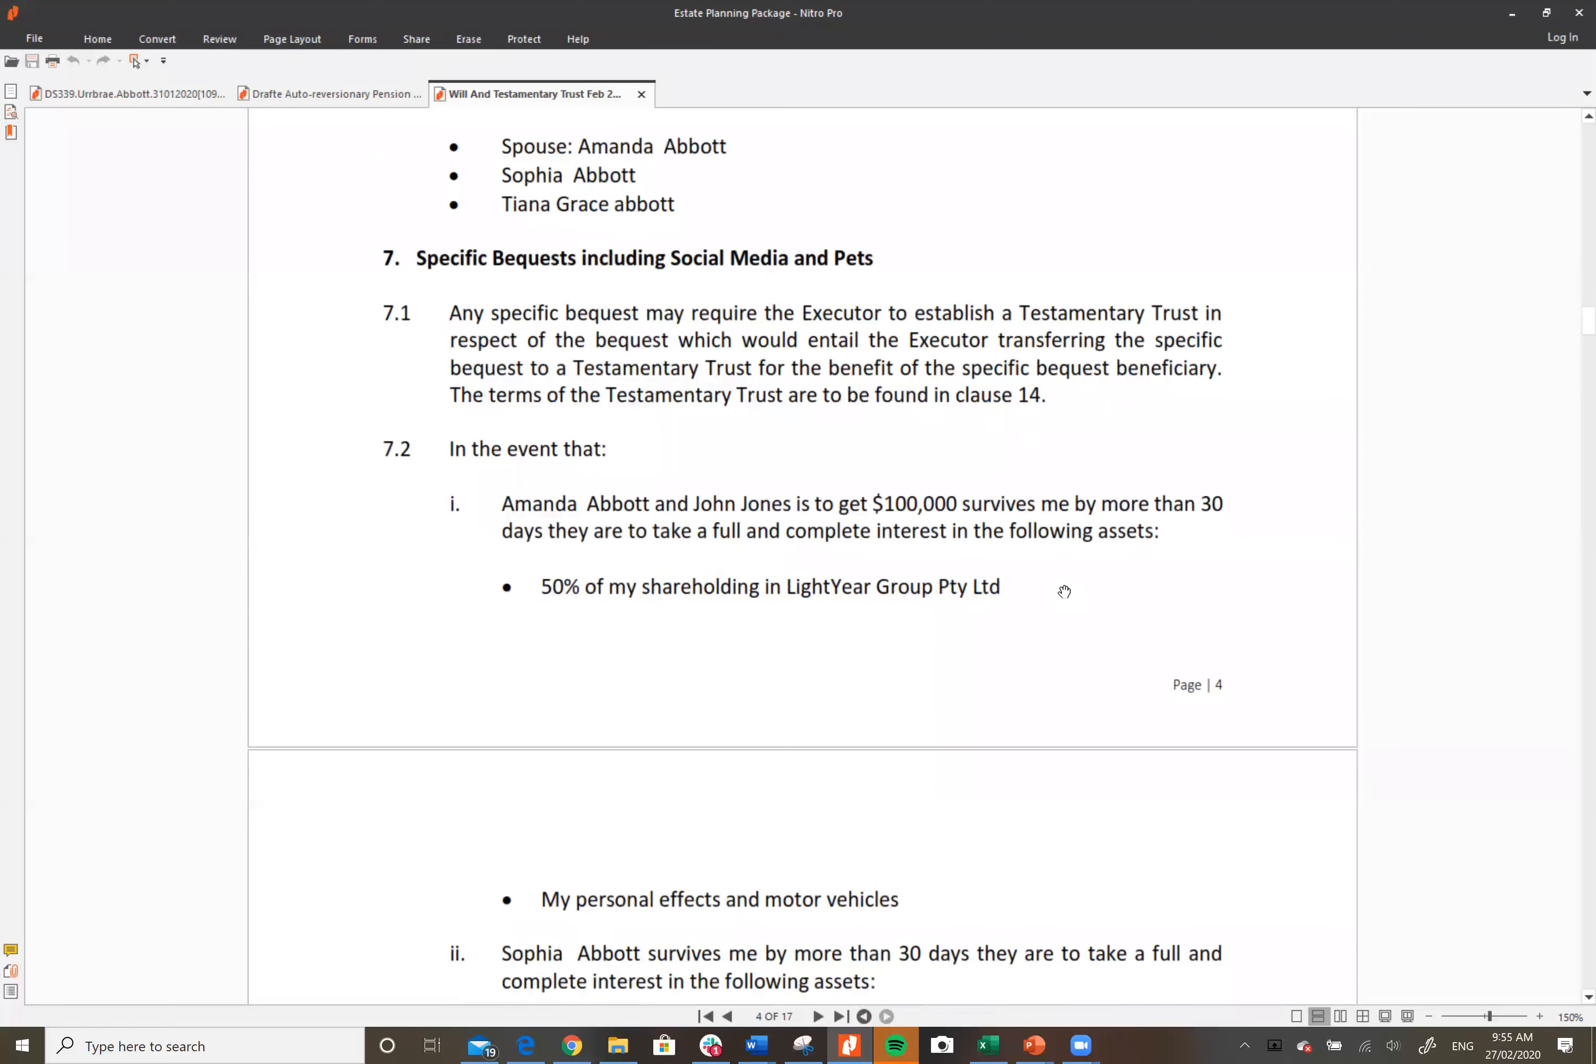
scroll(1064, 591, "down", 3)
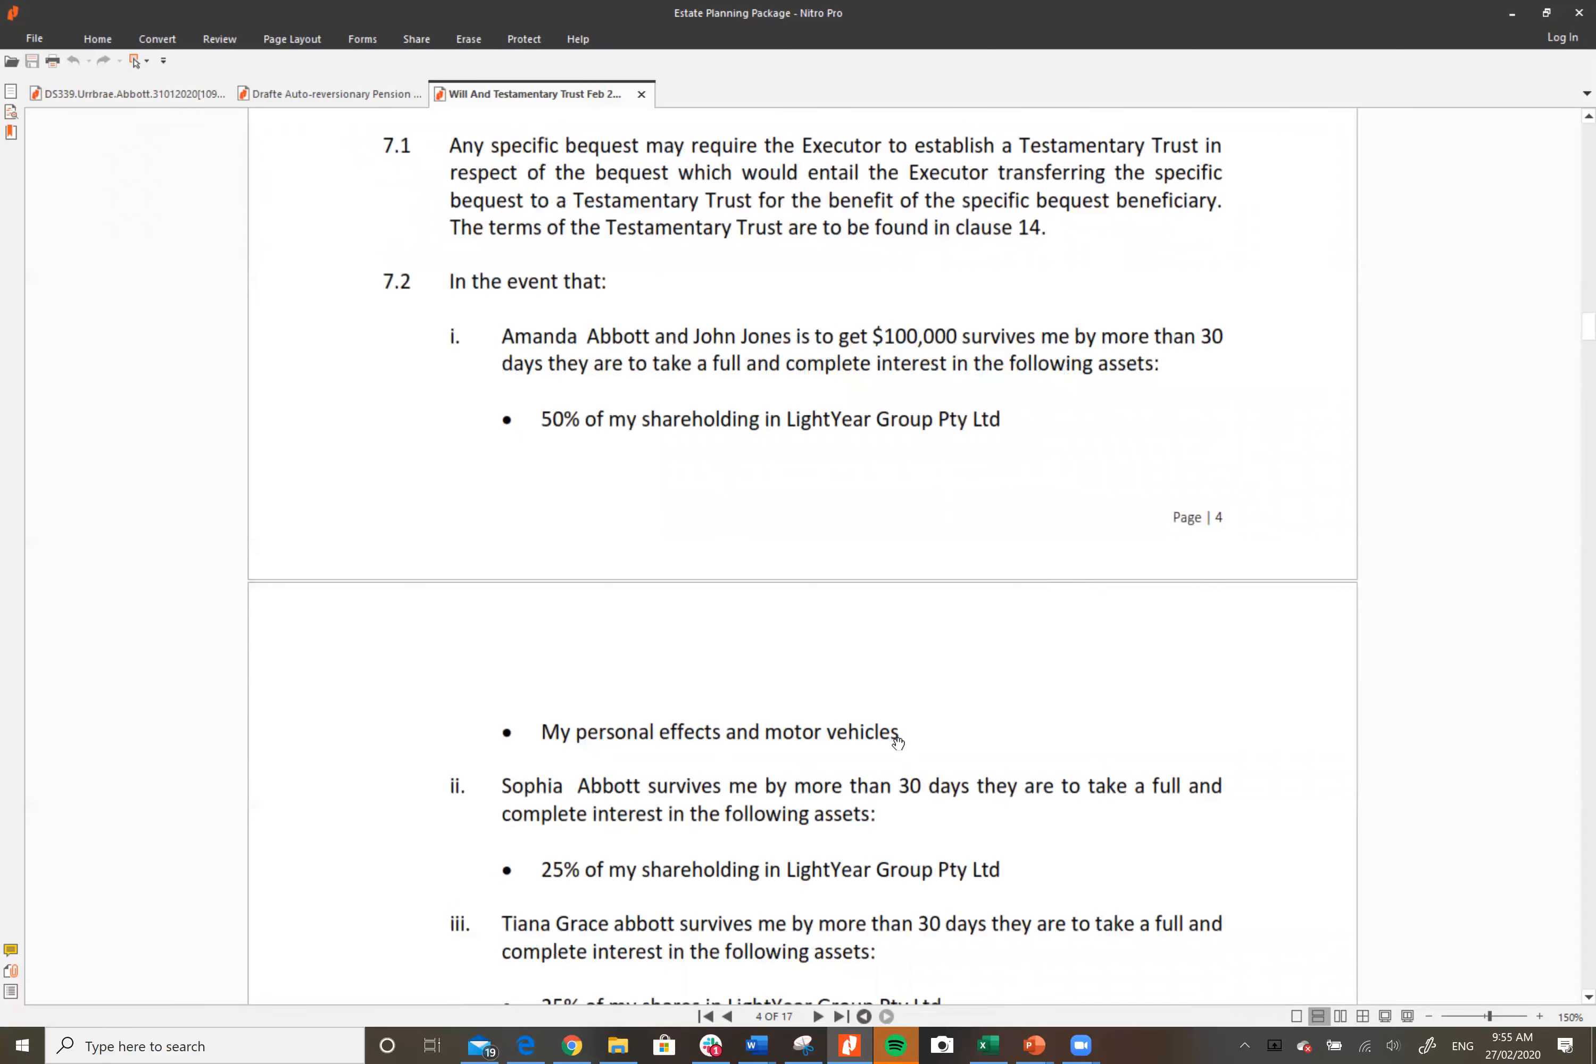
scroll(981, 726, "down", 2)
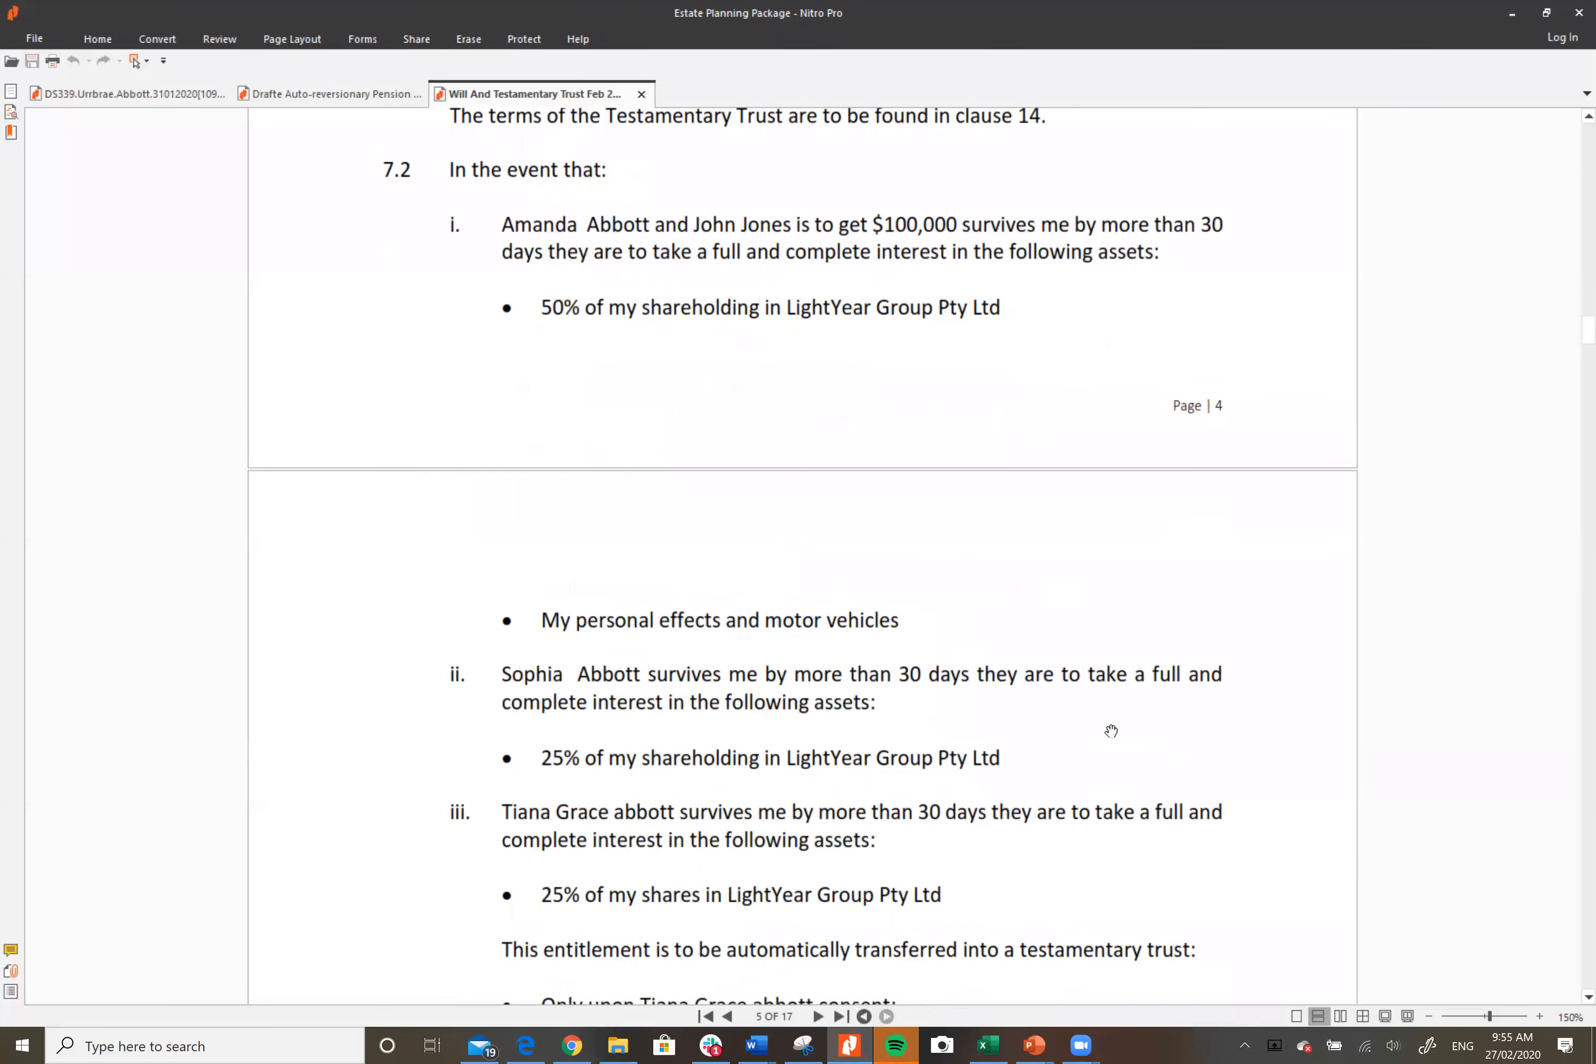
scroll(1030, 731, "down", 3)
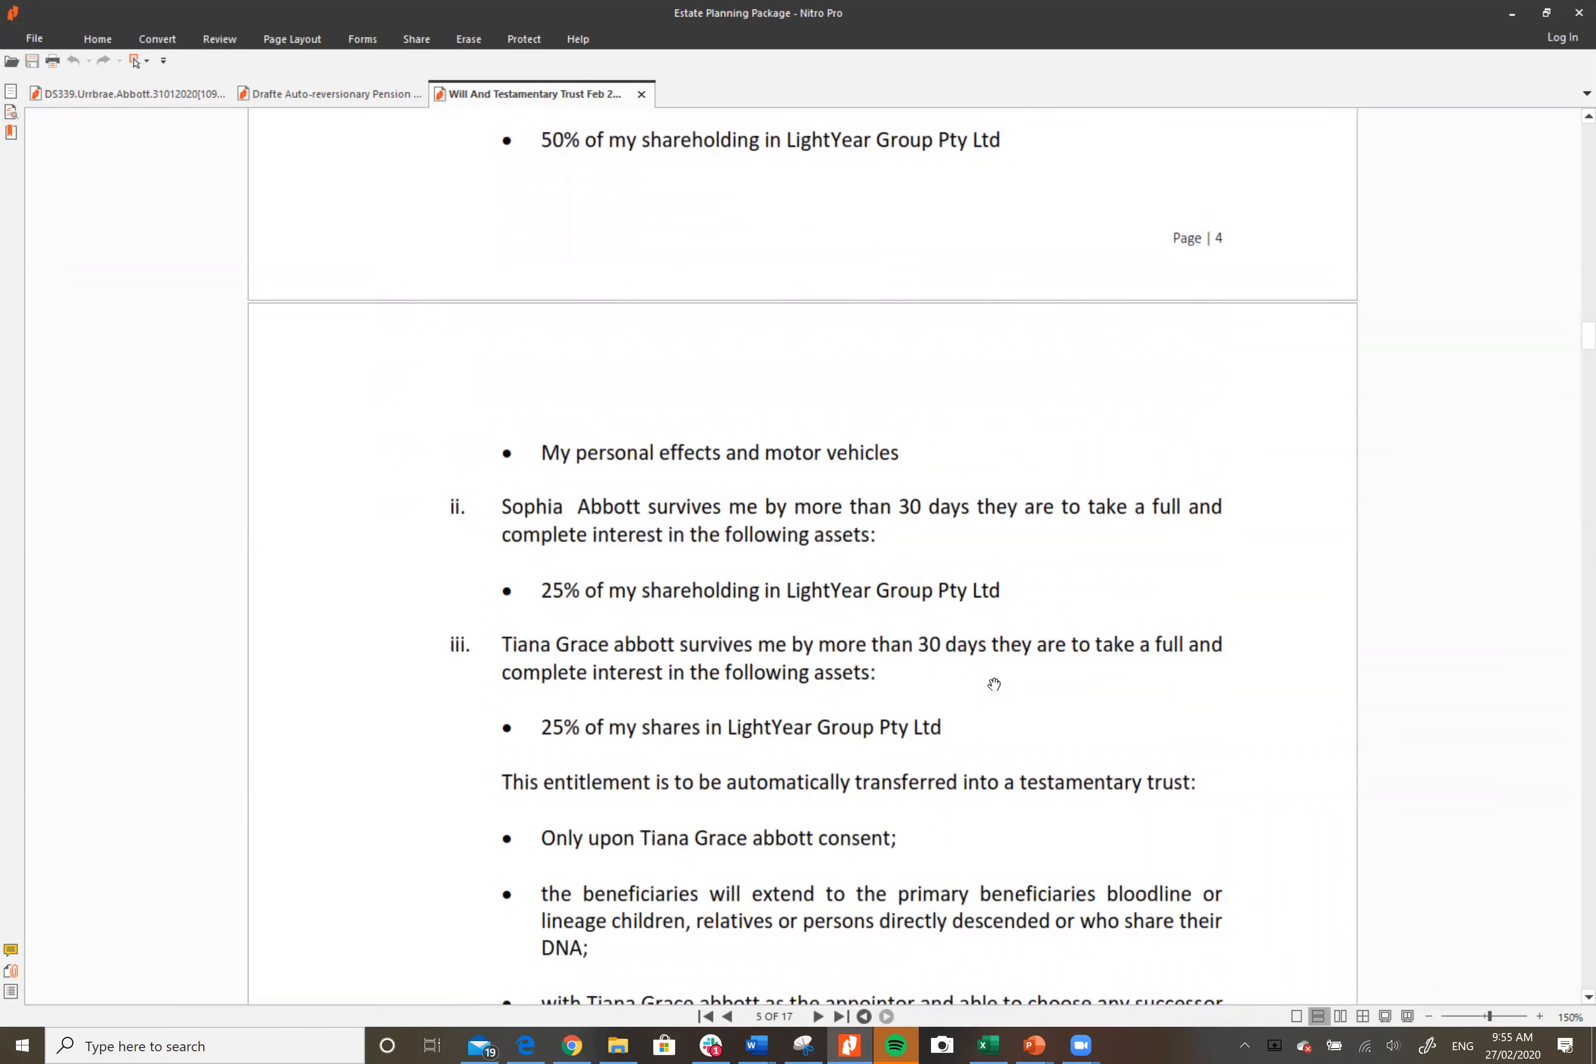
scroll(993, 684, "down", 1)
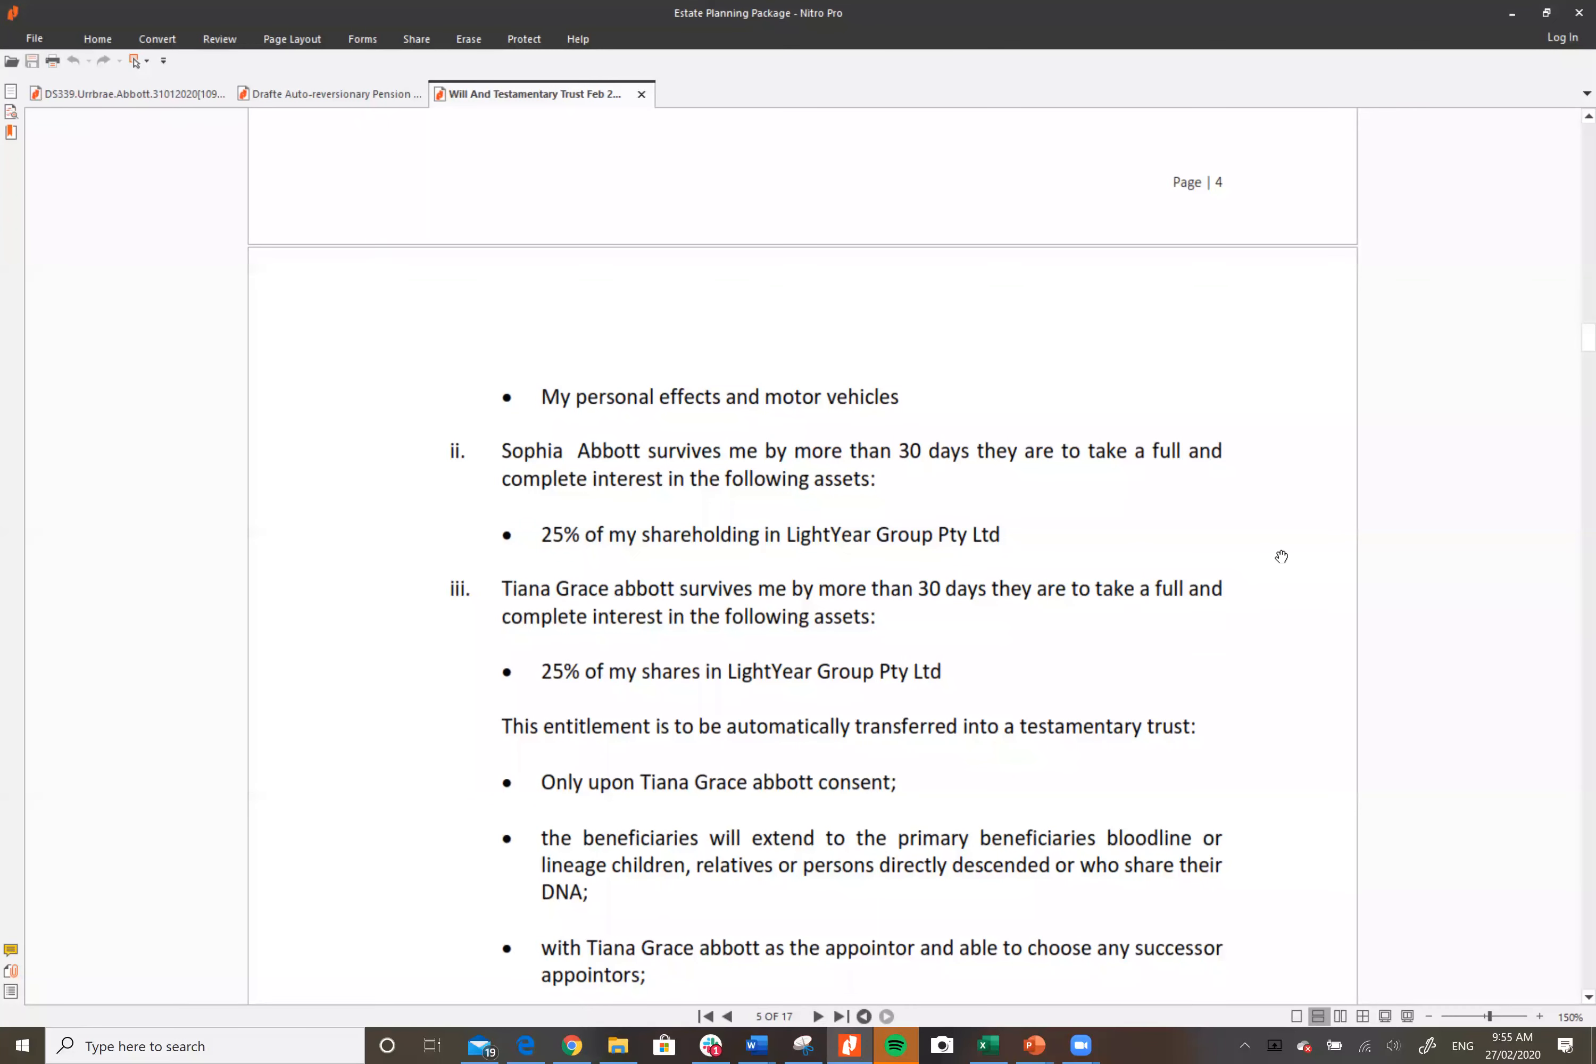
scroll(1281, 556, "down", 2)
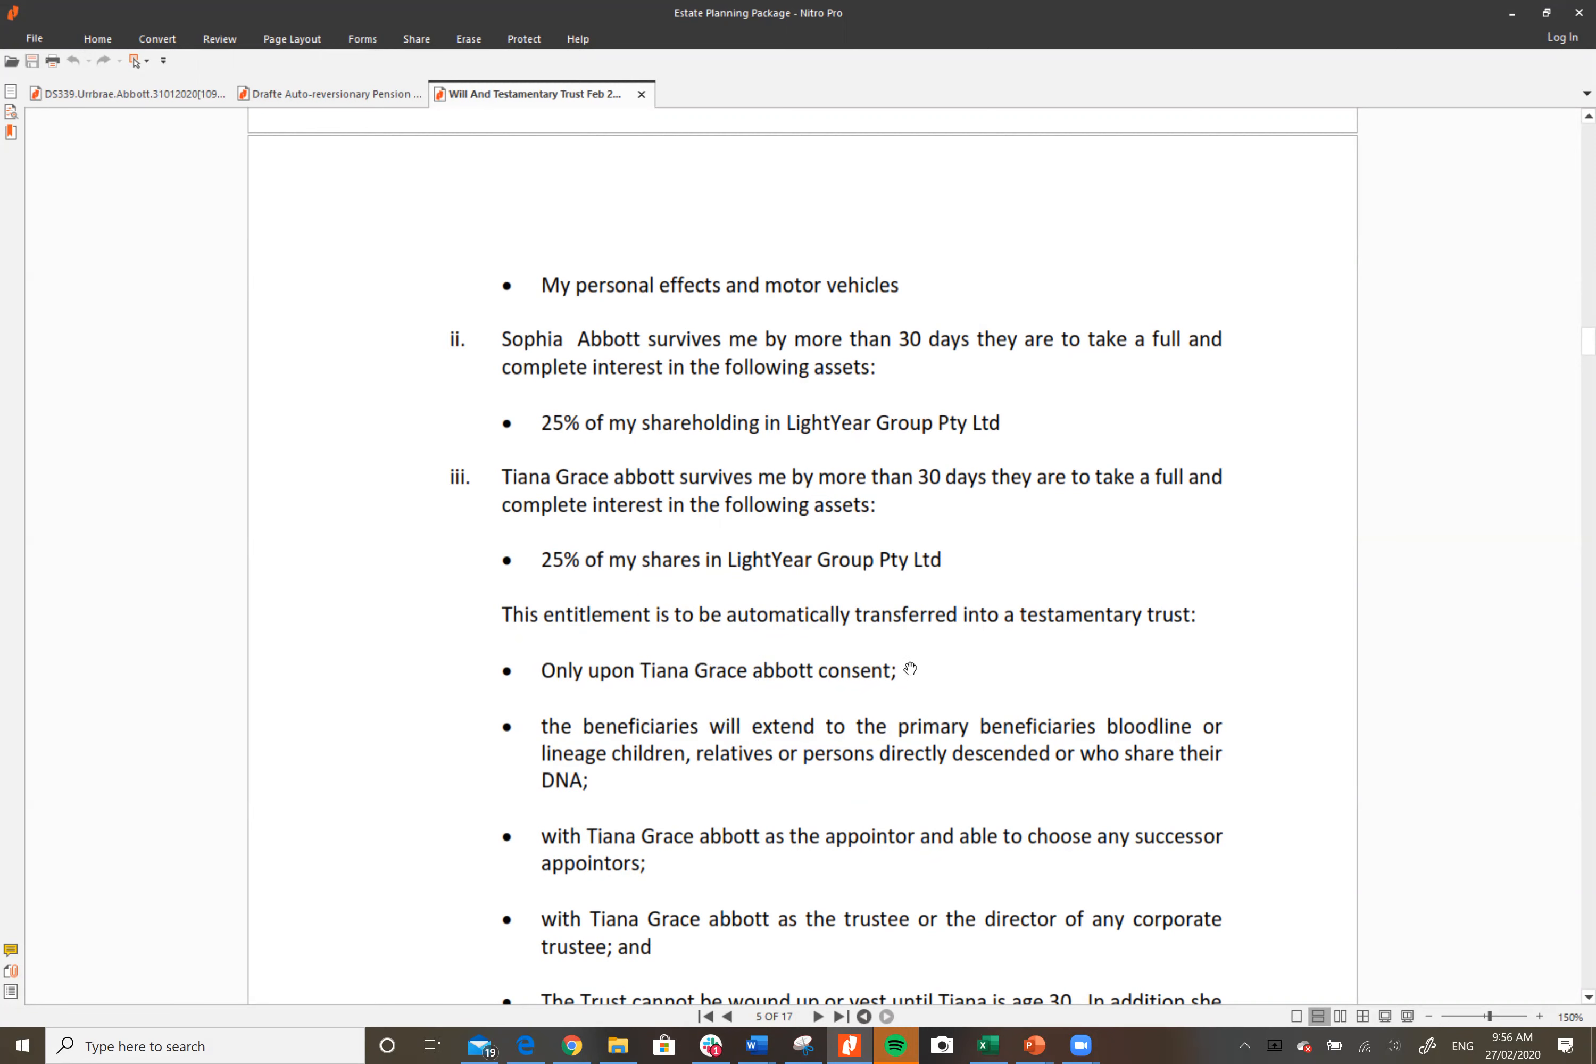
scroll(781, 662, "down", 3)
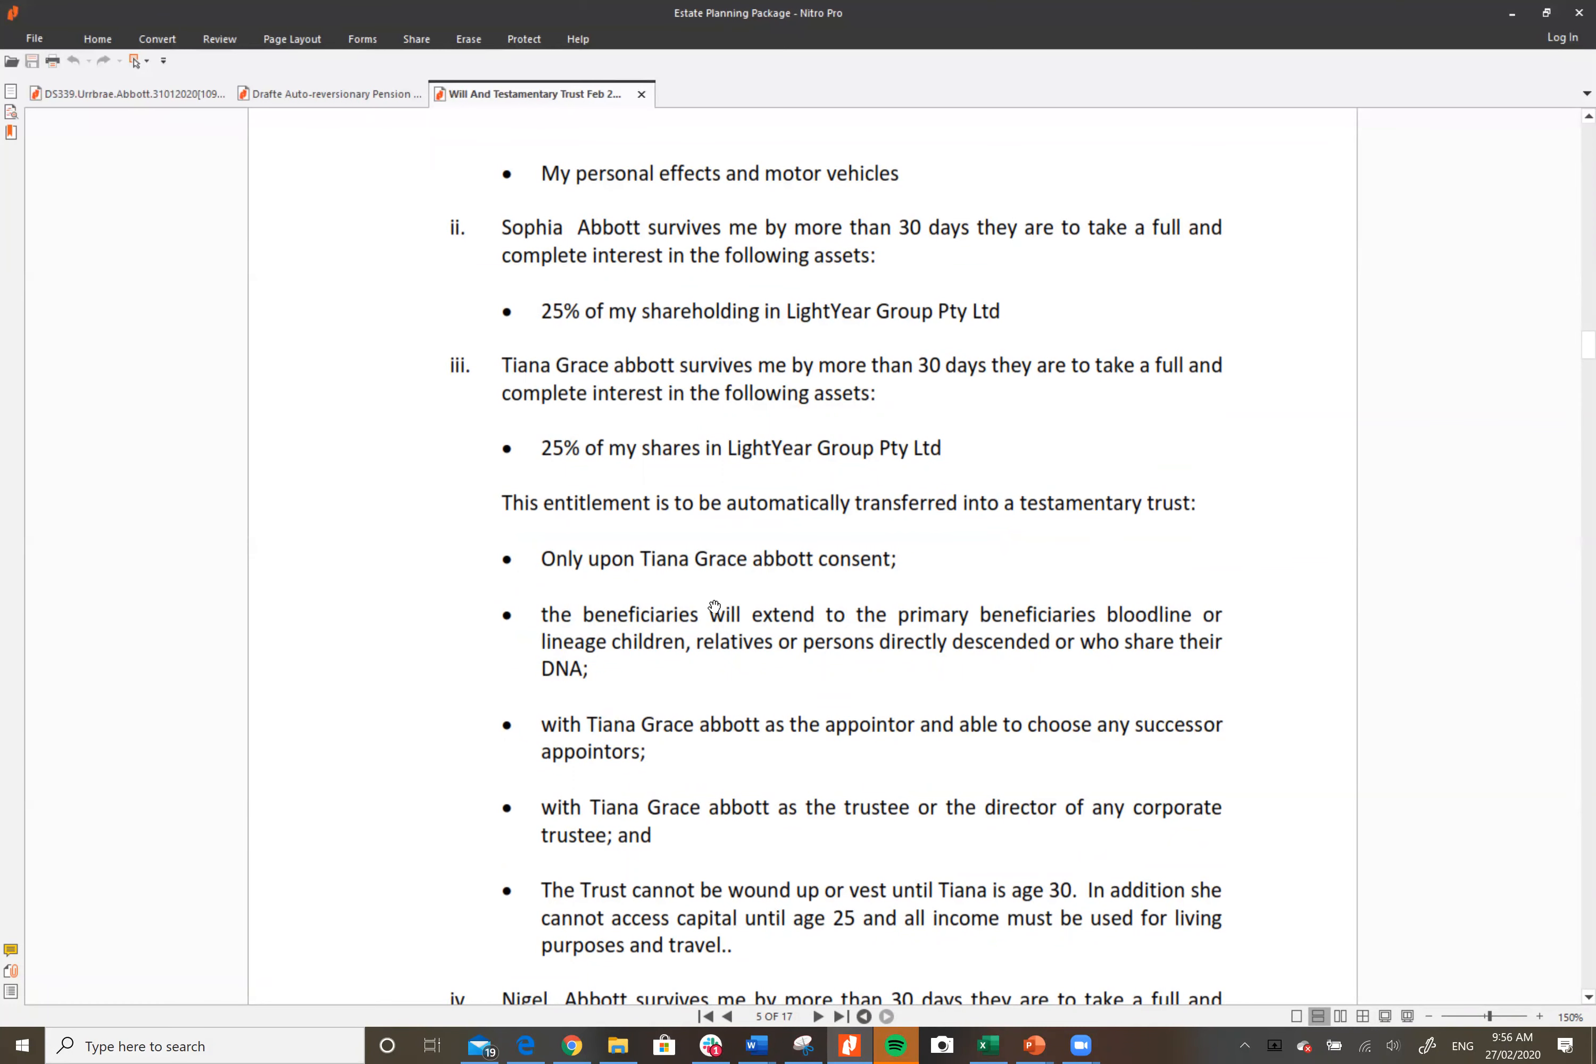
scroll(742, 640, "down", 3)
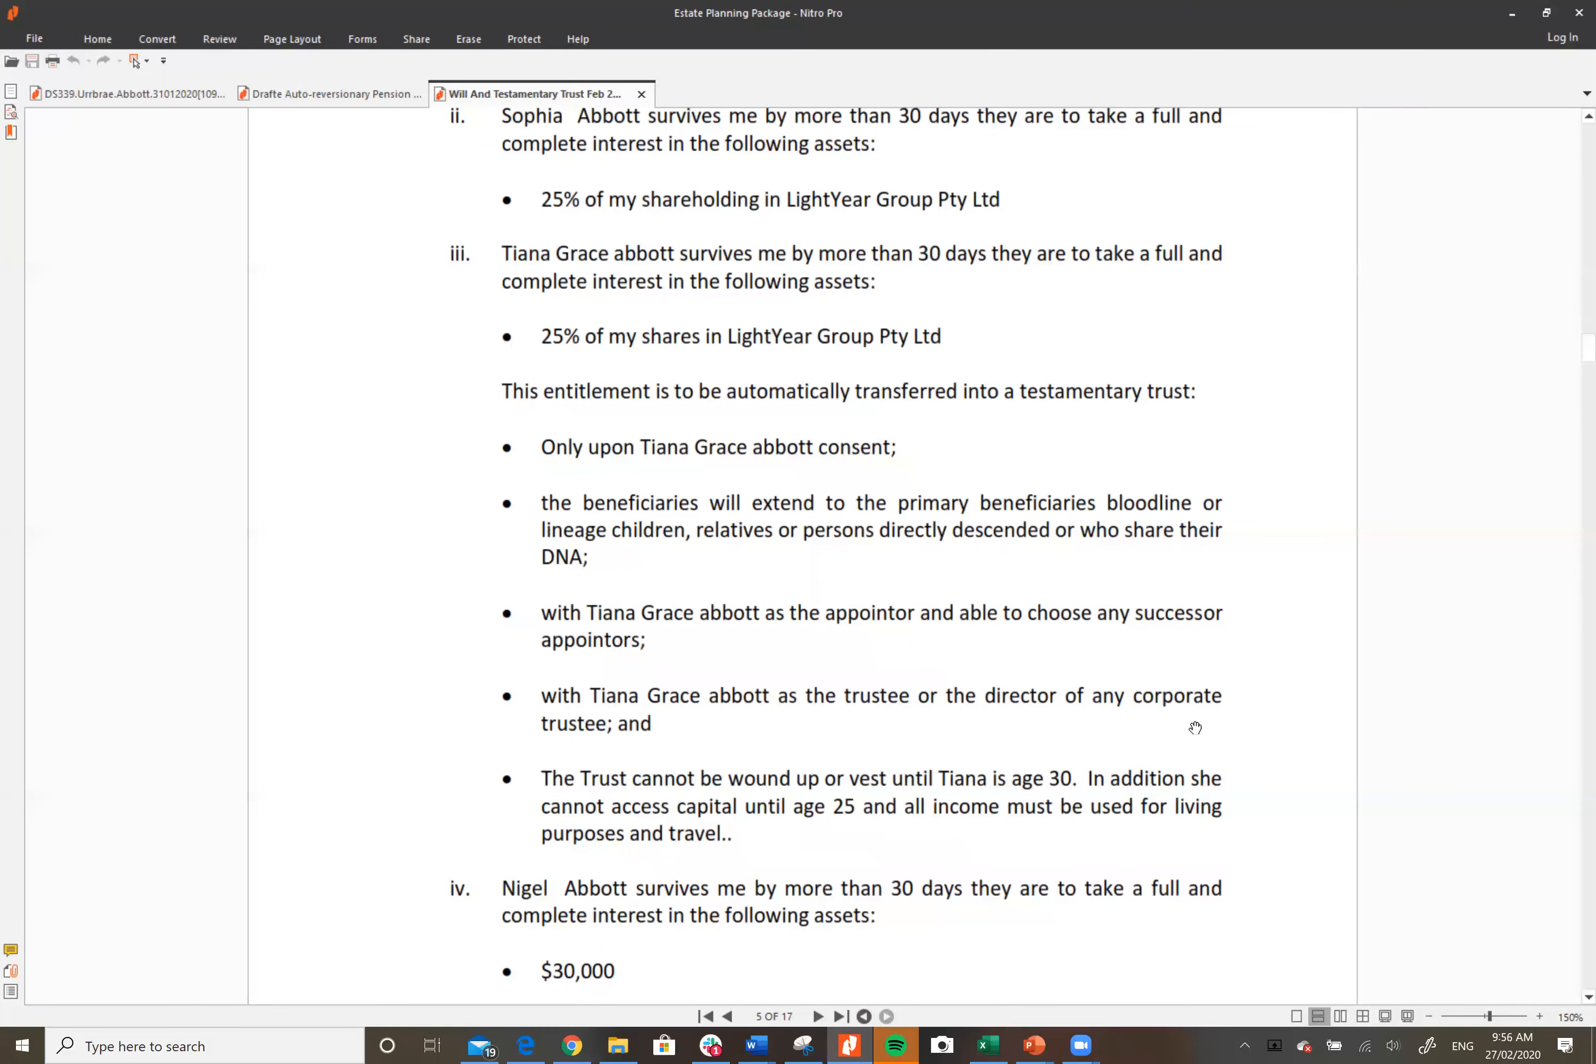
scroll(1195, 728, "down", 1)
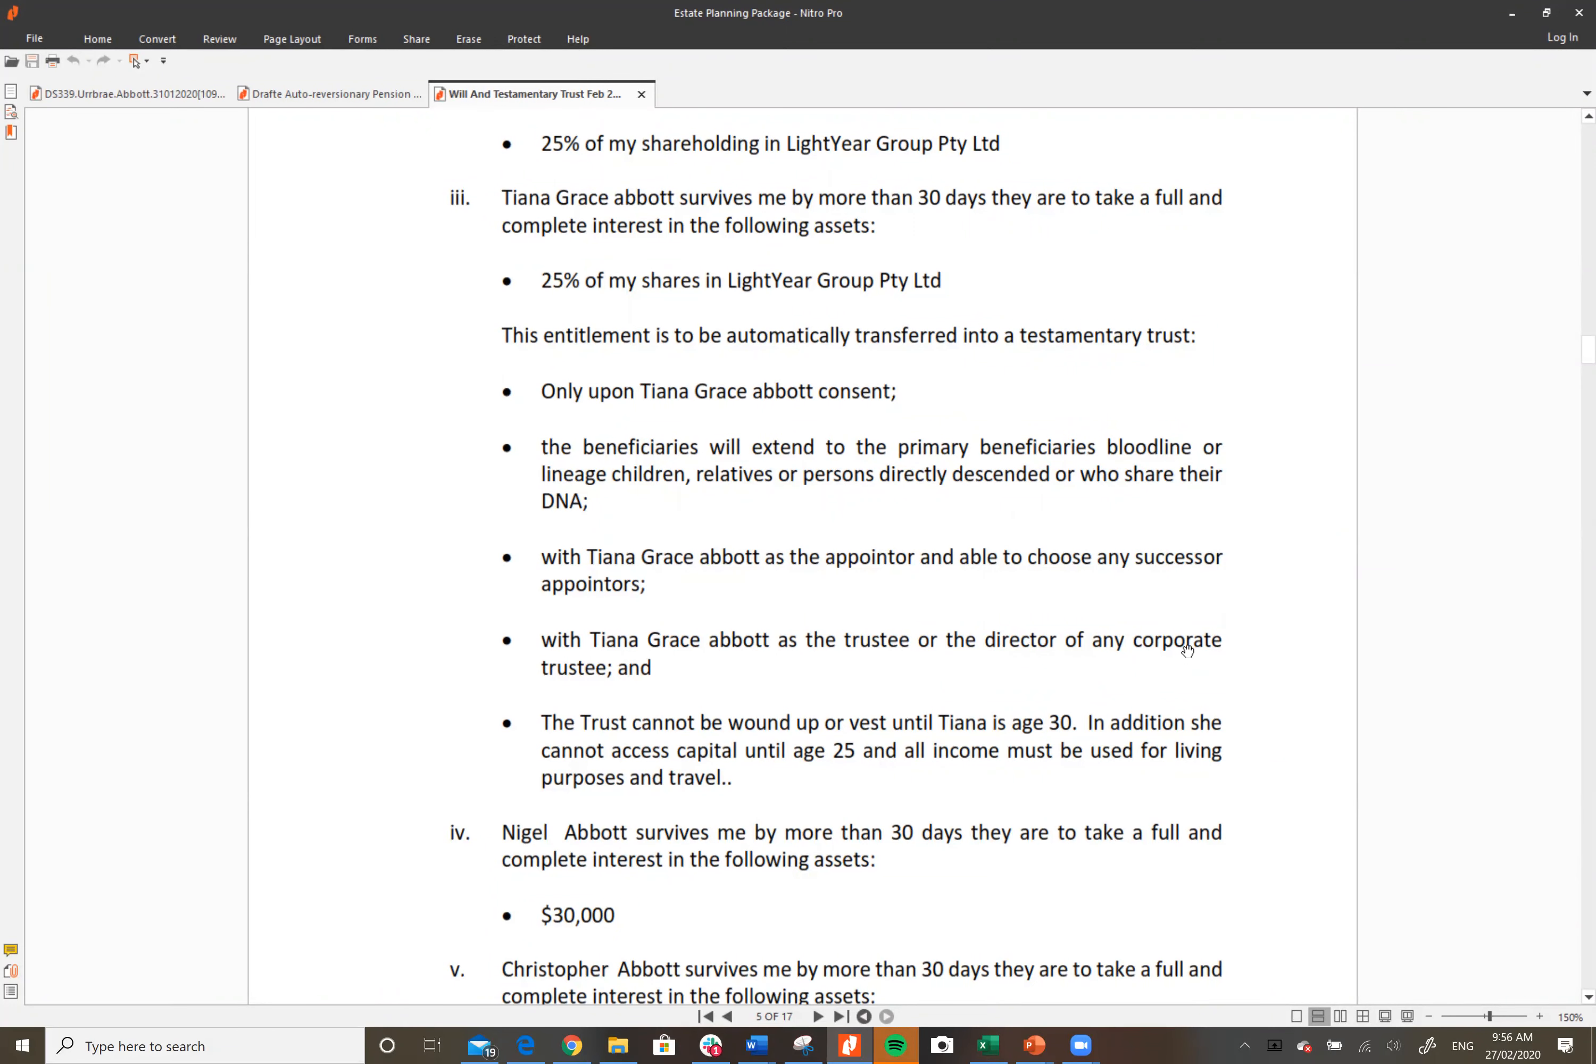
scroll(1190, 662, "down", 1)
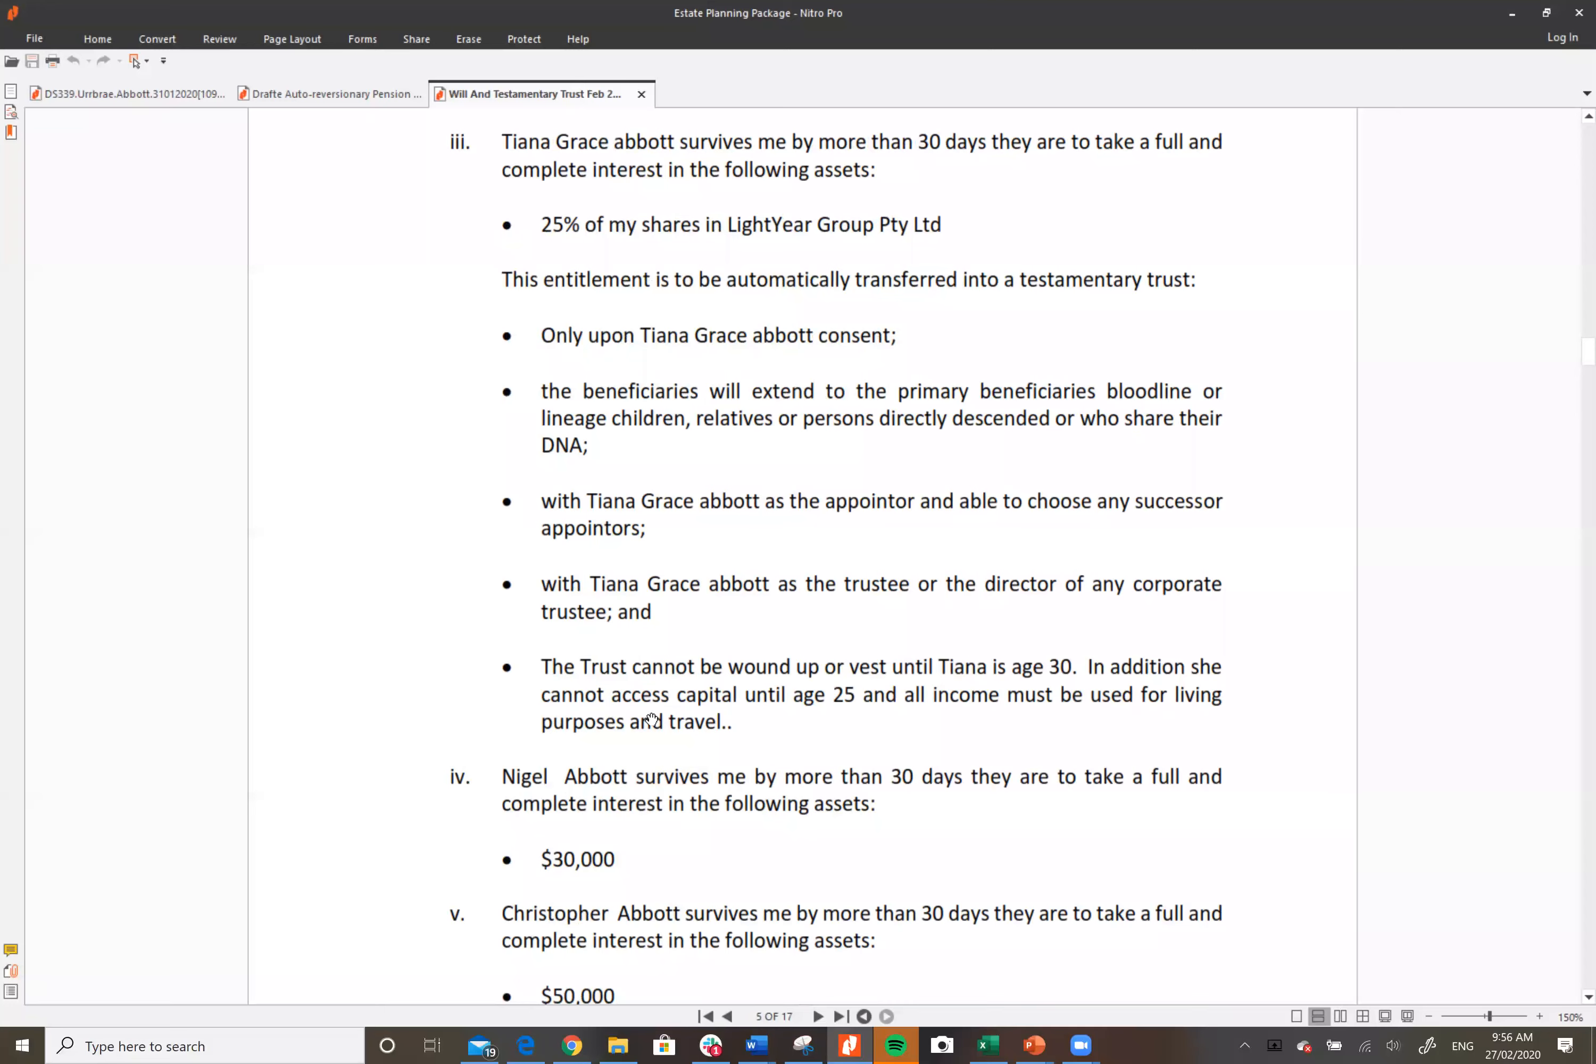
left_click(525, 1045)
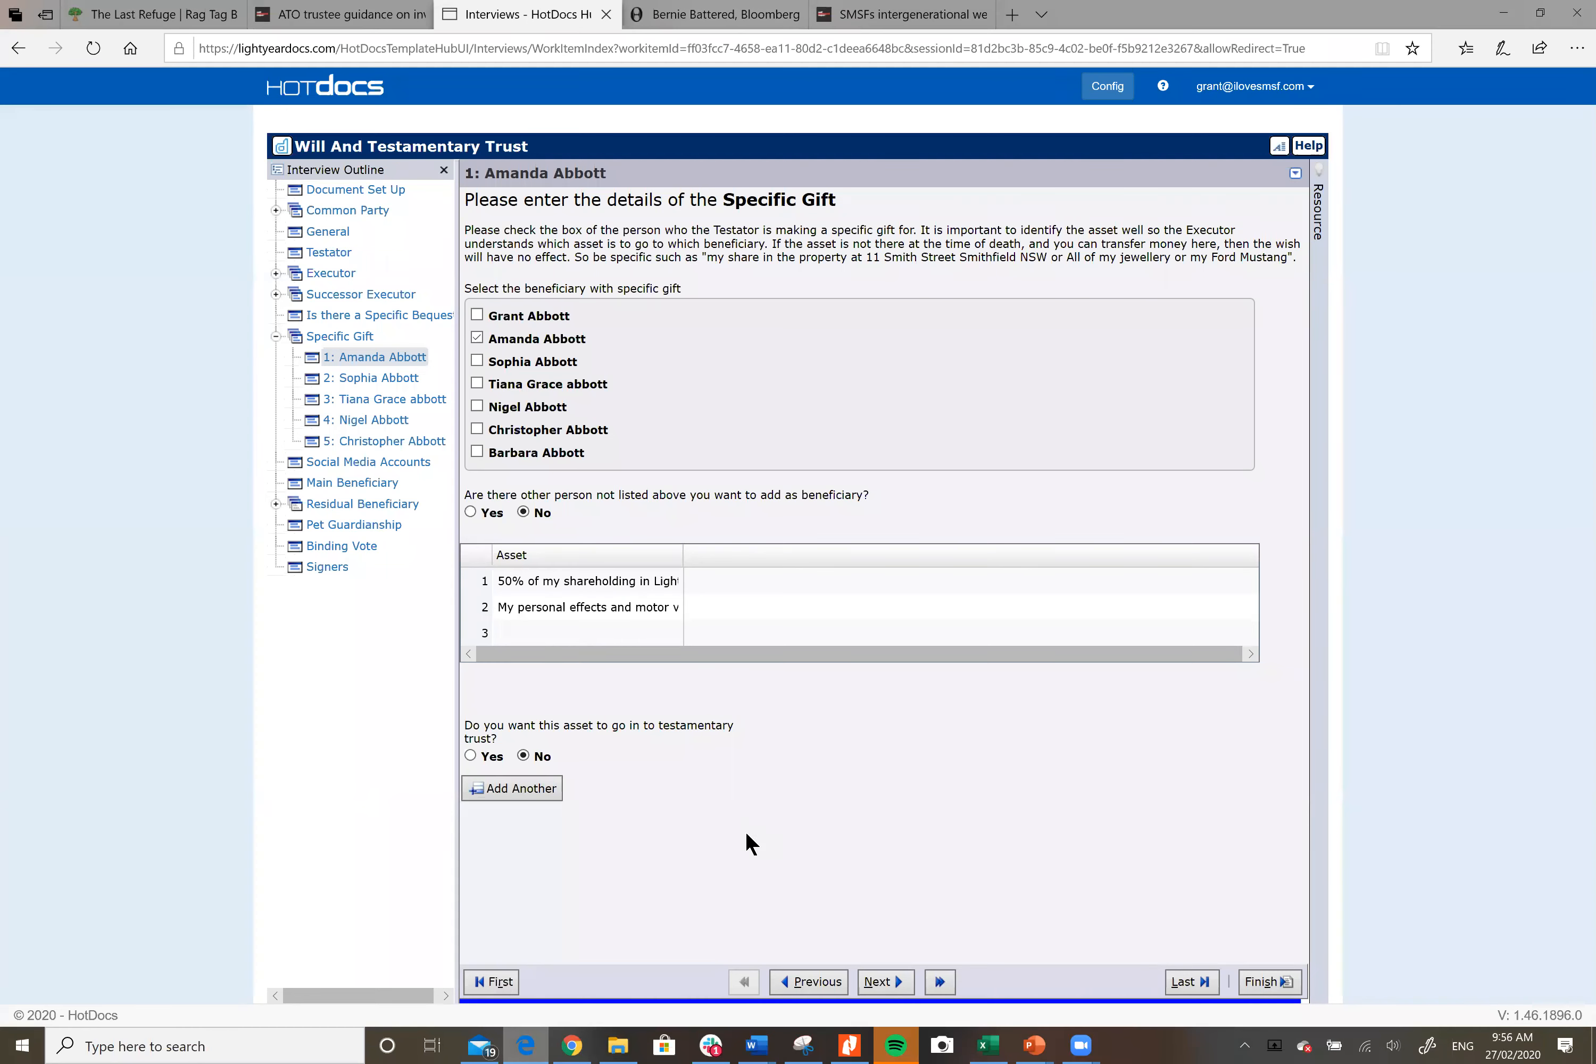
Step: Open the third beneficiary's specific gift answers, then bring the Will PDF back at page 5
left_click(384, 400)
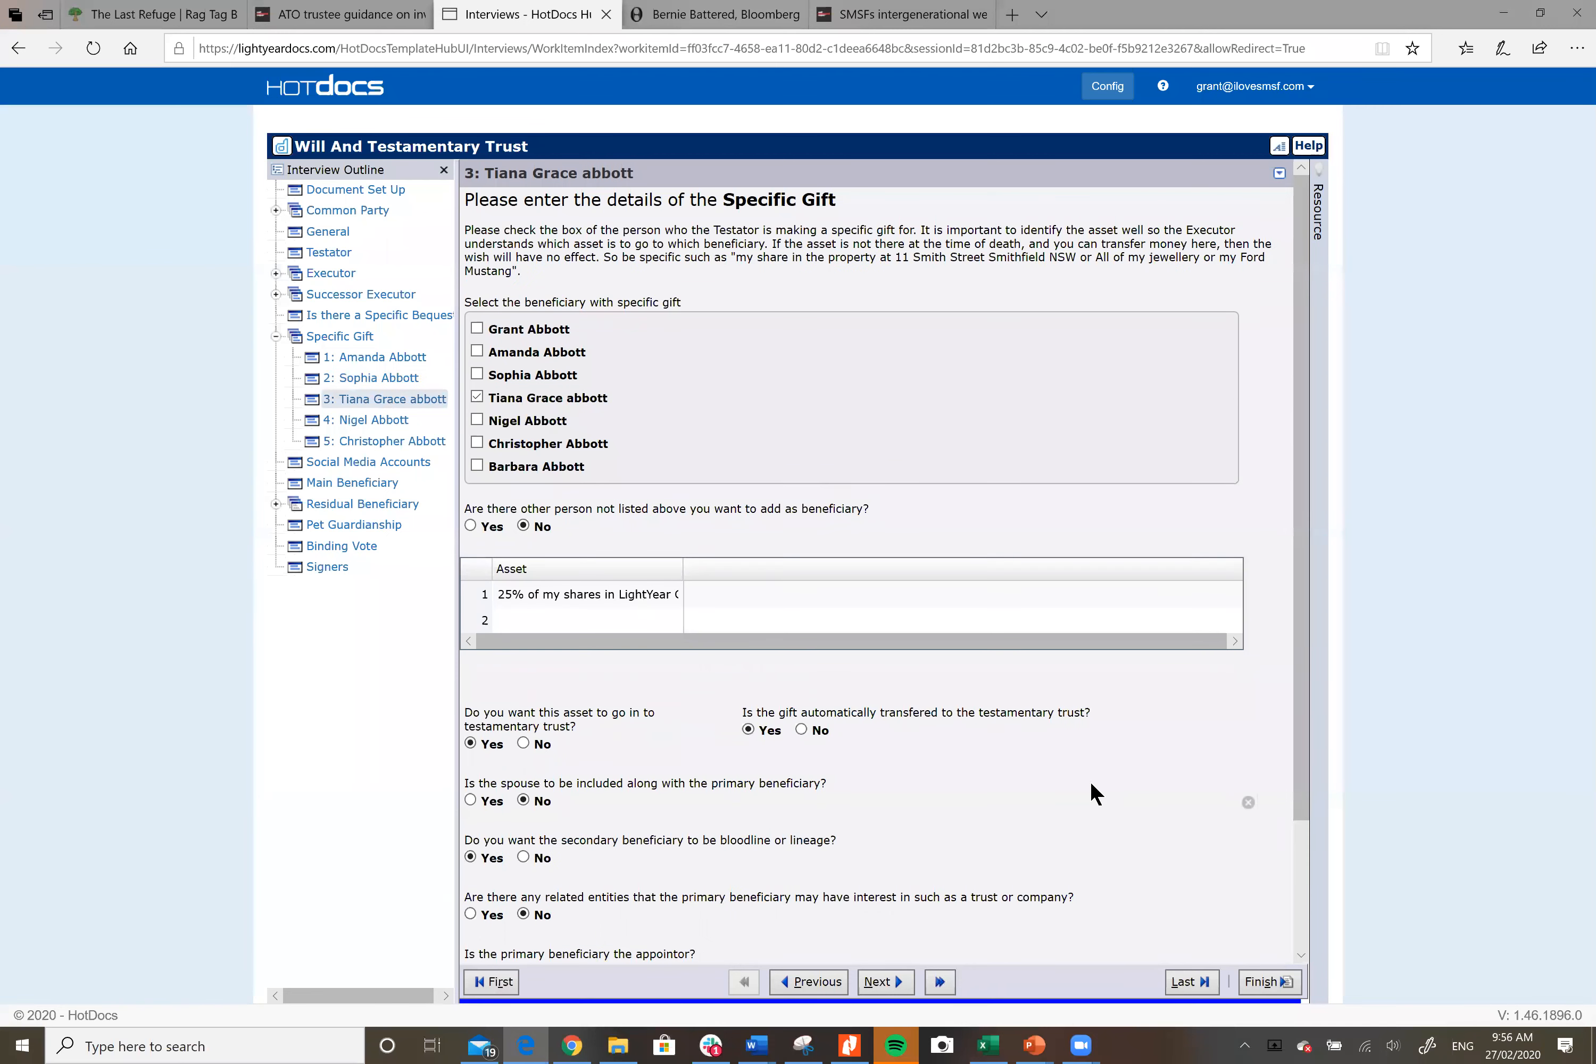
scroll(1092, 789, "down", 2)
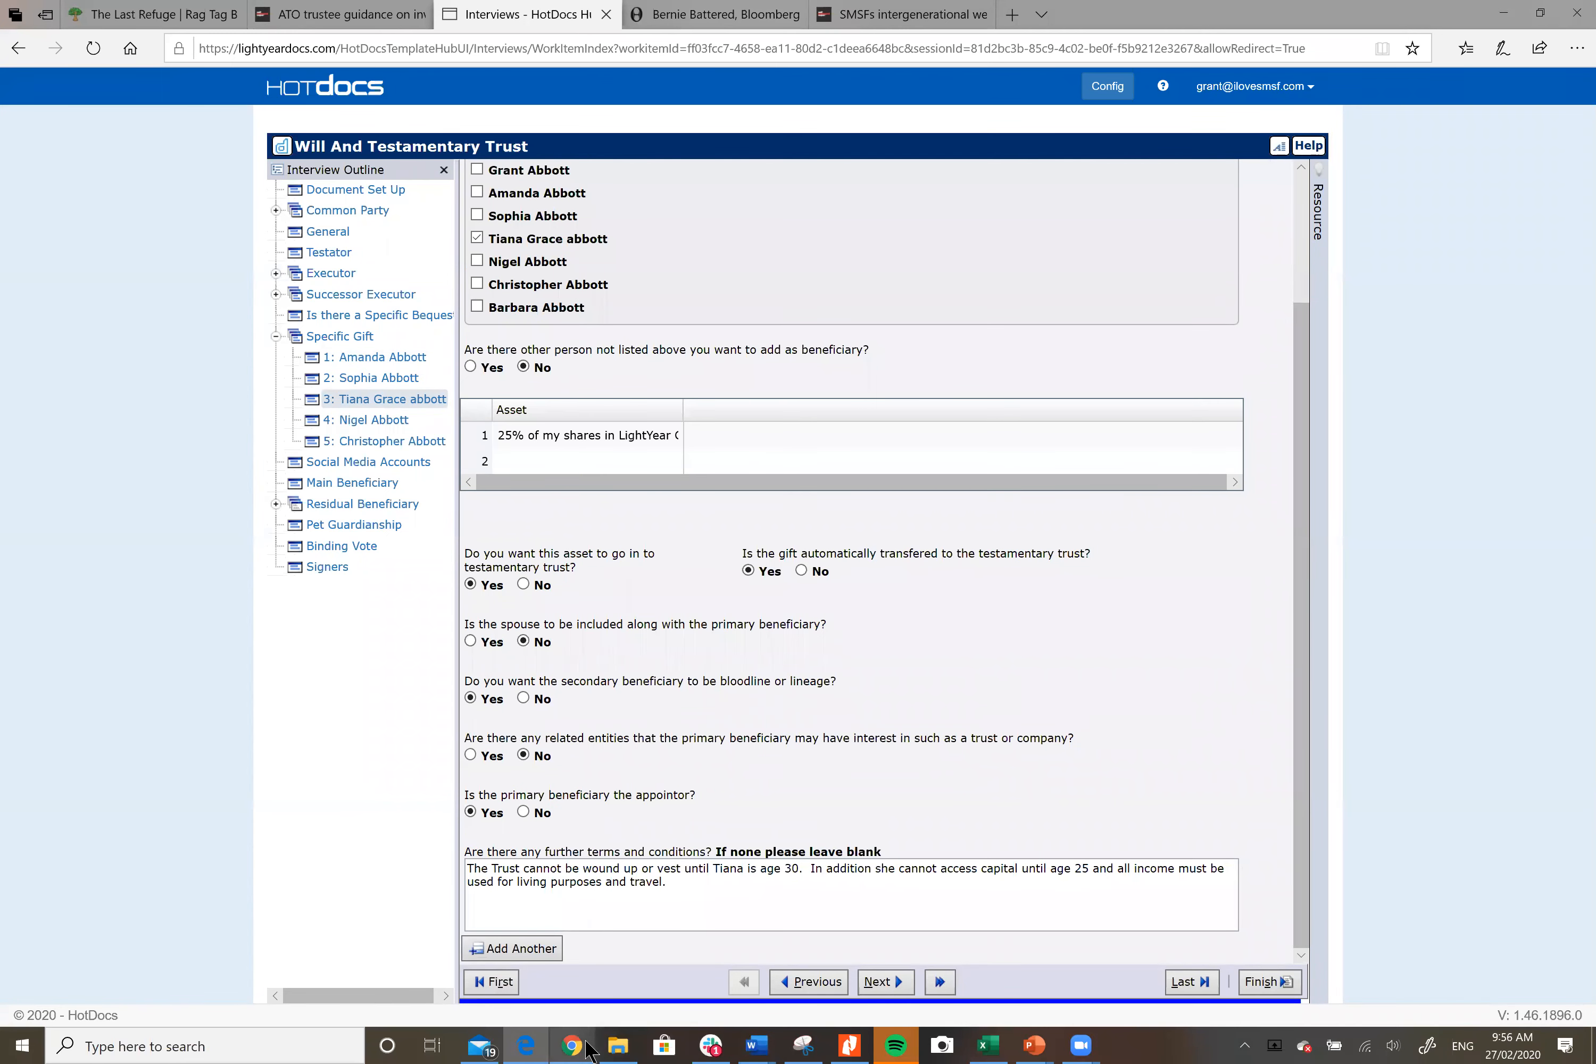
mouse_move(580, 1049)
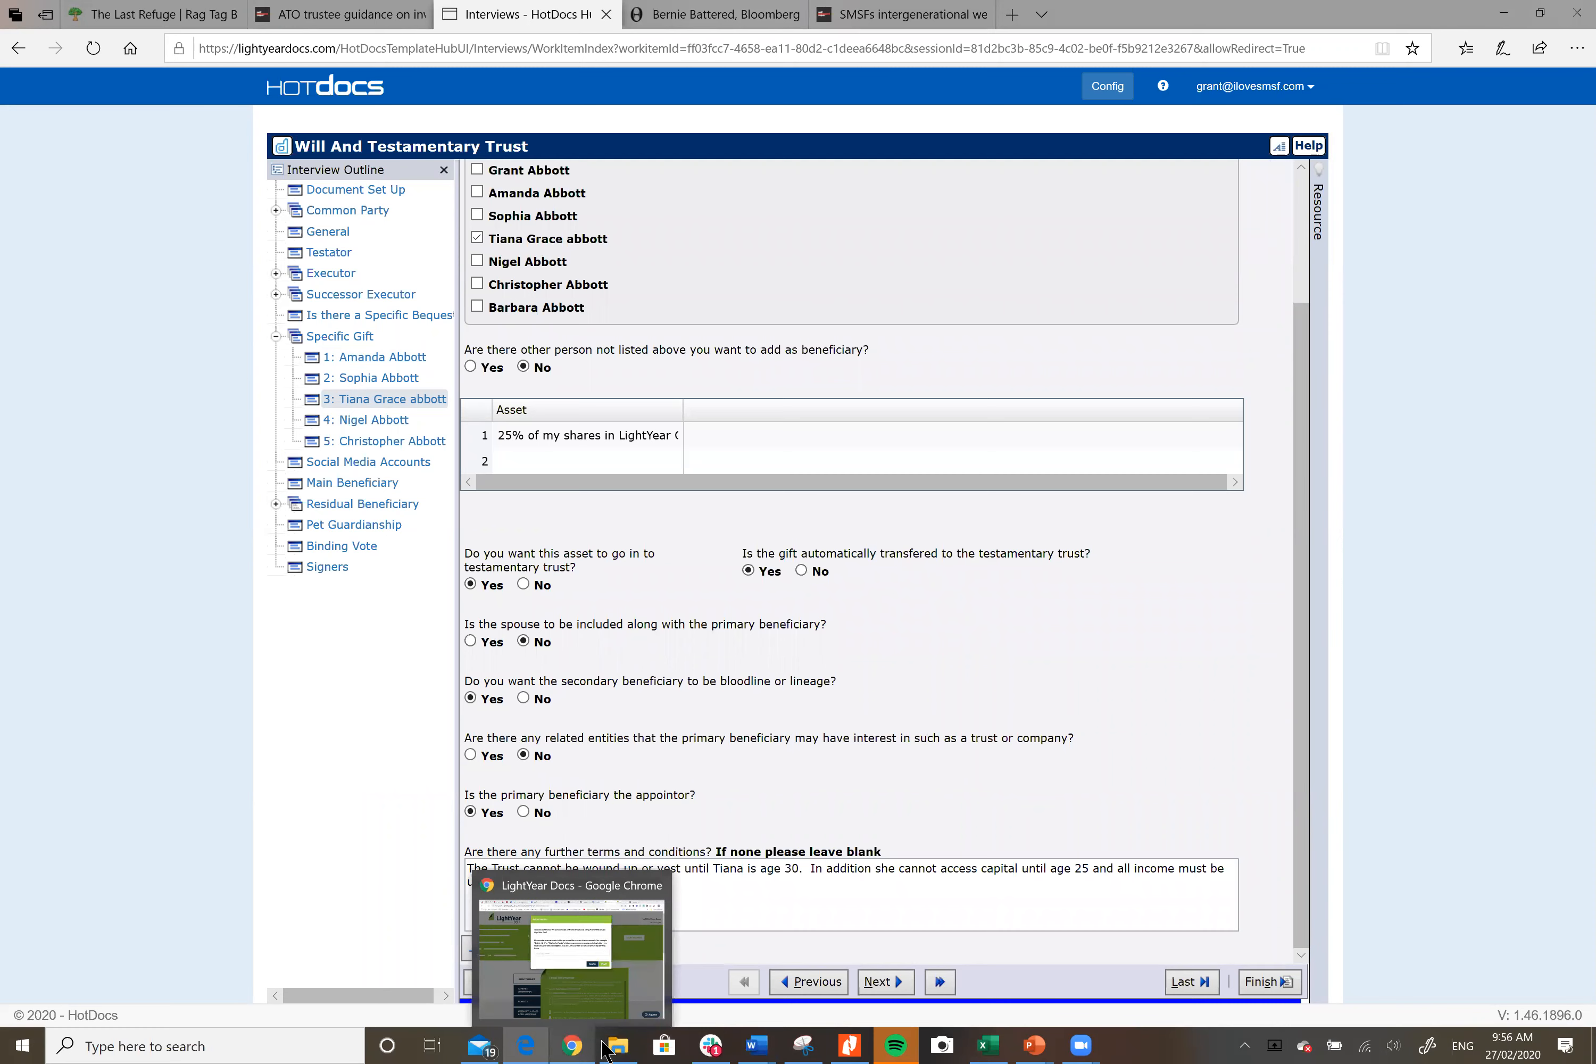
left_click(849, 1045)
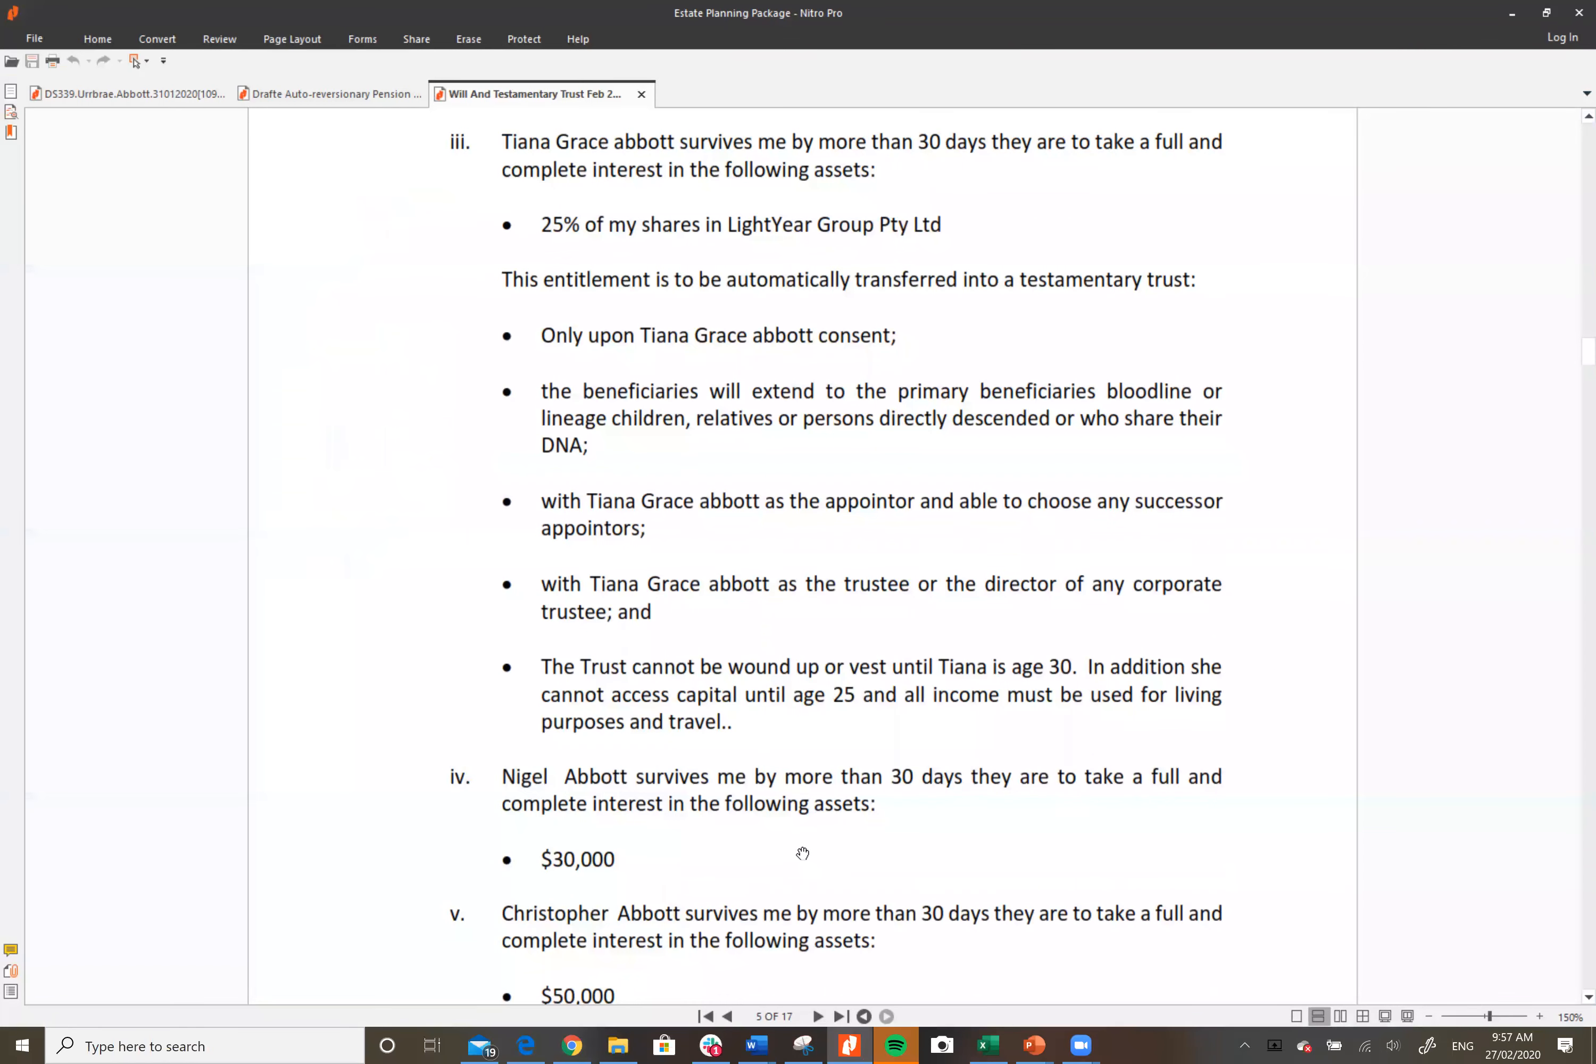
Step: Read page 5's remaining specific gifts, including the $30,000 and $50,000 gifts, and the social media clause
scroll(802, 853, "down", 3)
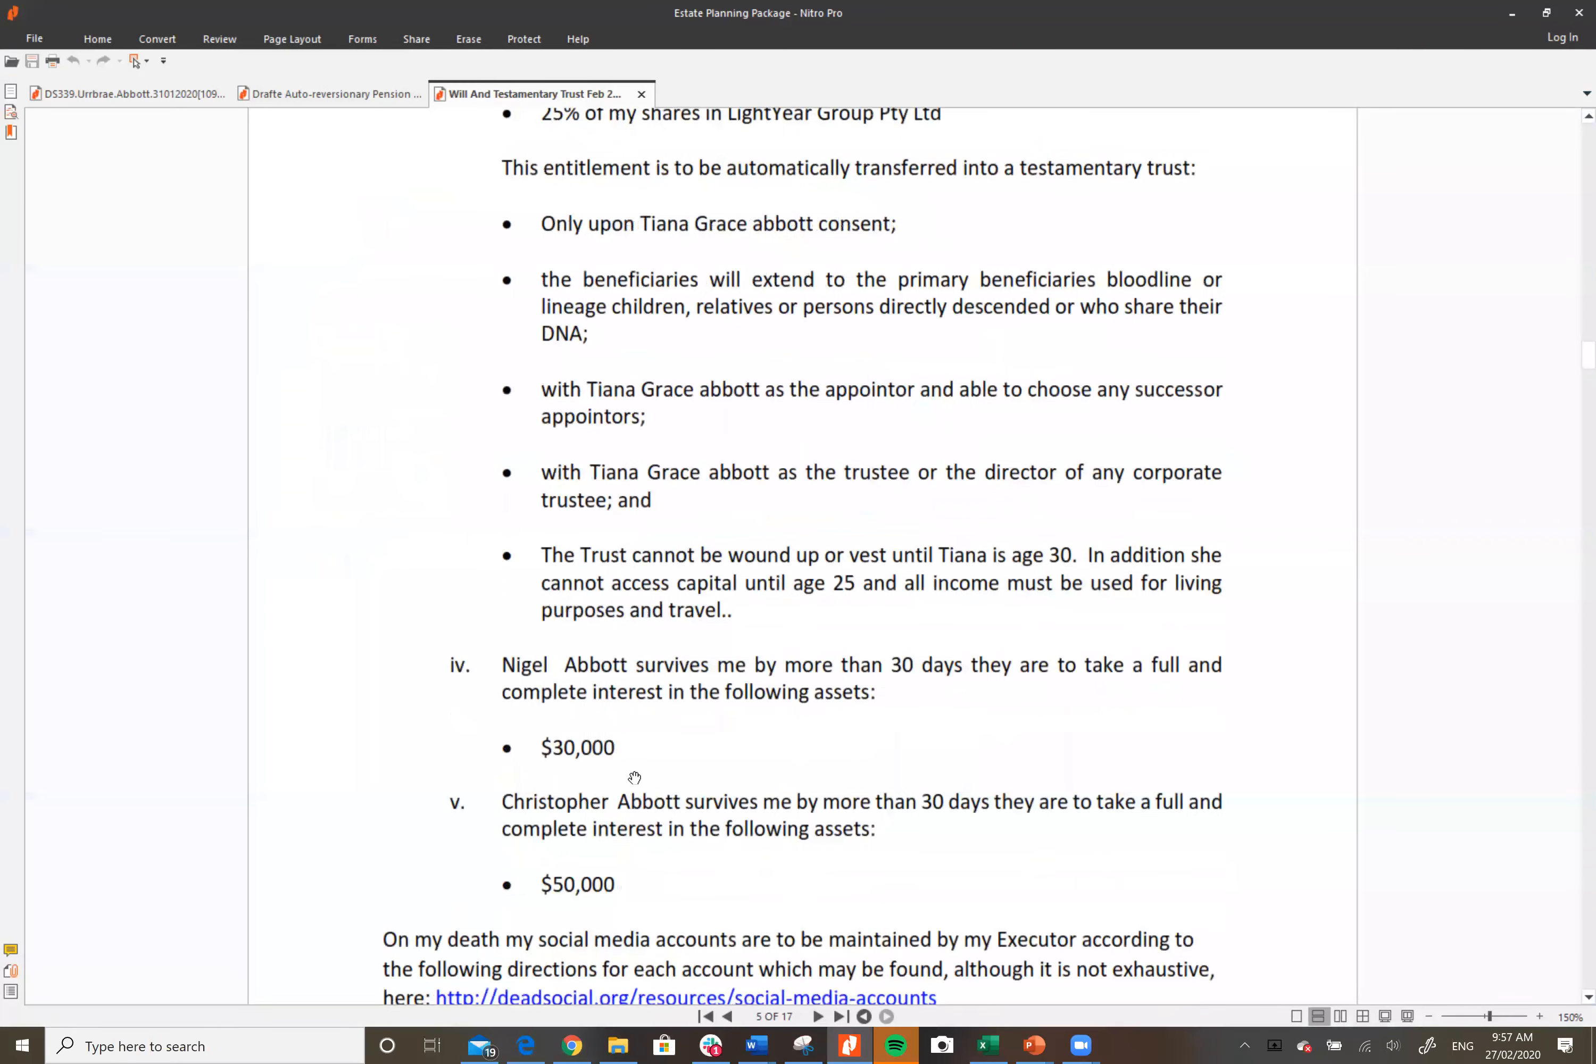
scroll(694, 855, "down", 3)
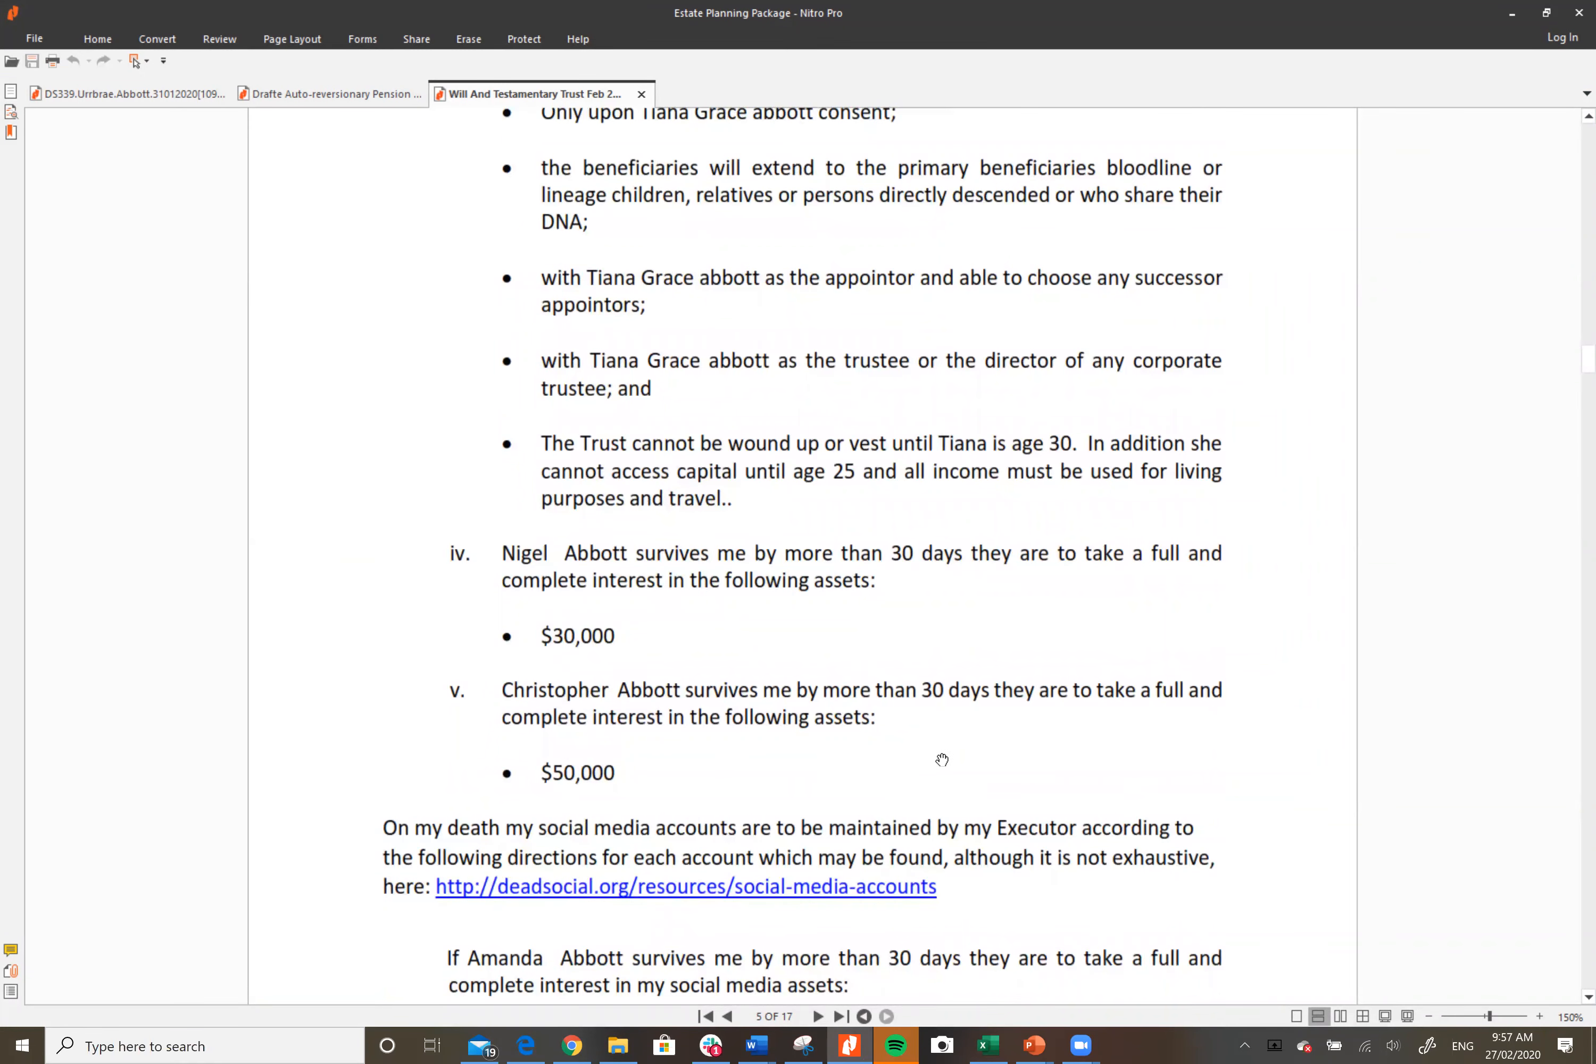
scroll(941, 759, "down", 3)
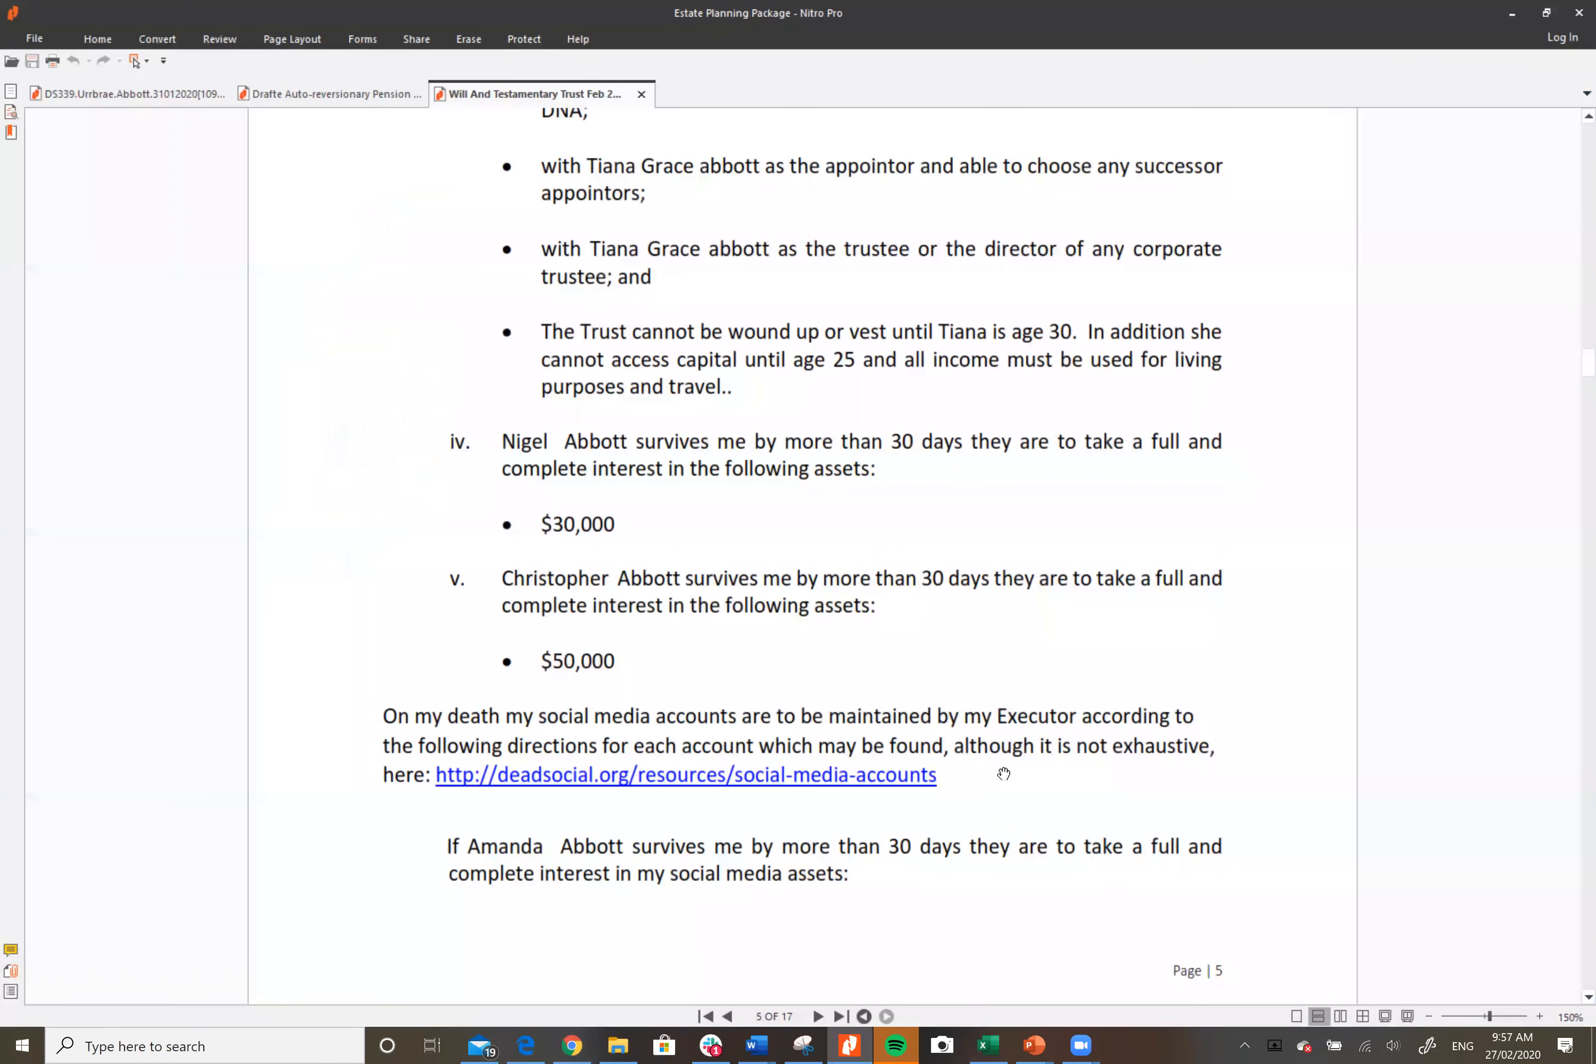
scroll(991, 787, "down", 3)
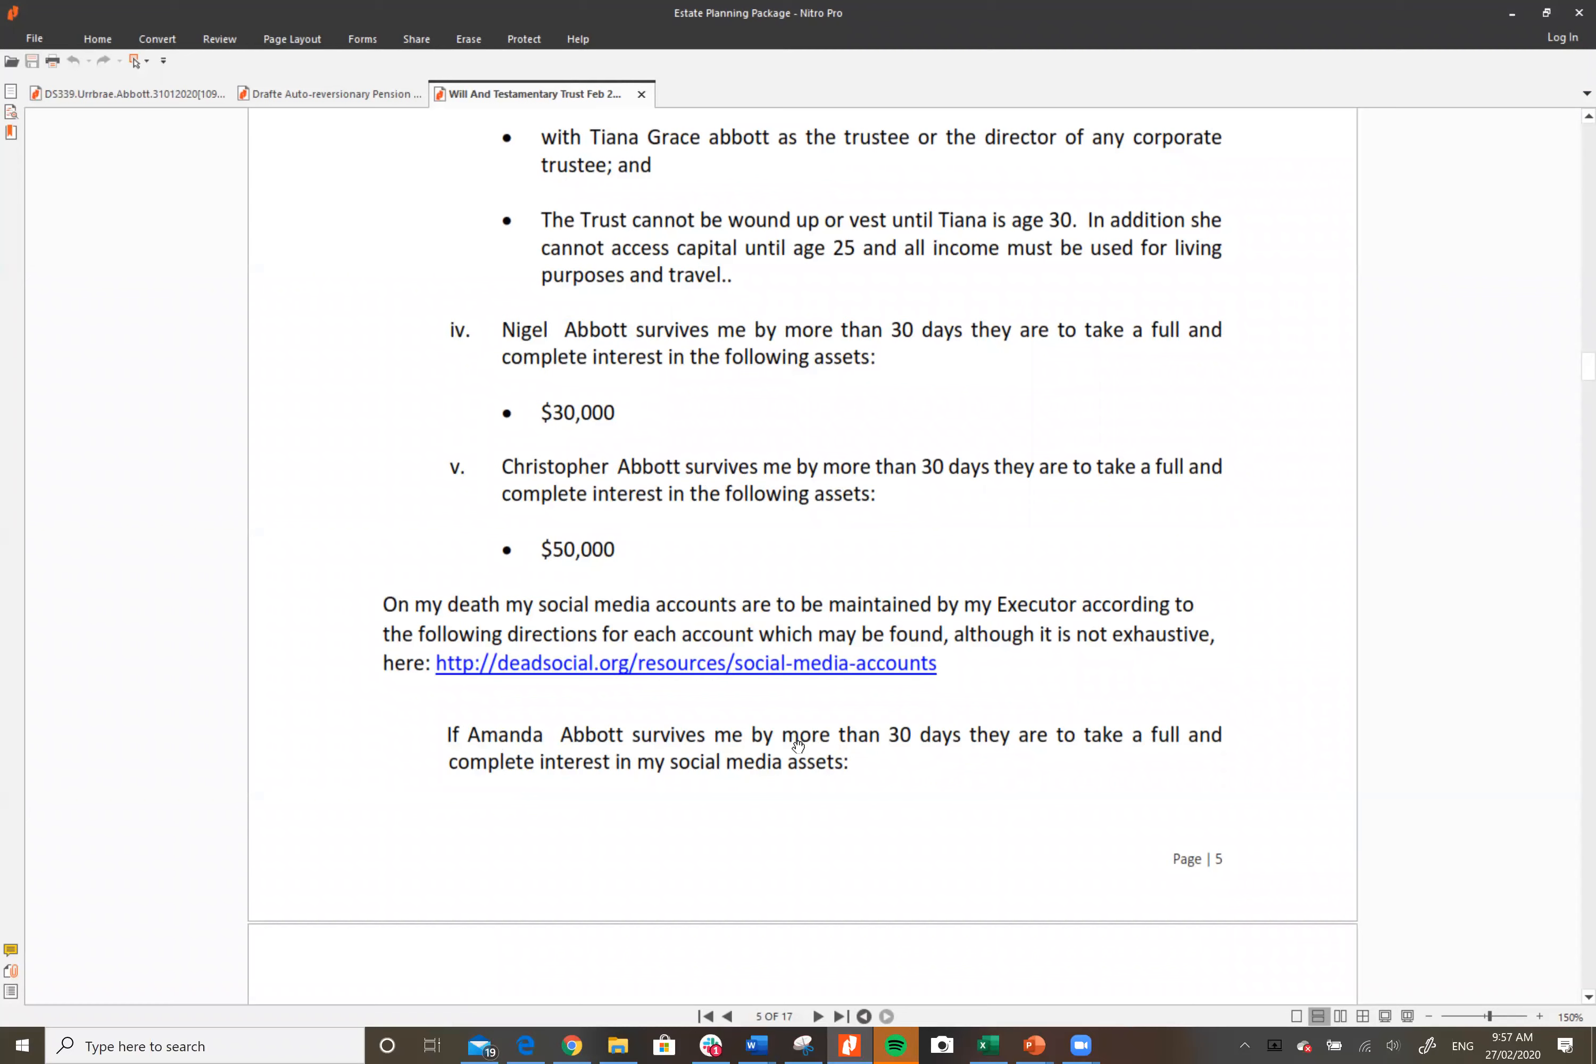
scroll(996, 743, "down", 6)
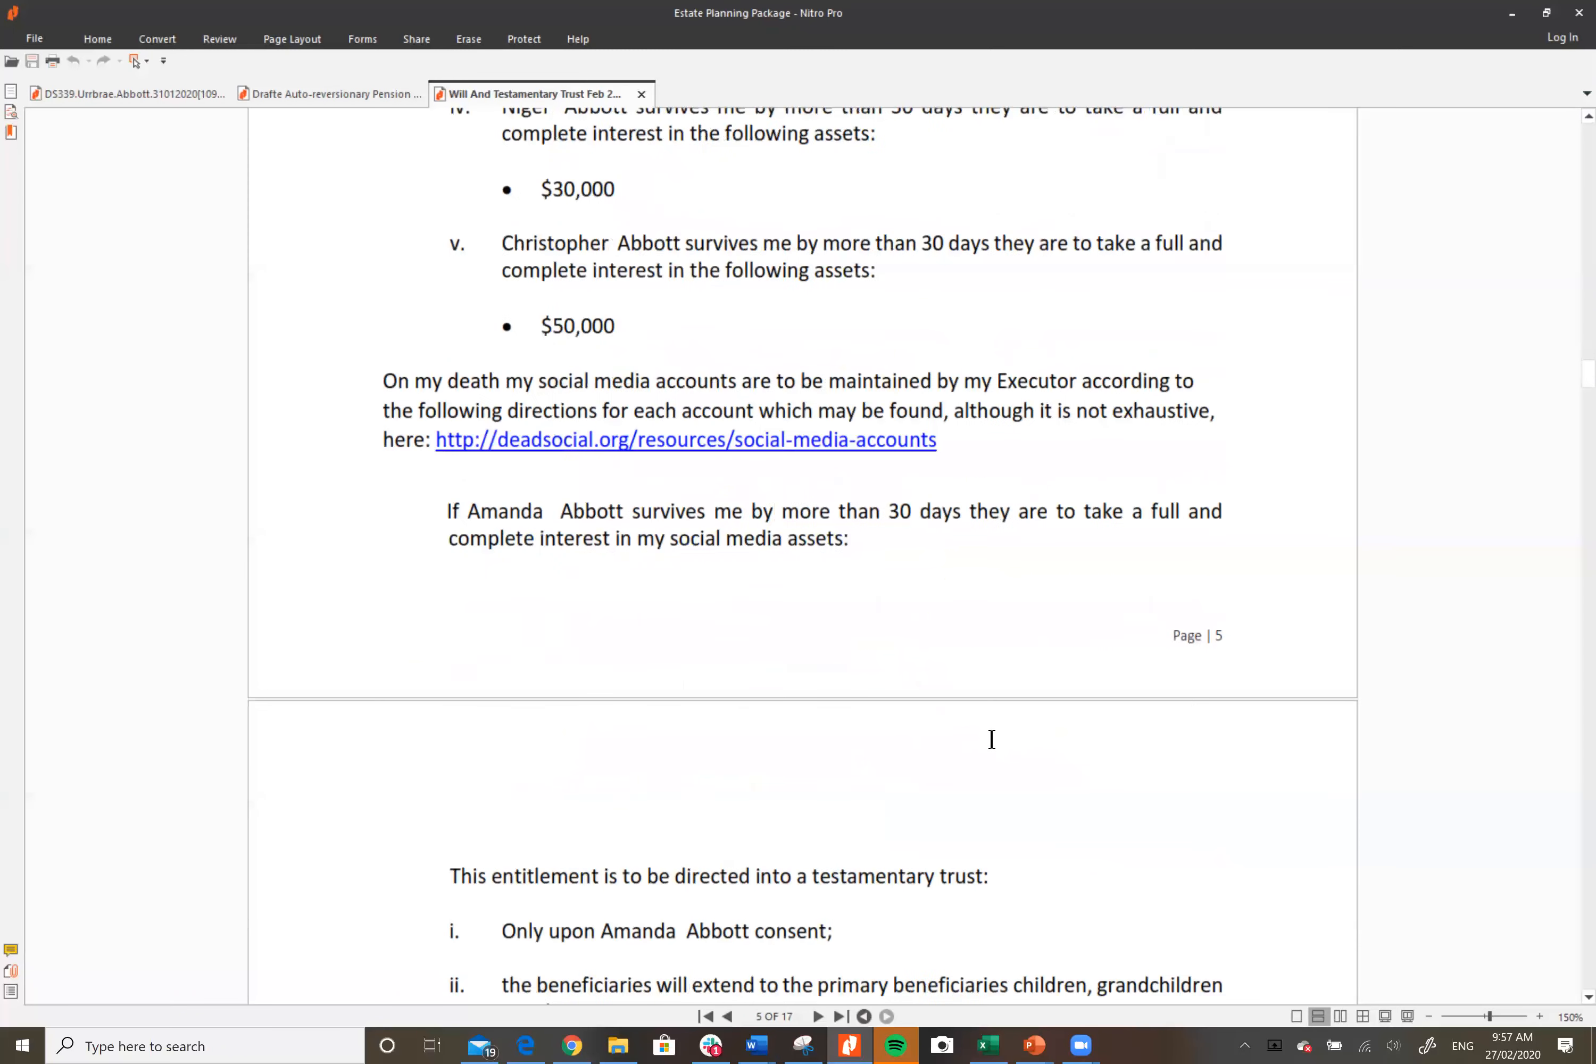
scroll(992, 740, "down", 5)
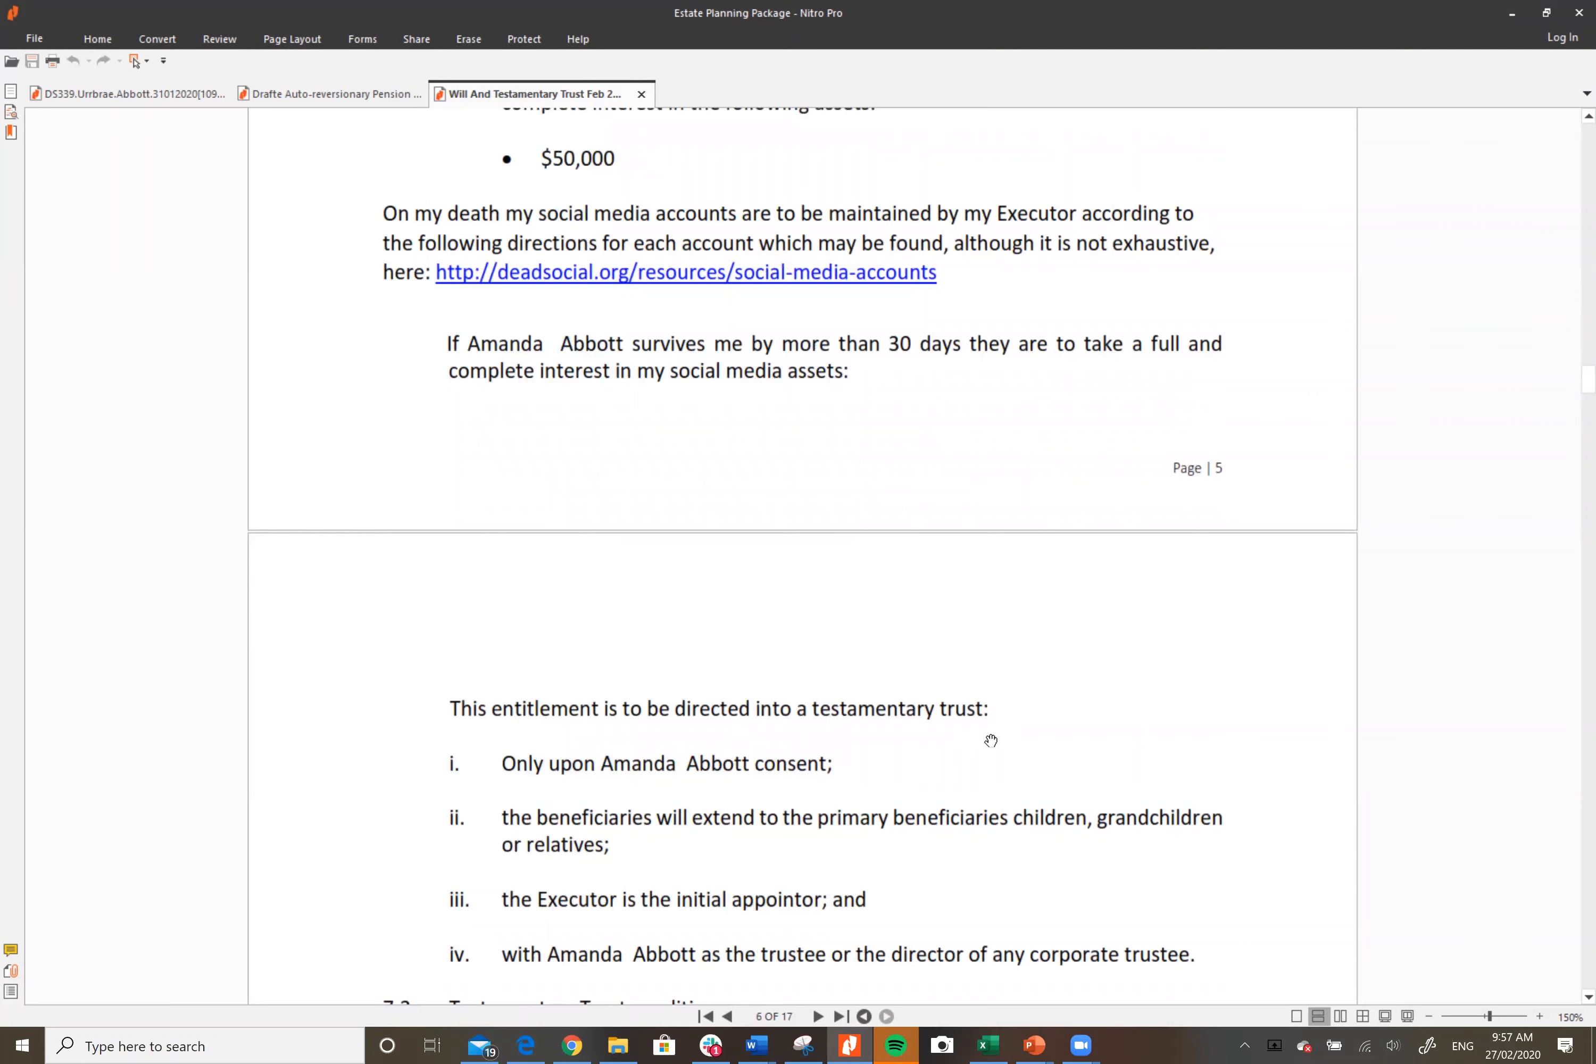
scroll(991, 740, "down", 3)
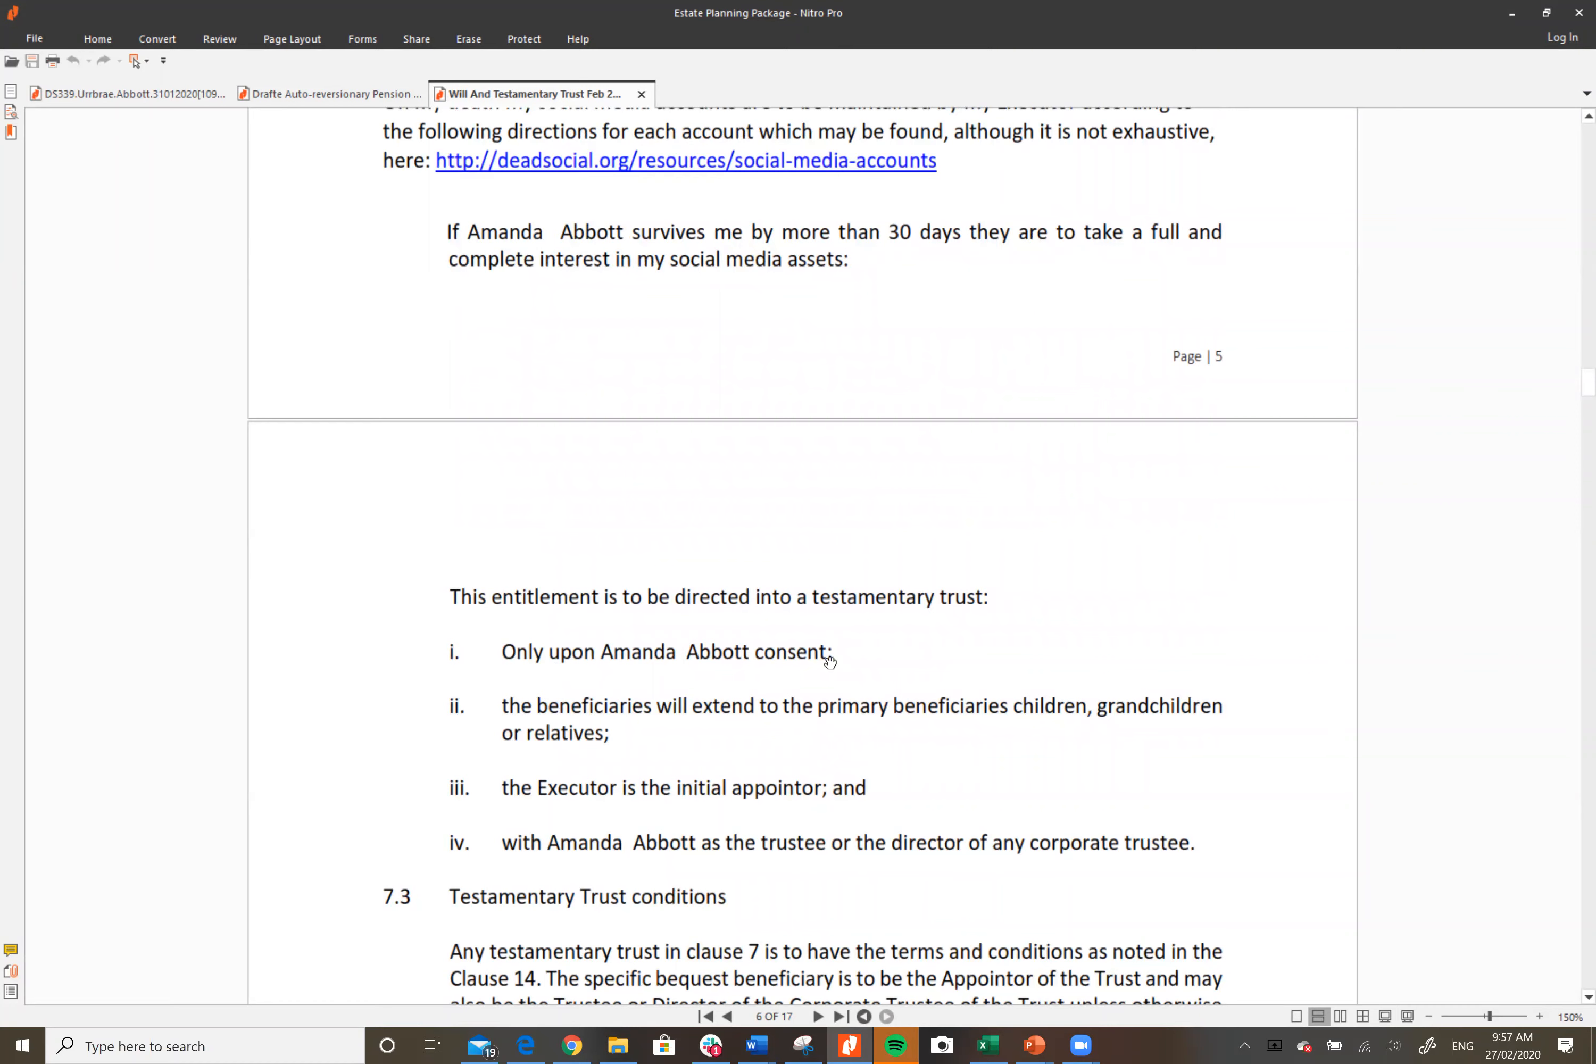
scroll(829, 660, "up", 3)
scroll(819, 648, "up", 2)
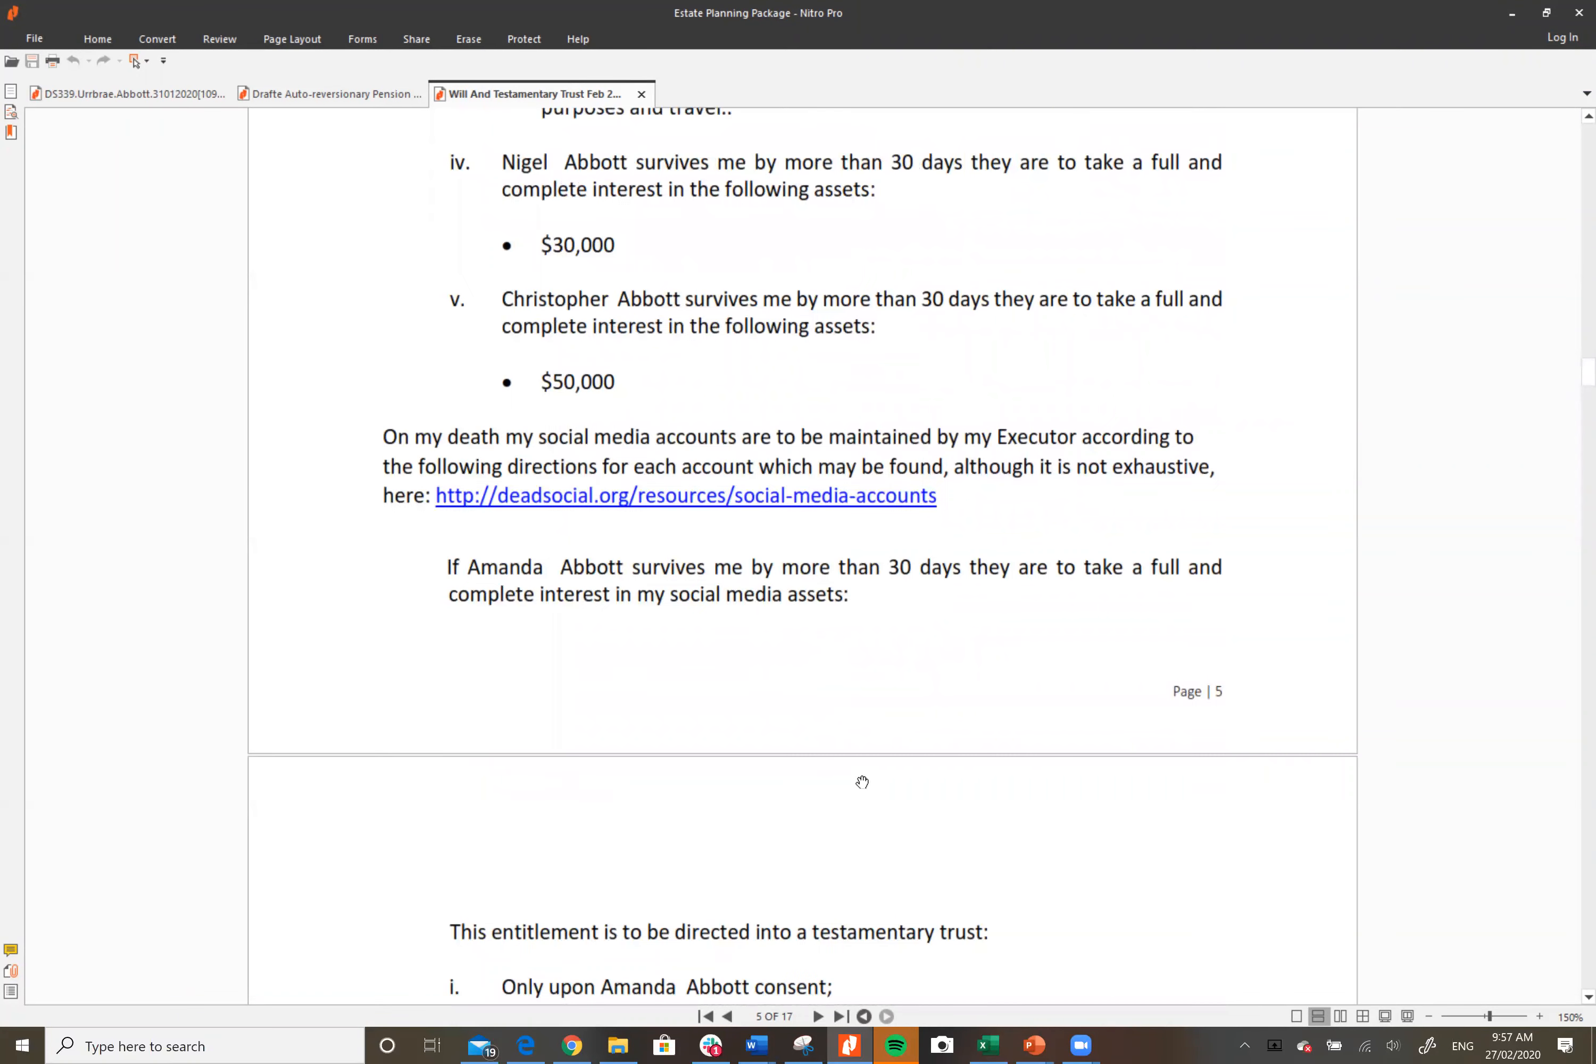
Step: Continue through clause 7.3's trust conditions to clause 8 on the residual estate on page 6
scroll(834, 816, "down", 3)
scroll(835, 814, "down", 3)
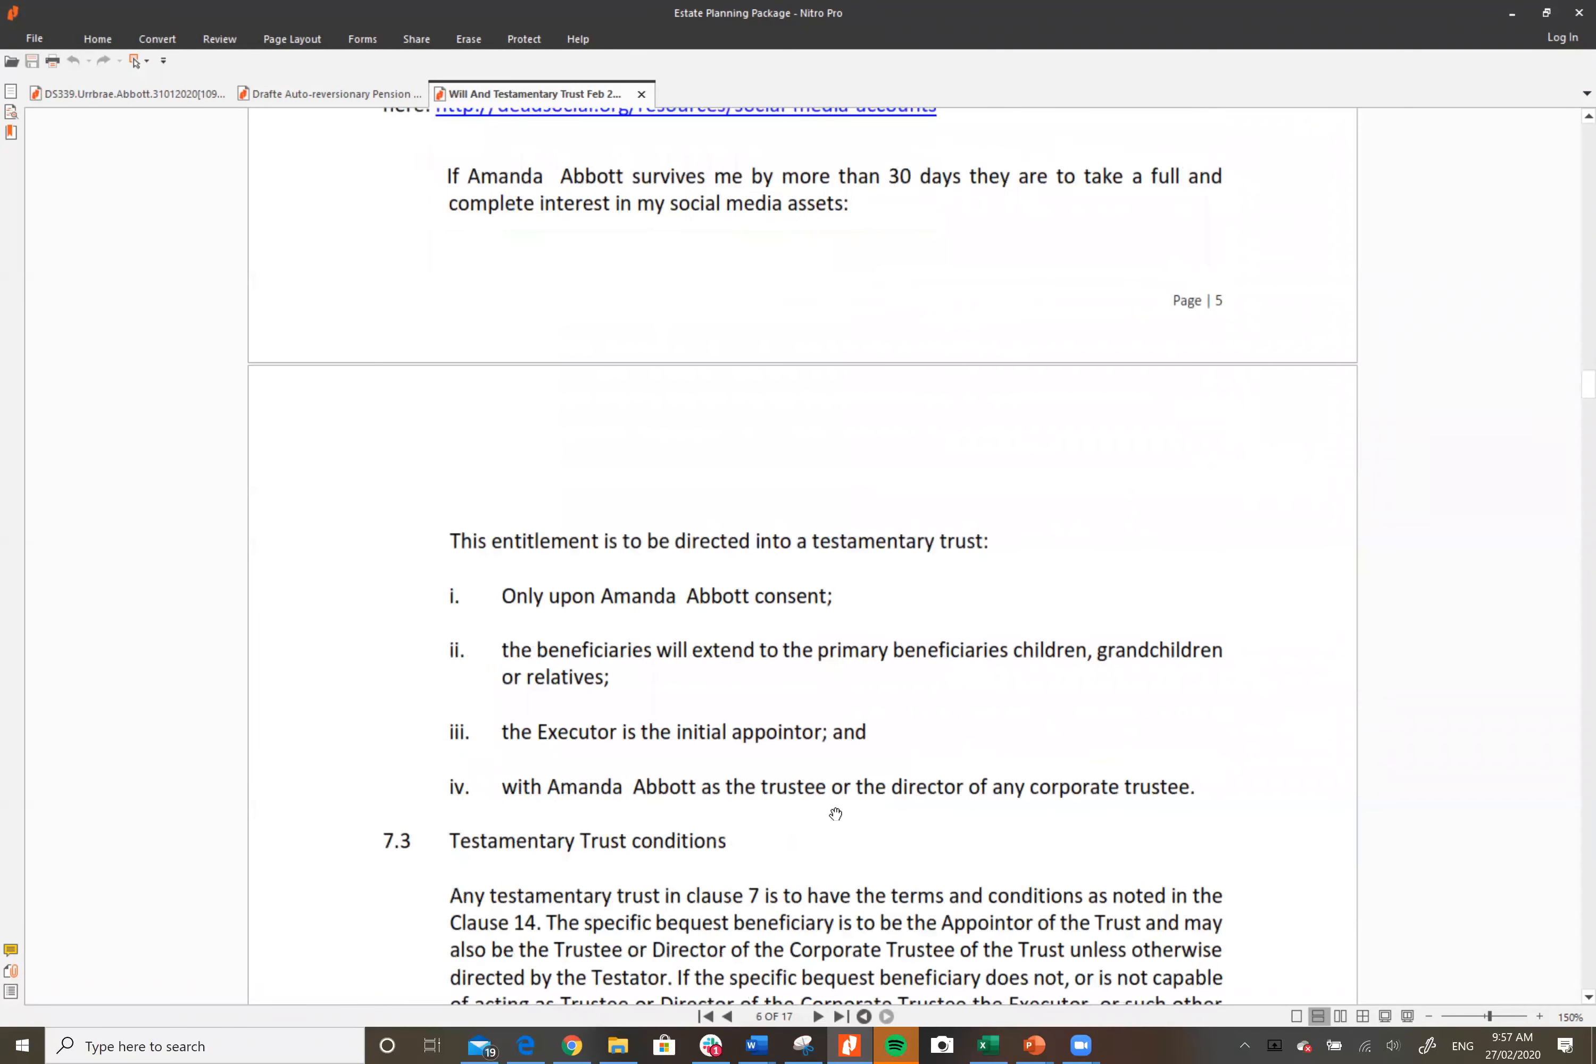
scroll(835, 814, "down", 4)
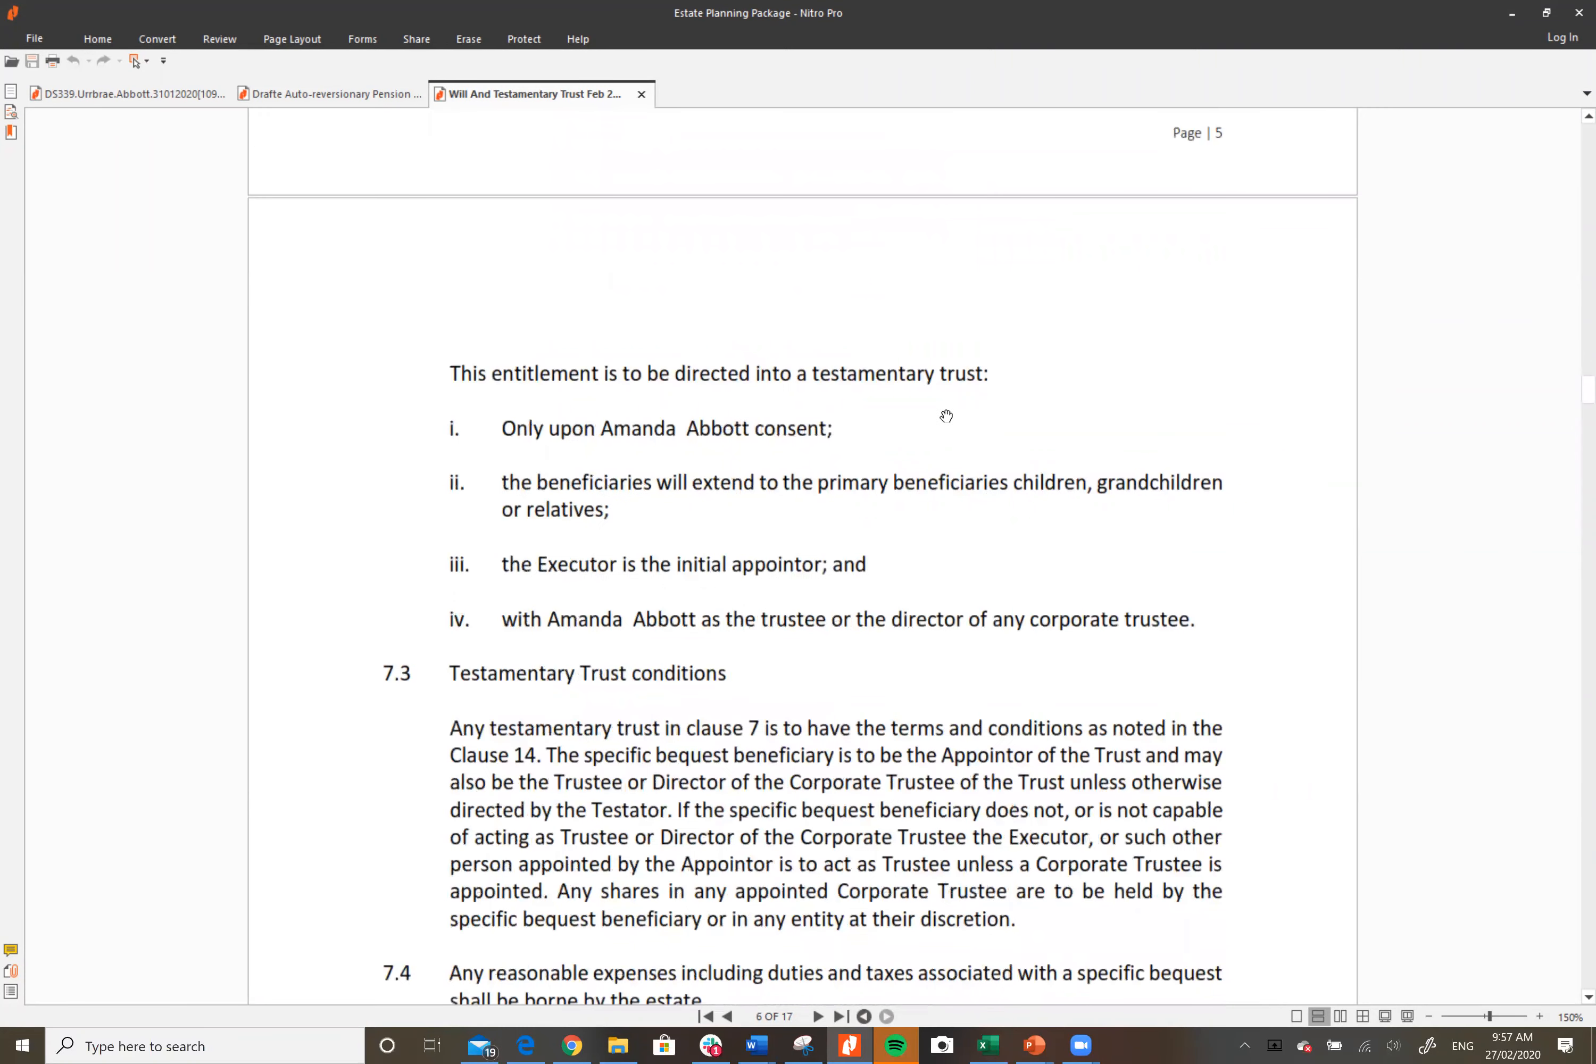
scroll(834, 648, "down", 3)
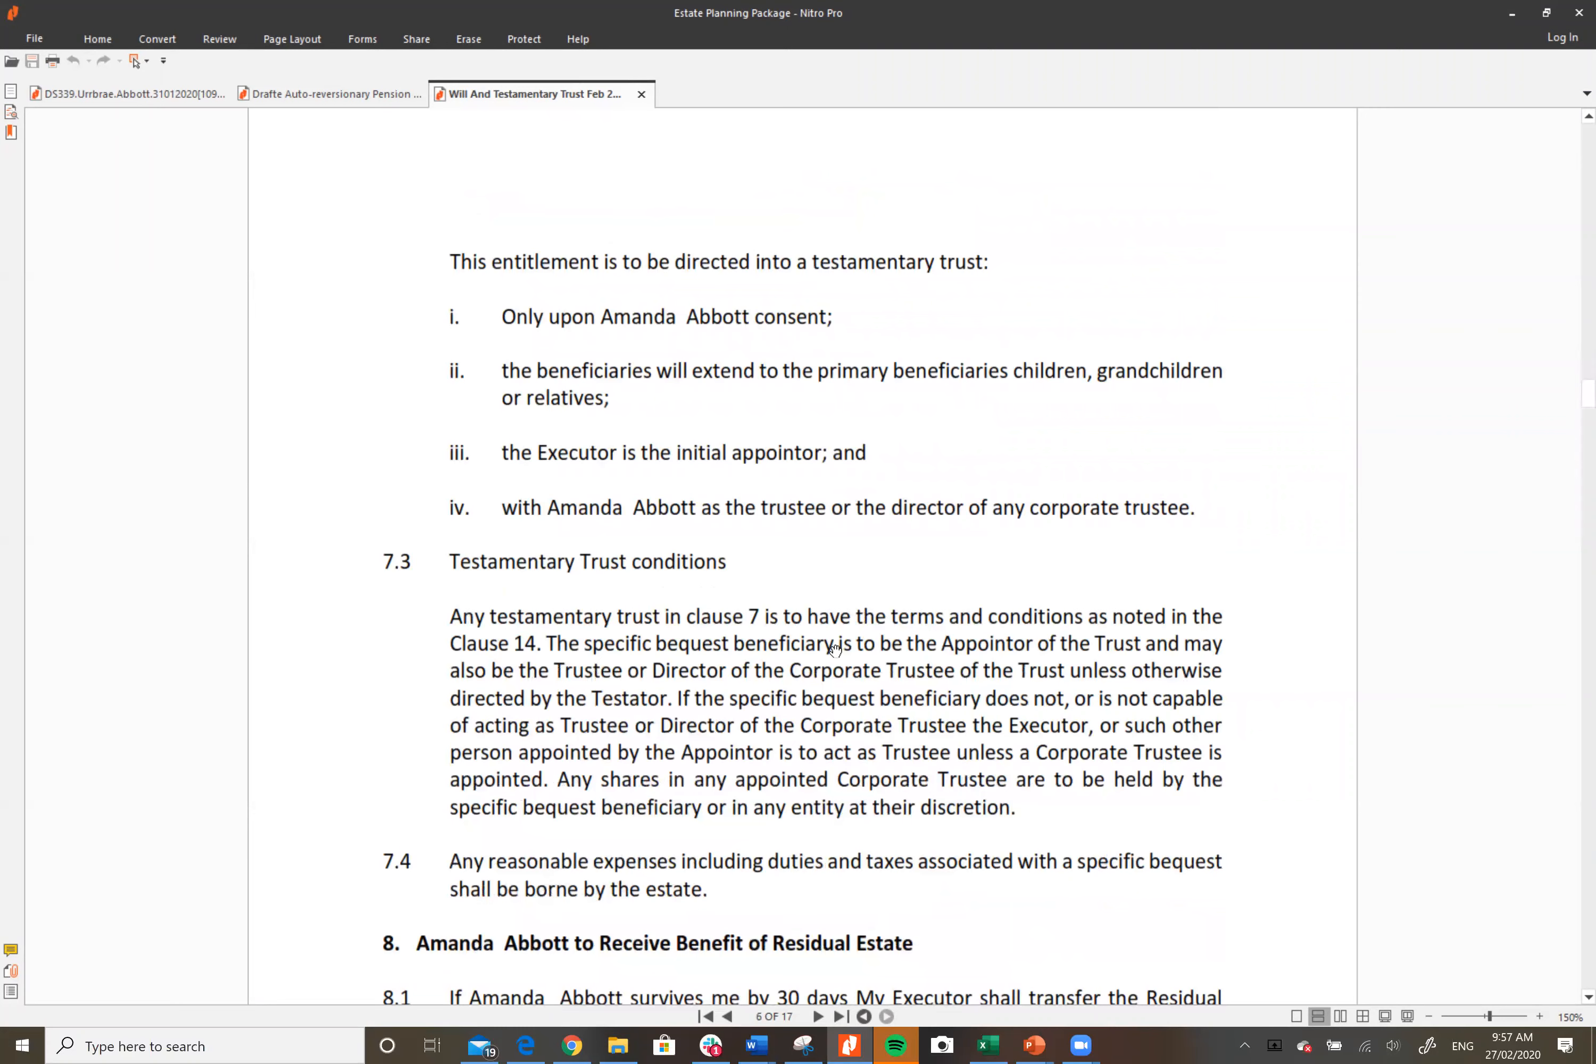
scroll(833, 649, "down", 1)
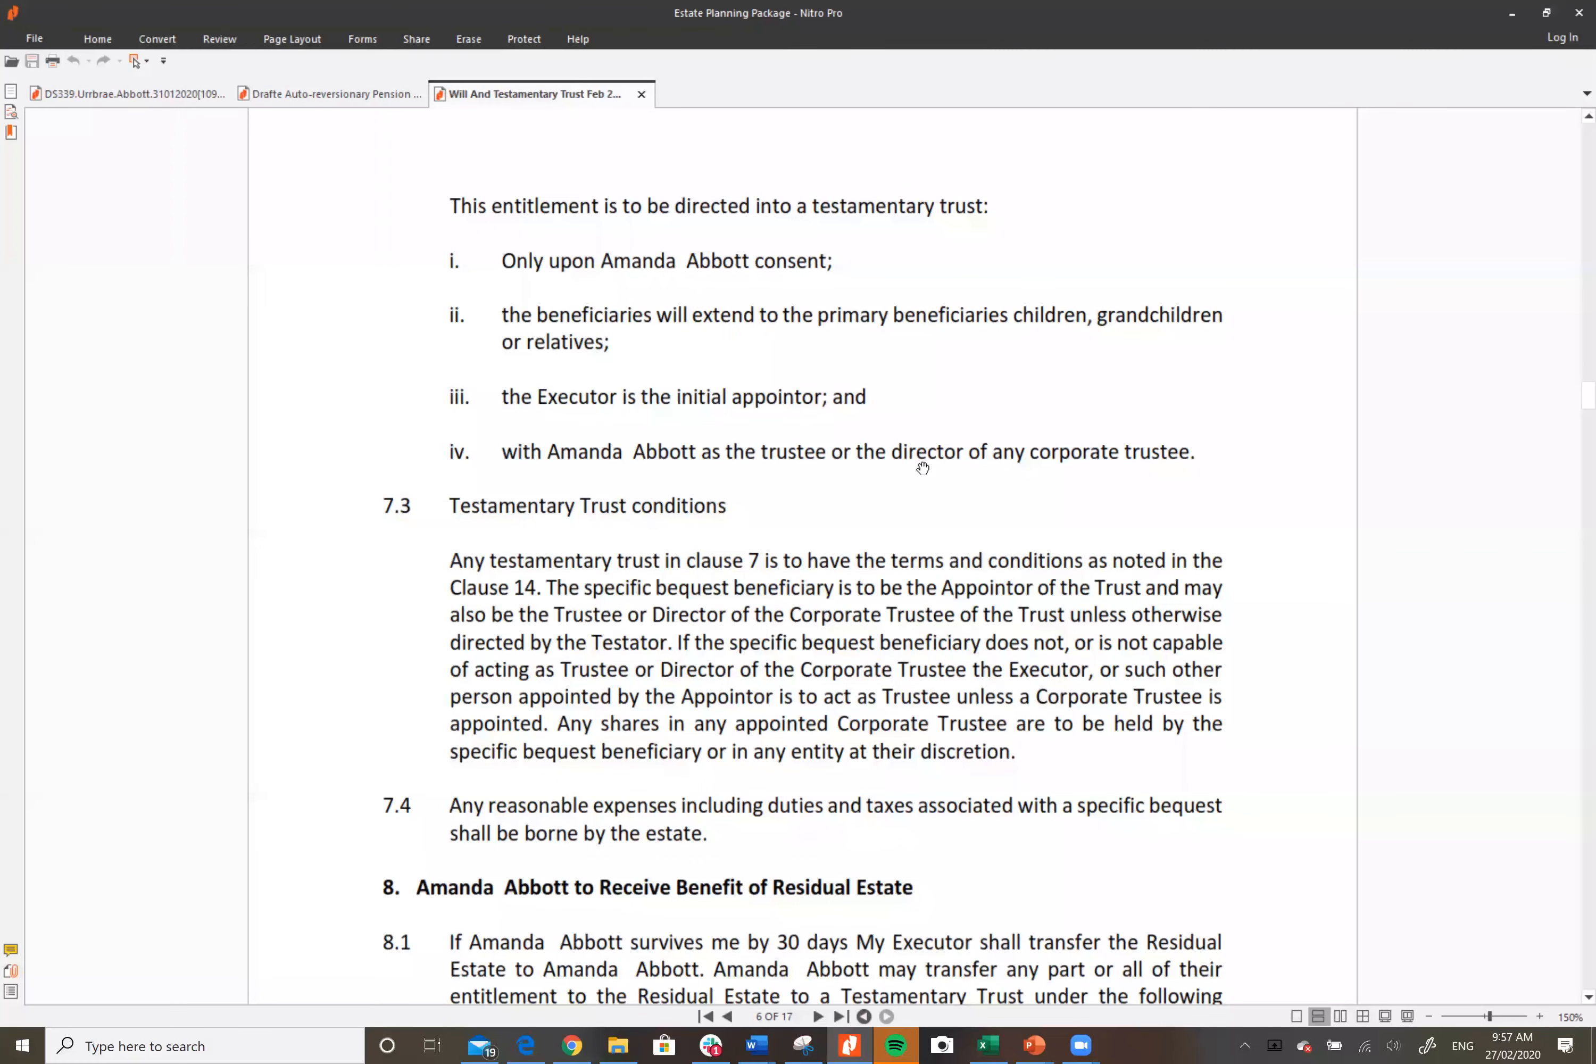
scroll(708, 596, "down", 1)
scroll(712, 619, "down", 3)
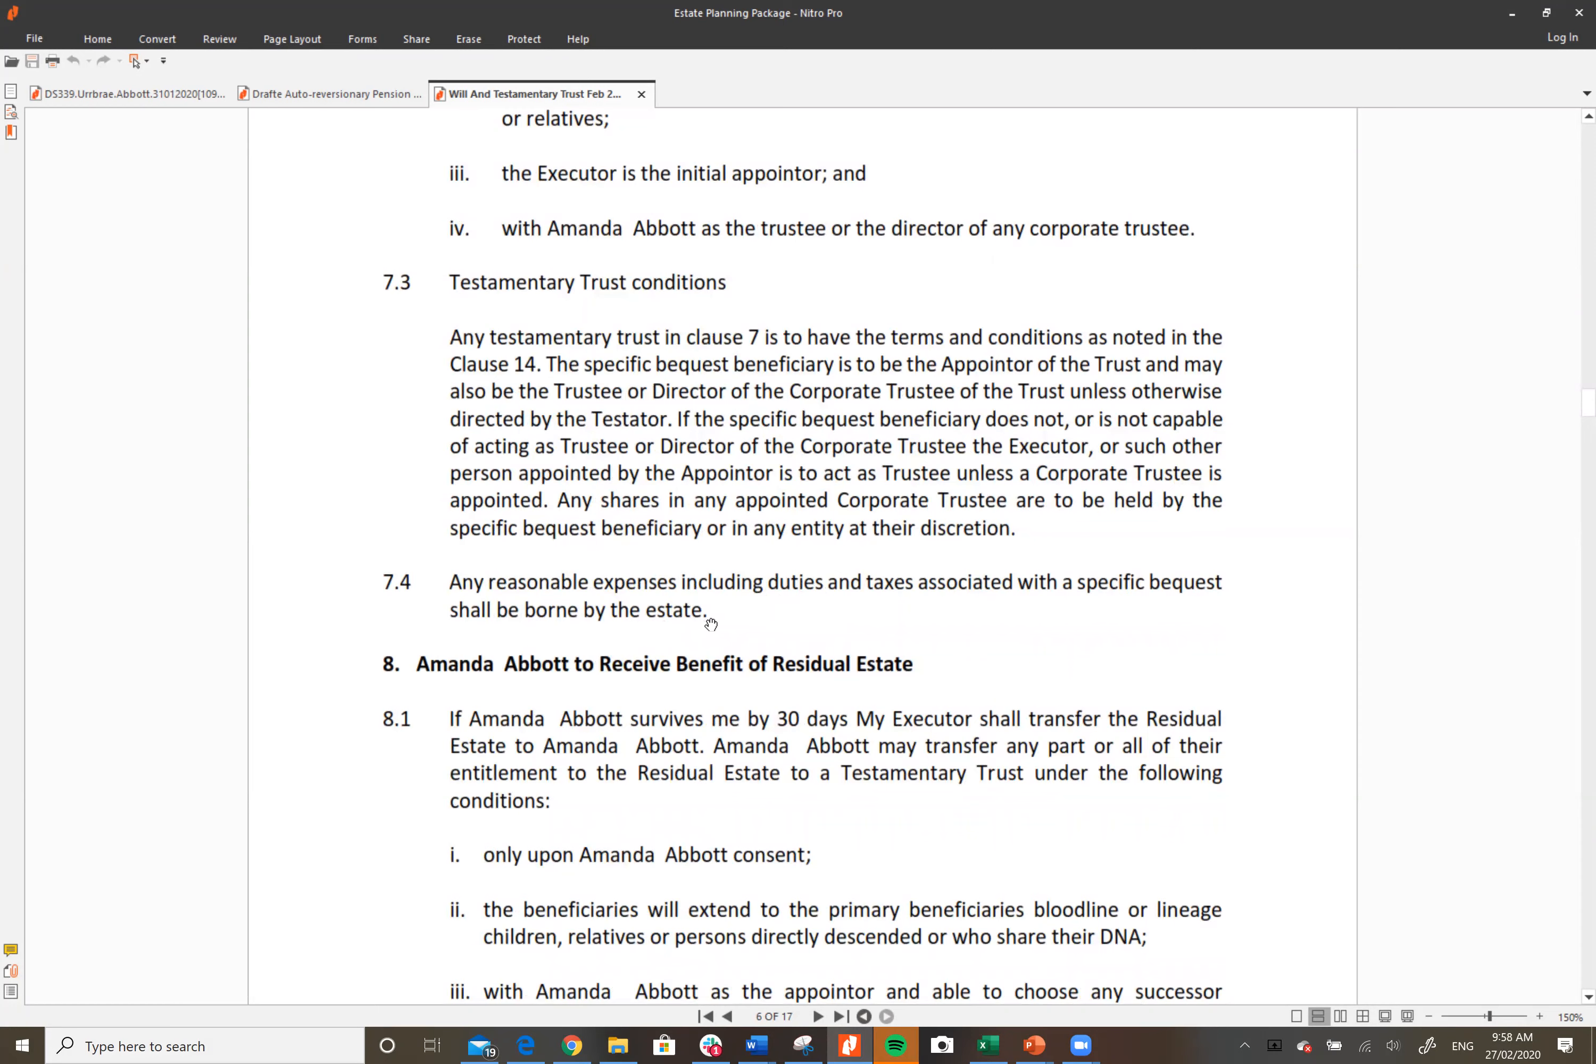
scroll(1062, 610, "down", 5)
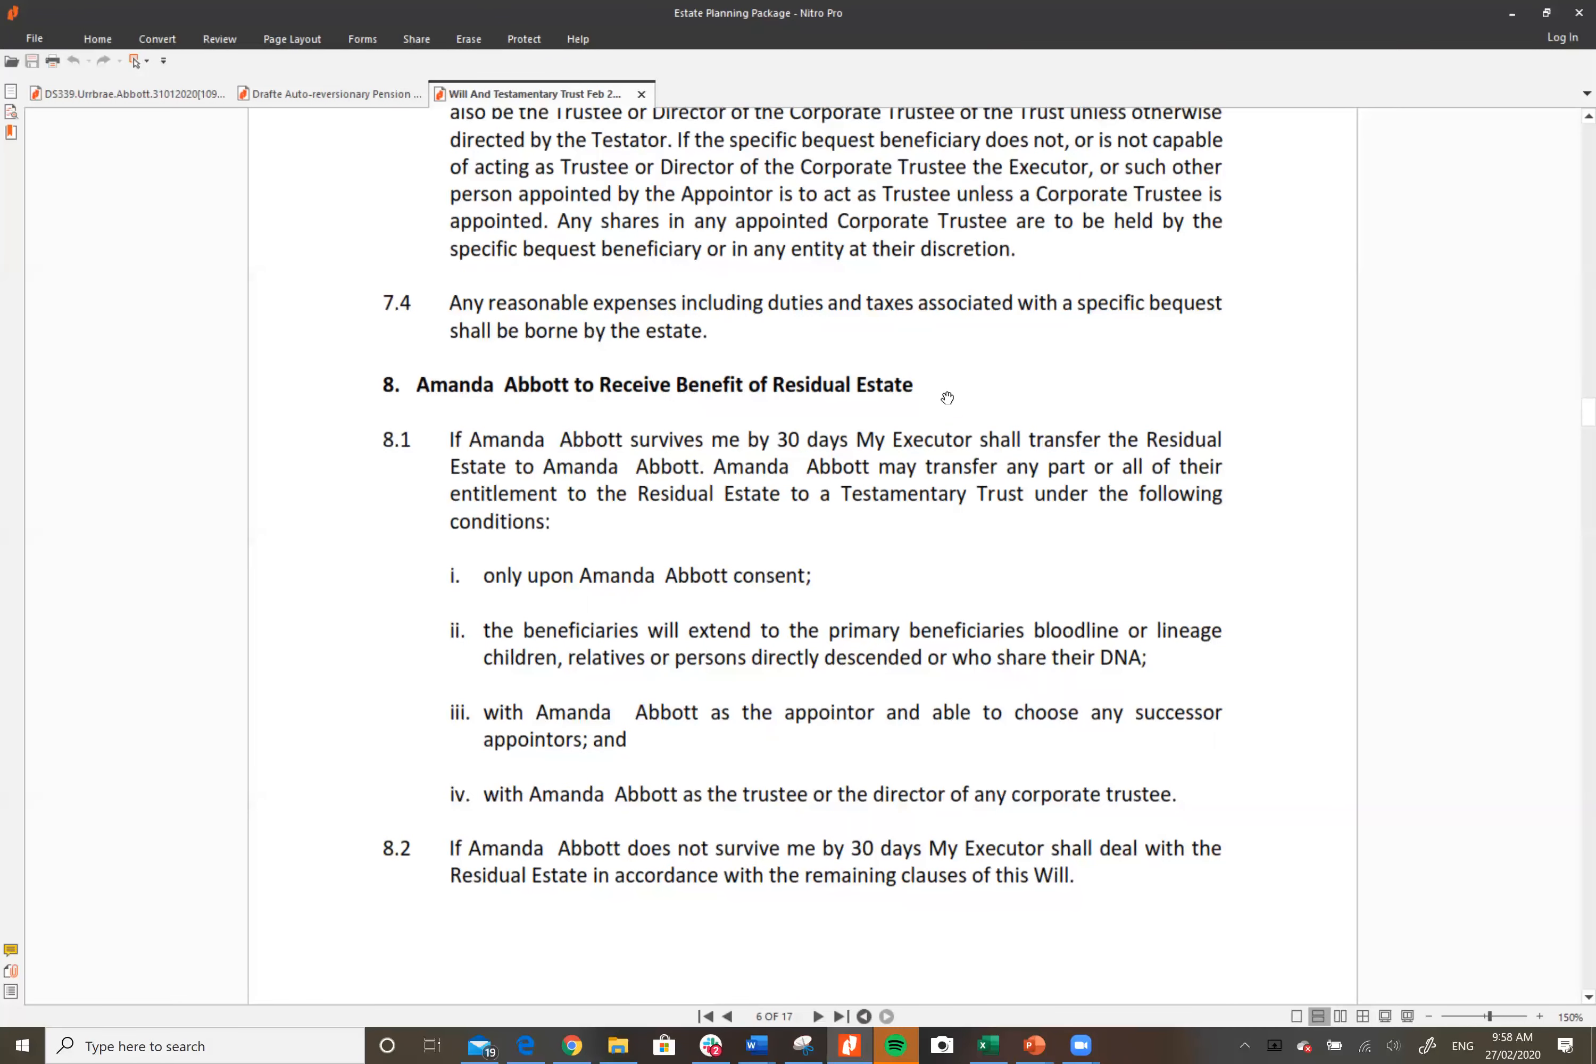
Step: Read past clause 8.2 onto page 7, showing clause 8.3's superannuation survivorship rule and clause 9.1
scroll(1187, 522, "down", 1)
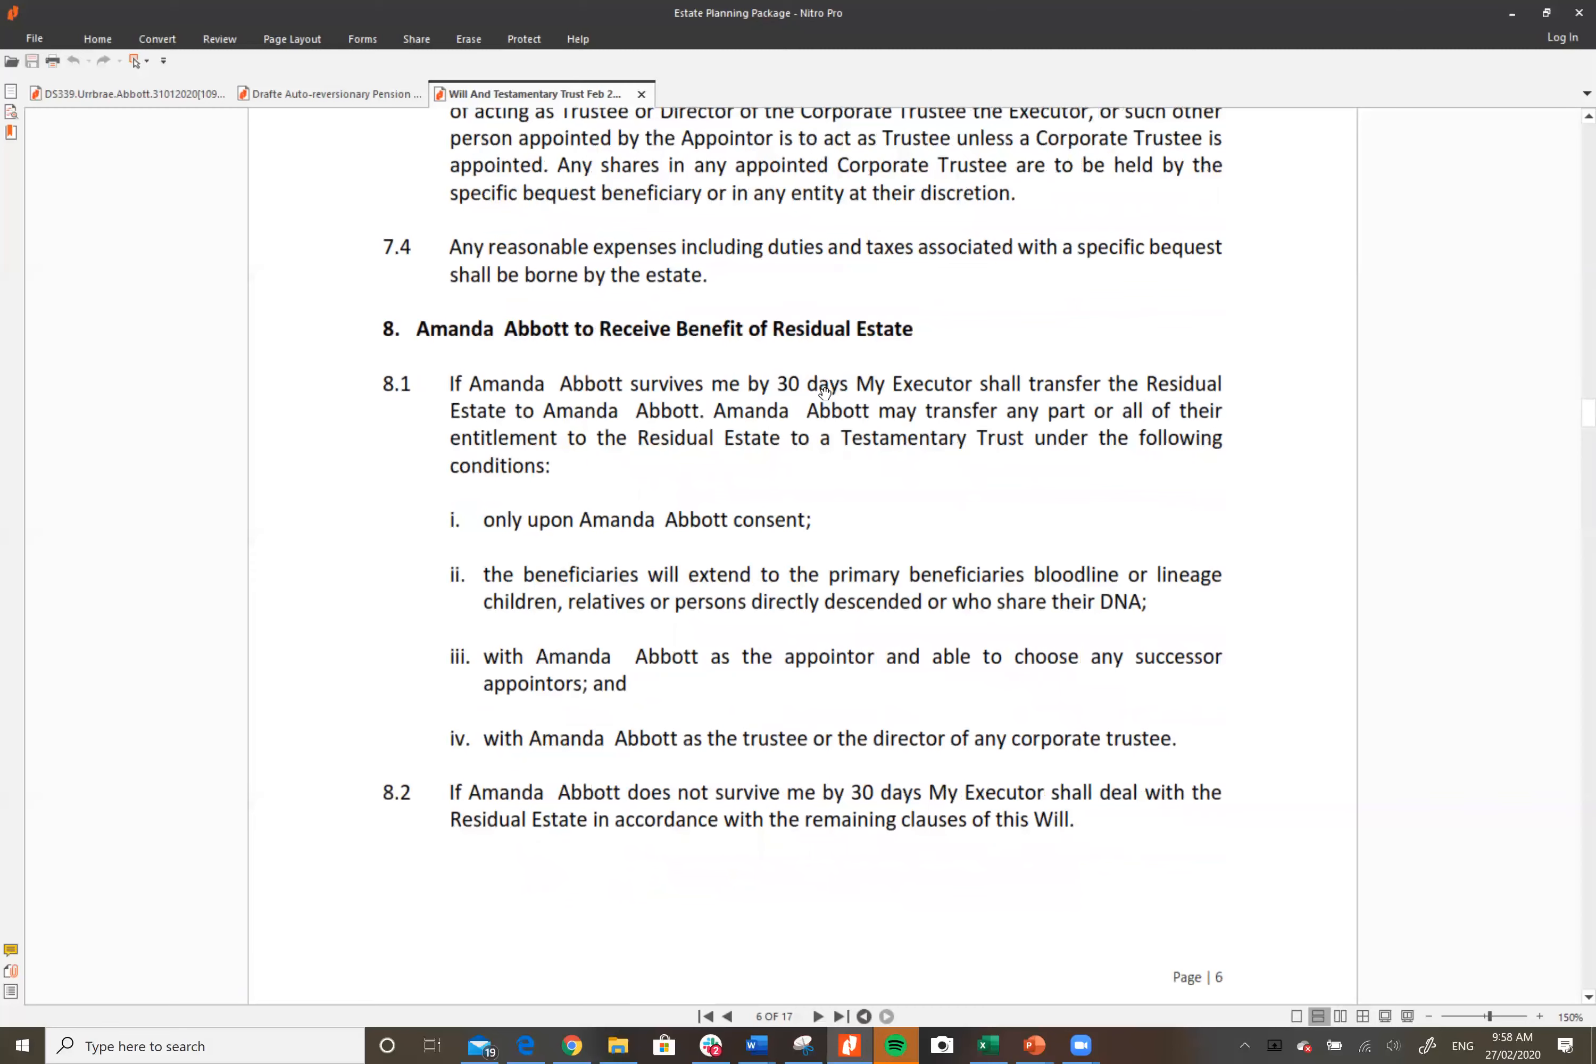
scroll(943, 461, "down", 1)
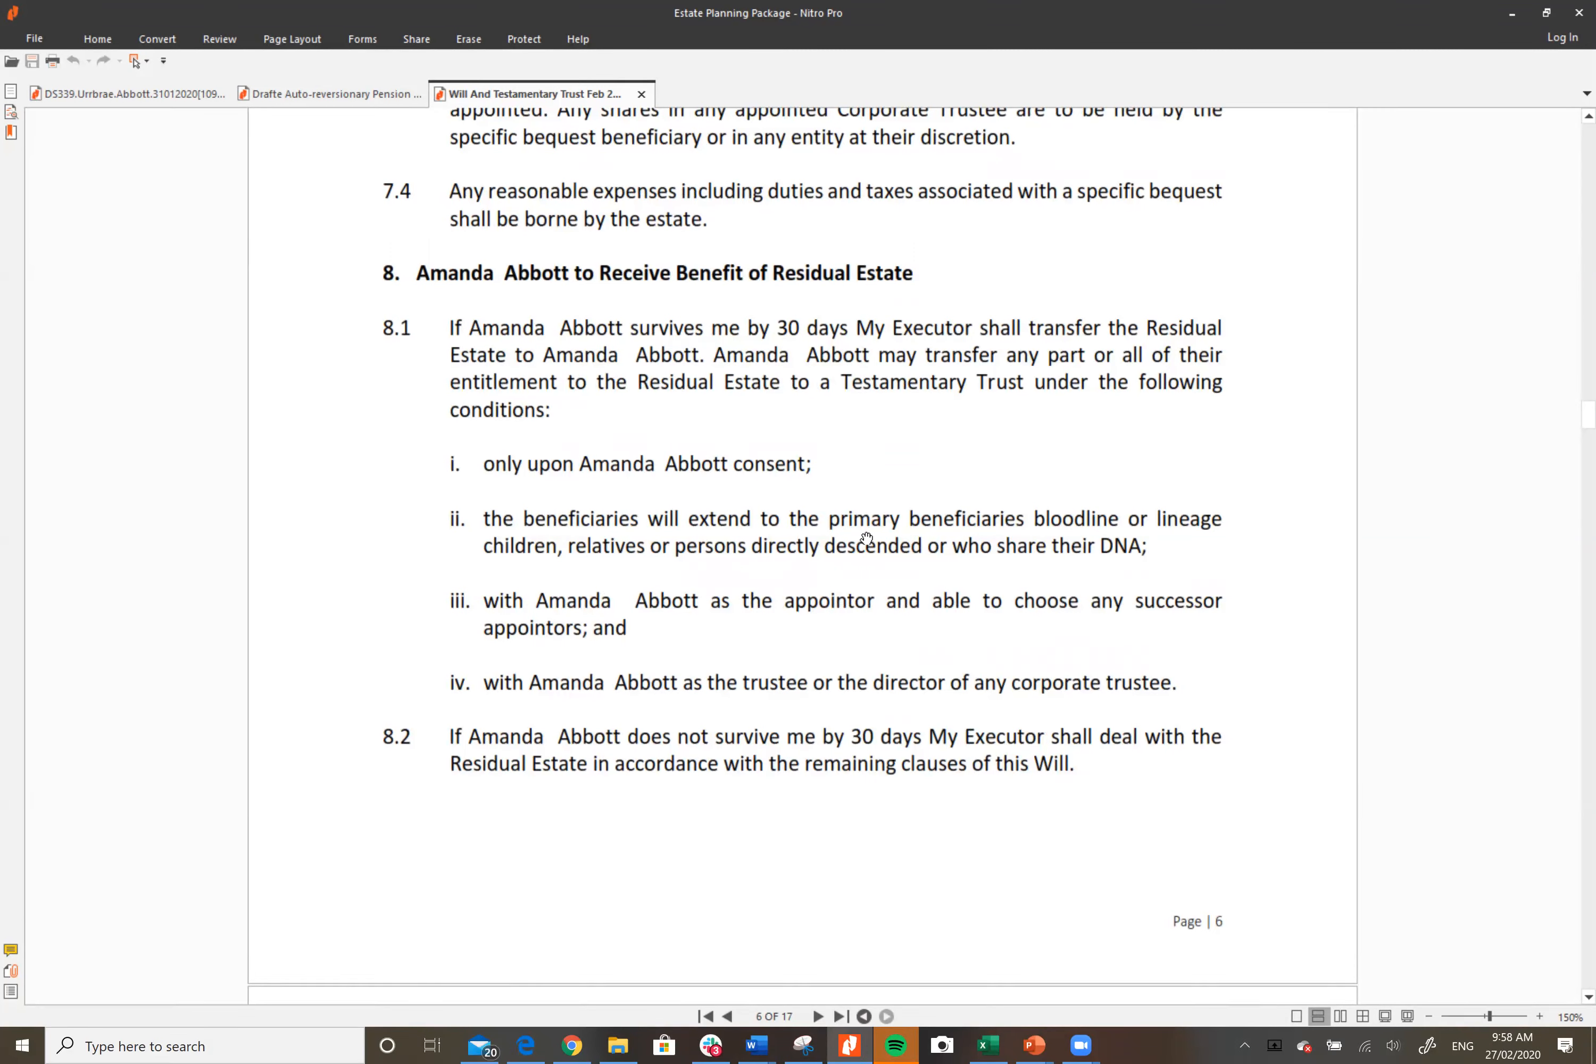
scroll(824, 643, "down", 3)
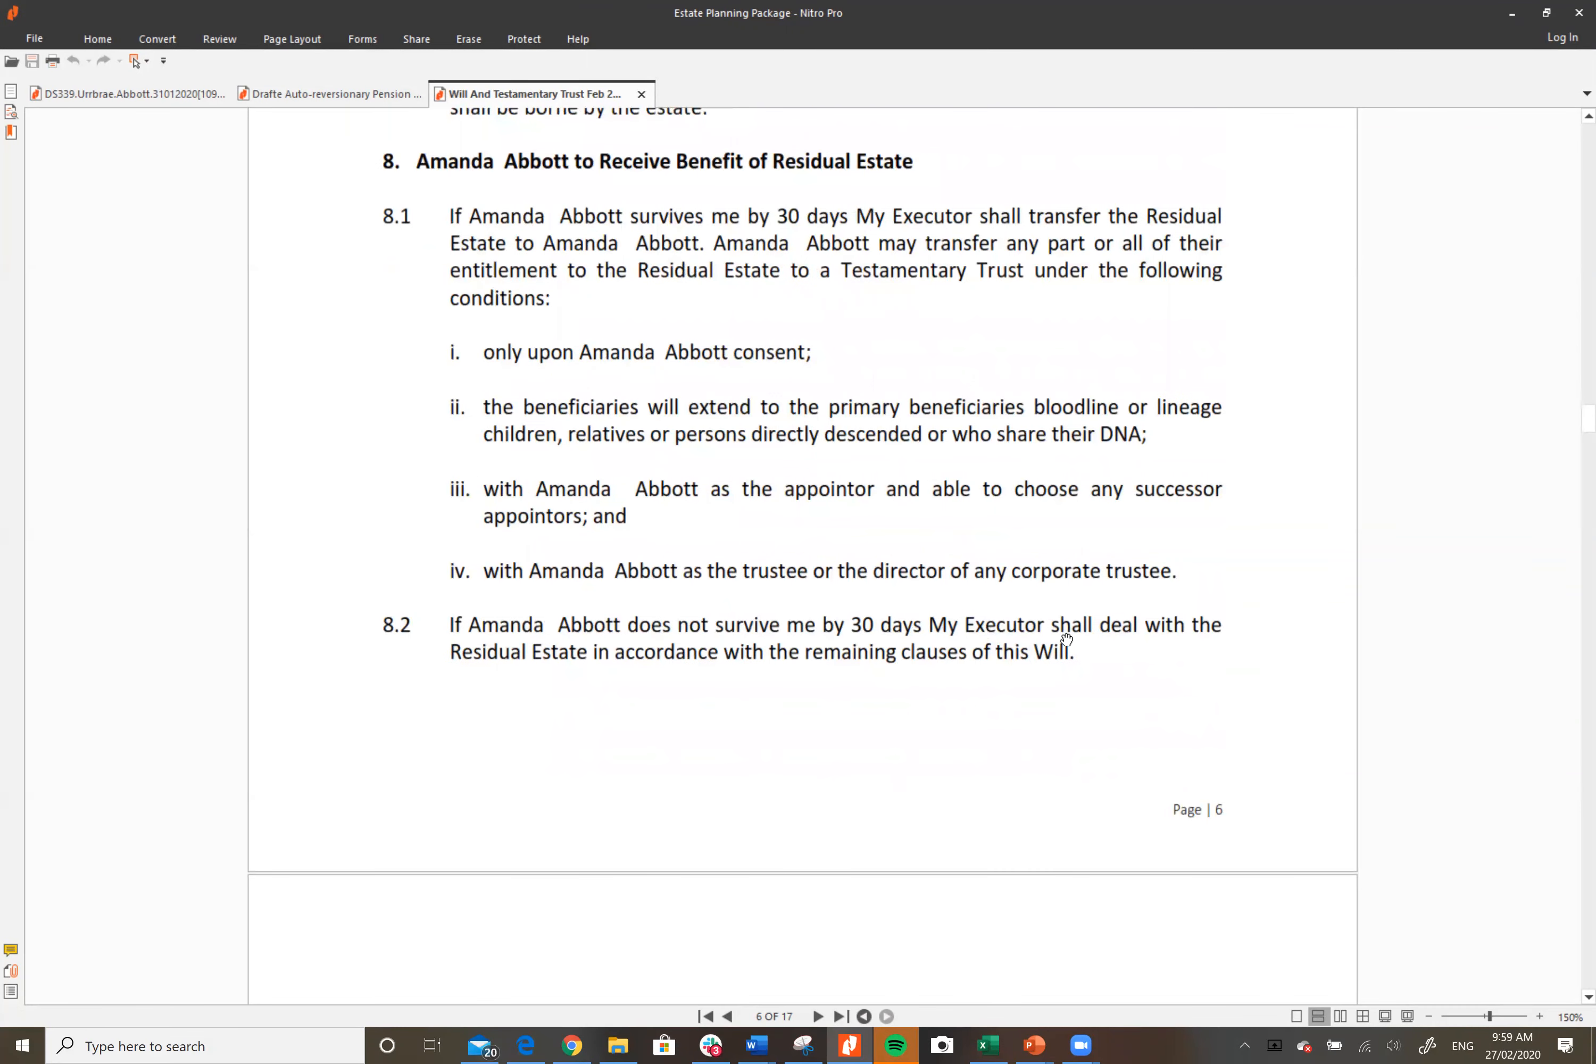
scroll(1076, 638, "down", 9)
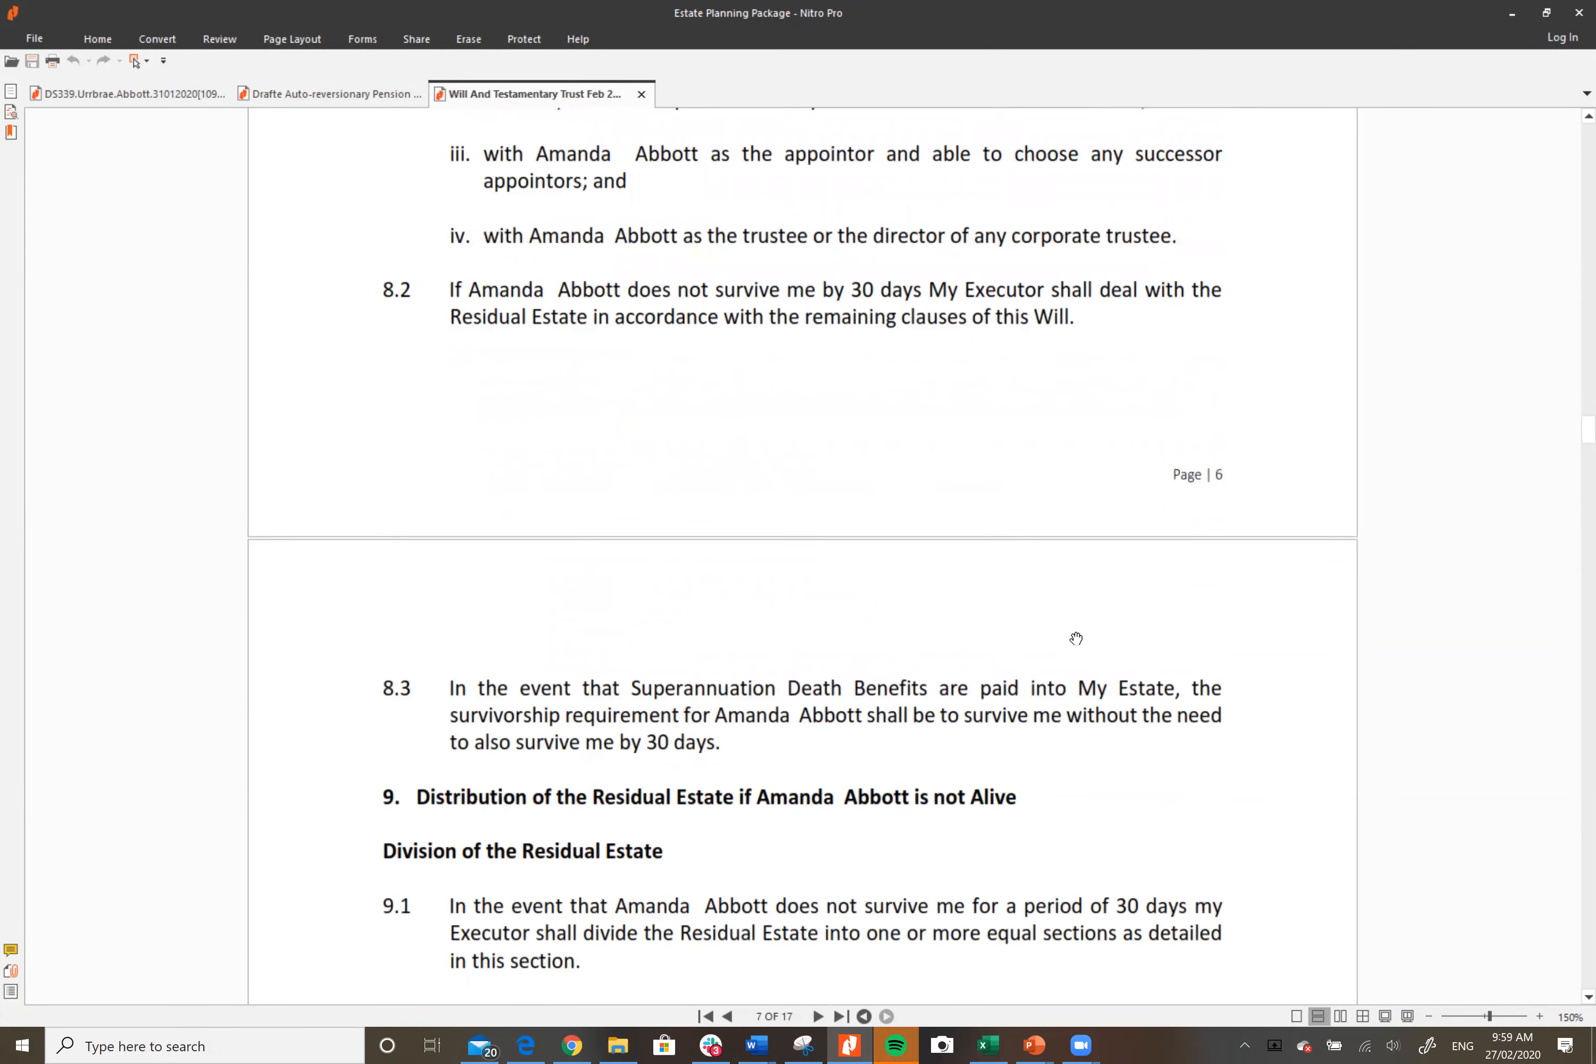
Step: Read through the residual estate distribution clauses 9.1–9.3 on page 7
scroll(1076, 639, "down", 5)
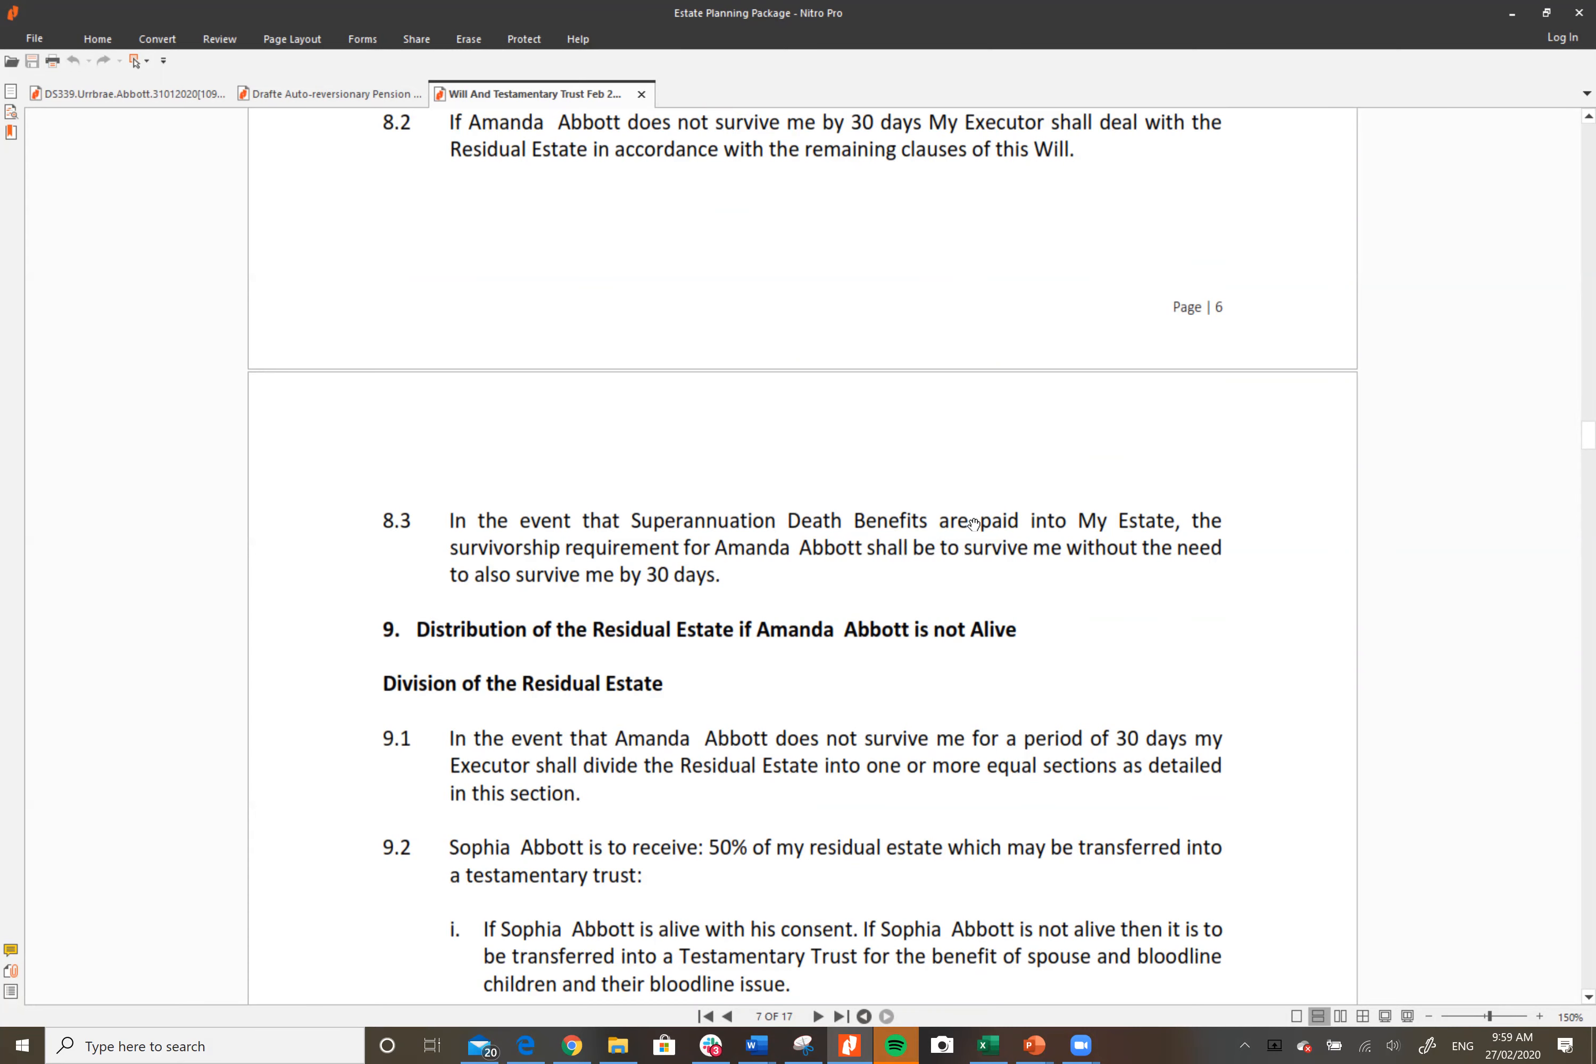
scroll(973, 525, "up", 5)
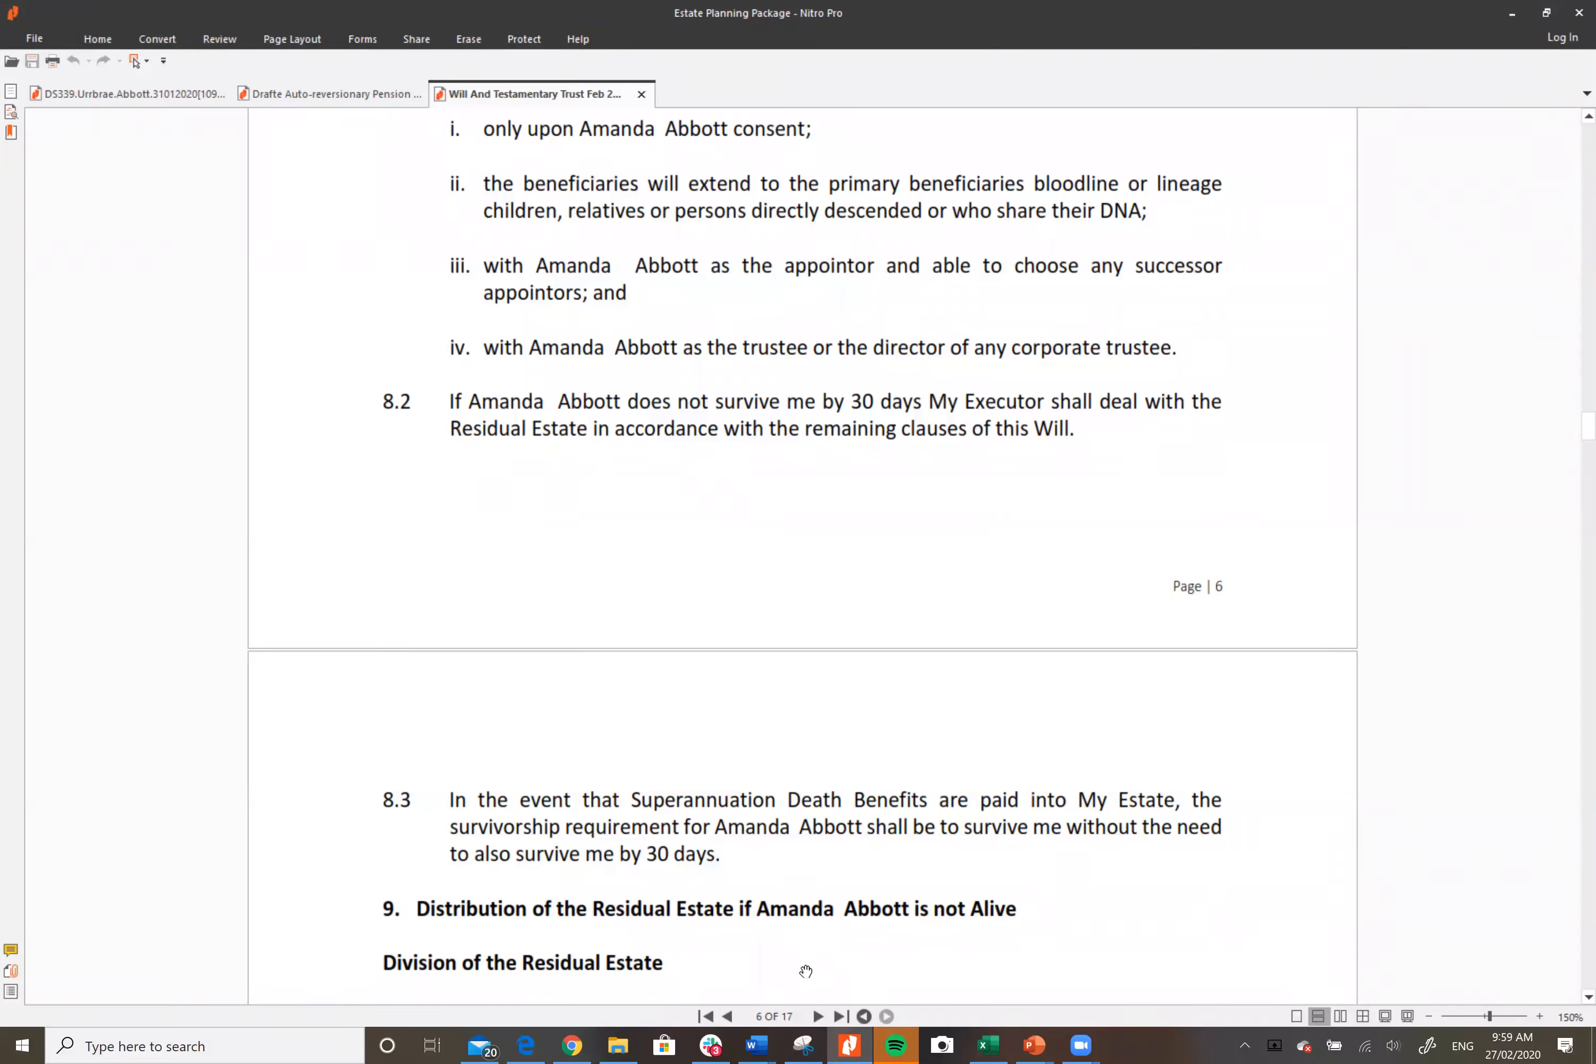
mouse_move(574, 1048)
scroll(1168, 709, "down", 3)
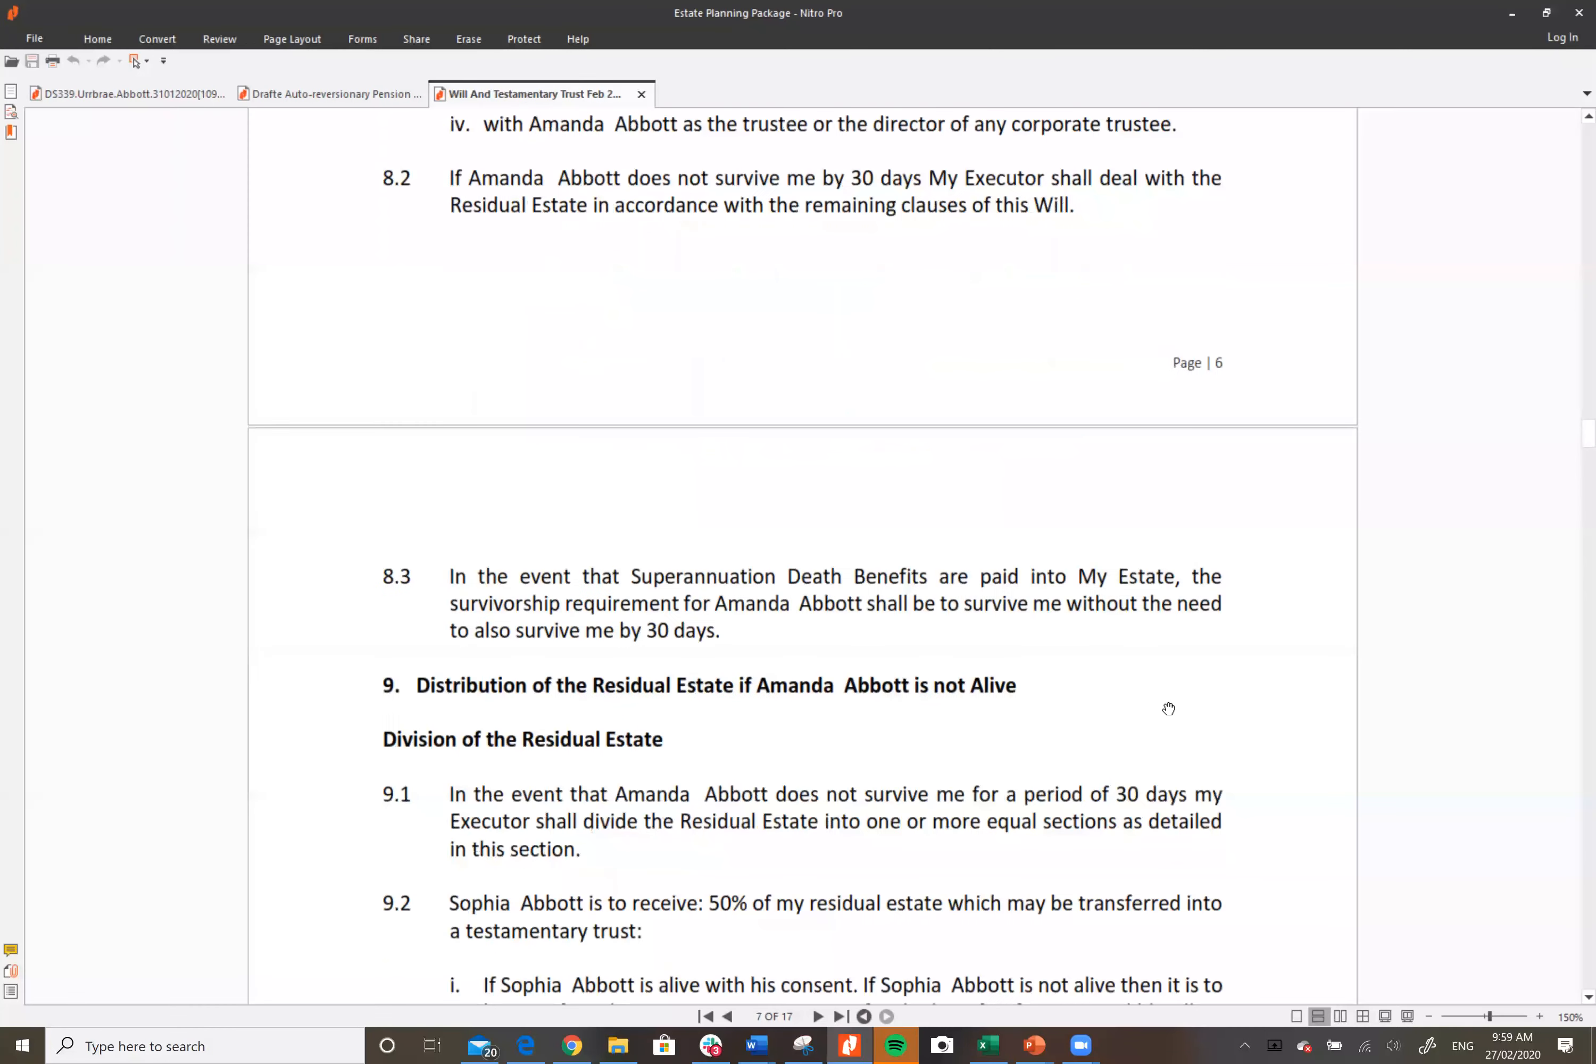
scroll(1168, 708, "down", 3)
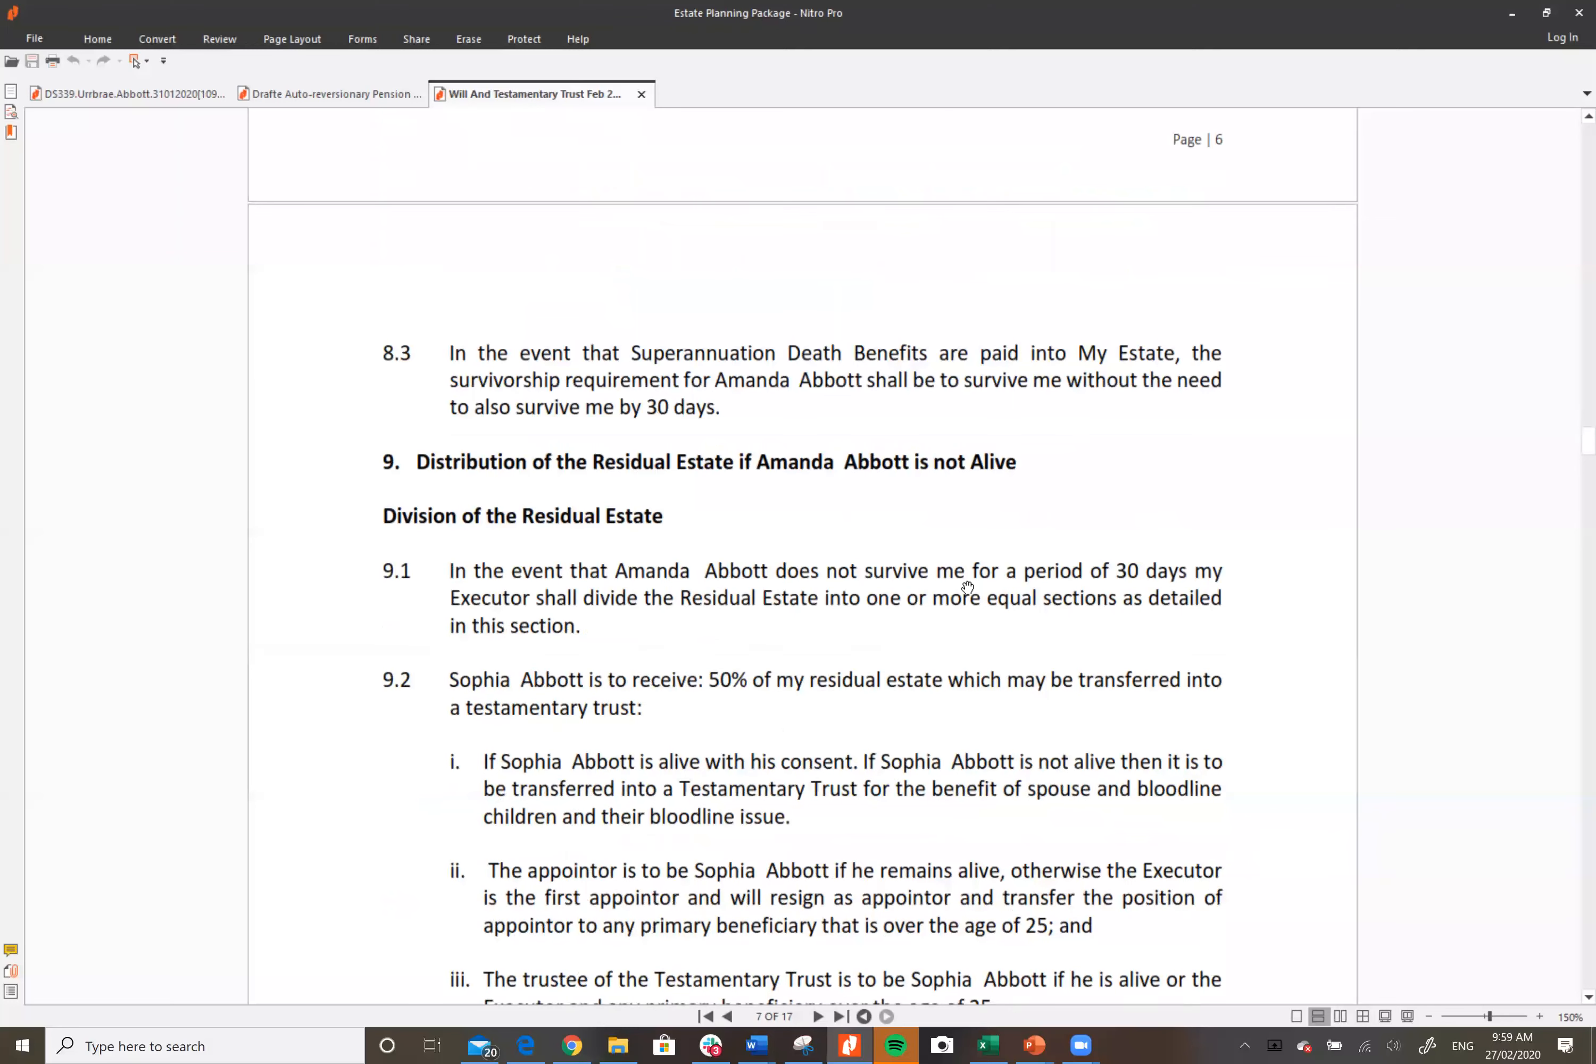
scroll(945, 587, "down", 2)
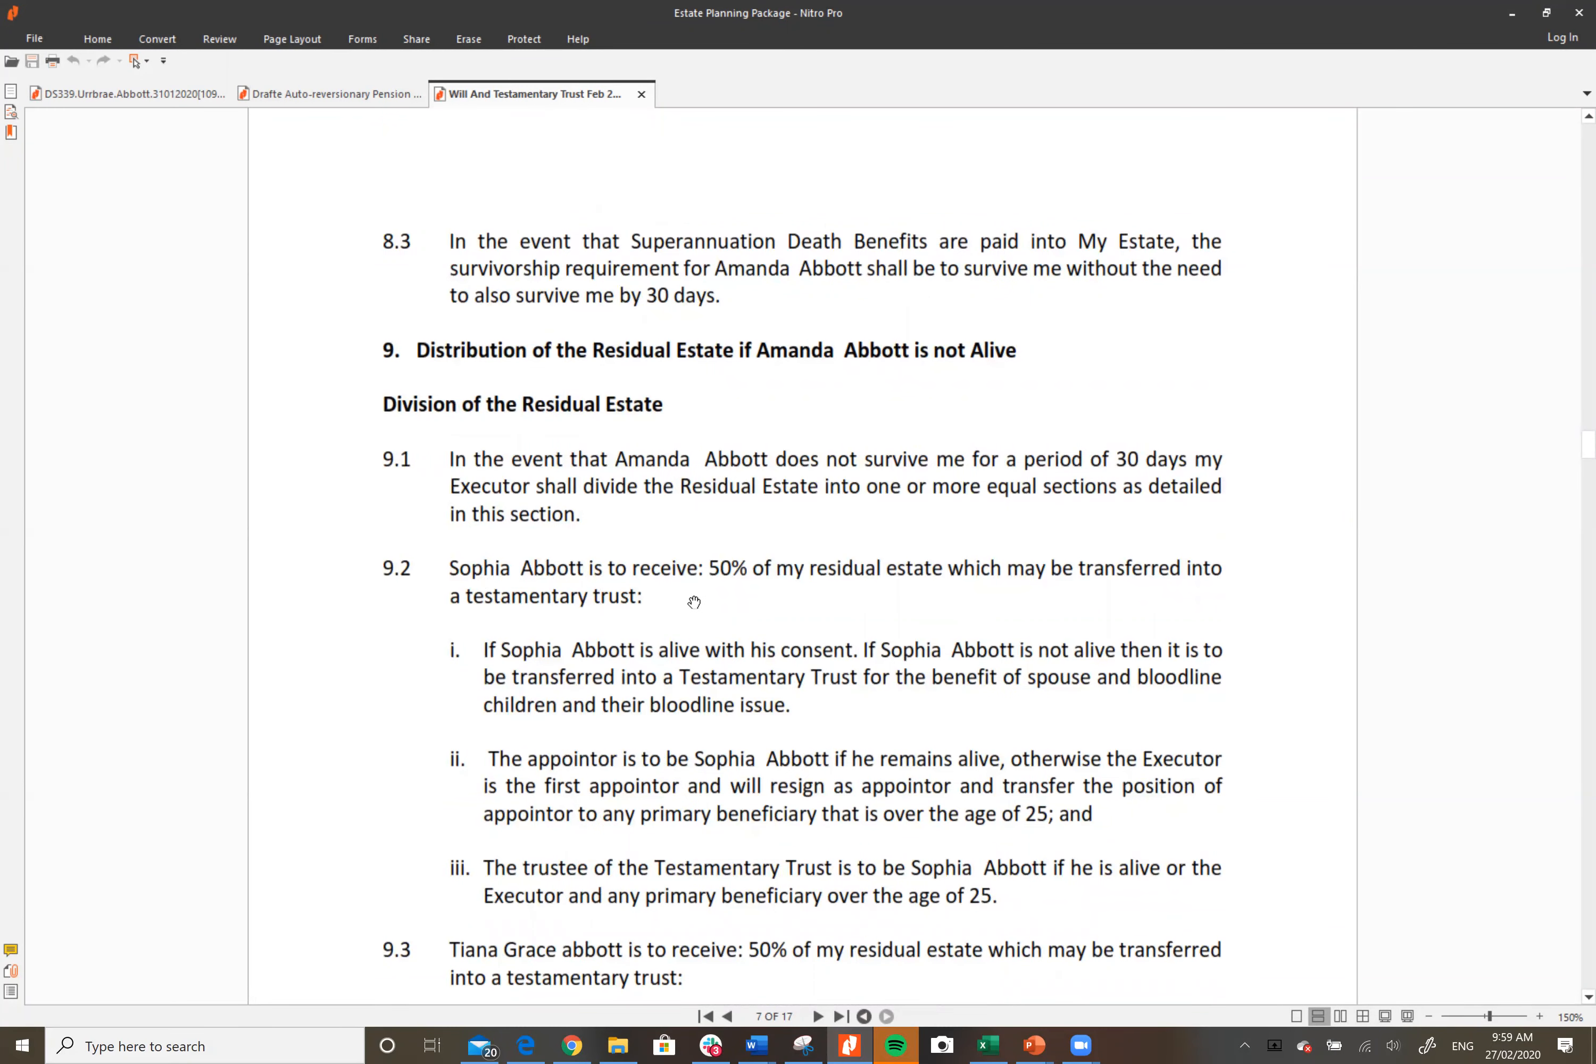
scroll(692, 603, "down", 1)
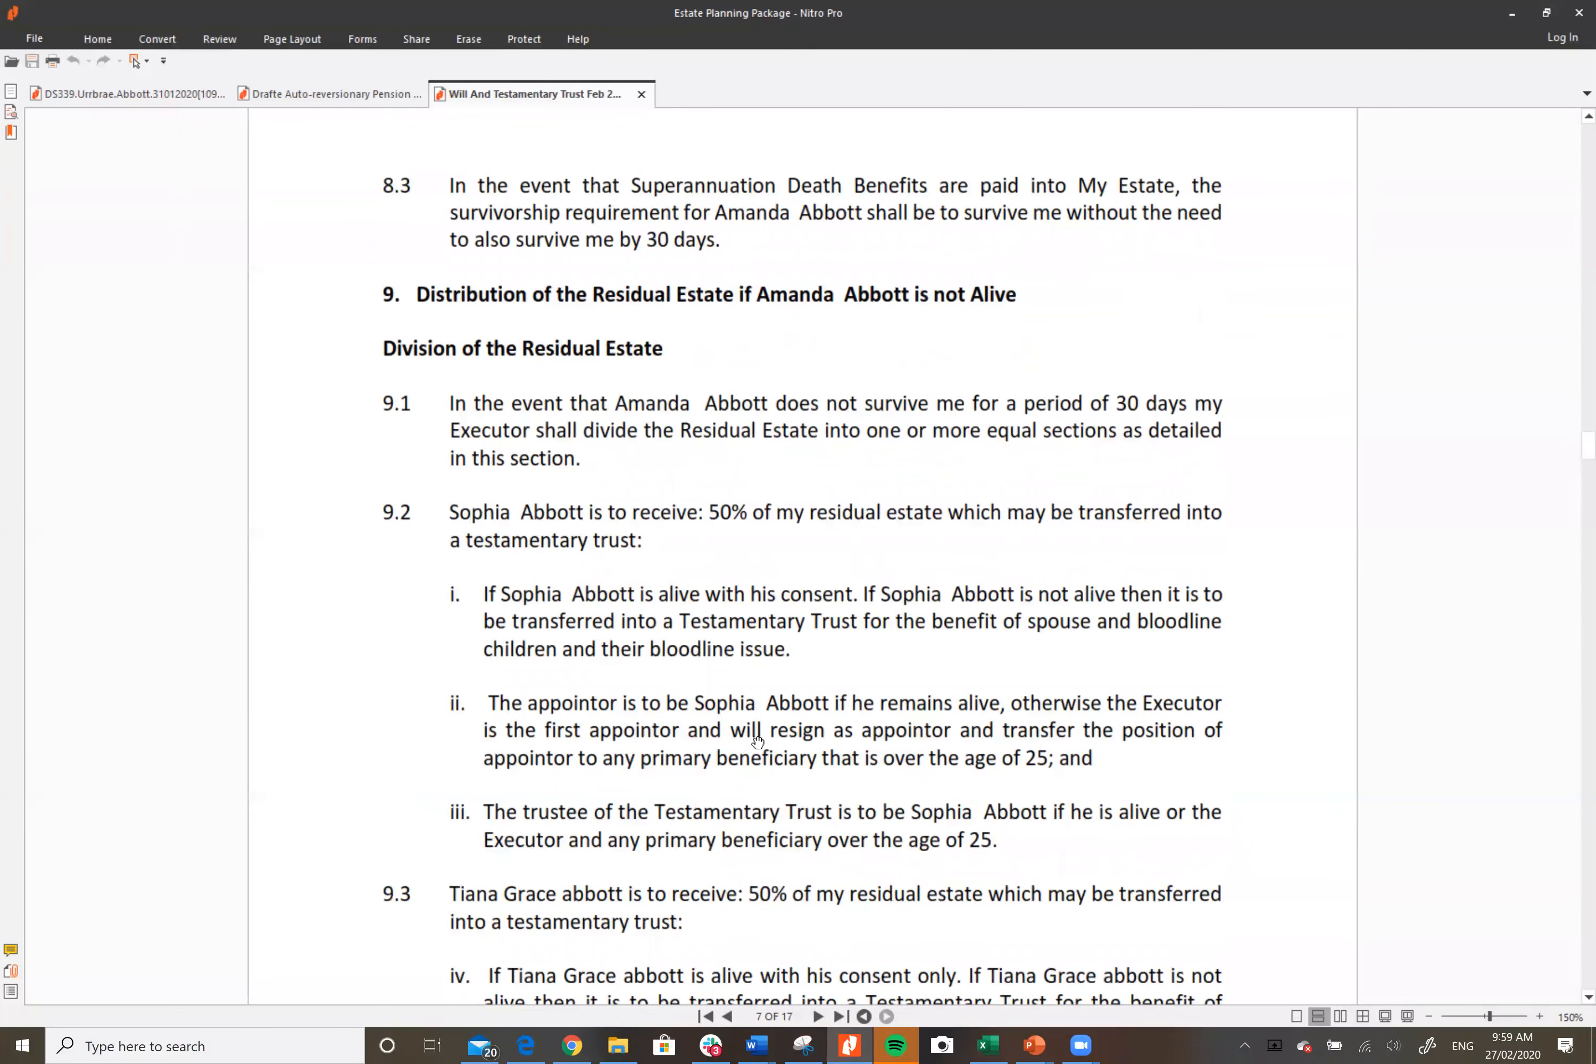
scroll(954, 710, "down", 1)
scroll(954, 710, "down", 1)
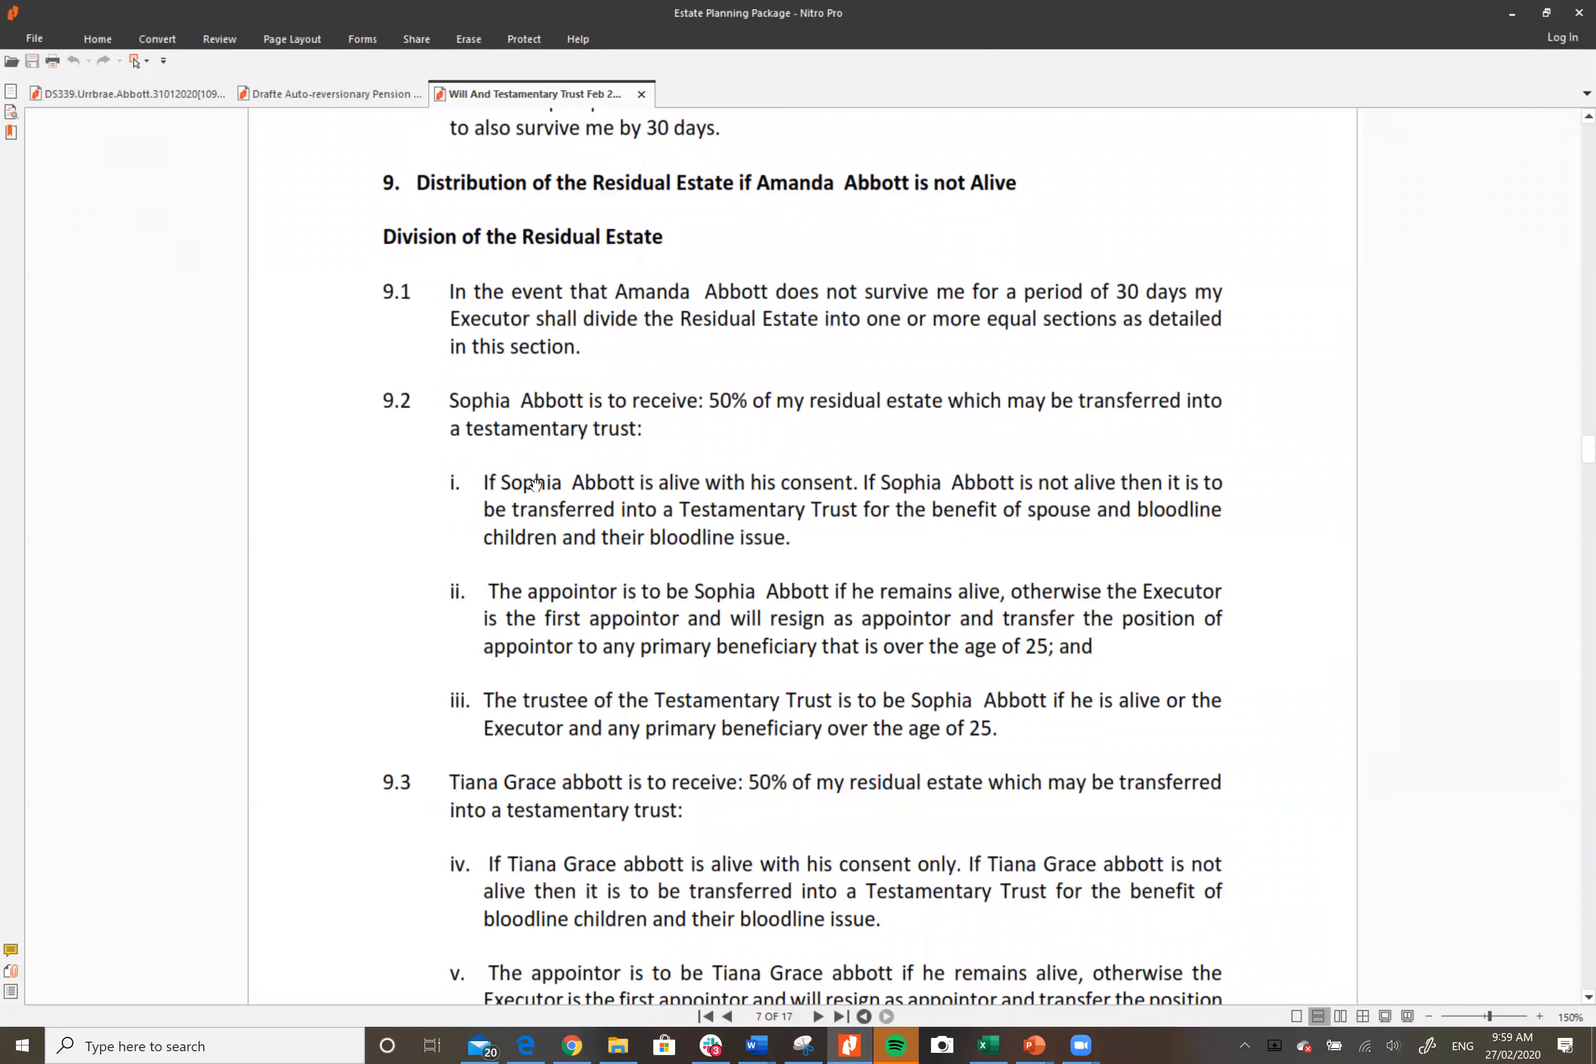
Step: Continue to clause 9.4's charity fallback and the start of clause 10 on Pet Guardianship
scroll(956, 486, "down", 2)
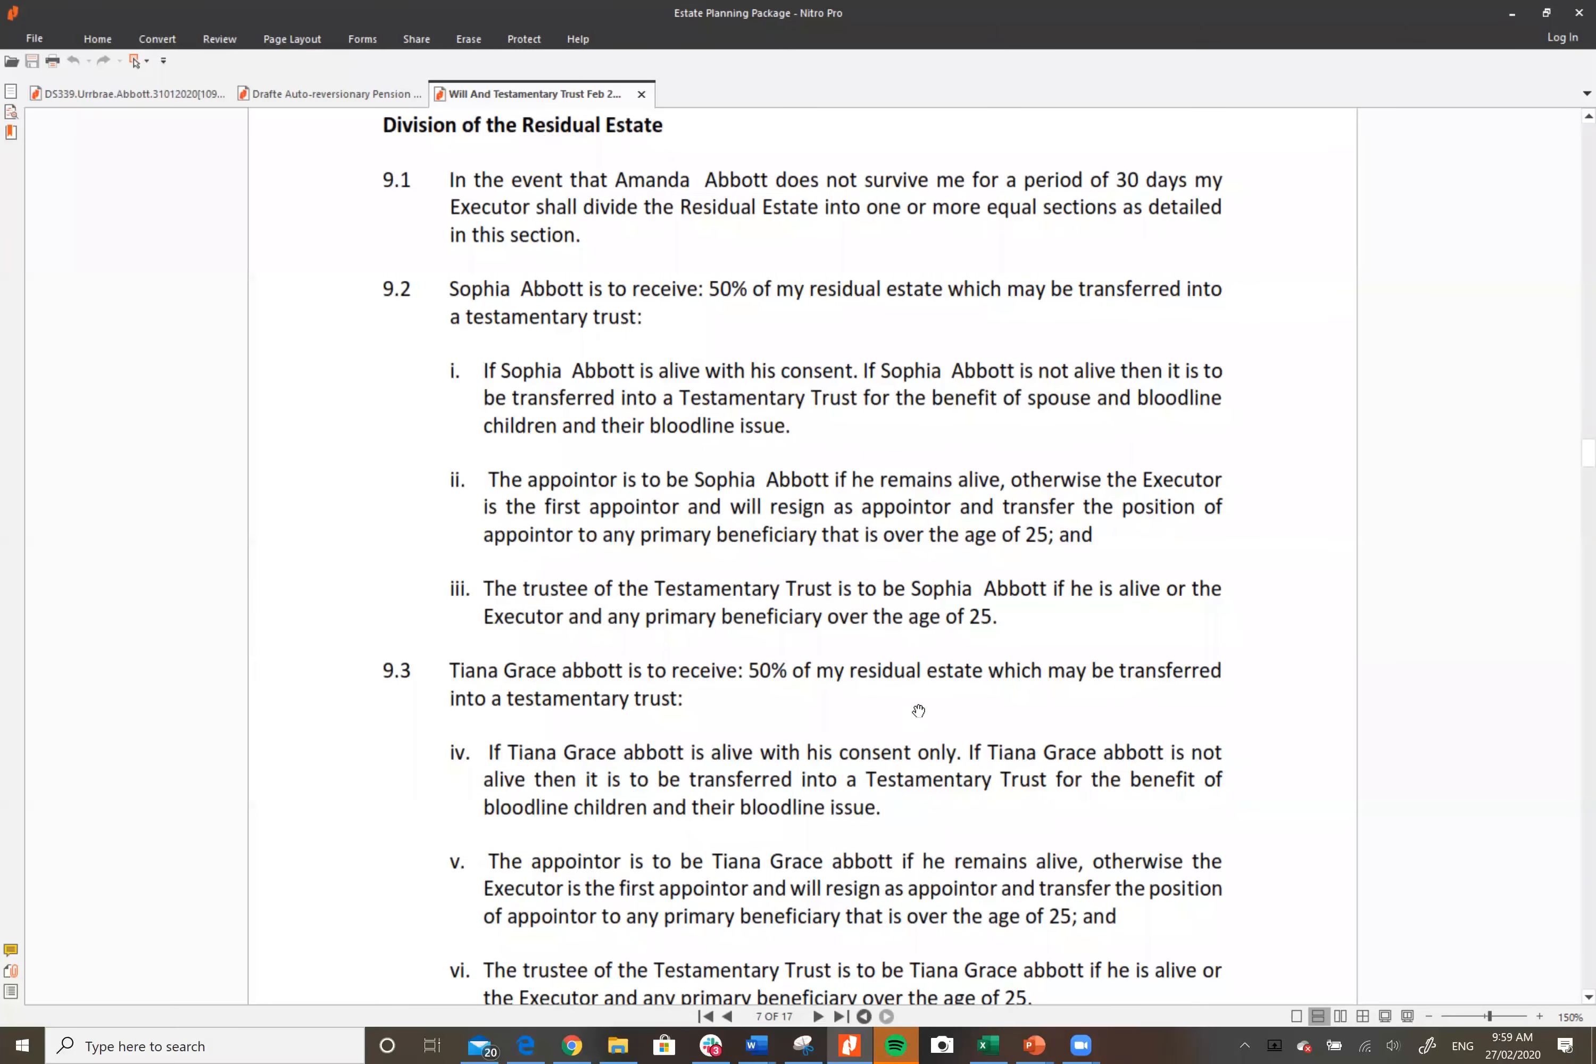
scroll(918, 710, "down", 1)
scroll(918, 710, "down", 2)
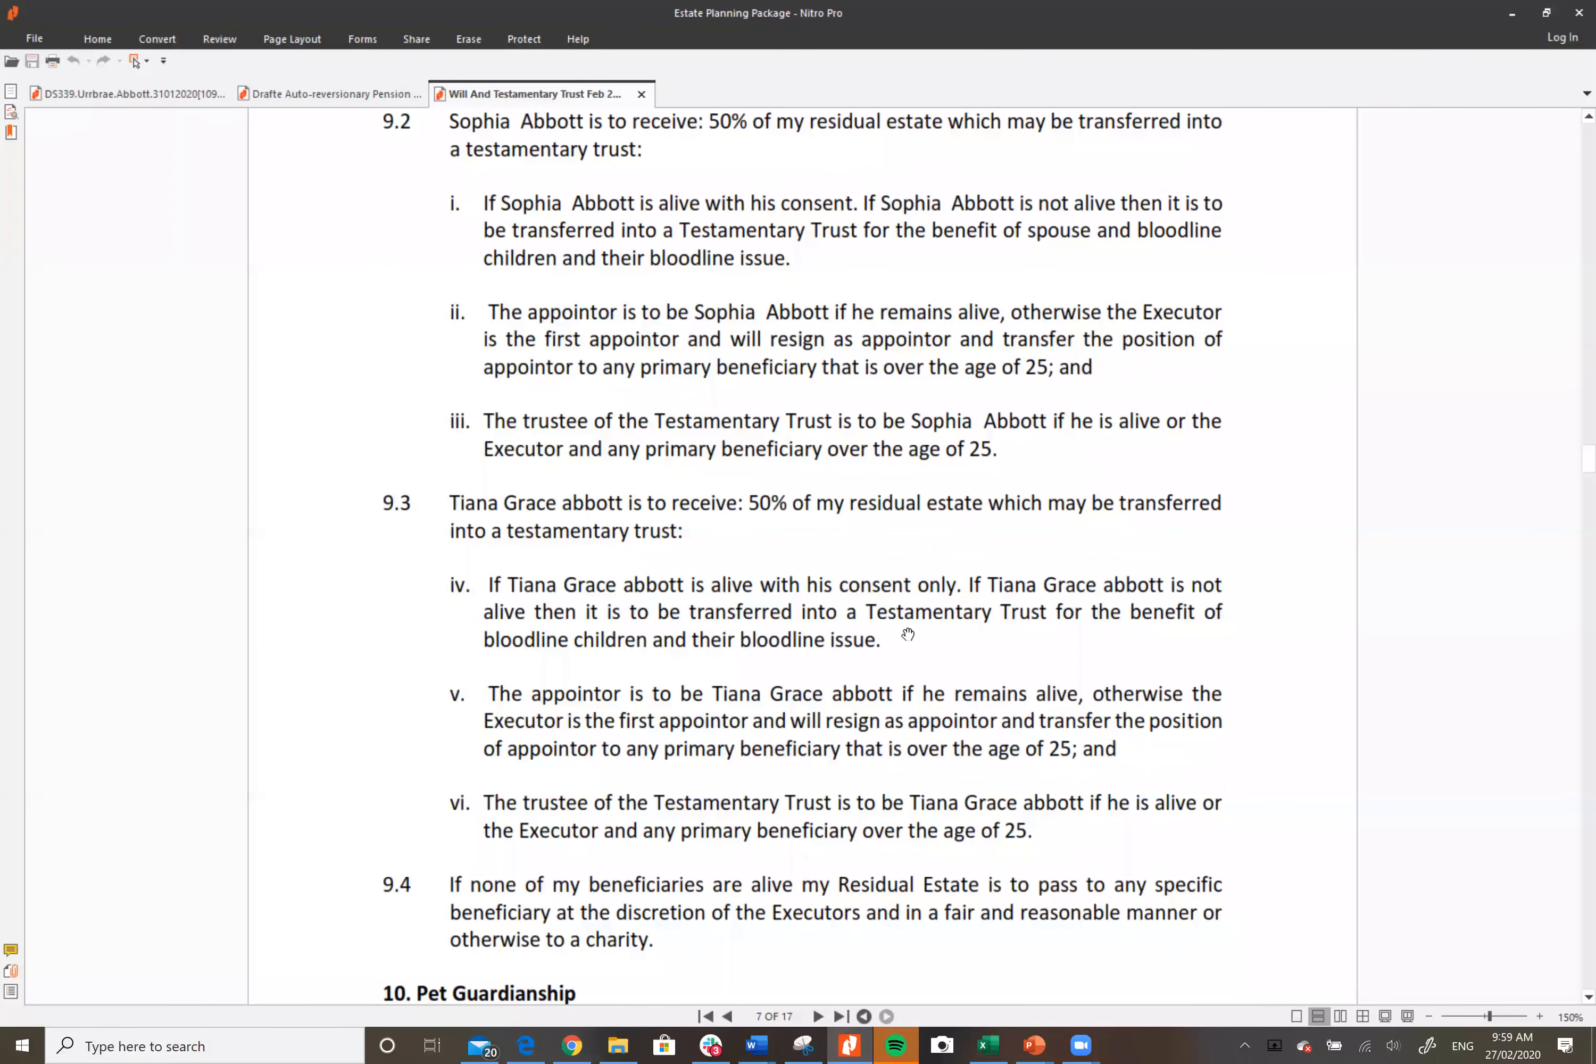
scroll(908, 634, "down", 2)
scroll(913, 626, "down", 1)
scroll(916, 621, "up", 1)
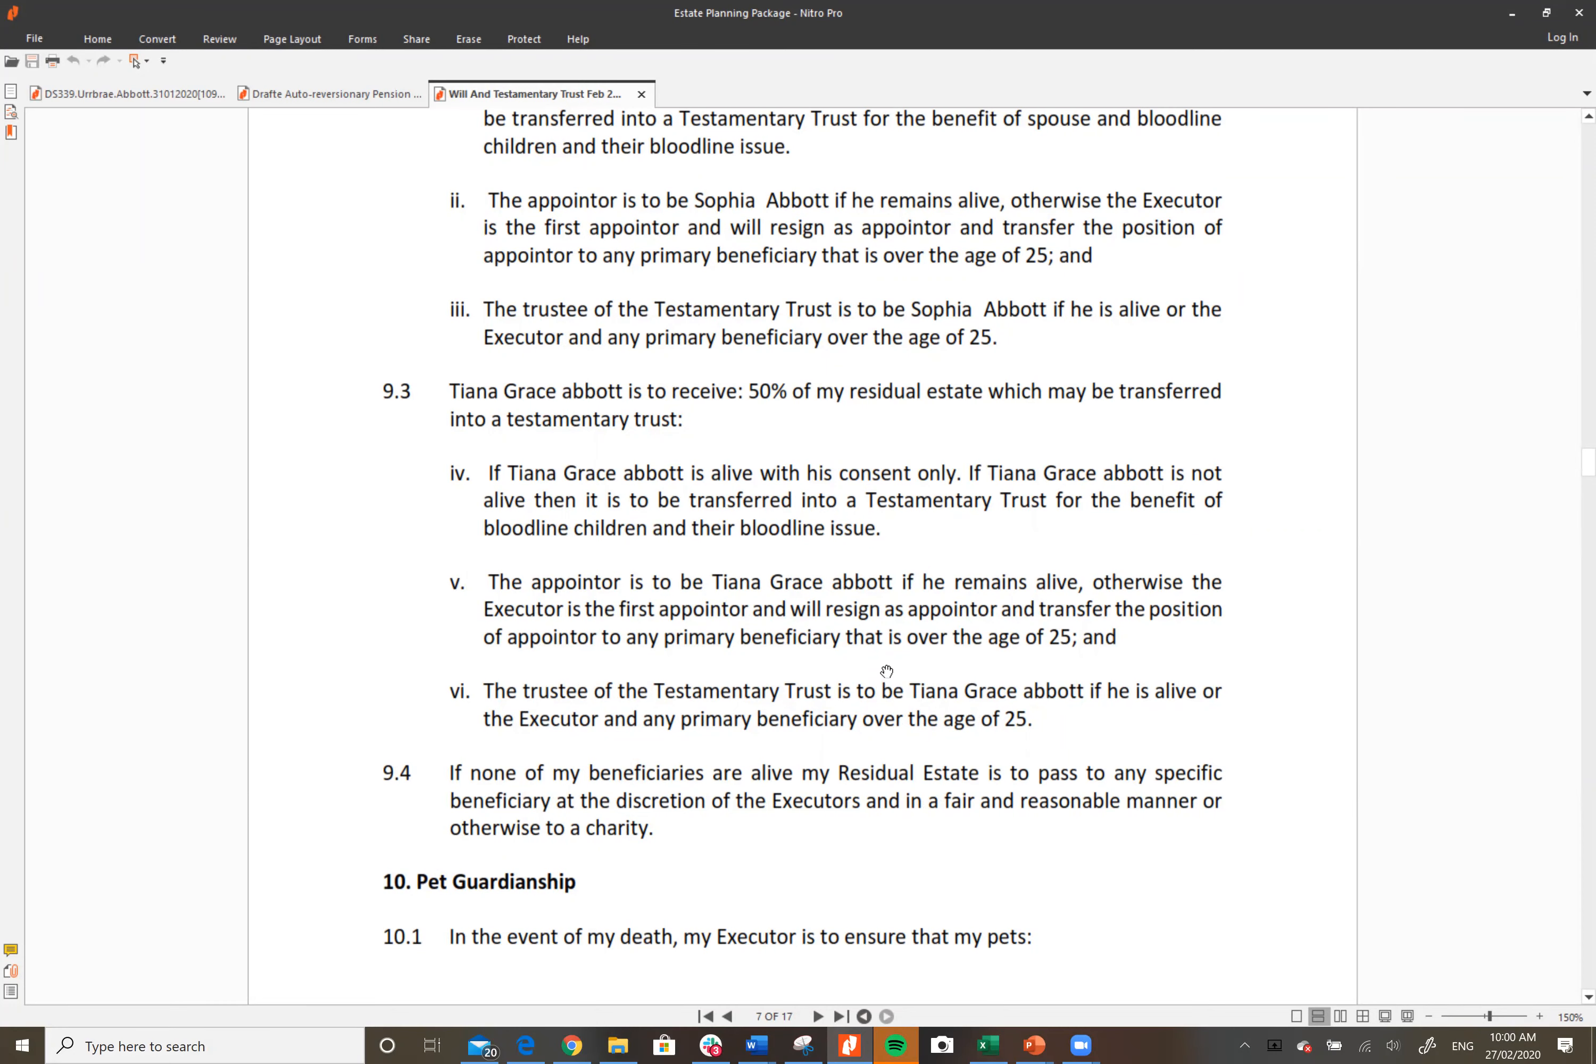
scroll(887, 671, "down", 4)
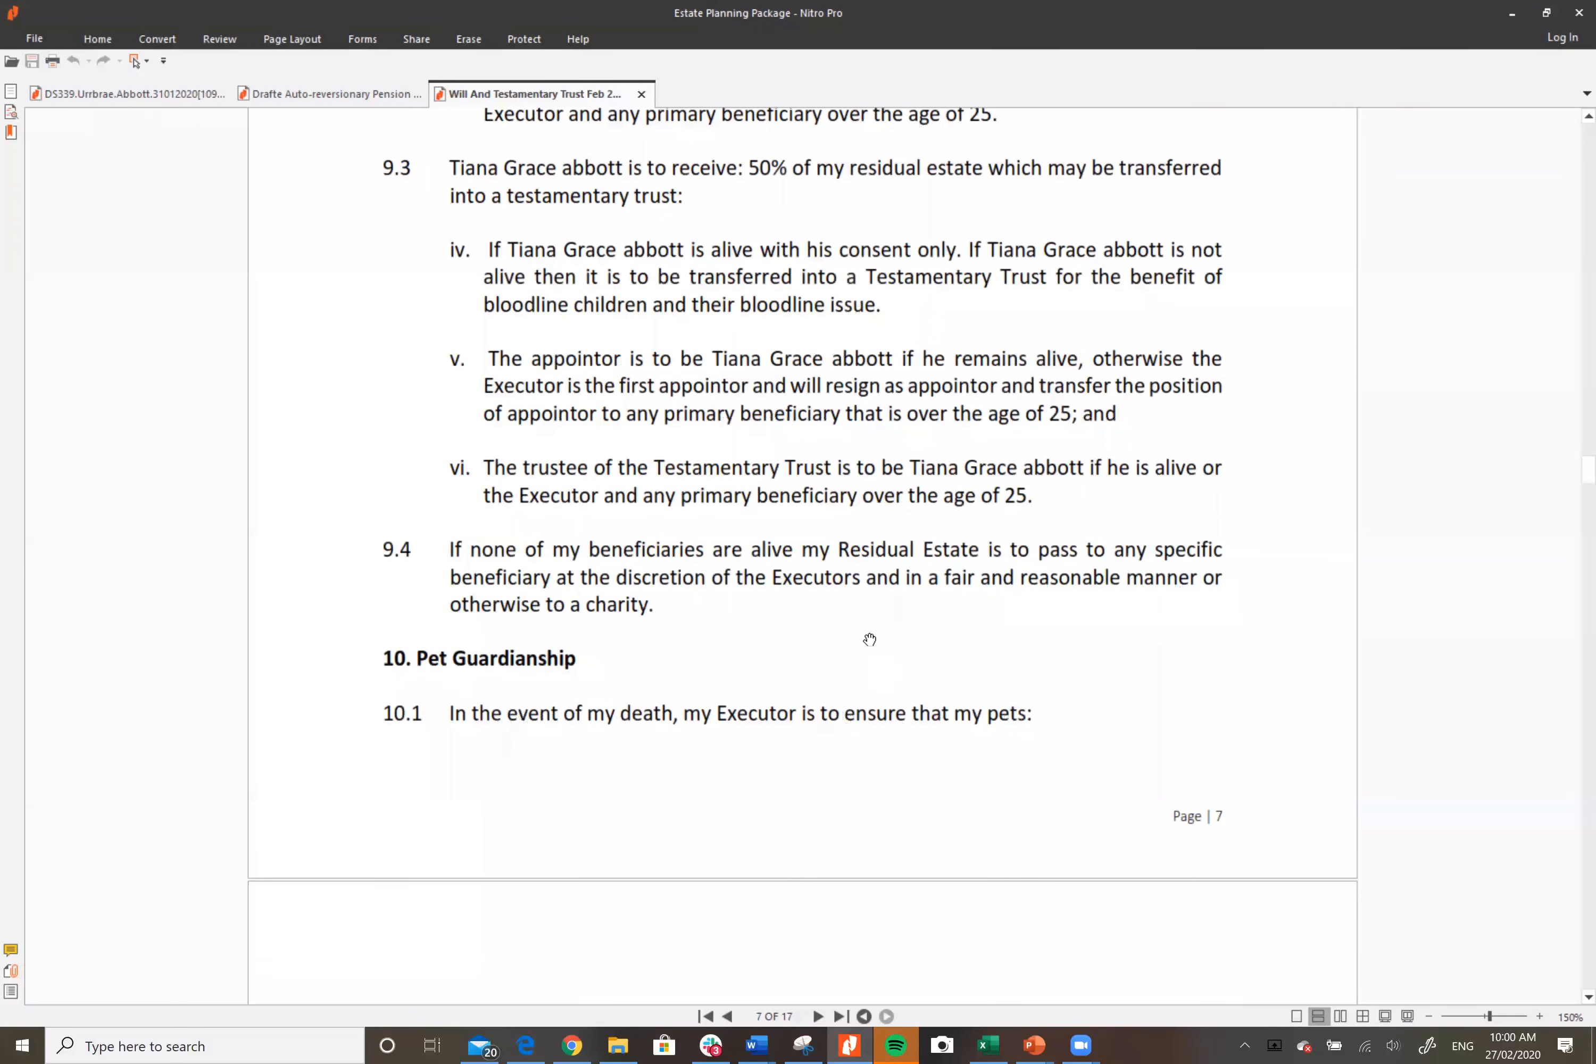
scroll(869, 639, "down", 9)
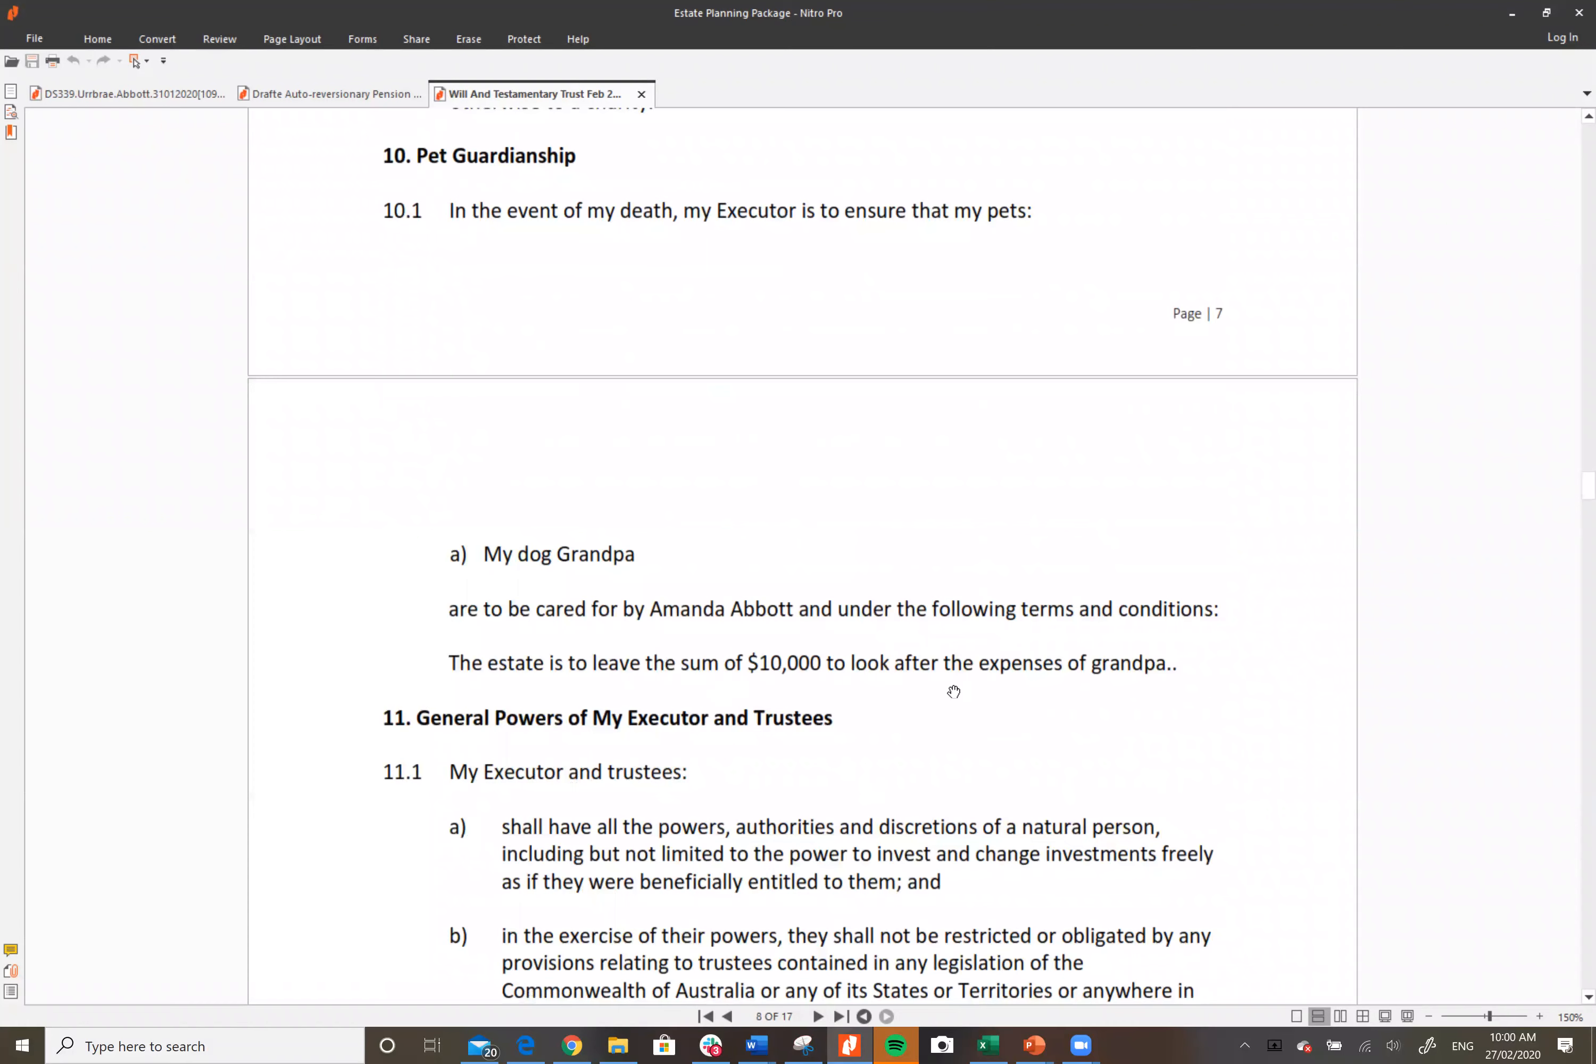
Step: Read from page 8 through clauses 11 and 12 to clause 13 on executor and trustee charges on page 12
scroll(953, 691, "down", 3)
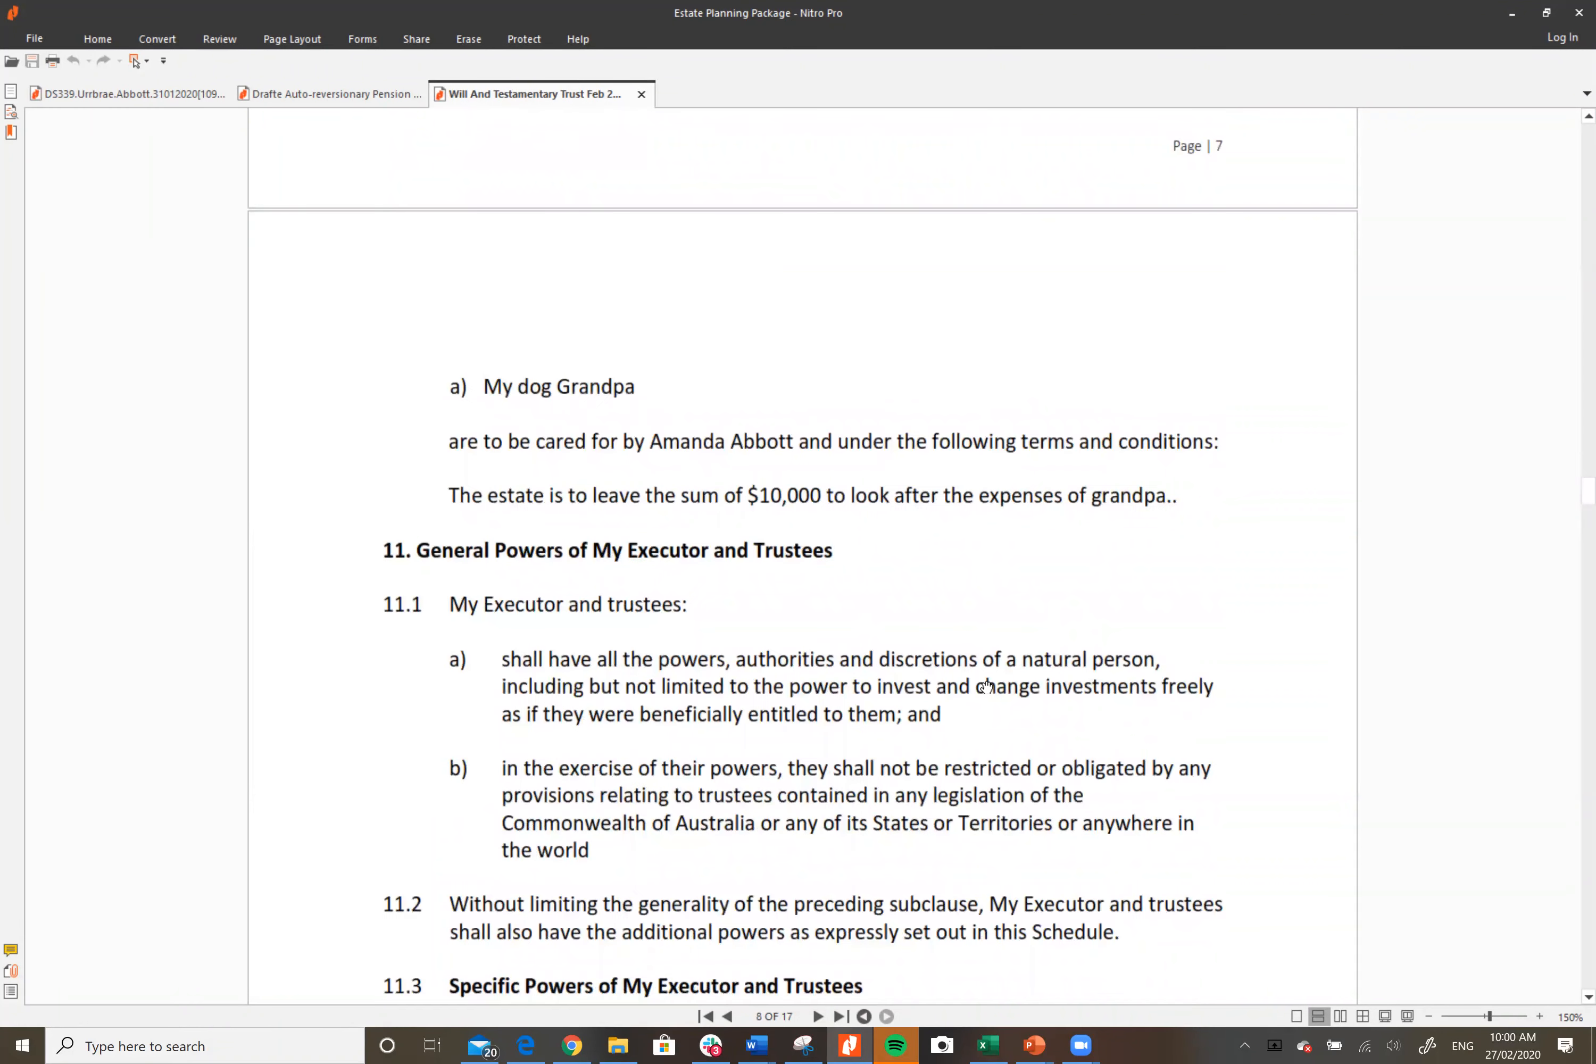
scroll(1052, 662, "down", 4)
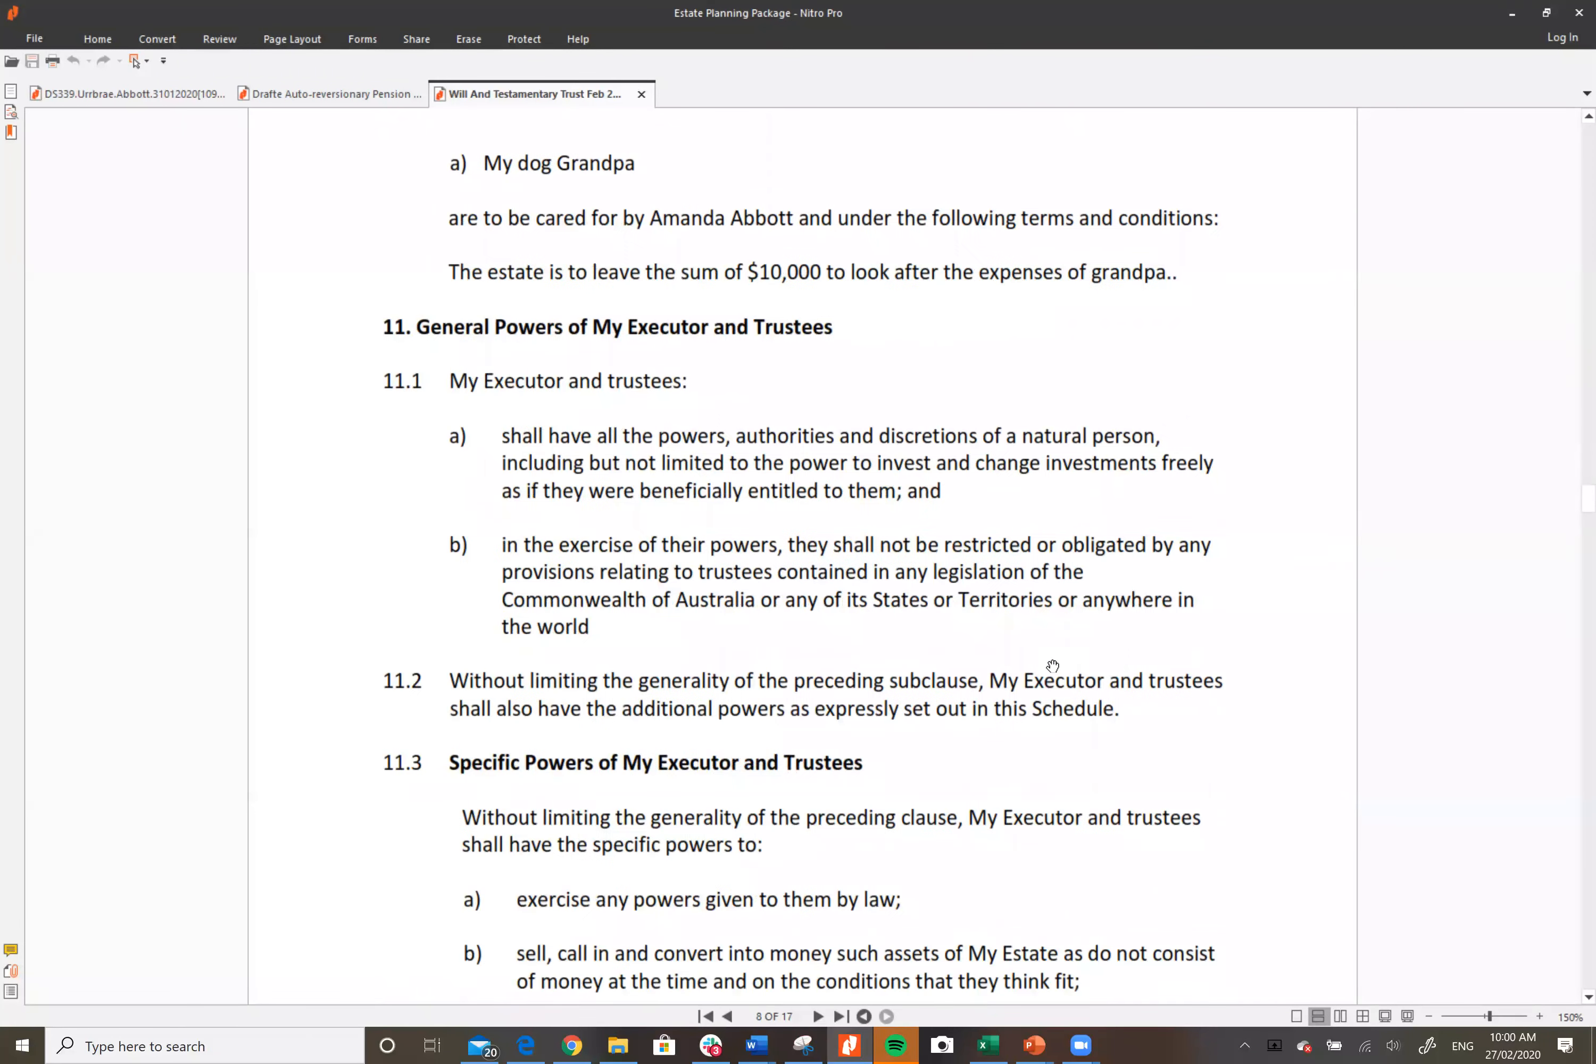
scroll(1052, 666, "down", 7)
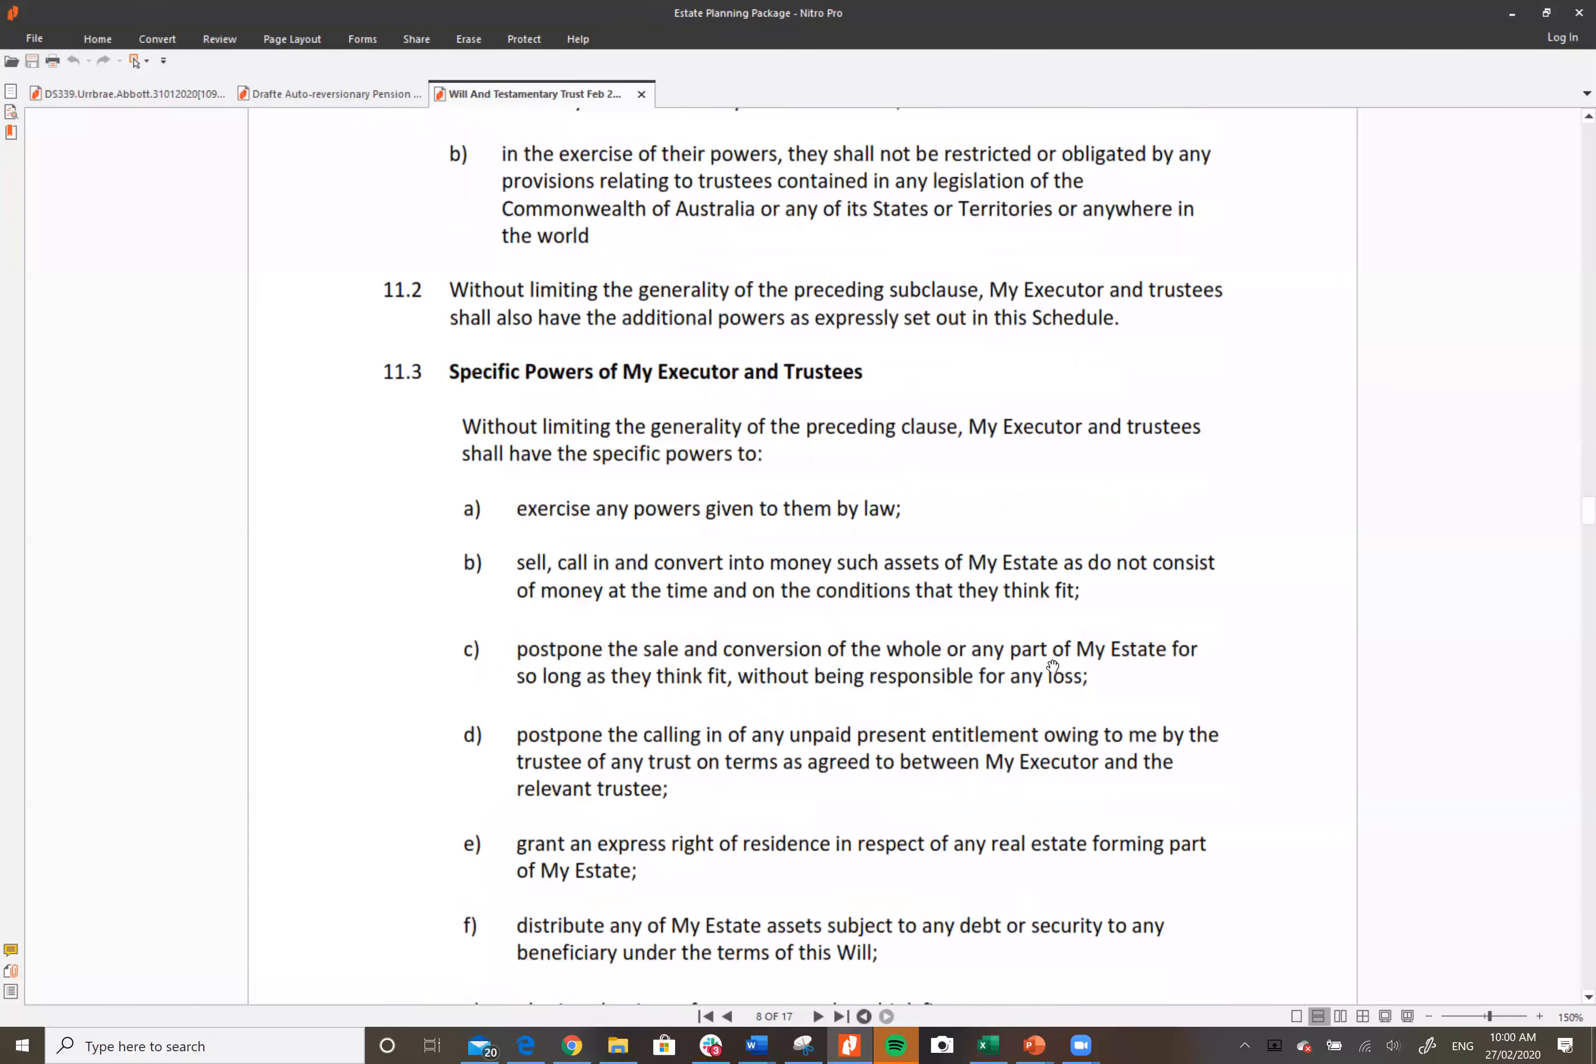
scroll(1052, 665, "down", 3)
scroll(1040, 677, "down", 11)
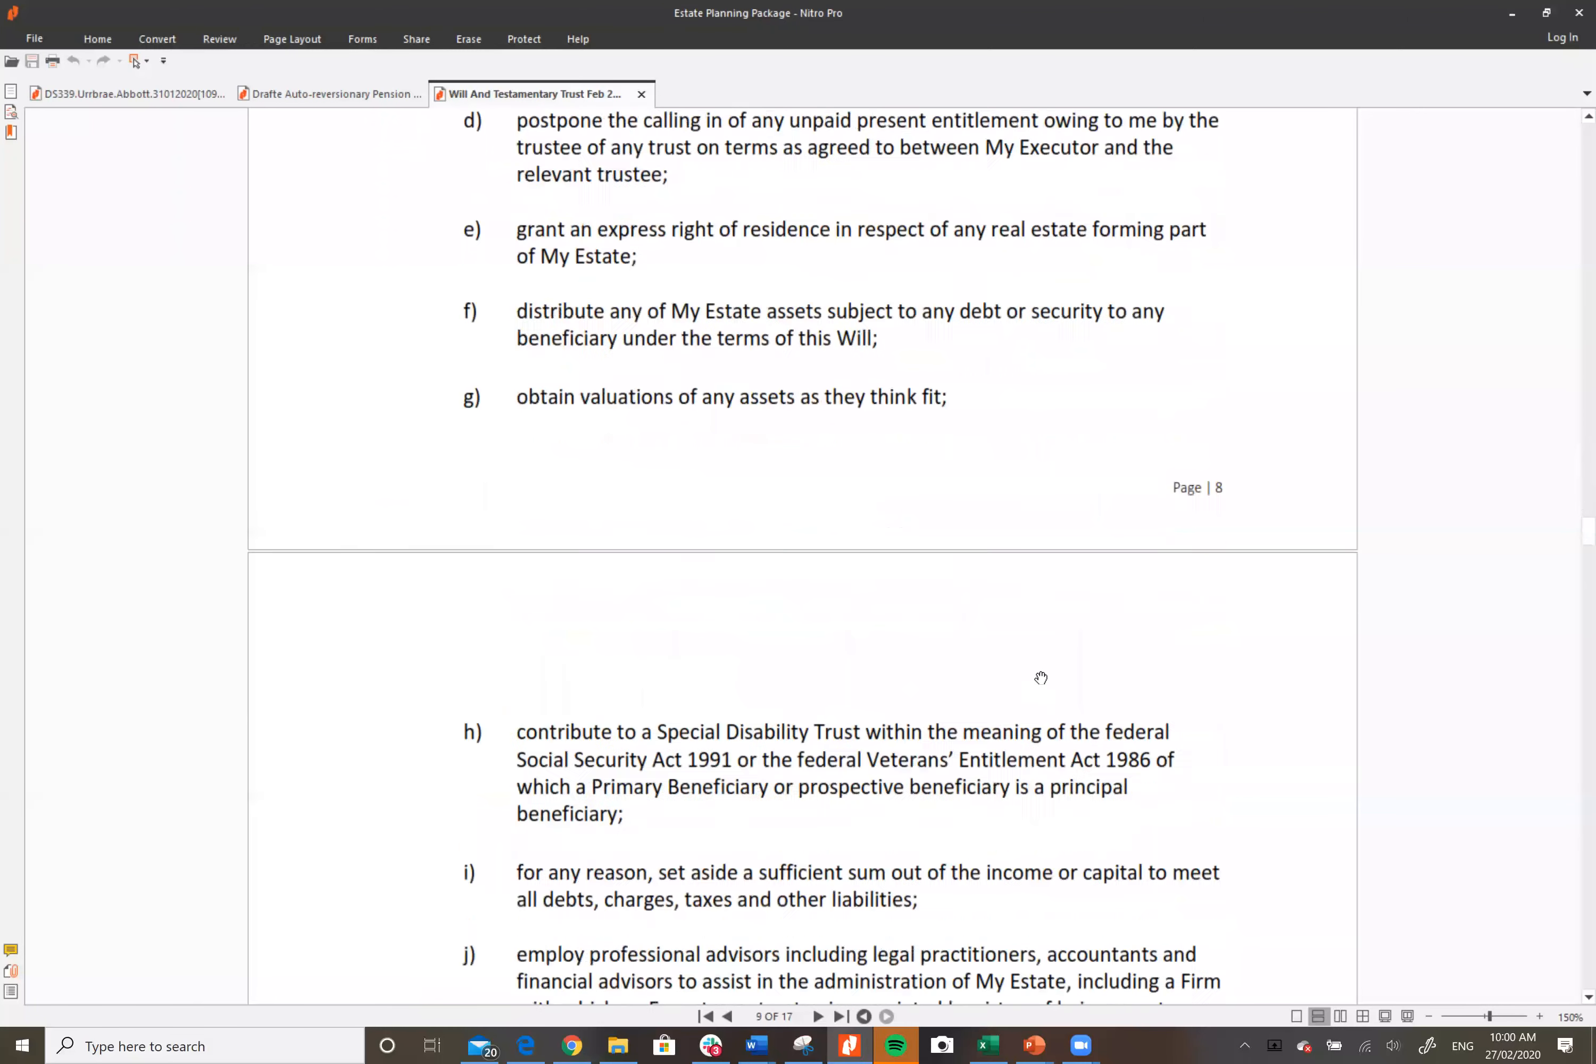
scroll(1040, 678, "down", 13)
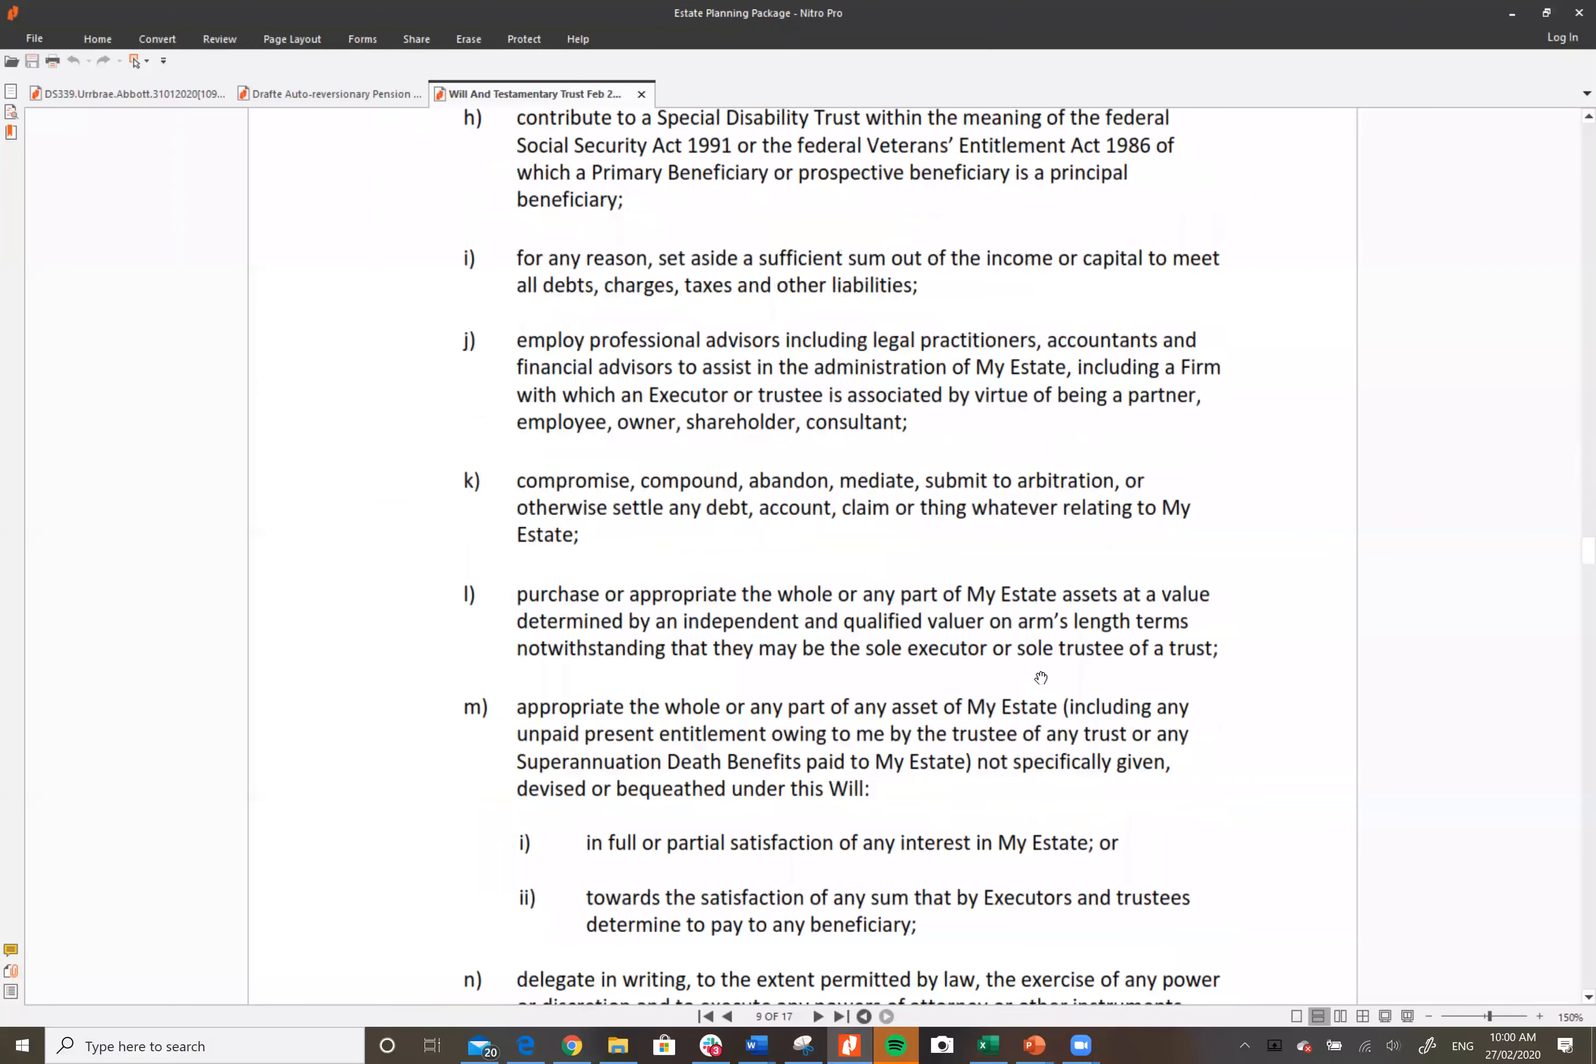
scroll(1041, 678, "down", 3)
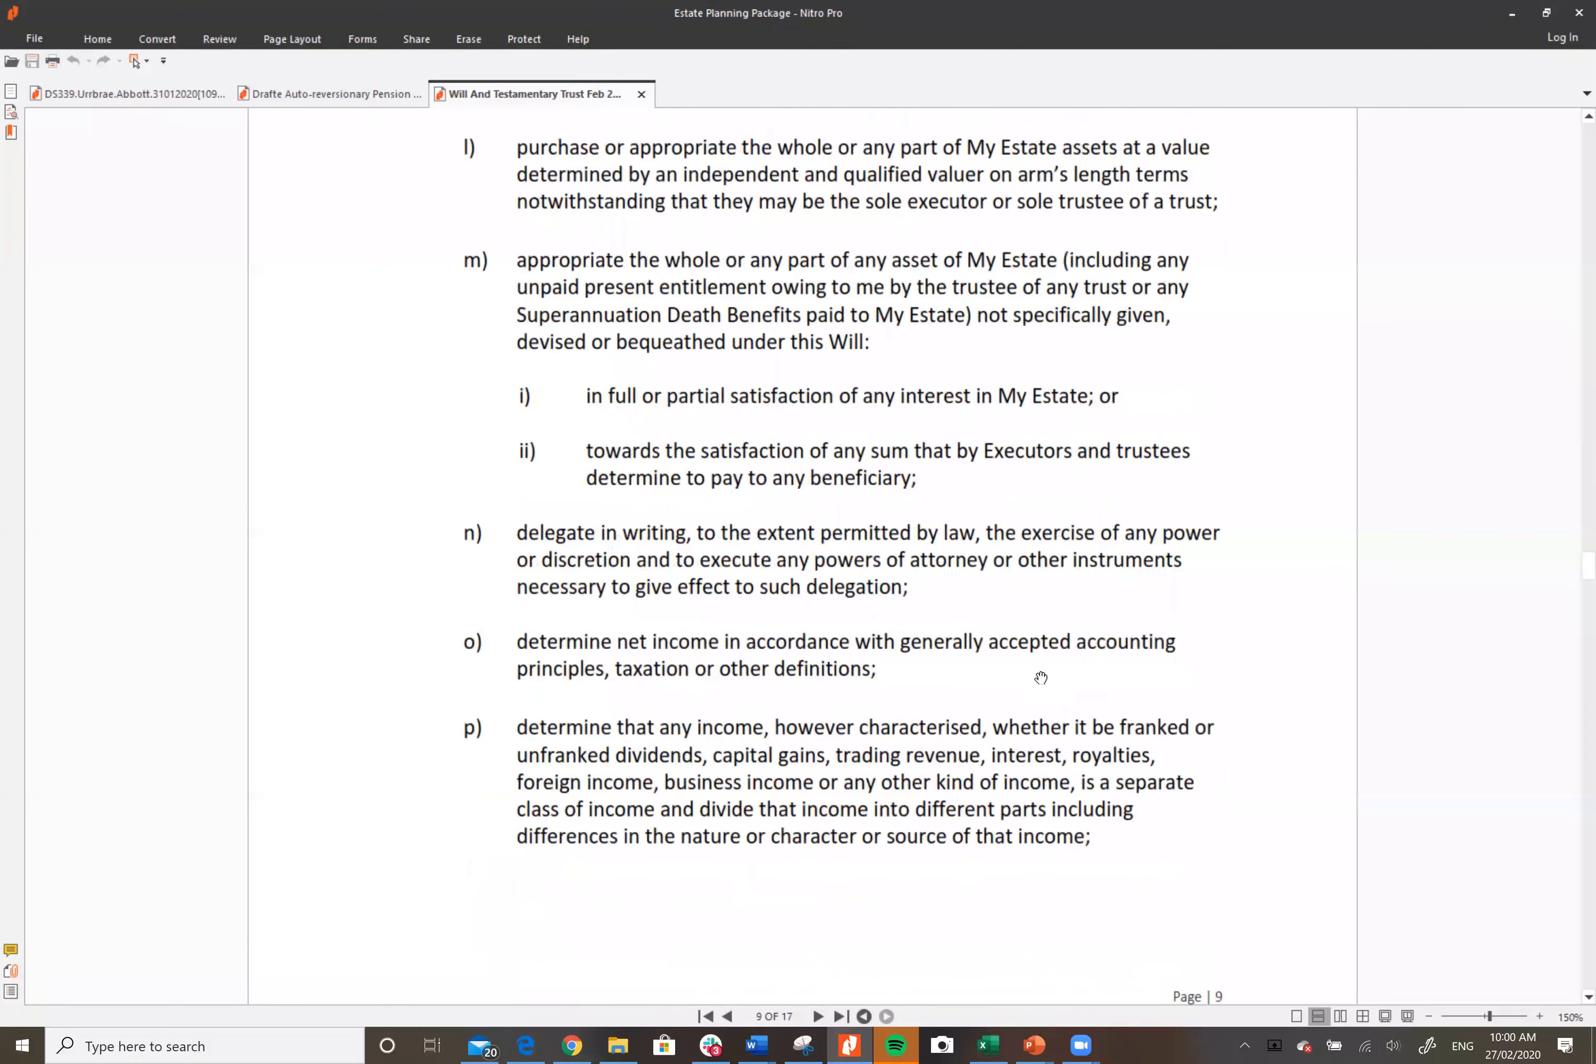
scroll(890, 779, "down", 6)
scroll(890, 787, "down", 20)
scroll(890, 787, "down", 20)
scroll(890, 787, "down", 14)
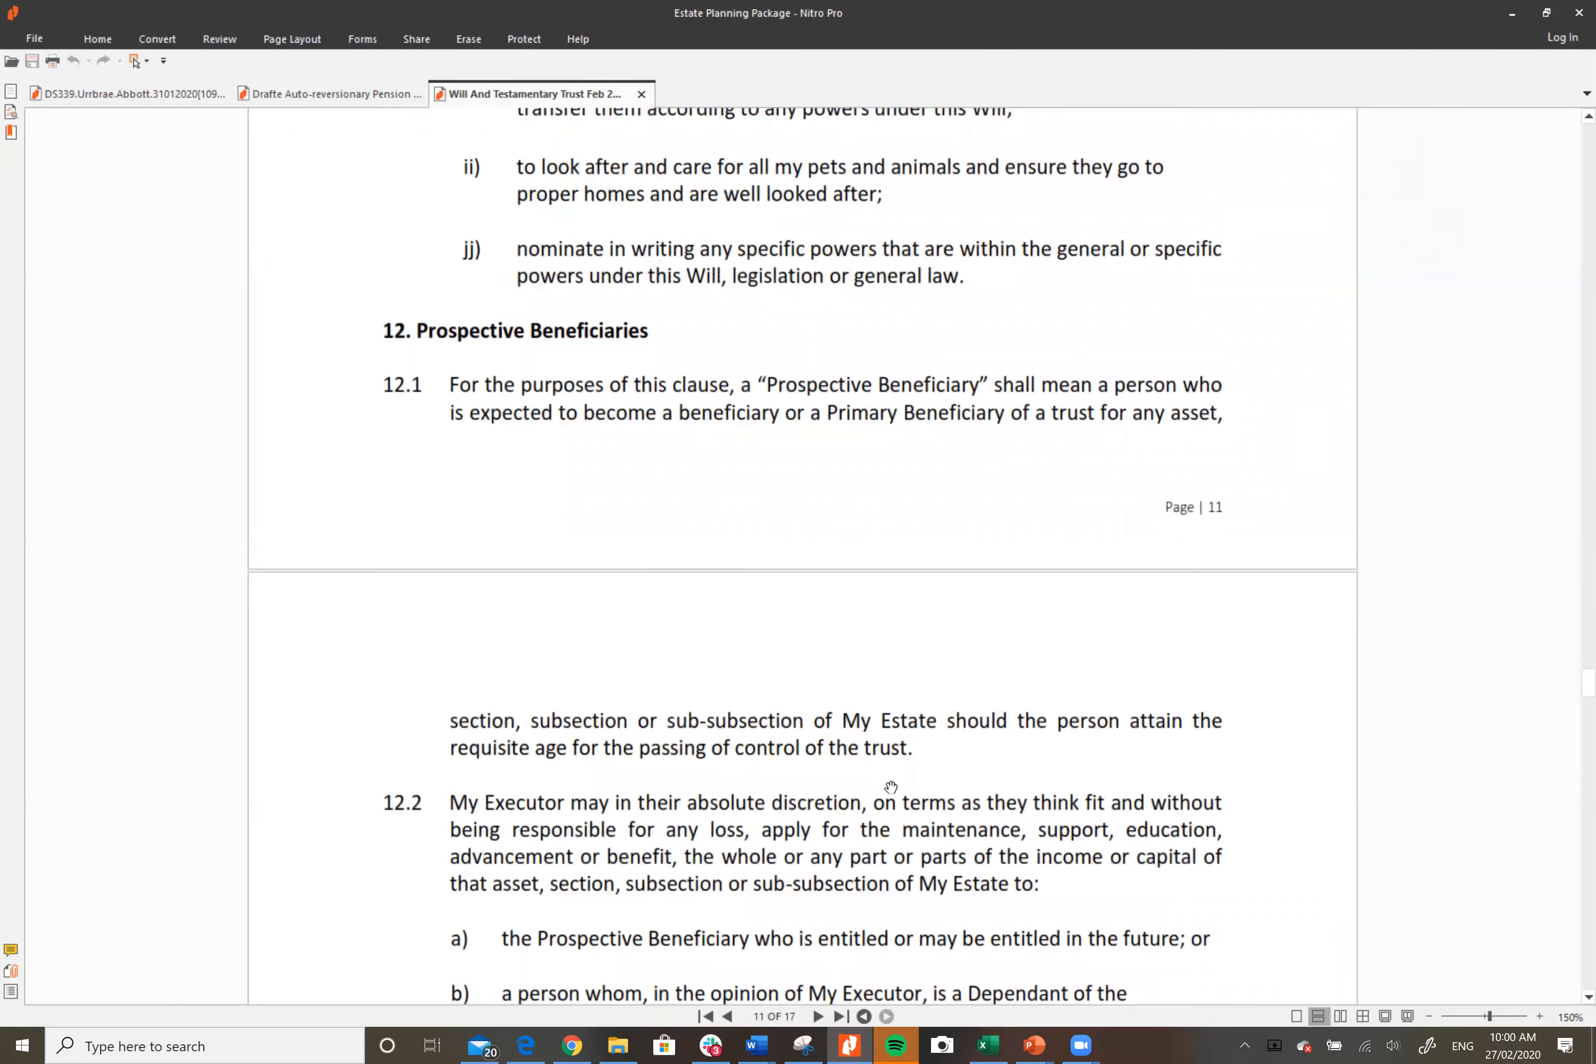
scroll(891, 787, "down", 10)
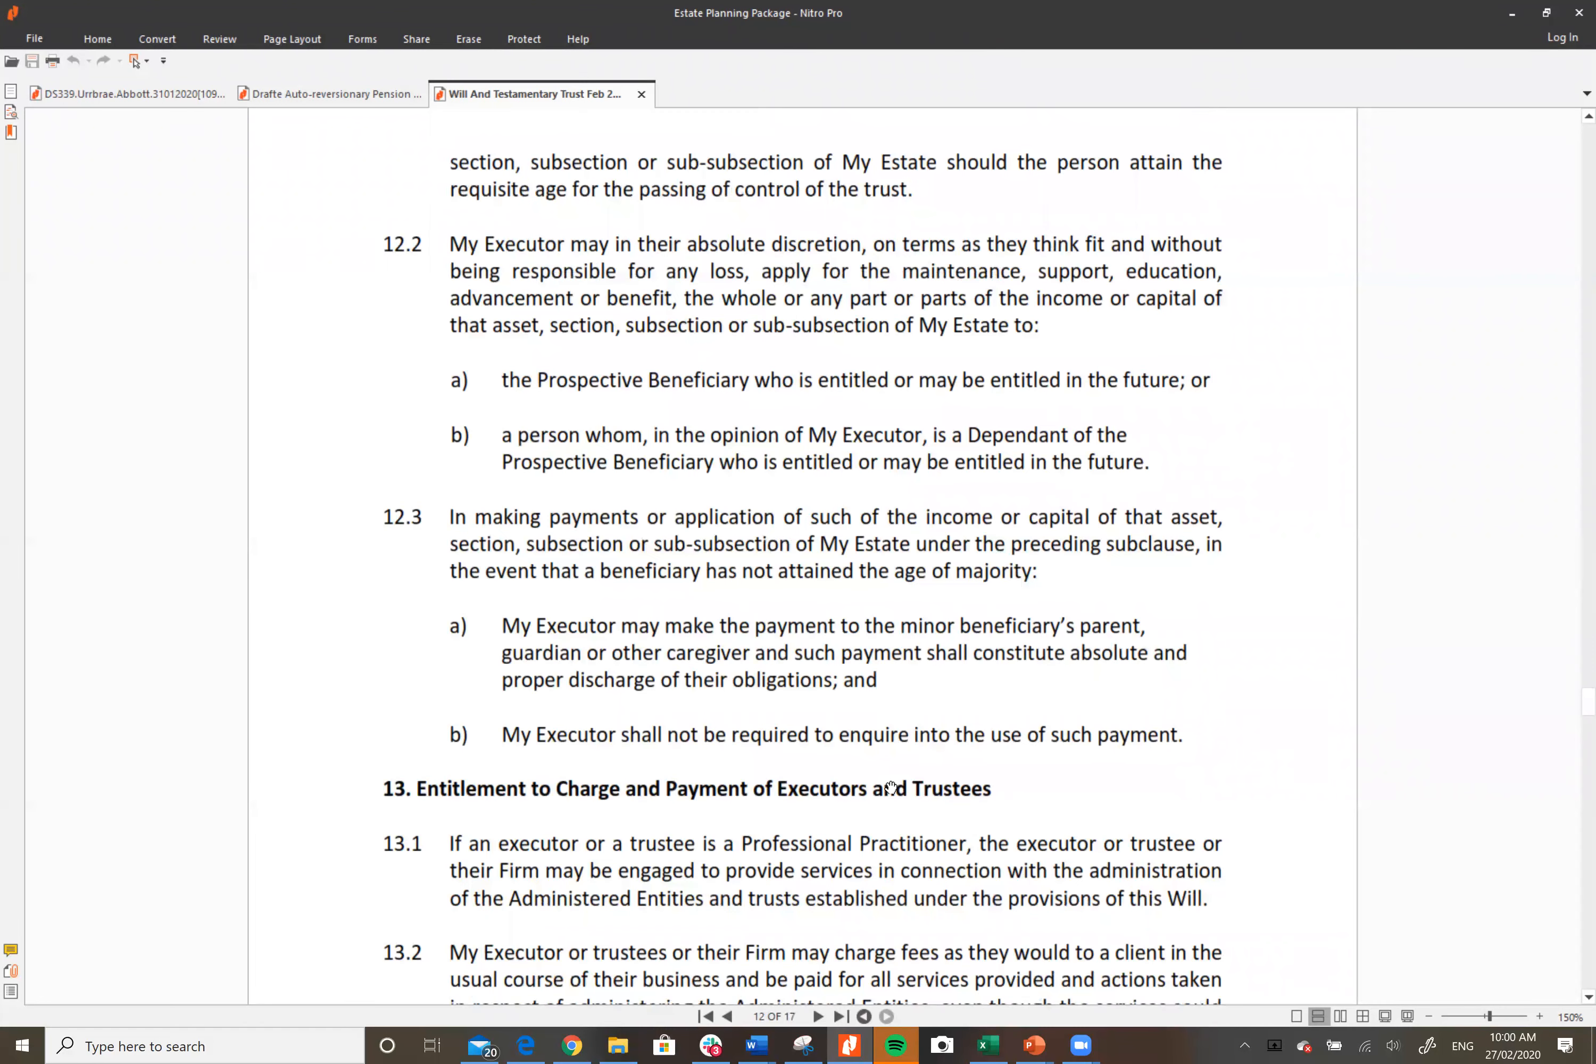
scroll(890, 787, "down", 9)
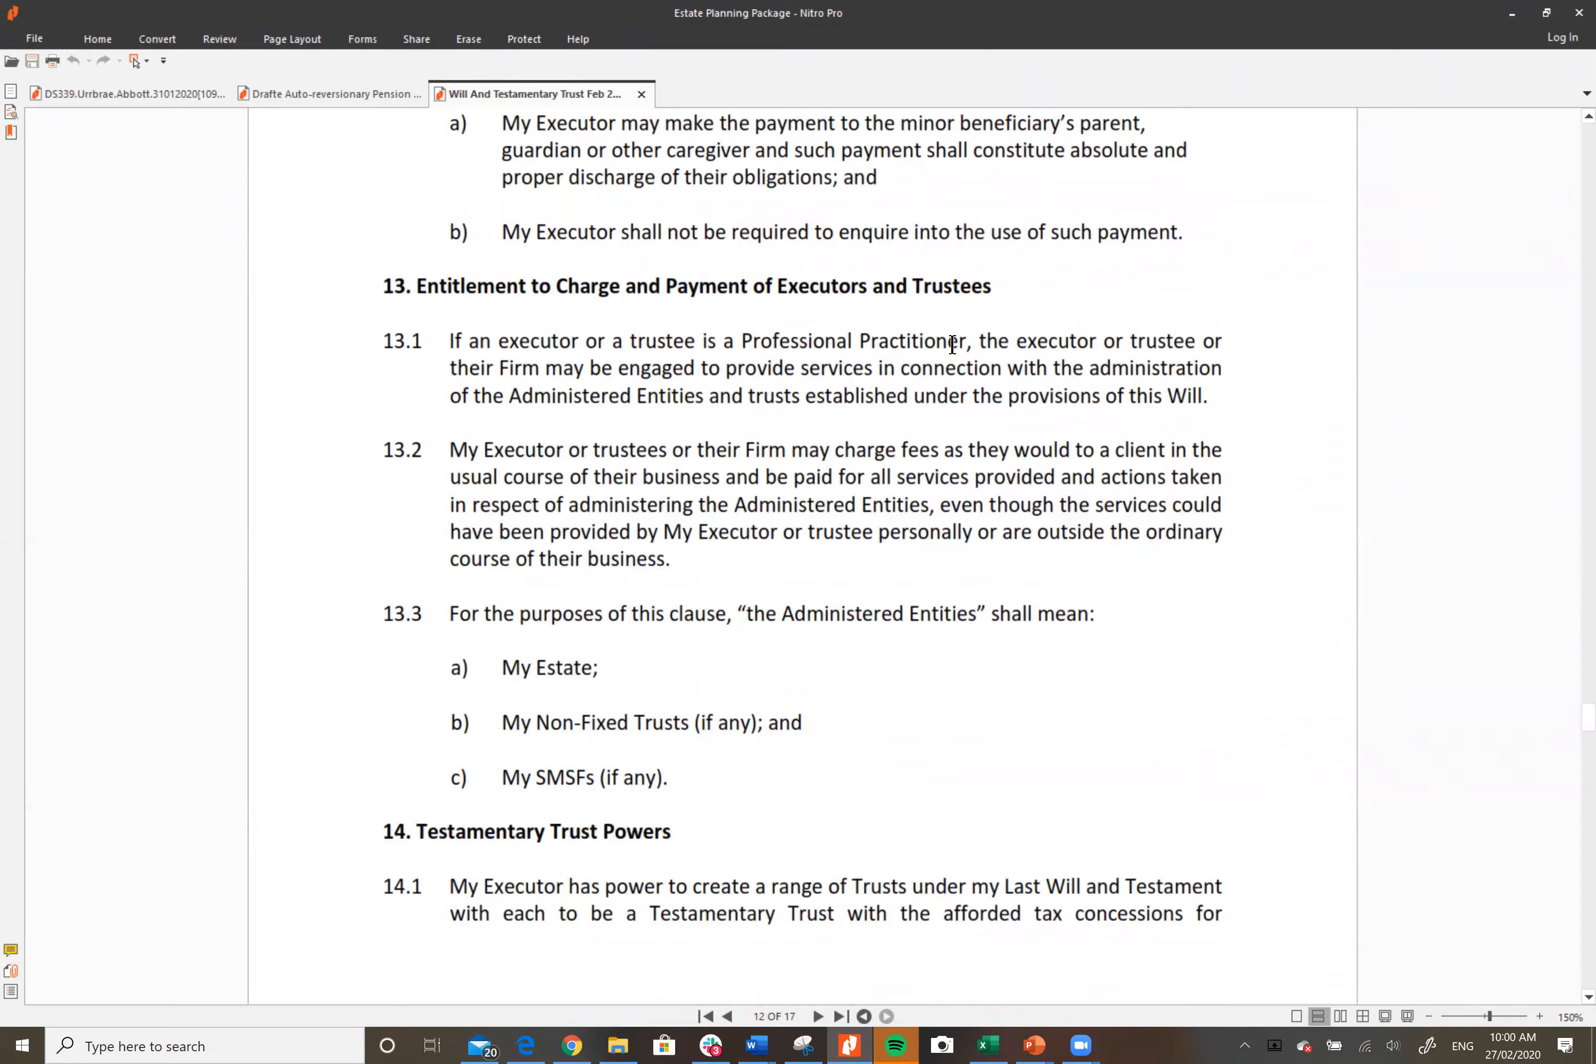
Step: Scroll through the Testamentary Trust Powers clauses down to clause 14.7 on page 14
scroll(952, 343, "down", 5)
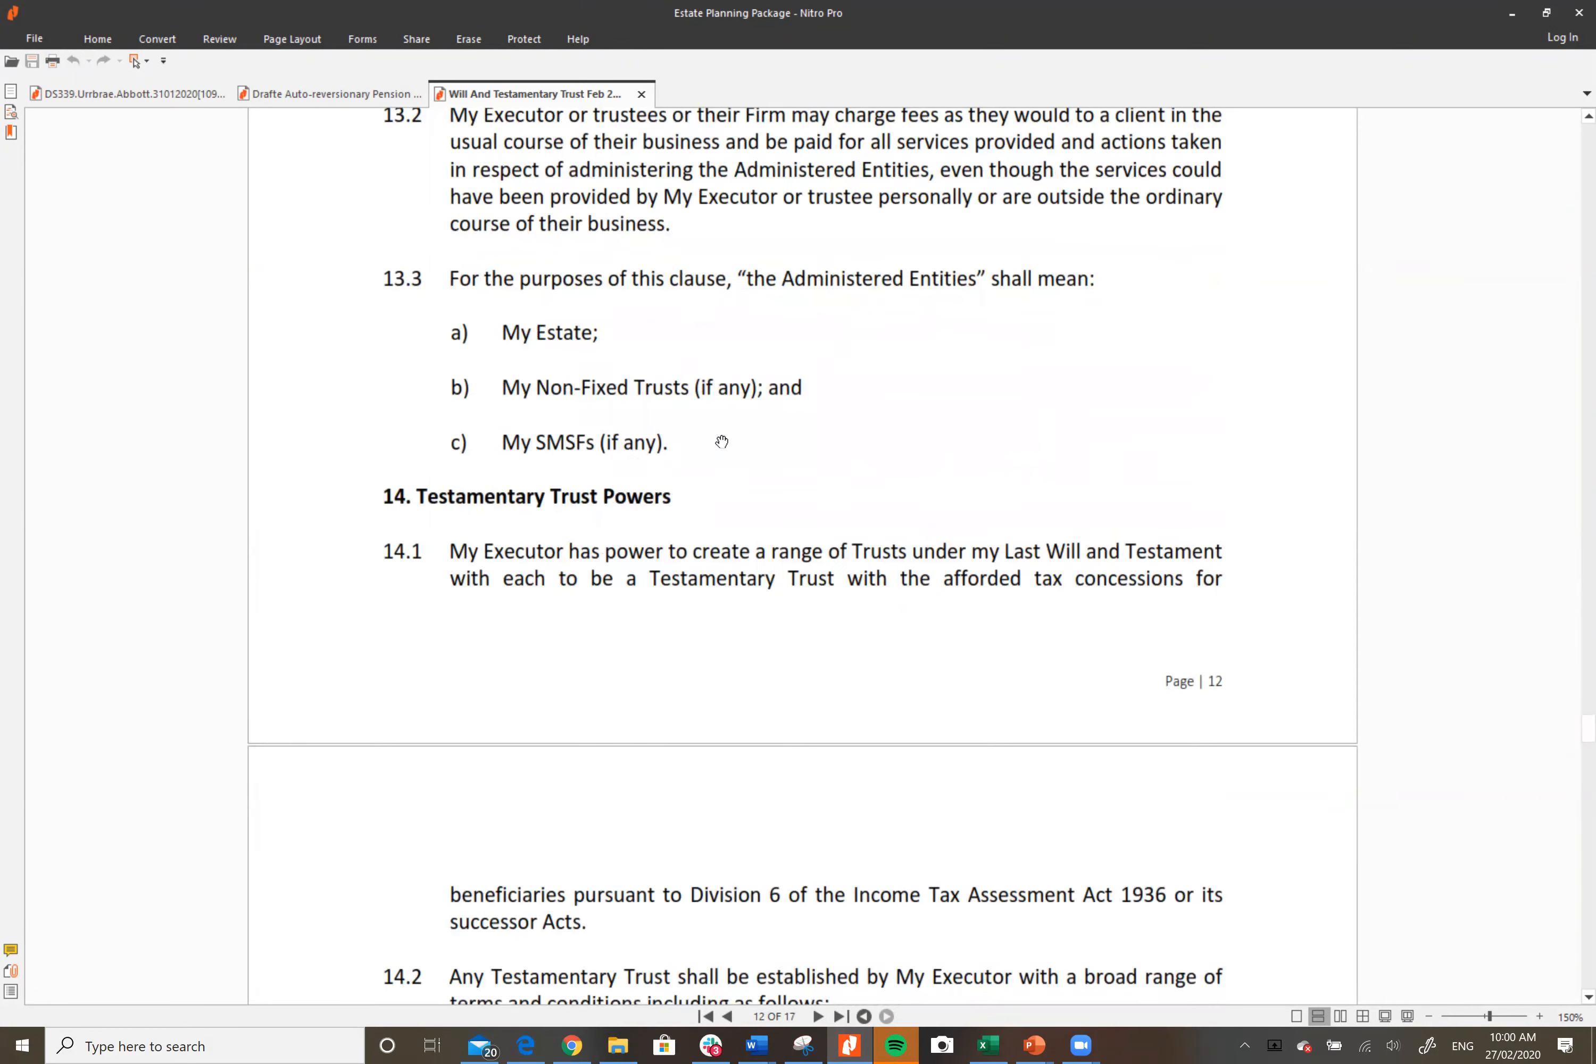
scroll(957, 483, "down", 5)
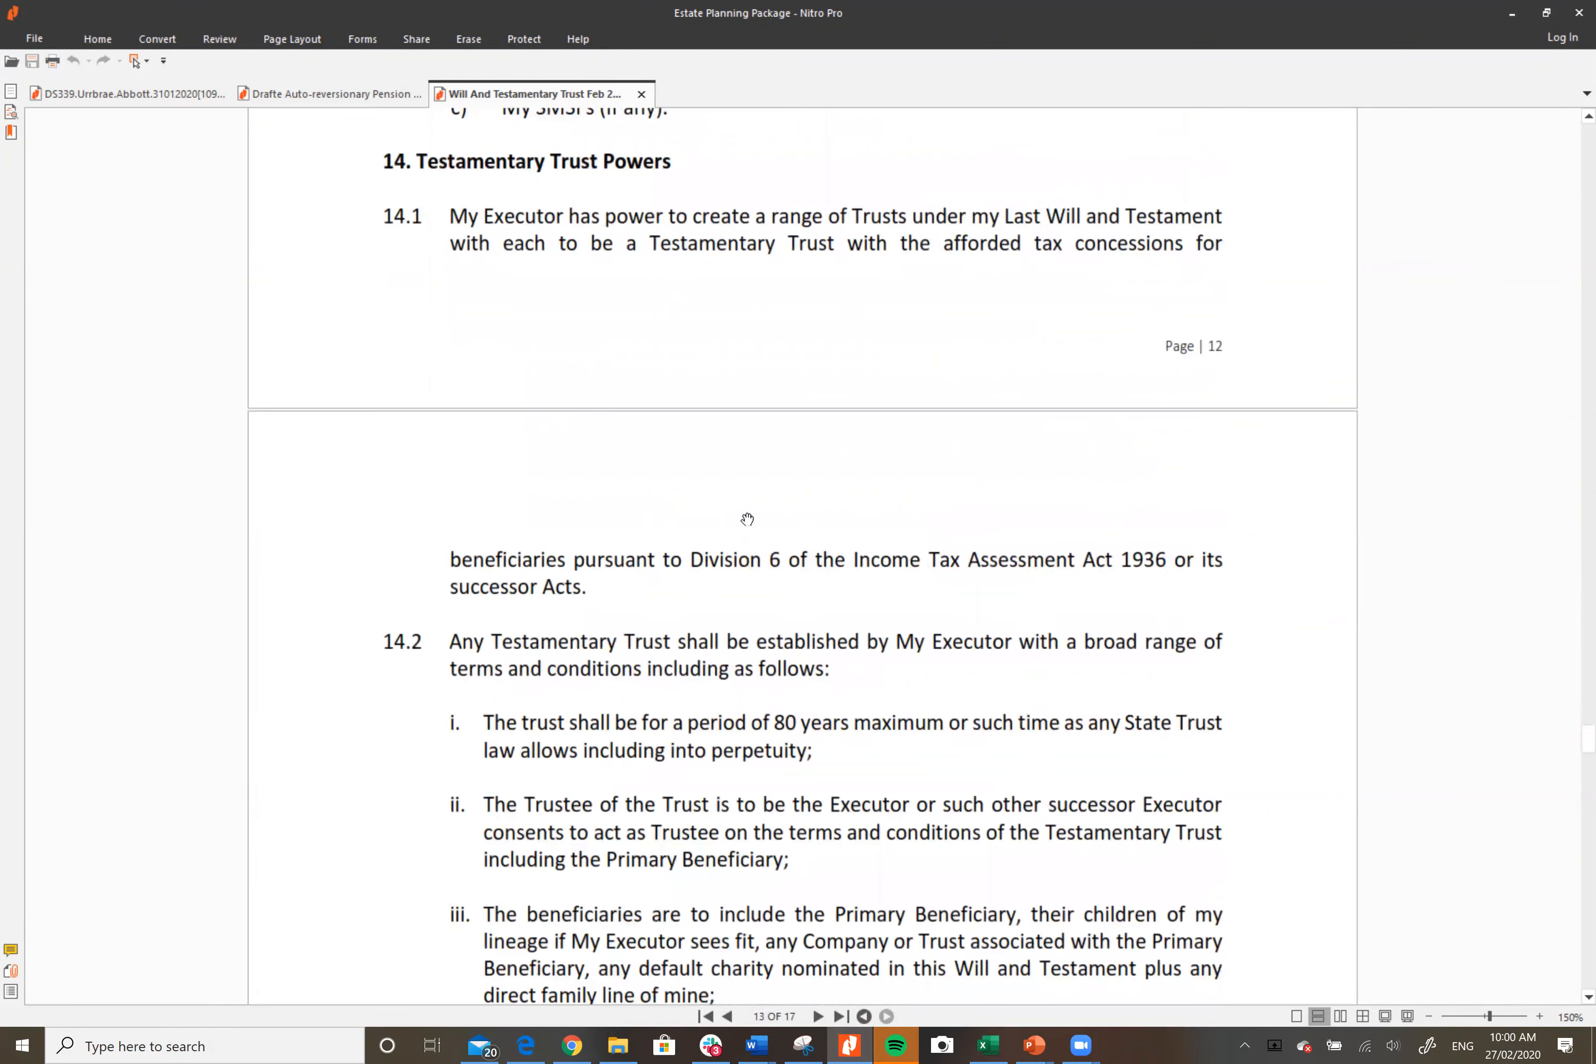
scroll(972, 613, "down", 2)
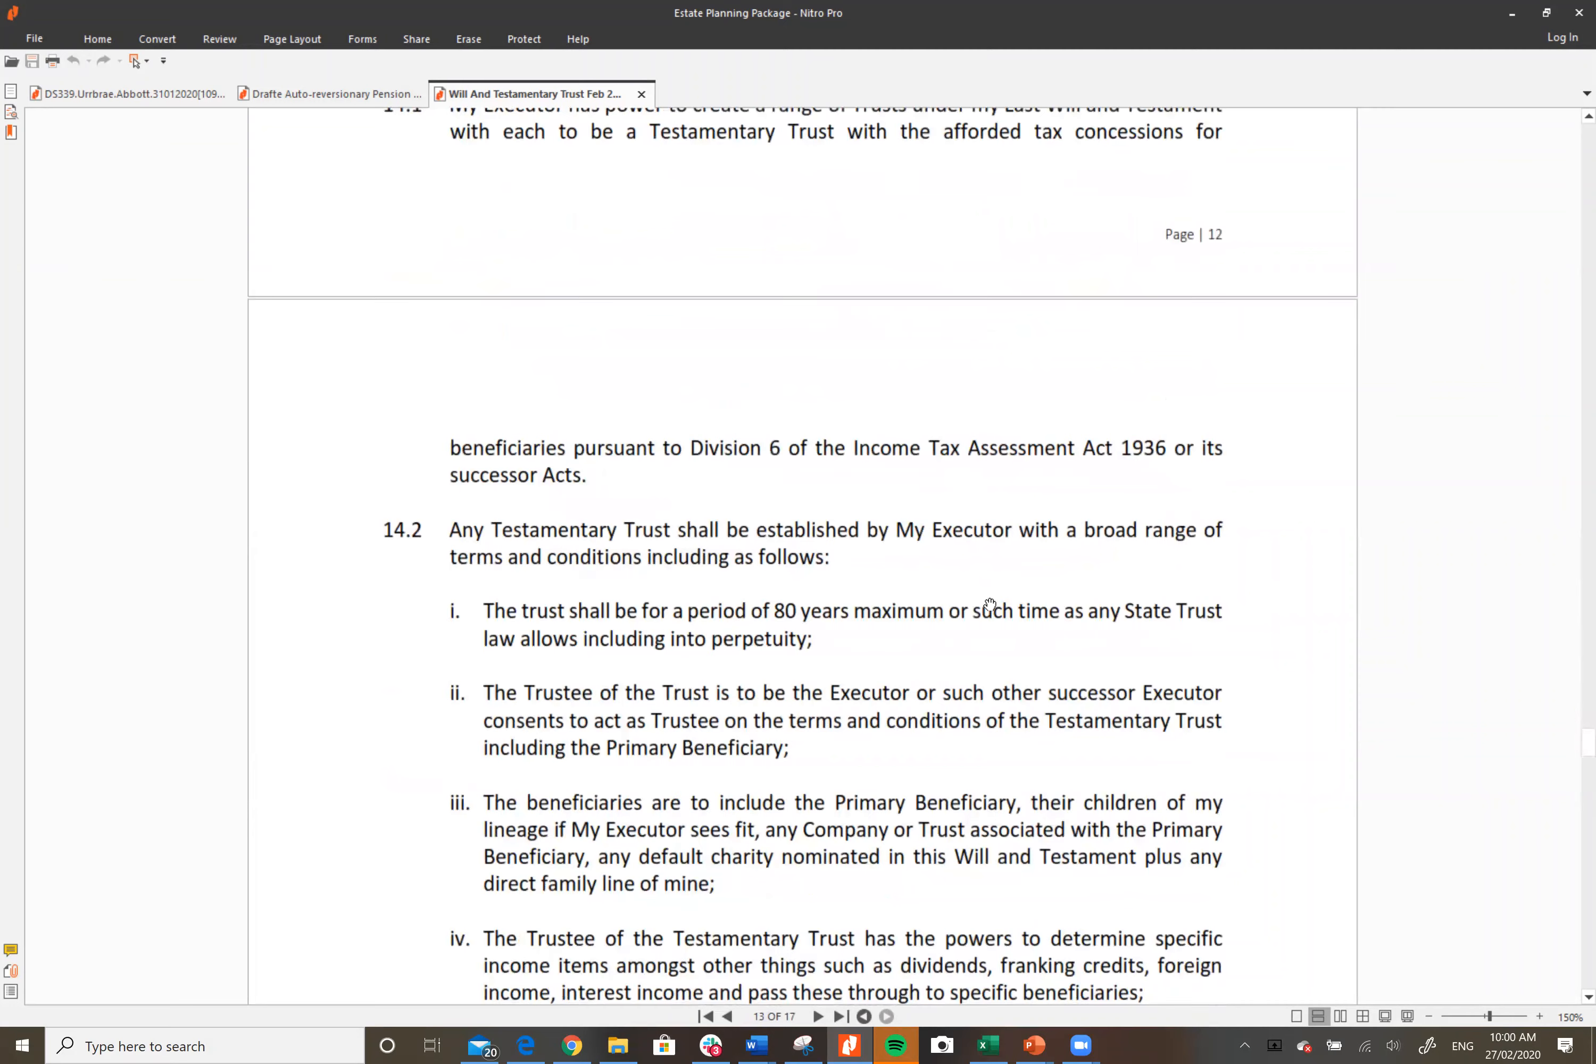
scroll(737, 591, "down", 2)
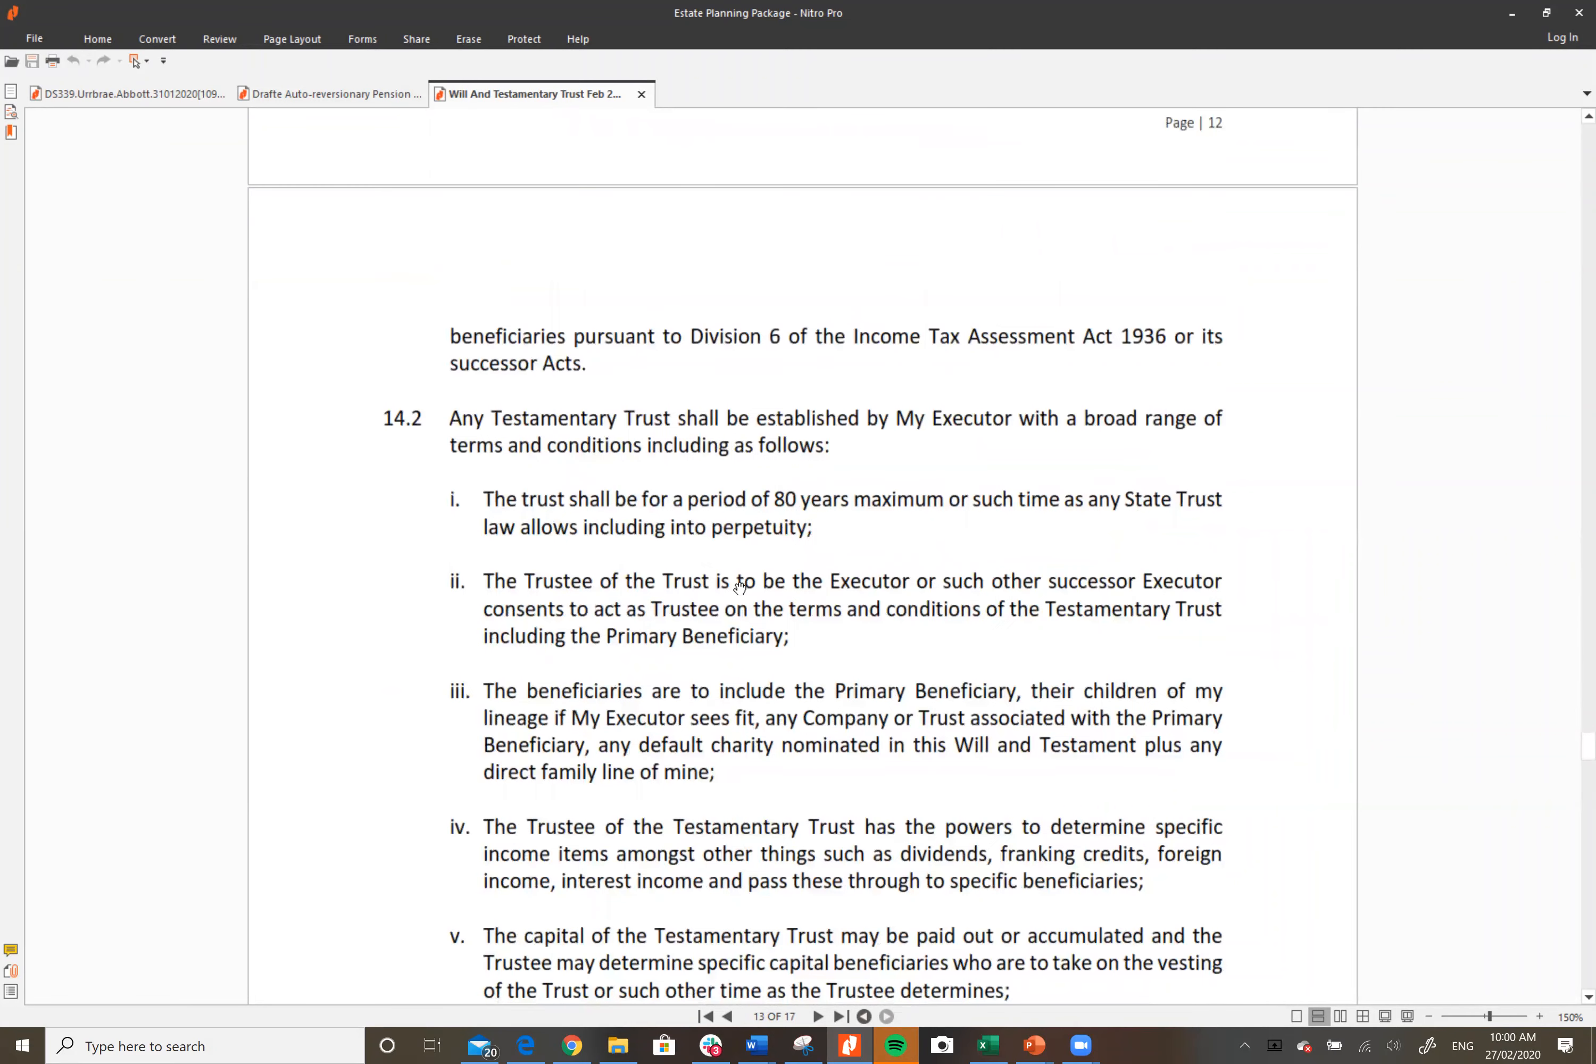
scroll(798, 674, "down", 3)
scroll(801, 655, "down", 4)
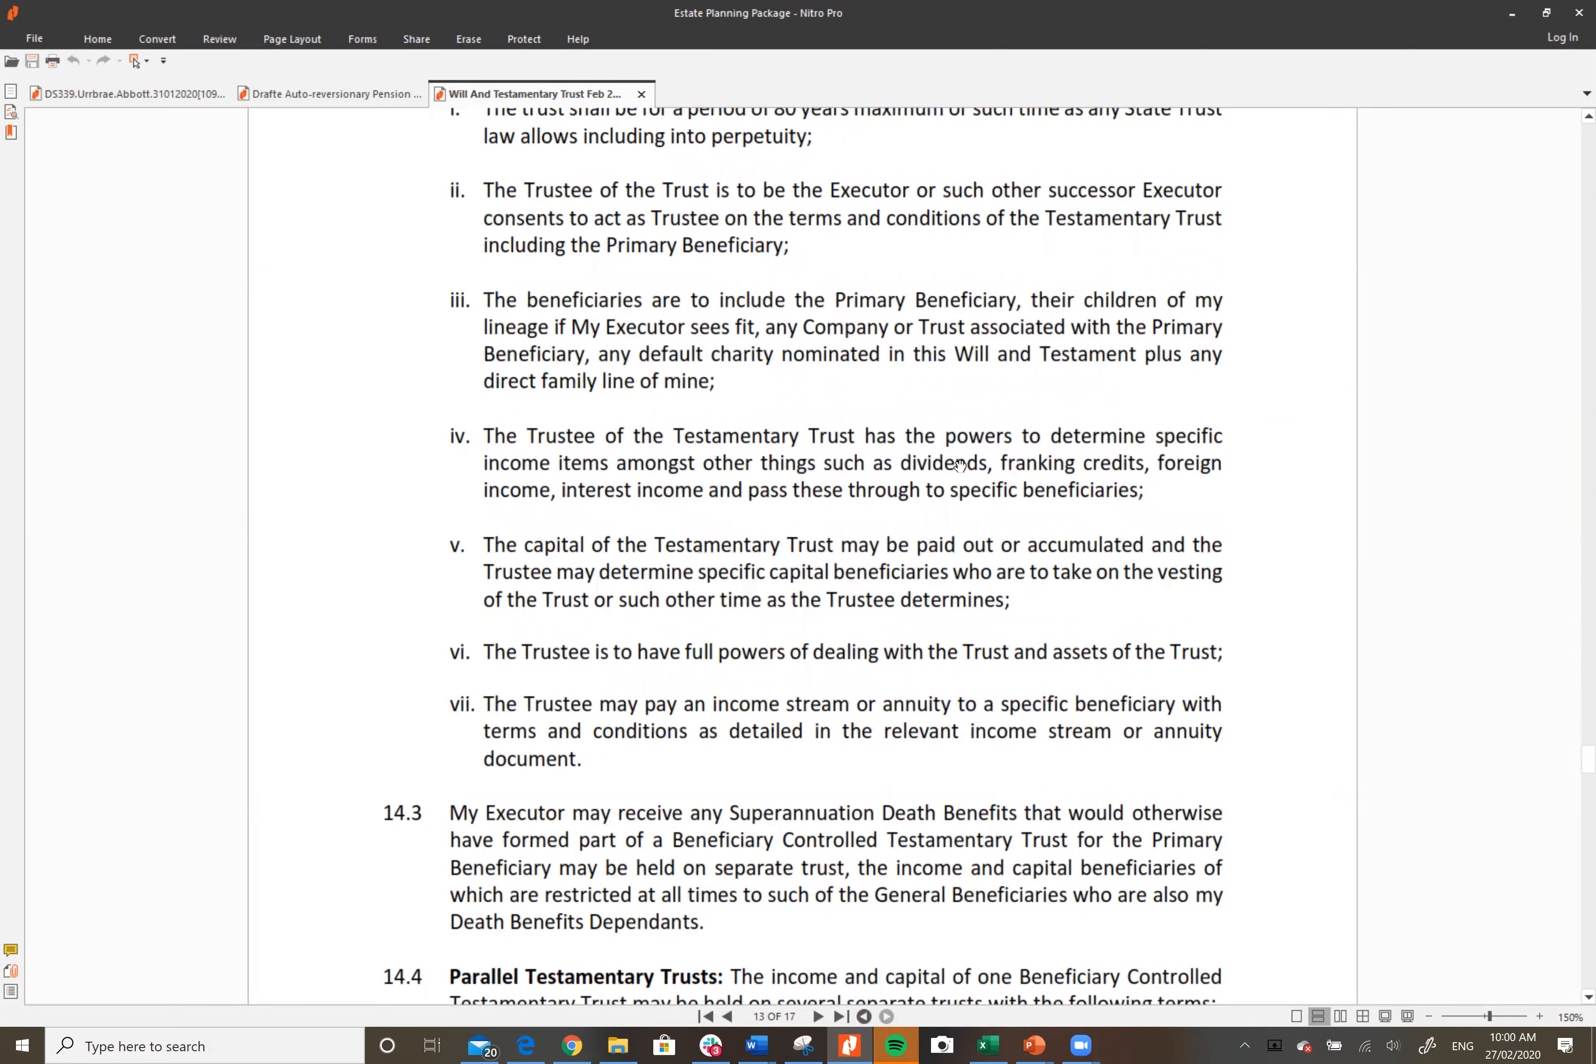
scroll(919, 695, "down", 4)
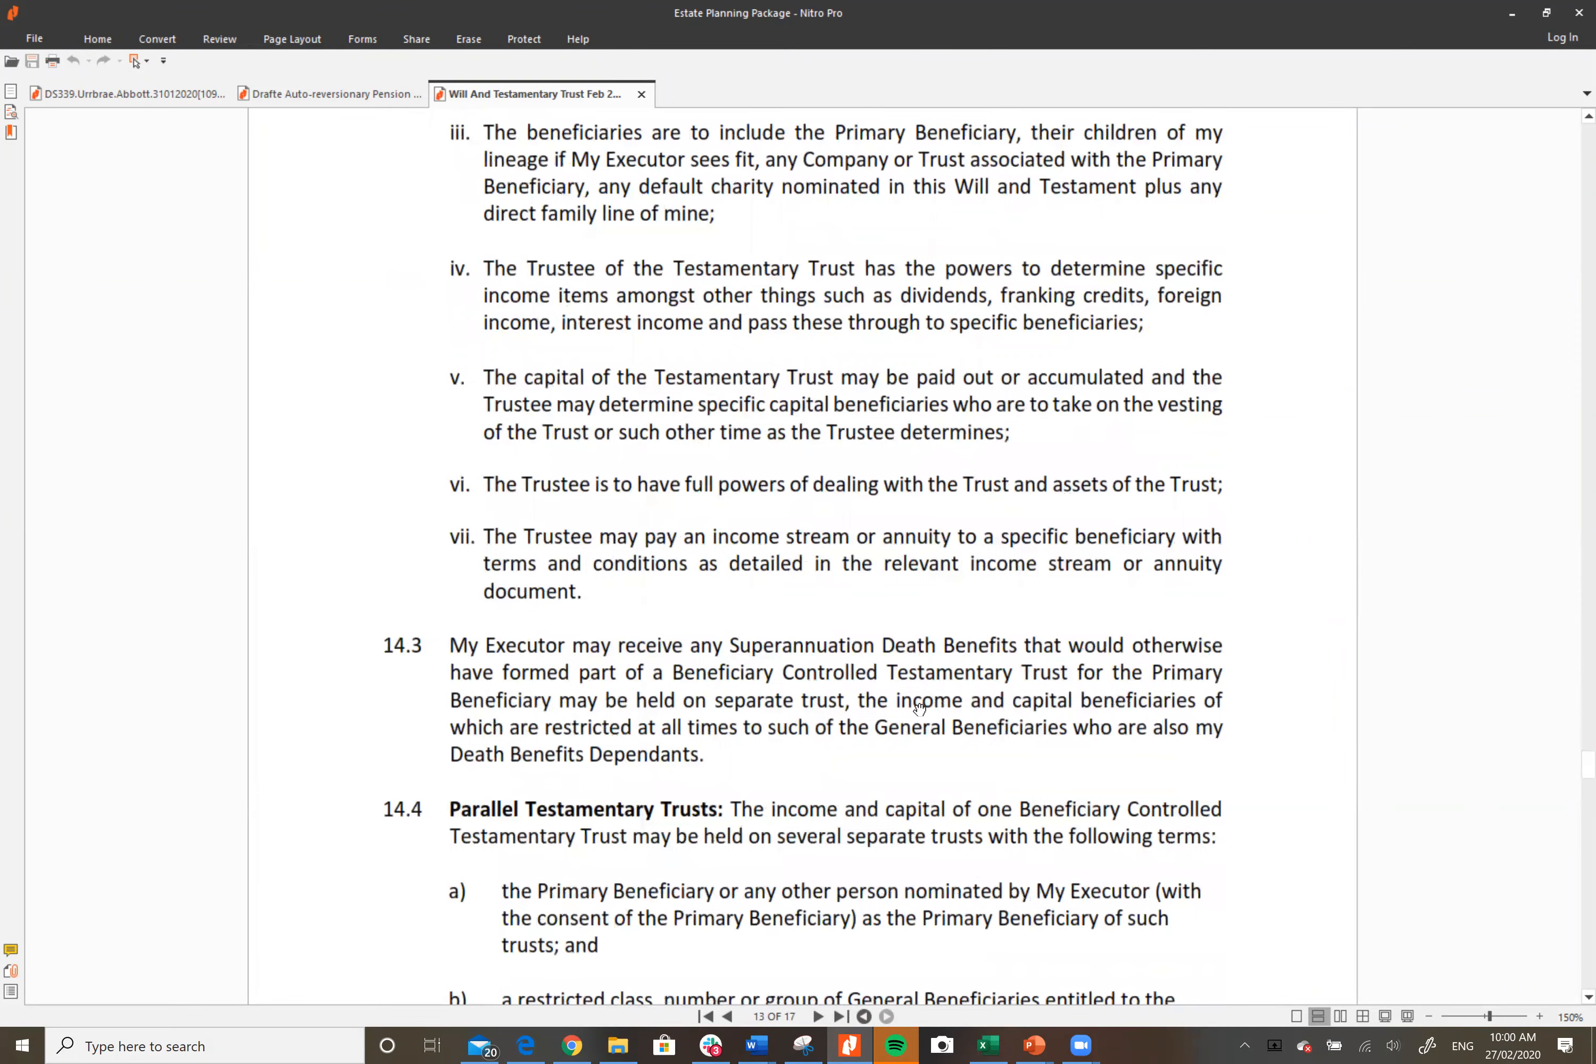
scroll(919, 709, "down", 4)
scroll(919, 709, "down", 9)
scroll(920, 709, "down", 8)
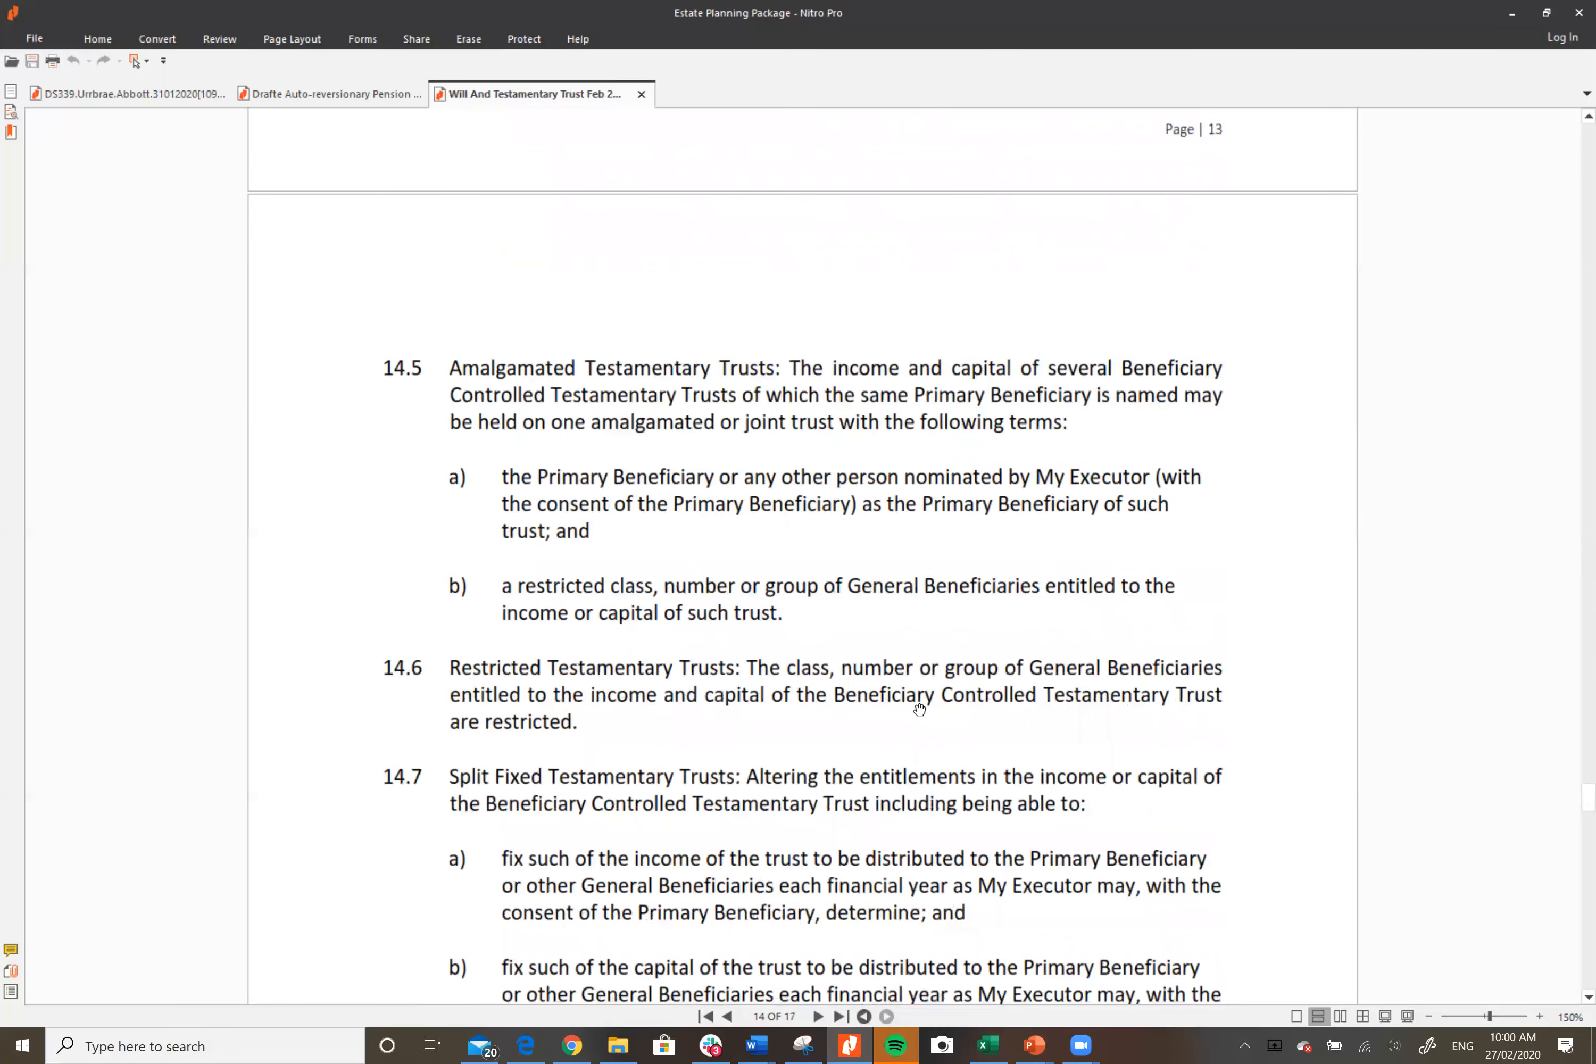
scroll(919, 709, "down", 5)
Step: Return to the Will and Testamentary Trust cover page, page 1 of 17
scroll(919, 709, "up", 13)
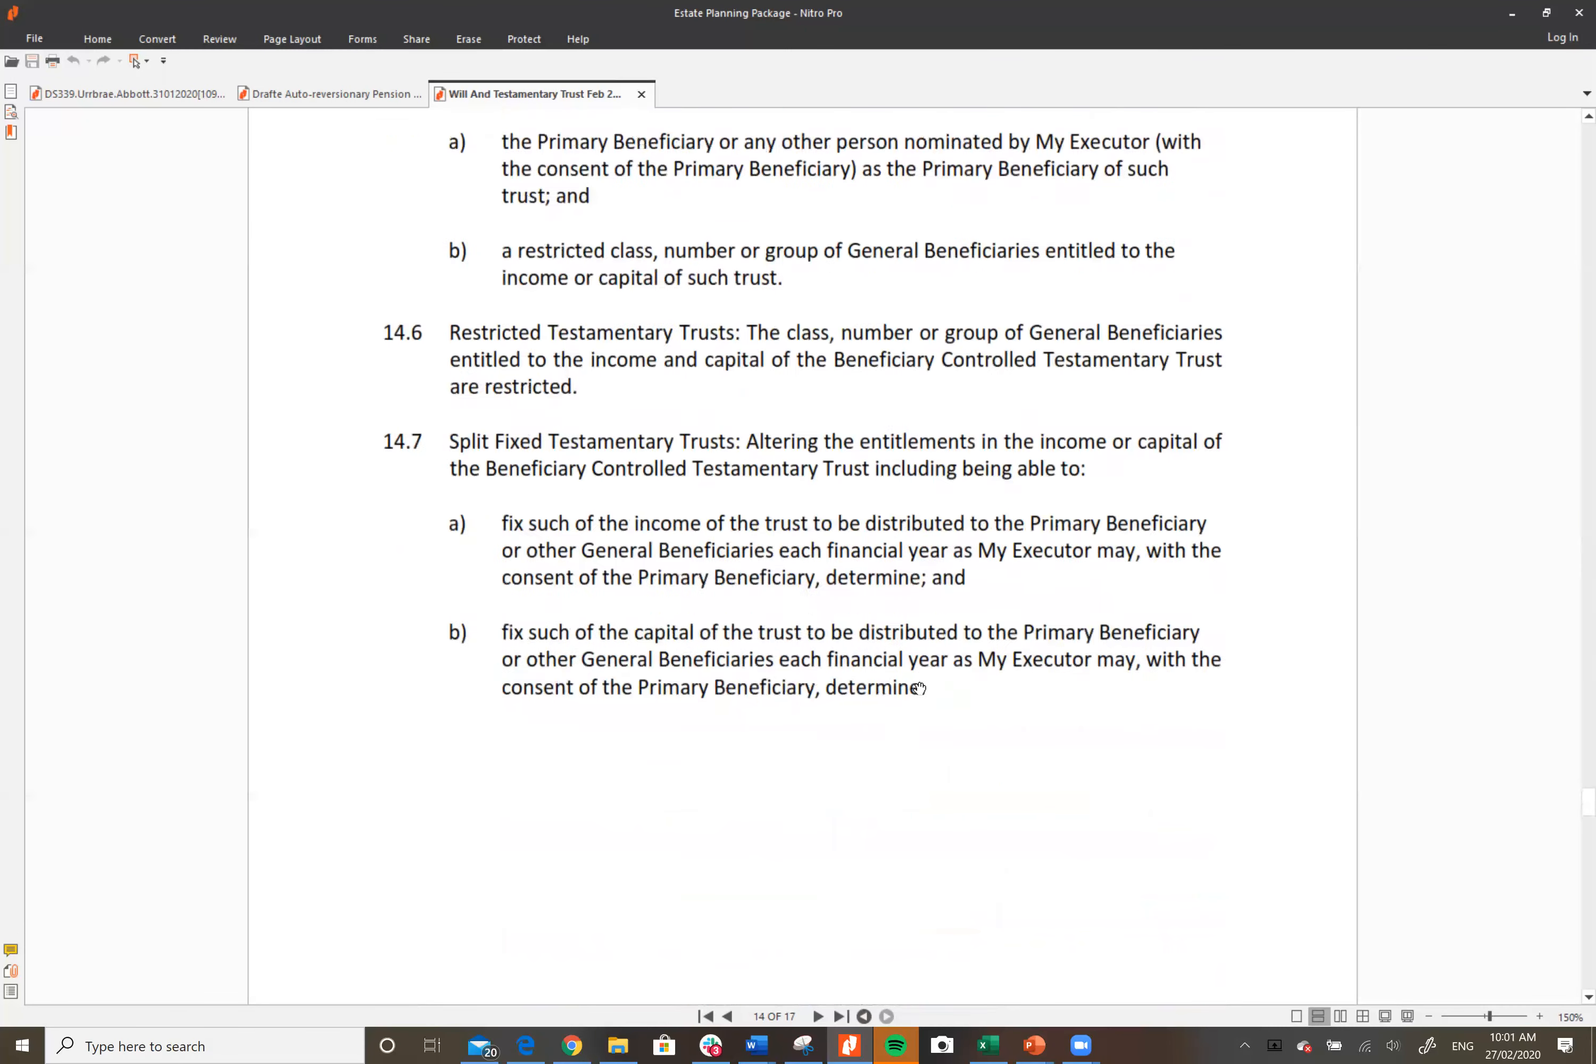
scroll(945, 635, "up", 20)
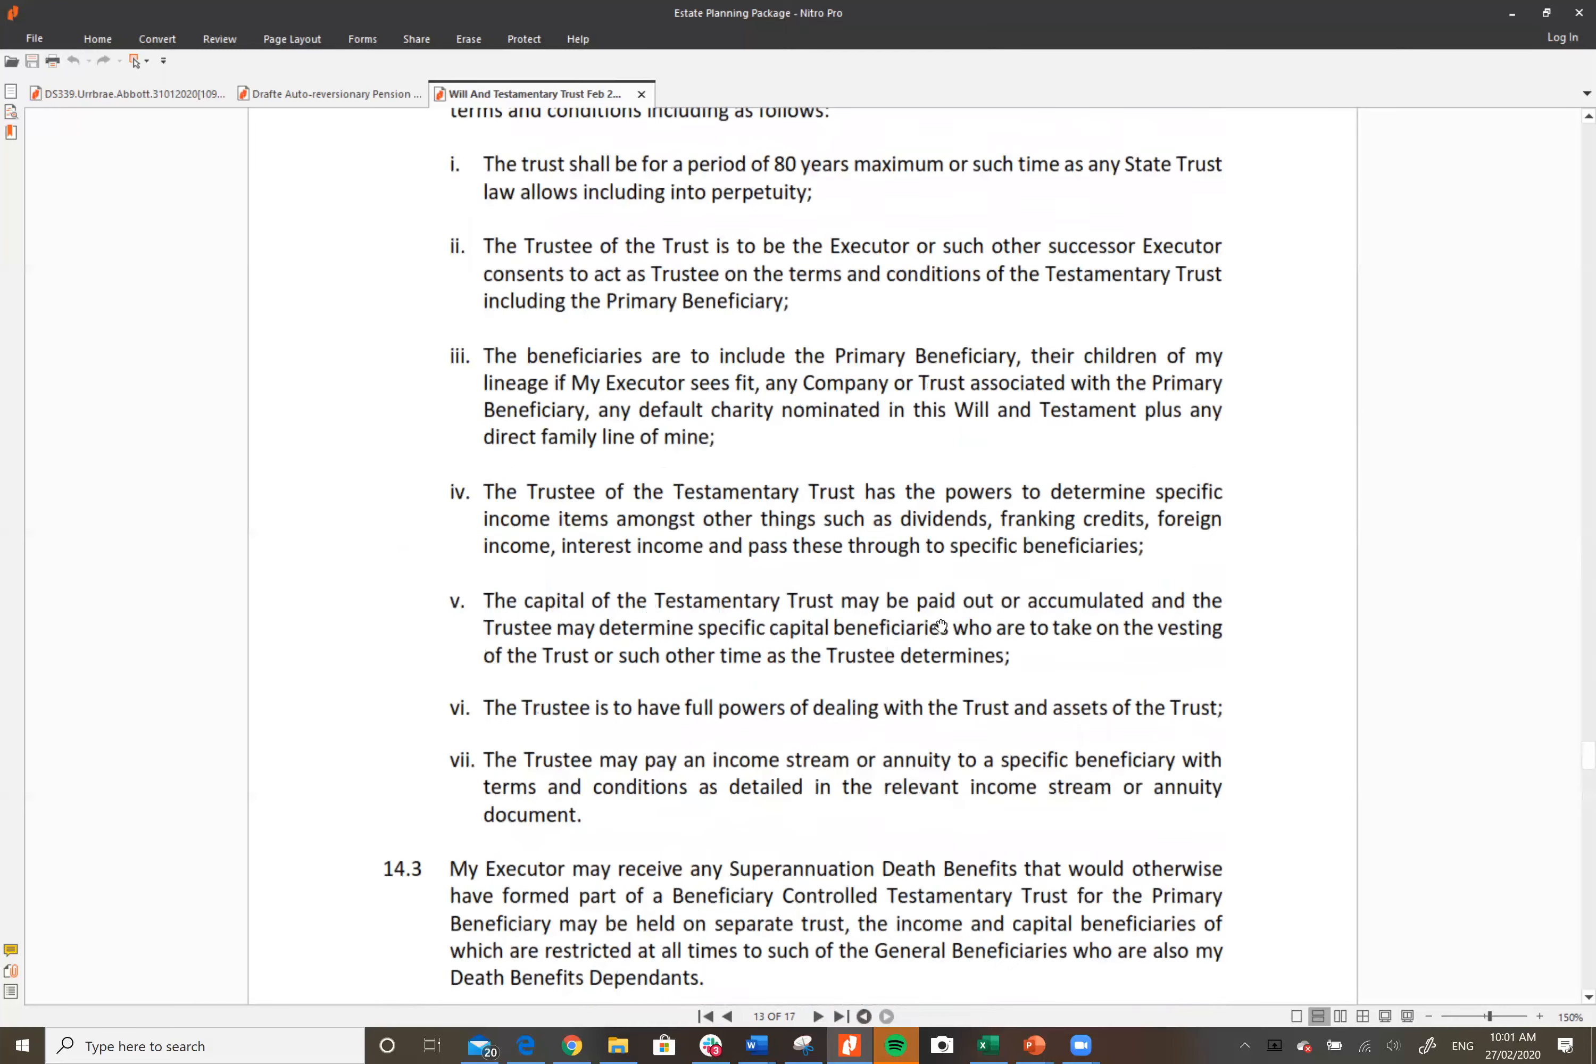
scroll(926, 601, "up", 20)
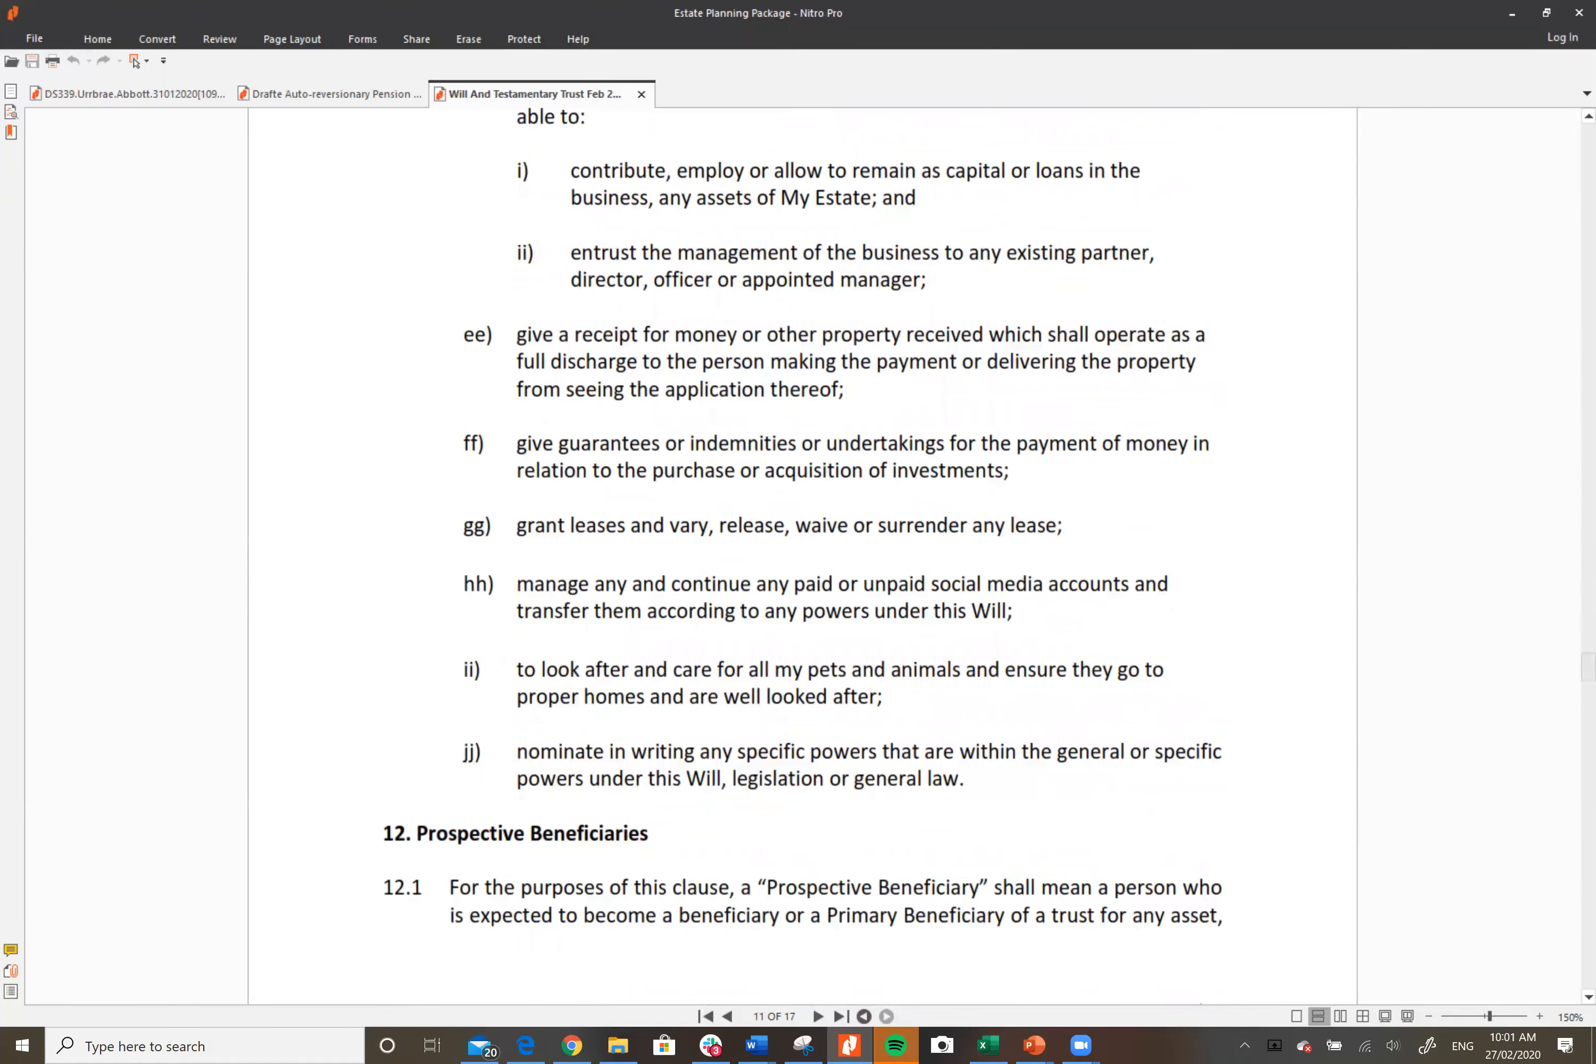
left_click_drag(1588, 667, 1562, 131)
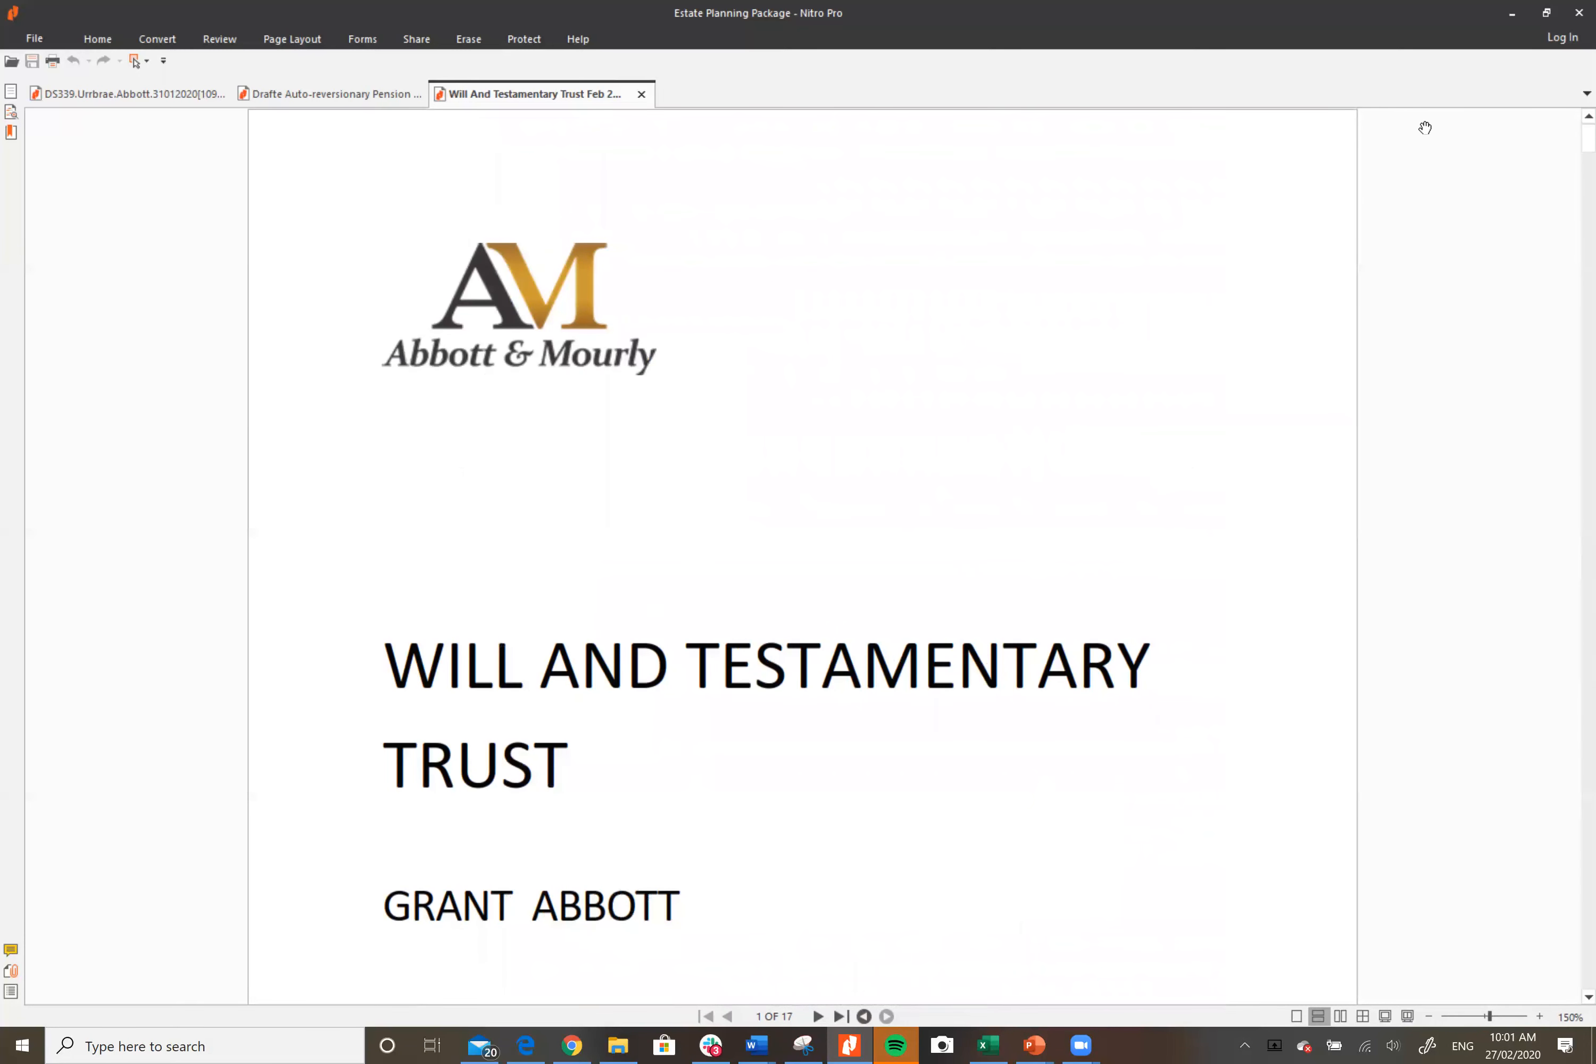